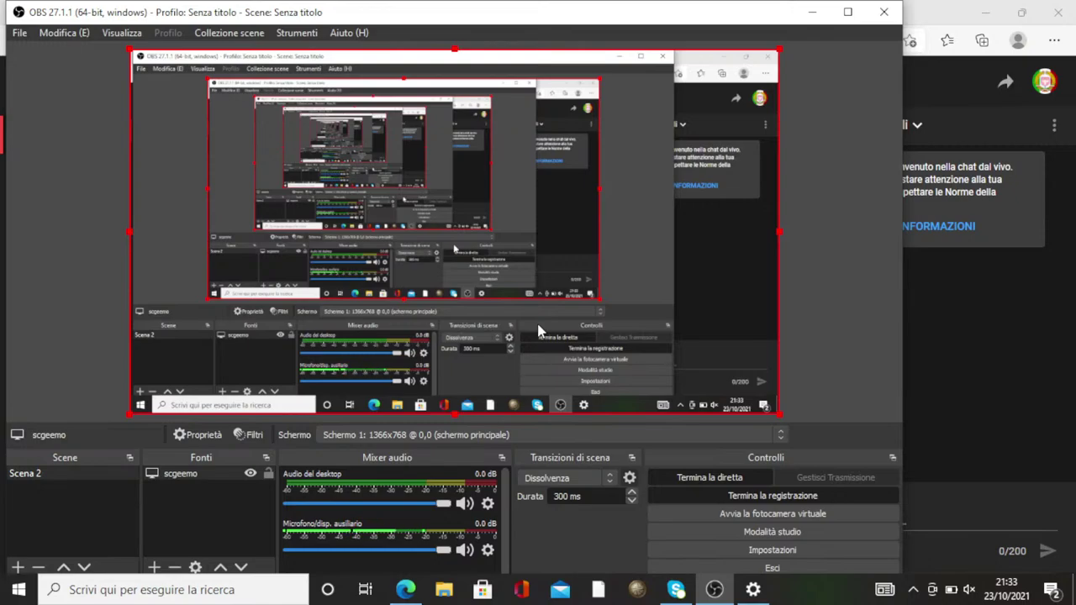
# Lower the desktop audio level in the audio mixer to -50.0 dB
pyautogui.moveTo(443, 503); pyautogui.dragTo(290, 504)
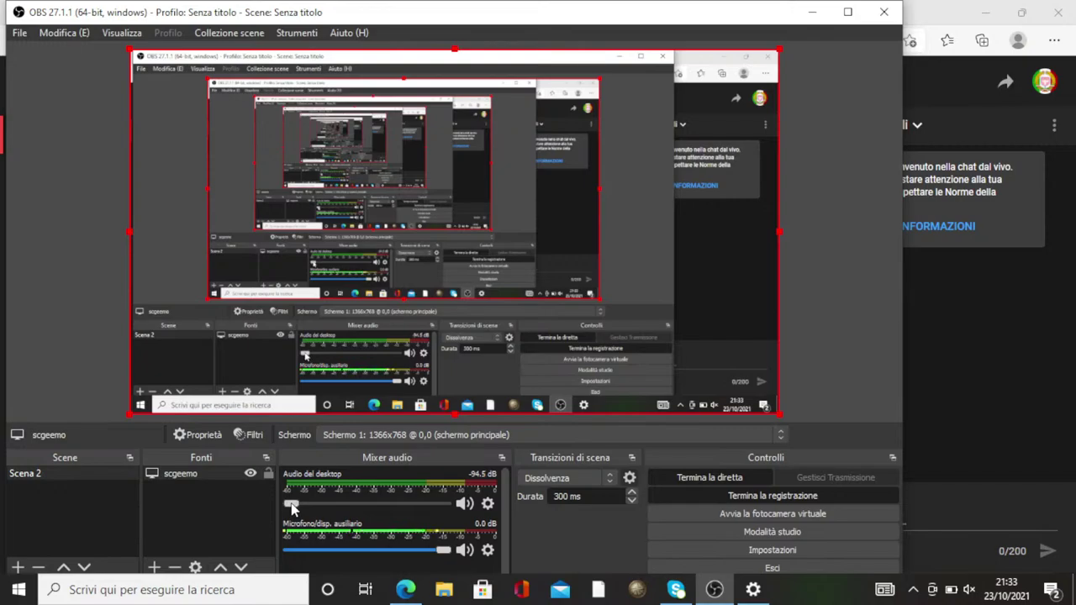
pyautogui.moveTo(296, 510); pyautogui.dragTo(324, 507)
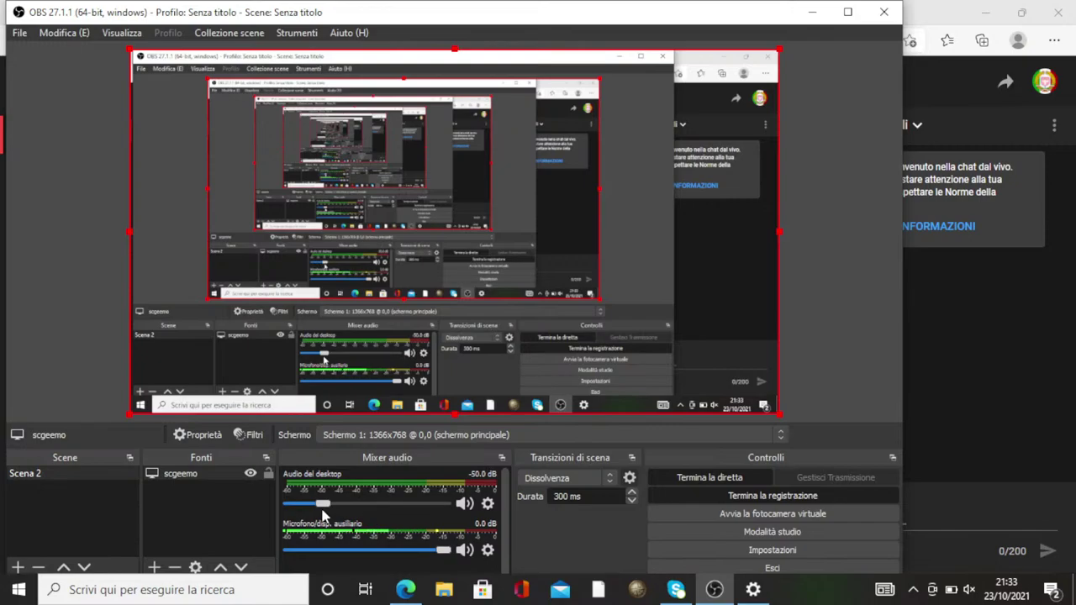
# Check the audio filters of the microphone source and close the filters window
pyautogui.click(487, 550)
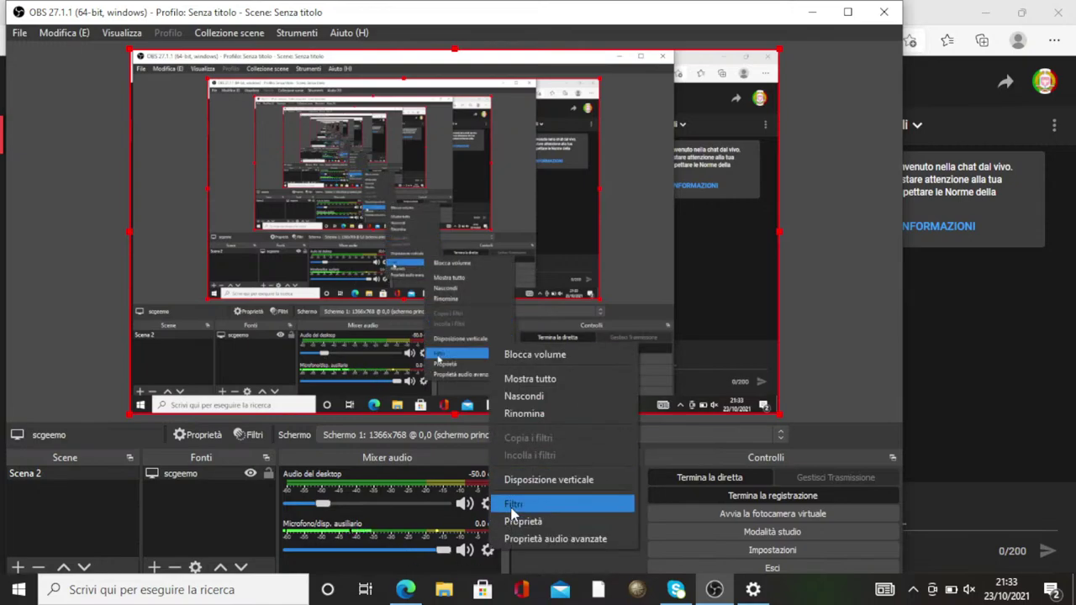
pyautogui.click(511, 506)
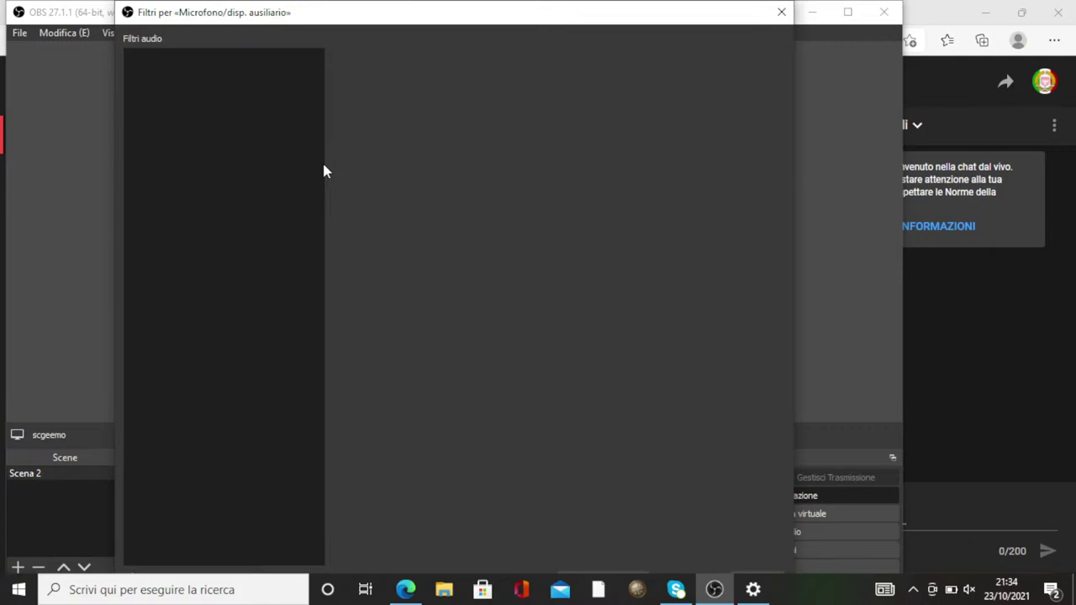
pyautogui.click(781, 12)
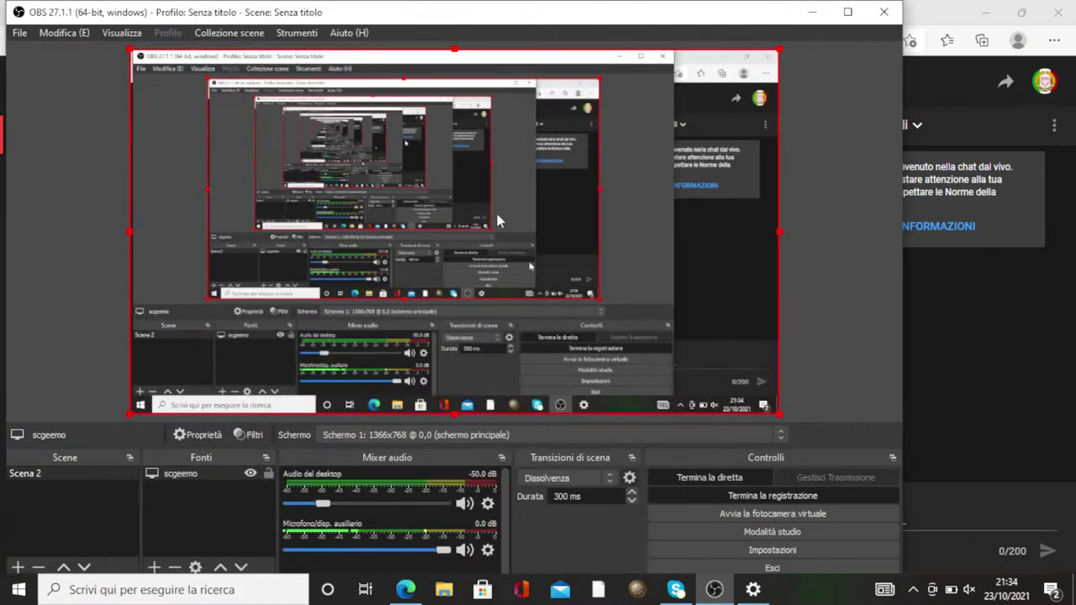
# Minimize the OBS and browser windows to reveal the desktop
pyautogui.click(812, 14)
pyautogui.click(985, 11)
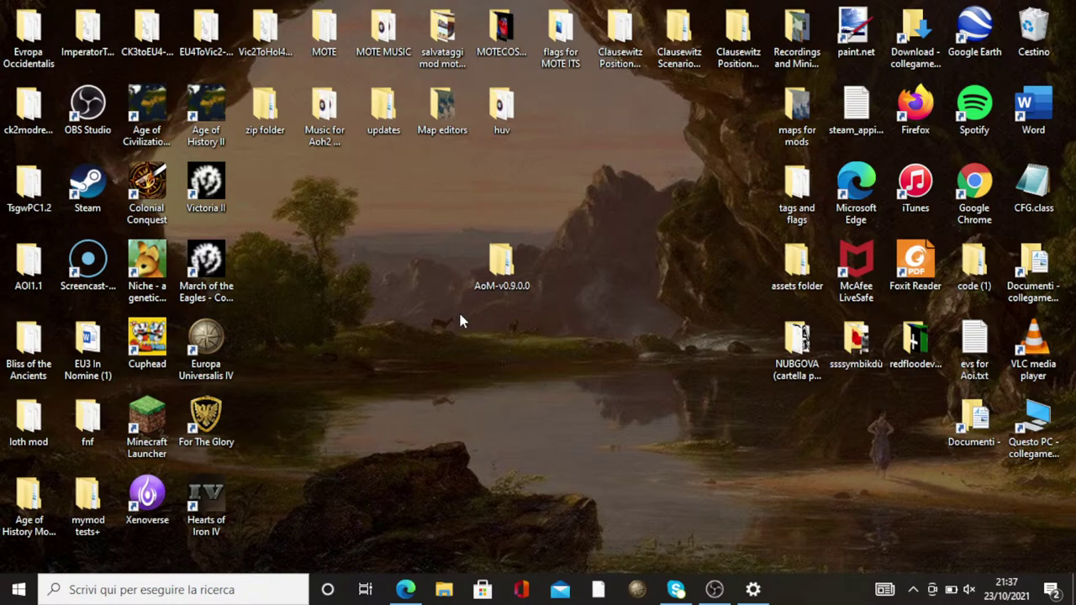
# View the contents of the AoM-v0.9.0.0 folder on the desktop and close its window
pyautogui.doubleClick(515, 290)
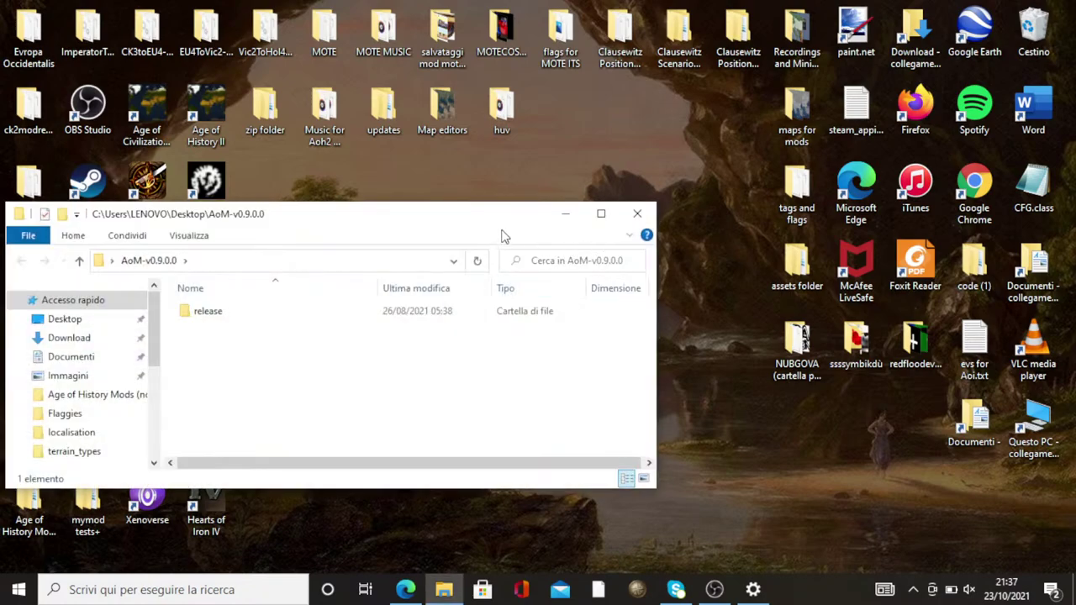
pyautogui.moveTo(502, 223); pyautogui.dragTo(591, 163)
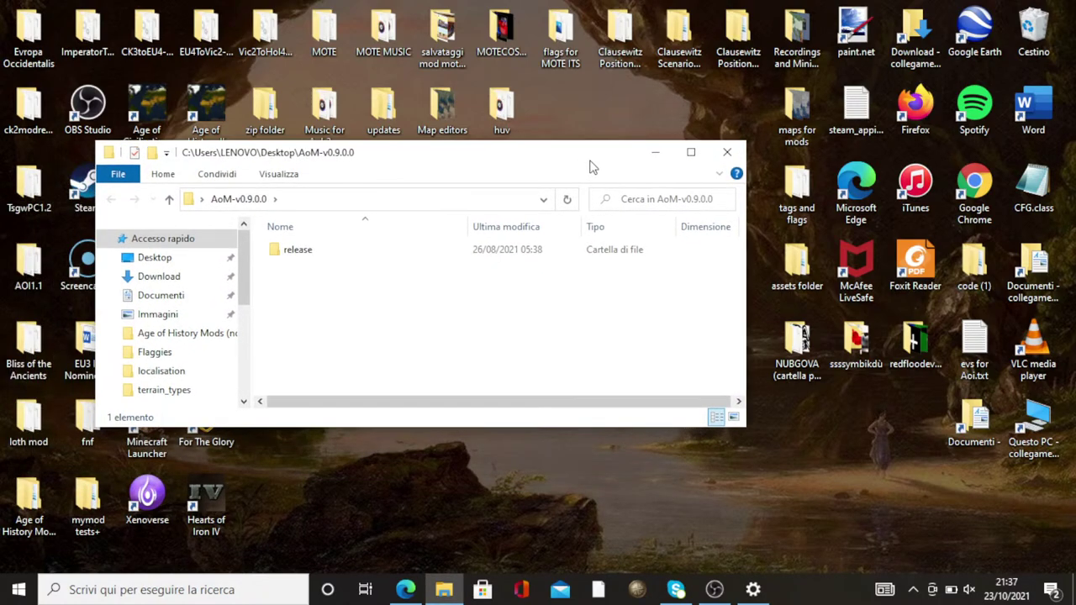
pyautogui.click(649, 162)
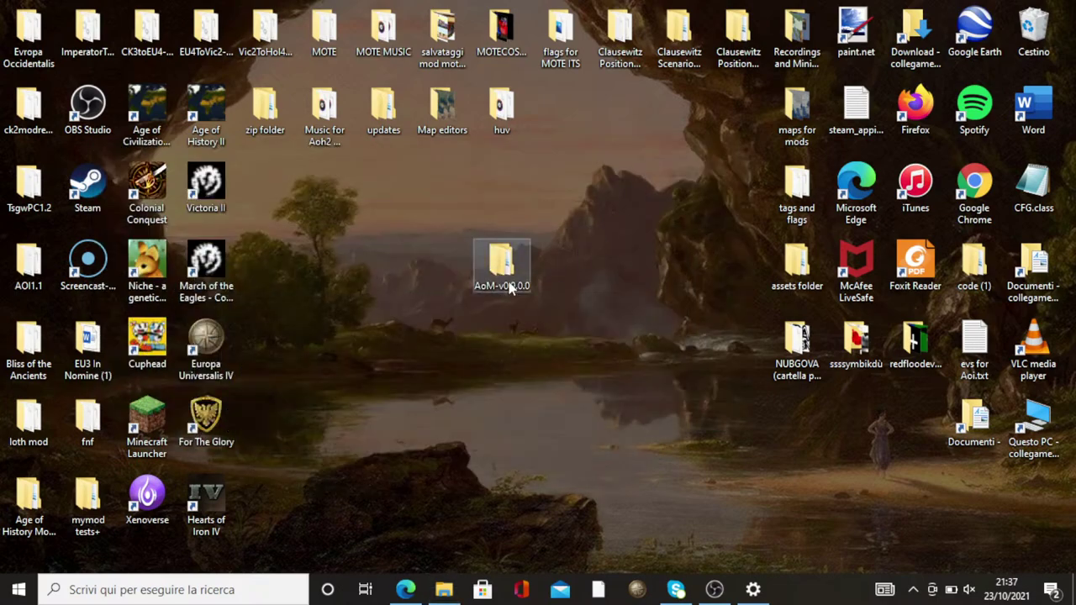
pyautogui.moveTo(604, 197); pyautogui.dragTo(602, 228)
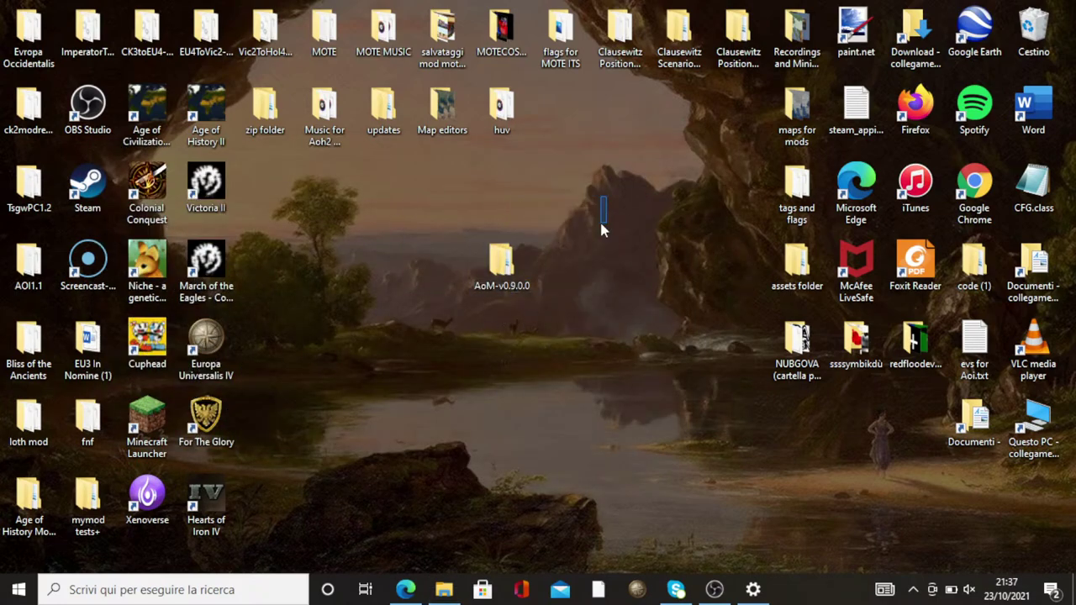
pyautogui.doubleClick(523, 257)
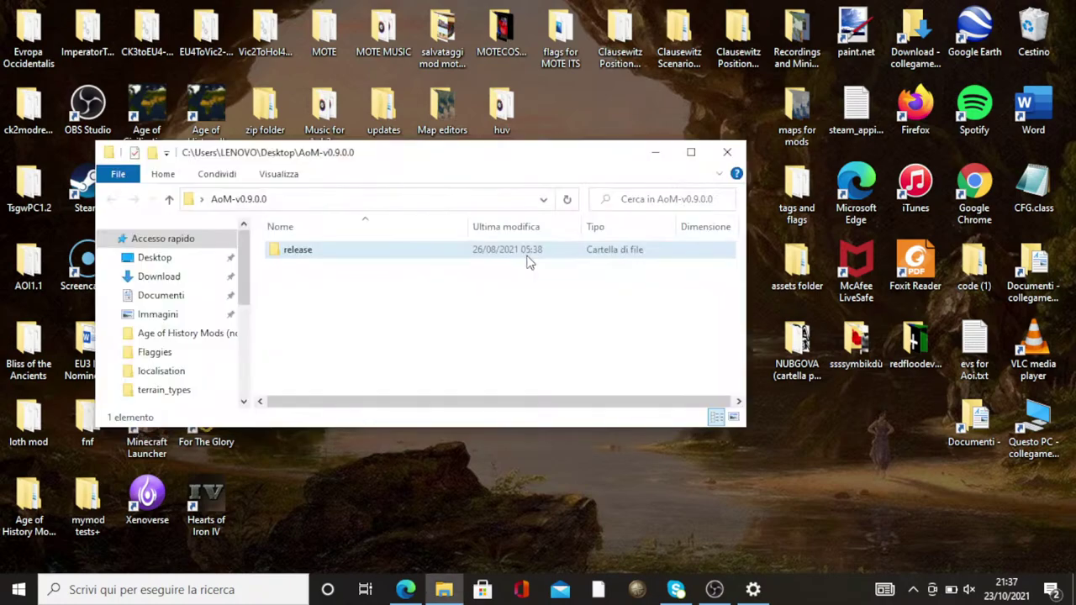
pyautogui.click(727, 153)
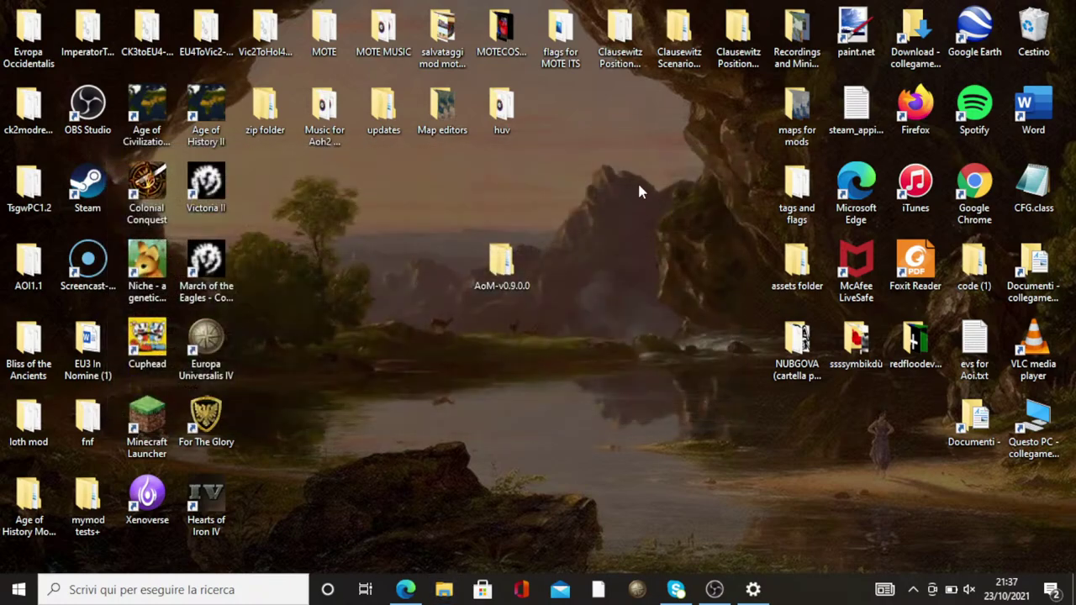
pyautogui.moveTo(627, 173); pyautogui.dragTo(606, 266)
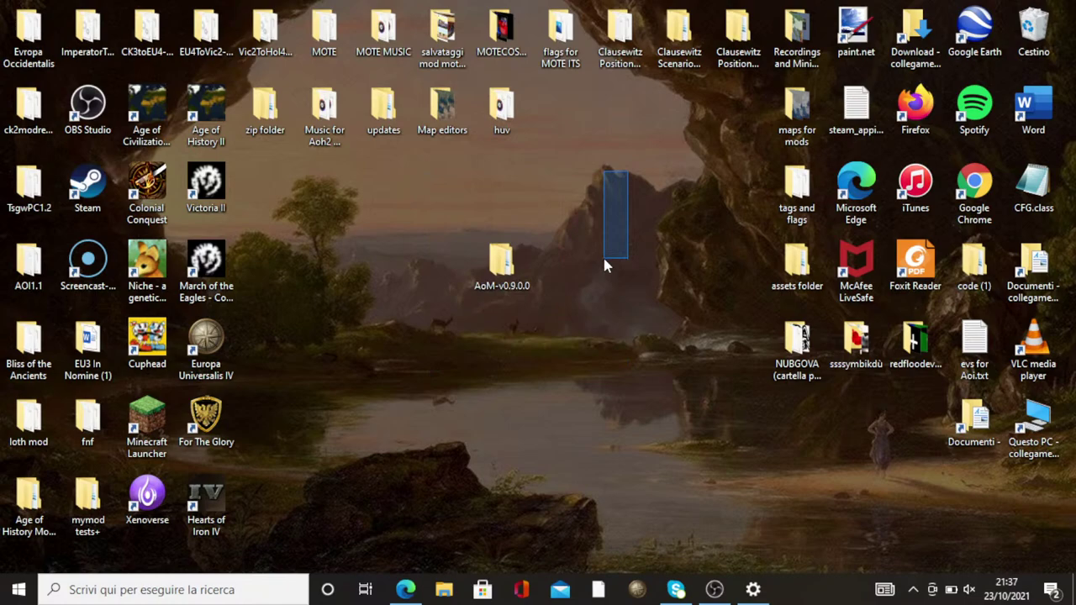
pyautogui.moveTo(605, 265); pyautogui.dragTo(478, 277)
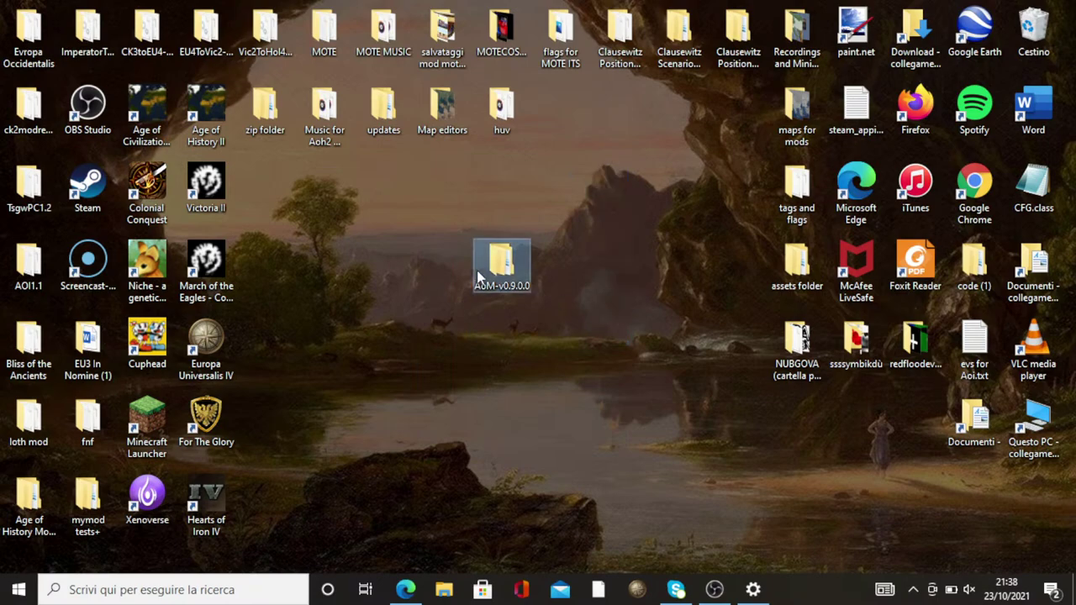
pyautogui.doubleClick(478, 278)
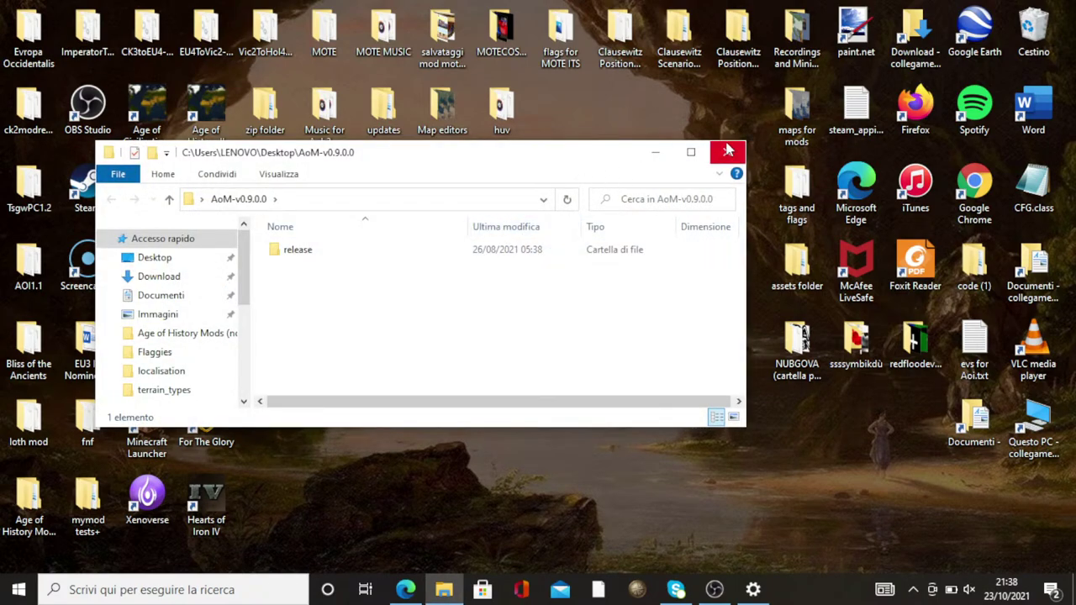
pyautogui.click(716, 150)
# Switch to Edge, search Google for "age of history 2 forum" and open the Age of History Games forum
pyautogui.click(407, 591)
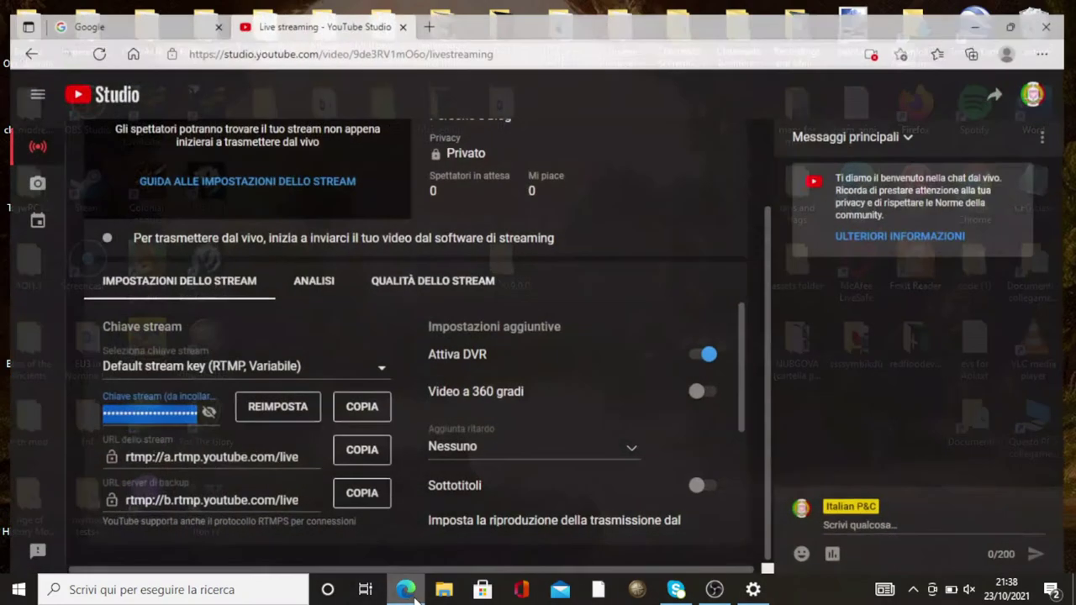
pyautogui.click(149, 10)
pyautogui.click(359, 216)
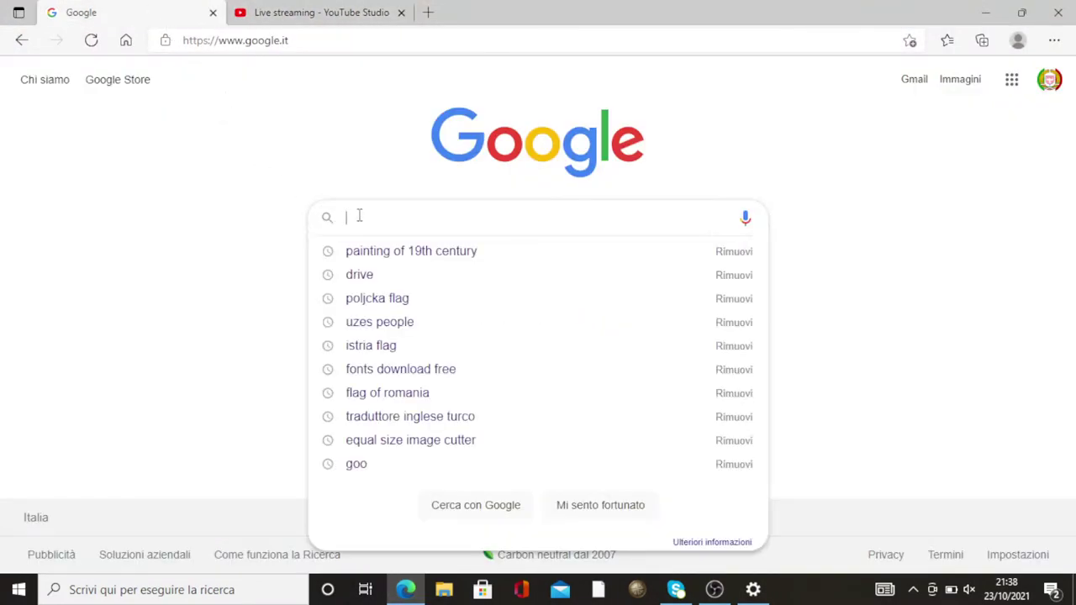
pyautogui.write('age')
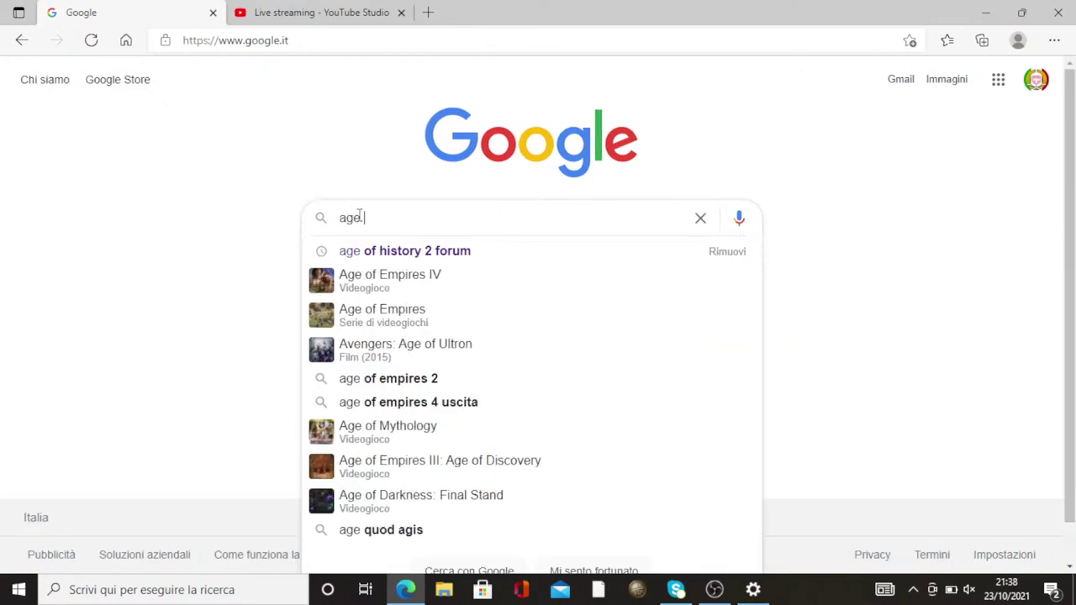
pyautogui.click(516, 252)
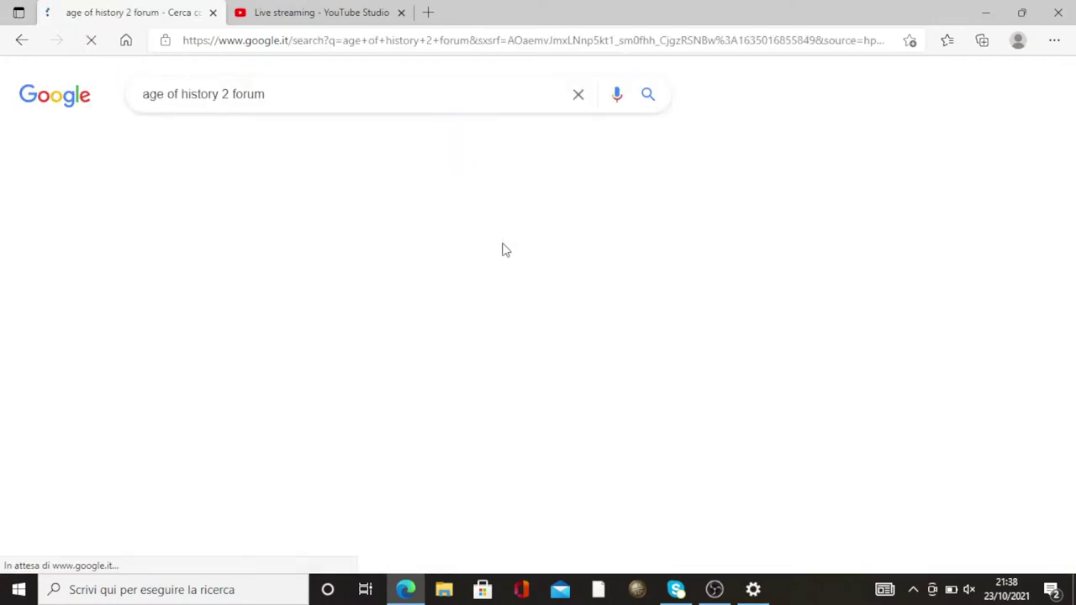
pyautogui.click(270, 230)
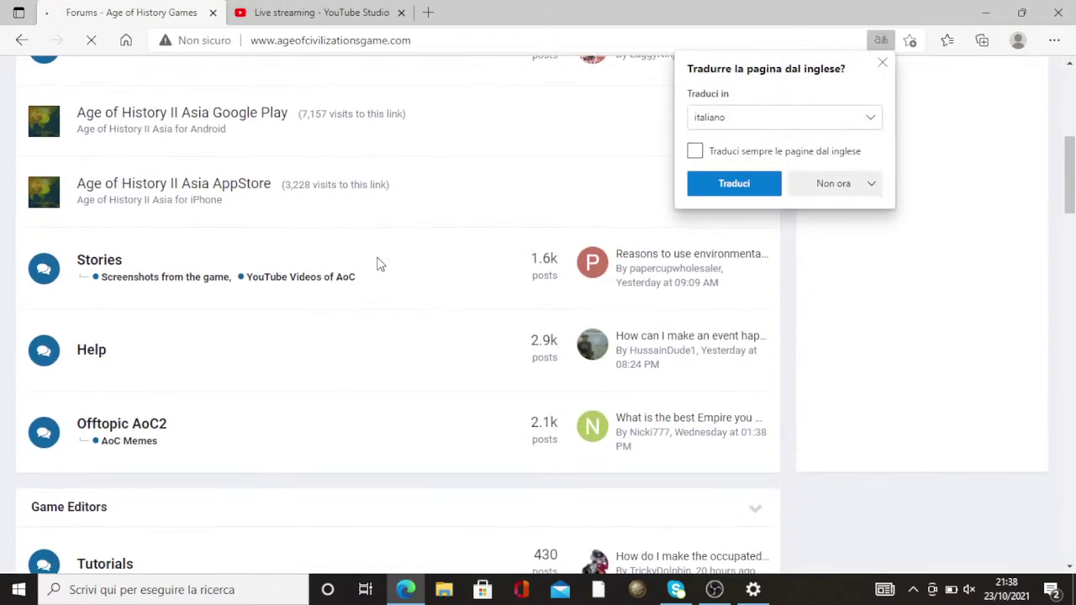
# Open the Mods section under Game Editors and look over its page
pyautogui.scroll(-6, 233, 268)
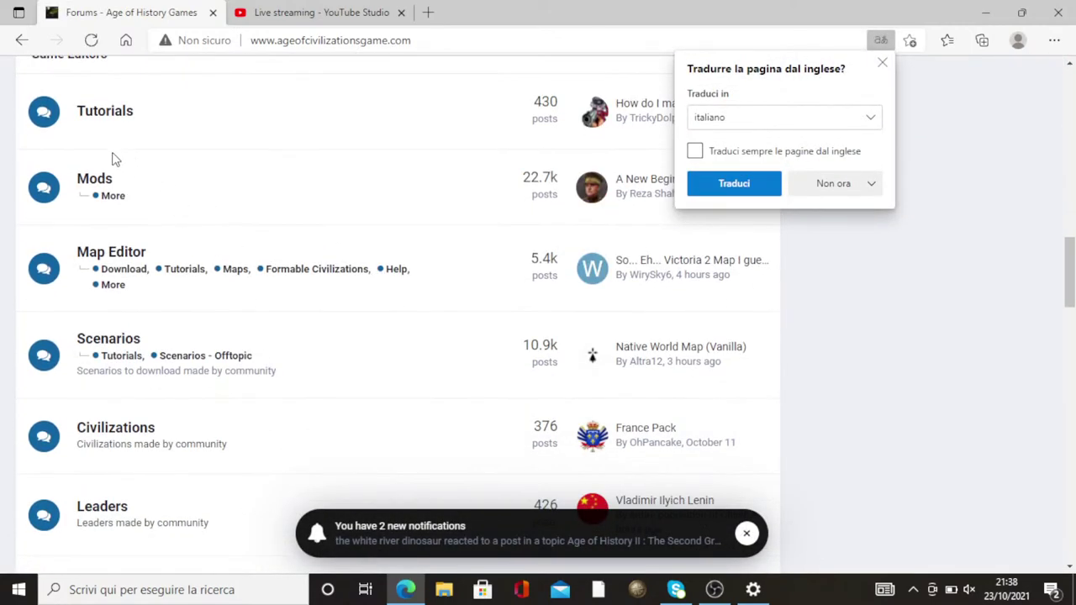
pyautogui.click(105, 185)
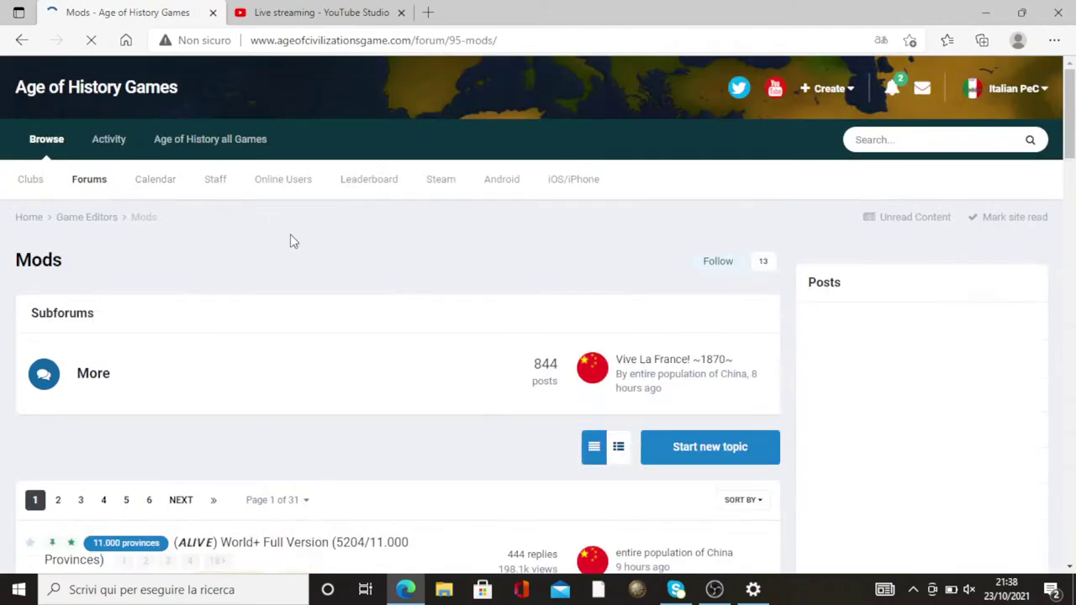
pyautogui.scroll(-5, 290, 243)
pyautogui.scroll(5, 412, 277)
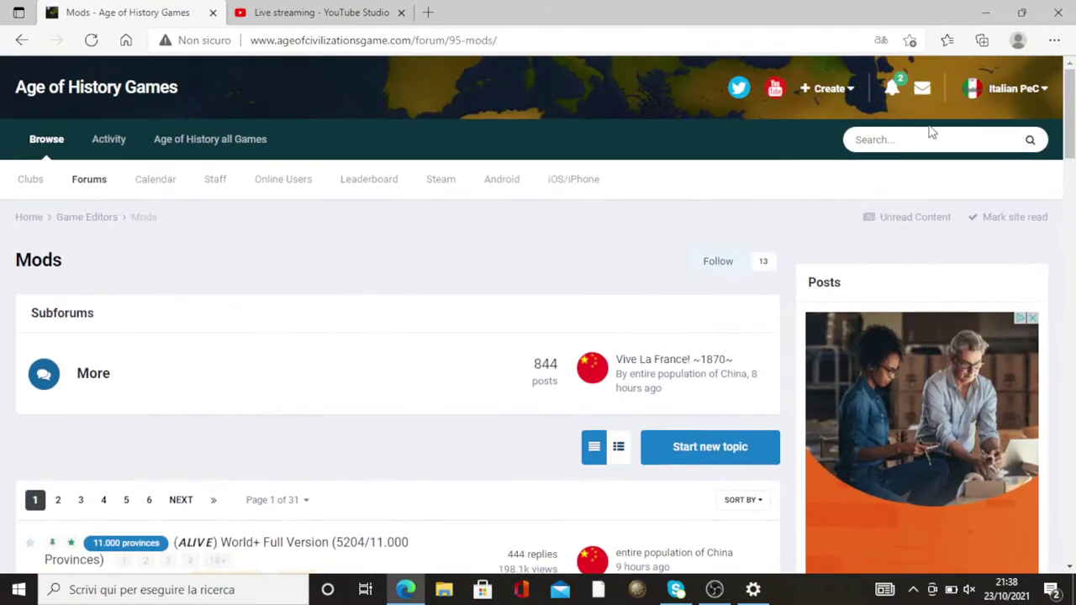
# Search the forum everywhere for "age of modding"
pyautogui.click(925, 137)
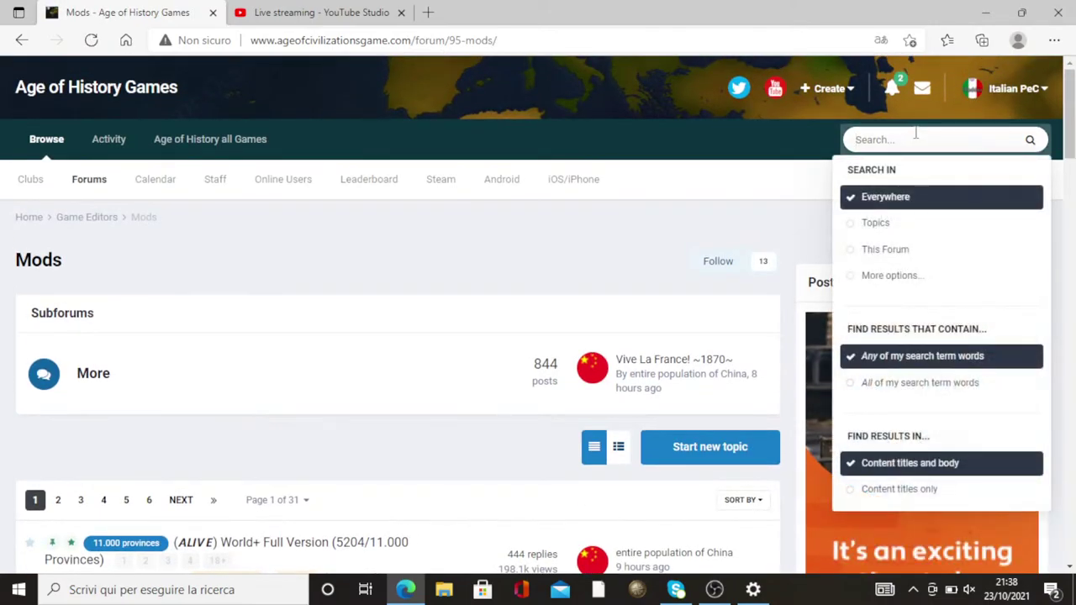
pyautogui.write('age ')
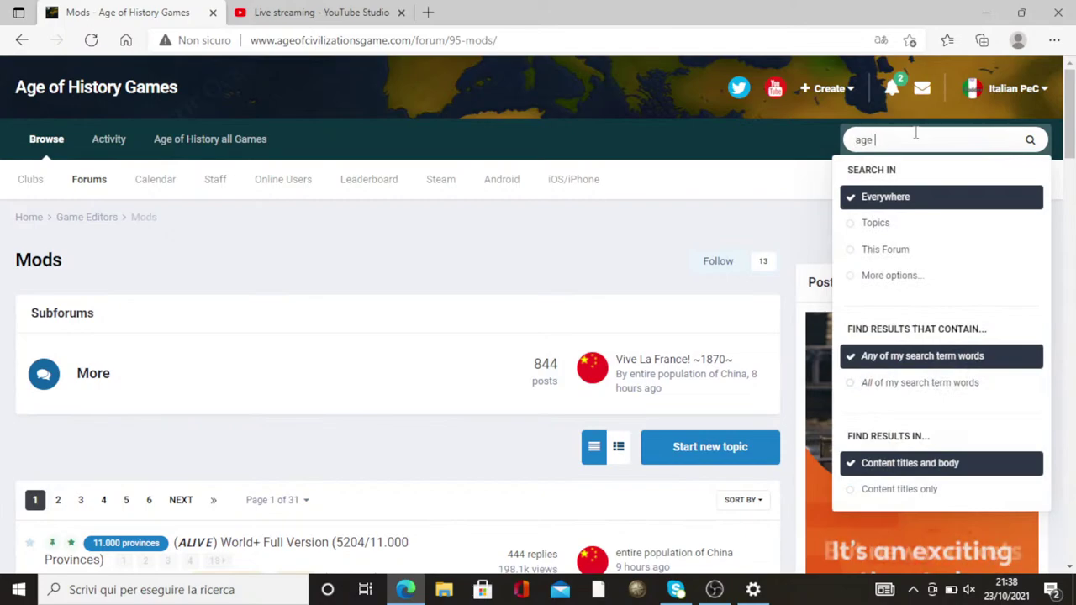
pyautogui.write('of modding')
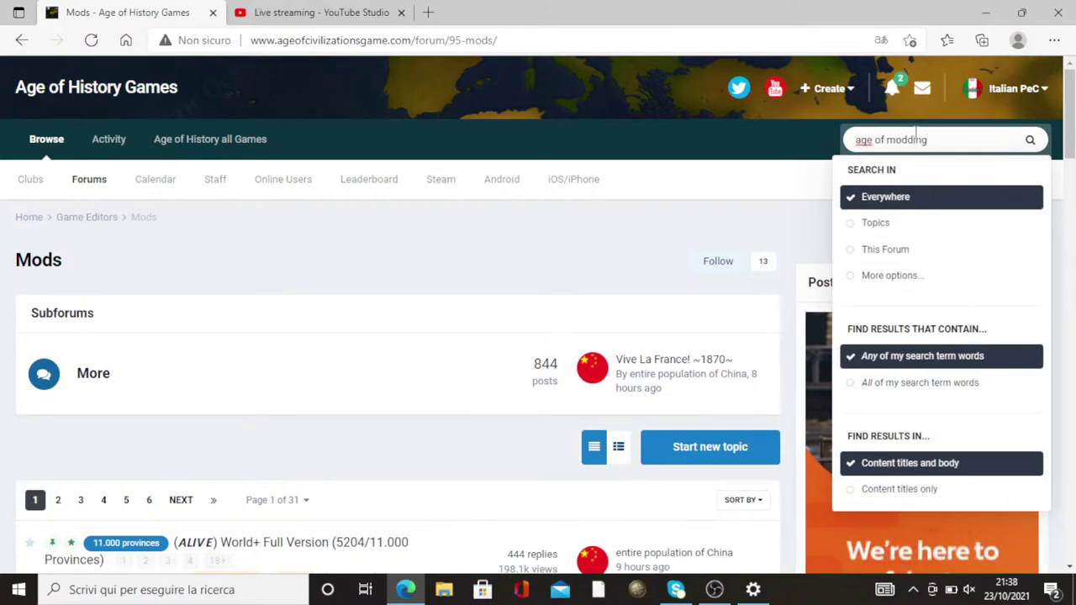
pyautogui.press('Return')
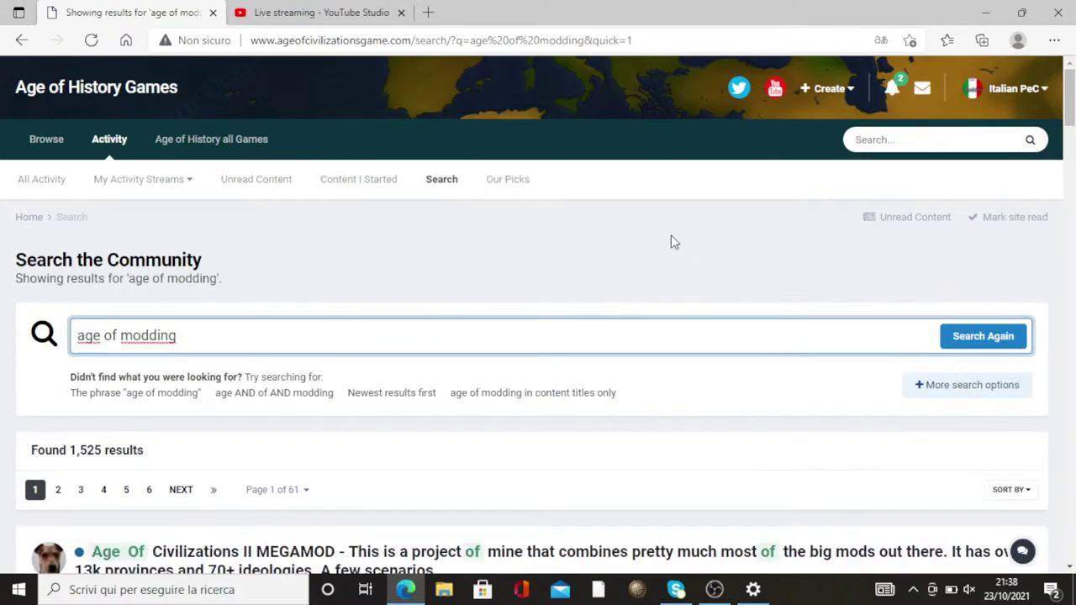
# Look through the forum search results for the Age of Modding topic about the PC modding assistant
pyautogui.scroll(-5, 670, 240)
pyautogui.scroll(-8, 657, 227)
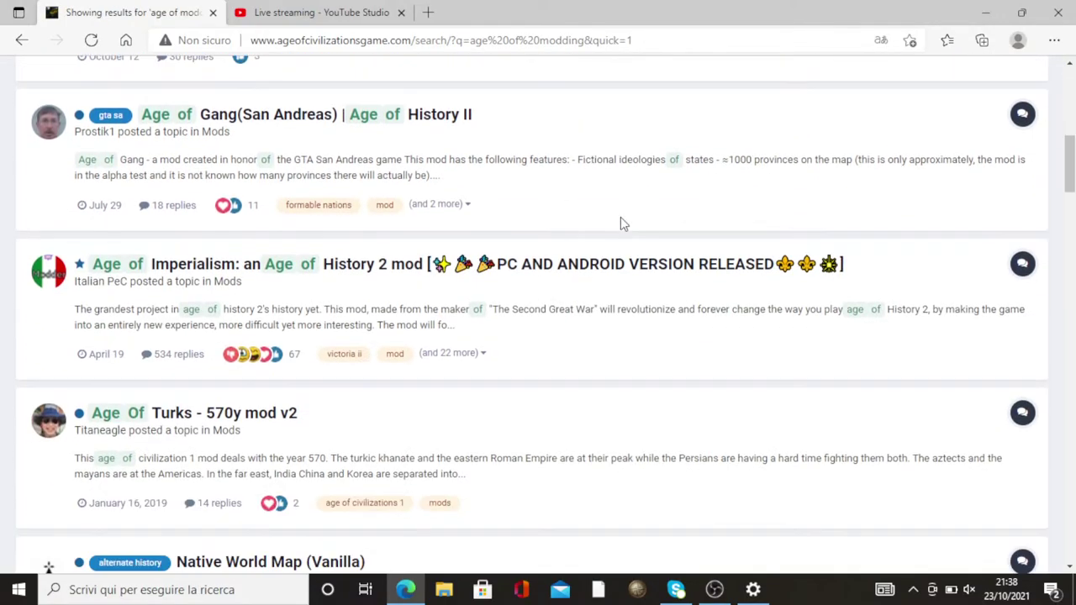
pyautogui.scroll(10, 597, 227)
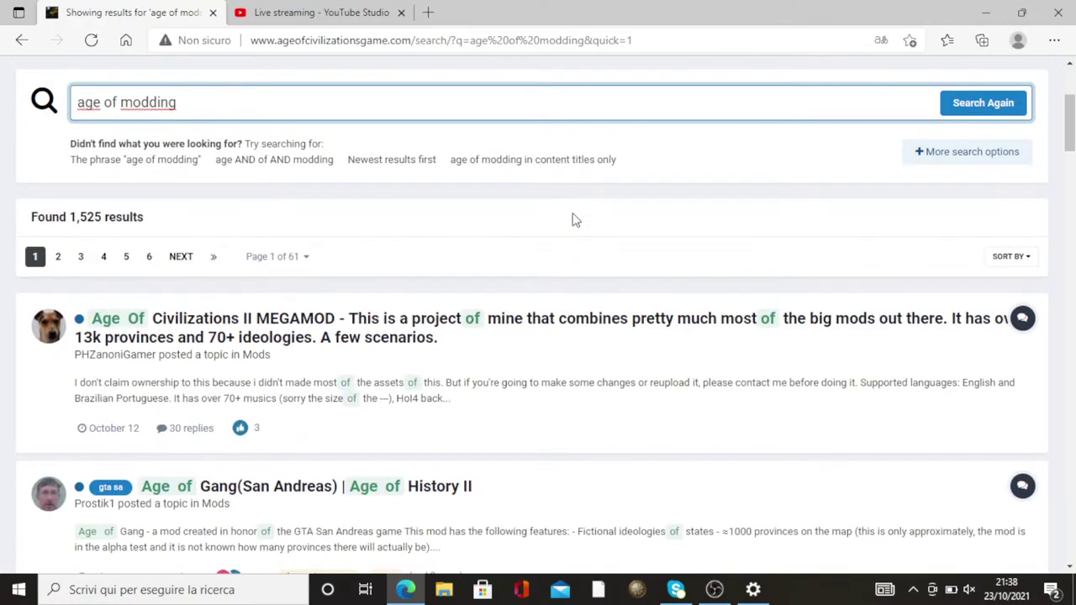
pyautogui.scroll(-5, 571, 217)
pyautogui.scroll(-11, 570, 217)
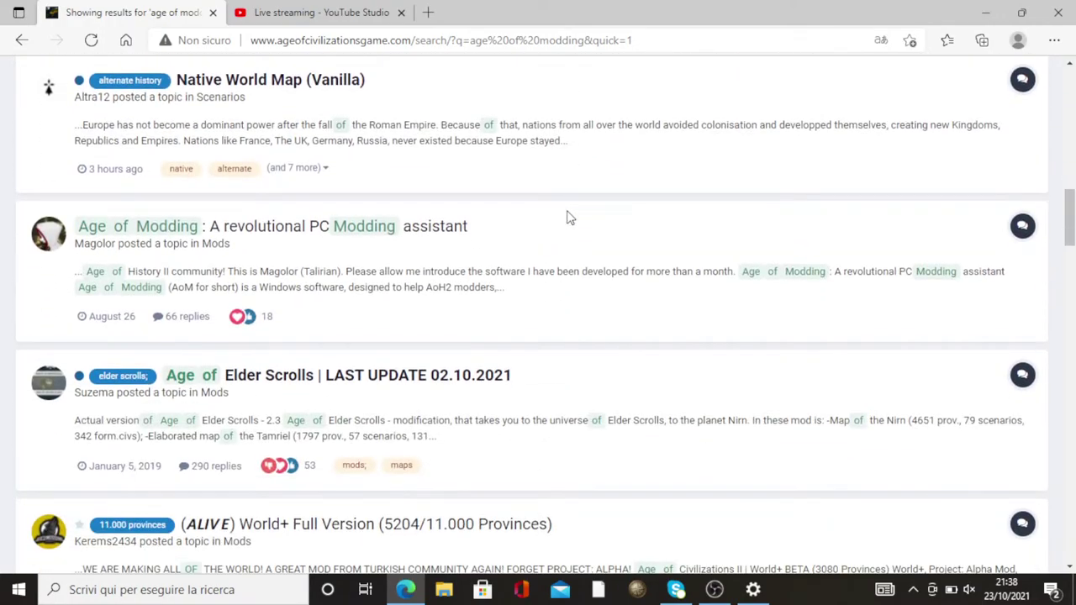
pyautogui.scroll(7, 567, 217)
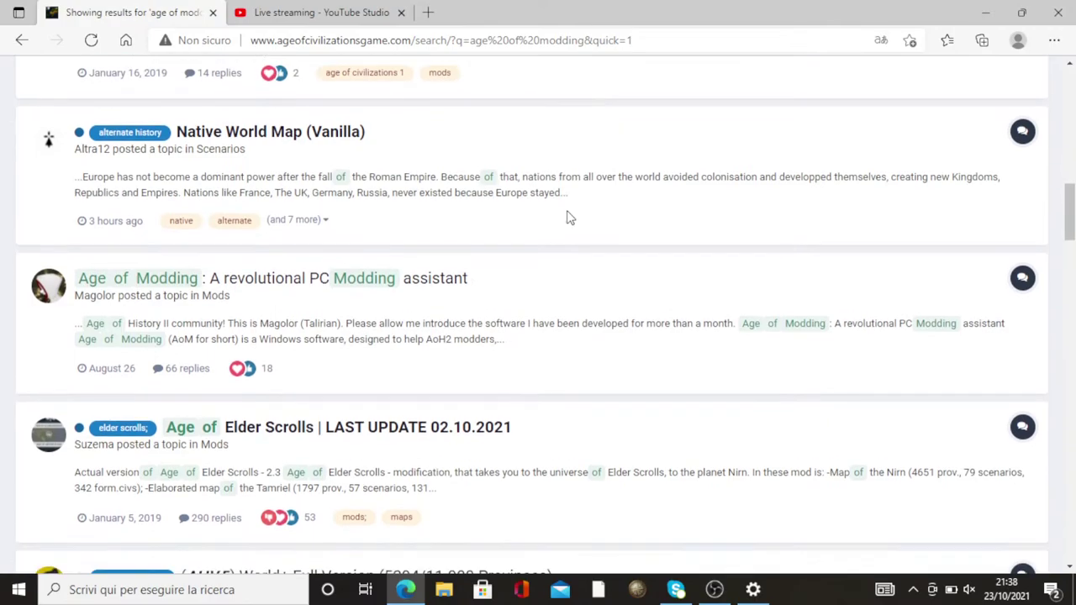
pyautogui.scroll(-9, 567, 217)
pyautogui.scroll(-5, 567, 217)
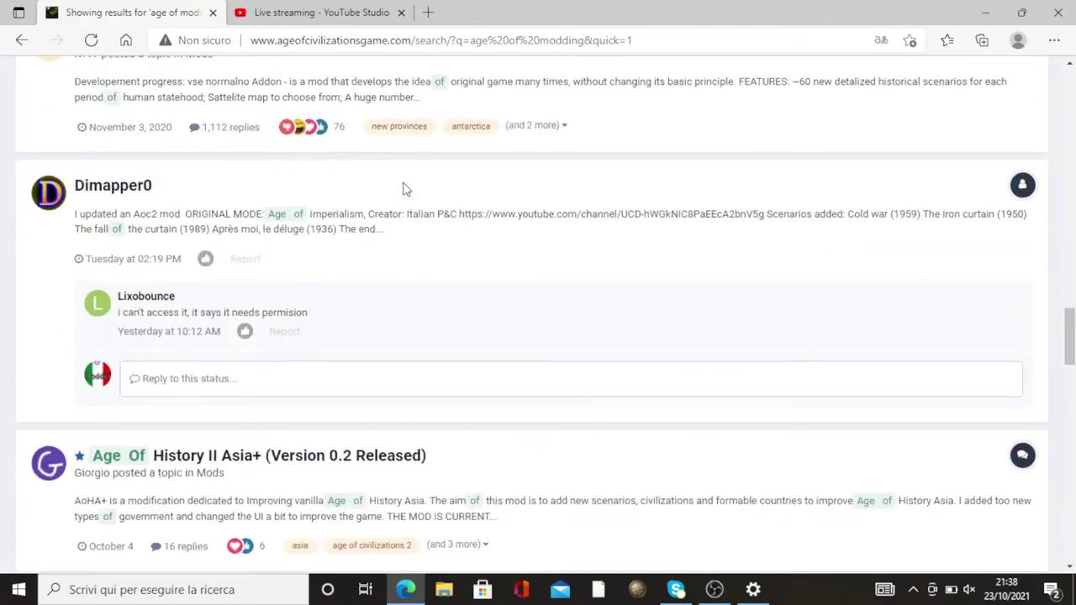
pyautogui.scroll(10, 403, 187)
pyautogui.scroll(15, 768, 269)
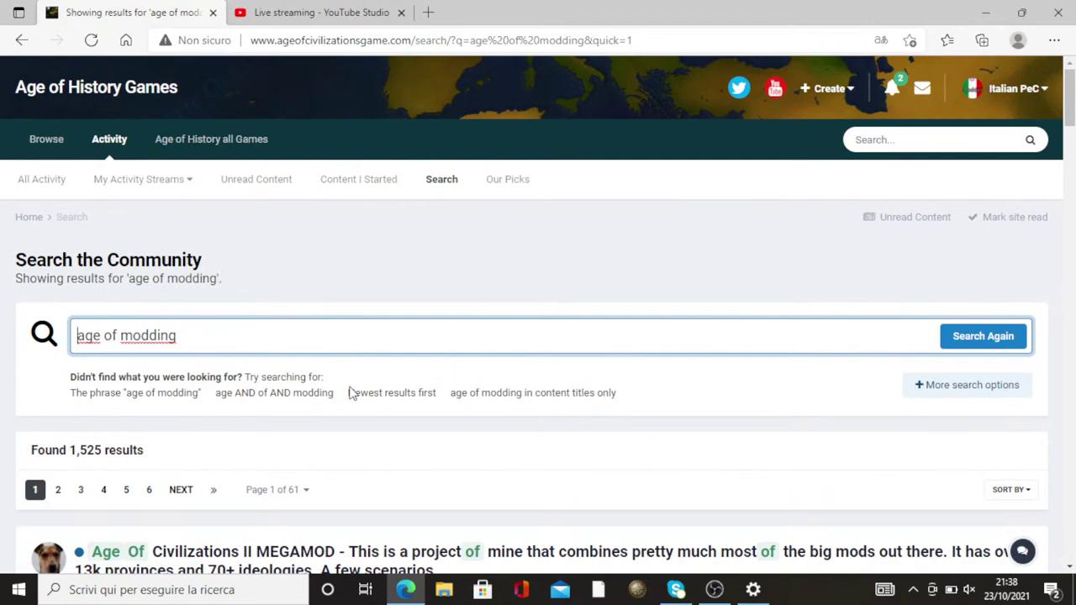
# Minimize the browser and open the release\AoM subfolder of the AoM-v0.9.0.0 folder on the desktop
pyautogui.click(985, 13)
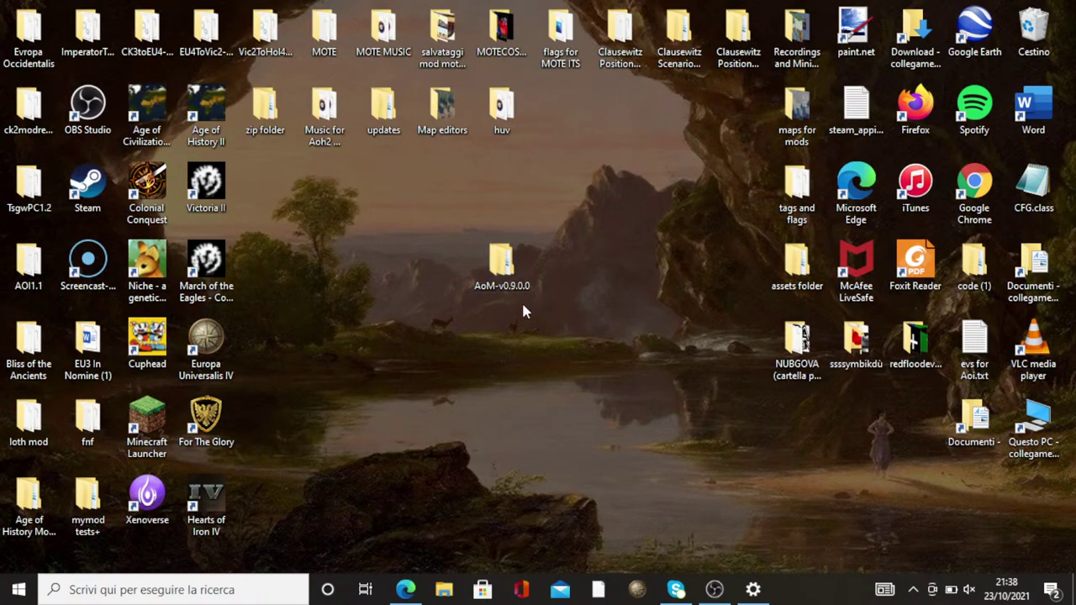
pyautogui.doubleClick(502, 267)
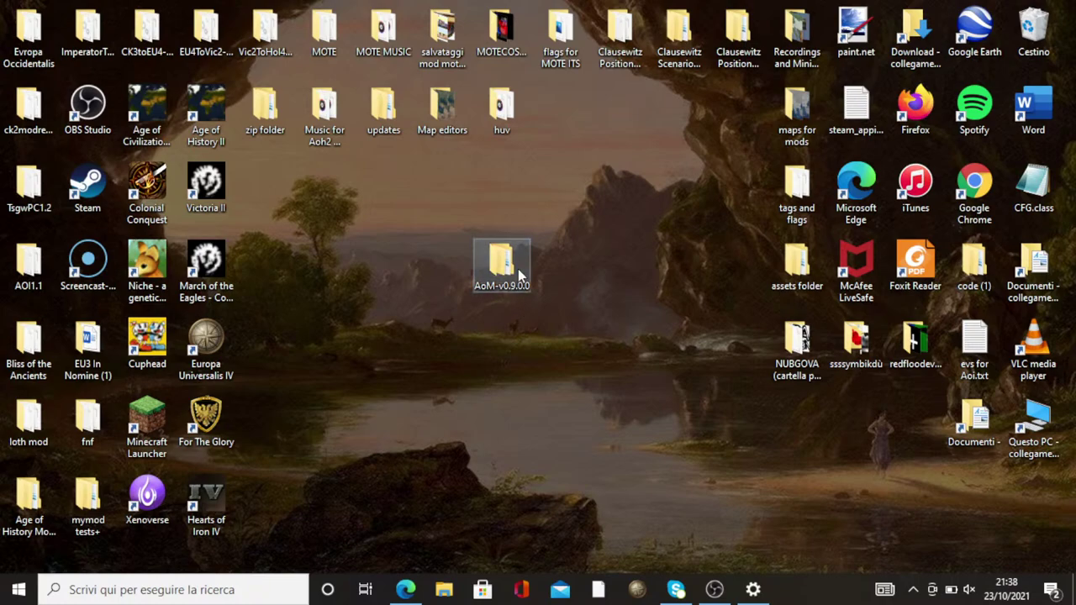
pyautogui.click(690, 152)
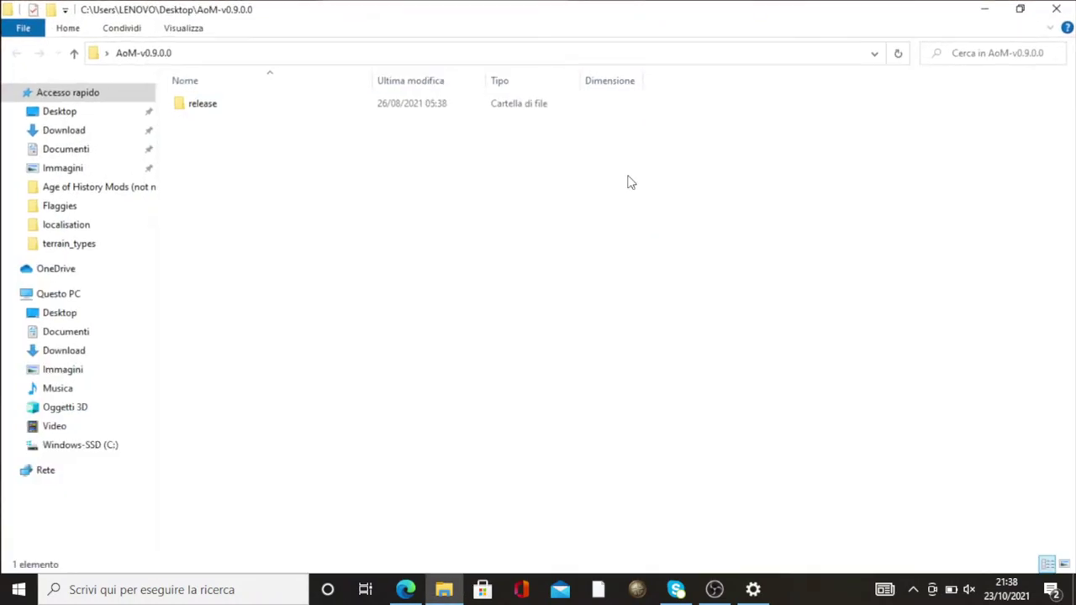
pyautogui.doubleClick(386, 105)
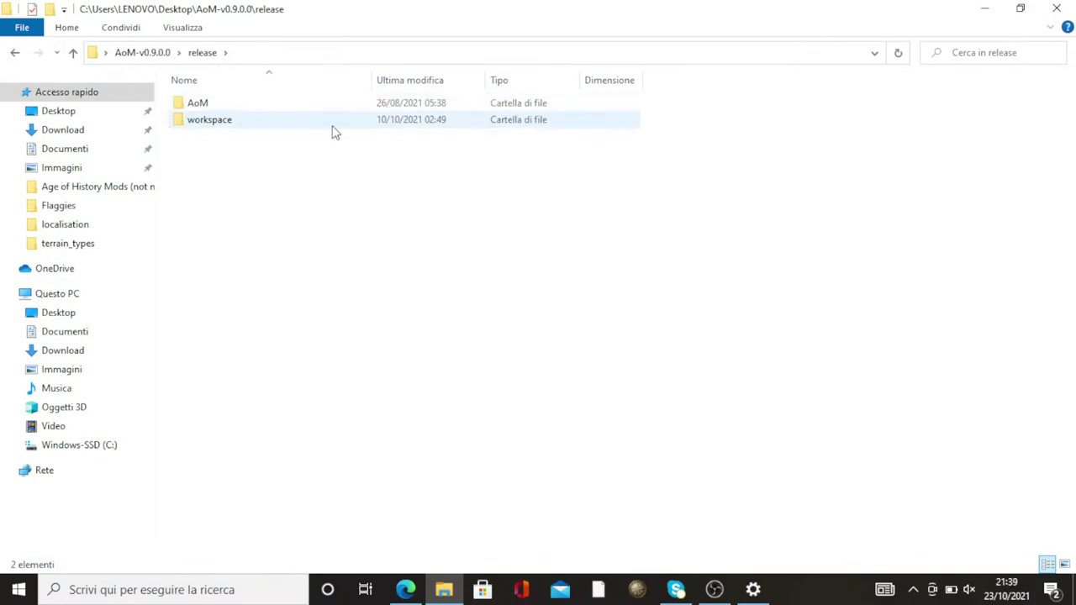
pyautogui.doubleClick(300, 106)
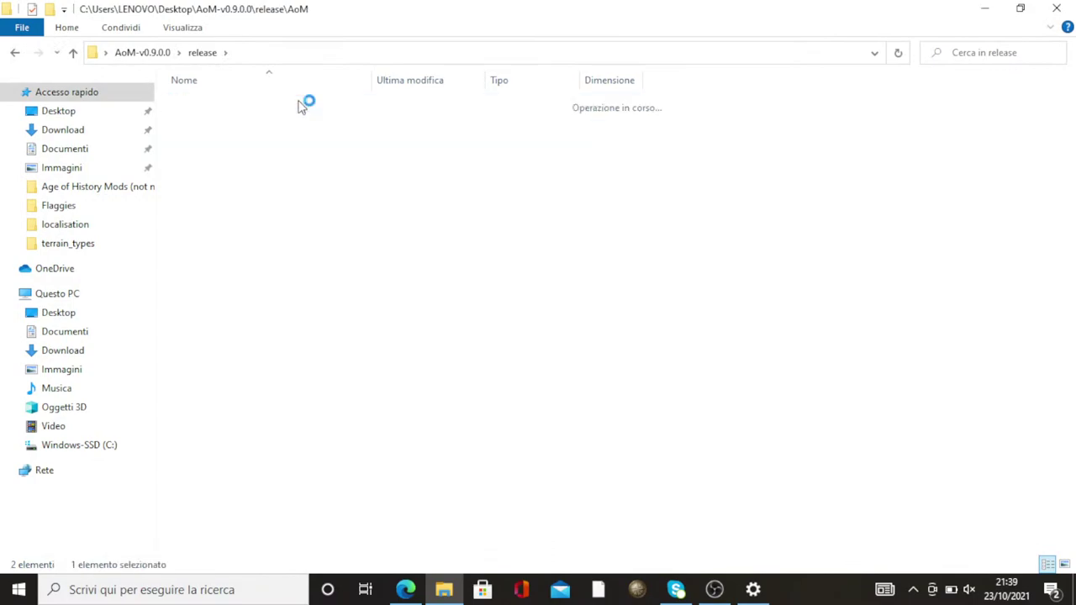
# Launch Age of Modding by running main.exe from the AoM folder and dismiss its startup hint
pyautogui.scroll(-20, 1017, 436)
pyautogui.scroll(-8, 1017, 435)
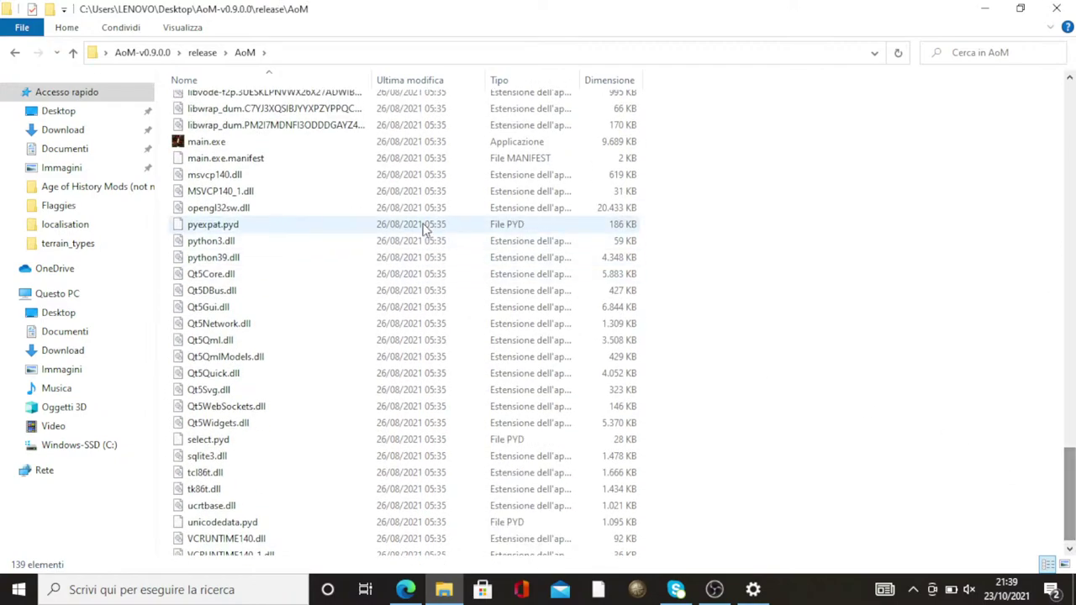
pyautogui.click(323, 145)
pyautogui.doubleClick(327, 145)
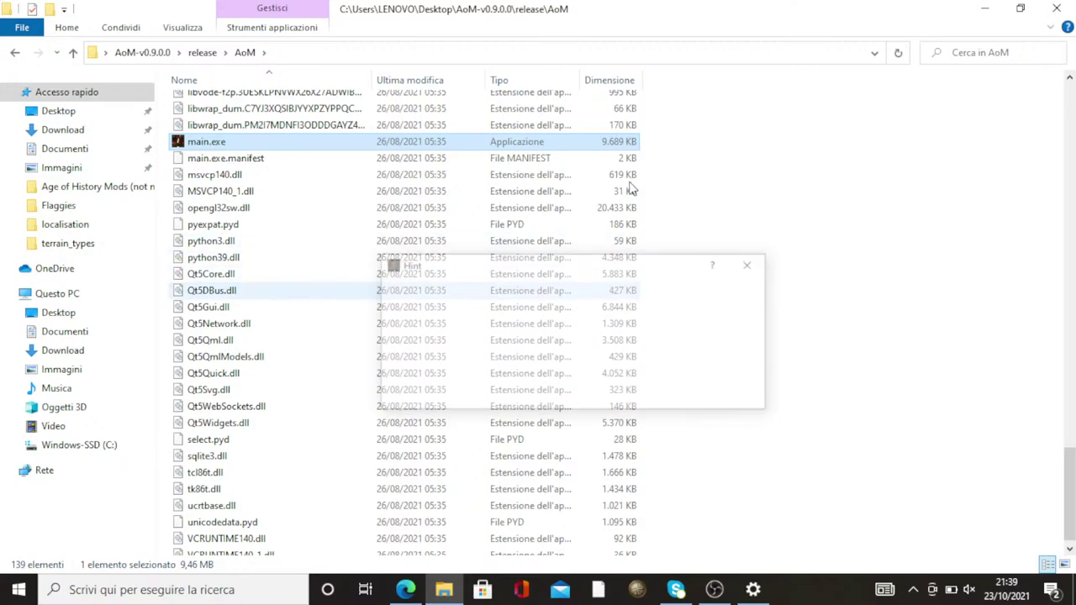
pyautogui.click(756, 397)
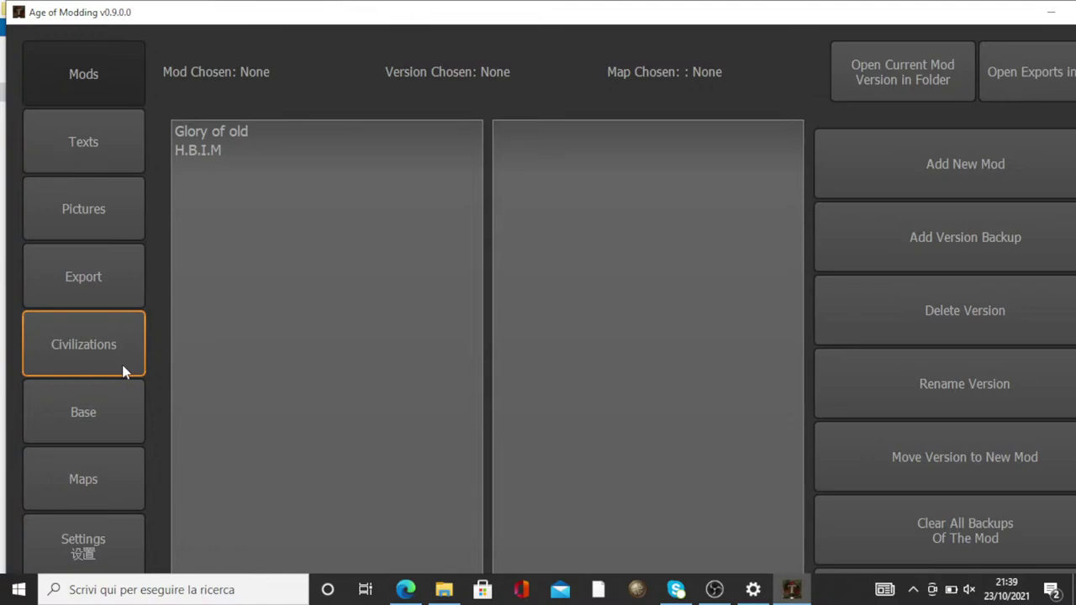
# Add a new mod named "Livestream mod" in Age of Modding
pyautogui.click(250, 153)
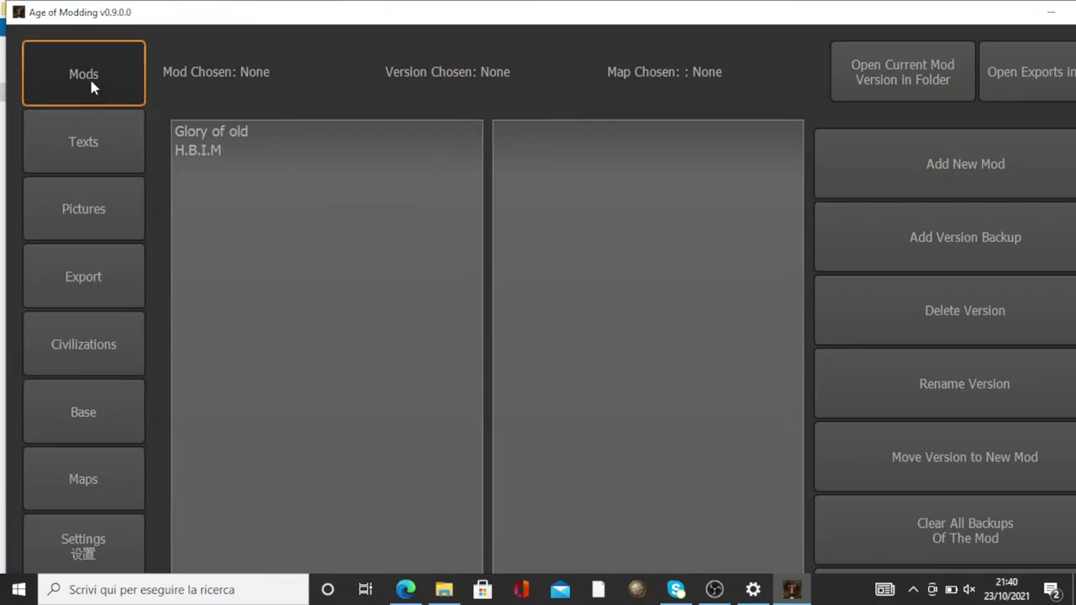
pyautogui.click(957, 163)
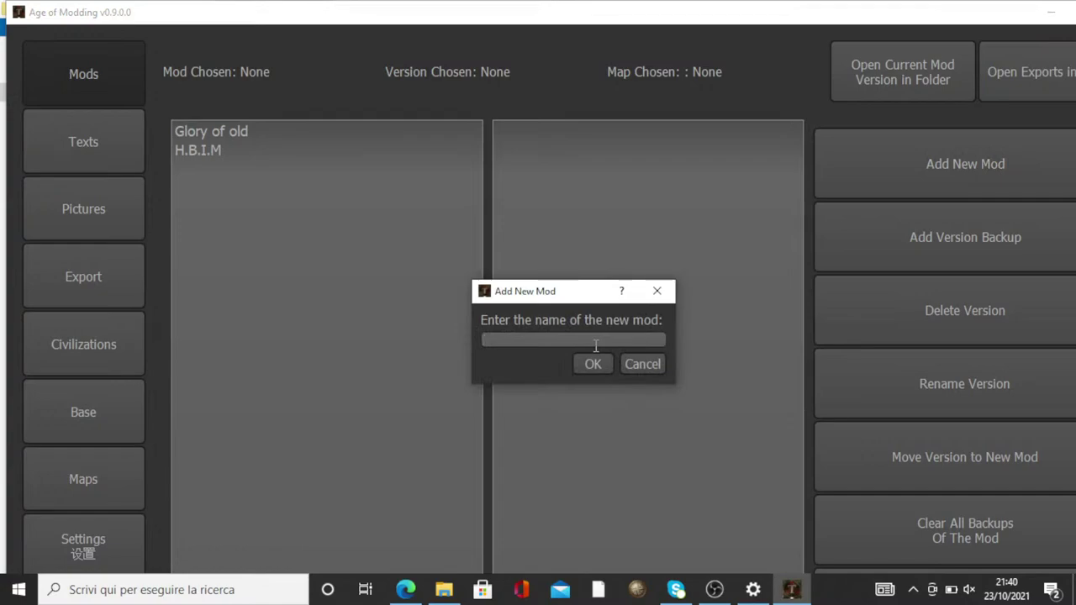
pyautogui.press('capslock')
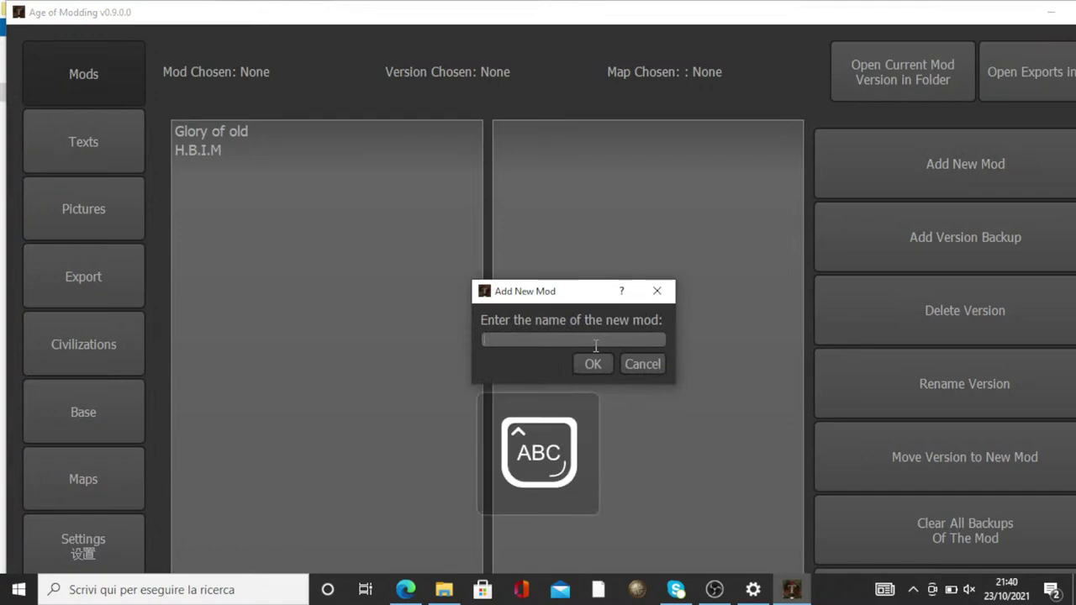
pyautogui.press('capslock')
pyautogui.write('Livestream mod')
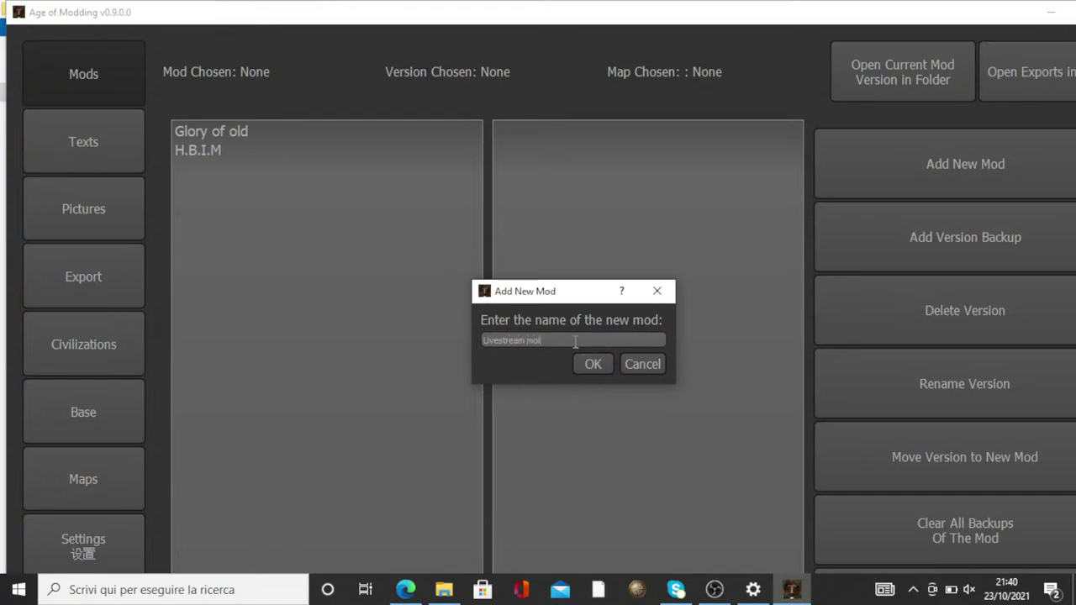
pyautogui.press('Return')
pyautogui.press('capslock')
pyautogui.write('L')
pyautogui.press('capslock')
pyautogui.write('ive')
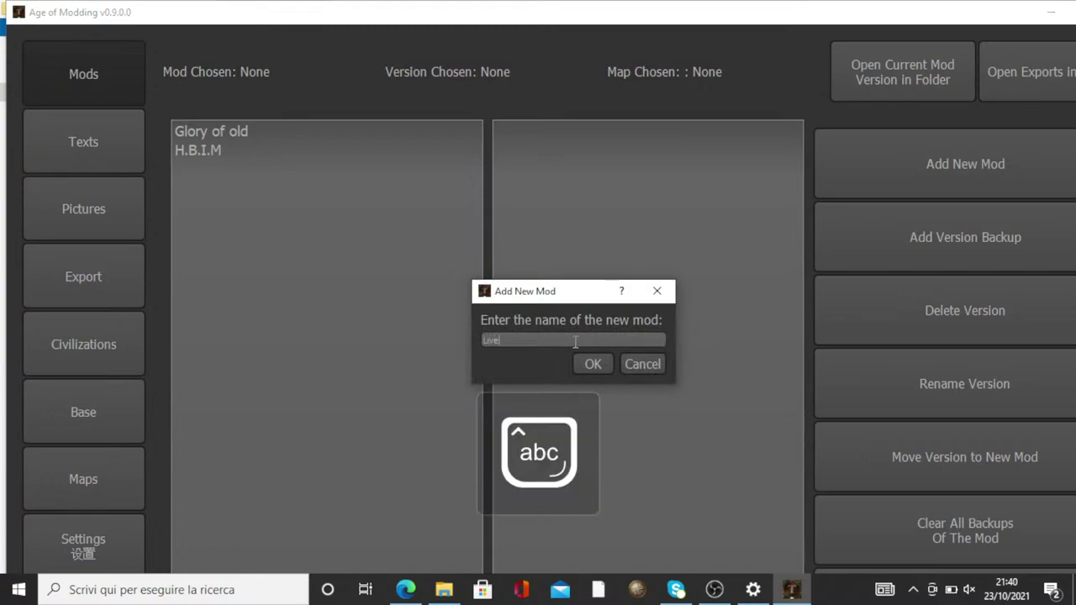
pyautogui.write('stream mod')
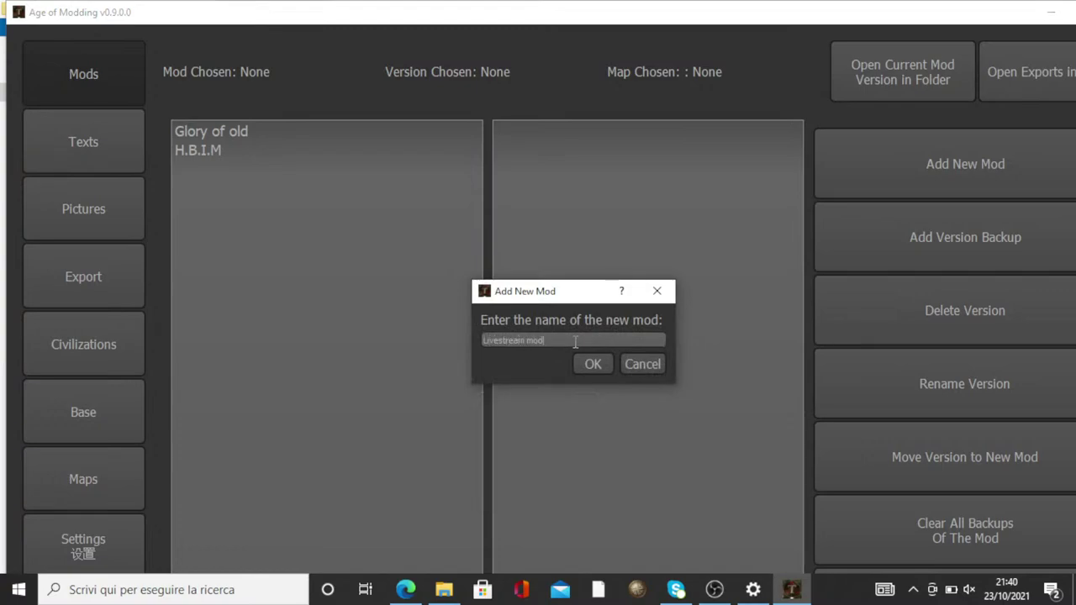
pyautogui.click(592, 366)
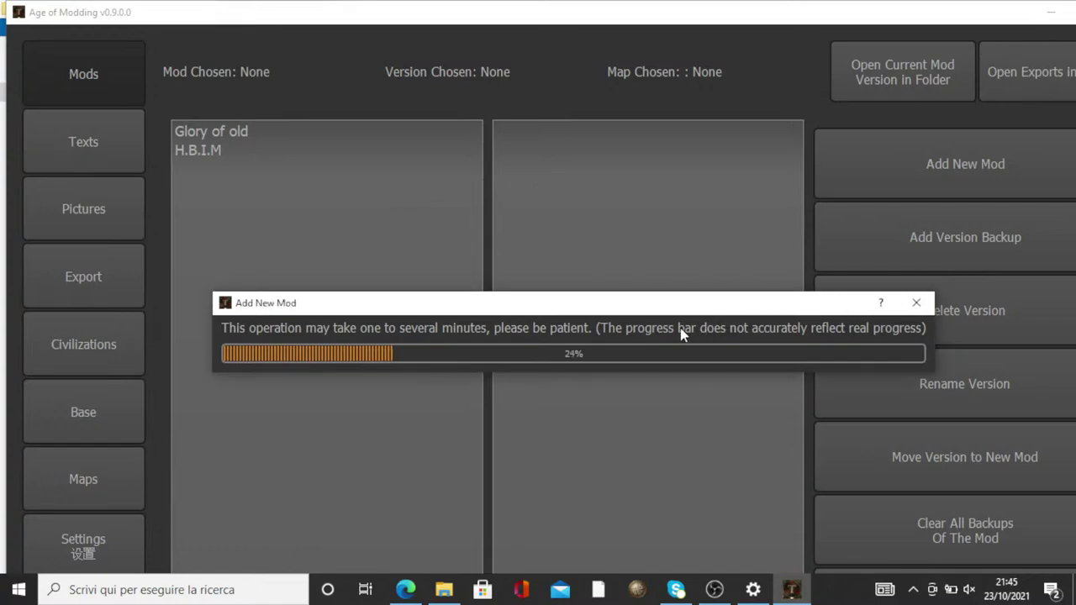
pyautogui.moveTo(787, 306); pyautogui.dragTo(807, 553)
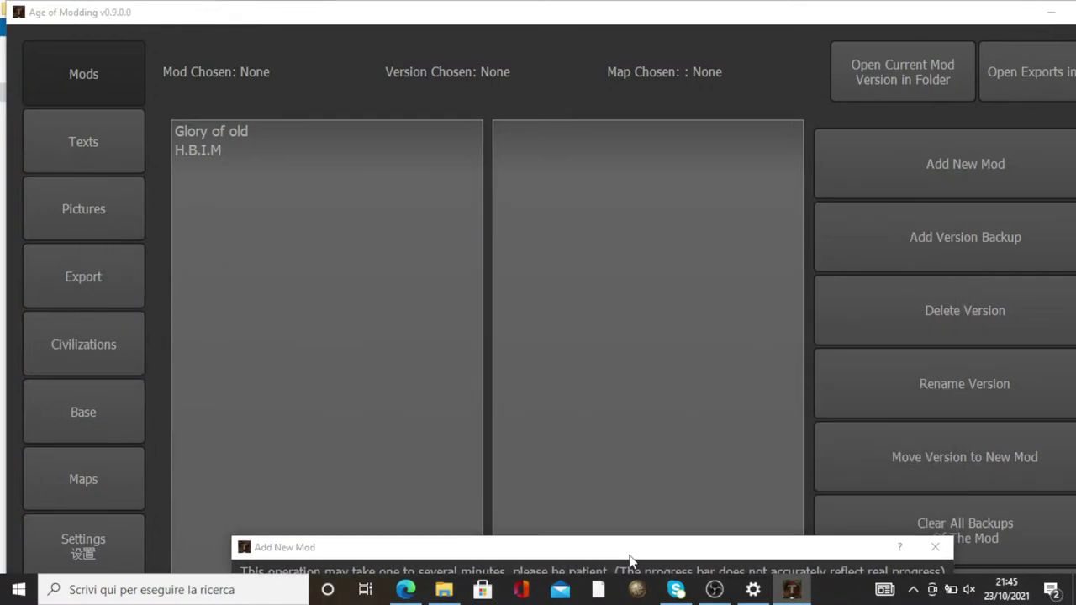
pyautogui.moveTo(629, 558); pyautogui.dragTo(600, 255)
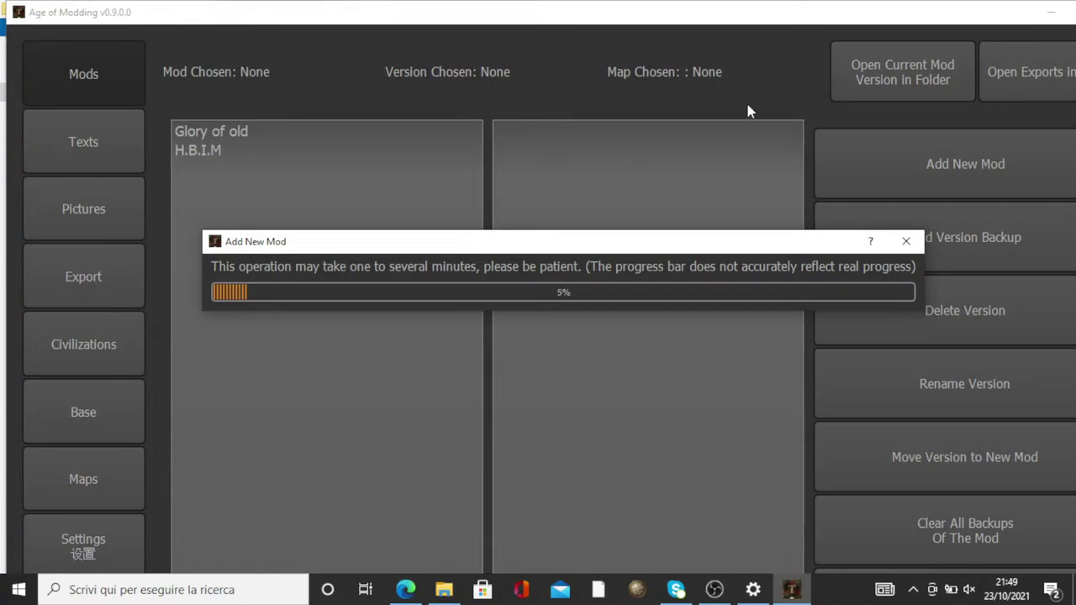
pyautogui.moveTo(653, 243); pyautogui.dragTo(701, 534)
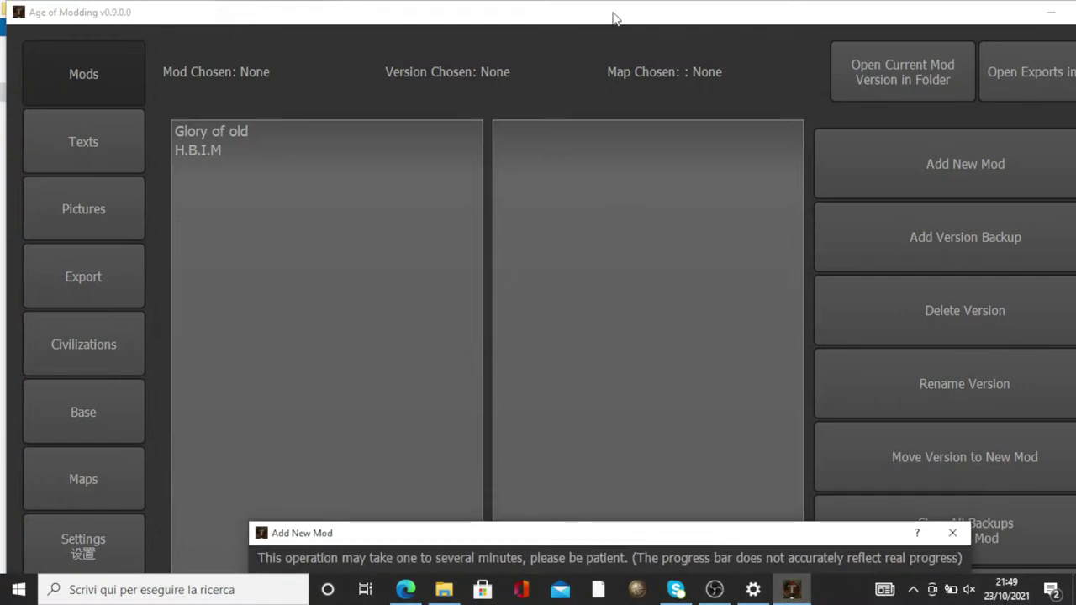
pyautogui.click(977, 50)
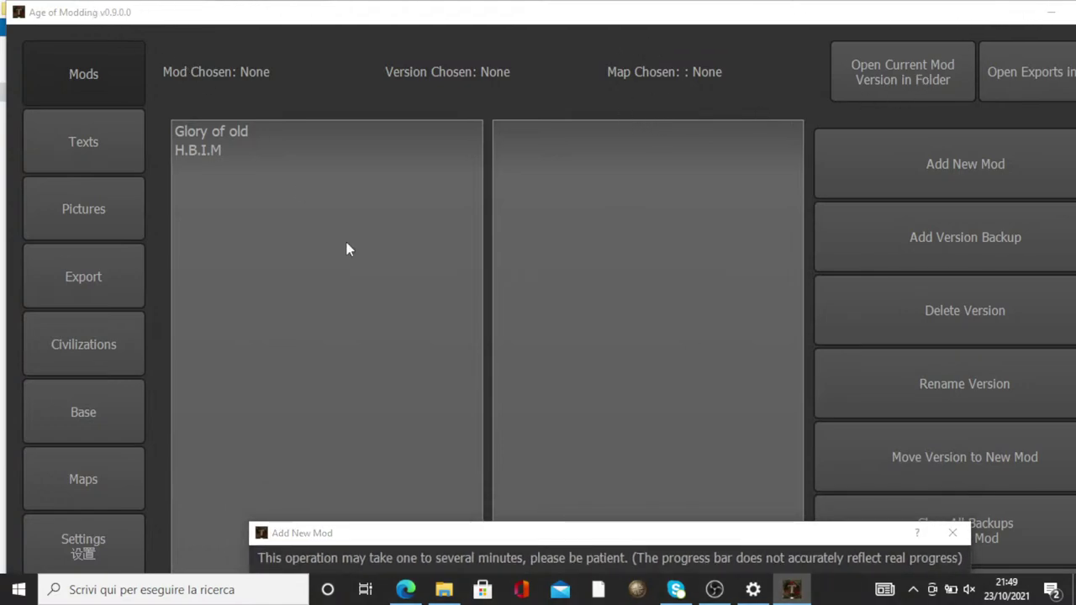
pyautogui.moveTo(530, 541); pyautogui.dragTo(506, 219)
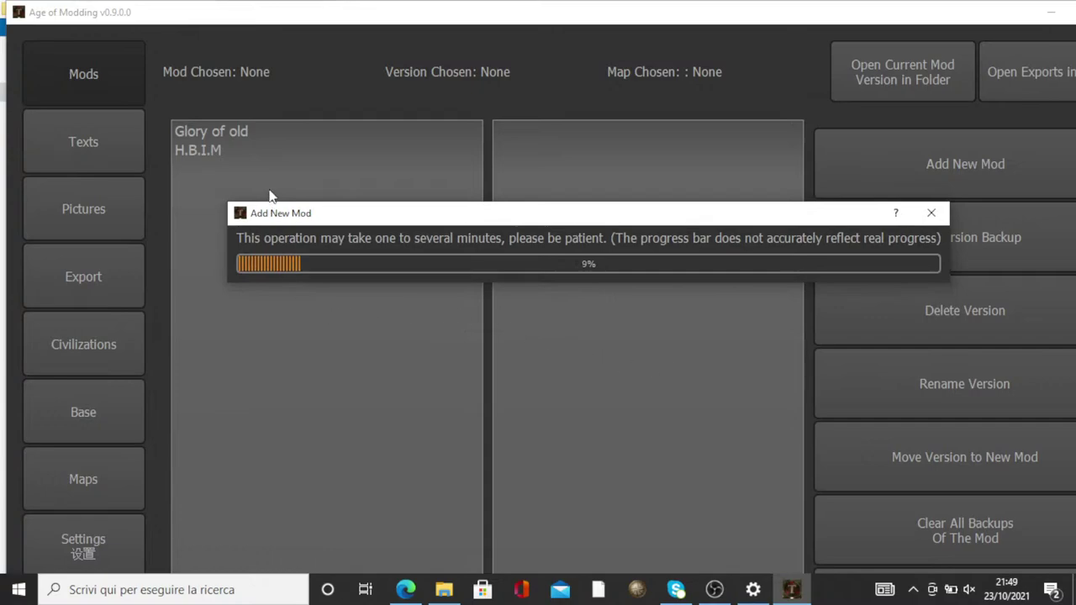
pyautogui.moveTo(869, 216); pyautogui.dragTo(673, 272)
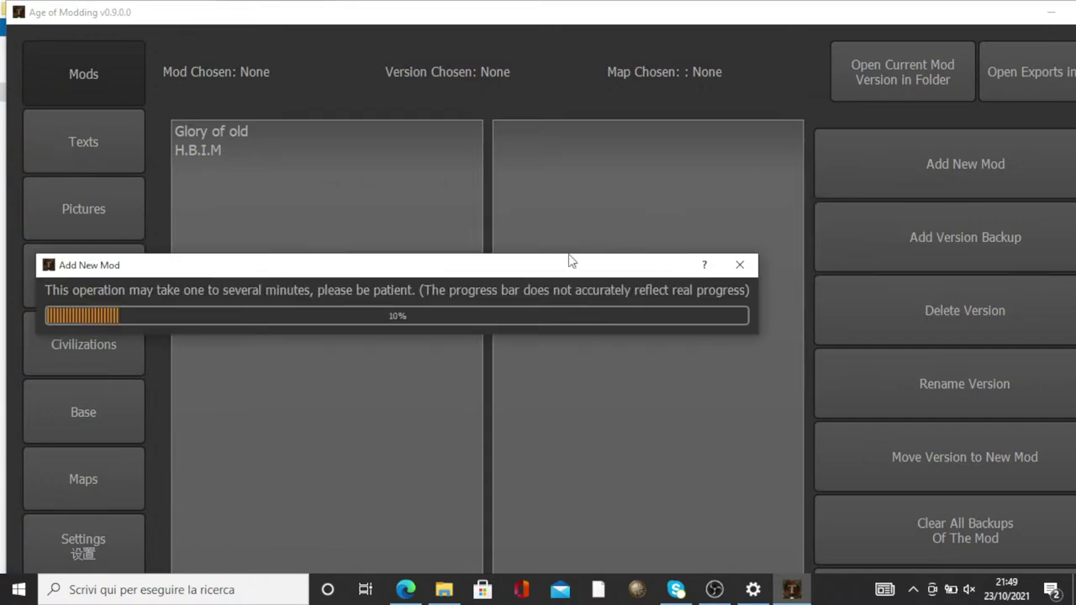
pyautogui.moveTo(502, 276); pyautogui.dragTo(658, 240)
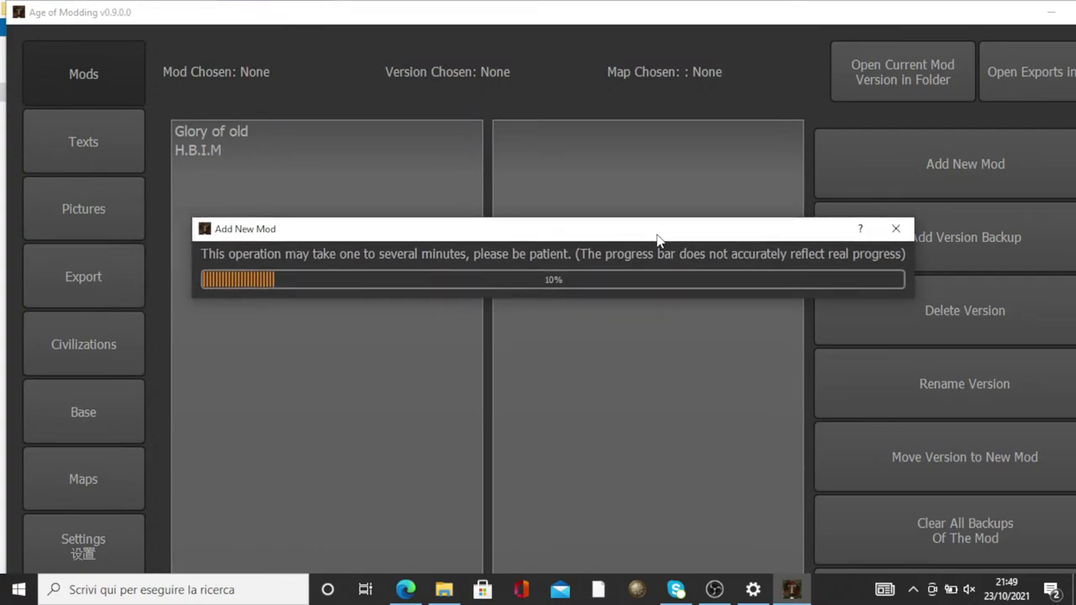
pyautogui.moveTo(658, 240); pyautogui.dragTo(635, 261)
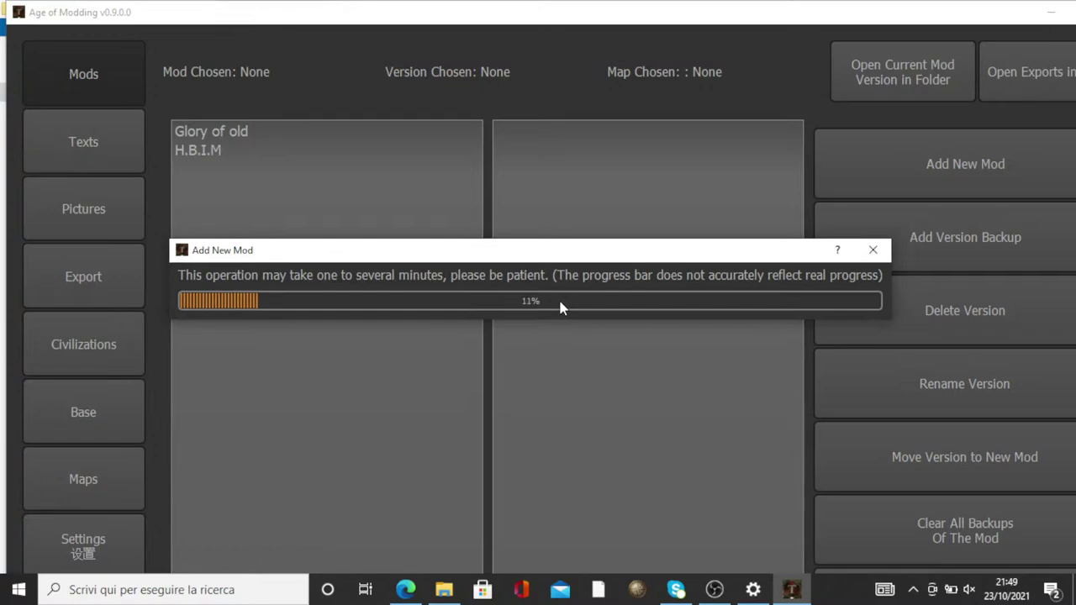
pyautogui.click(102, 139)
pyautogui.moveTo(420, 254)
pyautogui.mouseDown()
pyautogui.moveTo(483, 249)
pyautogui.moveTo(411, 248)
pyautogui.mouseUp()
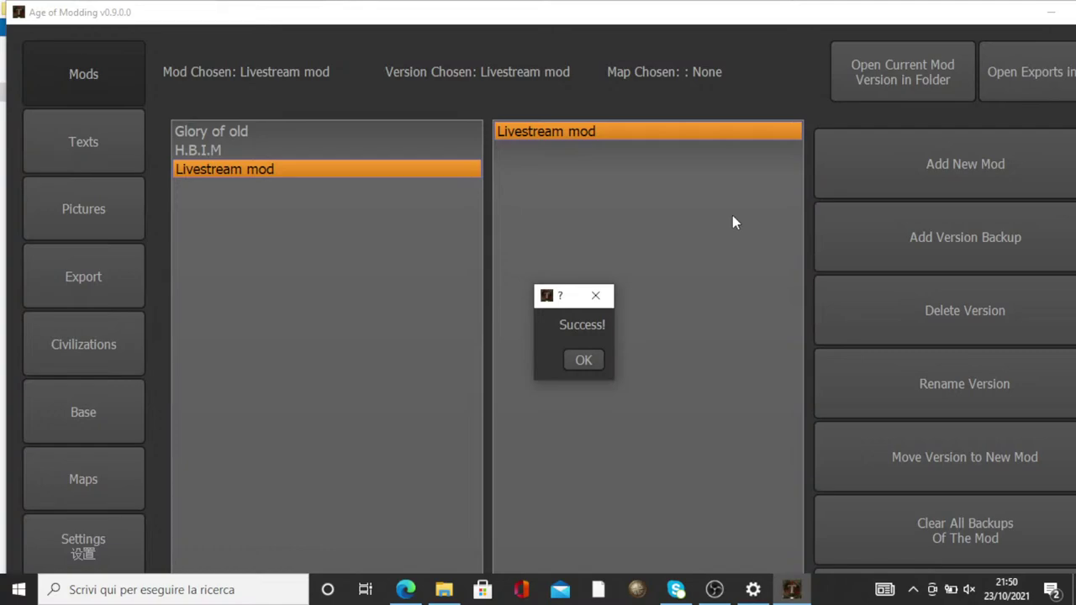
# Acknowledge the finished mod creation and rename the Livestream mod's version to 1.0
pyautogui.click(580, 363)
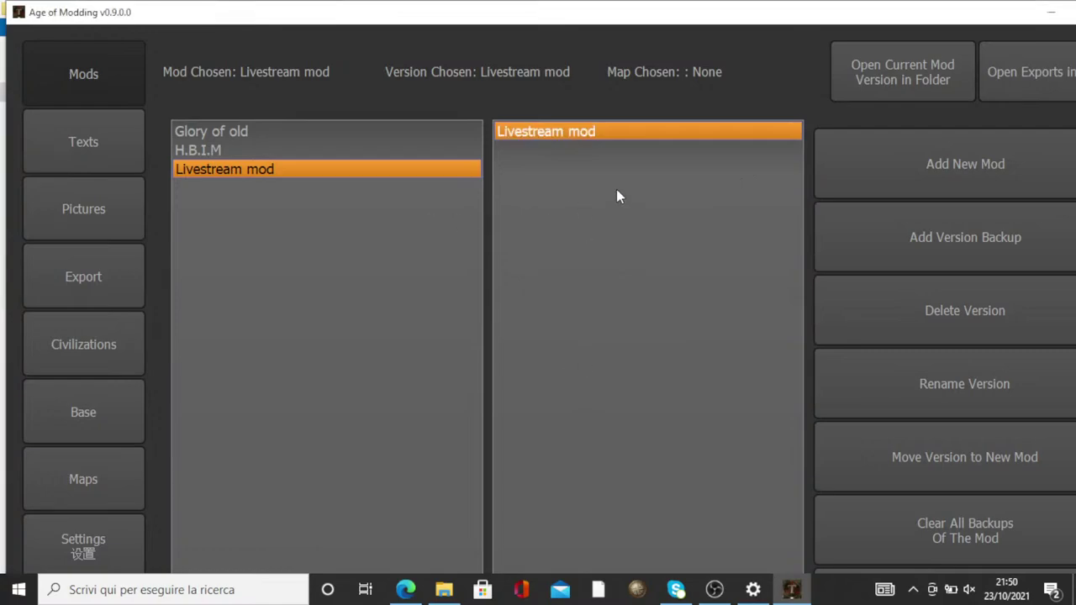
pyautogui.click(649, 139)
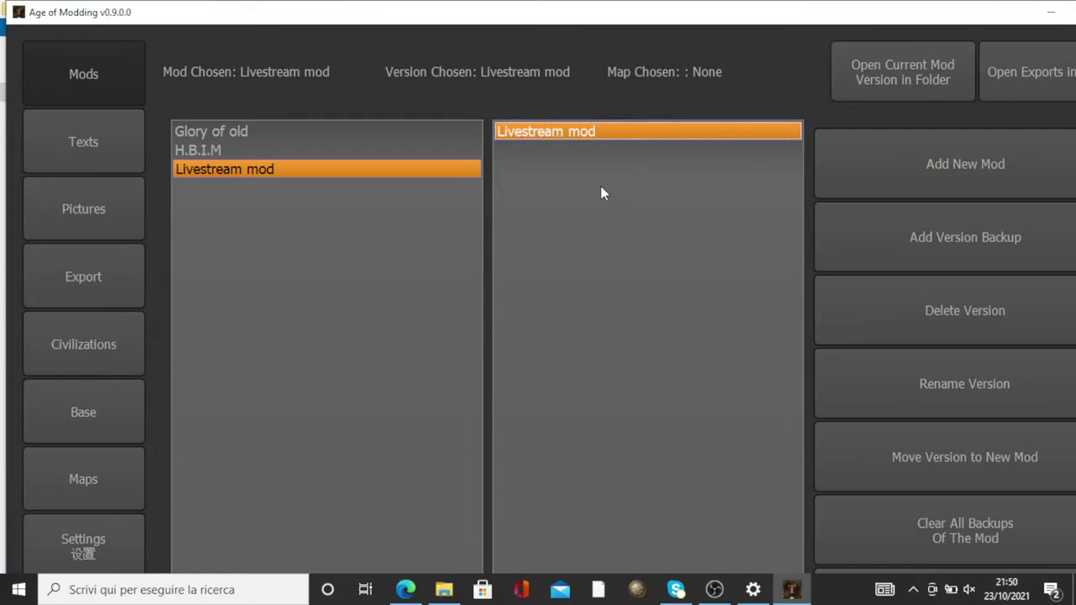
pyautogui.click(847, 353)
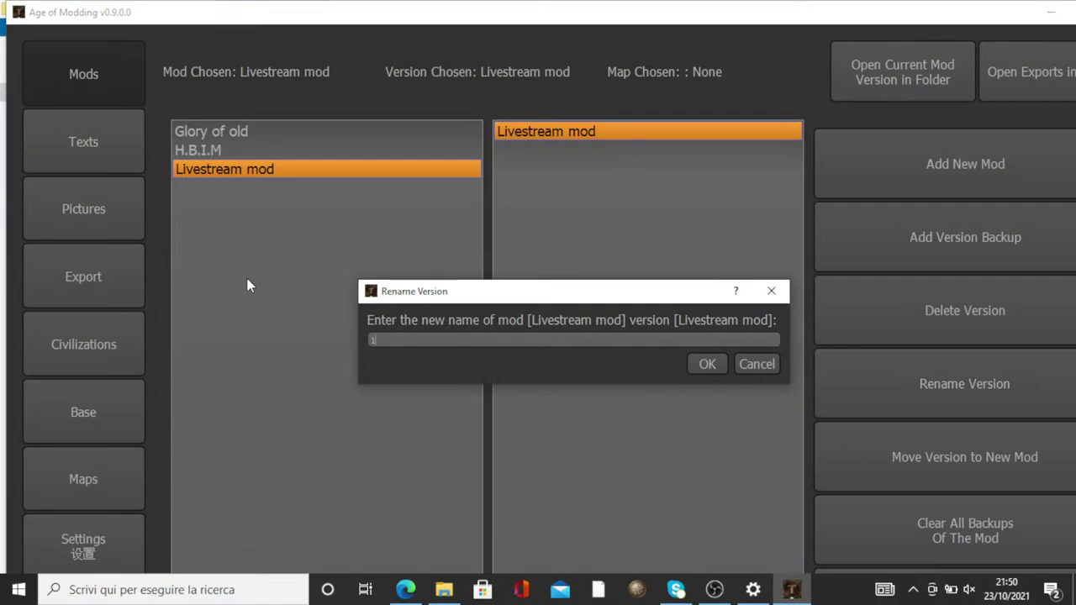
pyautogui.write('1.0')
pyautogui.press('Return')
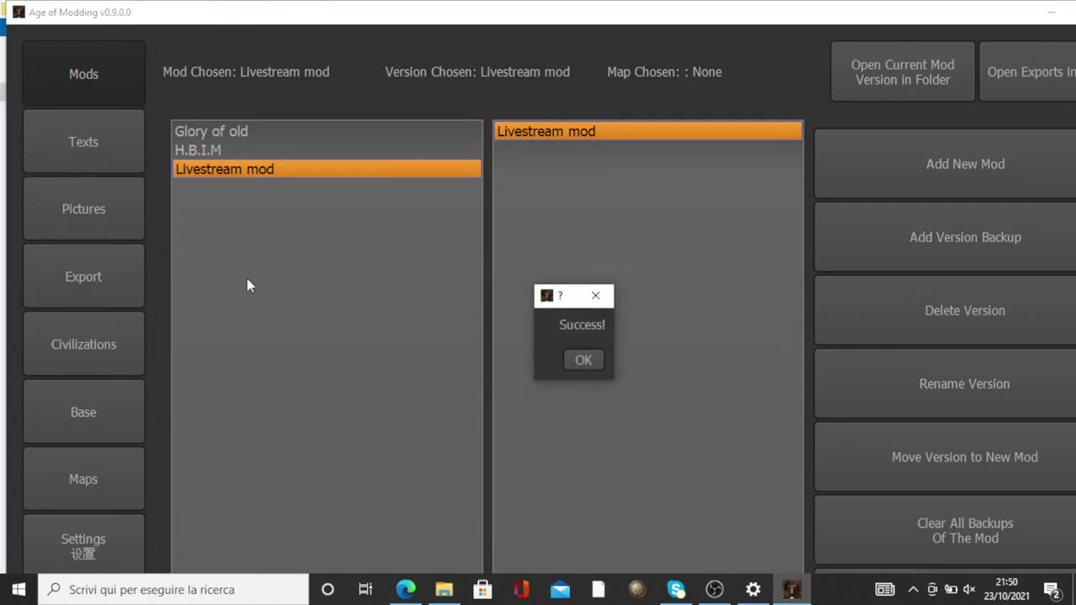
pyautogui.click(582, 361)
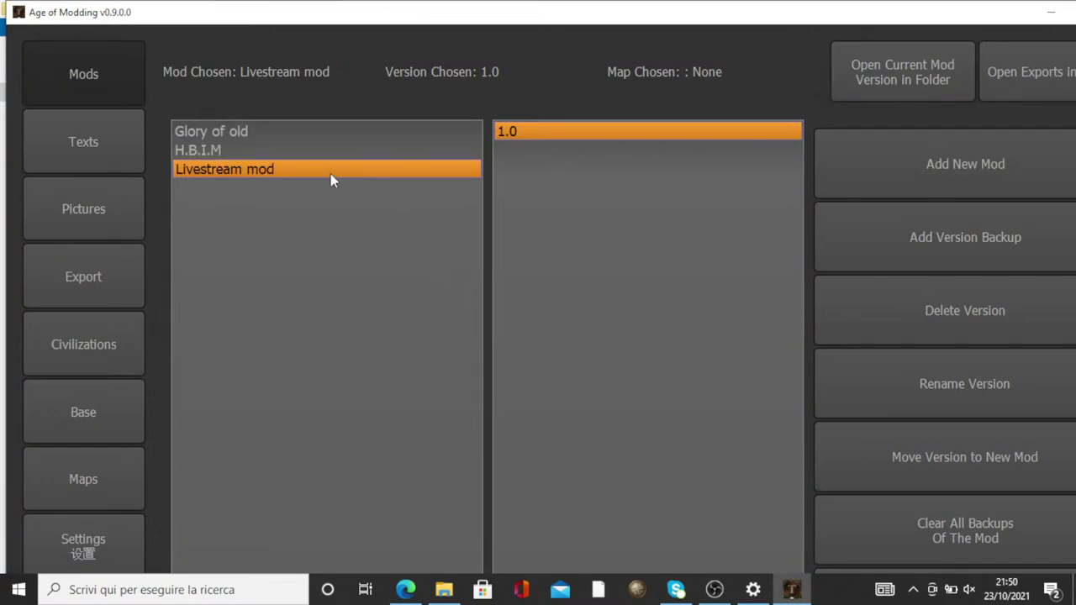
# Open the folder of Livestream mod version 1.0 and maximize its window
pyautogui.click(557, 128)
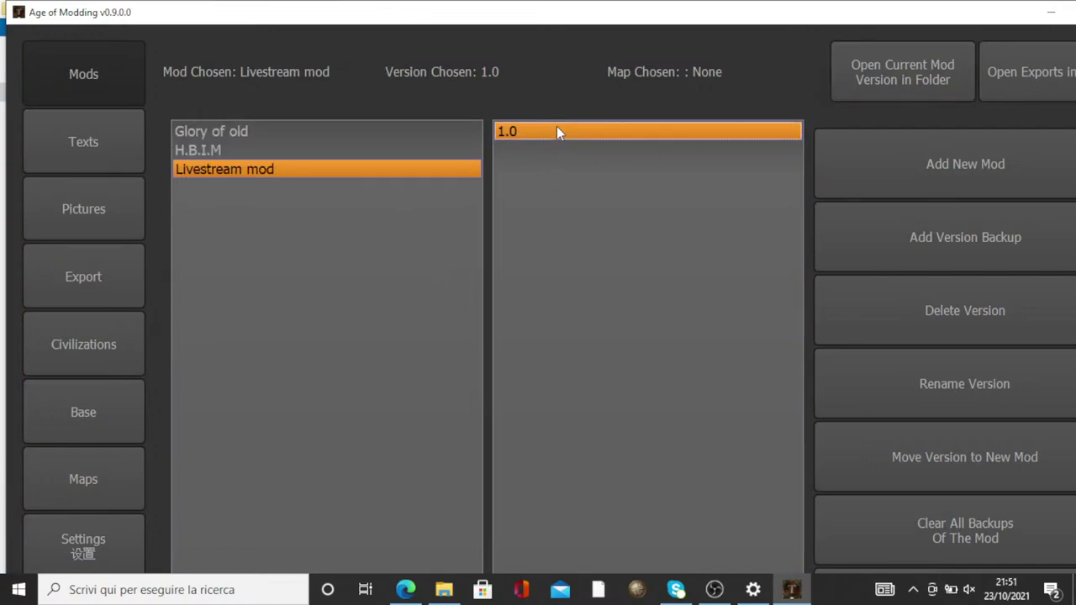
pyautogui.click(906, 107)
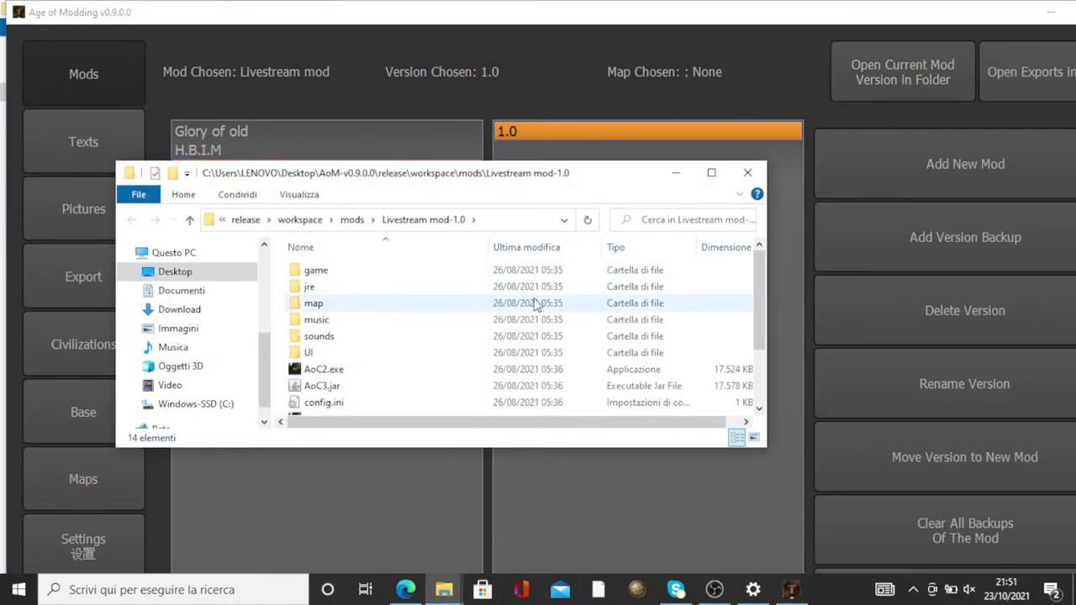
pyautogui.scroll(-2, 535, 305)
pyautogui.click(711, 172)
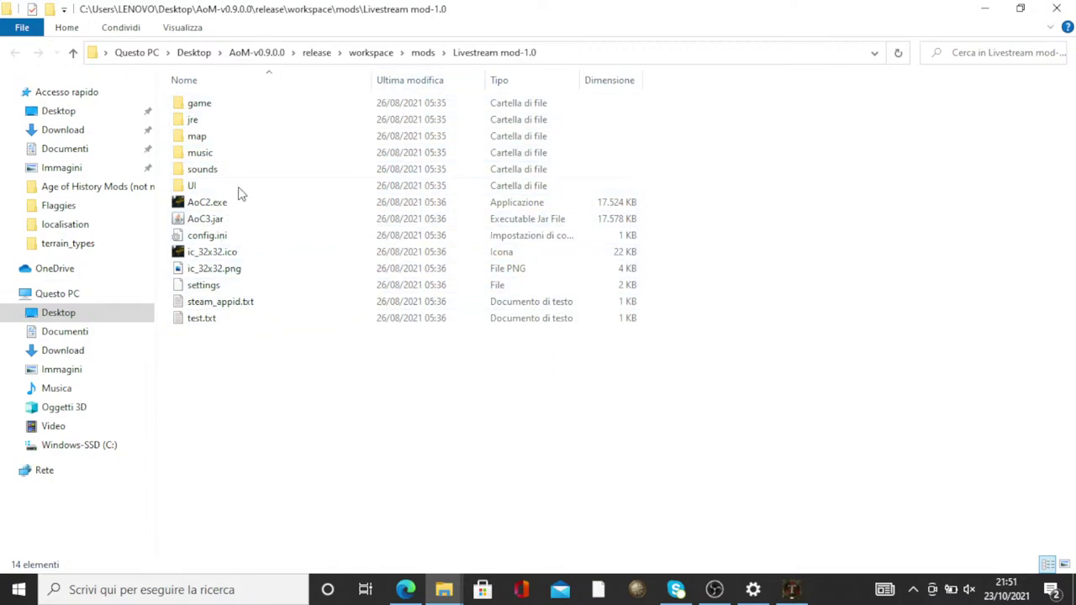
# Compare the AoC2.exe and AoC3.jar files in the Livestream mod-1.0 folder
pyautogui.click(238, 223)
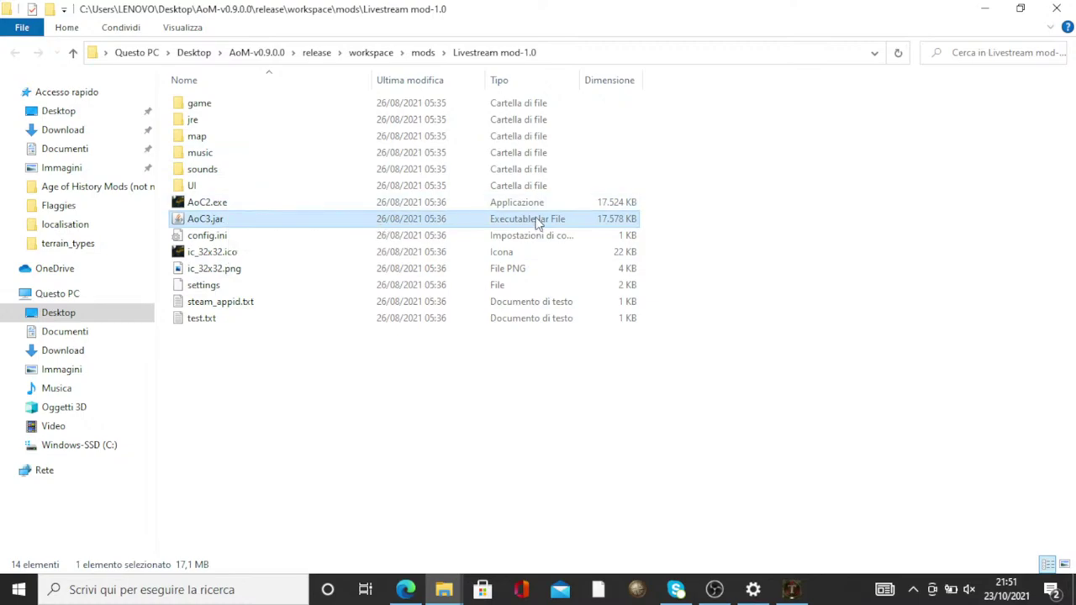
pyautogui.click(186, 204)
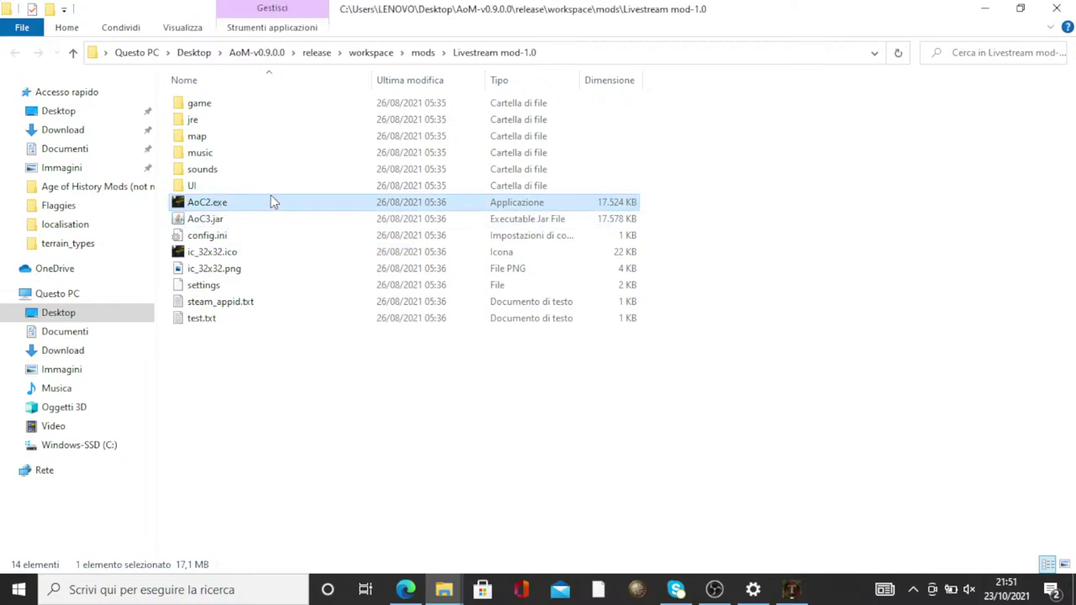
pyautogui.click(224, 219)
pyautogui.click(224, 205)
pyautogui.click(230, 220)
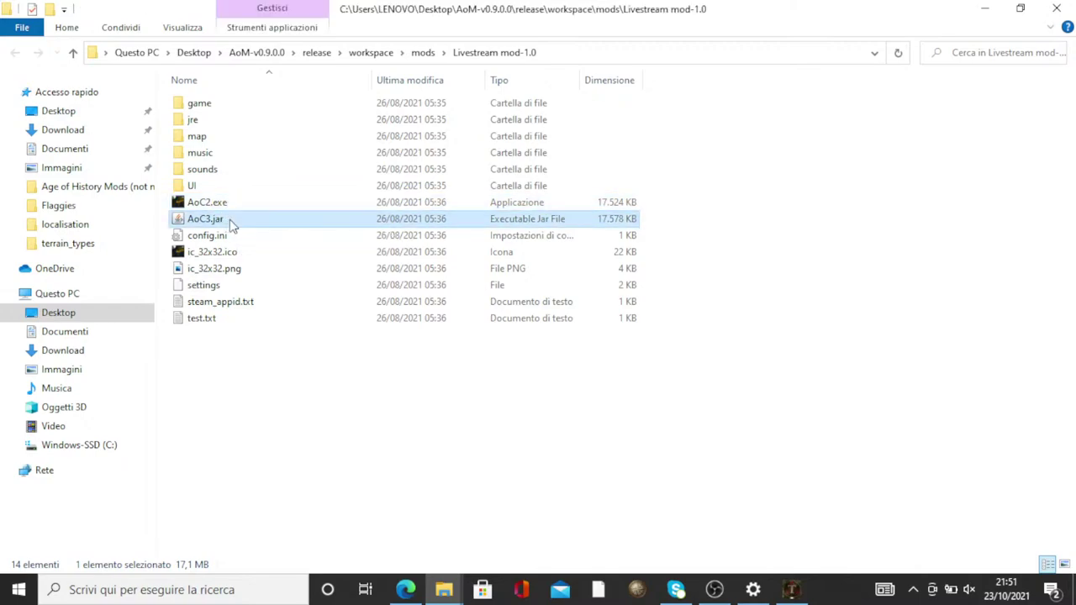
# Select AoC2.exe in the Livestream mod-1.0 folder and close the folder window
pyautogui.click(235, 204)
pyautogui.click(235, 204)
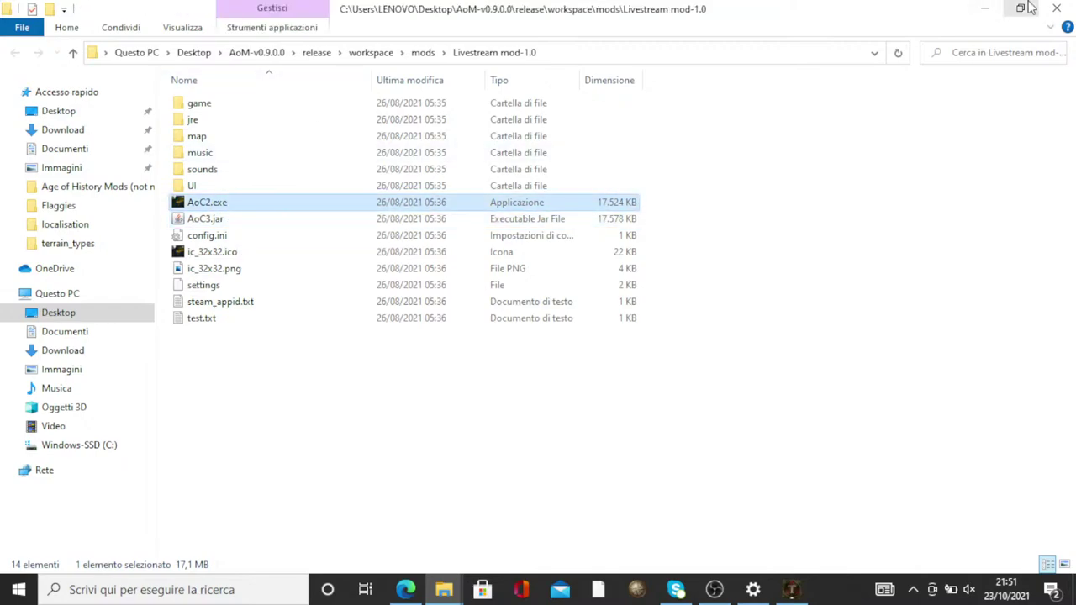
pyautogui.click(1058, 9)
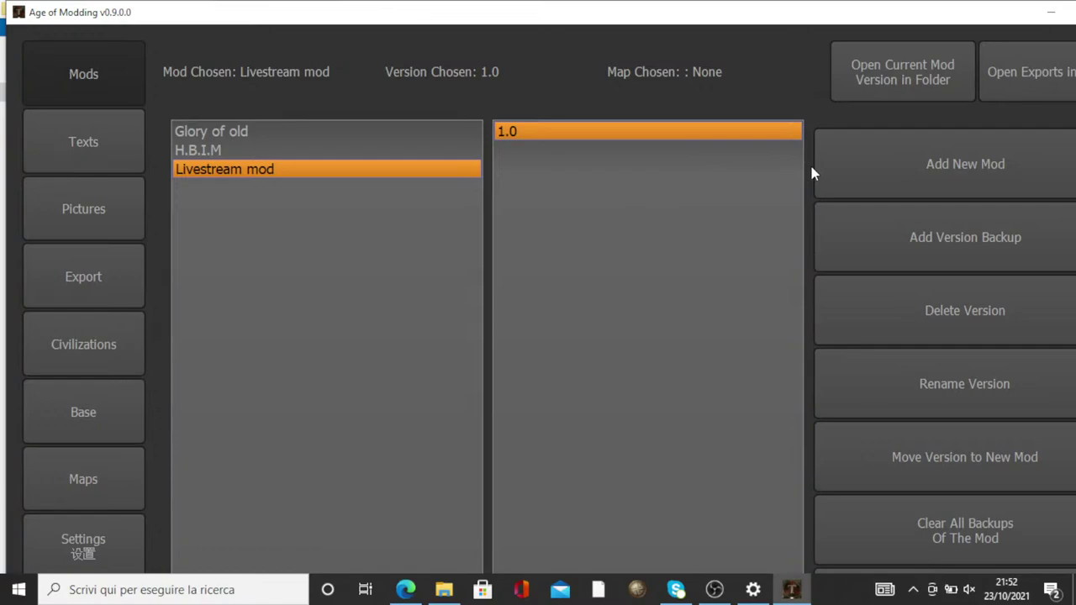
# Reopen the current mod version's folder from Age of Modding, inspect its jre folder and return to the mod's main folder
pyautogui.click(908, 83)
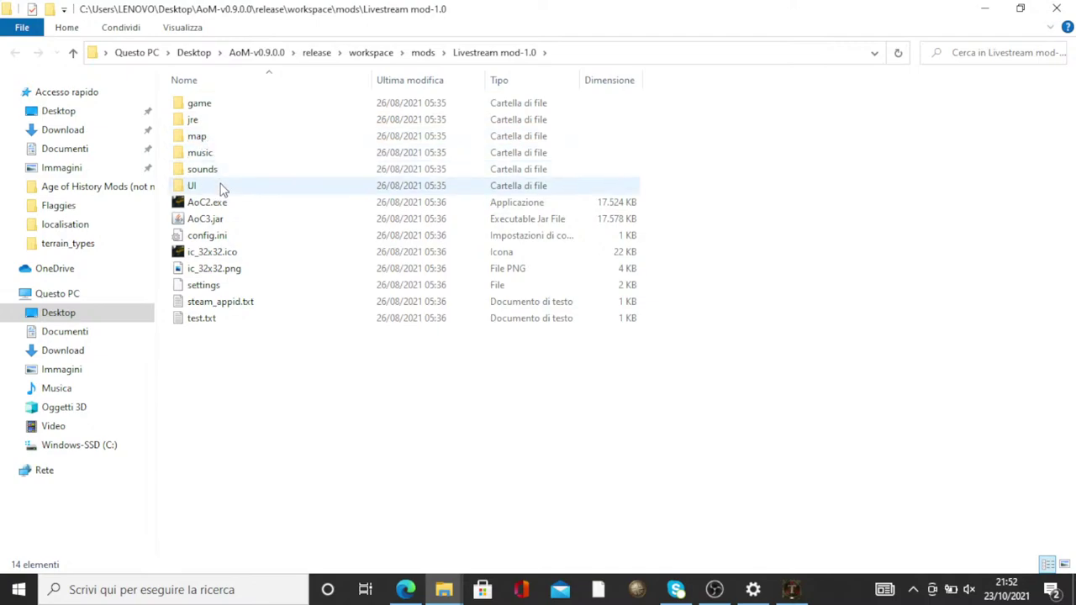
pyautogui.click(217, 125)
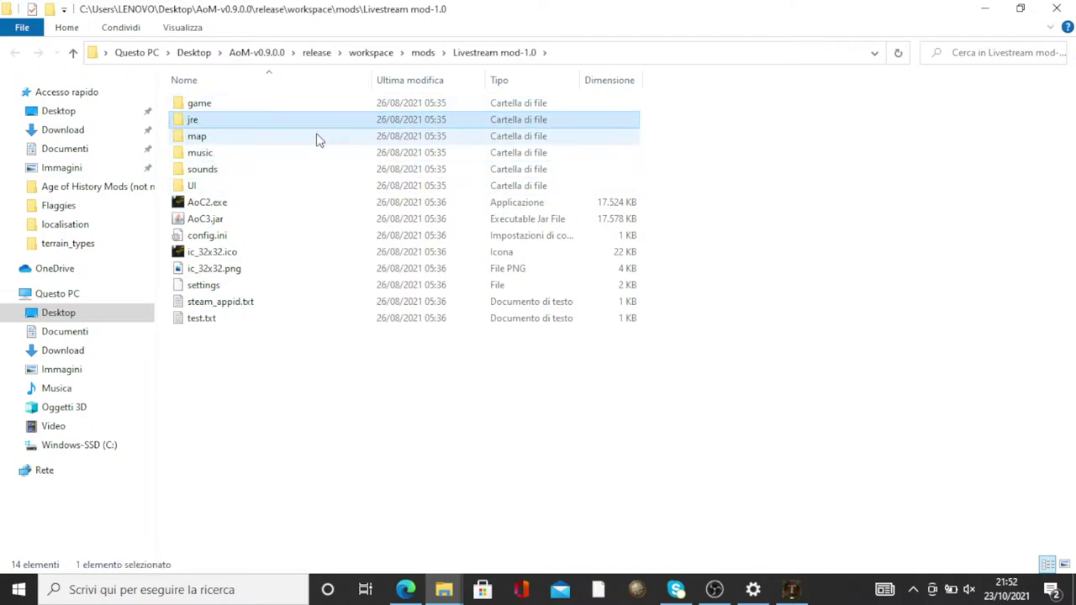
pyautogui.doubleClick(518, 124)
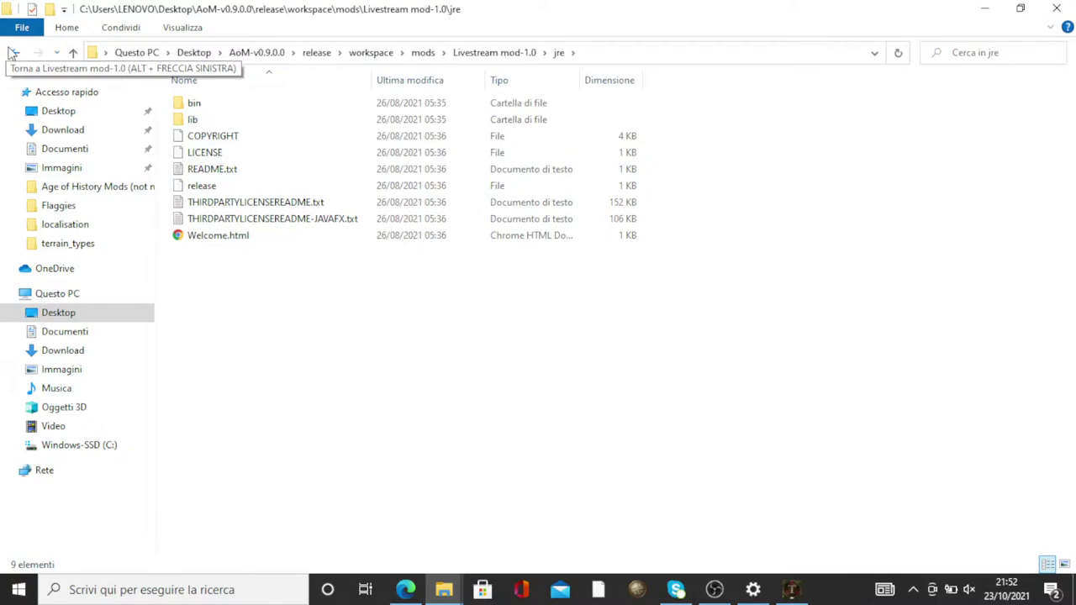
pyautogui.click(11, 53)
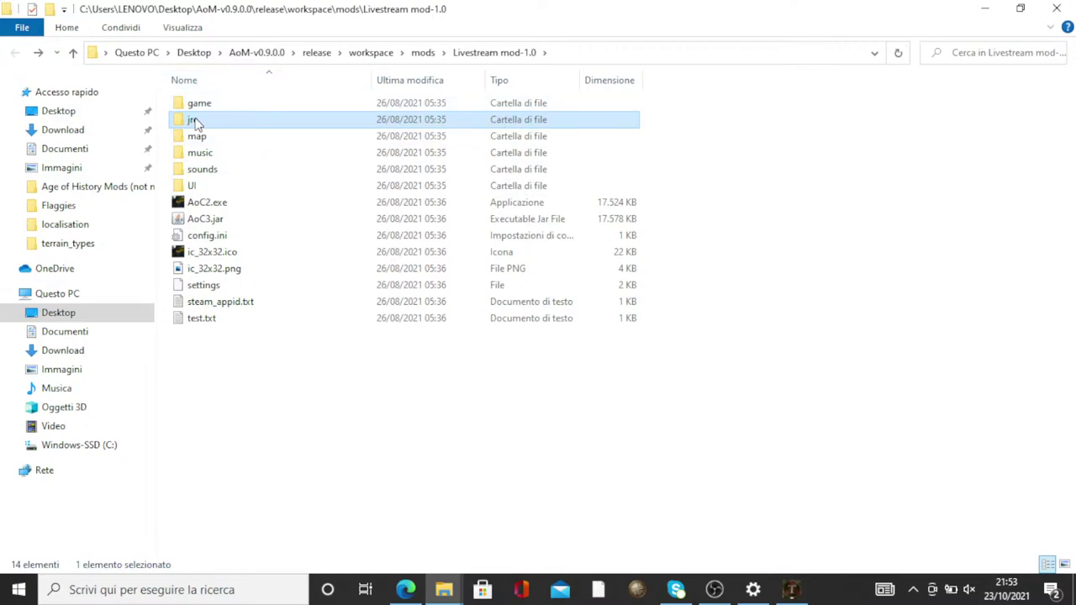
pyautogui.click(731, 141)
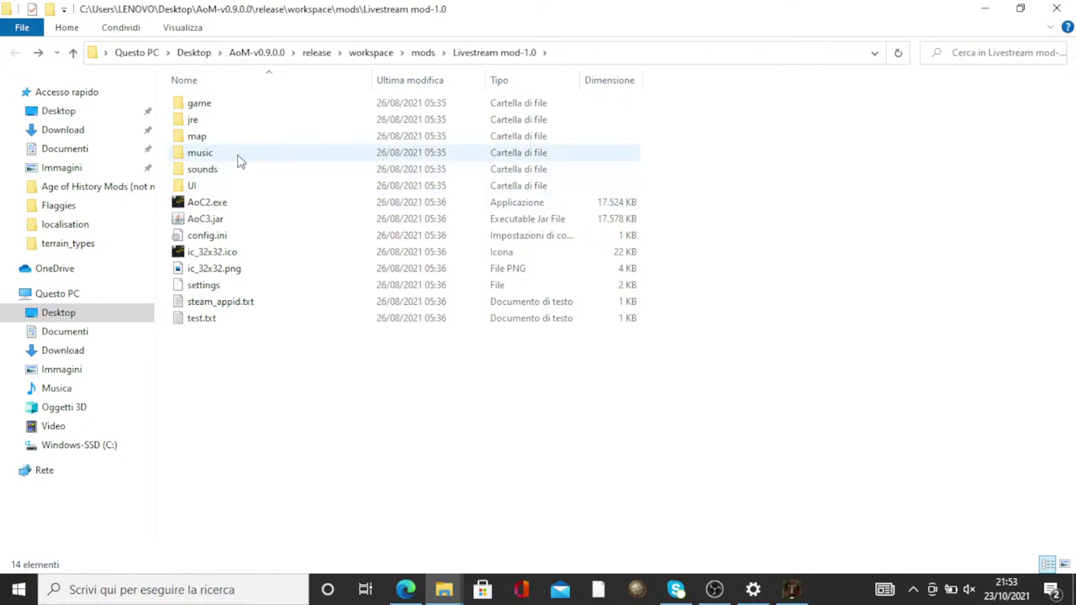
# Open the mod's game folder and look through its subfolders and JSON files
pyautogui.doubleClick(232, 112)
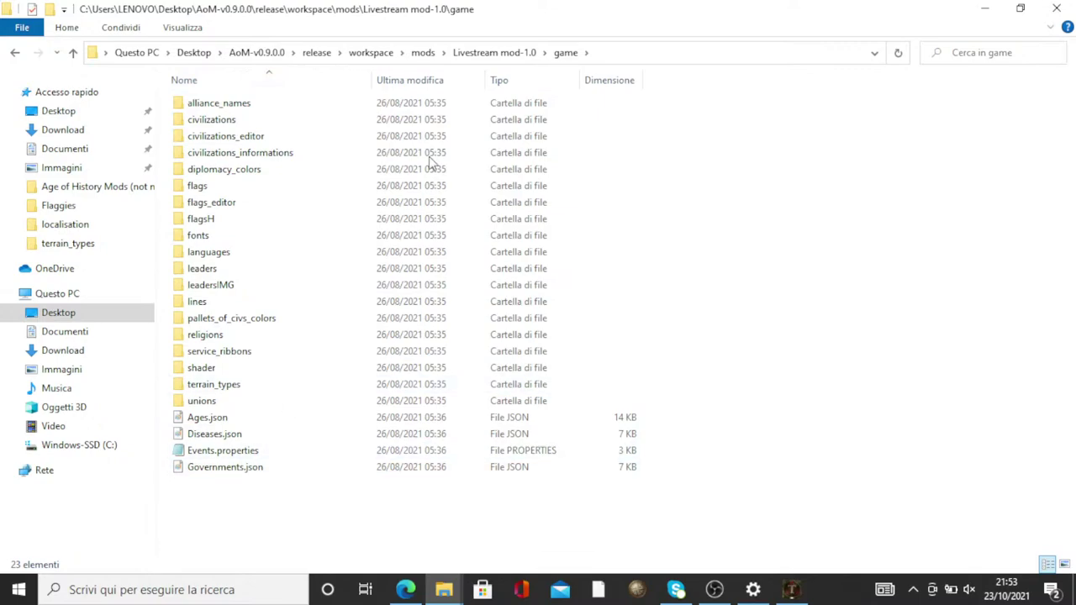
pyautogui.click(15, 52)
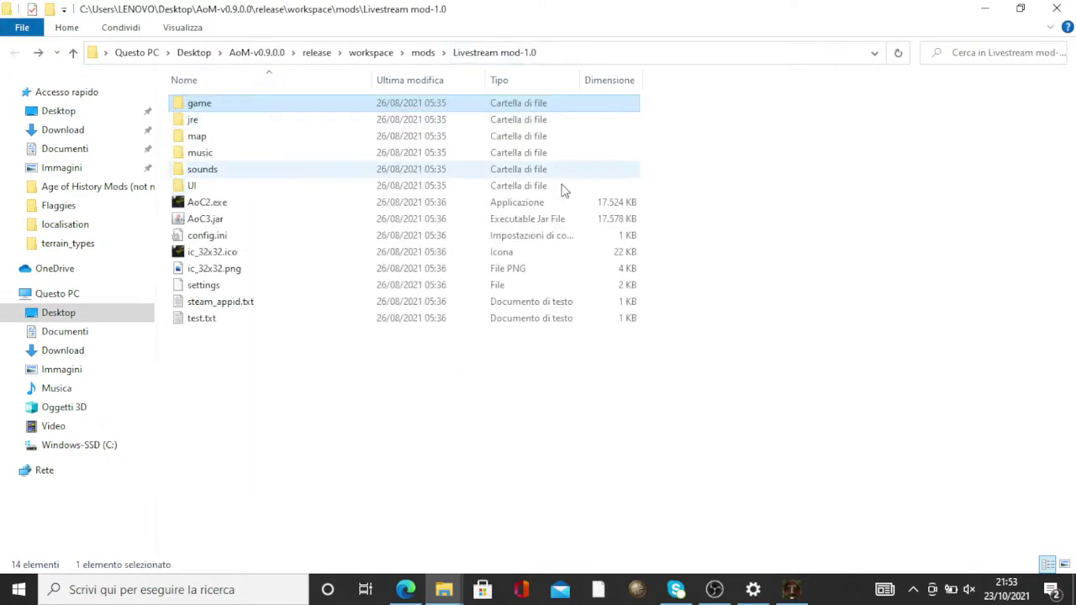
pyautogui.doubleClick(223, 104)
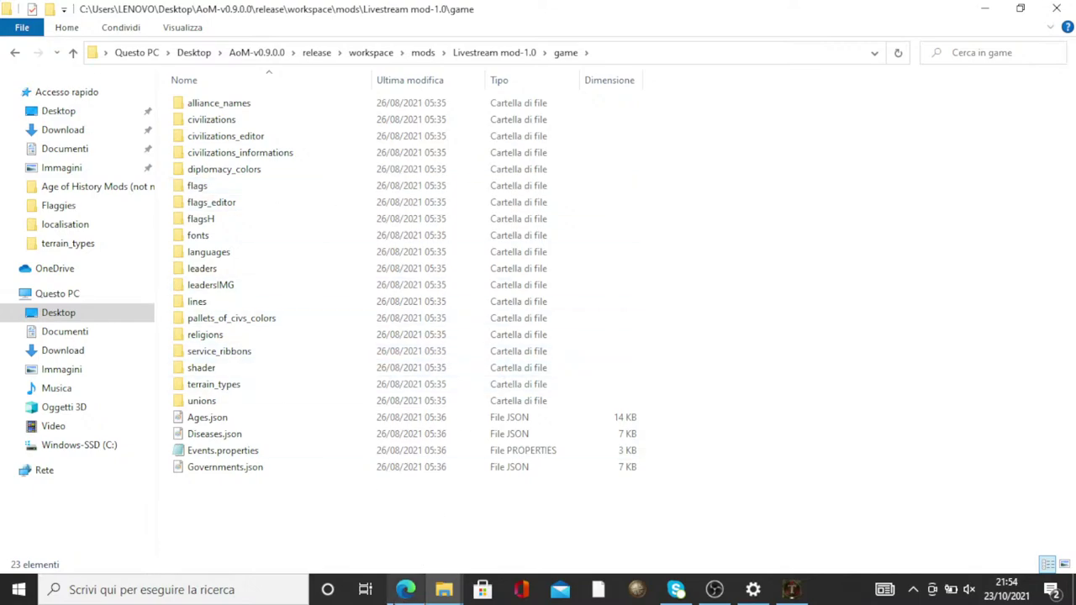
# Switch to Microsoft Edge, open Google in a new tab and search for "paris"
pyautogui.click(405, 590)
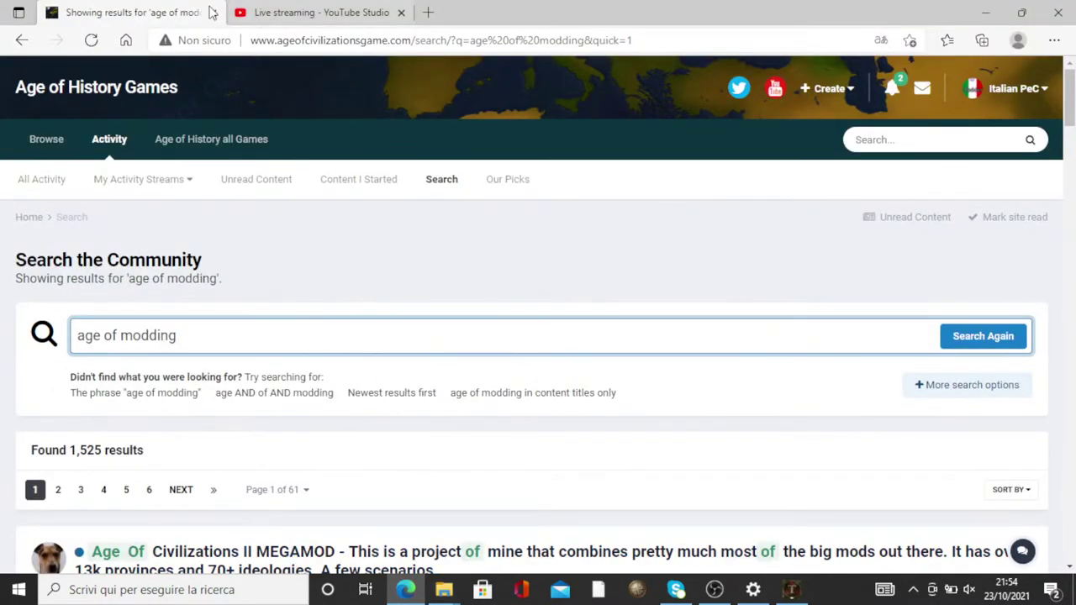
pyautogui.click(428, 13)
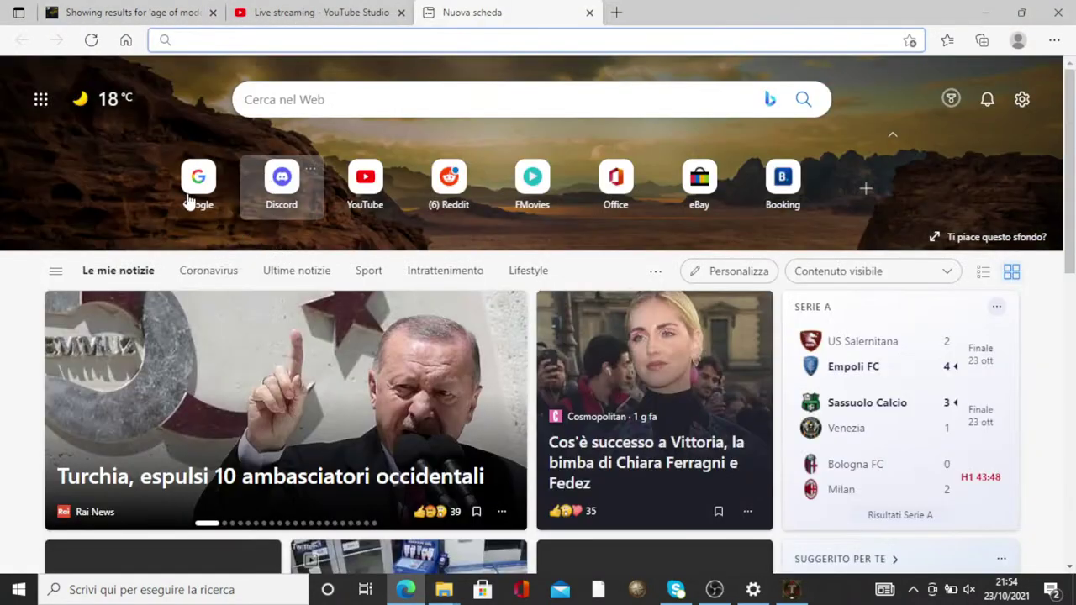
pyautogui.click(191, 201)
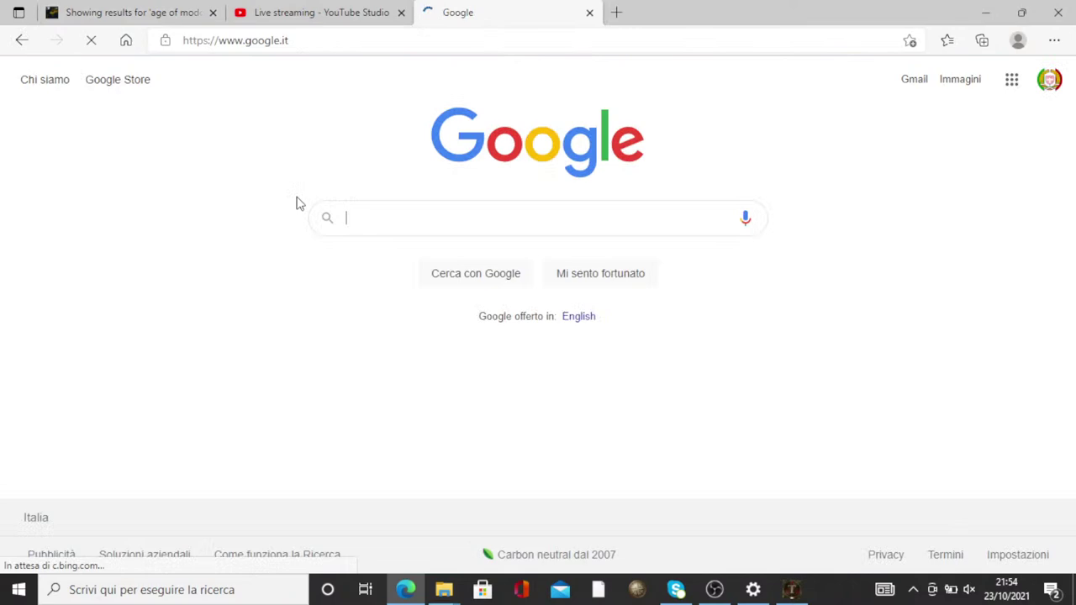
pyautogui.click(430, 228)
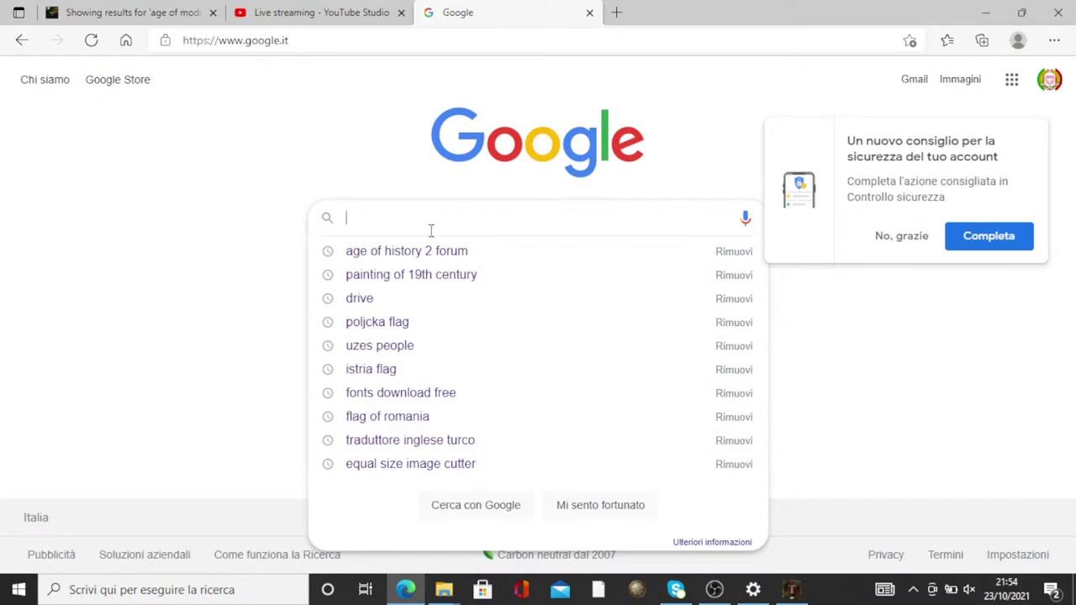
pyautogui.write('par')
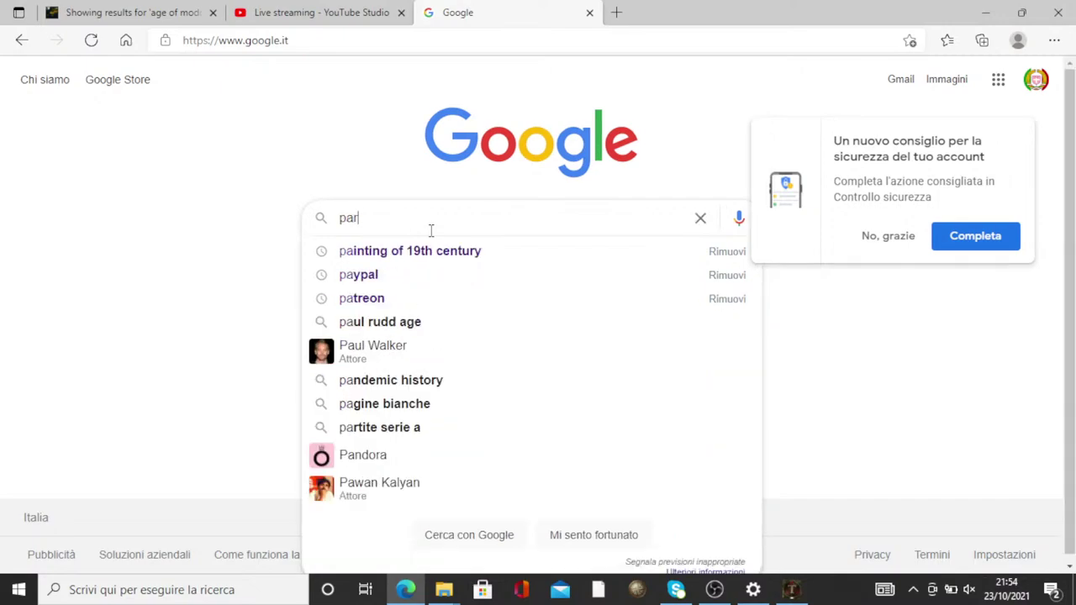
pyautogui.write('is')
pyautogui.press('Return')
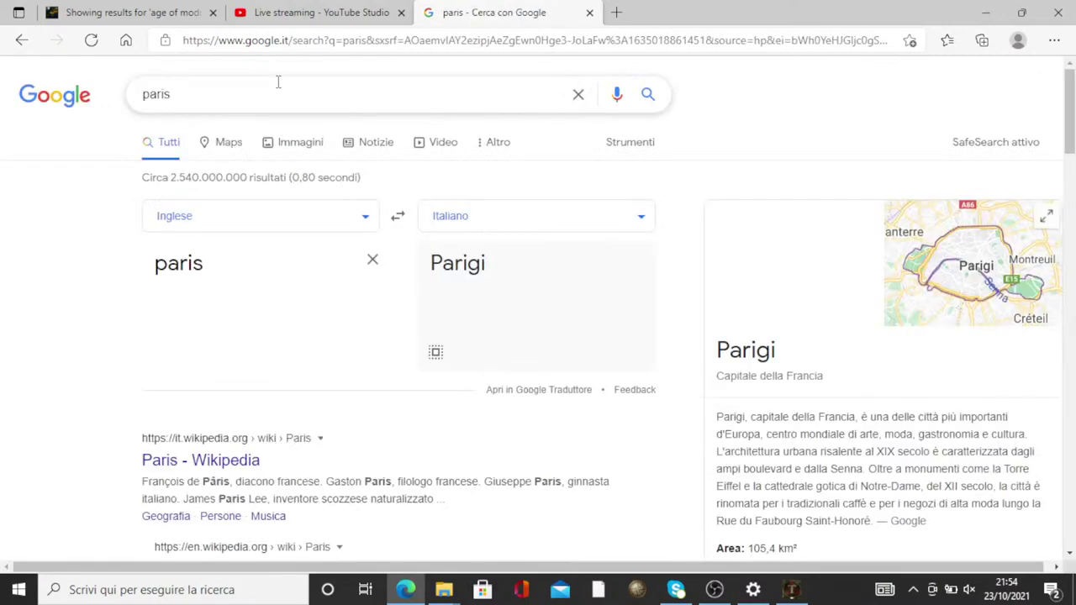
# Refine the Google search to "paris flag" and show the image results
pyautogui.click(278, 82)
pyautogui.write('flag')
pyautogui.press('Return')
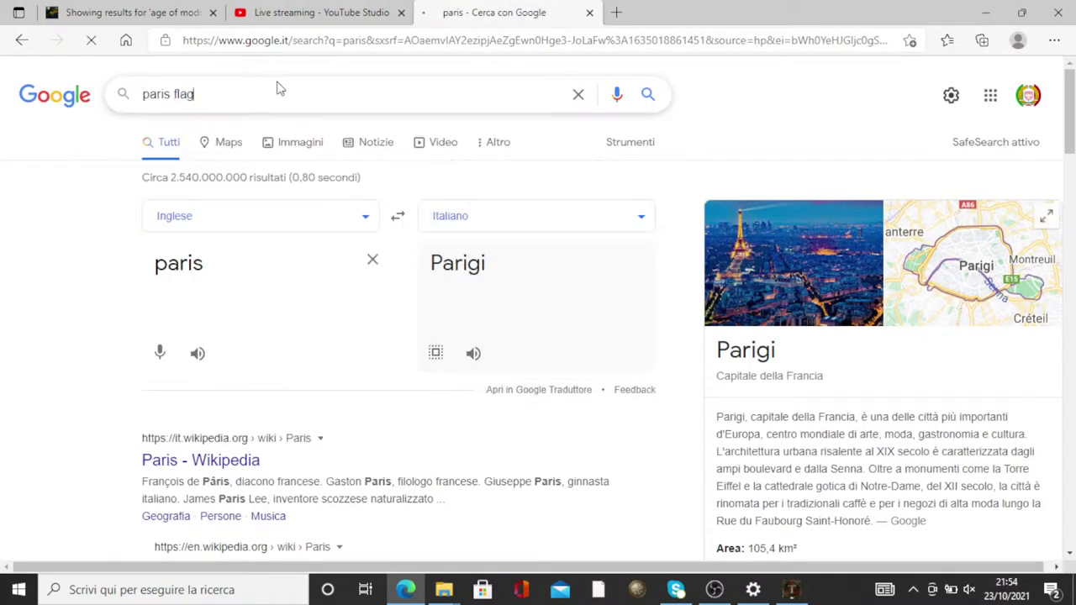
pyautogui.click(218, 154)
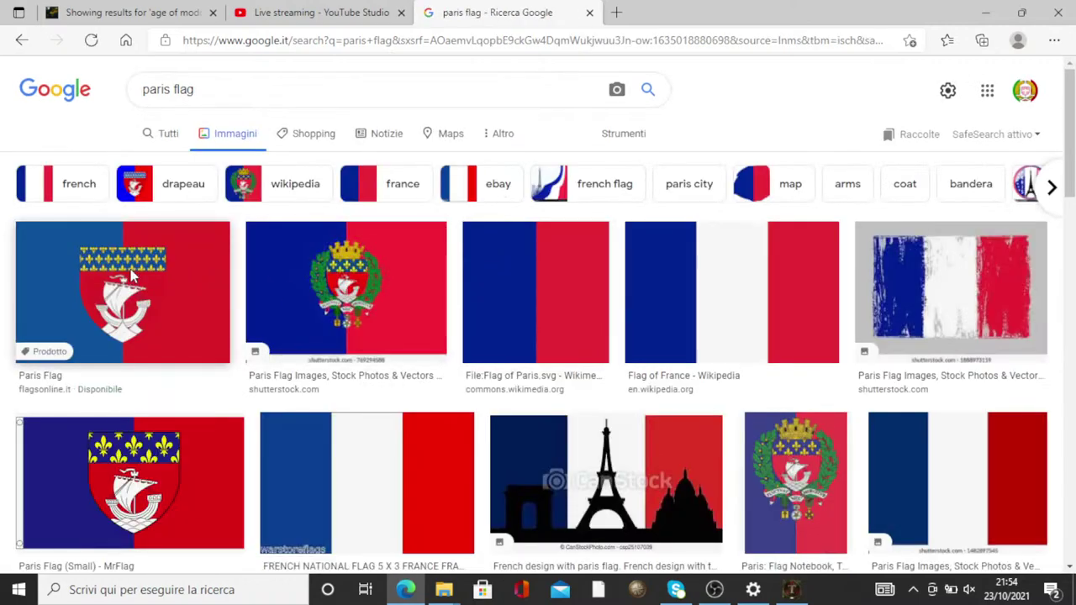
# Save the Flagsonline Paris flag image to the Flaggies folder as departement-75-Paris-bandiere-flag-drapeau(1).jpg
pyautogui.click(141, 278)
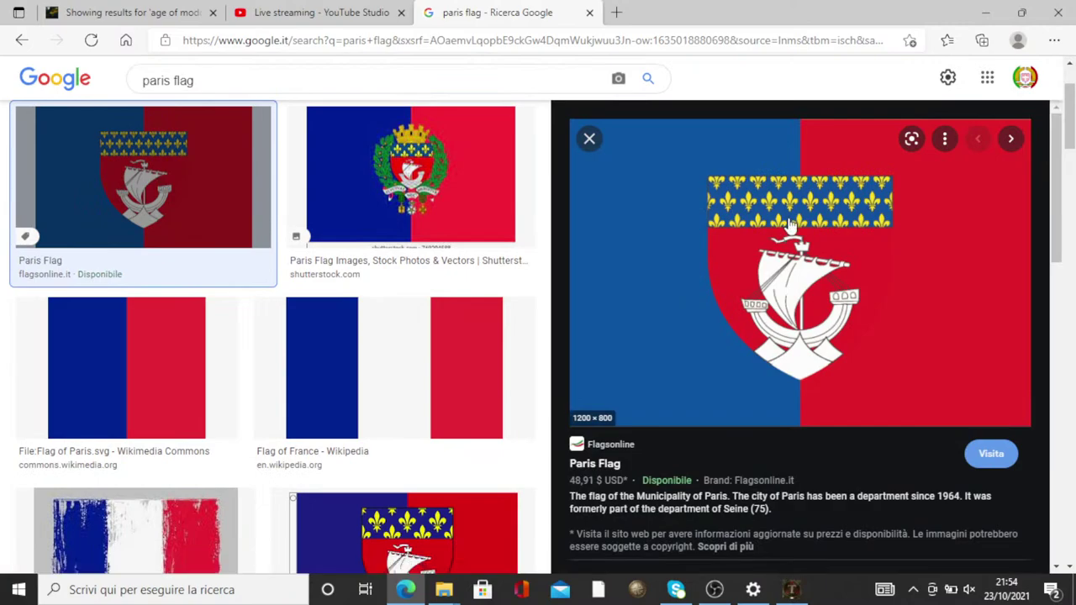
pyautogui.rightClick(953, 317)
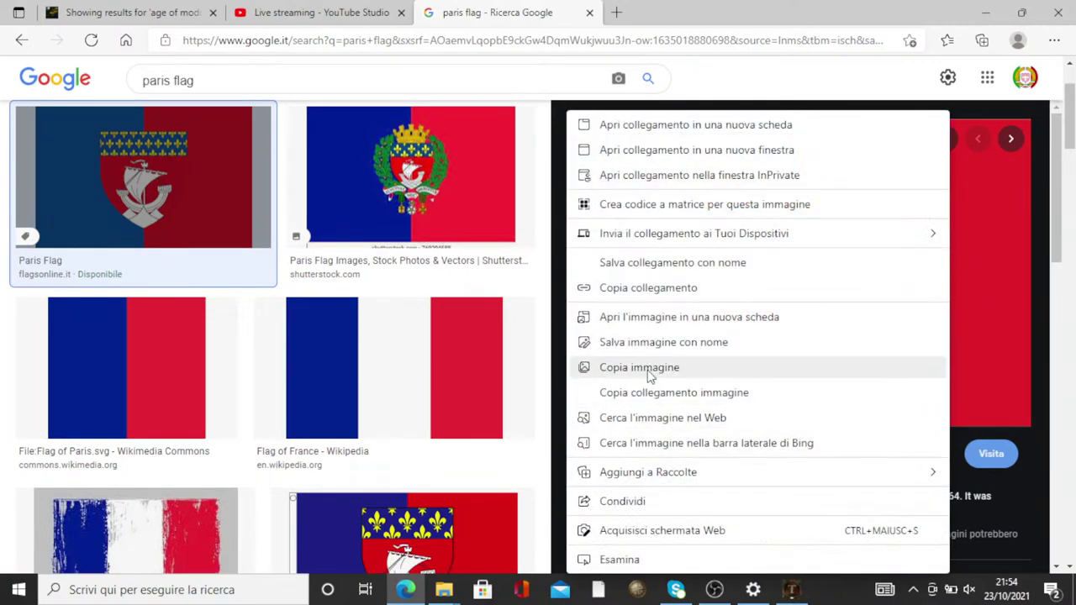
pyautogui.click(642, 343)
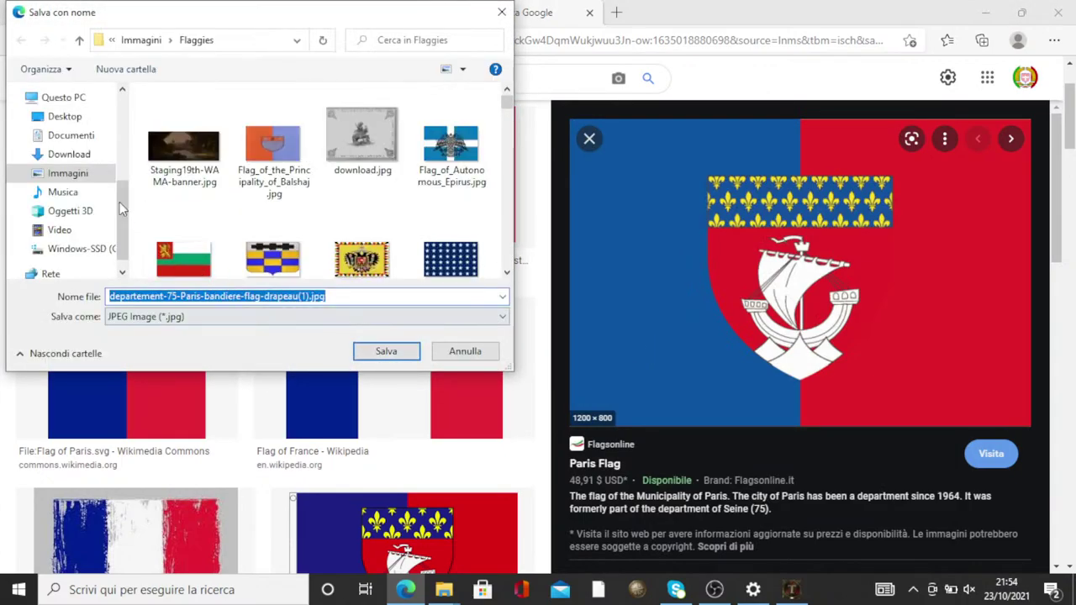
pyautogui.scroll(3, 122, 209)
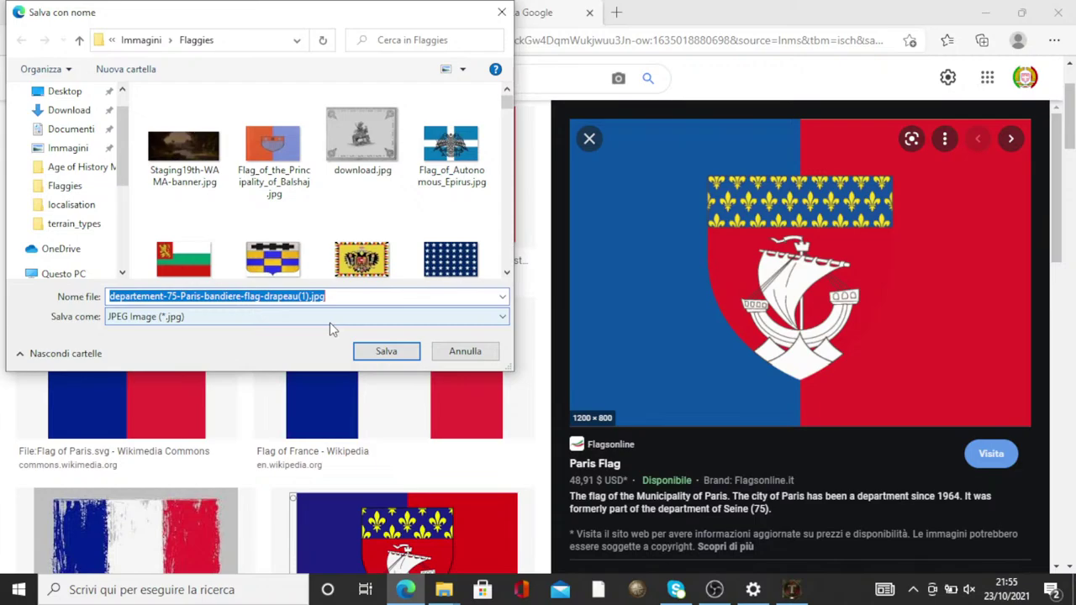
pyautogui.click(414, 353)
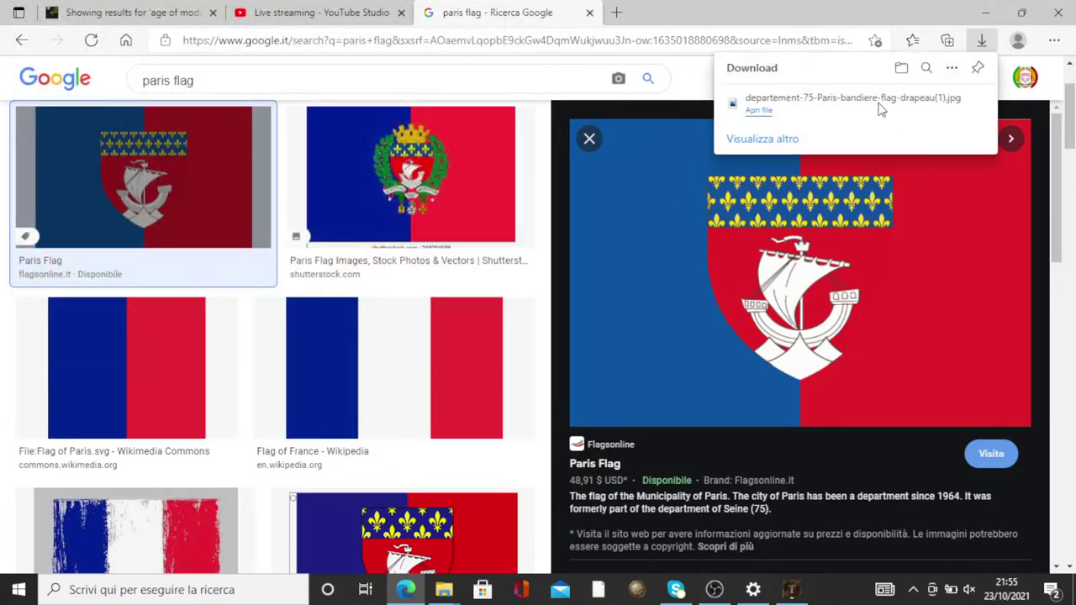
# Open the downloaded Paris flag in Photos and configure a custom-size resize with unlocked proportions and 100% quality
pyautogui.click(836, 103)
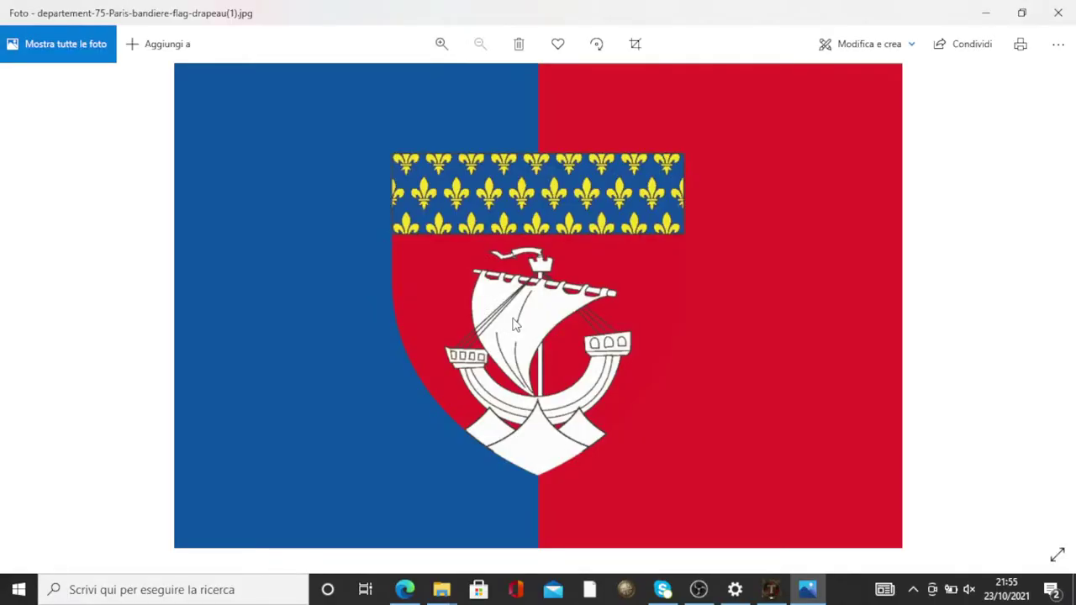
pyautogui.rightClick(513, 325)
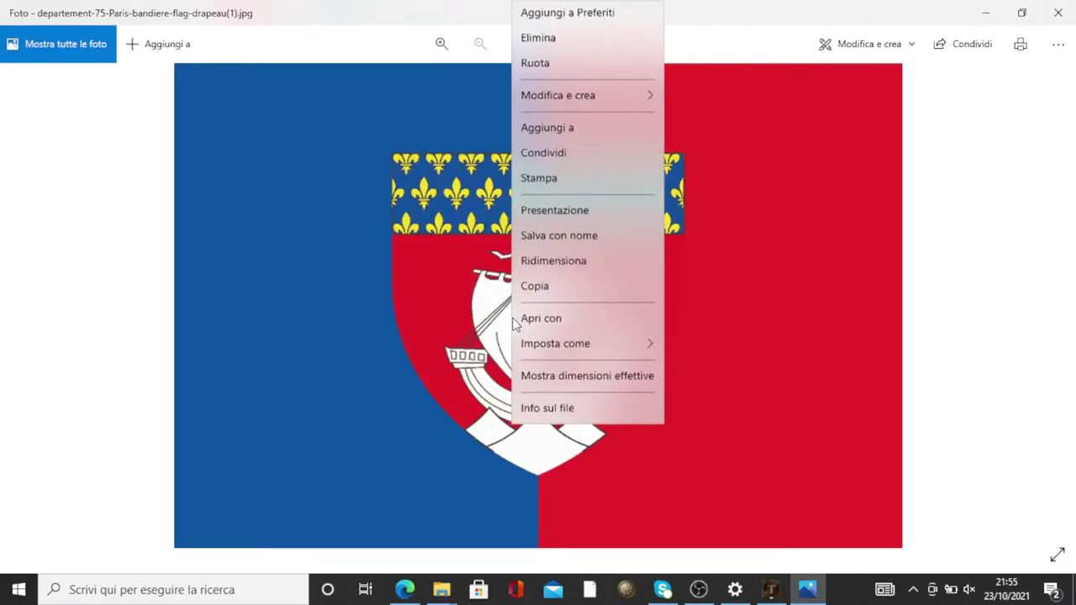
pyautogui.click(540, 267)
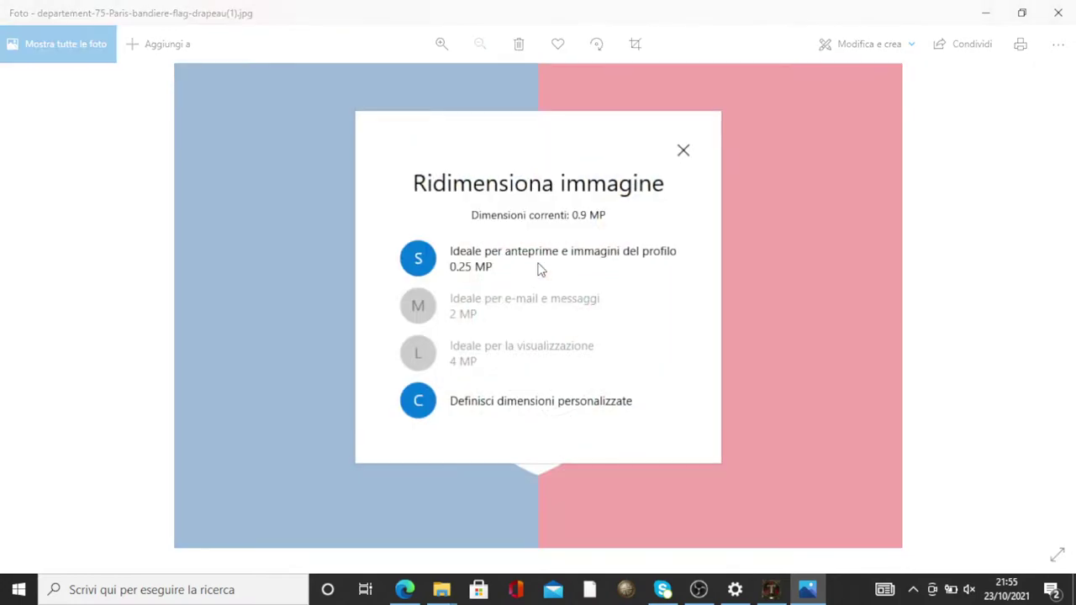
pyautogui.click(493, 408)
pyautogui.click(439, 308)
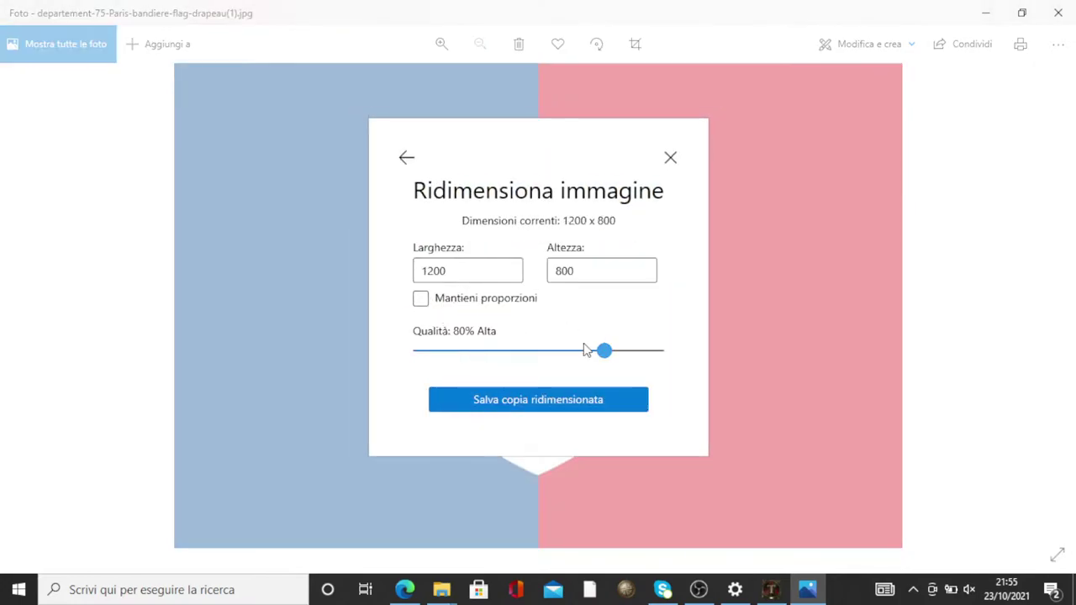
pyautogui.click(632, 353)
pyautogui.moveTo(632, 353); pyautogui.dragTo(753, 352)
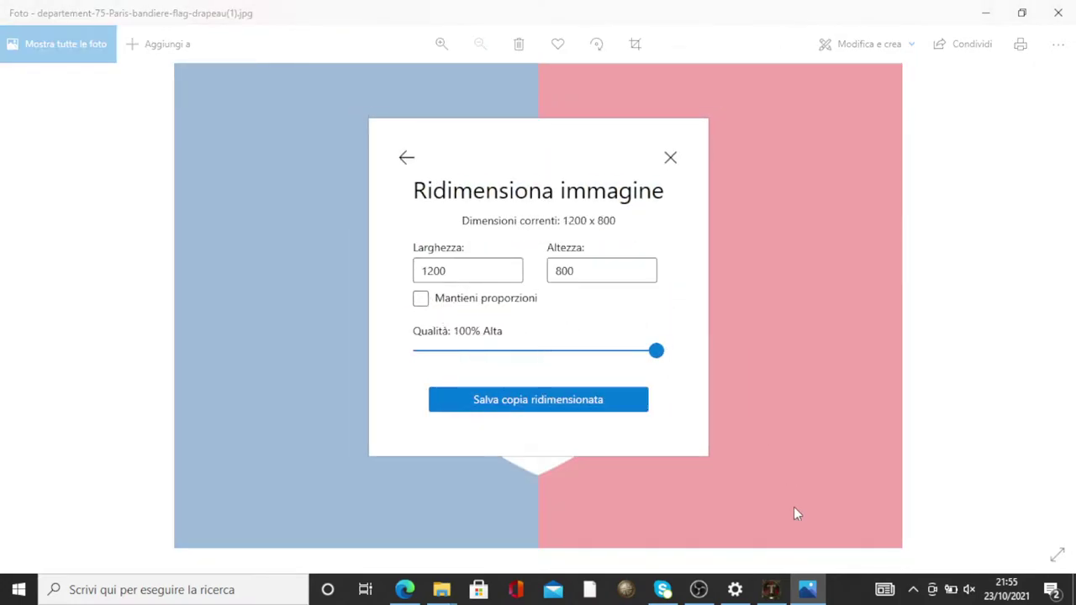
# Resize the flag to 68 x 44, save the copy over departement-75-Paris-bandiere-flag-drapeau(1).jpg and close Photos
pyautogui.moveTo(492, 271); pyautogui.dragTo(295, 263)
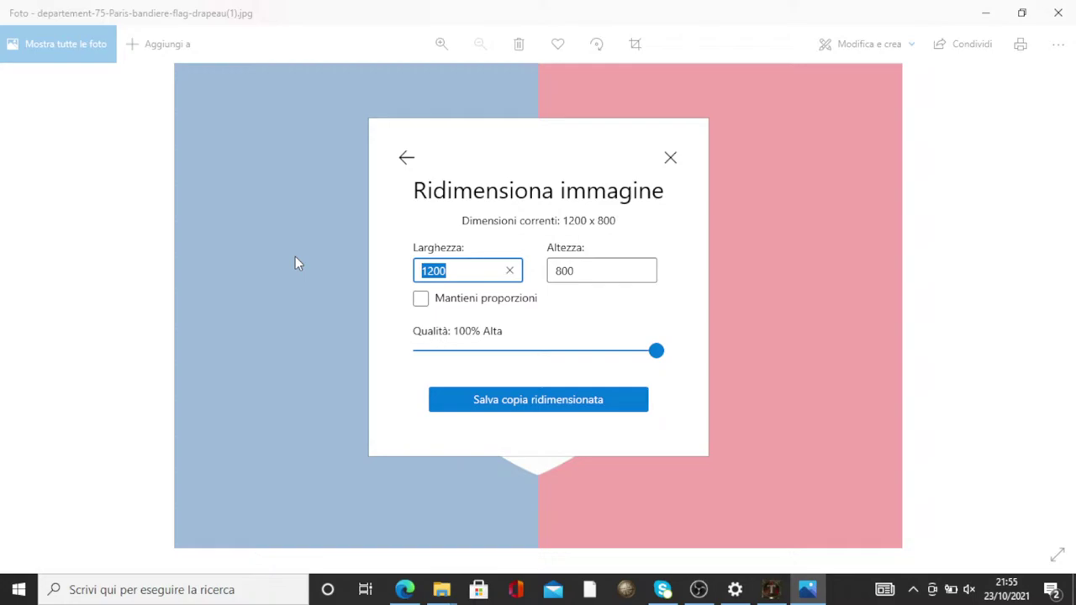
pyautogui.write('68')
pyautogui.click(614, 270)
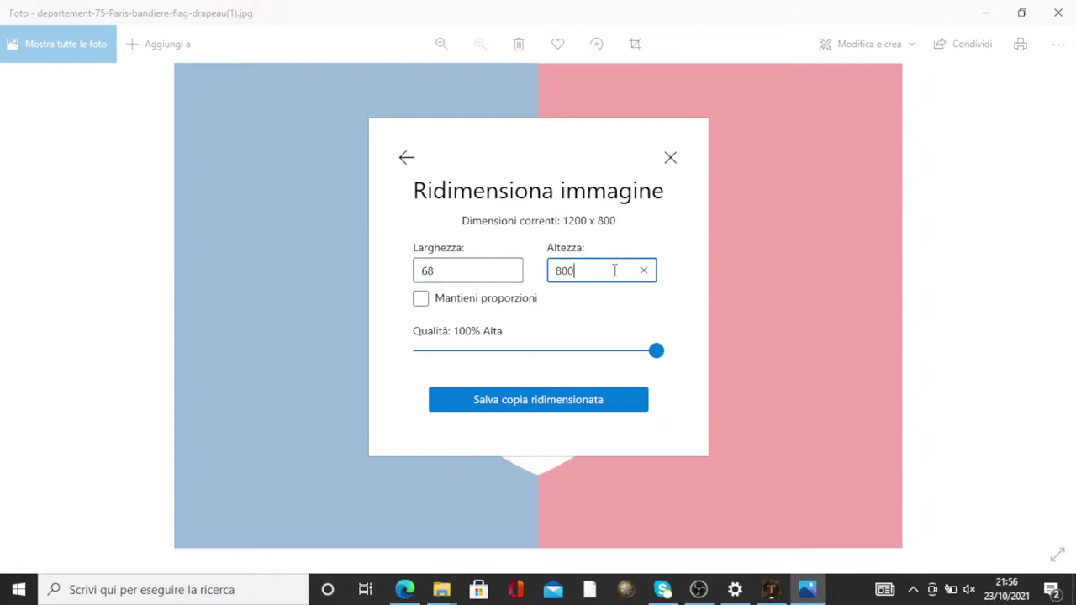
pyautogui.doubleClick(614, 270)
pyautogui.write('44')
pyautogui.click(530, 395)
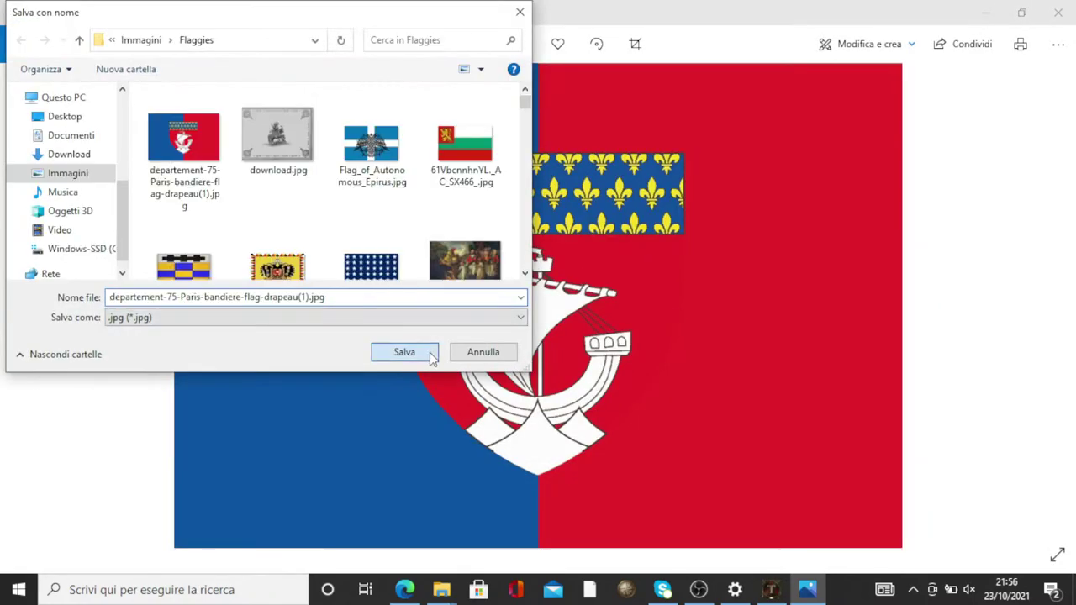
pyautogui.click(432, 354)
pyautogui.click(611, 303)
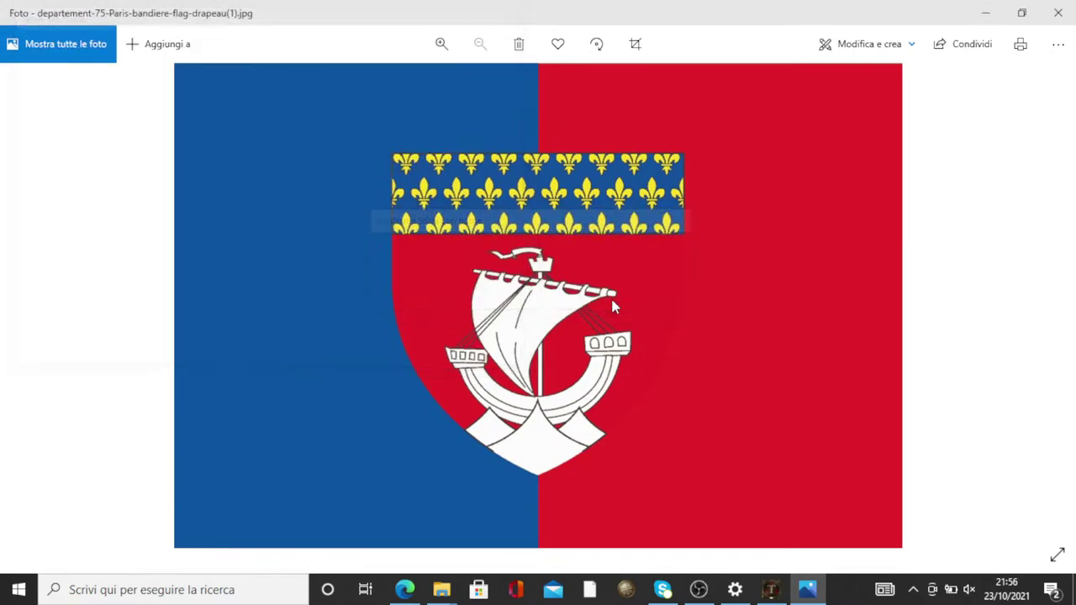
pyautogui.click(1072, 5)
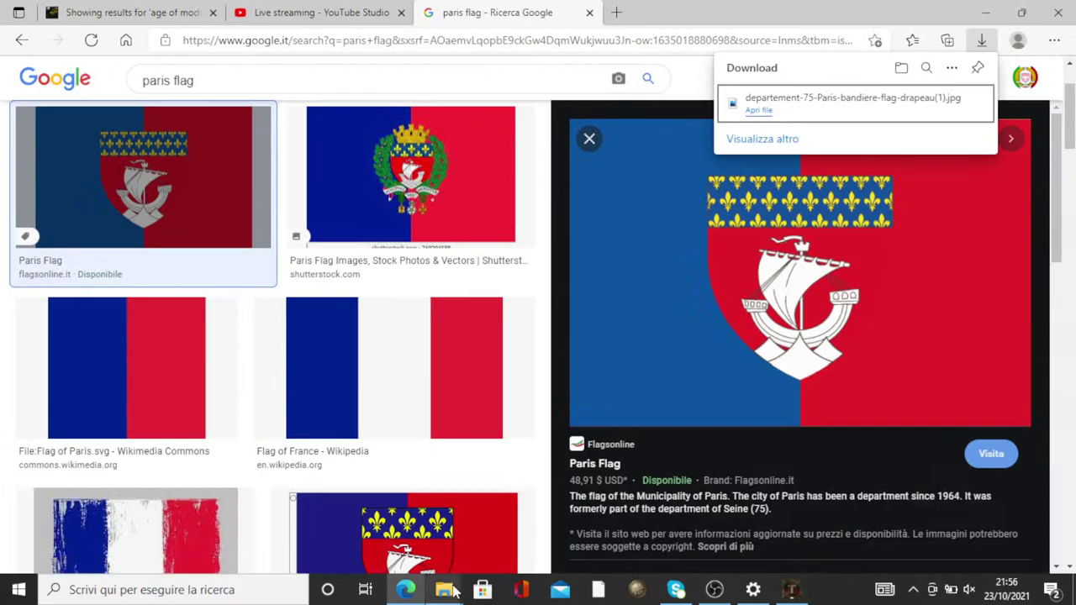
# Switch back to the mod's game folder in File Explorer and open its civilizations folder
pyautogui.moveTo(444, 589)
pyautogui.click(547, 488)
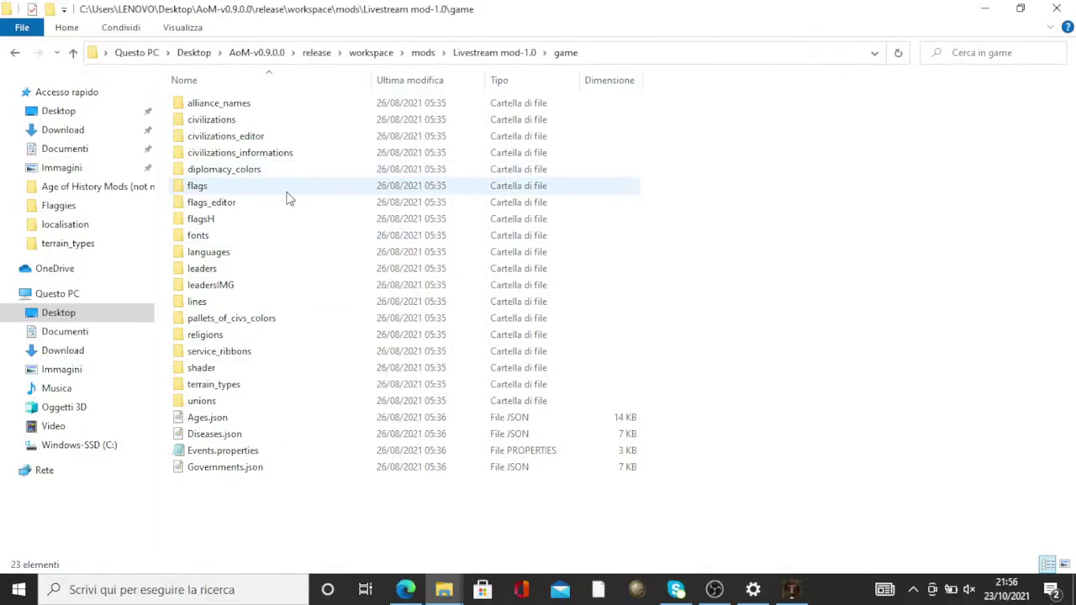
pyautogui.doubleClick(241, 120)
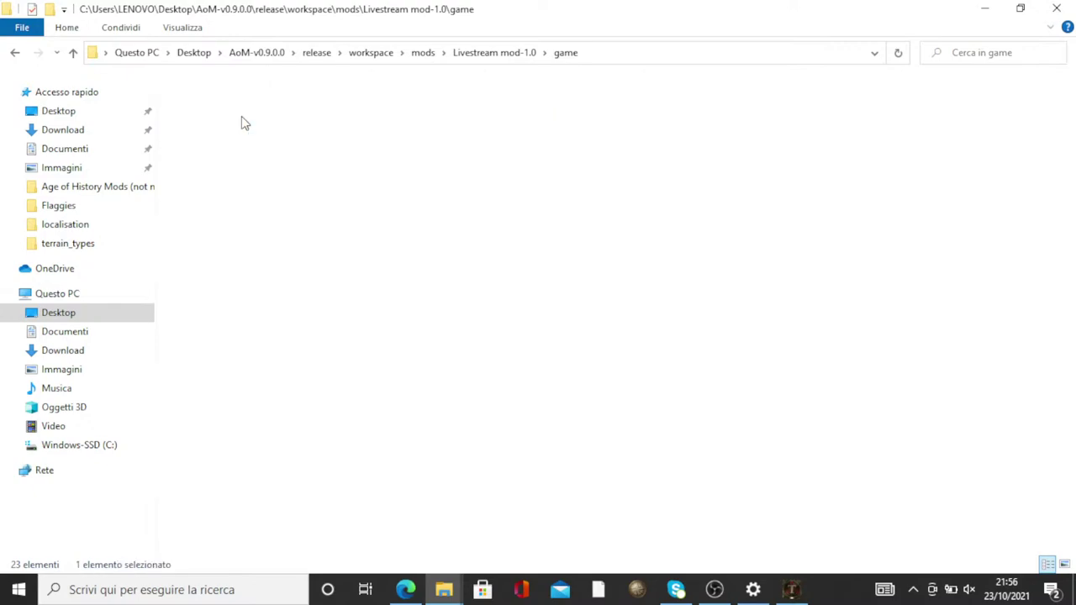
# Duplicate the aib file within the mod's civilizations folder
pyautogui.scroll(-6, 312, 291)
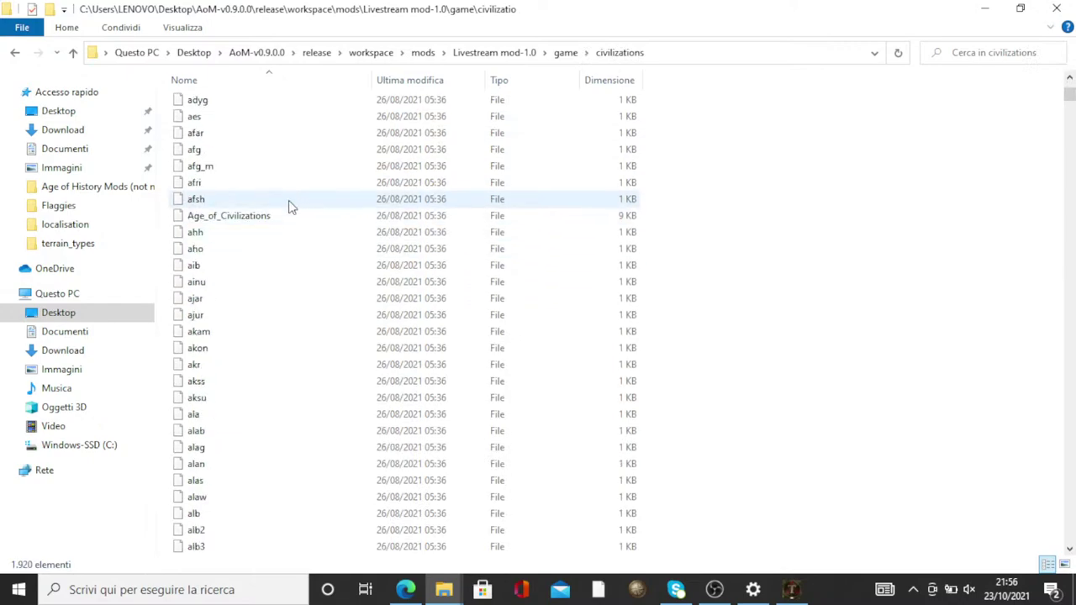
pyautogui.rightClick(244, 274)
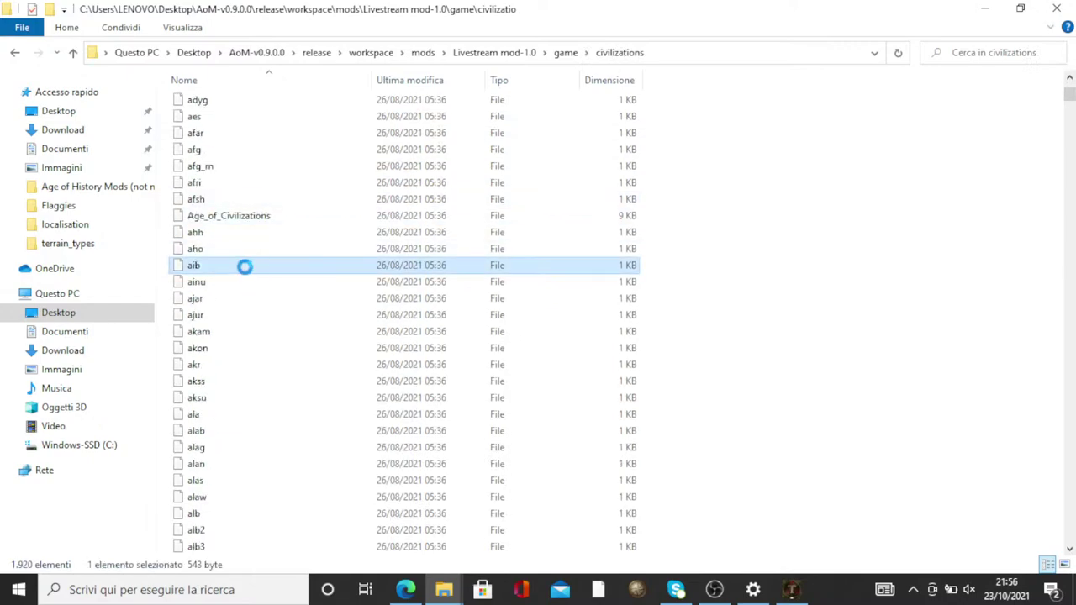
pyautogui.click(216, 263)
pyautogui.rightClick(216, 263)
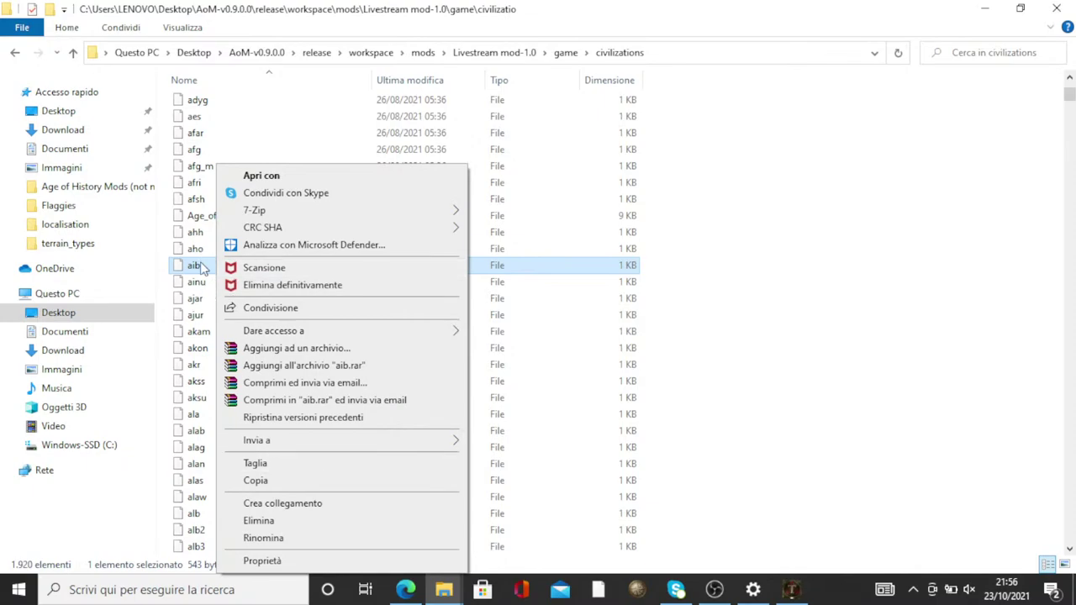
pyautogui.click(279, 483)
pyautogui.rightClick(735, 286)
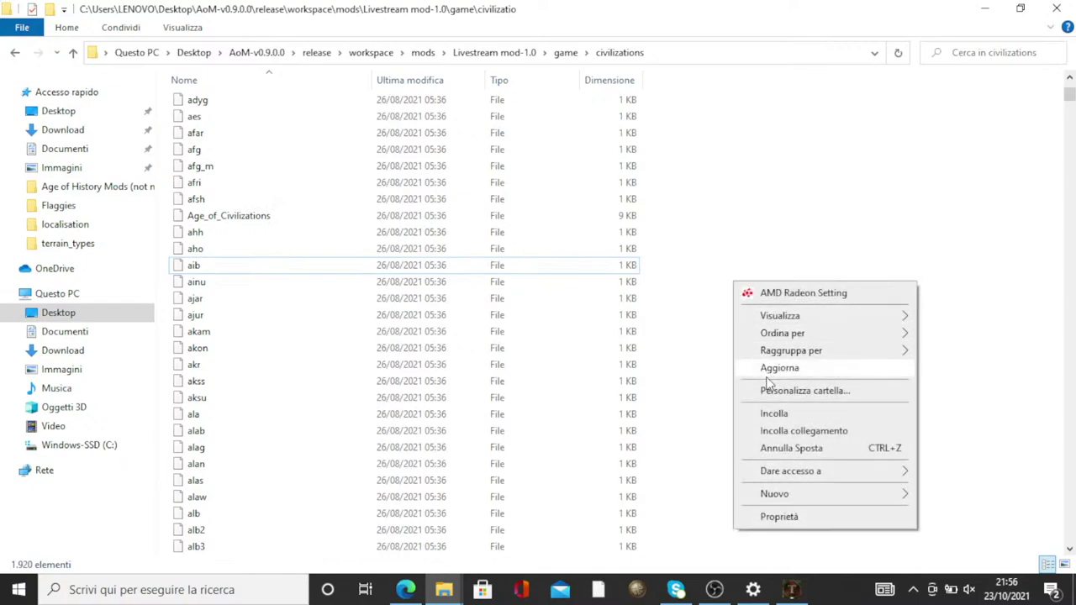
pyautogui.click(774, 414)
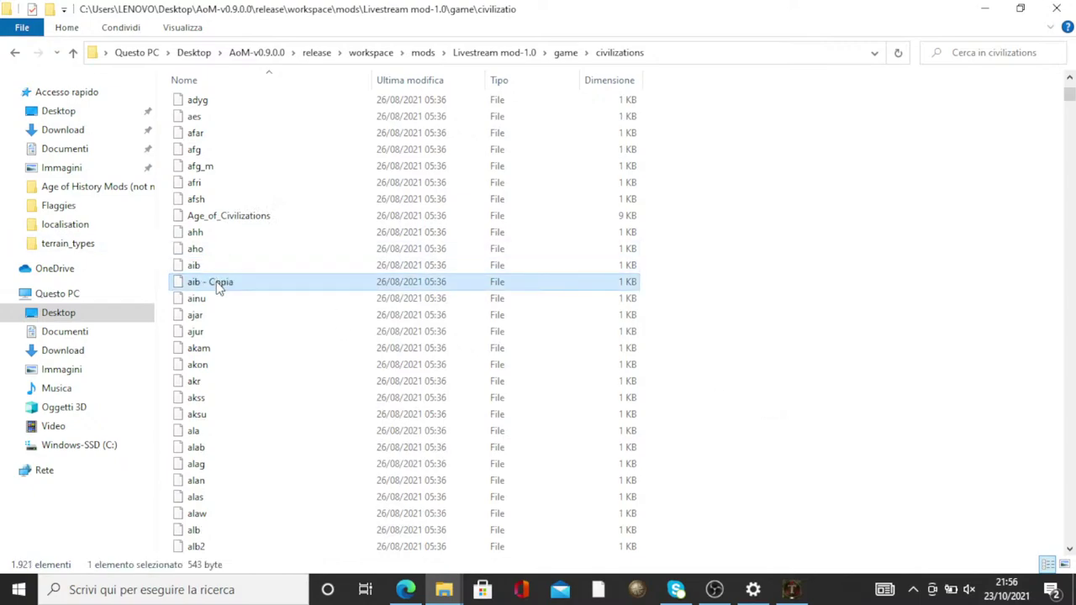
# Try to rename the copied aib file as par, declining the suggested alternative name
pyautogui.press('F2')
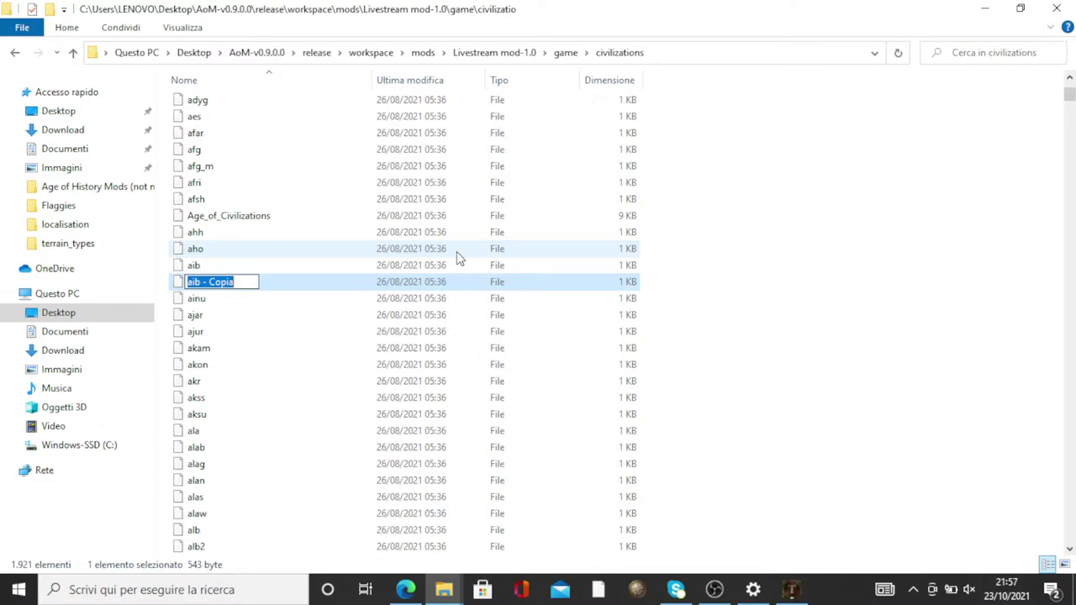
pyautogui.write('p')
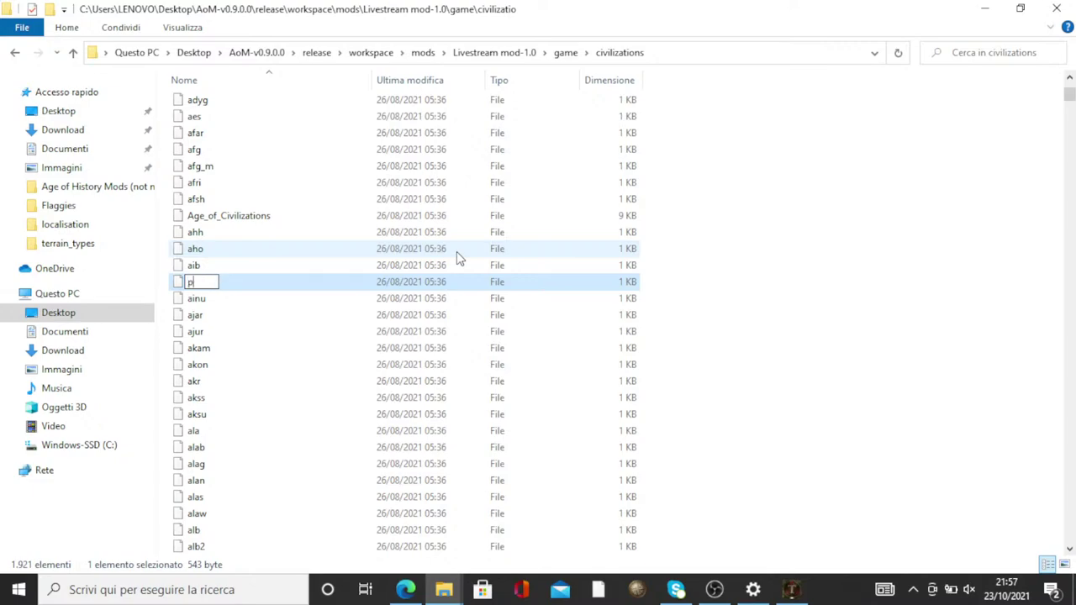
pyautogui.write('ar')
pyautogui.press('Return')
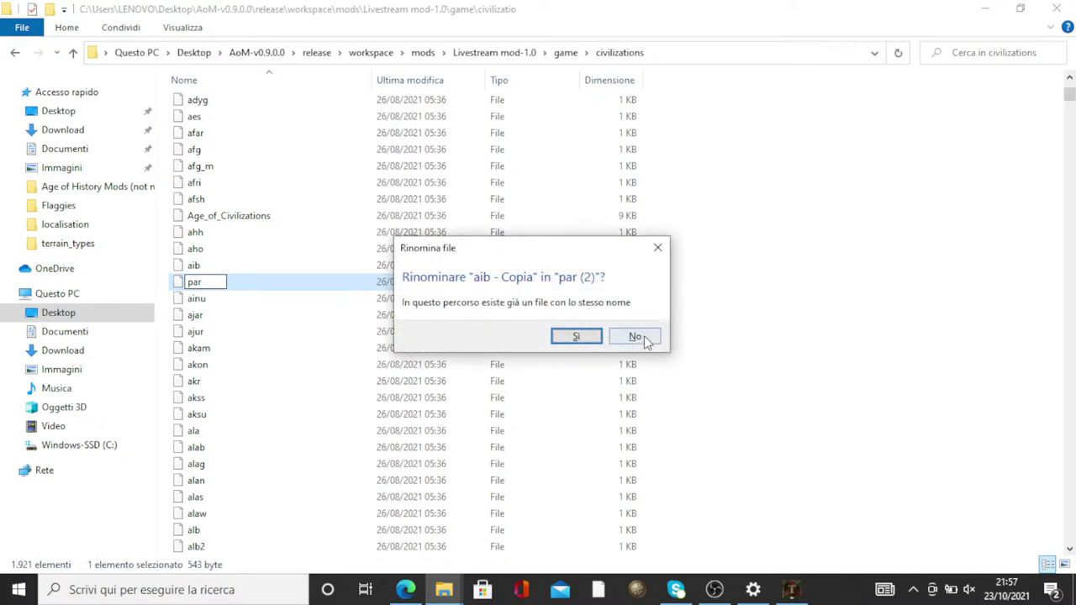
pyautogui.click(646, 340)
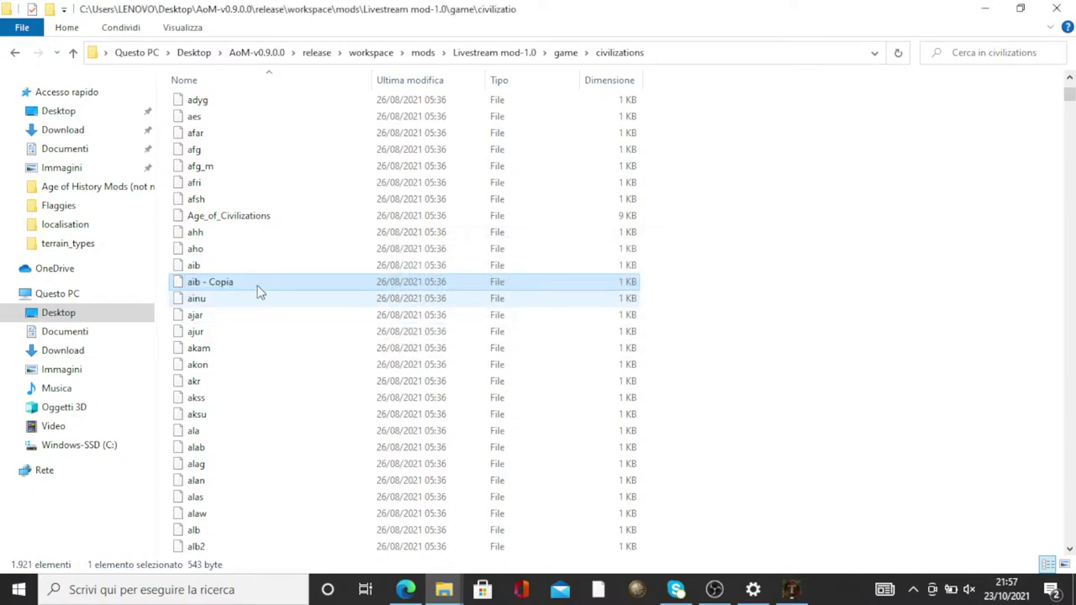
# Rename the copied aib file as pai
pyautogui.press('F2')
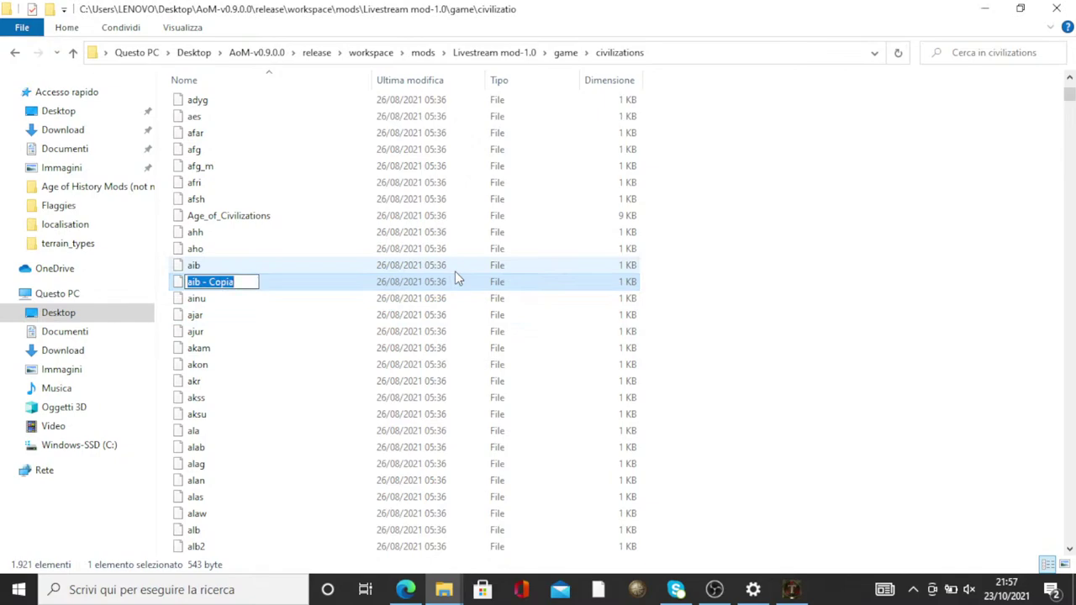
pyautogui.write('pai')
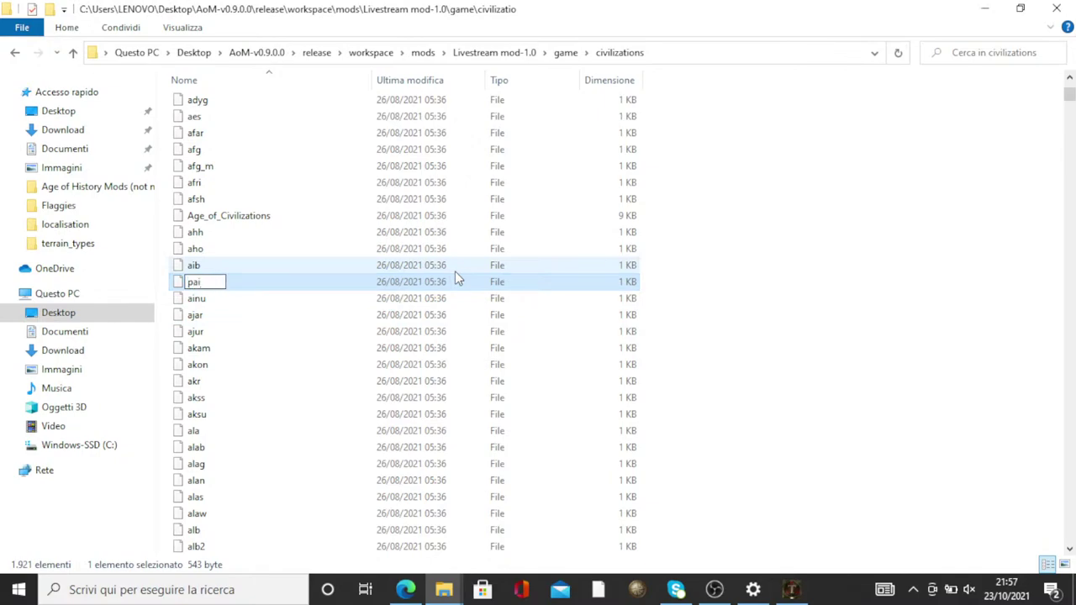
pyautogui.press('Return')
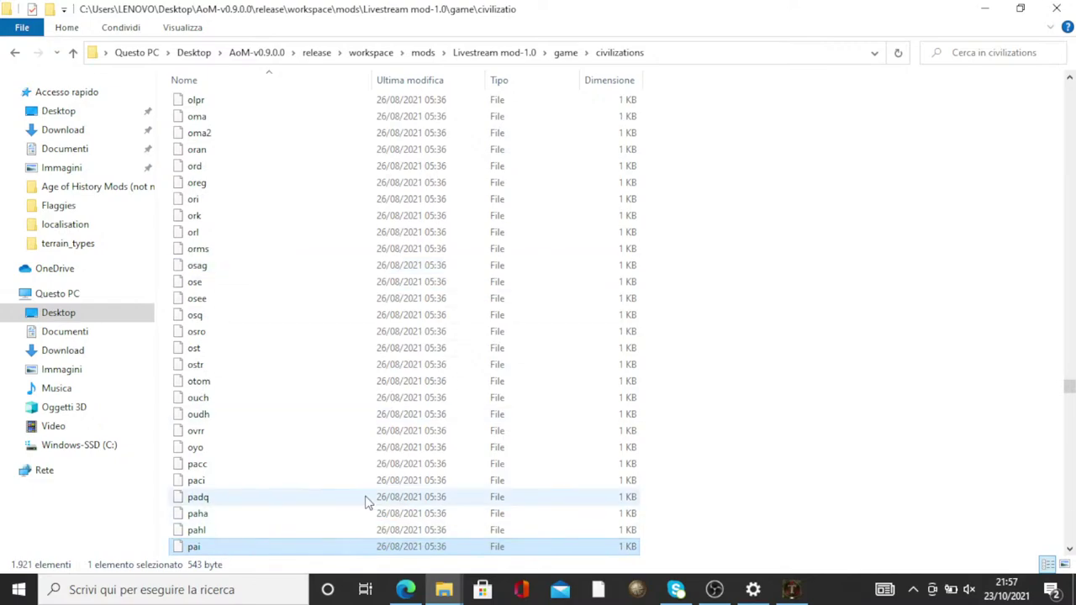
# Go back to the game folder, open the civilizations folder inside languages and look through its Bundle files
pyautogui.click(14, 52)
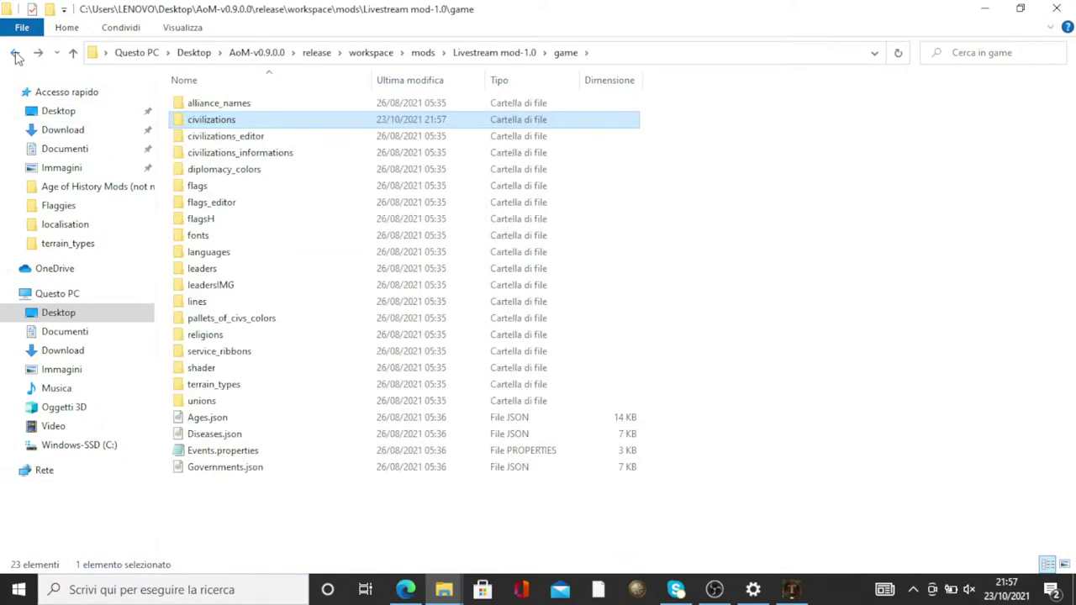
pyautogui.doubleClick(210, 252)
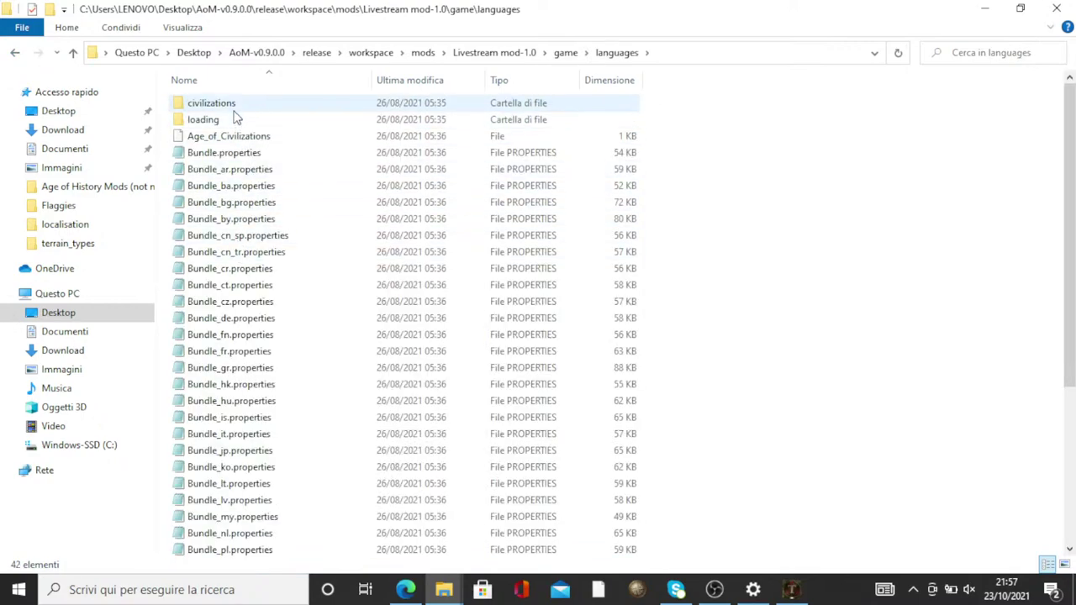
pyautogui.doubleClick(236, 107)
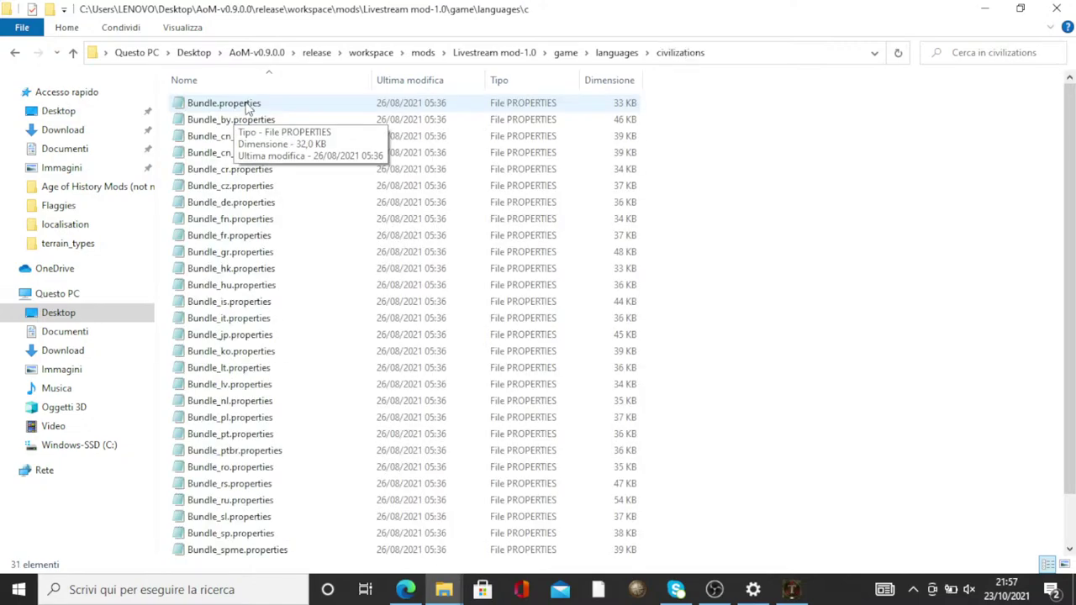
pyautogui.scroll(-1, 293, 218)
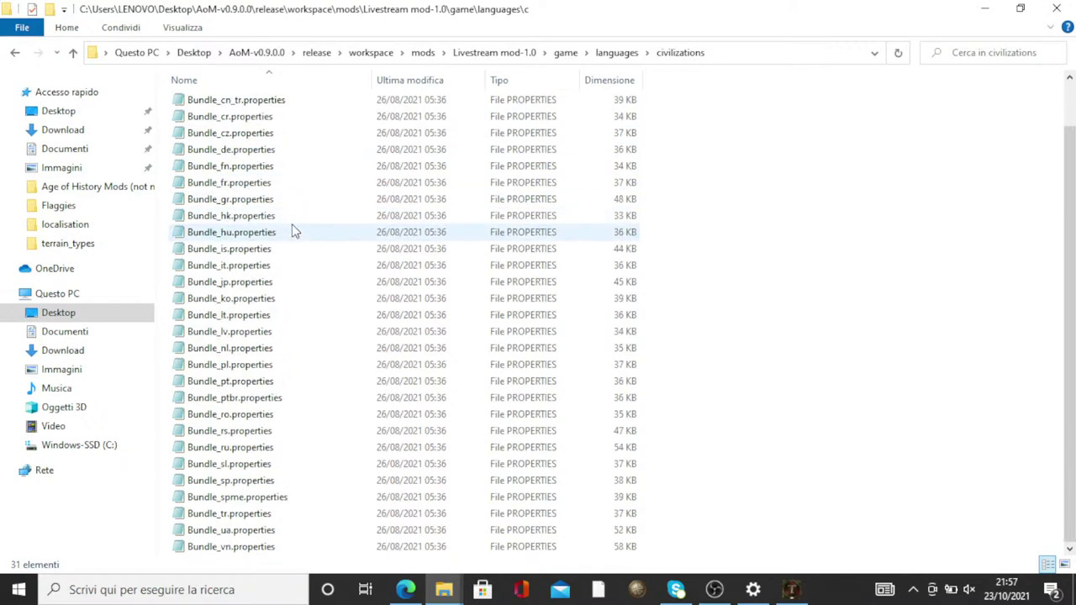
pyautogui.scroll(1, 259, 206)
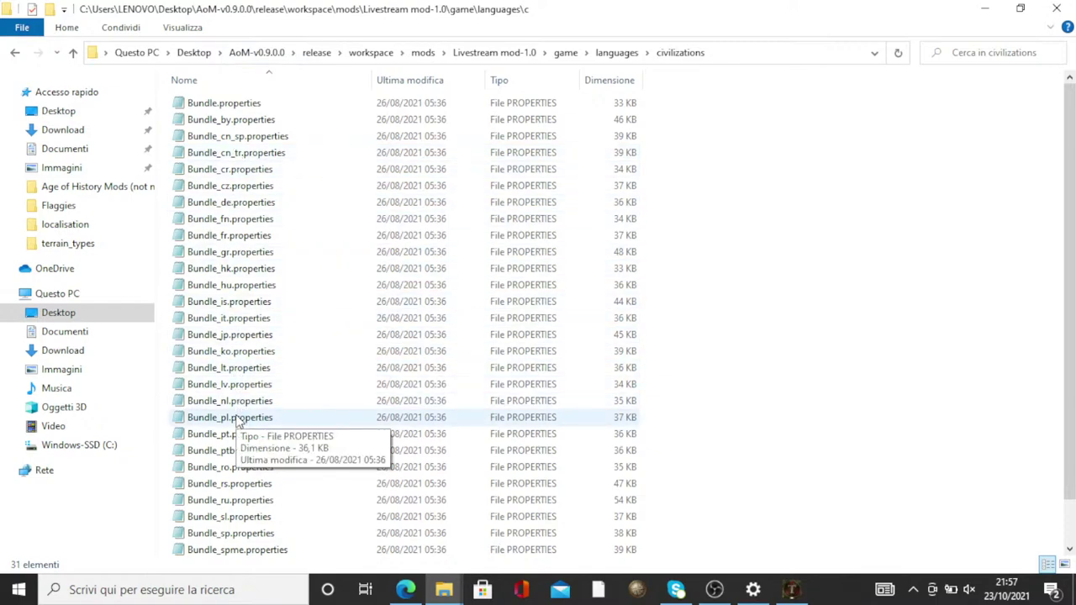
pyautogui.scroll(-1, 238, 423)
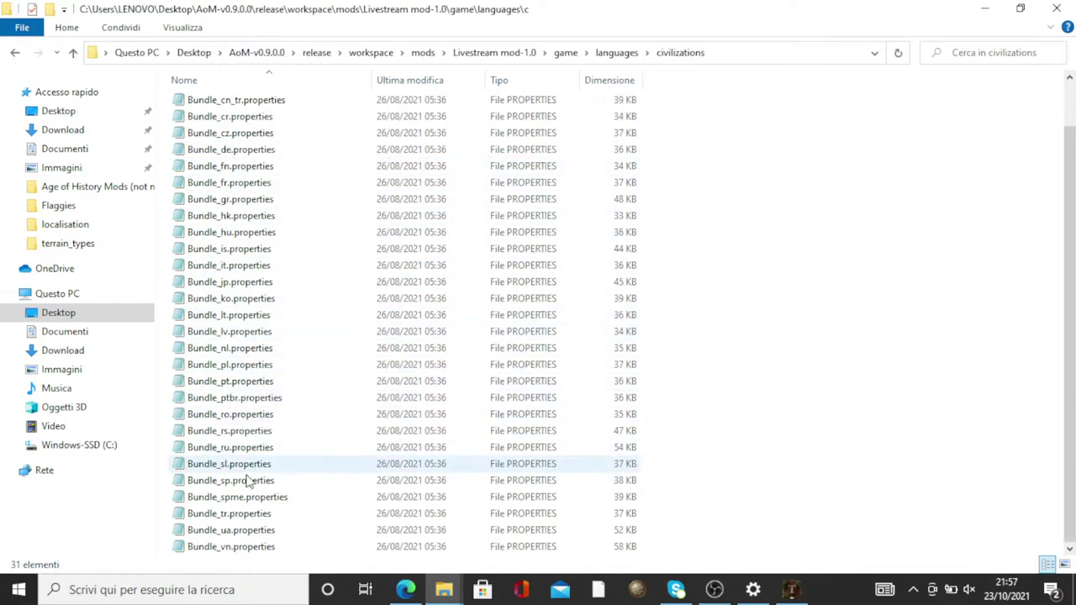
# View the civilization names in Bundle_it.properties in Notepad and close the file
pyautogui.click(242, 265)
pyautogui.doubleClick(242, 266)
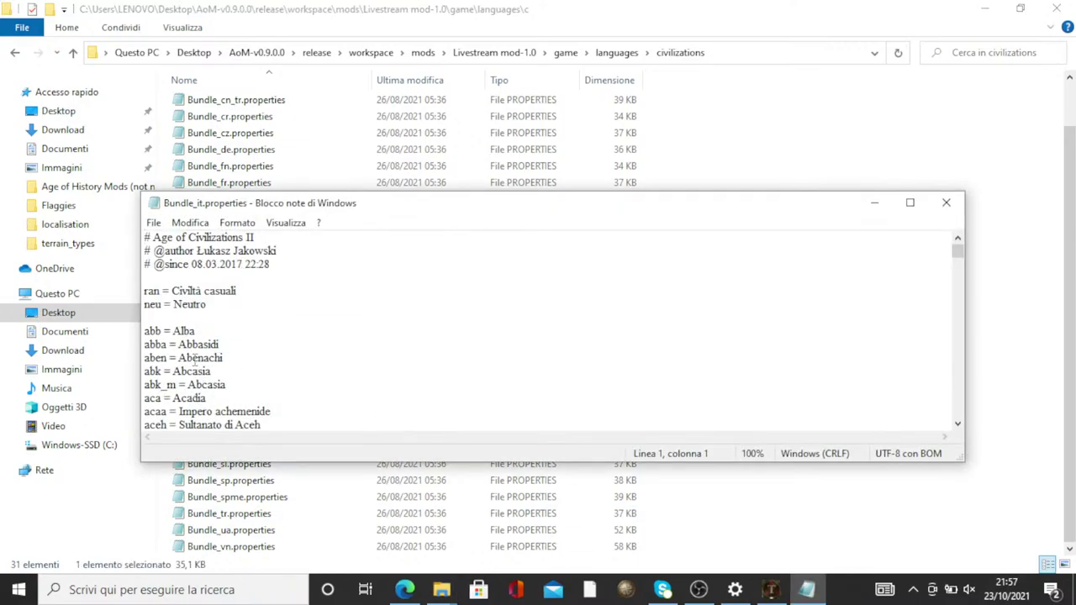
pyautogui.click(946, 203)
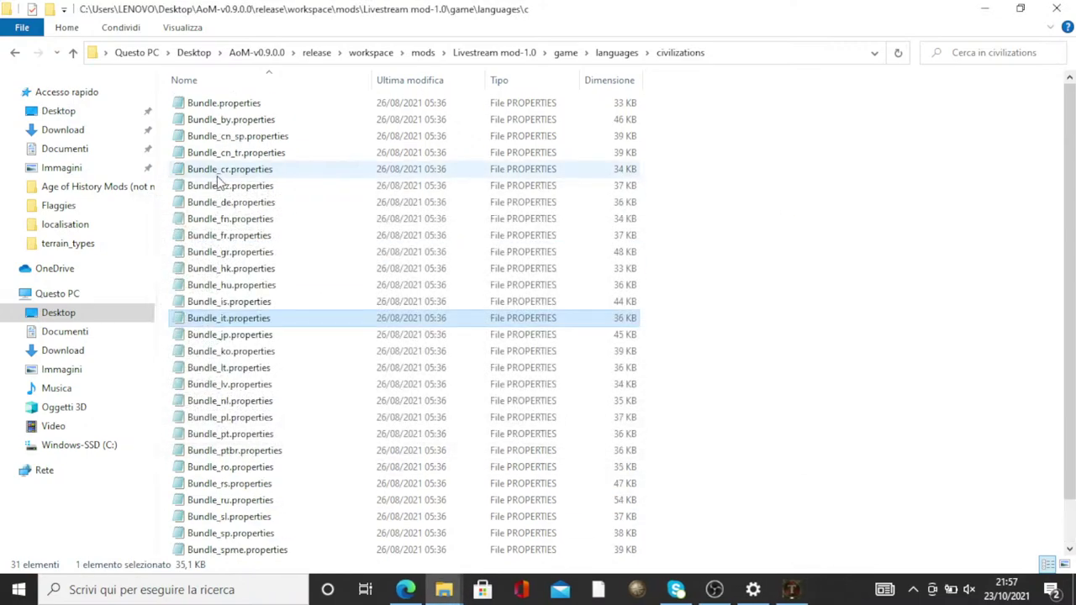
# Open Bundle.properties in Notepad and add a "#new civs" comment line above the ita = Italy entry
pyautogui.doubleClick(236, 102)
pyautogui.scroll(-2, 244, 304)
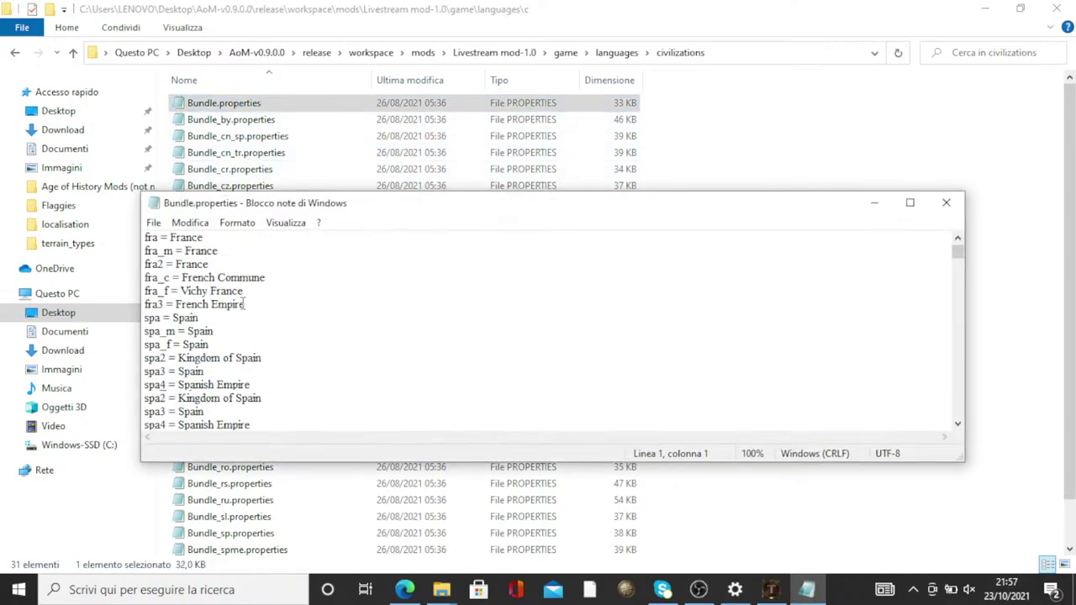
pyautogui.scroll(3, 244, 304)
pyautogui.click(240, 327)
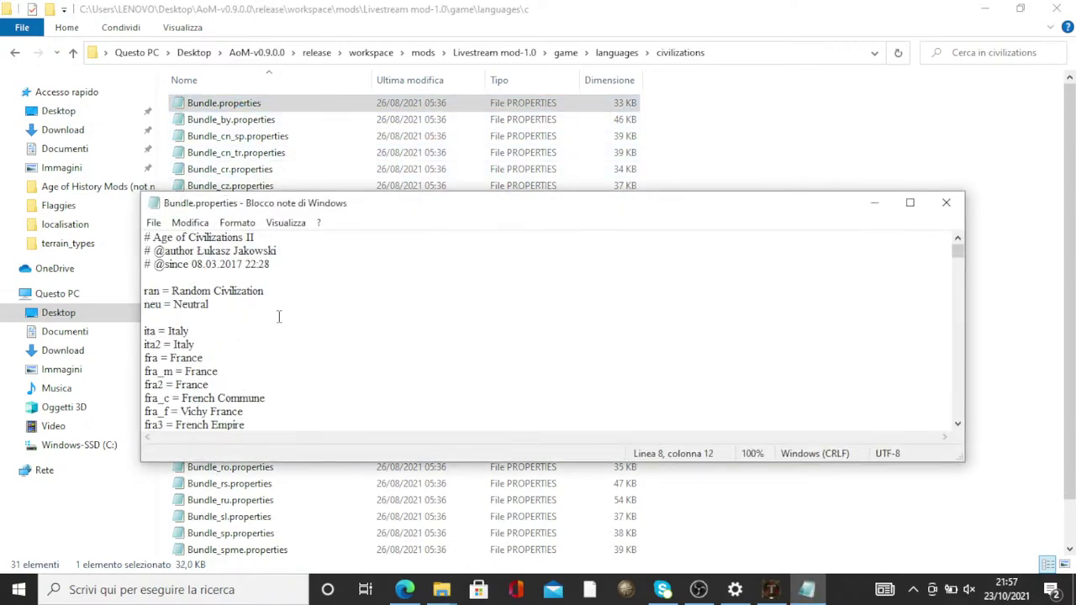
pyautogui.press('Return')
pyautogui.press('BackSpace')
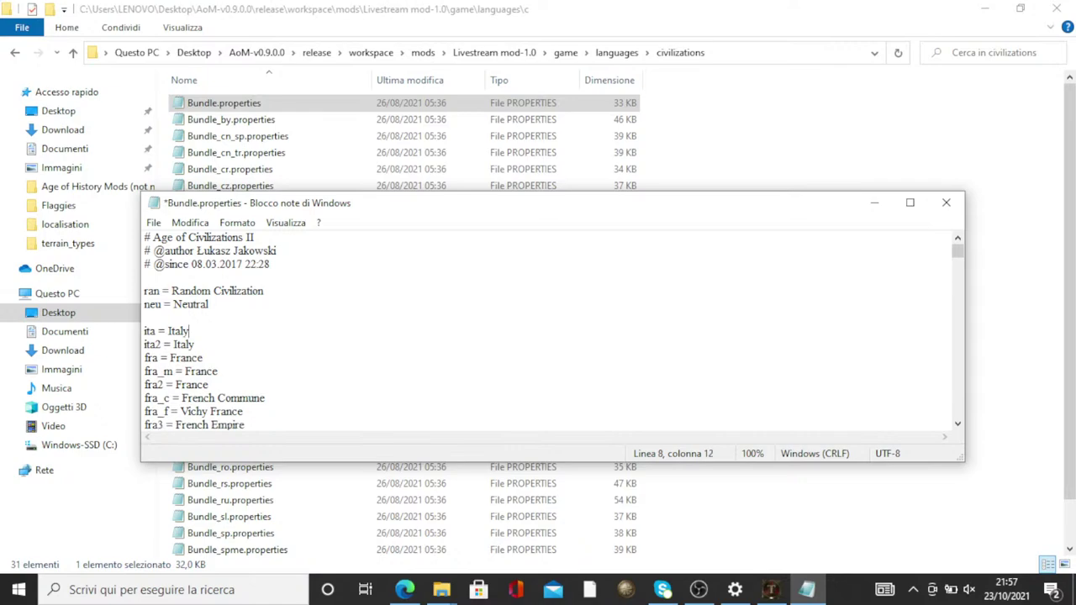
pyautogui.press('Return')
pyautogui.press('Return')
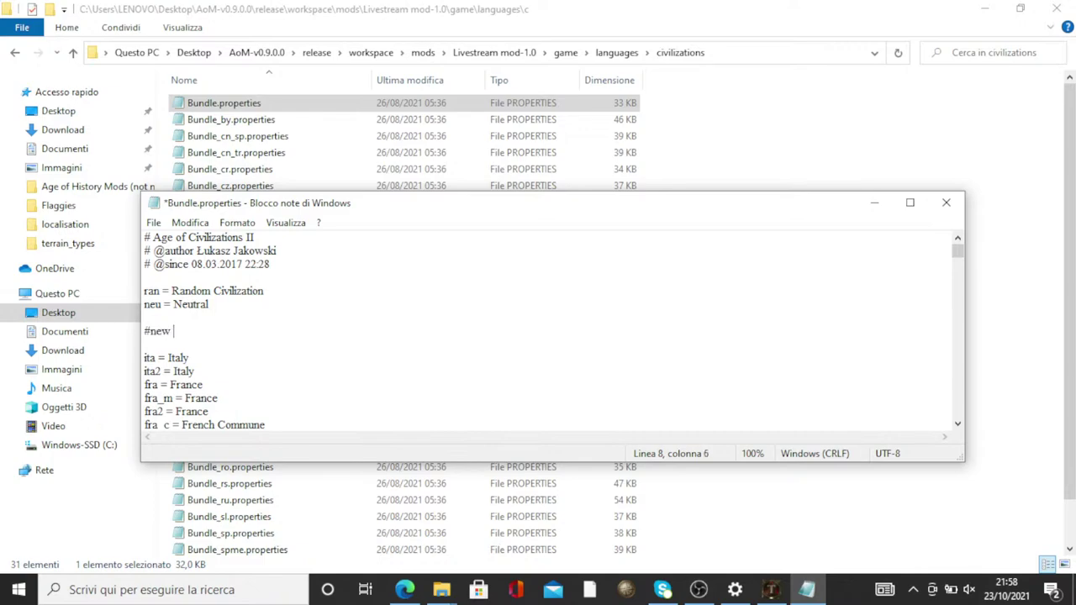
pyautogui.write('st')
pyautogui.press('BackSpace')
pyautogui.press('BackSpace')
pyautogui.press('BackSpace')
pyautogui.write('ivs')
pyautogui.press('Return')
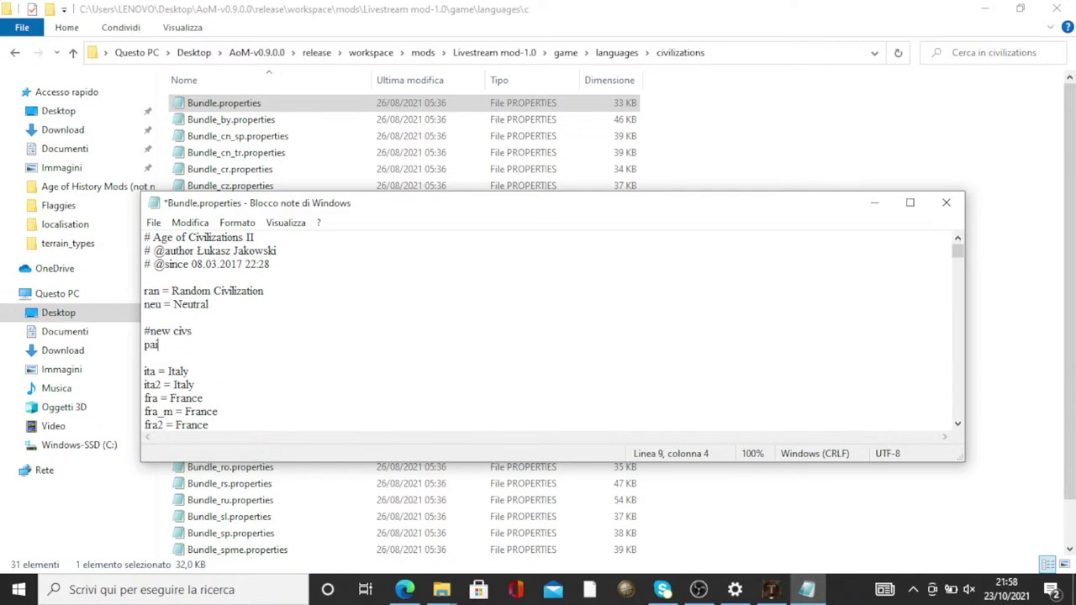
# Add the entry "pai = Paris" under the #new civs comment, save Bundle.properties and close it
pyautogui.write('pai =')
pyautogui.press('capslock')
pyautogui.write('Paris')
pyautogui.click(154, 223)
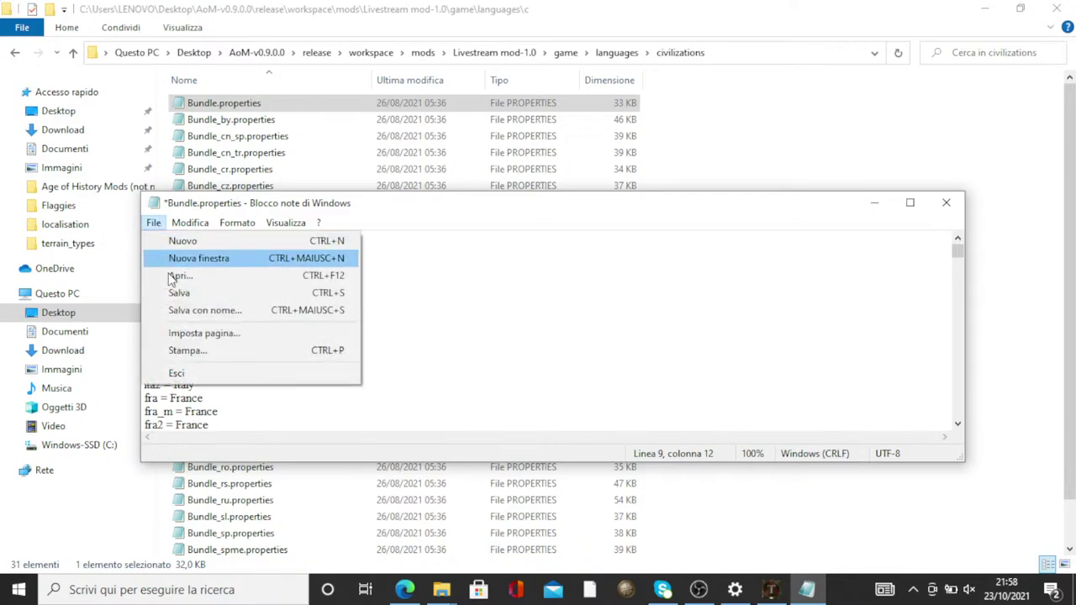
pyautogui.click(168, 294)
pyautogui.click(946, 203)
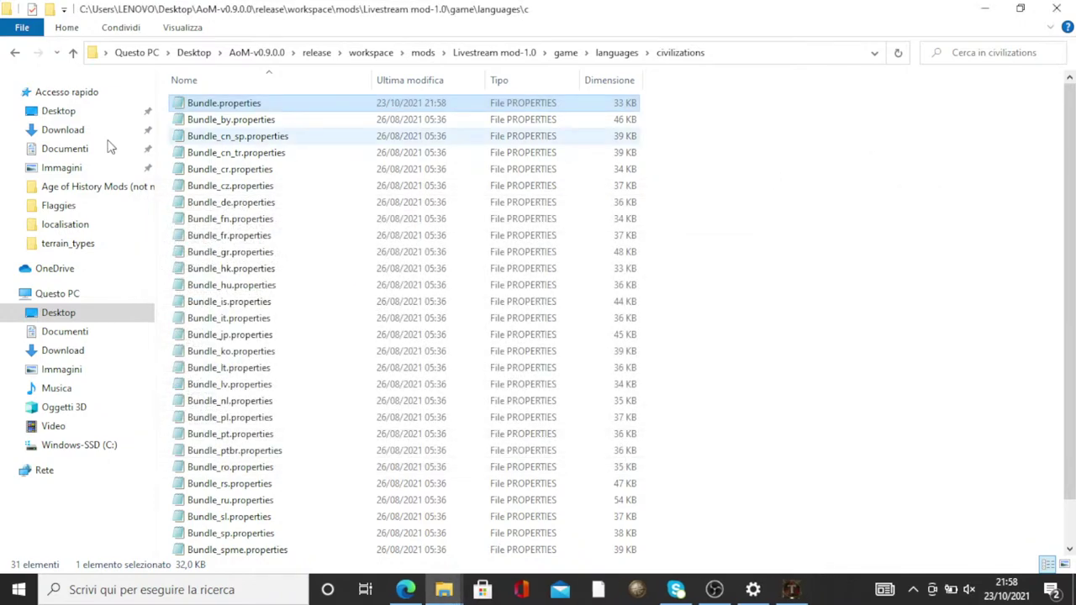
# Return to the mod's game folder and open its flags folder
pyautogui.click(14, 54)
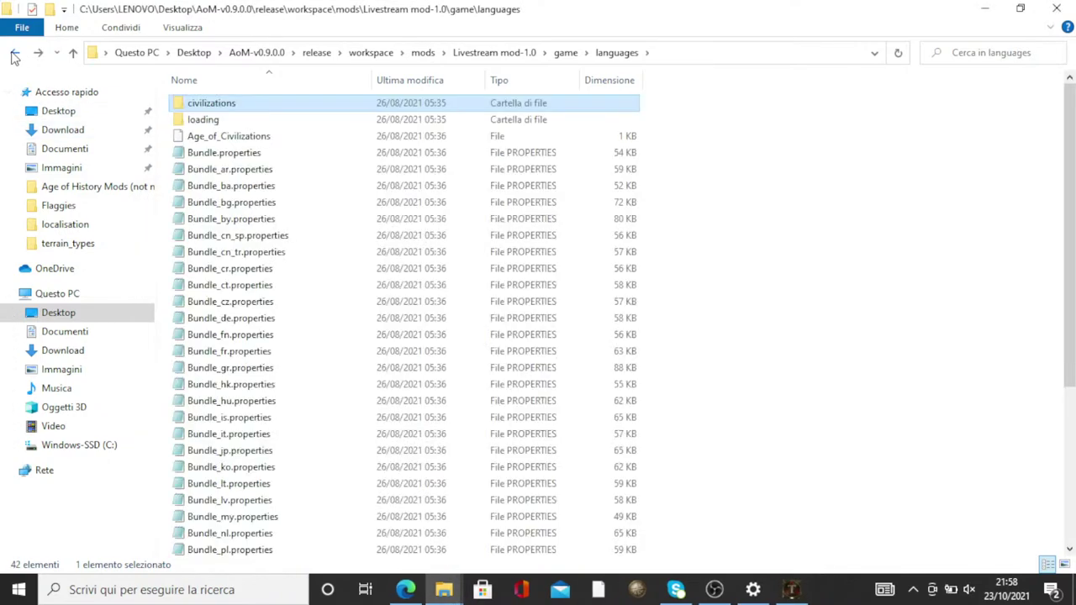
pyautogui.click(14, 54)
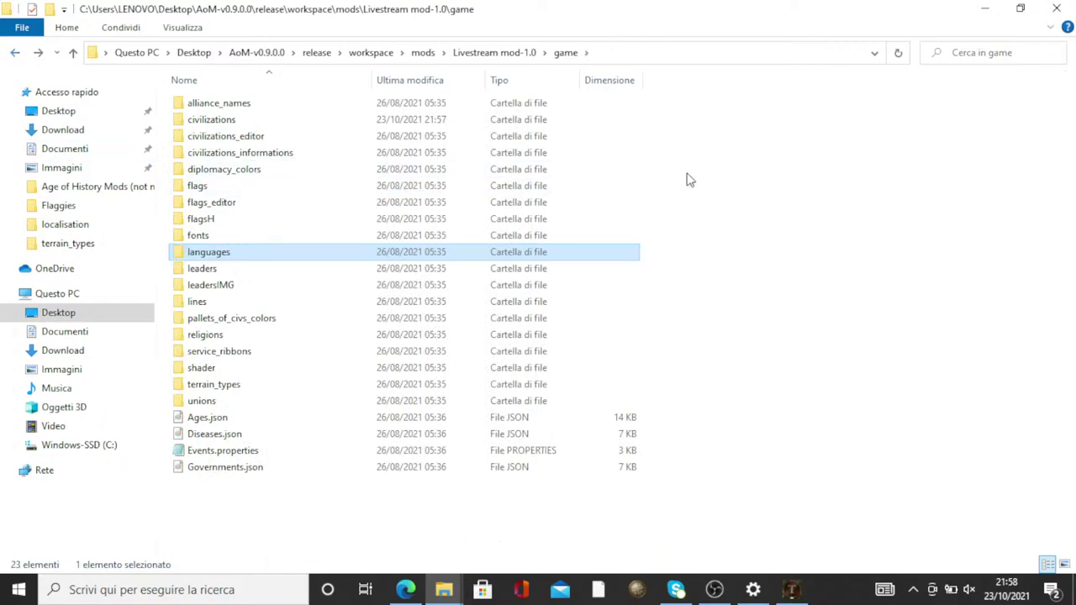
pyautogui.click(730, 183)
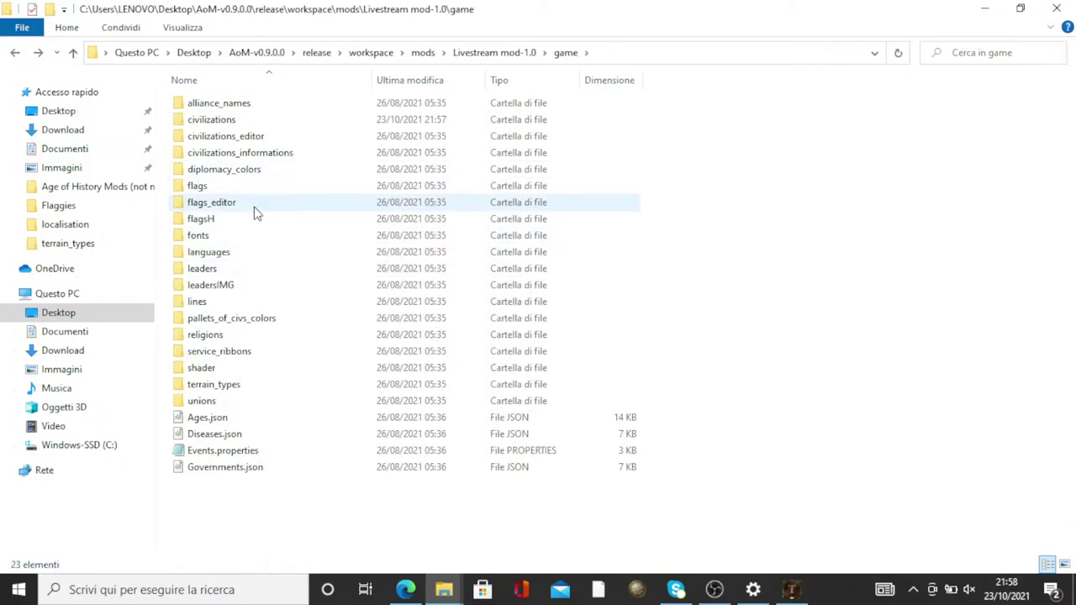
pyautogui.doubleClick(202, 186)
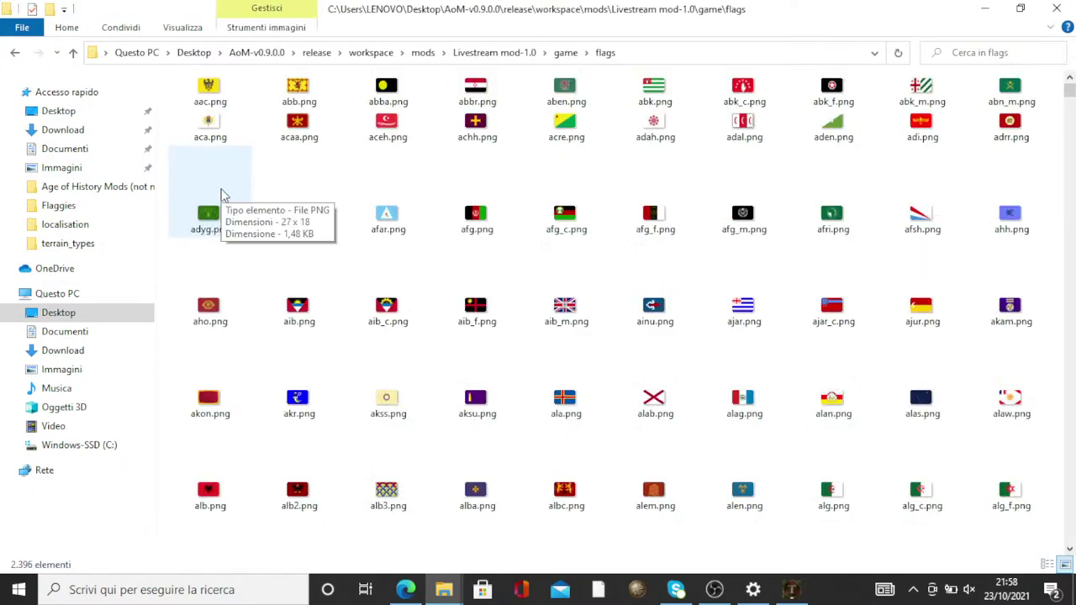
# Duplicate adyg.png within the flags folder
pyautogui.rightClick(217, 200)
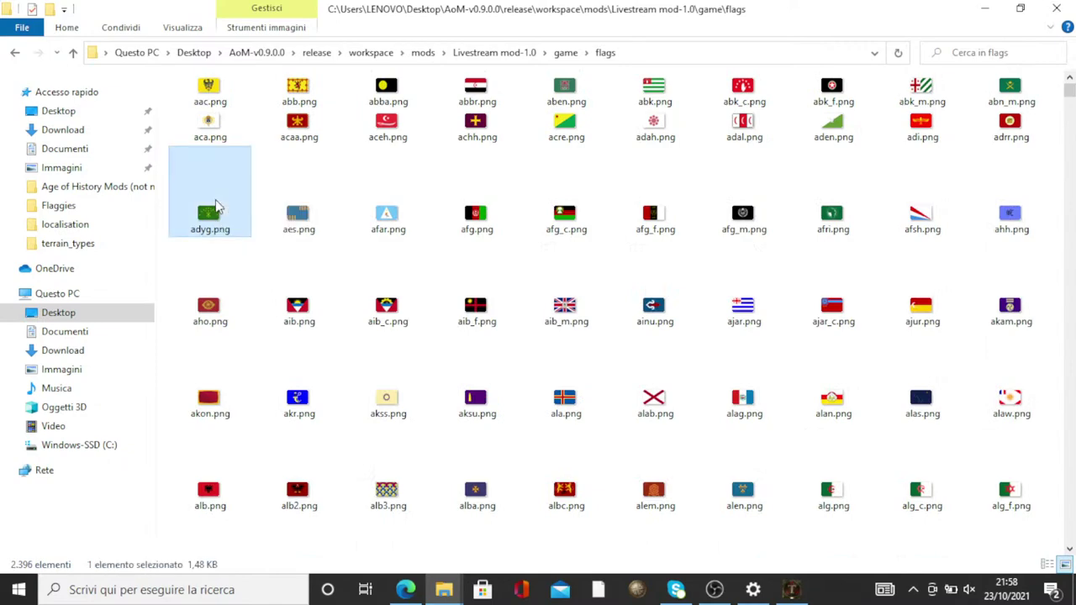
pyautogui.click(256, 539)
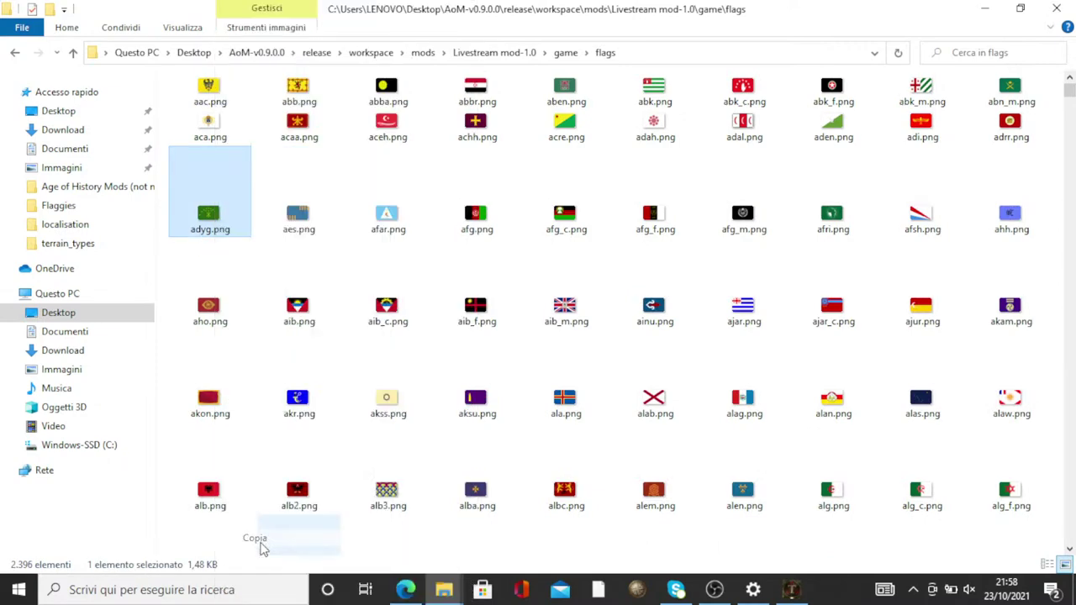
pyautogui.rightClick(243, 361)
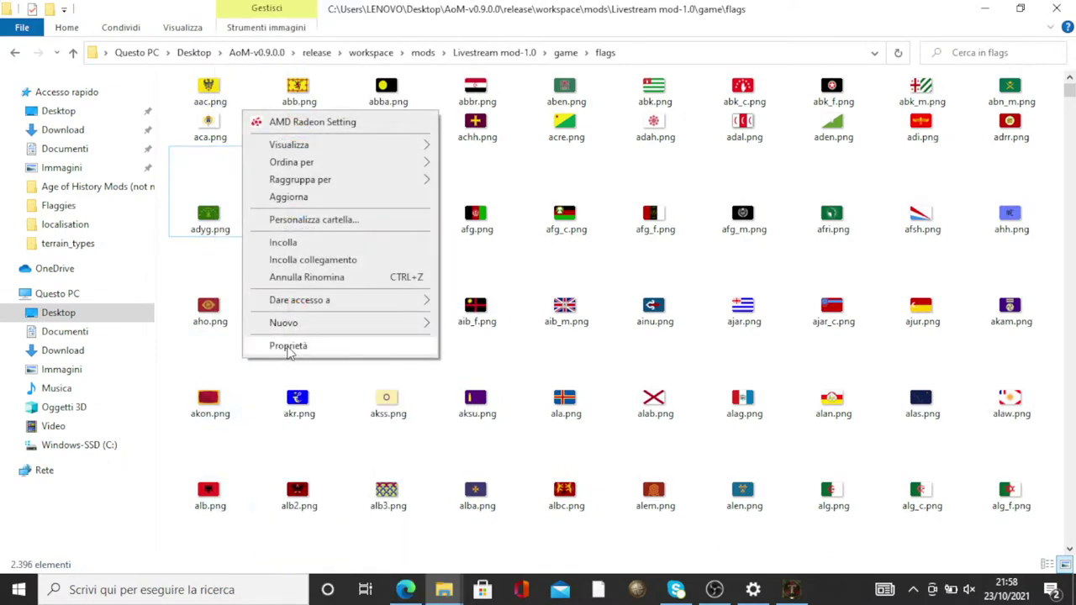
pyautogui.click(312, 251)
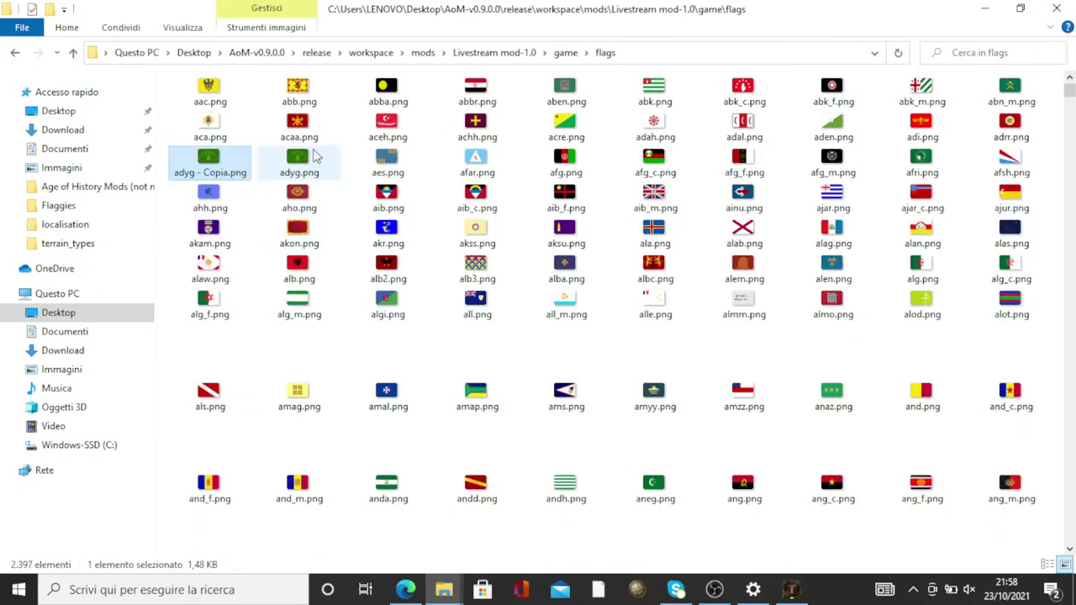
# Open the flag copy adyg - Copia.png in paint.net for editing
pyautogui.rightClick(238, 165)
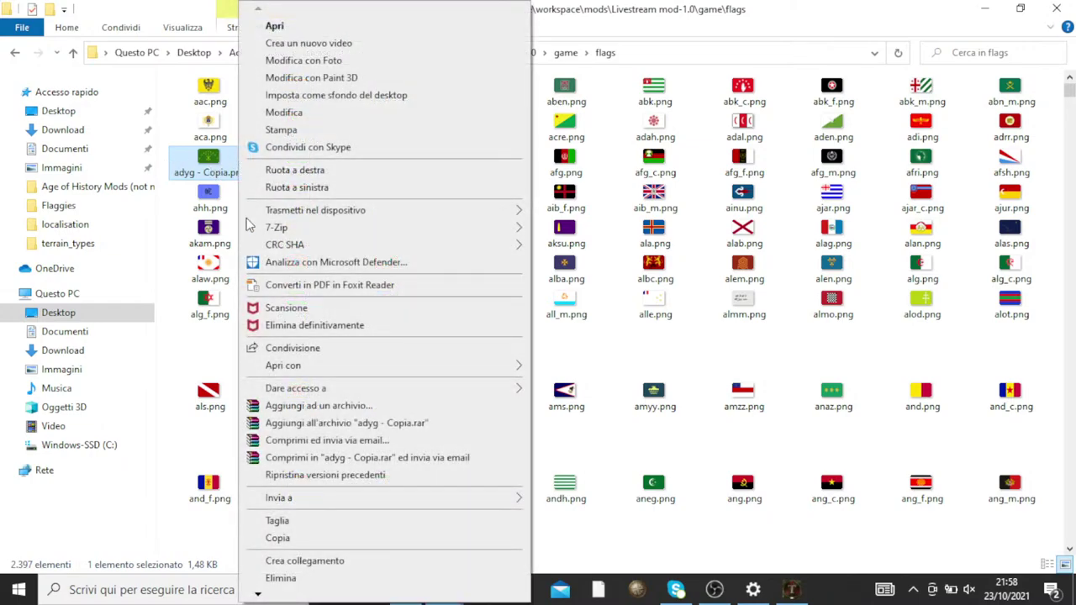
pyautogui.moveTo(283, 370)
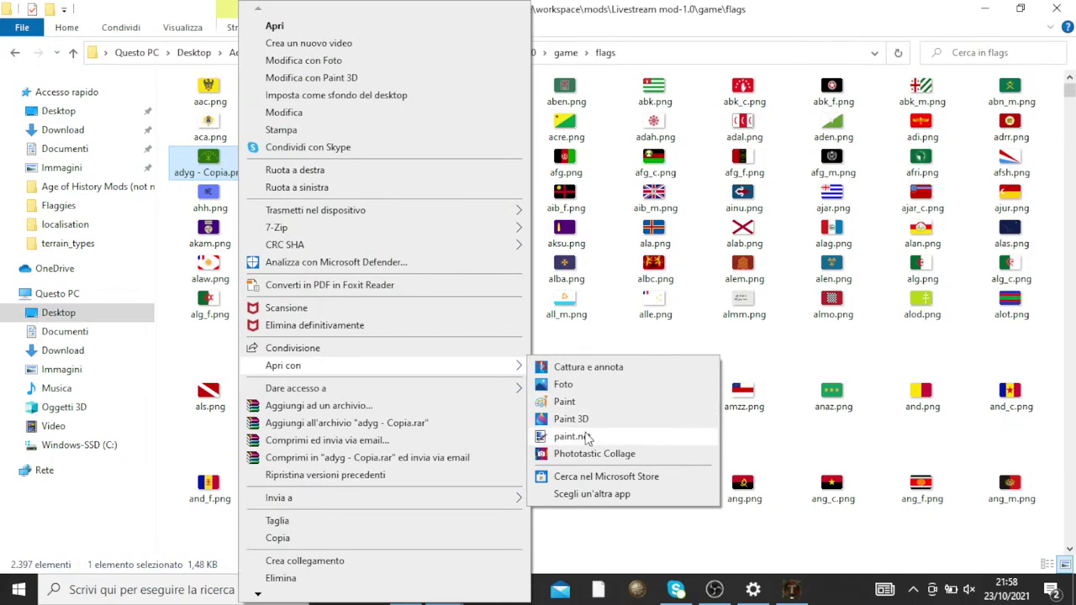
pyautogui.click(588, 432)
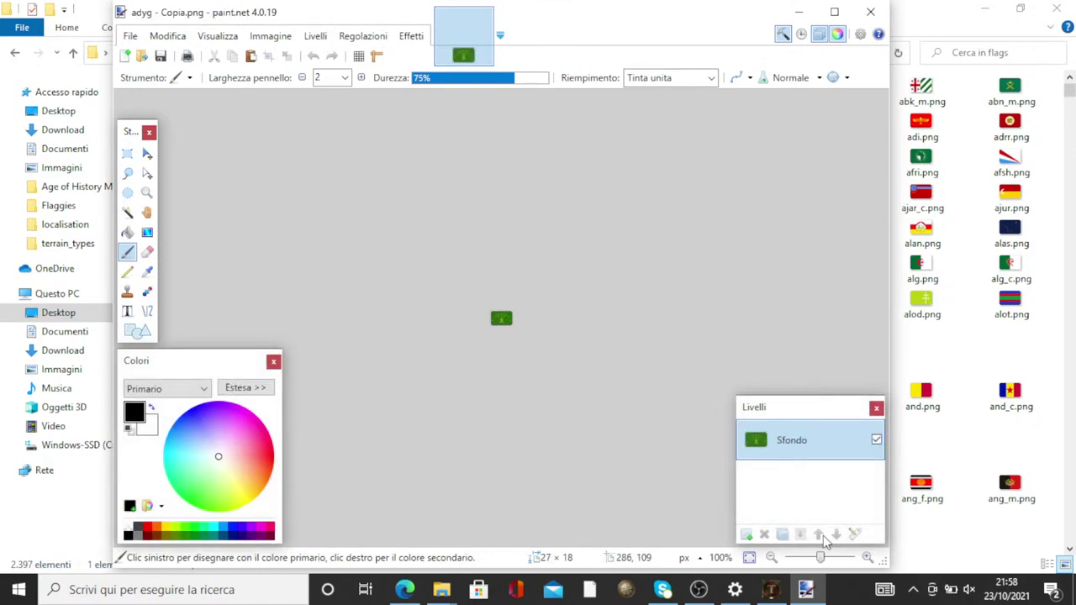
pyautogui.moveTo(835, 560); pyautogui.dragTo(845, 559)
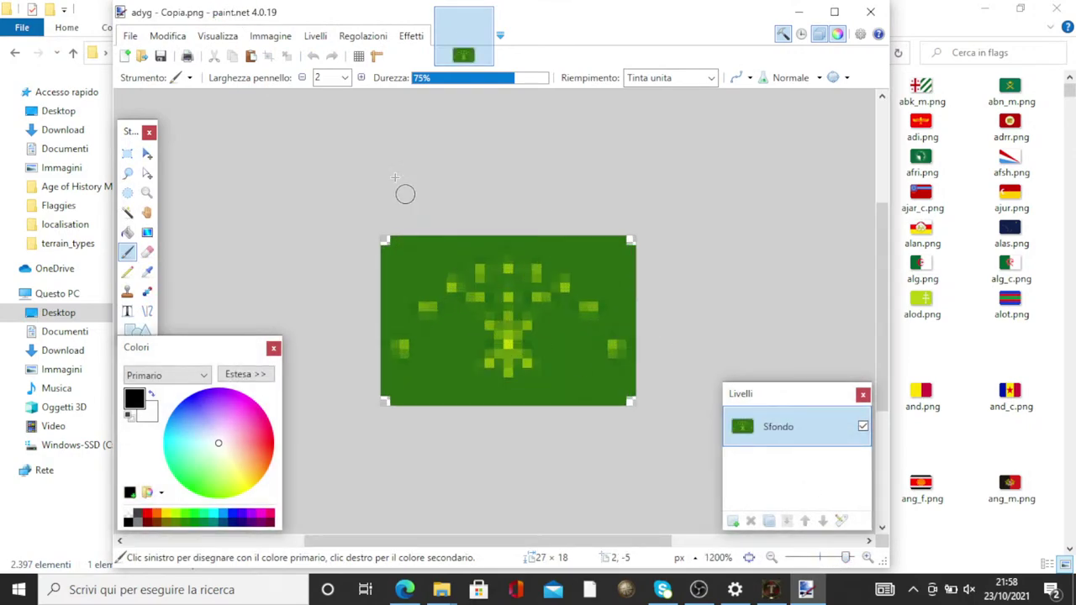
# Import departement-75-Paris-bandiere-flag-drapeau(1).jpg from the Flaggies folder as a layer with the canvas expanded to fit, and merge it down onto the background
pyautogui.click(315, 36)
pyautogui.click(339, 123)
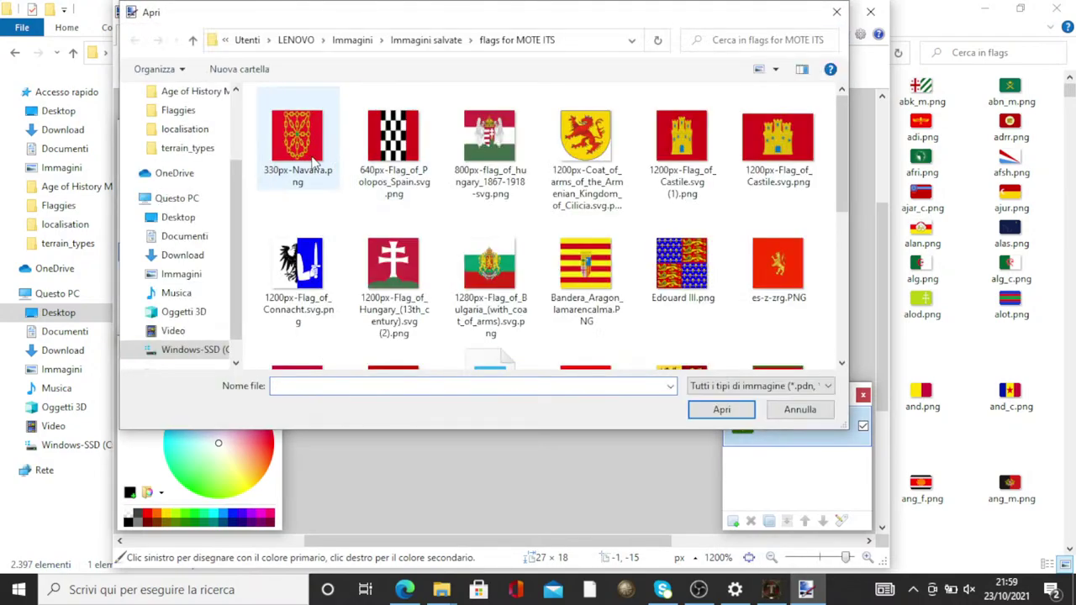
pyautogui.click(202, 217)
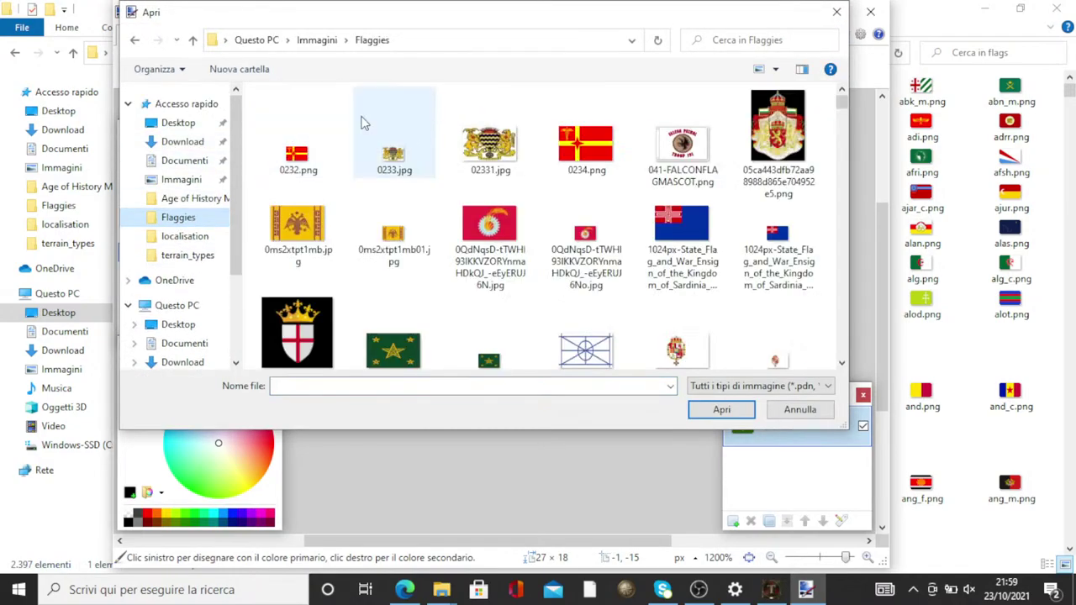
pyautogui.scroll(-4, 294, 145)
pyautogui.scroll(4, 401, 168)
pyautogui.scroll(-3, 401, 168)
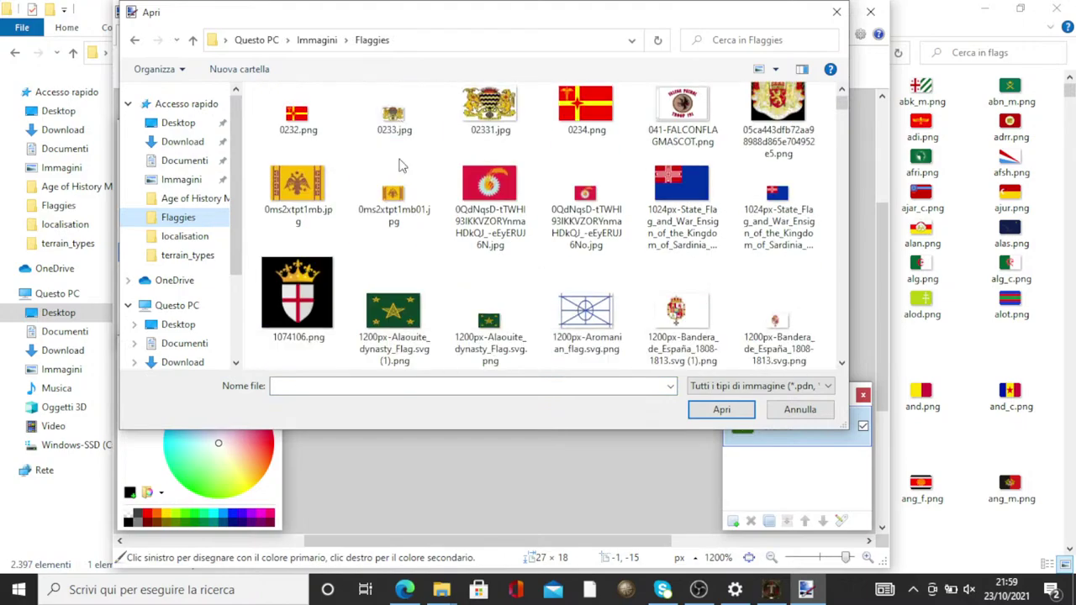
pyautogui.scroll(2, 360, 210)
pyautogui.scroll(-10, 362, 199)
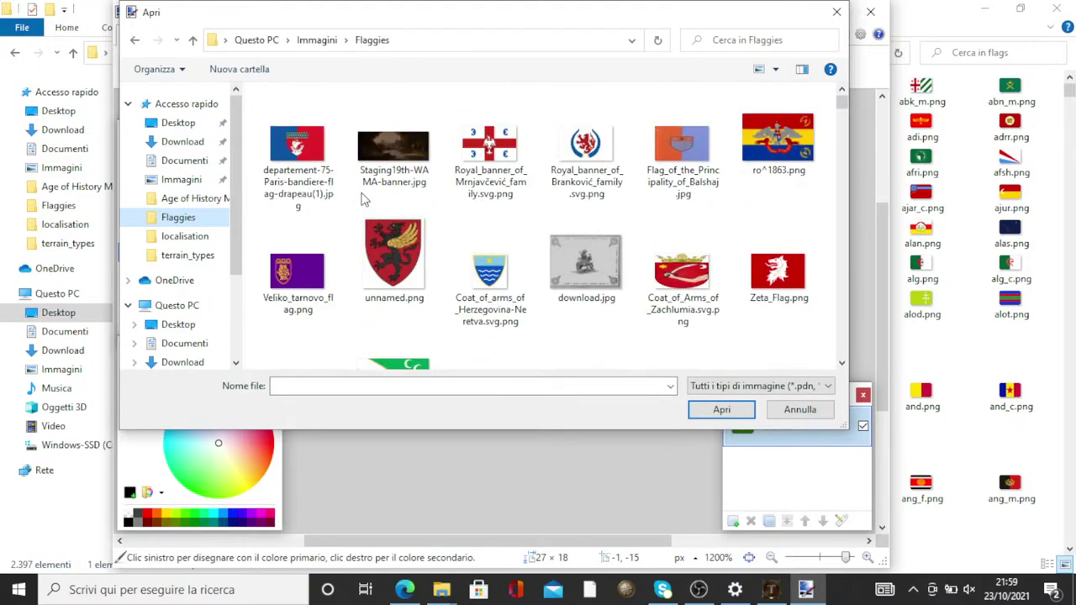
pyautogui.click(297, 152)
pyautogui.click(722, 409)
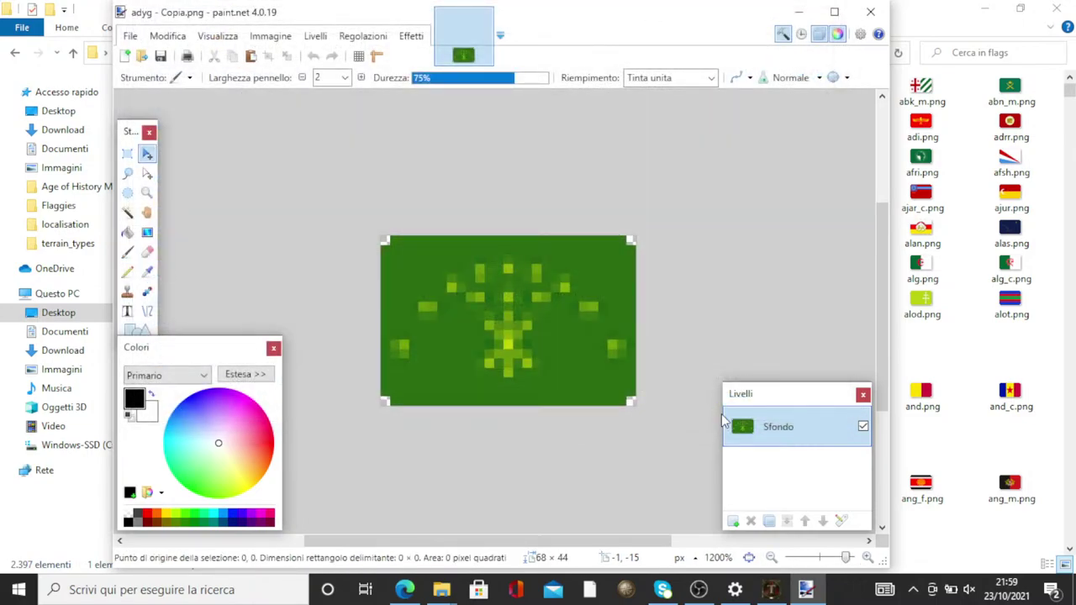
pyautogui.scroll(-4, 704, 434)
pyautogui.hscroll(2, 704, 435)
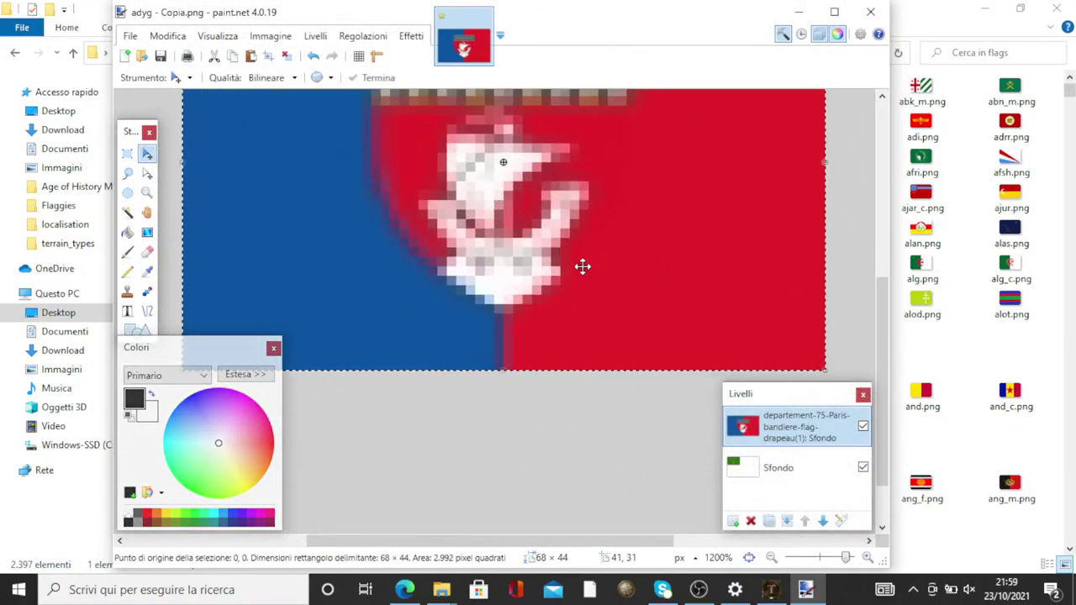
pyautogui.scroll(3, 704, 434)
pyautogui.moveTo(846, 558)
pyautogui.mouseDown()
pyautogui.moveTo(819, 558)
pyautogui.moveTo(844, 558)
pyautogui.mouseUp()
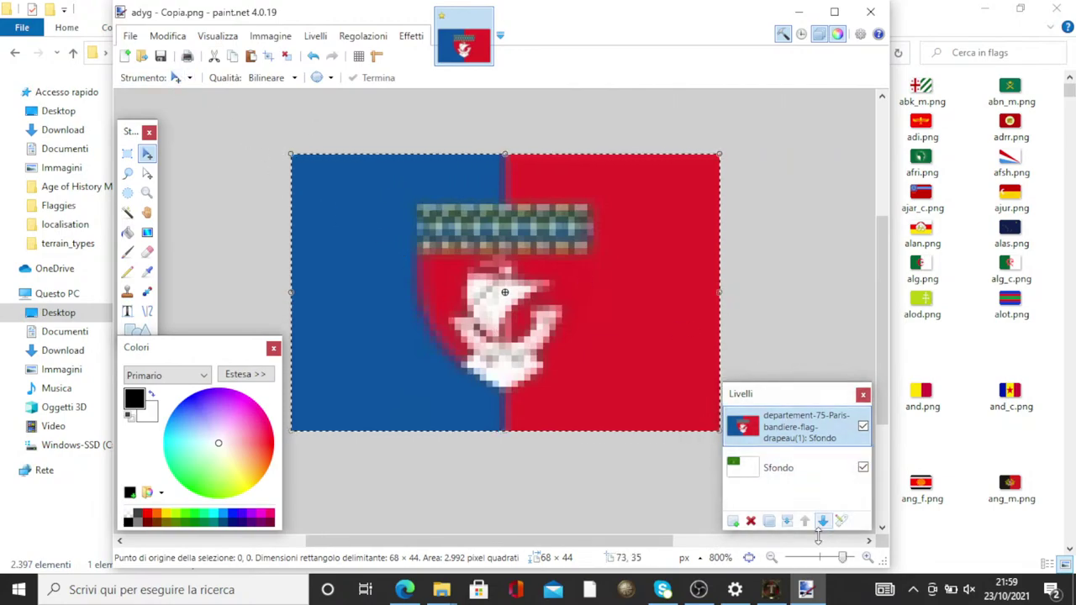
pyautogui.click(795, 522)
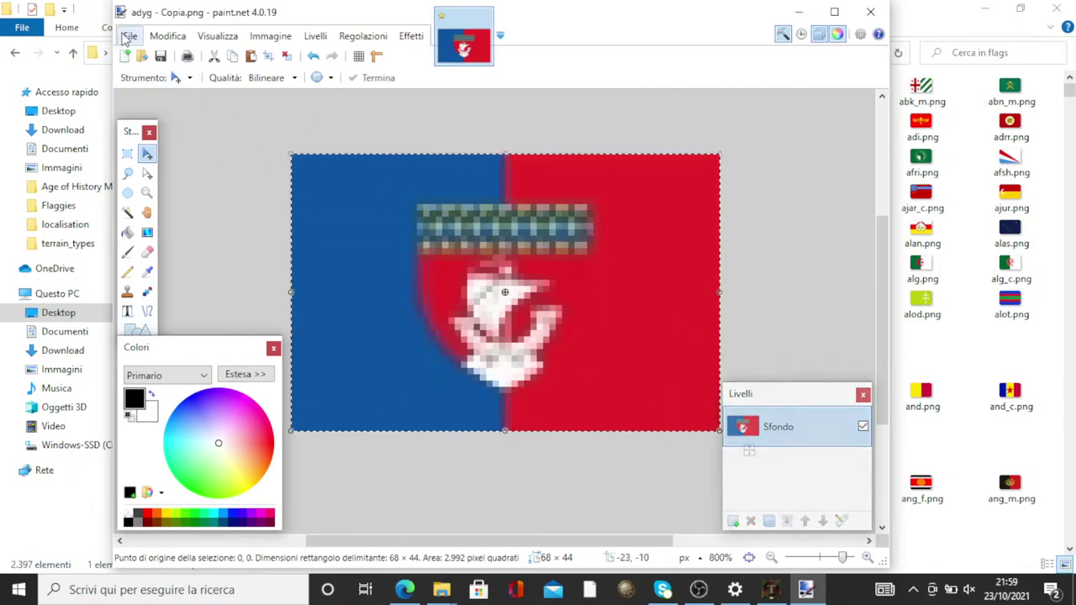
# Save adyg - Copia.png with automatically detected bit depth and close paint.net
pyautogui.click(167, 35)
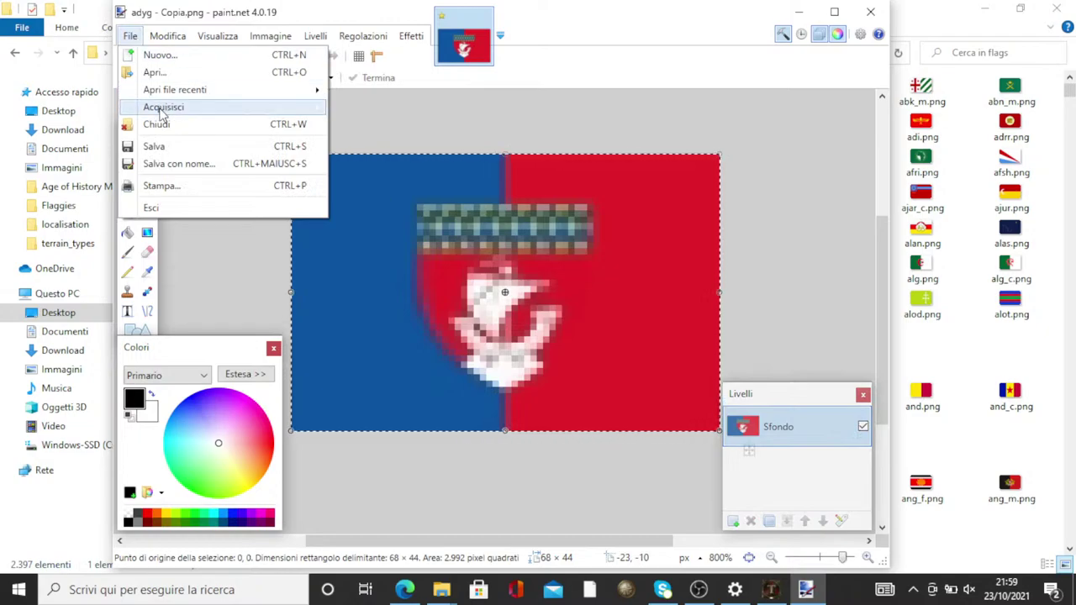
pyautogui.click(166, 147)
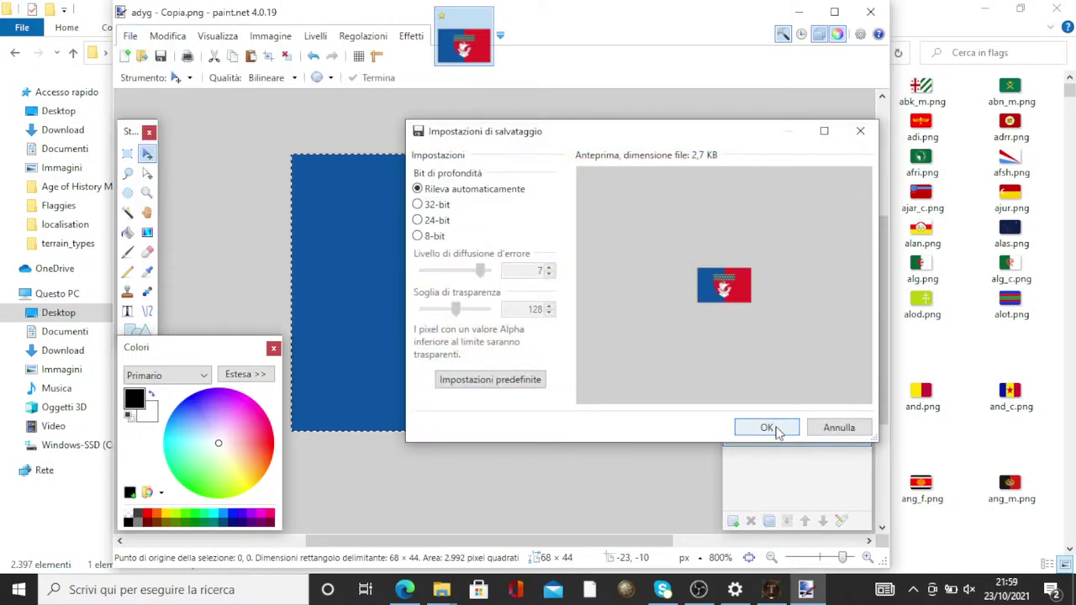
pyautogui.click(777, 428)
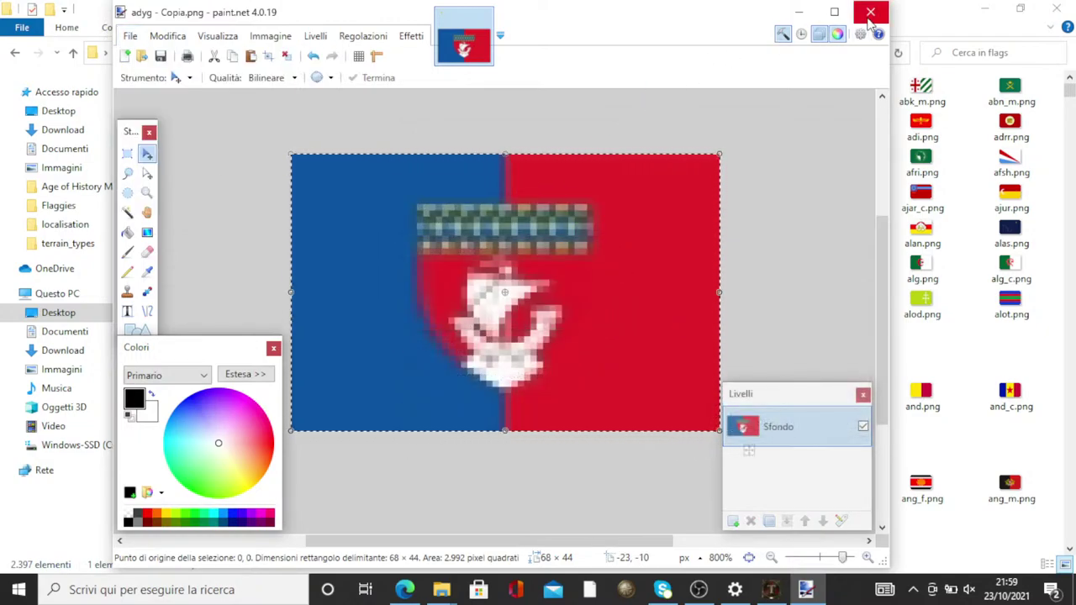
pyautogui.click(870, 17)
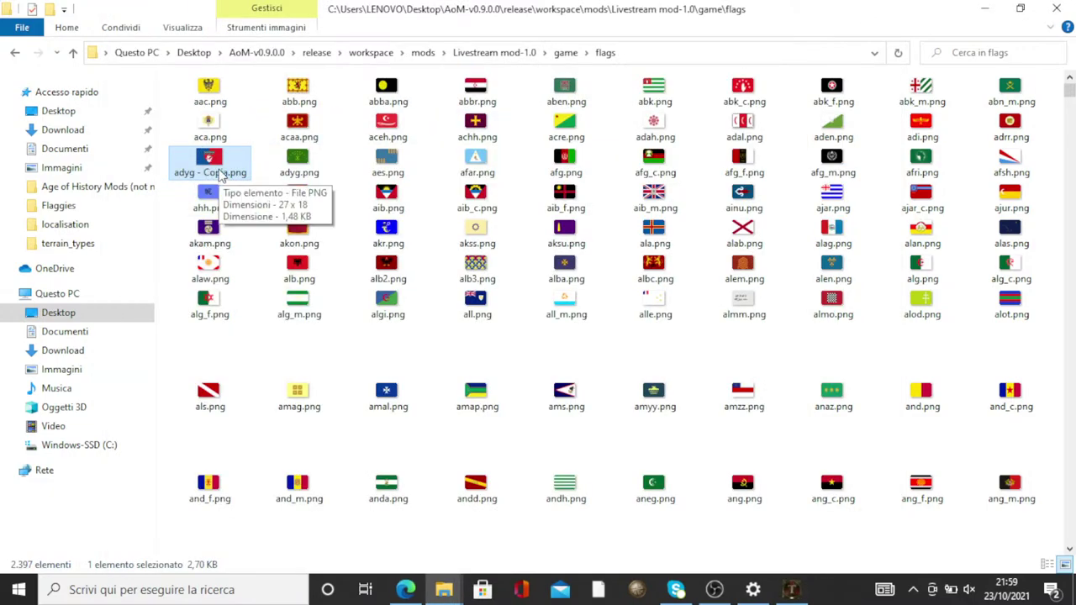
# Rename the edited flag file adyg - Copia.png as pai.png
pyautogui.click(221, 174)
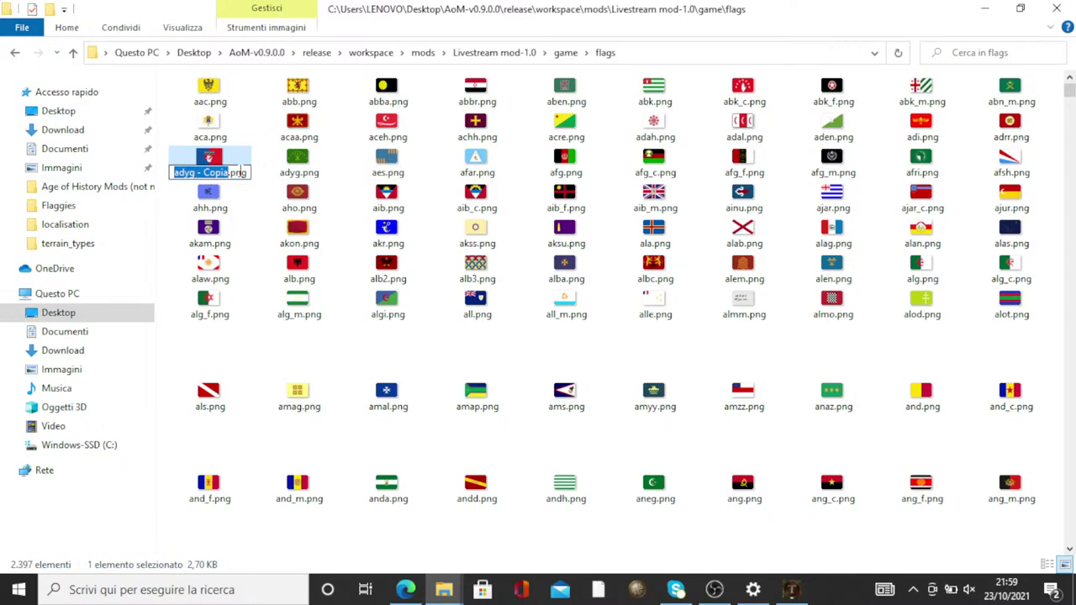
pyautogui.write('pa')
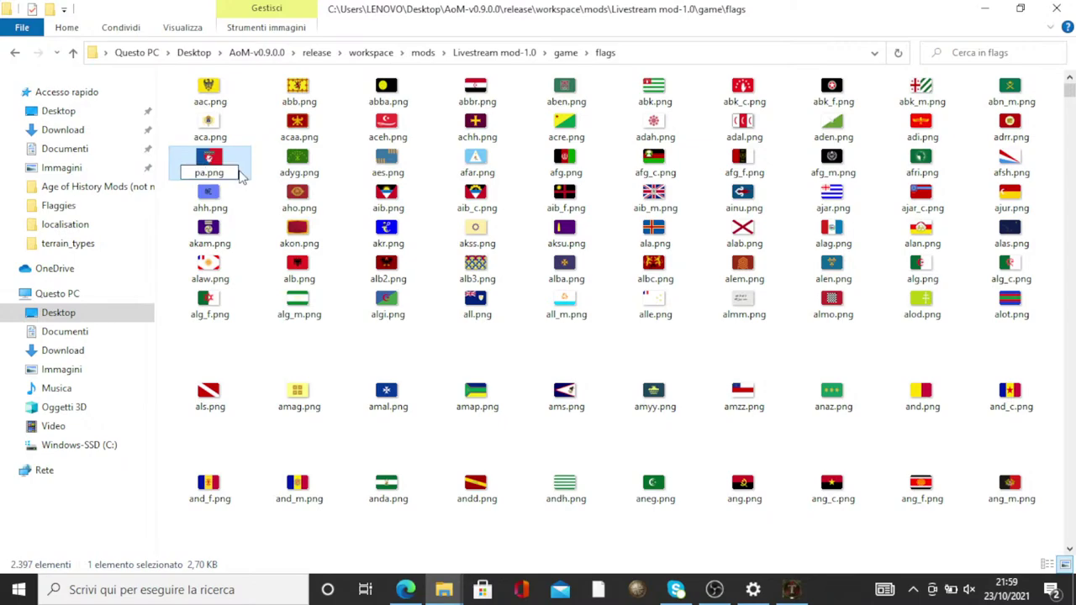
pyautogui.write('i')
pyautogui.press('Return')
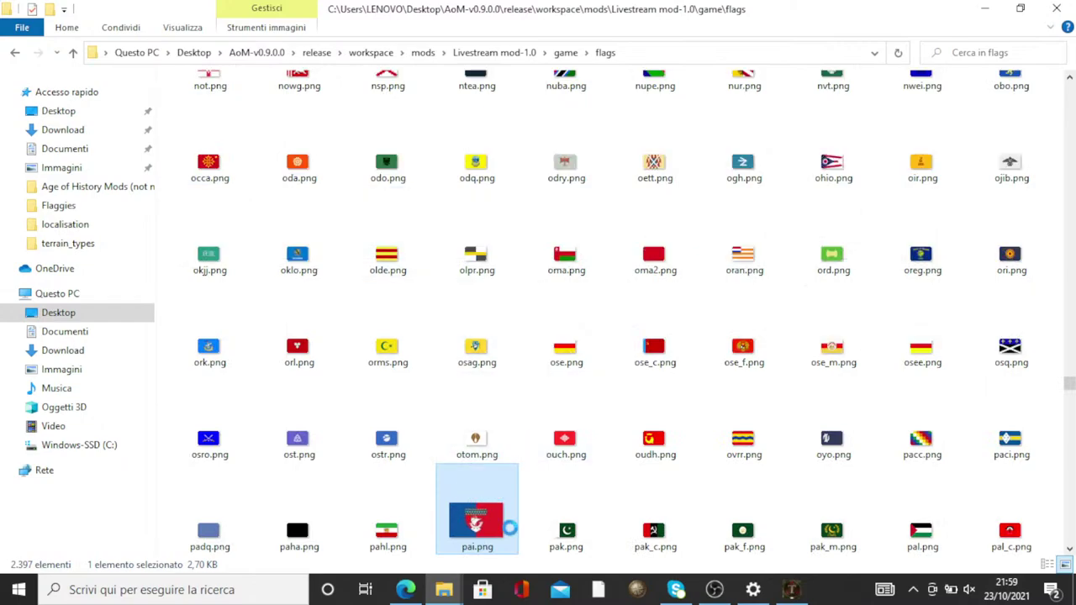
# Copy pai.png from the flags folder into the mod's flagsH folder
pyautogui.rightClick(464, 504)
pyautogui.click(521, 539)
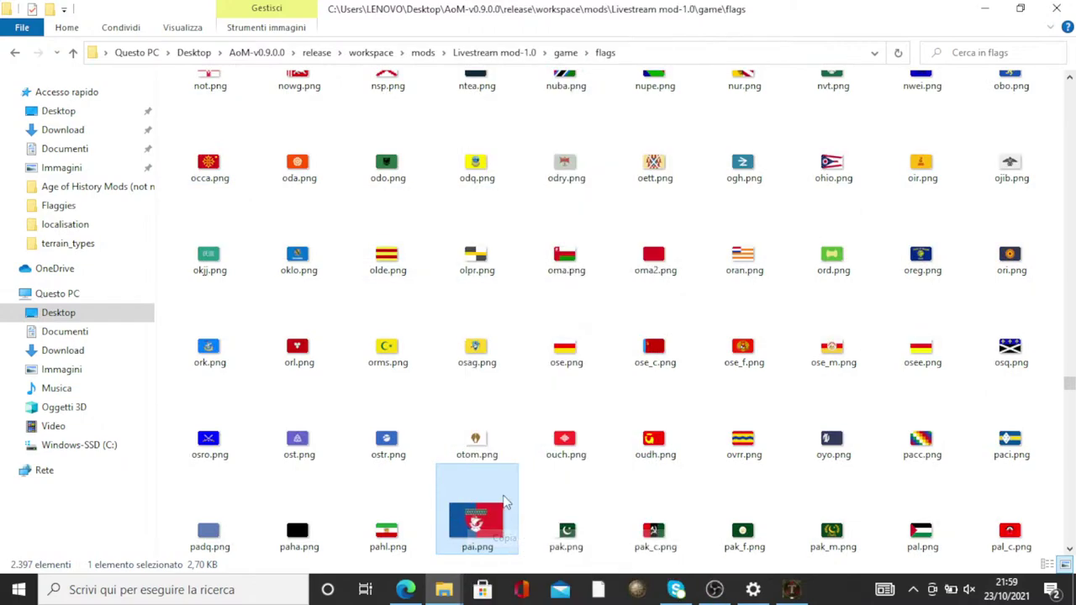
pyautogui.click(14, 52)
pyautogui.doubleClick(211, 220)
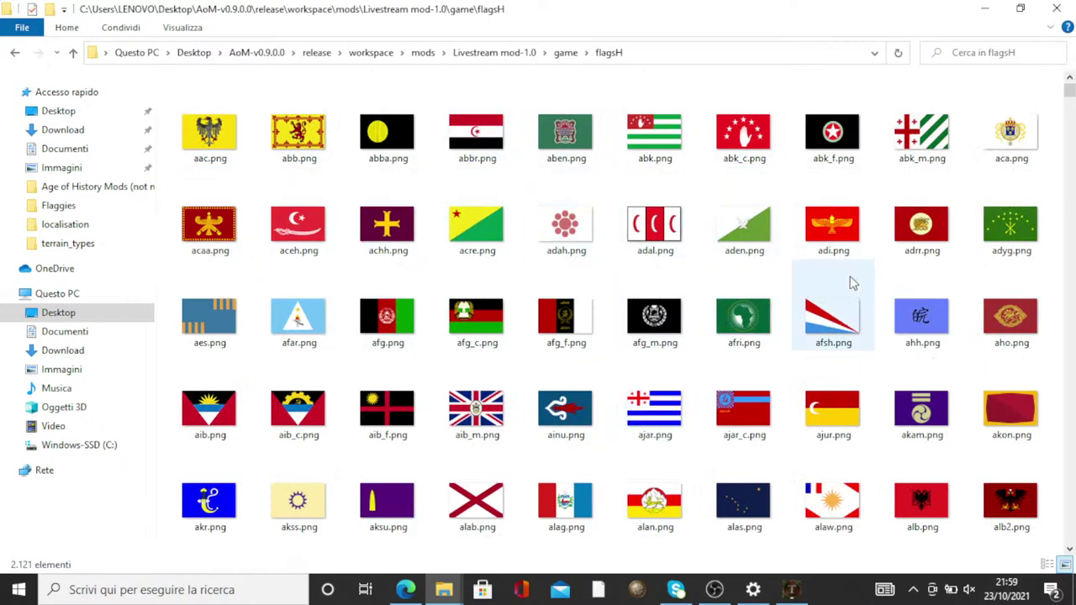
pyautogui.rightClick(329, 190)
pyautogui.click(385, 318)
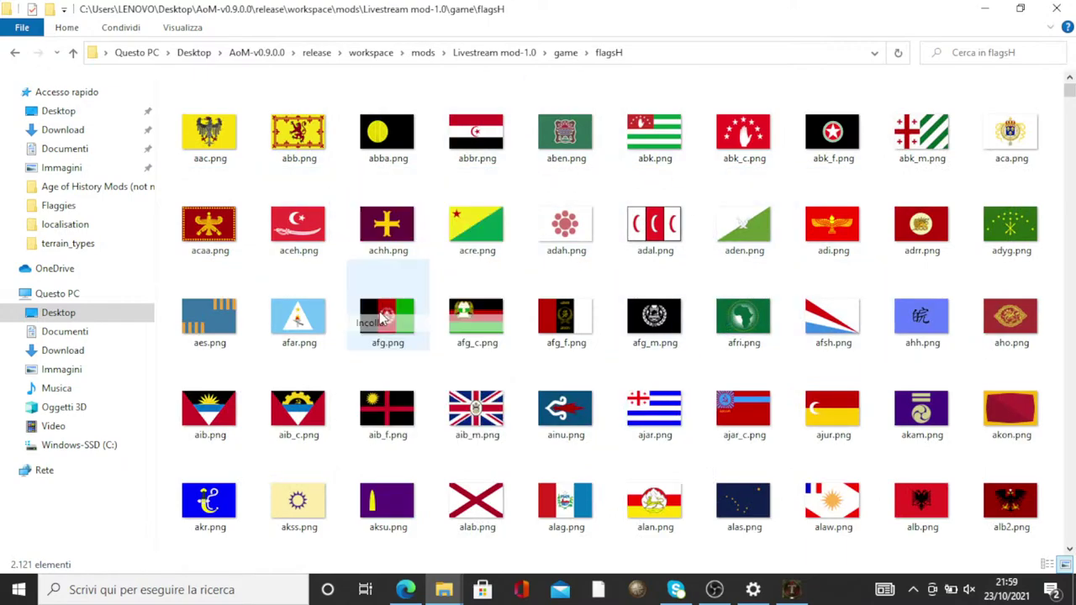
pyautogui.write('pai.png')
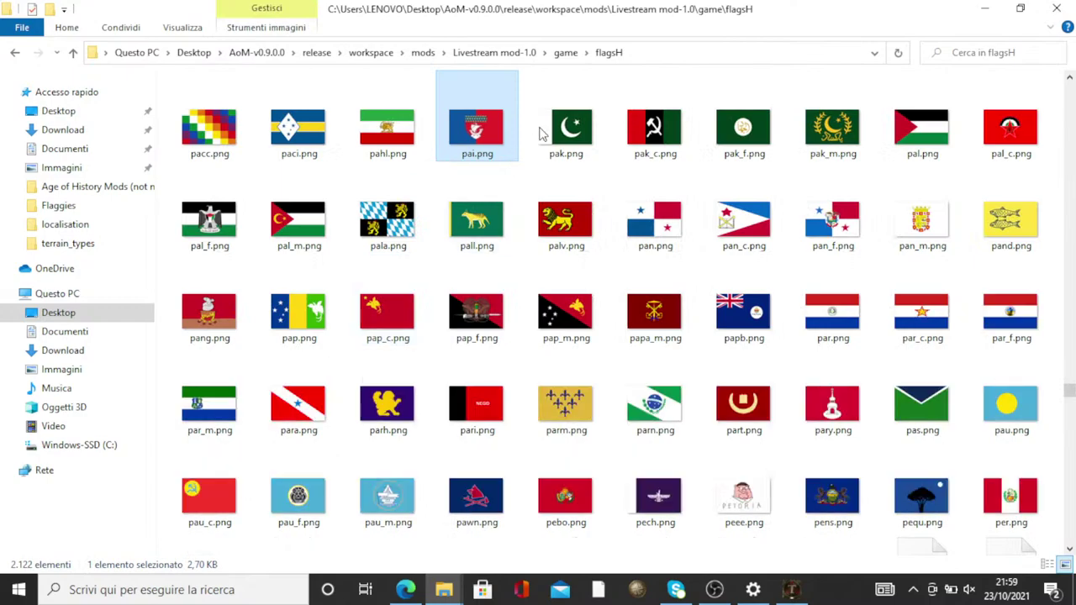
pyautogui.click(555, 126)
pyautogui.click(476, 127)
pyautogui.click(406, 123)
pyautogui.click(459, 131)
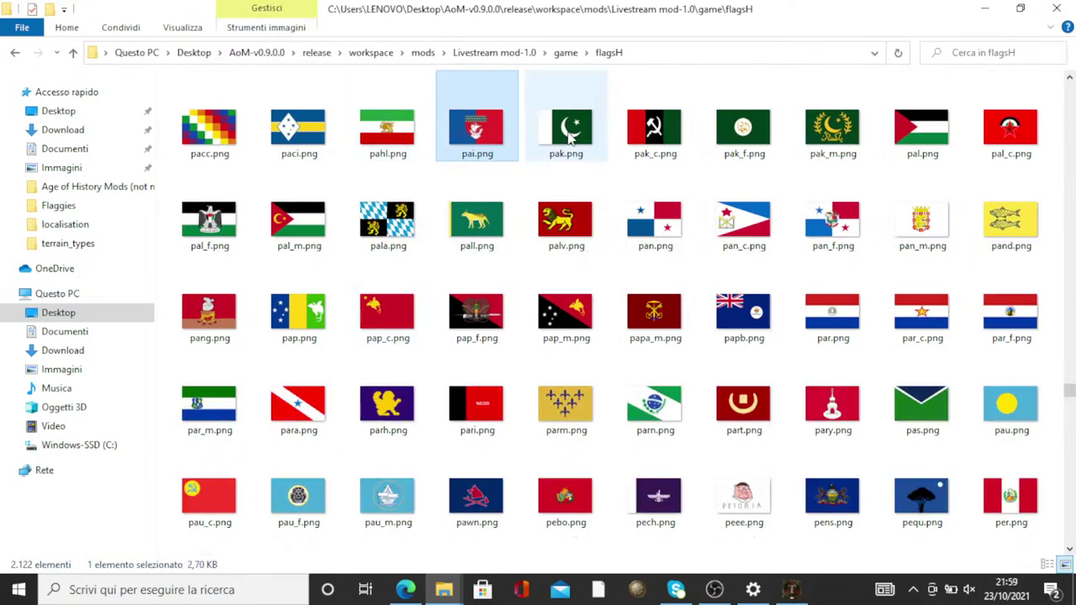
pyautogui.click(570, 139)
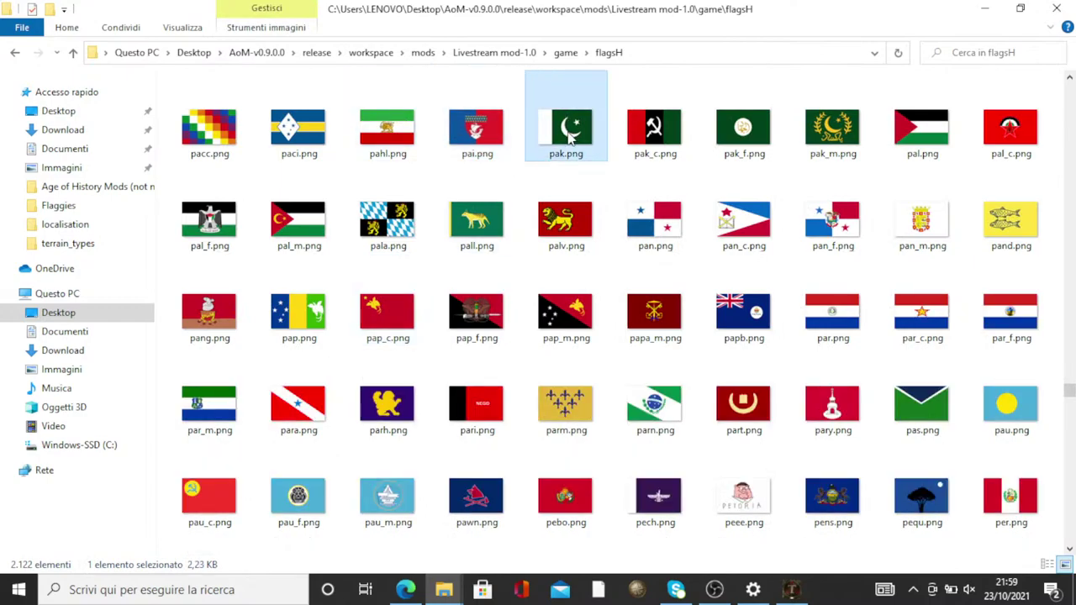
pyautogui.click(492, 130)
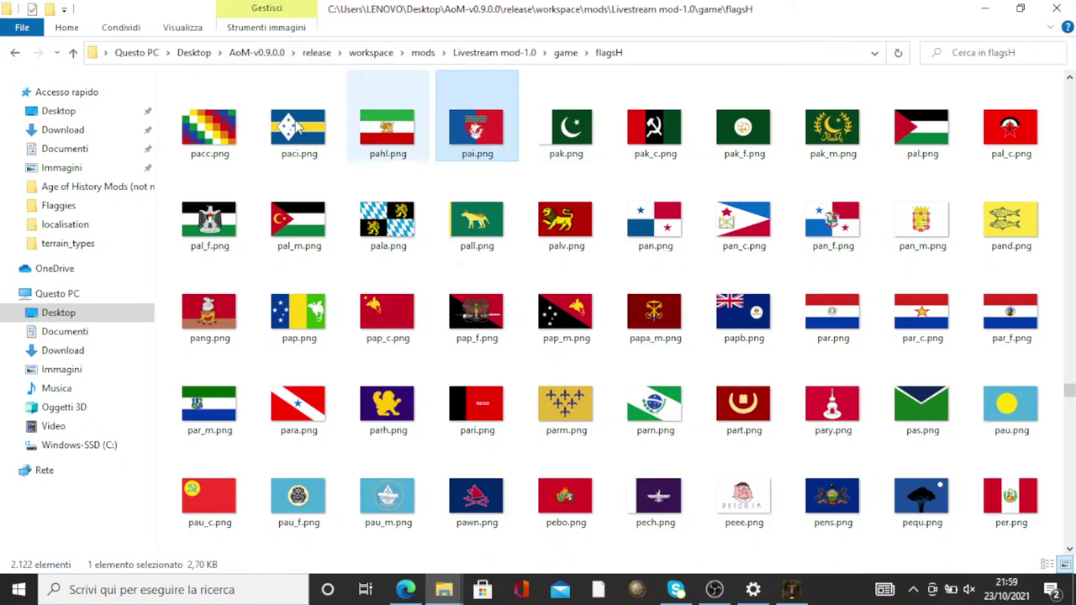
# Return to the Livestream mod-1.0 folder and launch AoC2.exe
pyautogui.click(15, 54)
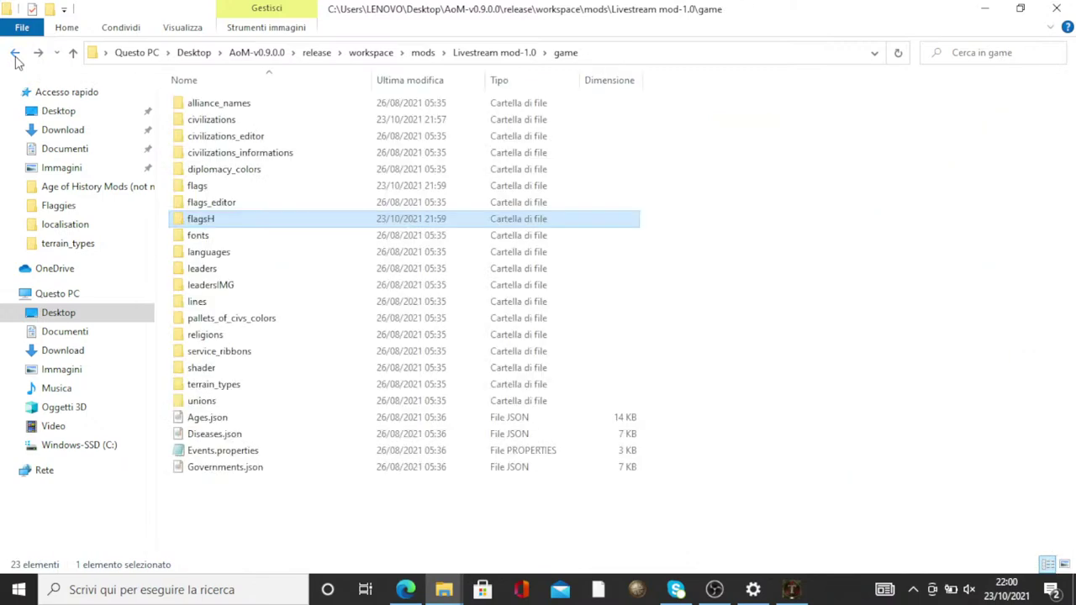
pyautogui.click(15, 55)
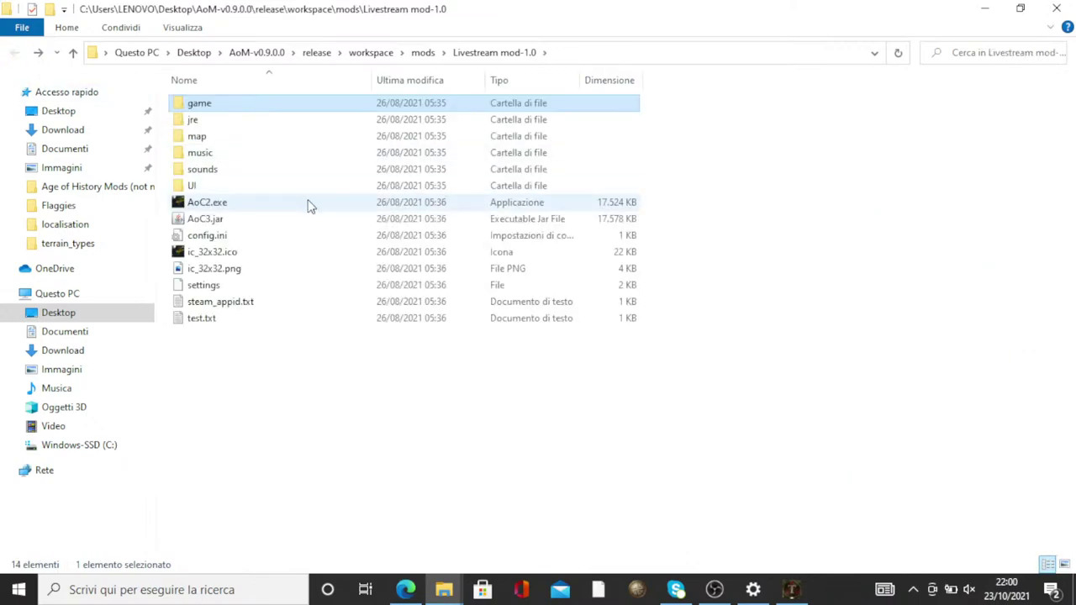
pyautogui.doubleClick(310, 204)
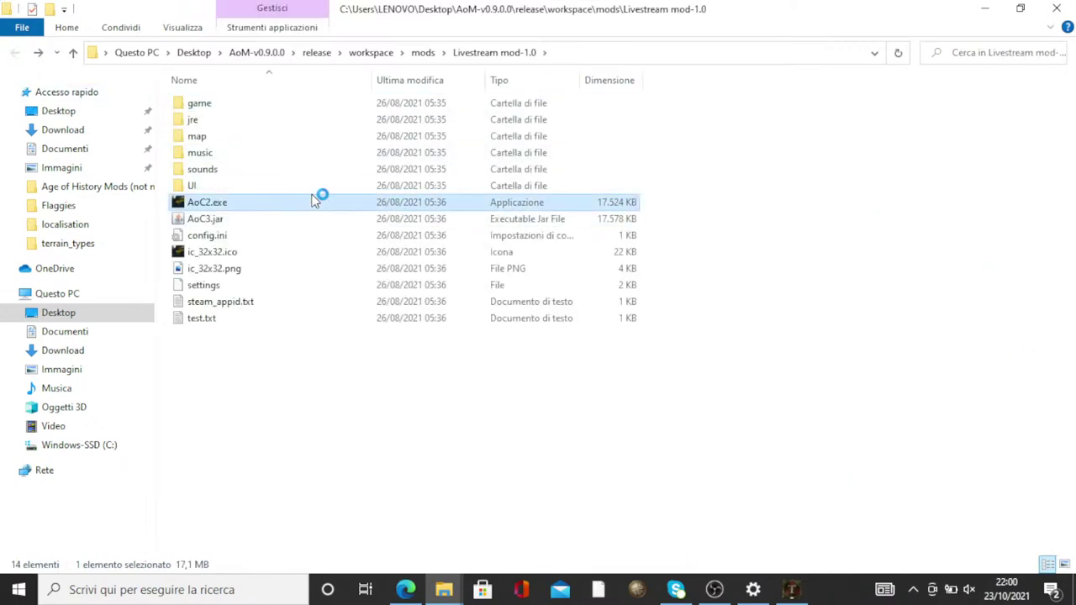
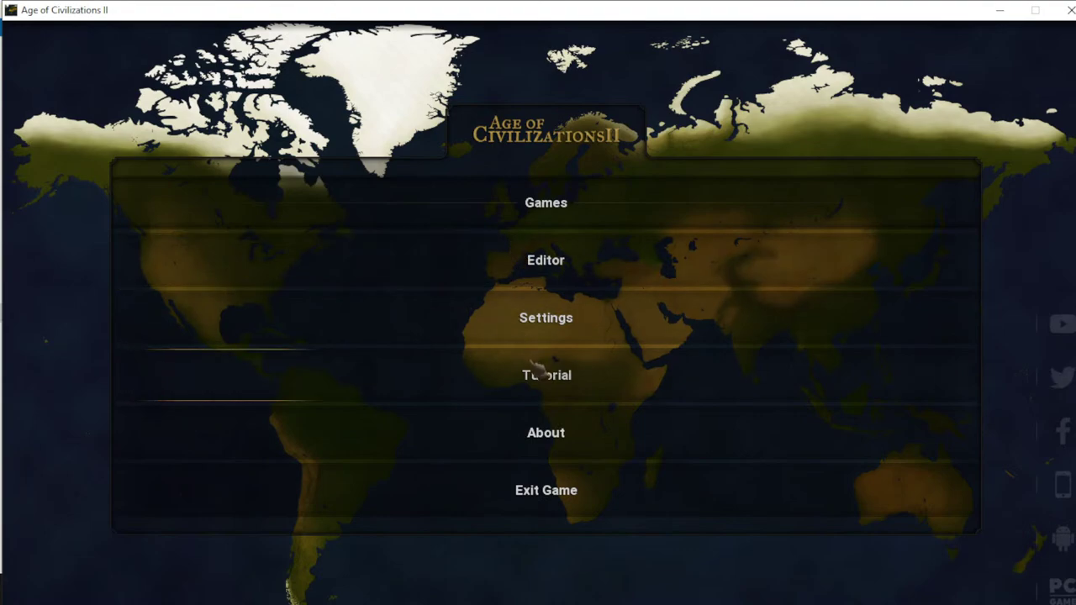
# Open the Game Civilizations list in the game's Game Editor
pyautogui.click(557, 271)
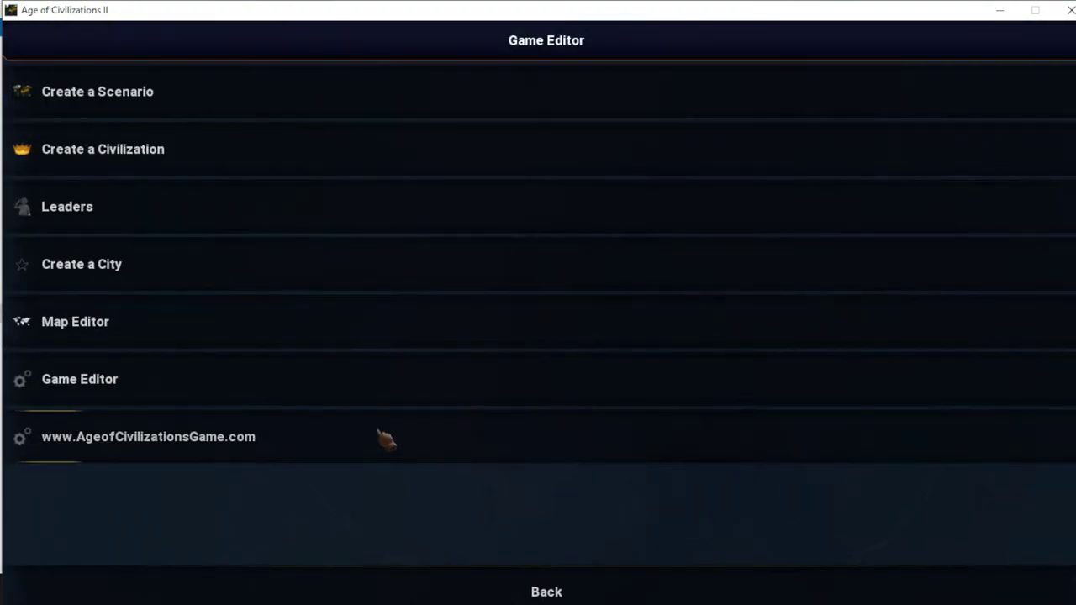
pyautogui.click(305, 377)
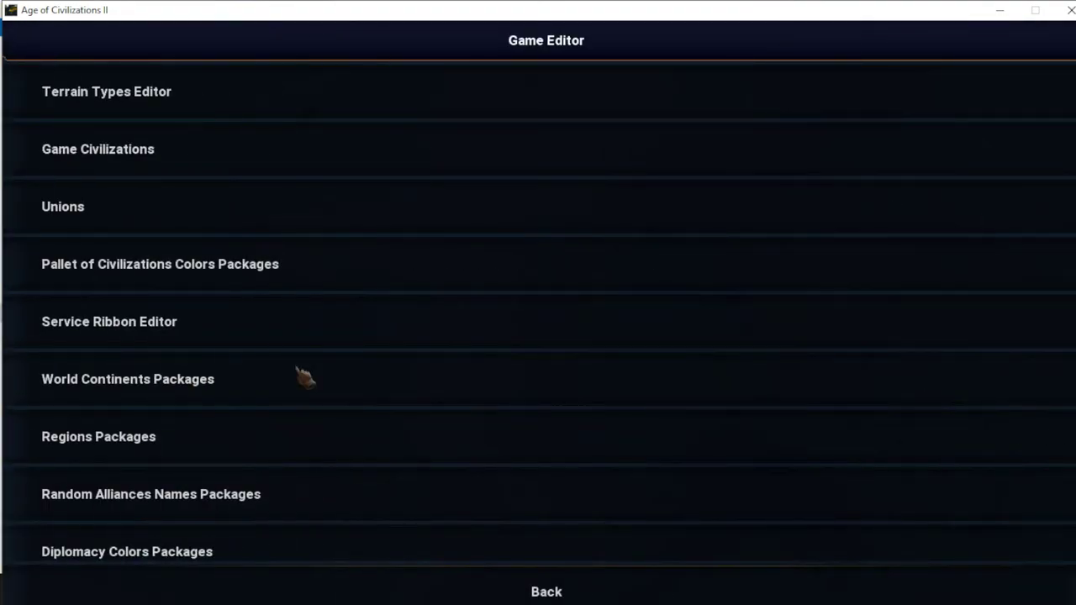
pyautogui.click(210, 163)
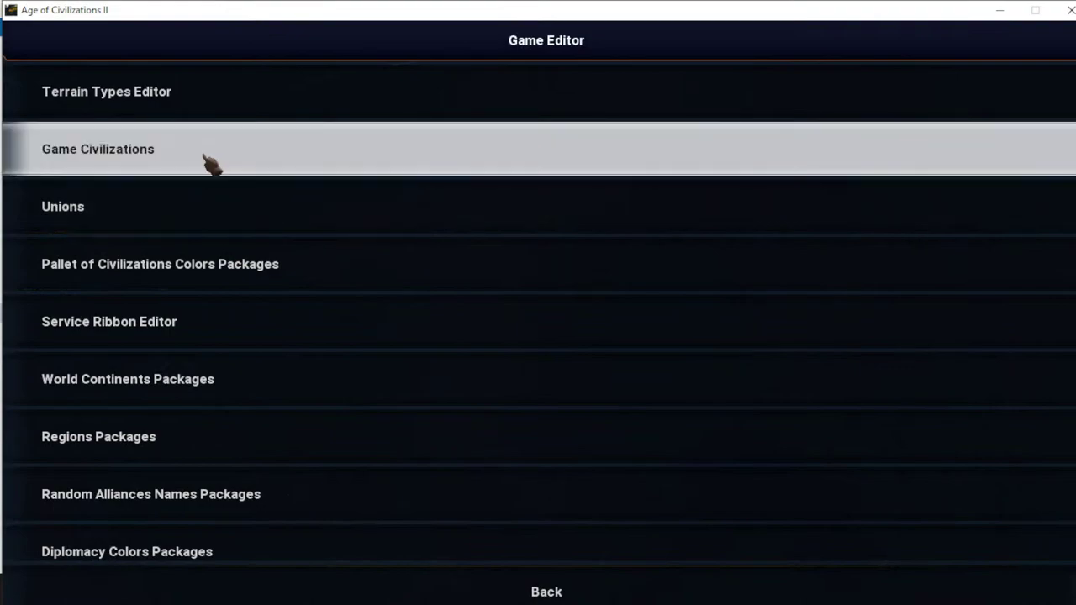
# Search the Game Civilizations list for pari
pyautogui.click(114, 90)
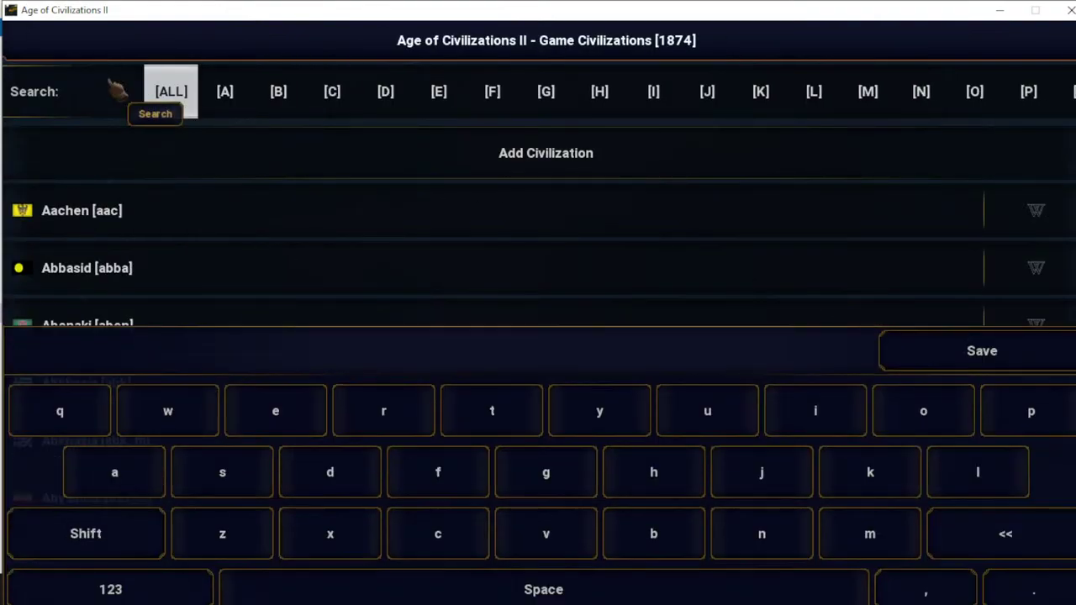
pyautogui.write('o')
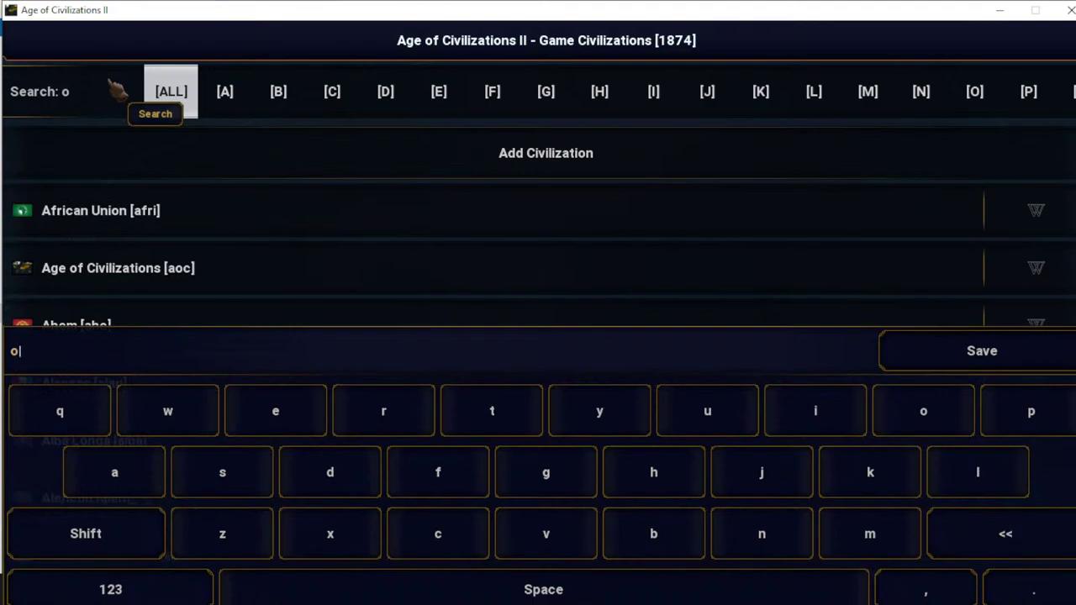
pyautogui.press('BackSpace')
pyautogui.write('pari')
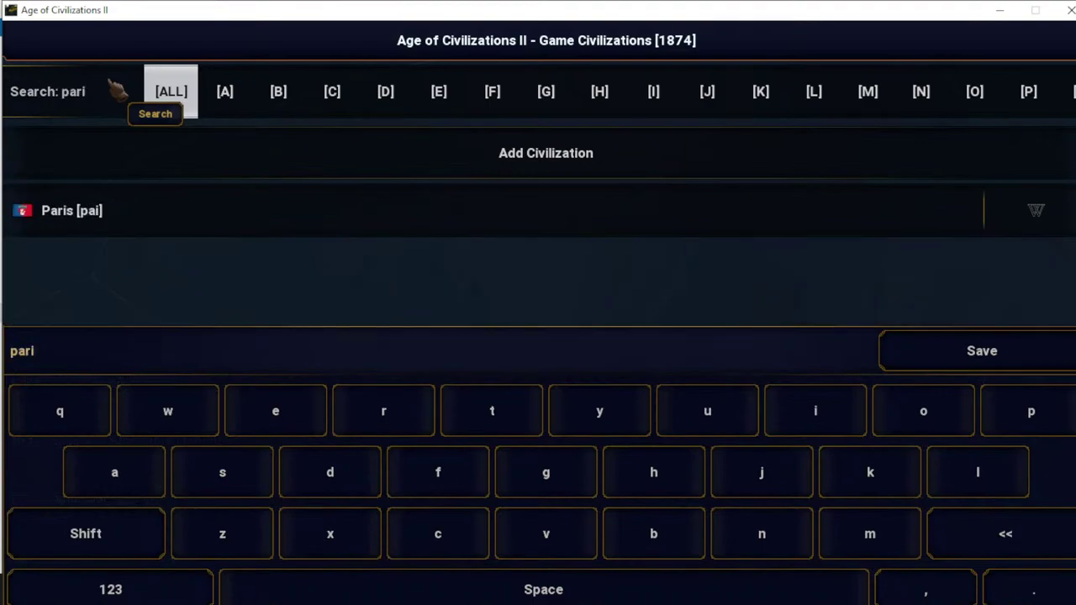
# Add a civilization with the tag pai to the game and save it
pyautogui.click(124, 230)
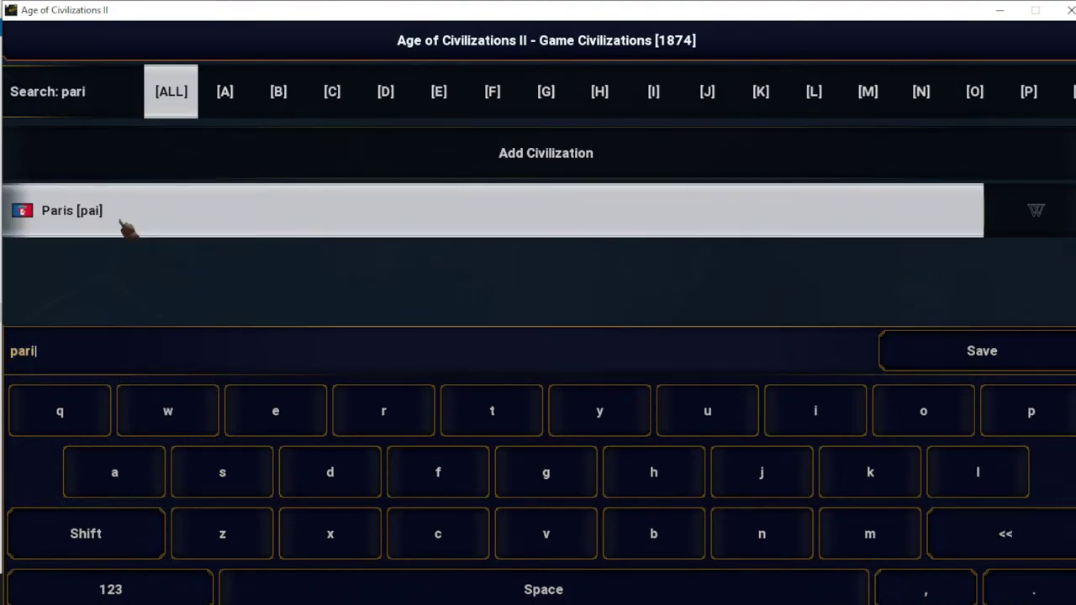
pyautogui.press('BackSpace')
pyautogui.press('BackSpace')
pyautogui.press('BackSpace')
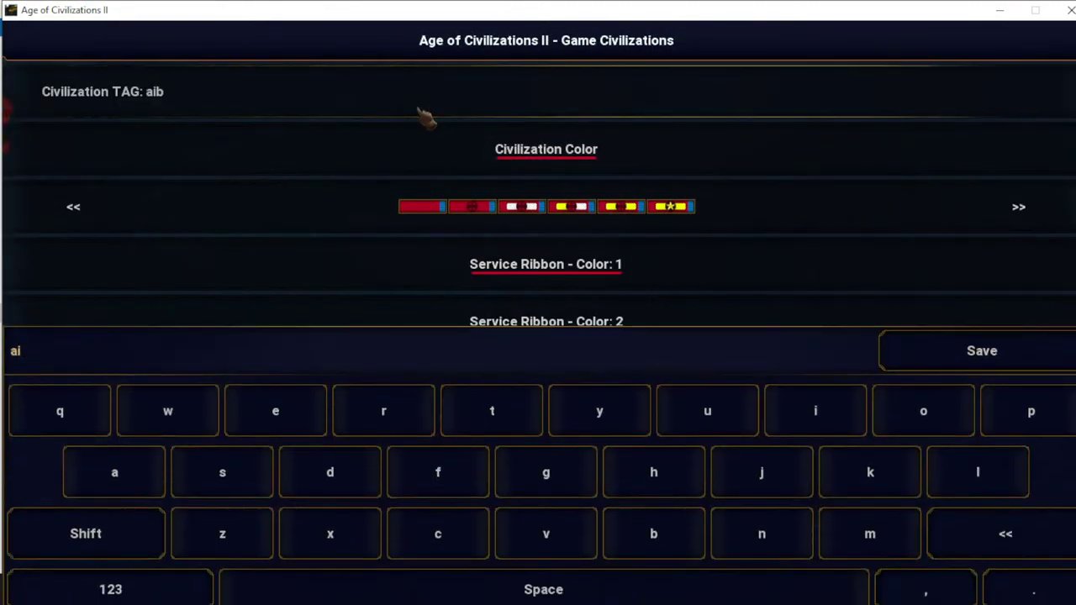
pyautogui.write('pa')
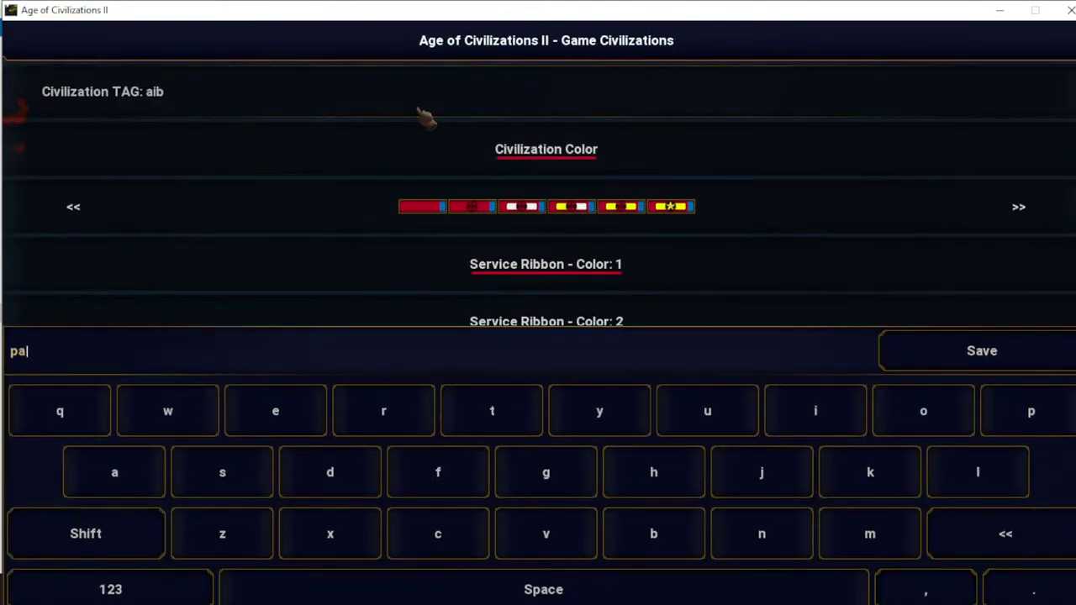
pyautogui.write('i')
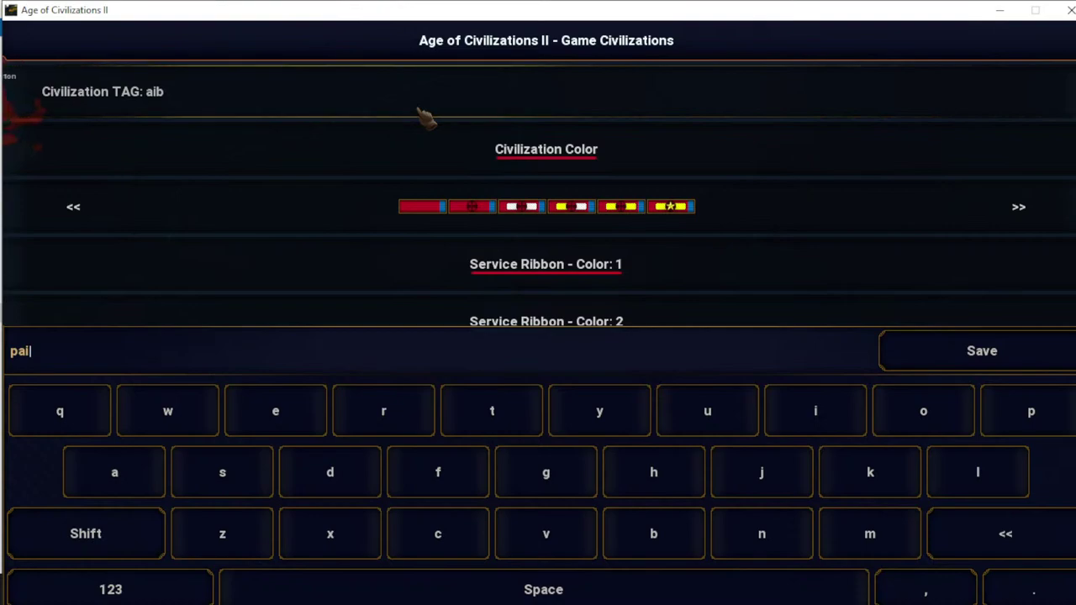
pyautogui.press('Return')
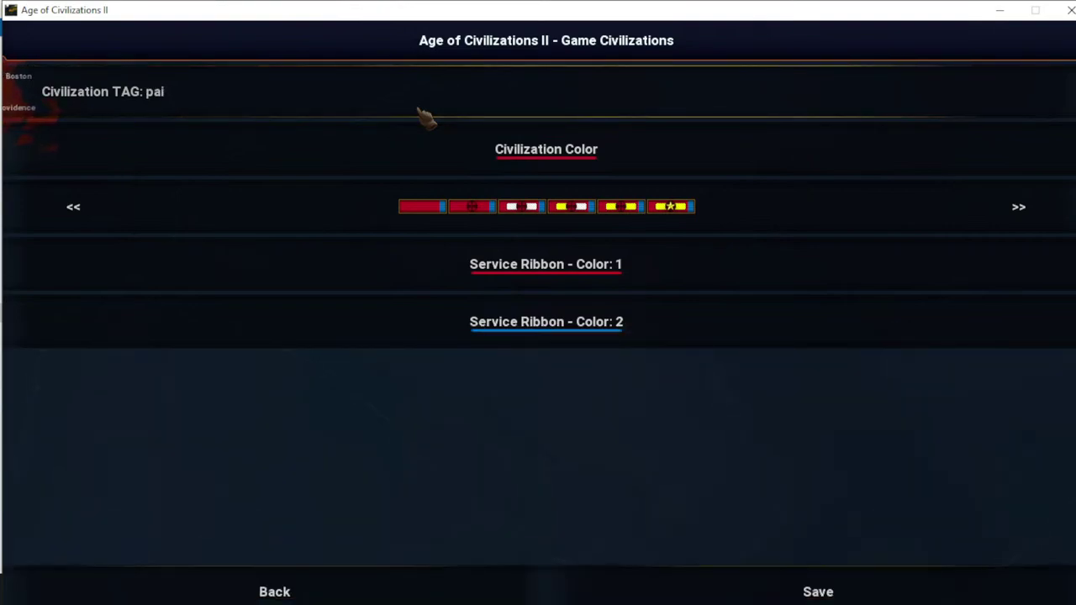
pyautogui.click(676, 581)
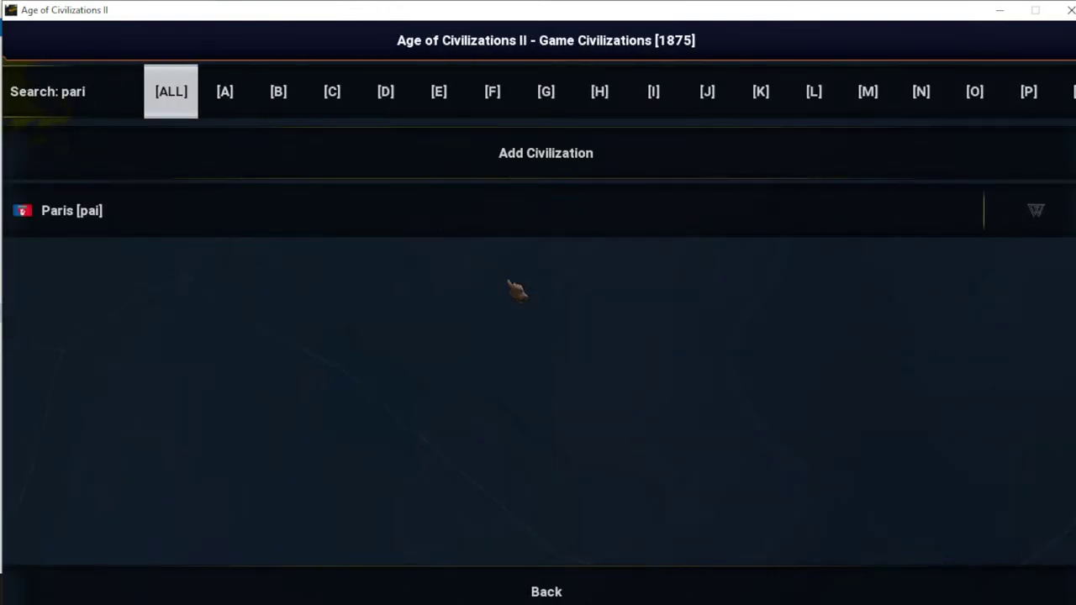
# Check the Wikipedia article linked to the Paris civilization, close it and leave the Game Civilizations editor
pyautogui.click(278, 202)
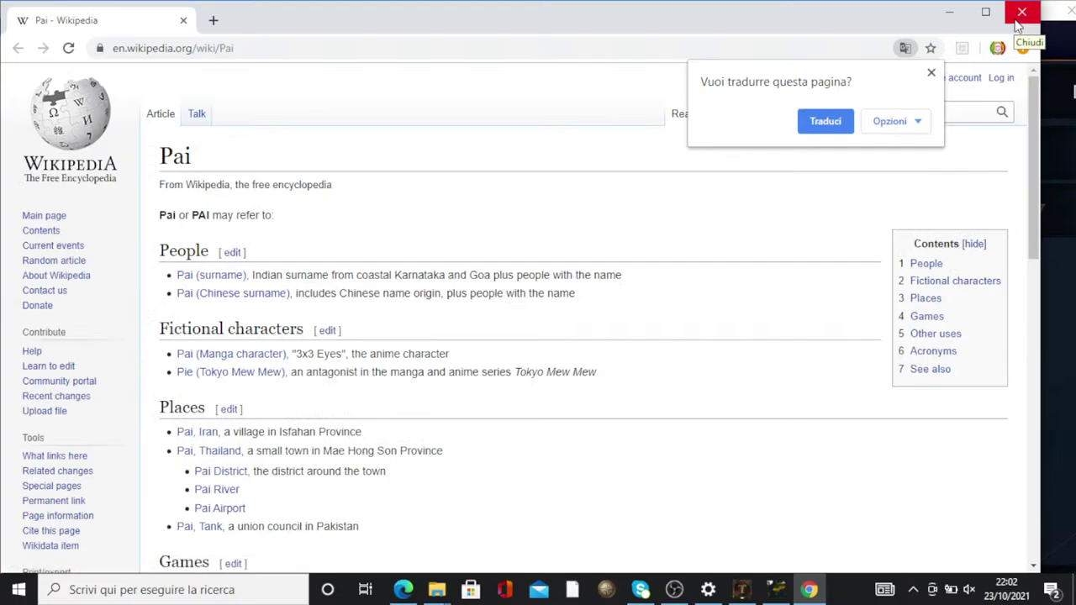
pyautogui.click(1016, 23)
pyautogui.click(716, 592)
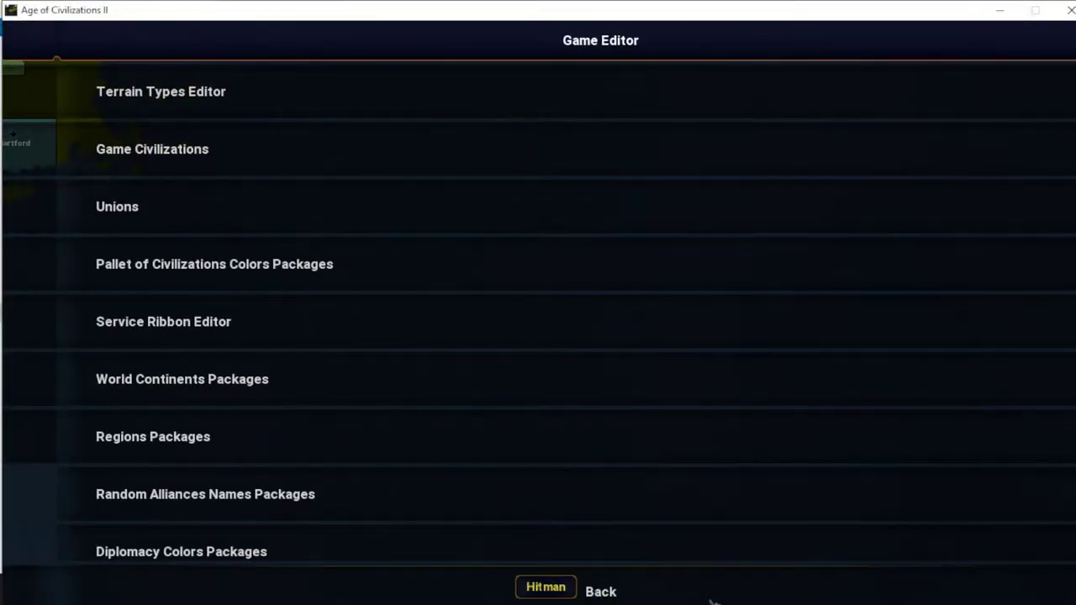
pyautogui.click(714, 599)
# Open a scenario's Manage Civilizations map and move France's capital to Bourges
pyautogui.click(348, 108)
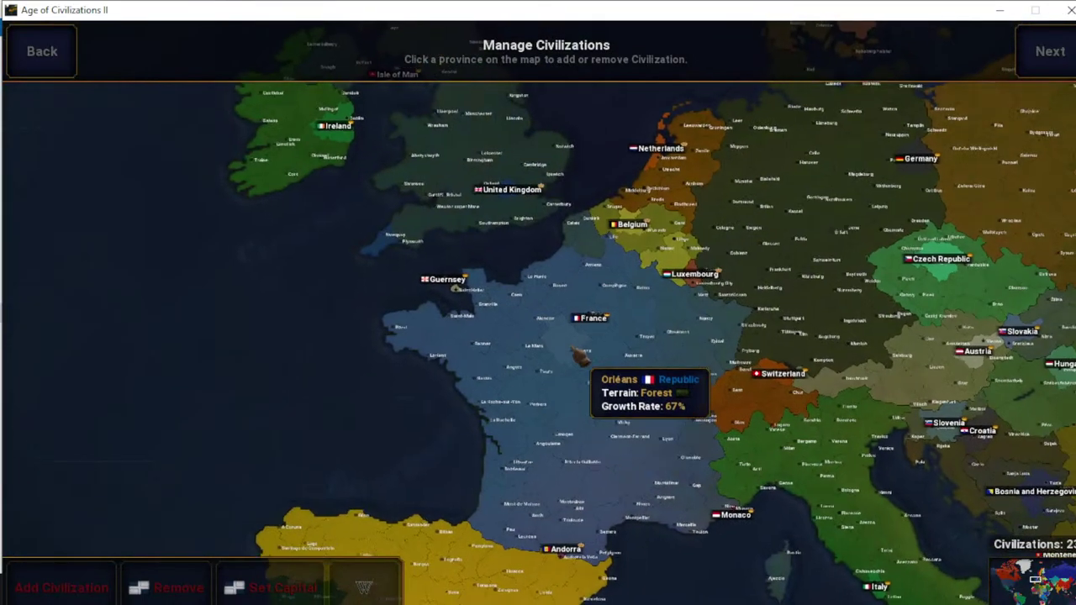
pyautogui.click(580, 357)
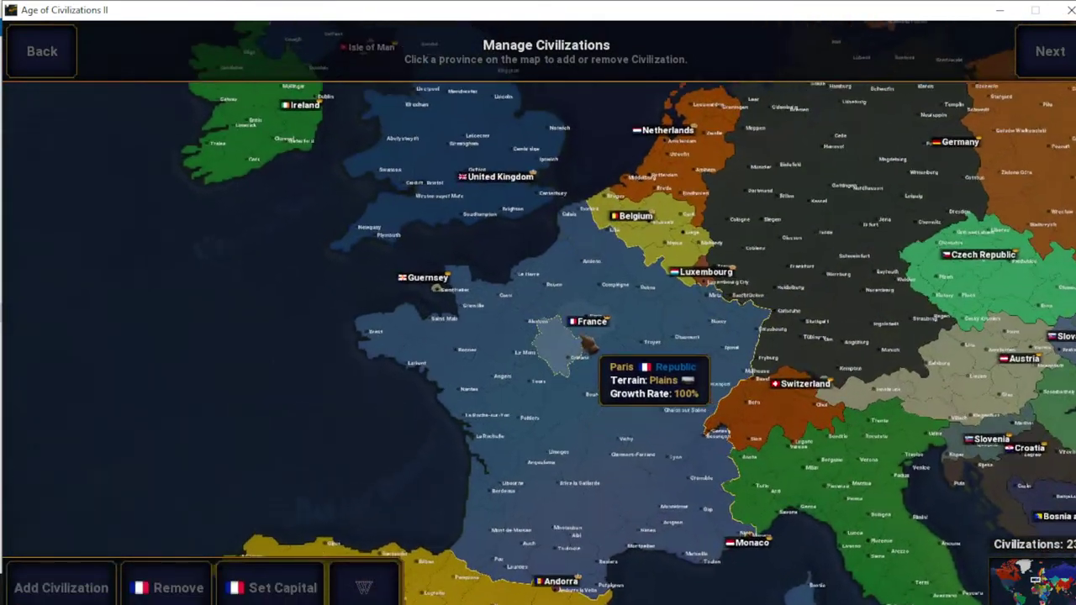
pyautogui.click(302, 588)
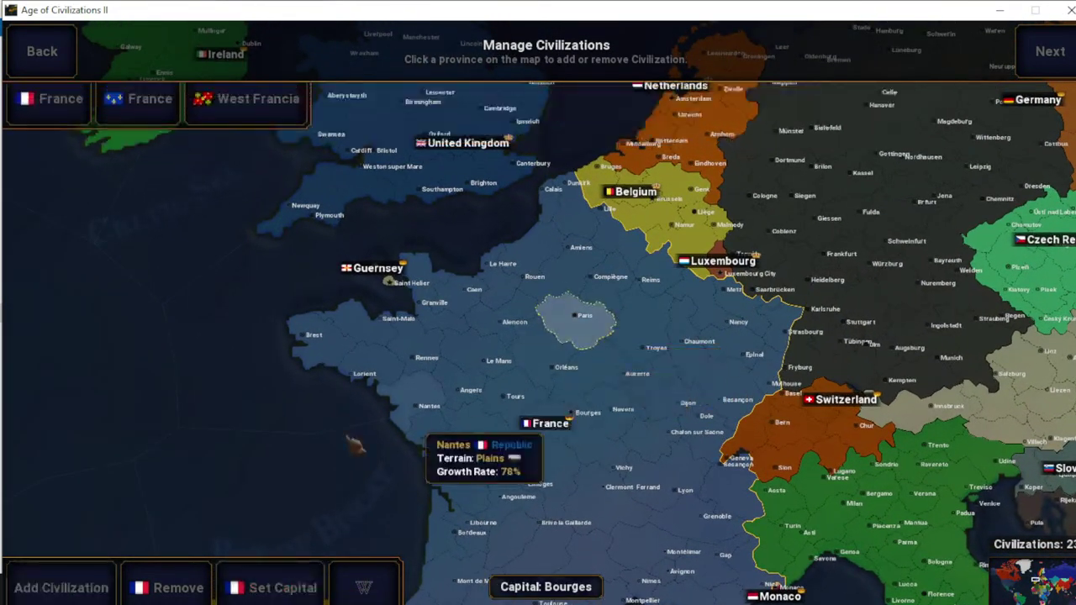
# Add the Paris civilization on the Paris province with the City State government
pyautogui.click(57, 588)
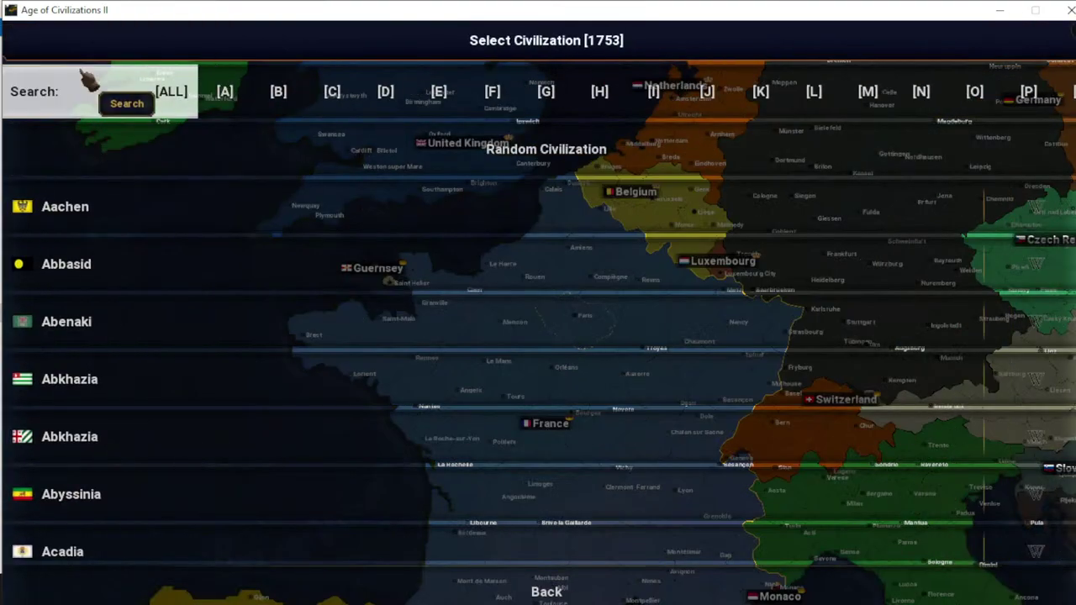
pyautogui.click(88, 84)
pyautogui.write('pari')
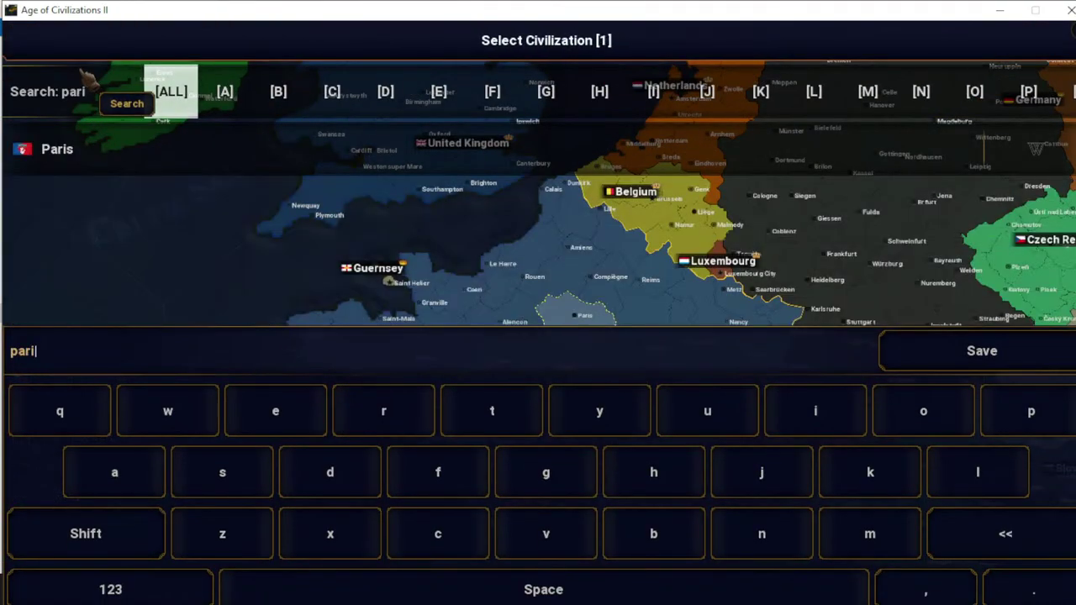
pyautogui.click(67, 149)
pyautogui.scroll(1, 470, 252)
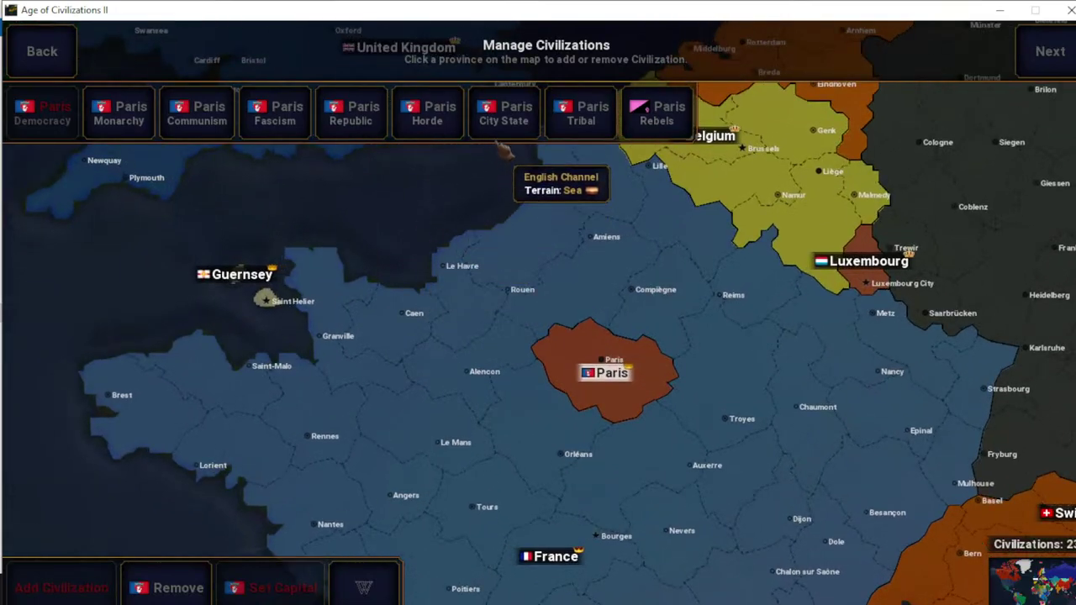
pyautogui.click(504, 114)
pyautogui.scroll(3, 619, 317)
pyautogui.scroll(-5, 721, 406)
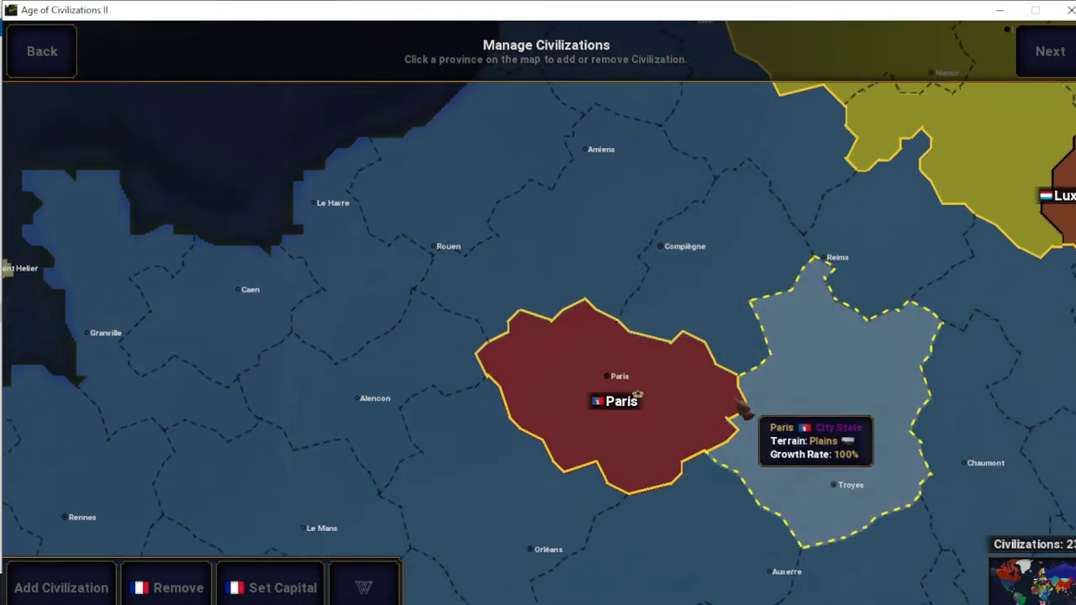
pyautogui.scroll(-6, 732, 344)
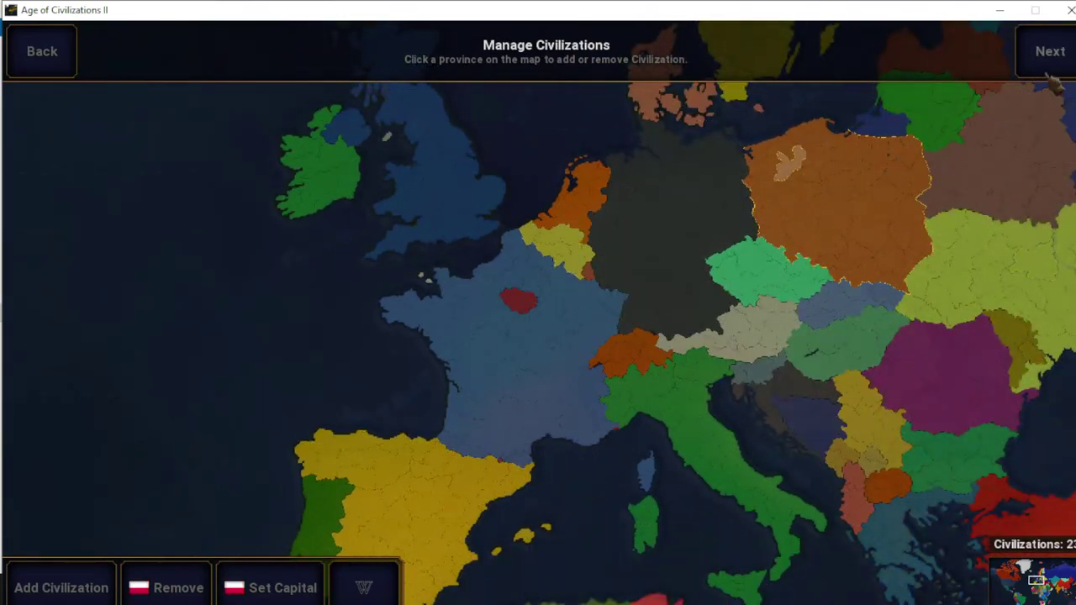
# Continue past the province assignment stage without assigning provinces and save the scenario
pyautogui.click(1050, 52)
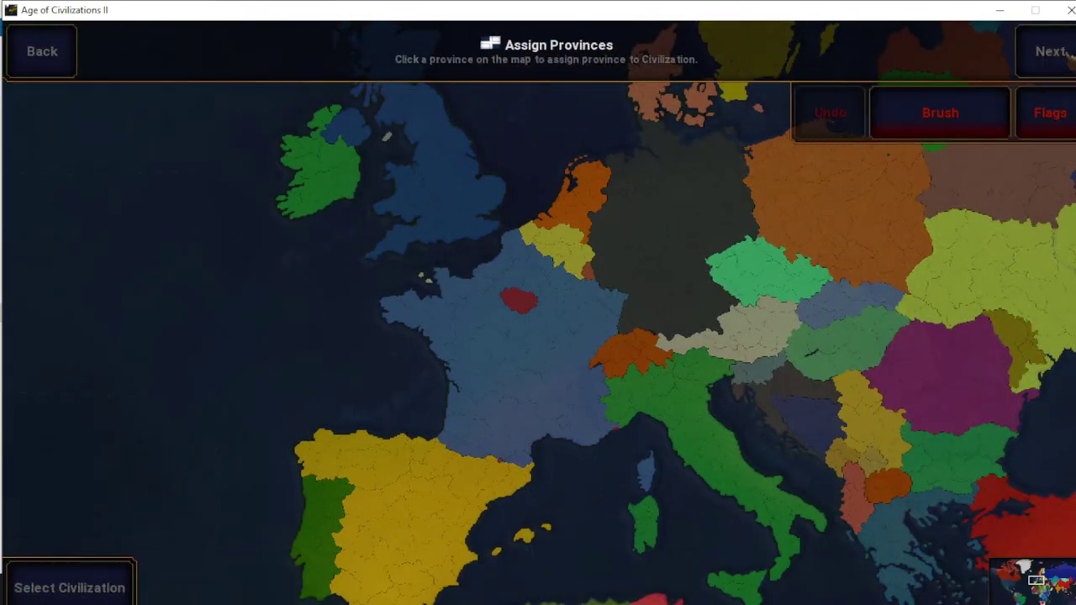
pyautogui.click(1050, 51)
pyautogui.click(1050, 52)
pyautogui.click(348, 358)
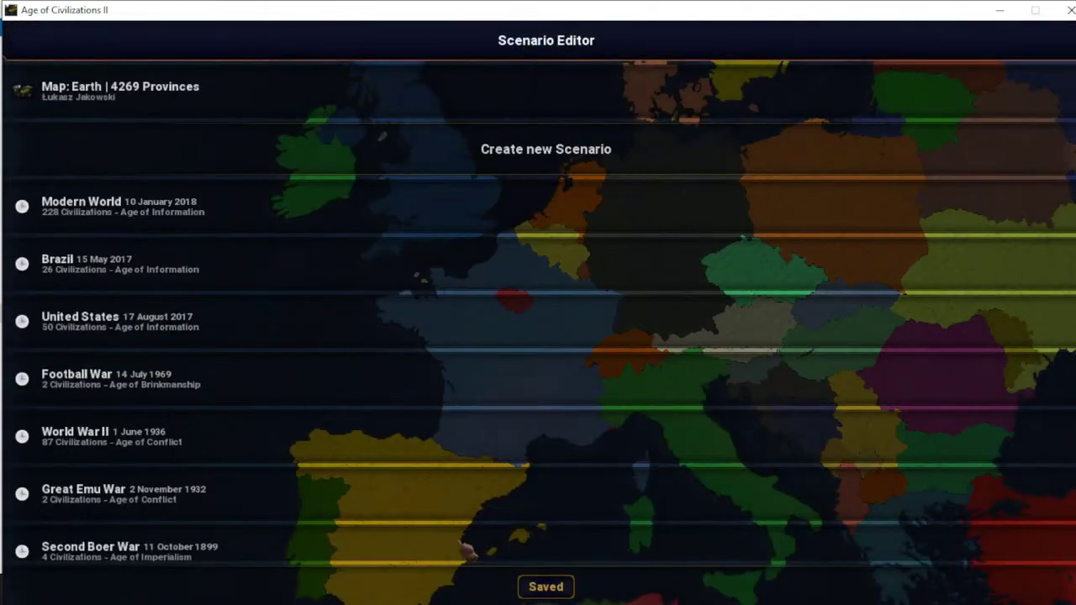
# Leave the Scenario Editor for the main menu and exit the game
pyautogui.click(545, 582)
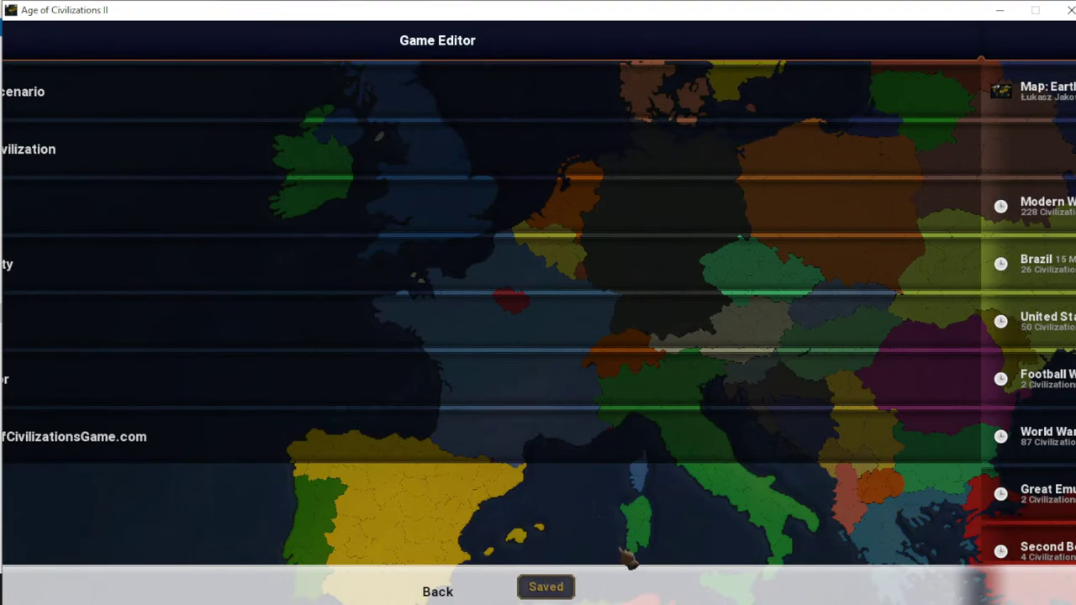
pyautogui.press('Escape')
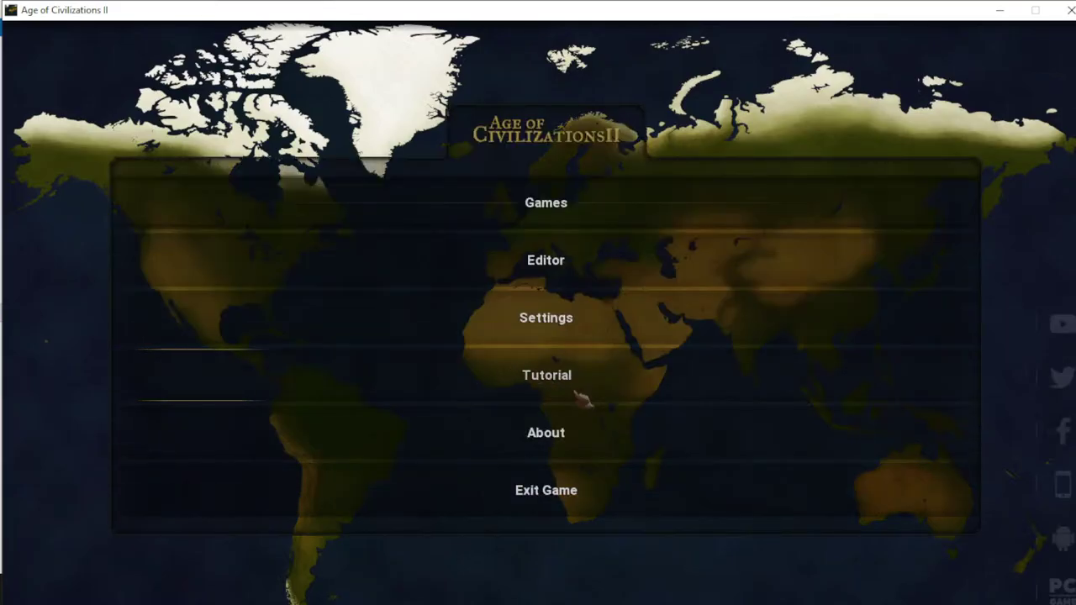
pyautogui.click(614, 491)
pyautogui.click(405, 357)
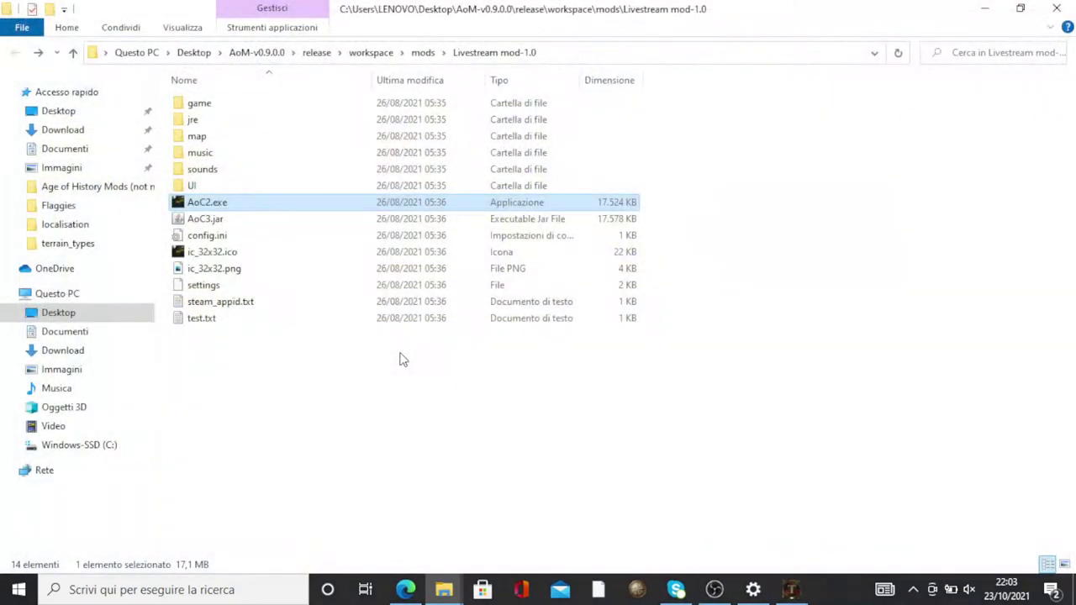
# Open Ages.json from the mod's game folder in Notepad (Blocco note)
pyautogui.doubleClick(249, 104)
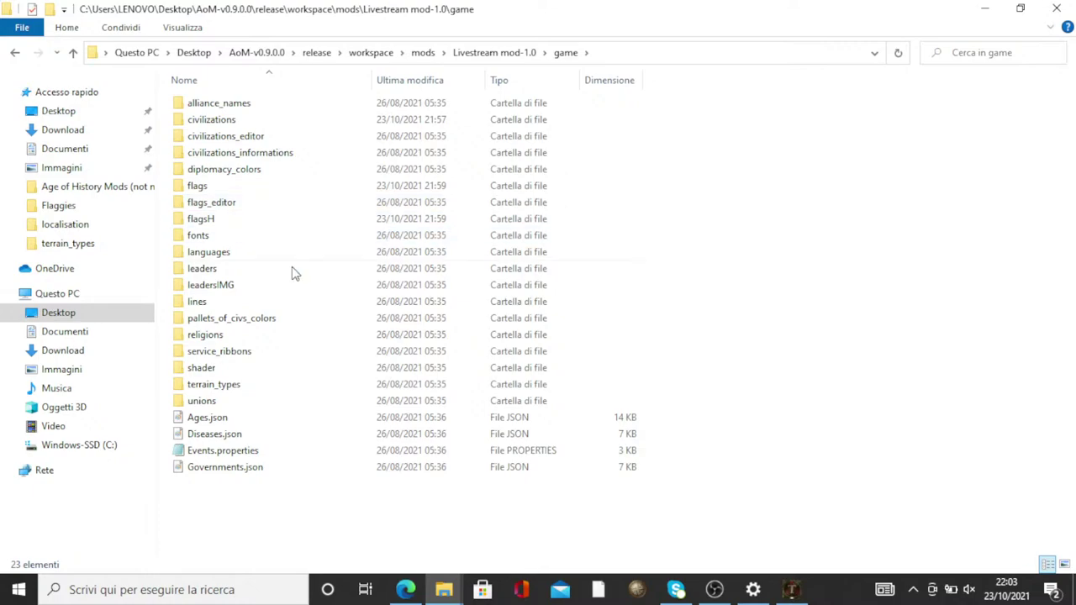
pyautogui.click(240, 420)
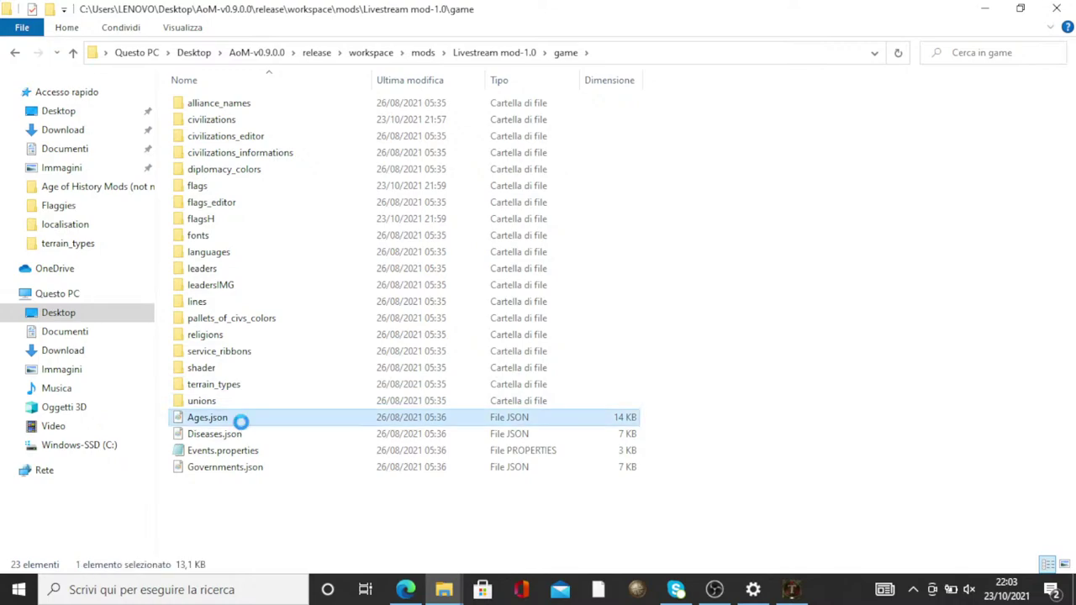
pyautogui.rightClick(241, 420)
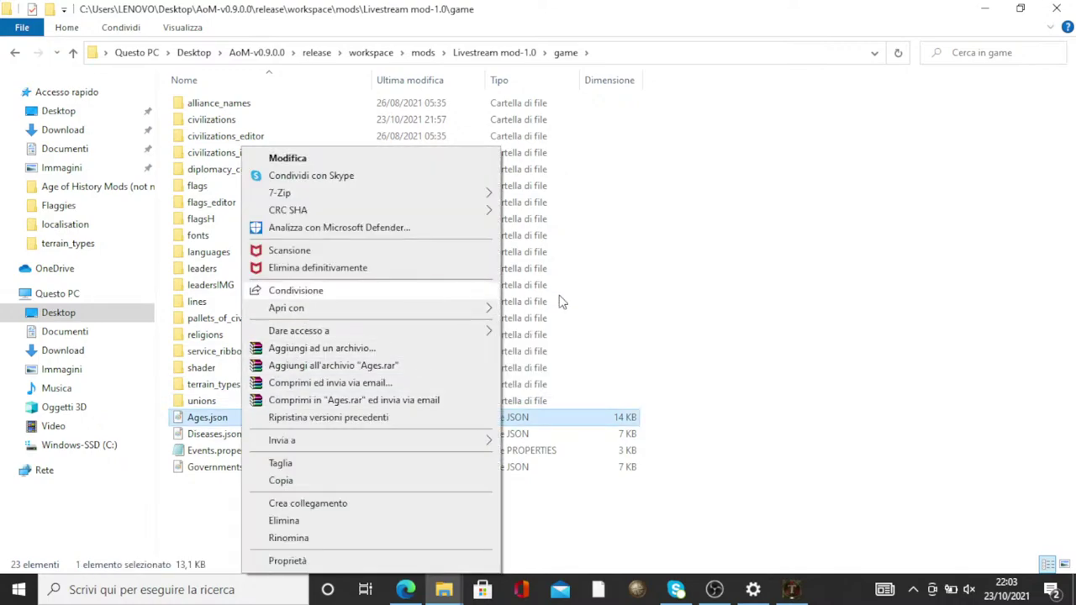
pyautogui.moveTo(342, 313)
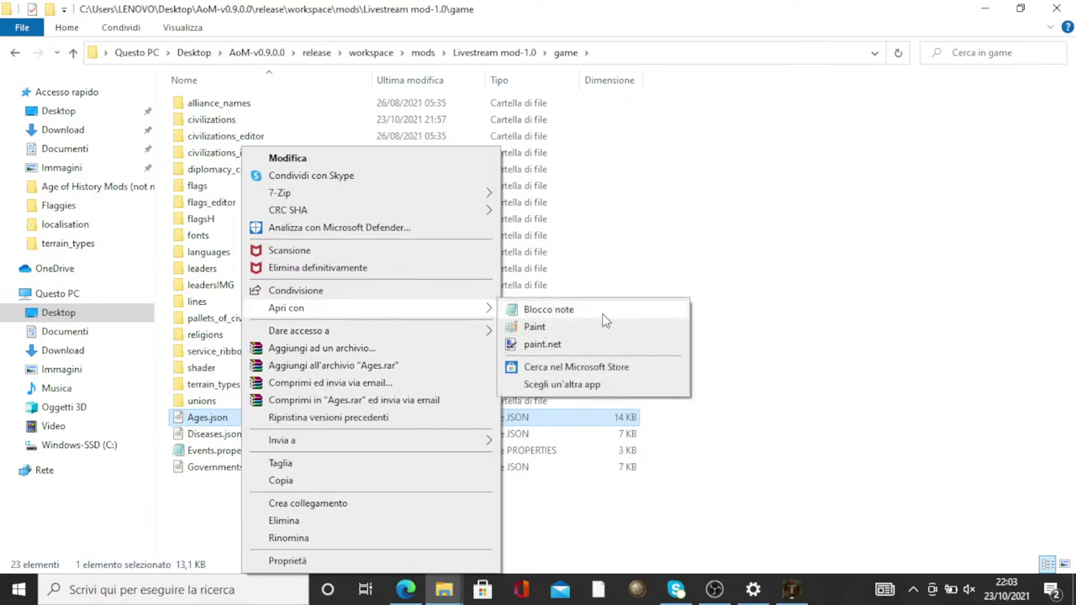
pyautogui.click(605, 310)
# Maximize the Ages.json window and look through the age entries from the first age down to AgeofTomorrow
pyautogui.scroll(-11, 434, 328)
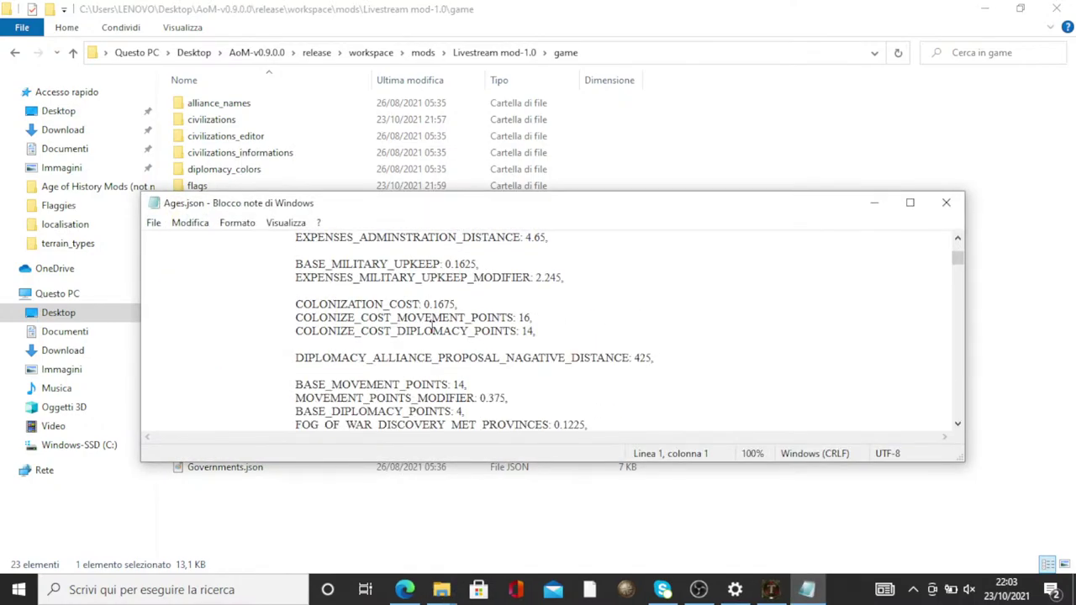
pyautogui.click(910, 205)
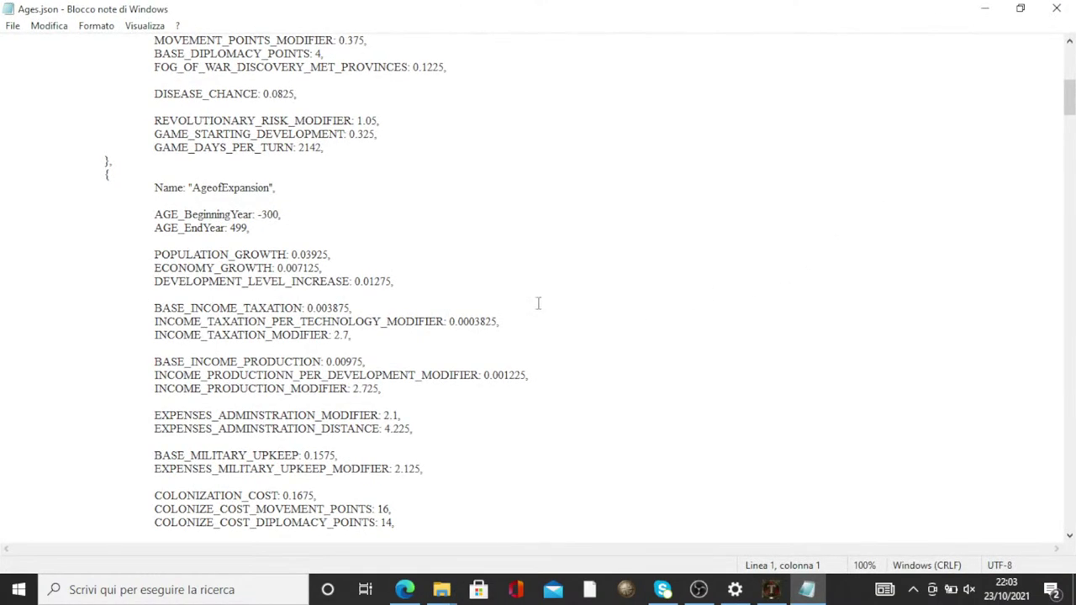
pyautogui.scroll(-6, 538, 303)
pyautogui.scroll(-12, 522, 303)
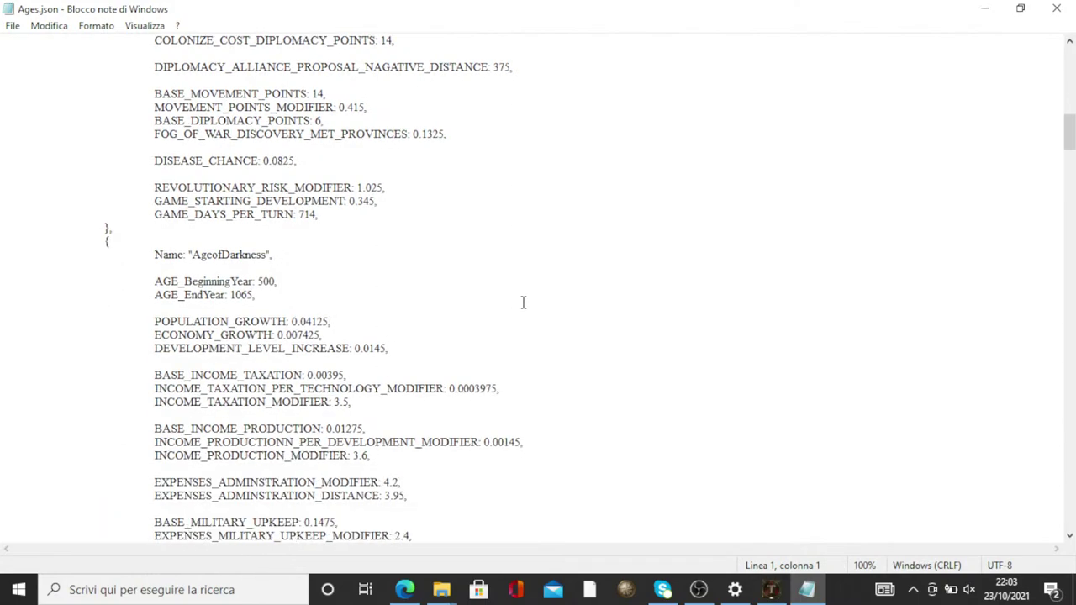
pyautogui.scroll(-20, 521, 303)
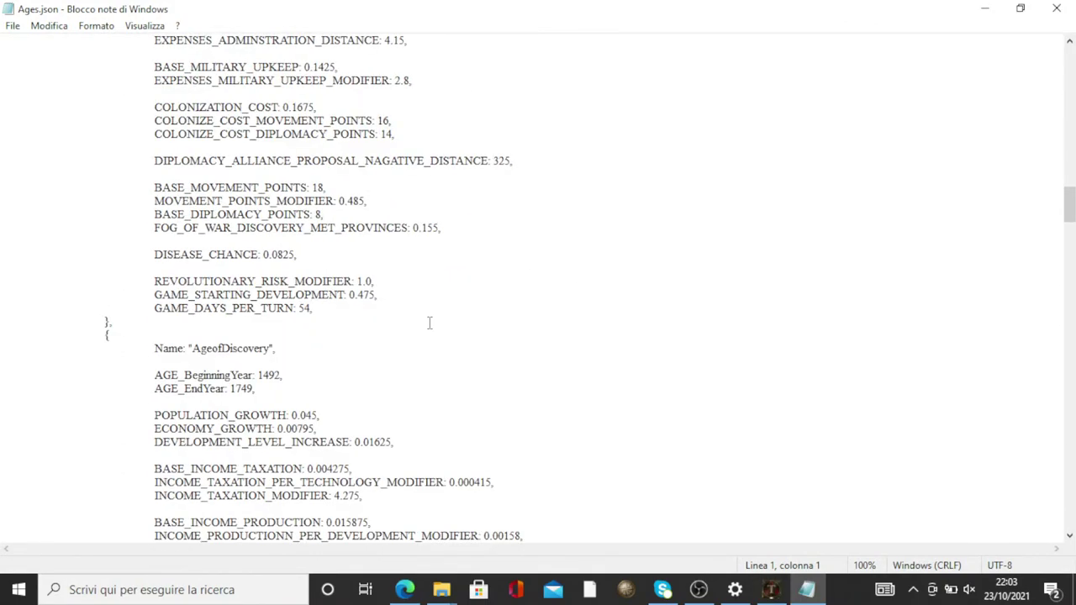
pyautogui.scroll(-19, 421, 309)
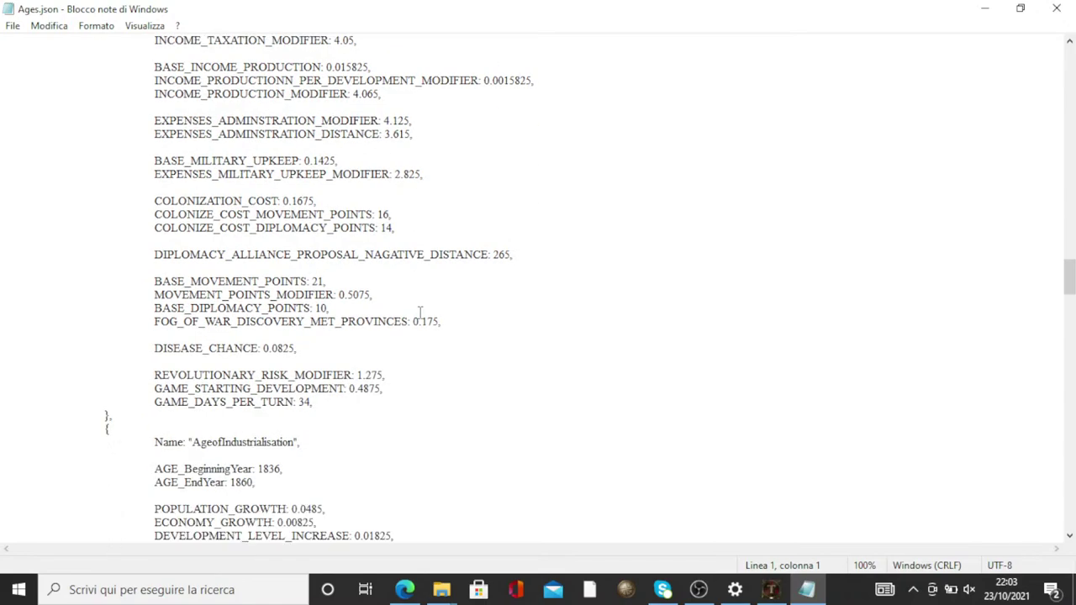
pyautogui.scroll(-20, 411, 283)
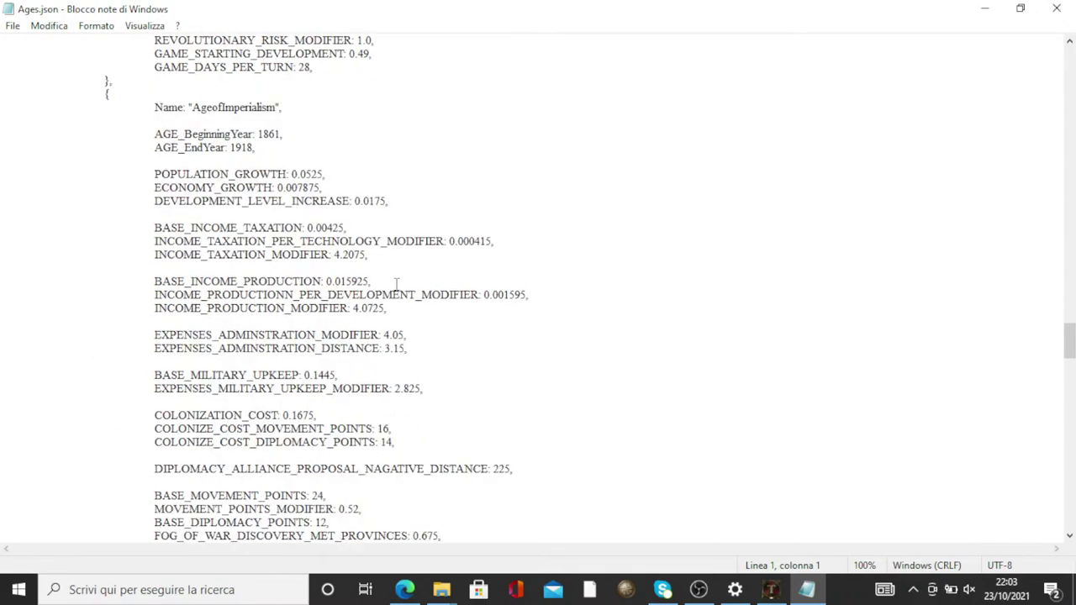
pyautogui.scroll(-20, 393, 285)
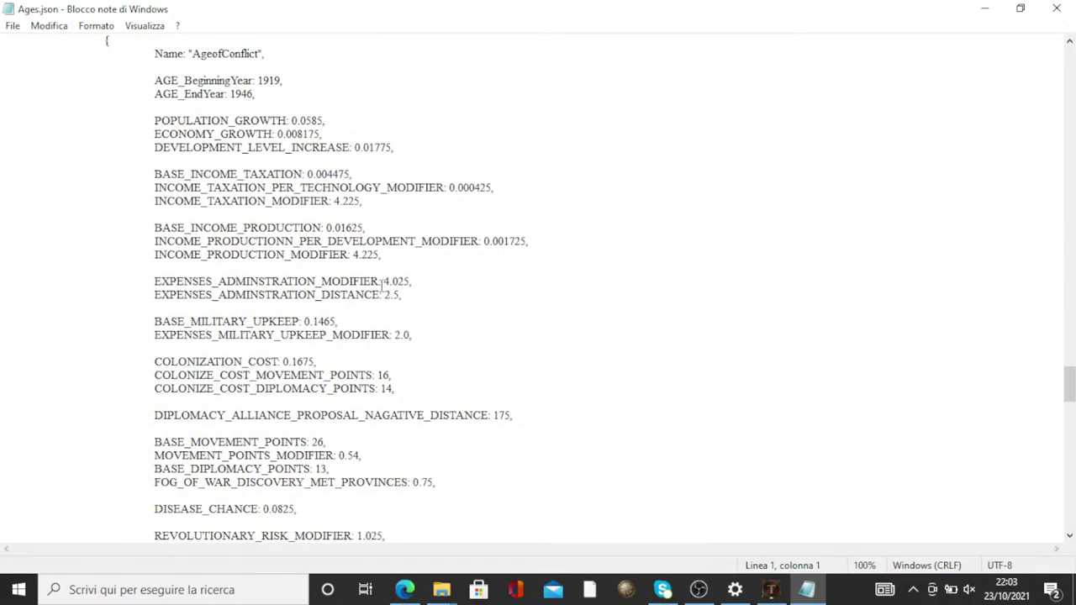
pyautogui.scroll(-20, 378, 283)
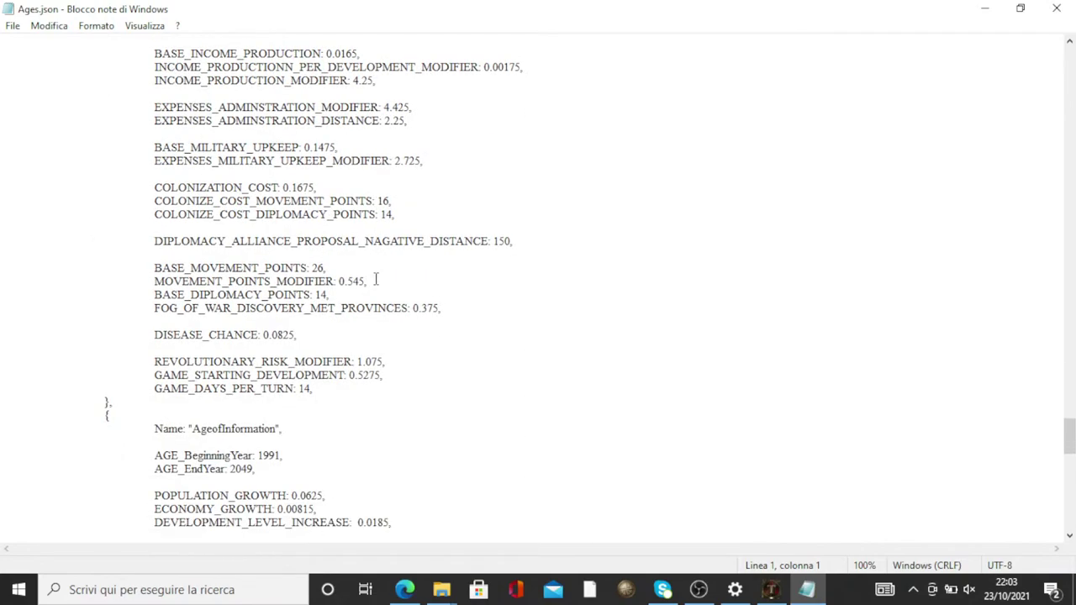
pyautogui.scroll(-17, 375, 276)
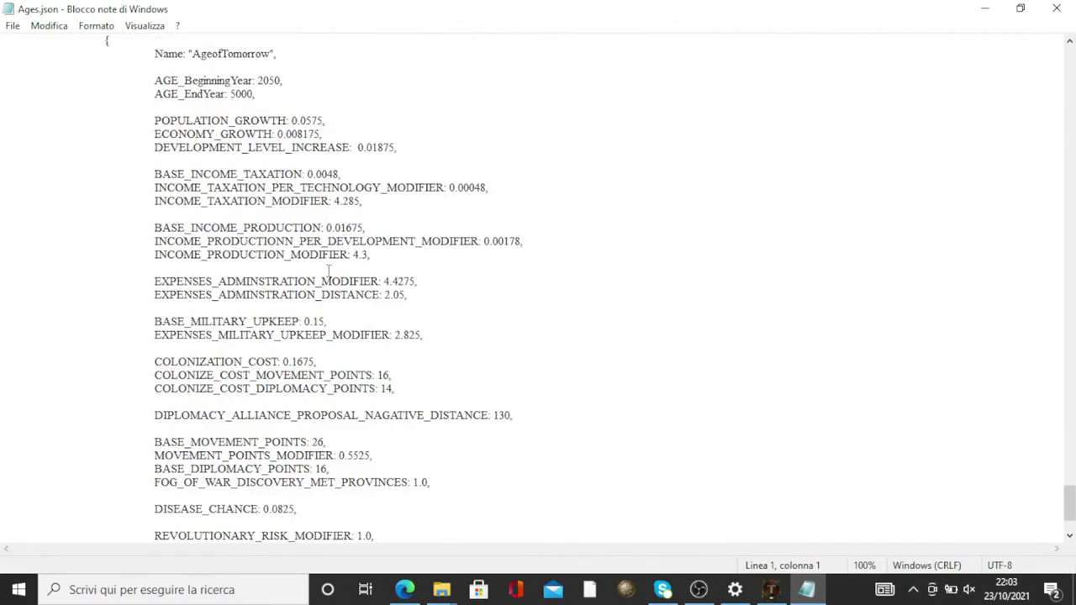
pyautogui.scroll(12, 390, 264)
pyautogui.scroll(15, 390, 264)
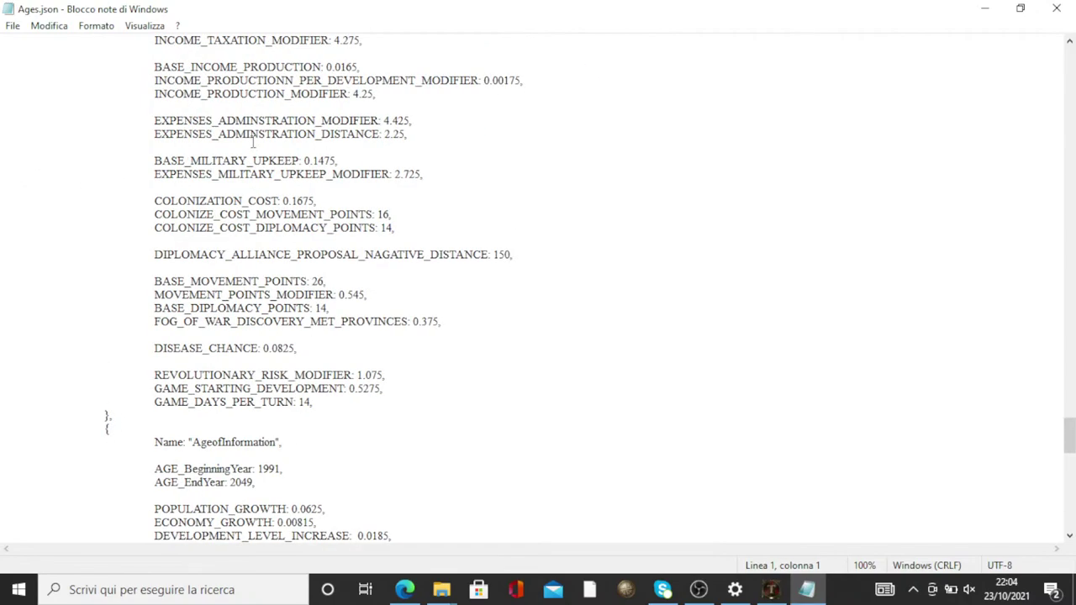
pyautogui.scroll(-7, 253, 157)
pyautogui.scroll(11, 253, 157)
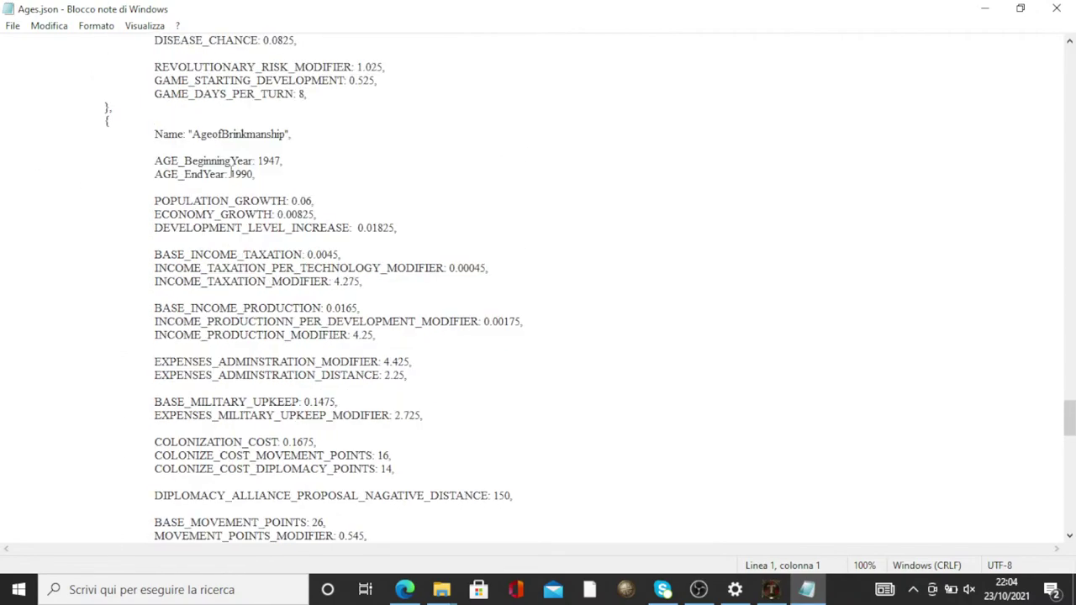
pyautogui.scroll(-11, 232, 163)
pyautogui.scroll(-17, 232, 164)
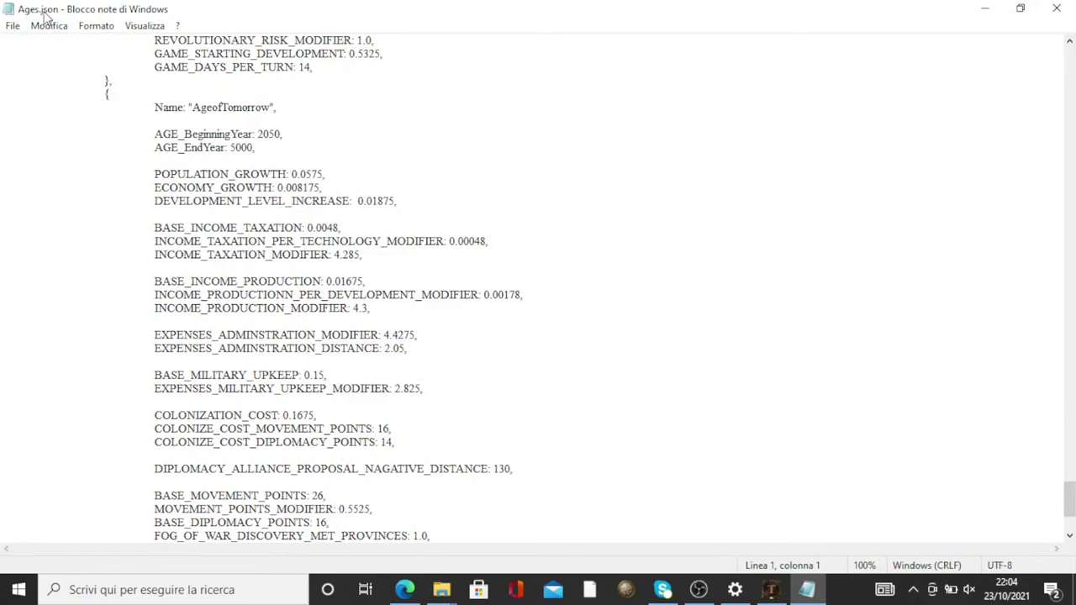
# Review the age names and their beginning and end years backwards from AgeofTomorrow to AgeofRevolution
pyautogui.scroll(12, 331, 221)
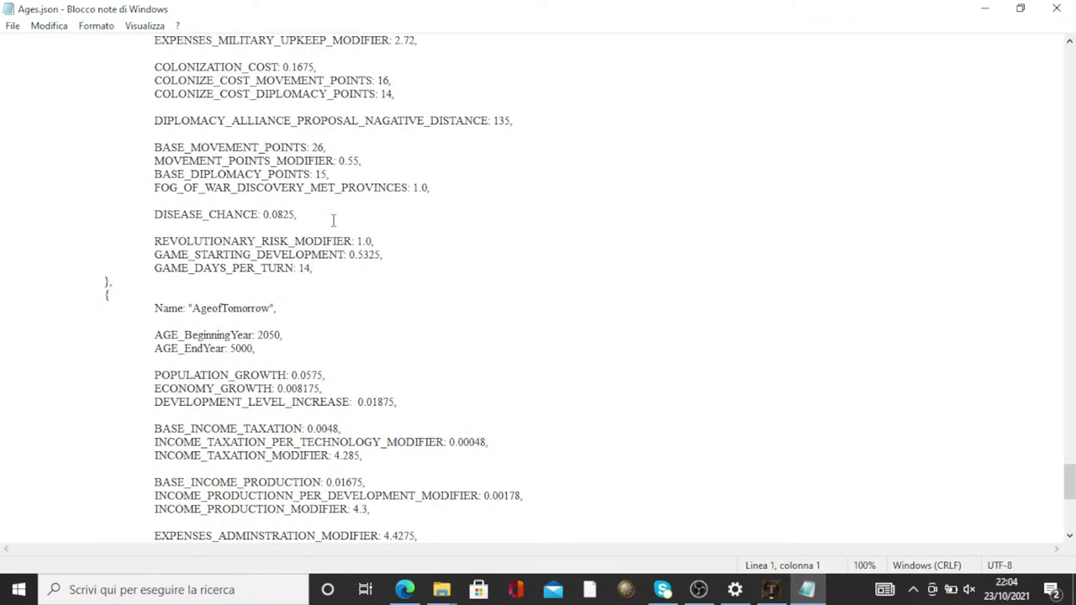
pyautogui.scroll(12, 317, 174)
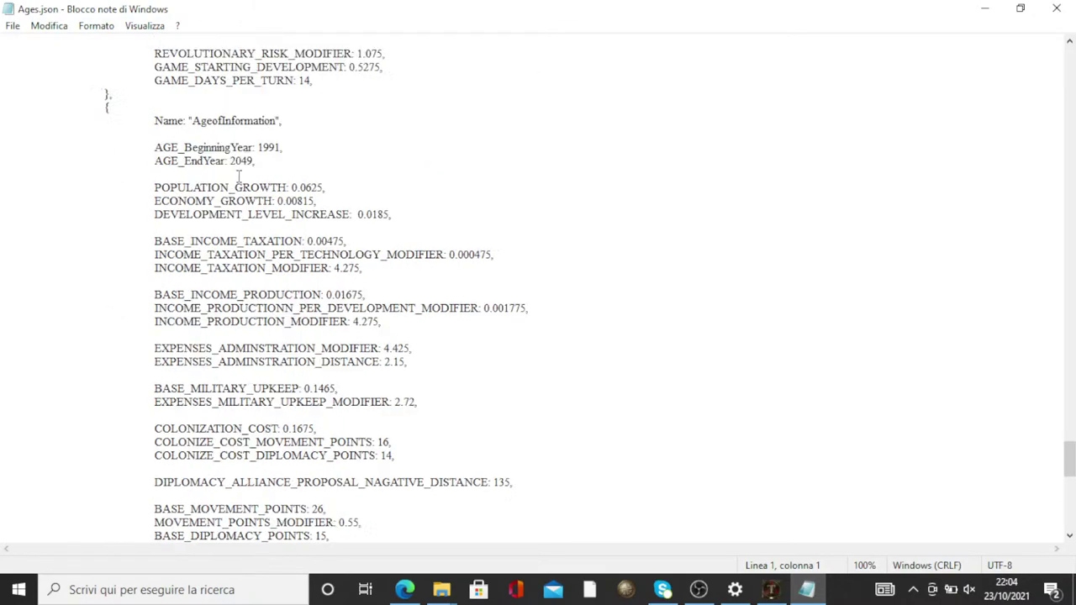
pyautogui.scroll(13, 290, 167)
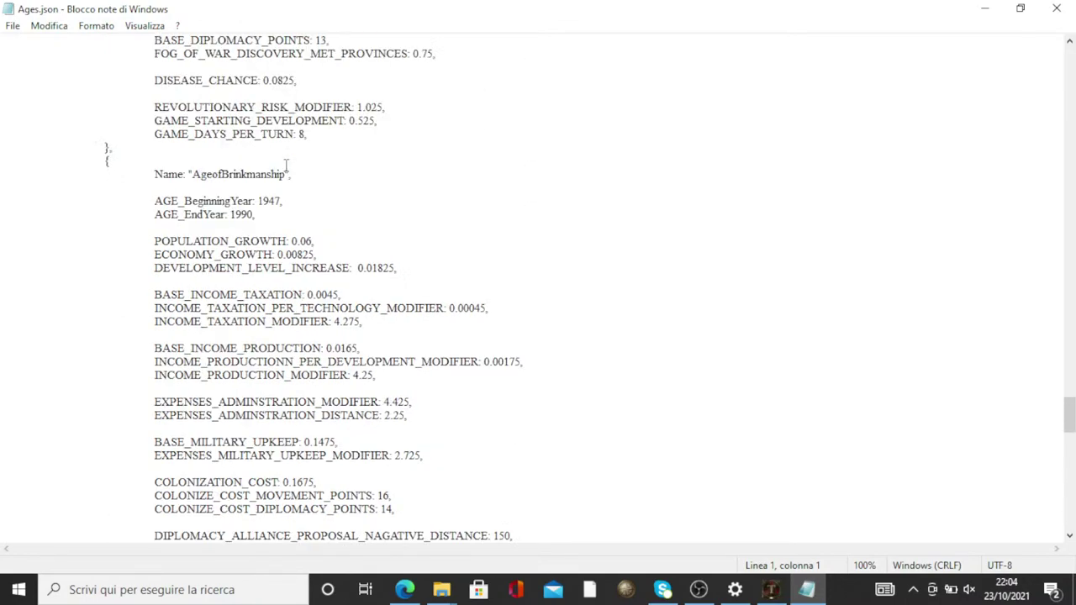
pyautogui.scroll(19, 291, 141)
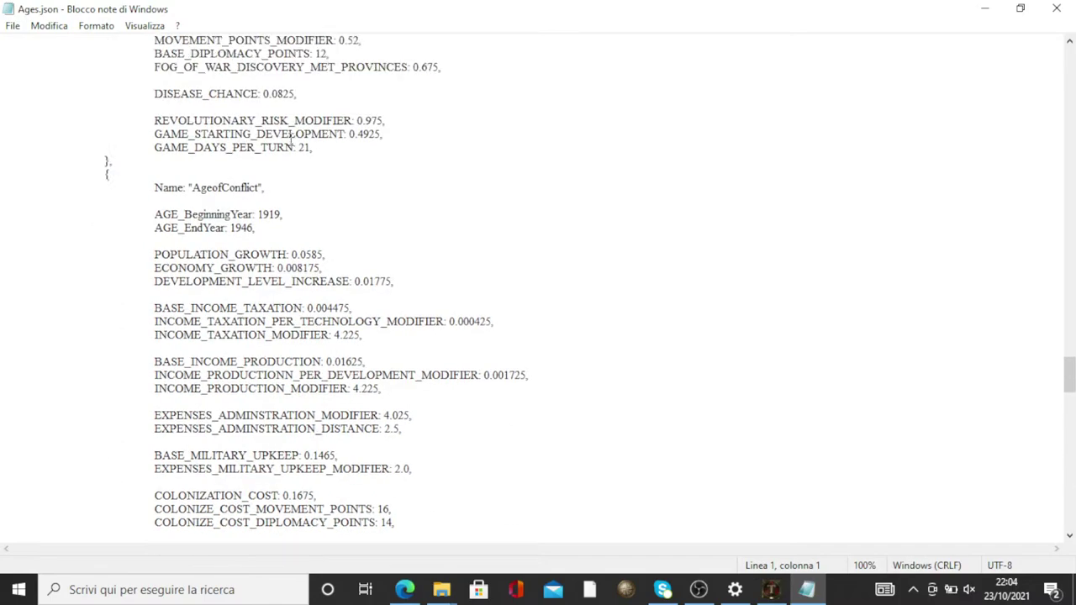
pyautogui.scroll(12, 248, 212)
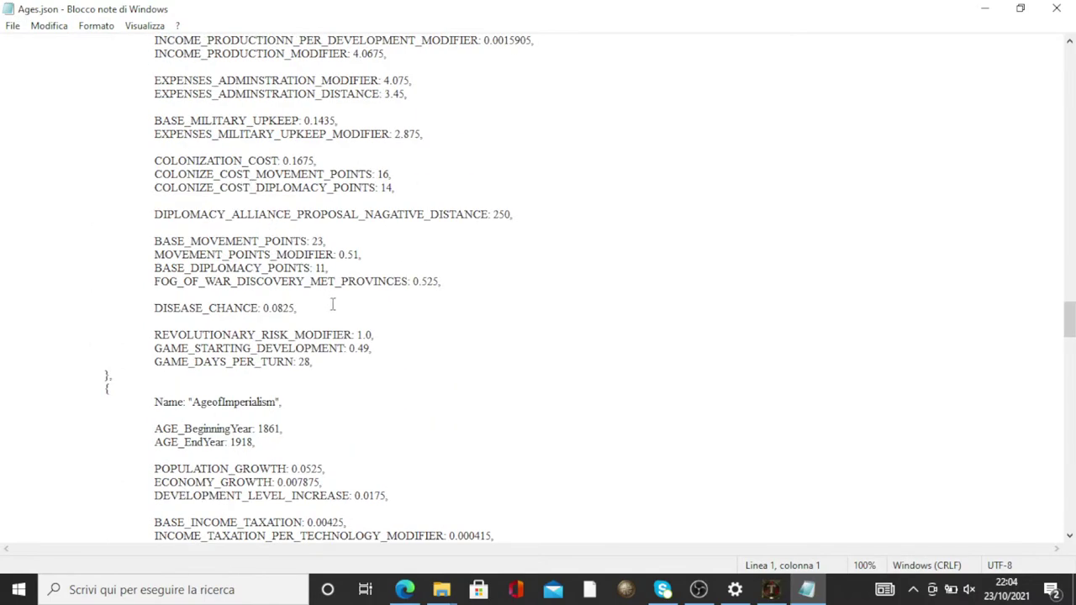
pyautogui.scroll(3, 276, 382)
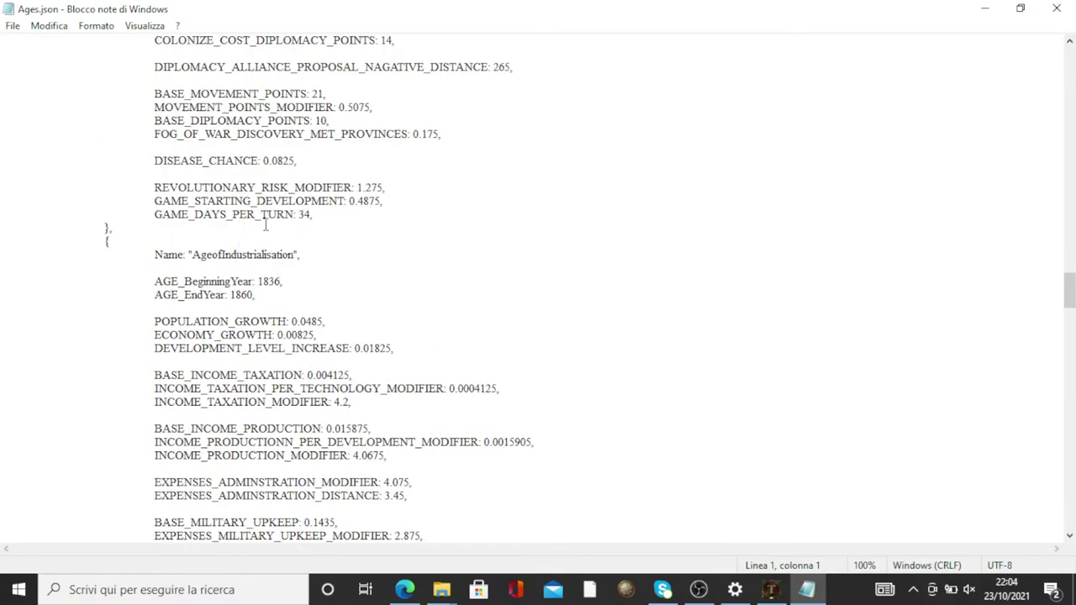
pyautogui.scroll(12, 312, 238)
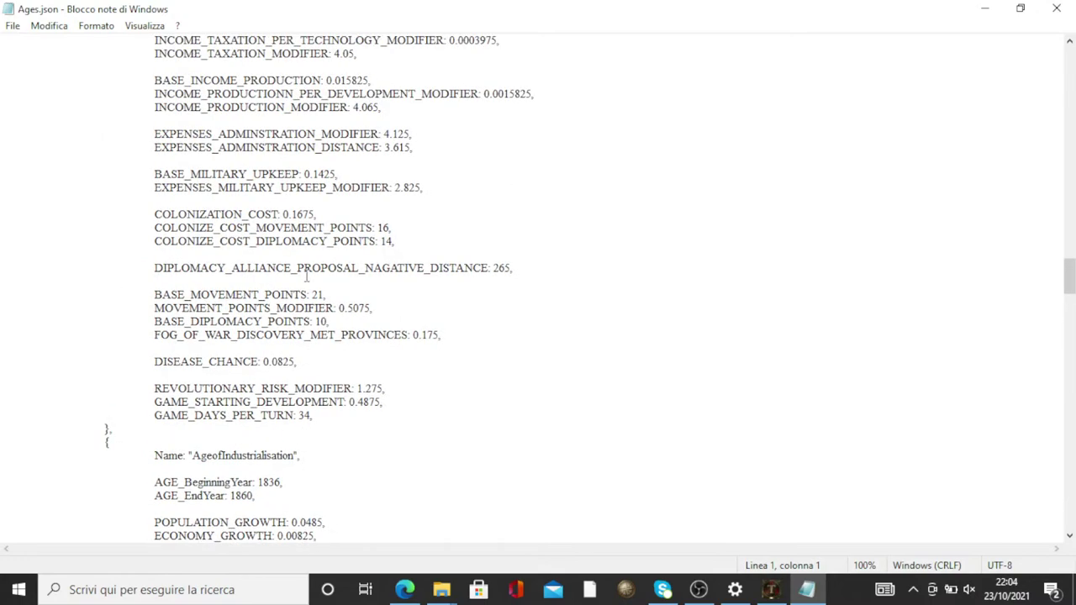
pyautogui.scroll(-2, 295, 222)
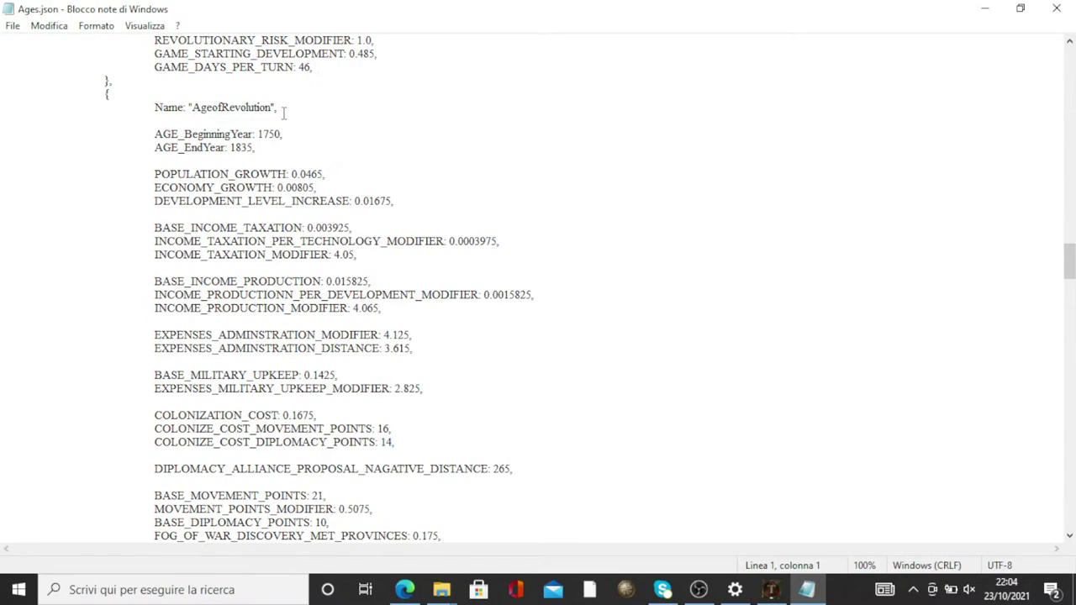
pyautogui.scroll(-8, 284, 117)
pyautogui.scroll(10, 275, 168)
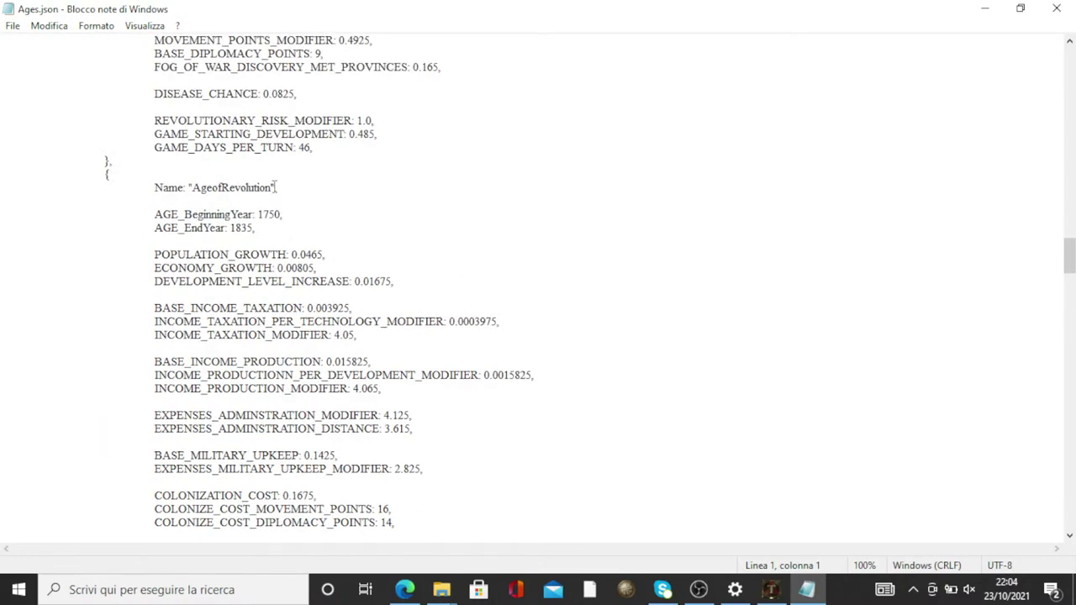
# Rename the AgeofRevolution entry to AgeofPreindustrialization
pyautogui.click(272, 187)
pyautogui.moveTo(271, 187); pyautogui.dragTo(221, 187)
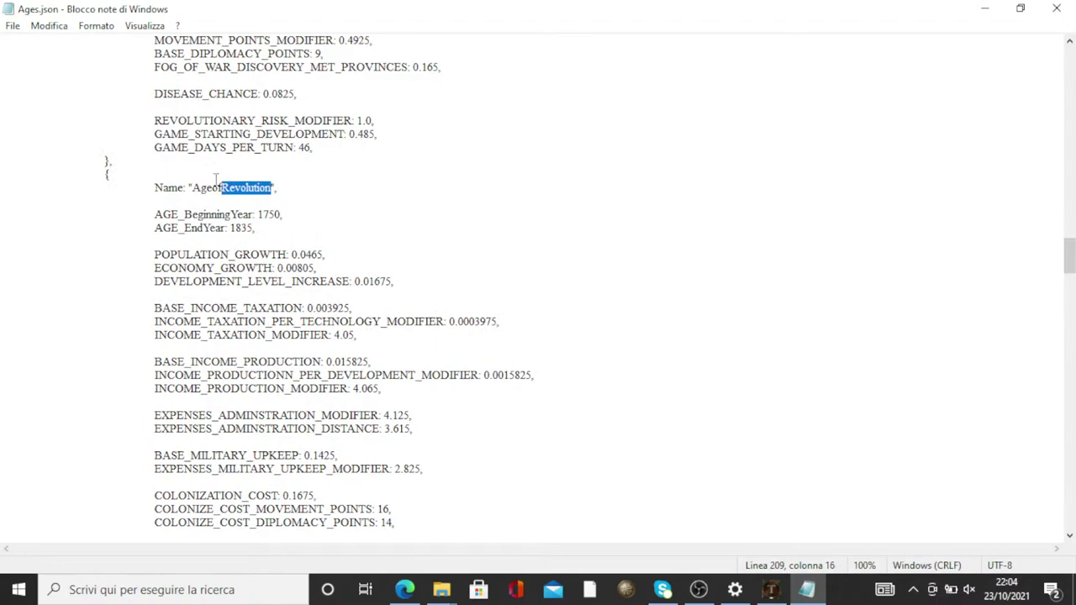
pyautogui.write('preindus')
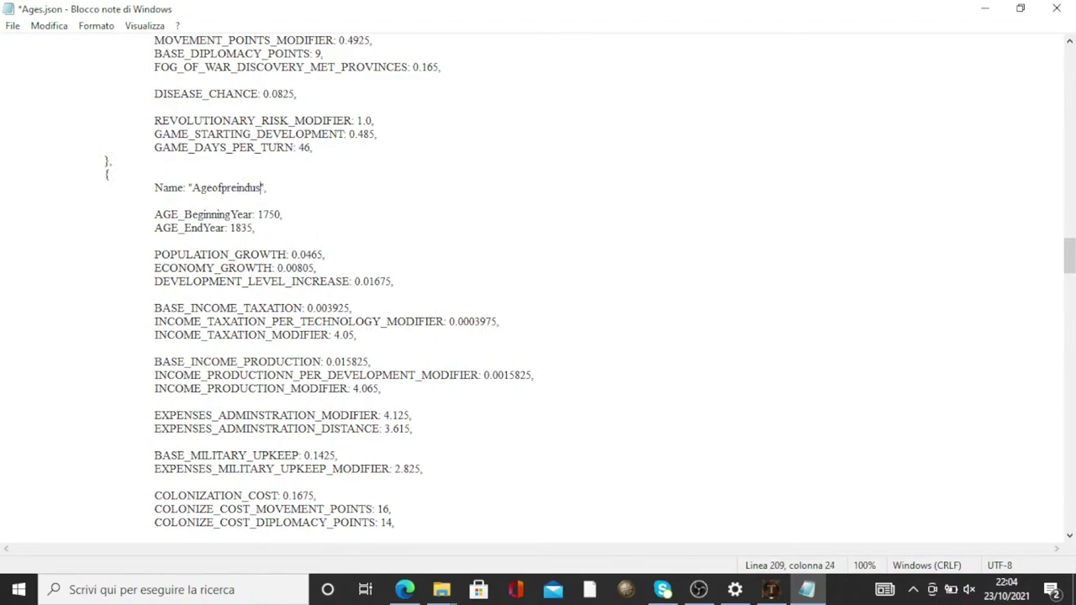
pyautogui.write('trialization')
pyautogui.click(227, 190)
pyautogui.press('BackSpace')
pyautogui.press('capslock')
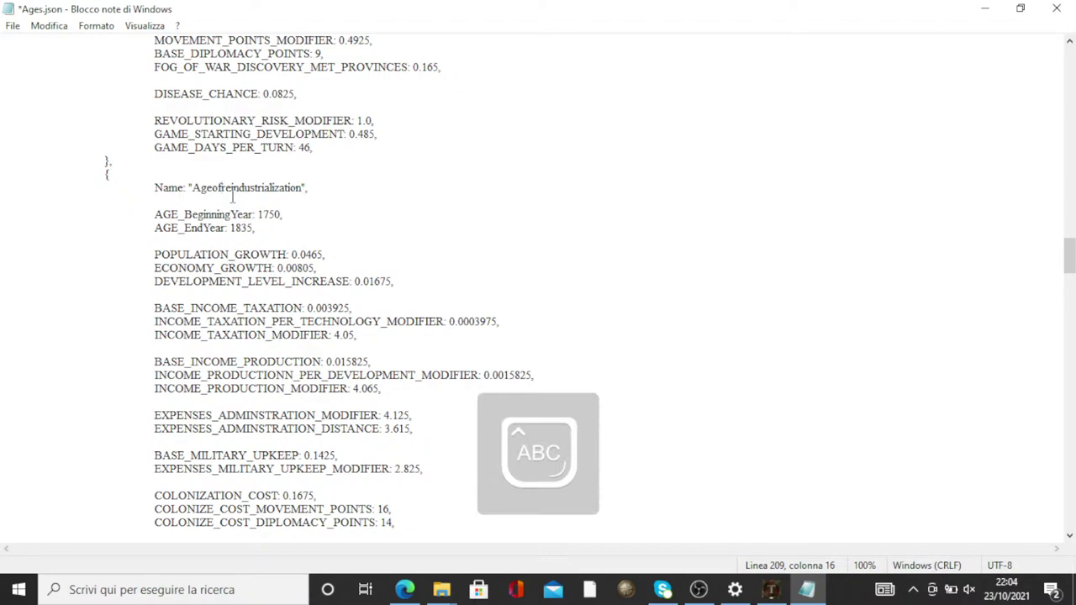
pyautogui.write('P')
pyautogui.press('capslock')
# Set DISEASE_CHANCE of the AgeofPreindustrialization entry to 0.105
pyautogui.scroll(-3, 252, 235)
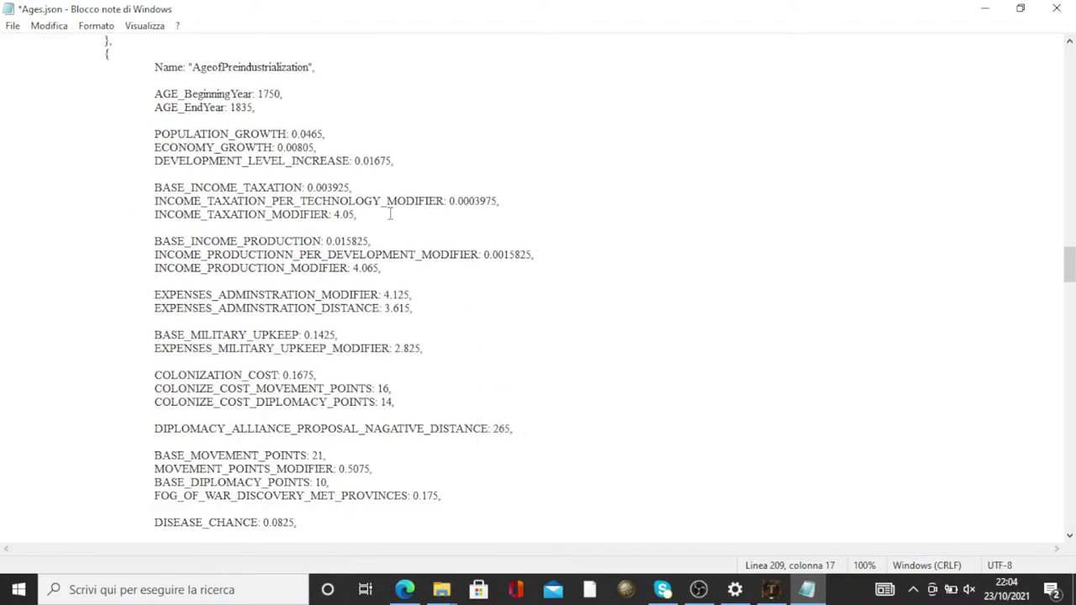
pyautogui.scroll(-4, 374, 206)
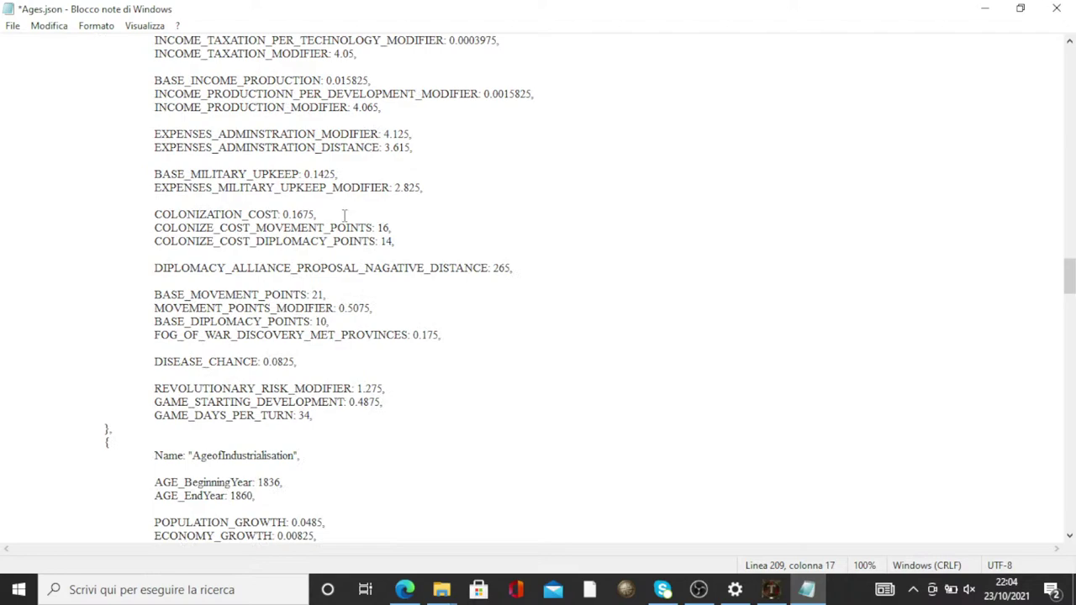
pyautogui.click(283, 362)
pyautogui.press('BackSpace')
pyautogui.press('BackSpace')
pyautogui.write('0')
pyautogui.press('BackSpace')
pyautogui.write('1')
pyautogui.press('BackSpace')
pyautogui.write('0')
# Set BASE_INCOME_PRODUCTION of the AgeofPreindustrialization entry to 0.012825
pyautogui.scroll(4, 322, 290)
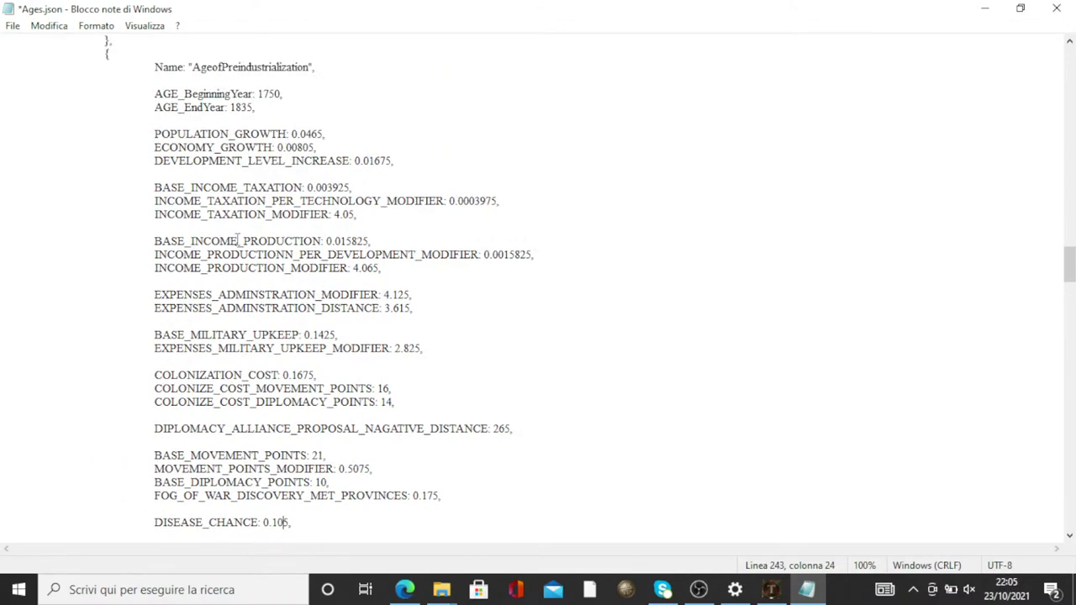
pyautogui.click(352, 241)
pyautogui.press('BackSpace')
pyautogui.write('2')
# Set BASE_INCOME_TAXATION of the AgeofPreindustrialization entry to 0.001925
pyautogui.scroll(1, 358, 251)
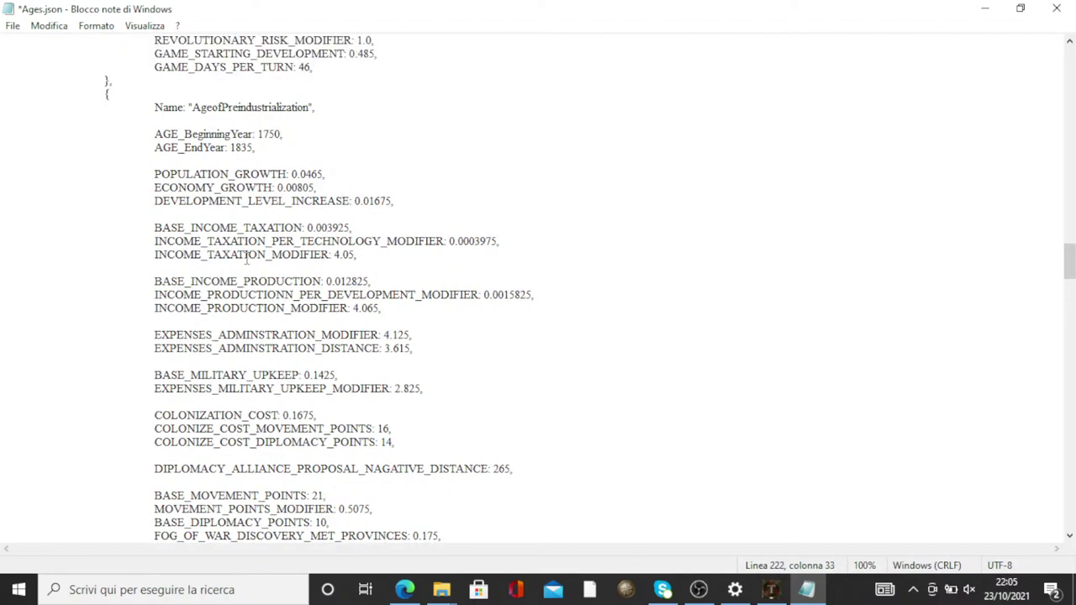
pyautogui.press('Up')
pyautogui.press('Up')
pyautogui.press('Up')
pyautogui.press('Up')
pyautogui.press('Left')
pyautogui.press('Left')
pyautogui.press('BackSpace')
pyautogui.write('1')
# Set POPULATION_GROWTH of the AgeofPreindustrialization entry to 0.0765
pyautogui.scroll(2, 276, 223)
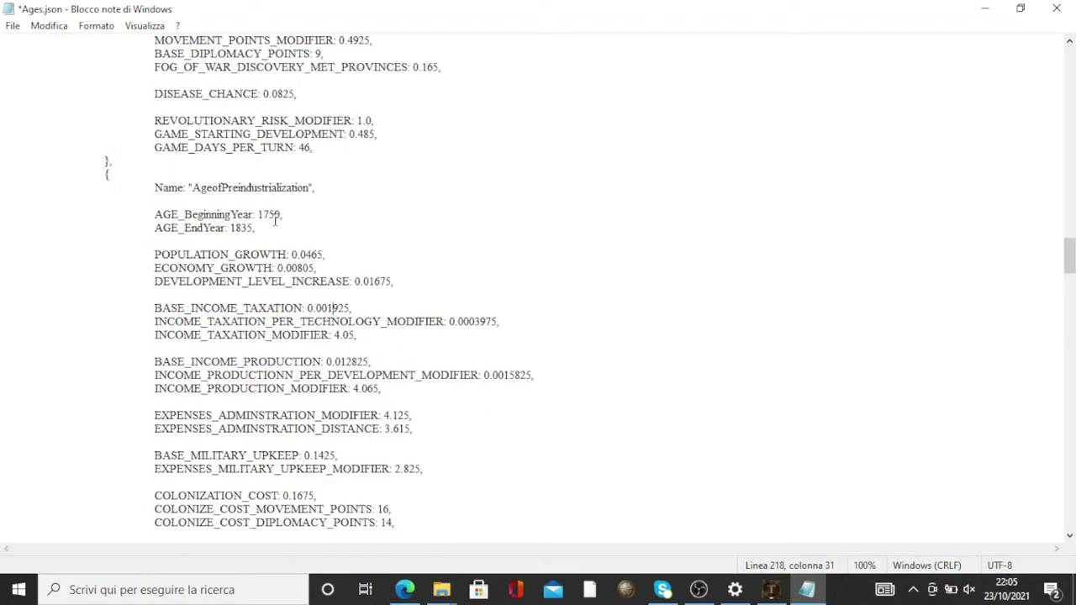
pyautogui.click(314, 254)
pyautogui.press('BackSpace')
pyautogui.write('7')
# Set COLONIZATION_COST of the AgeofPreindustrialization entry to 0.3675
pyautogui.scroll(-6, 426, 244)
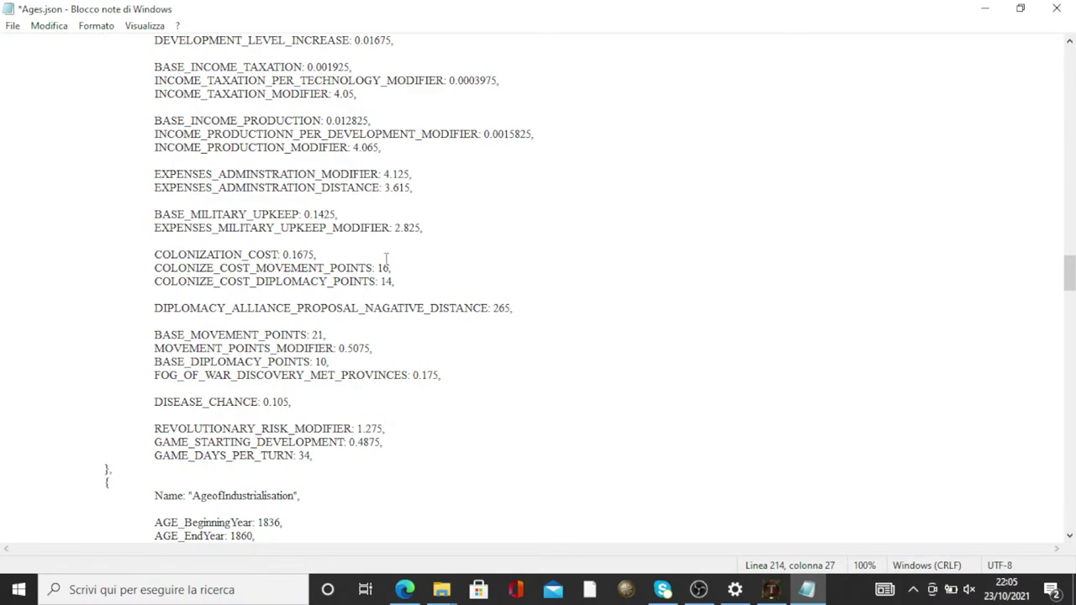
pyautogui.click(299, 254)
pyautogui.press('BackSpace')
pyautogui.write('3')
# Review the edited AgeofPreindustrialization values, then save Ages.json and close it
pyautogui.scroll(-5, 307, 248)
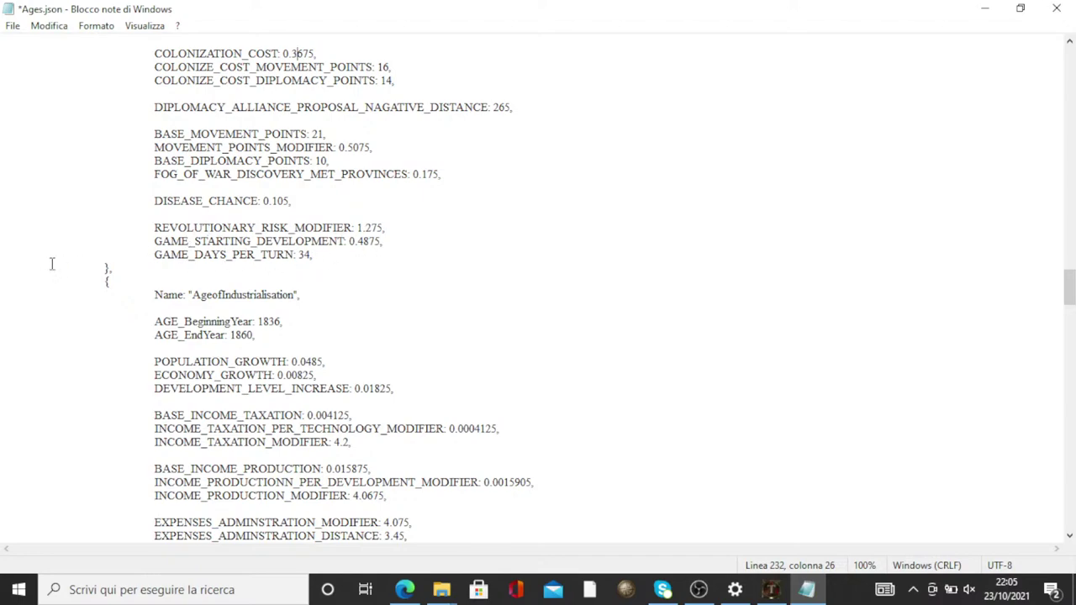
pyautogui.scroll(7, 535, 173)
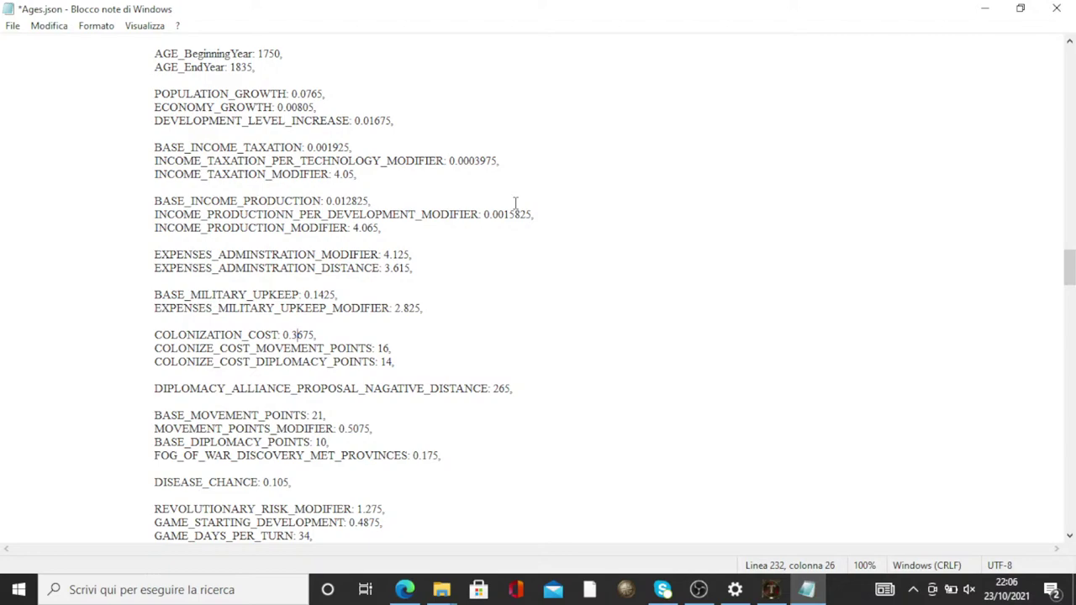
pyautogui.scroll(-5, 515, 205)
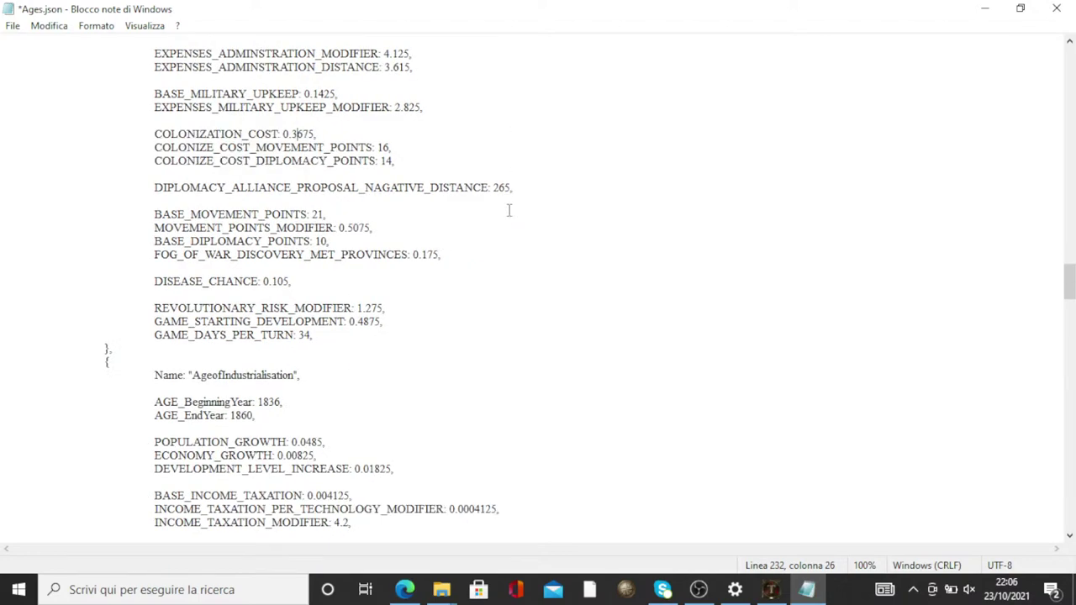
pyautogui.click(308, 335)
pyautogui.scroll(10, 280, 182)
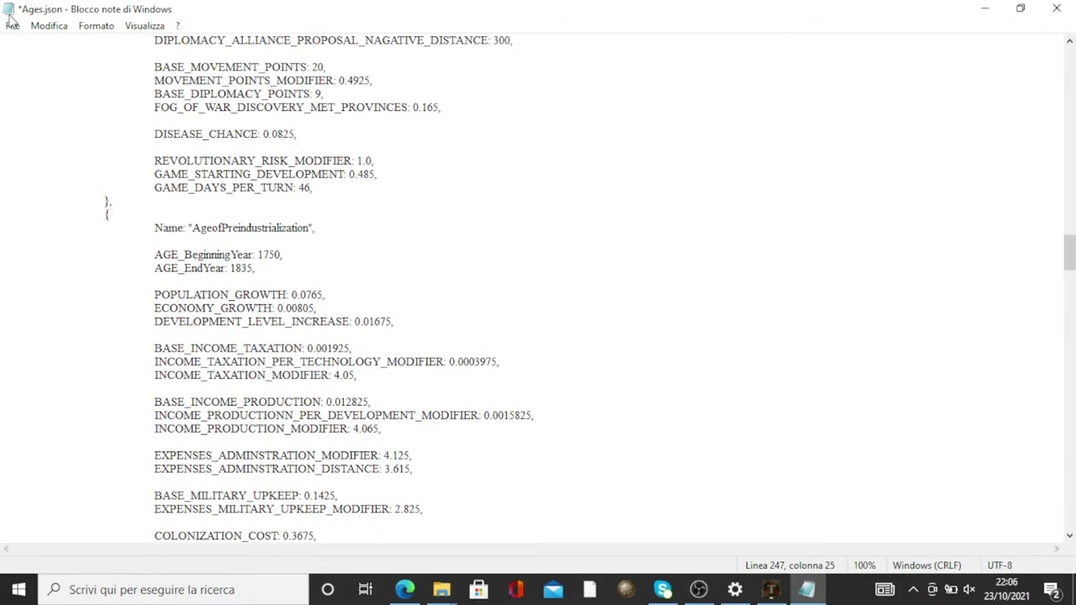
pyautogui.click(13, 26)
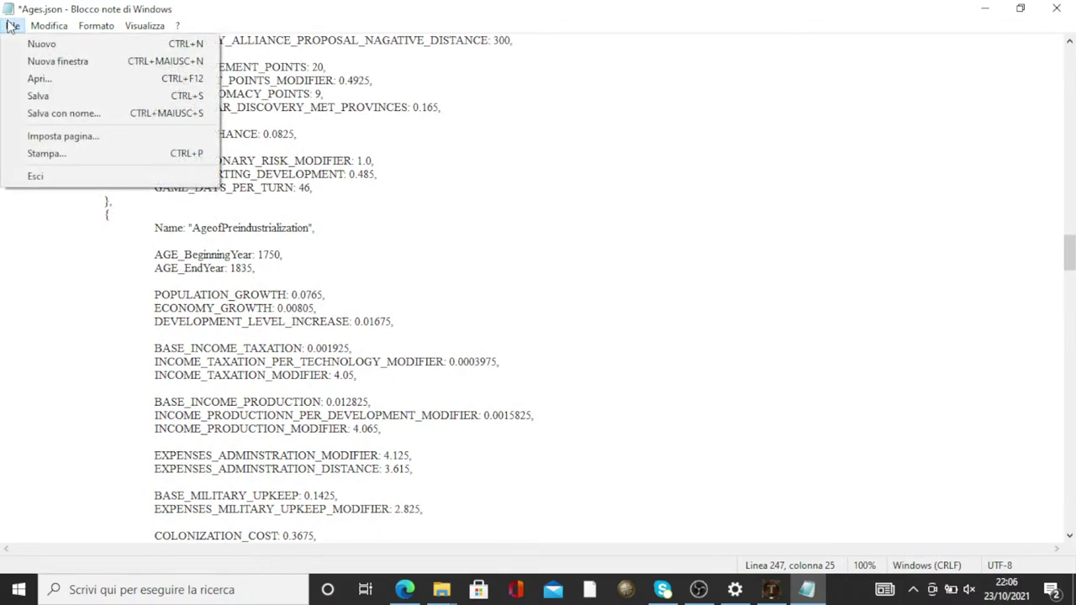
pyautogui.click(42, 93)
pyautogui.click(1057, 9)
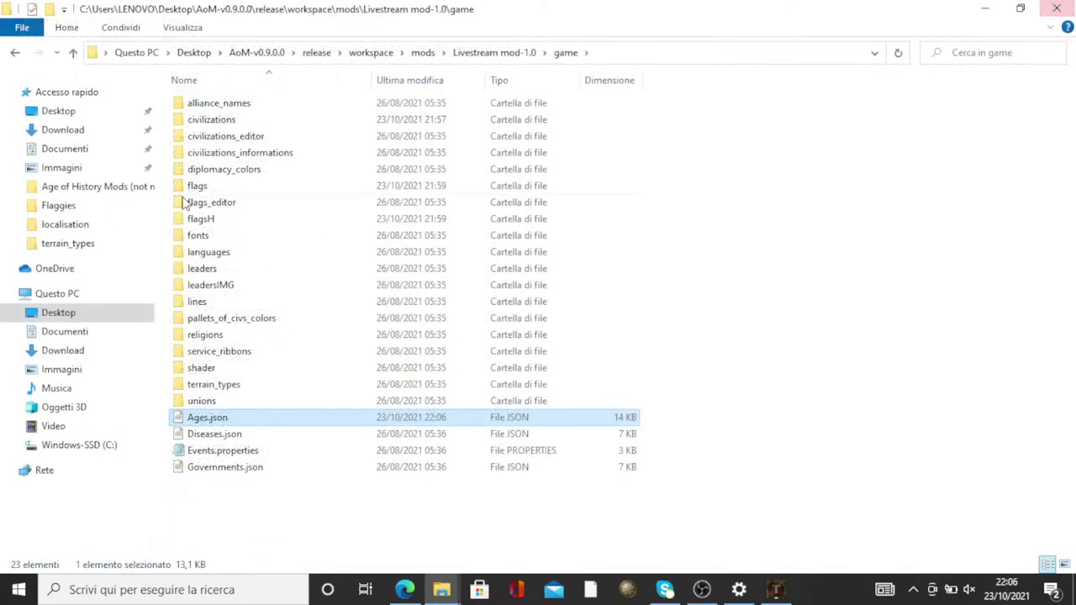
# Launch Age of Civilizations II and open the Victorian Era scenario in the Scenario Editor
pyautogui.click(11, 53)
pyautogui.doubleClick(271, 201)
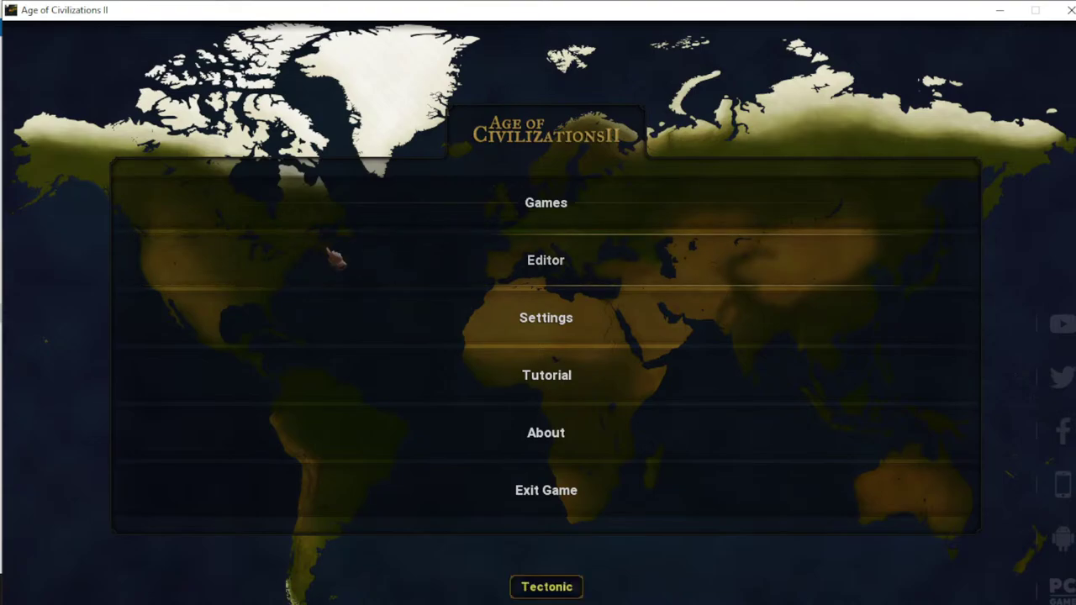
pyautogui.click(486, 259)
pyautogui.click(264, 104)
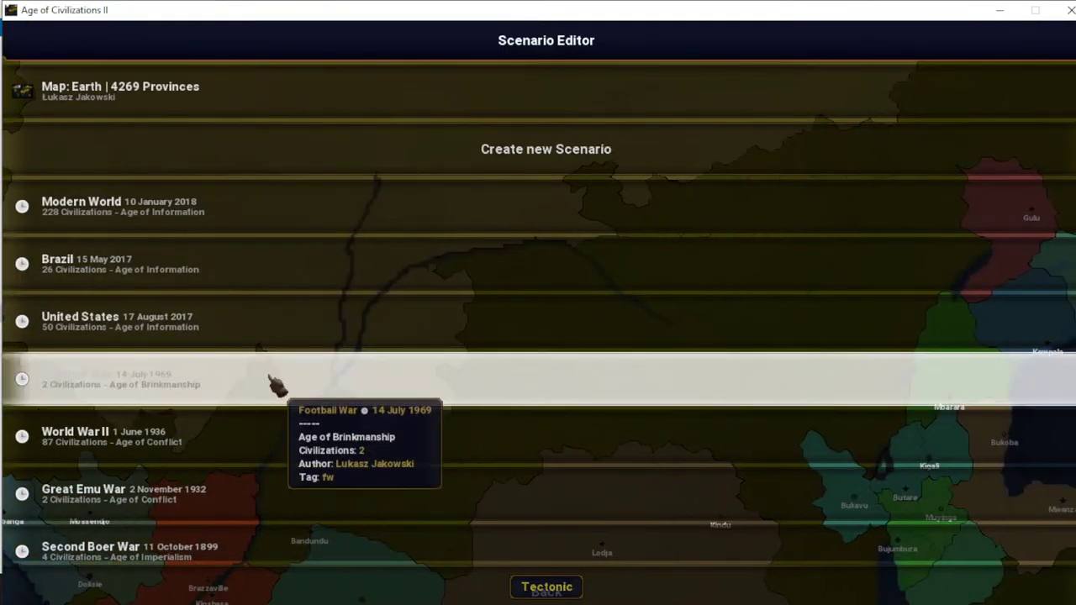
pyautogui.scroll(-3, 214, 390)
pyautogui.scroll(-2, 214, 390)
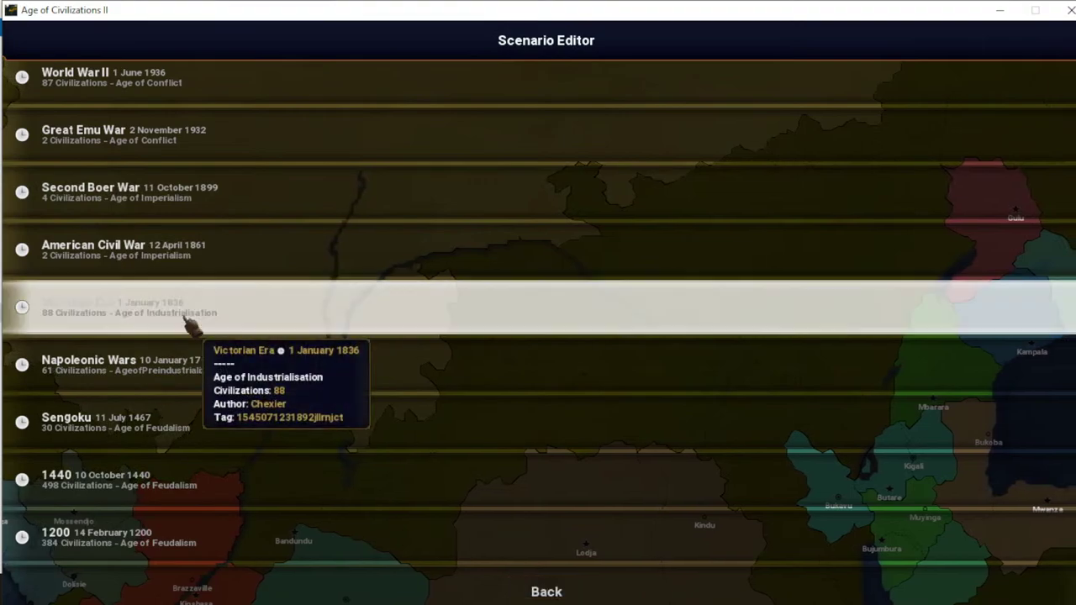
pyautogui.click(317, 344)
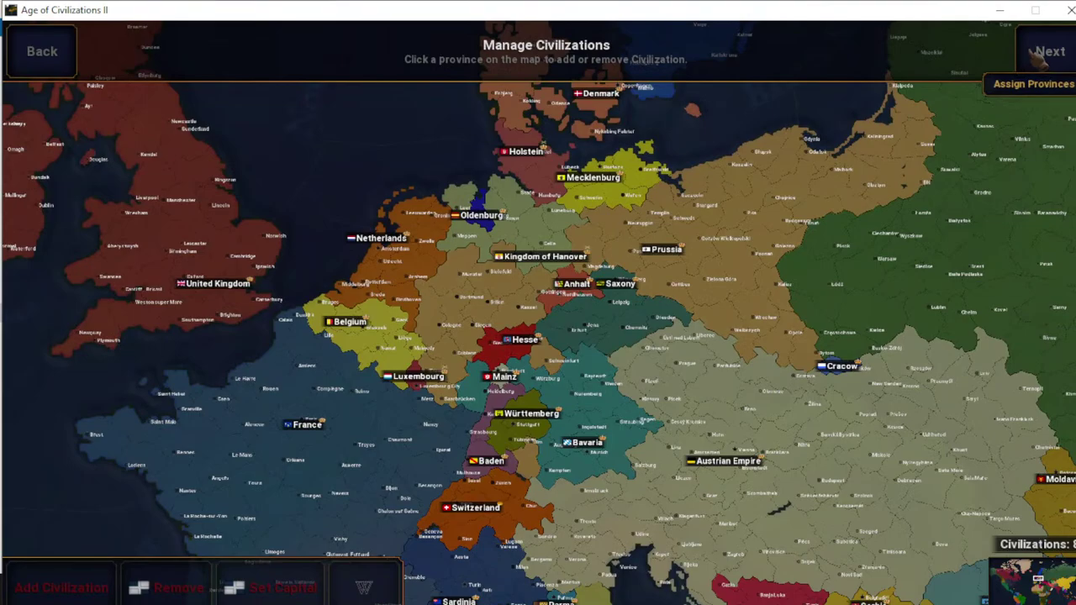
# In the scenario settings, switch the scenario to the 1750–1835 AgeofPreindustrialization and set its year to 1834
pyautogui.click(1045, 53)
pyautogui.click(1044, 52)
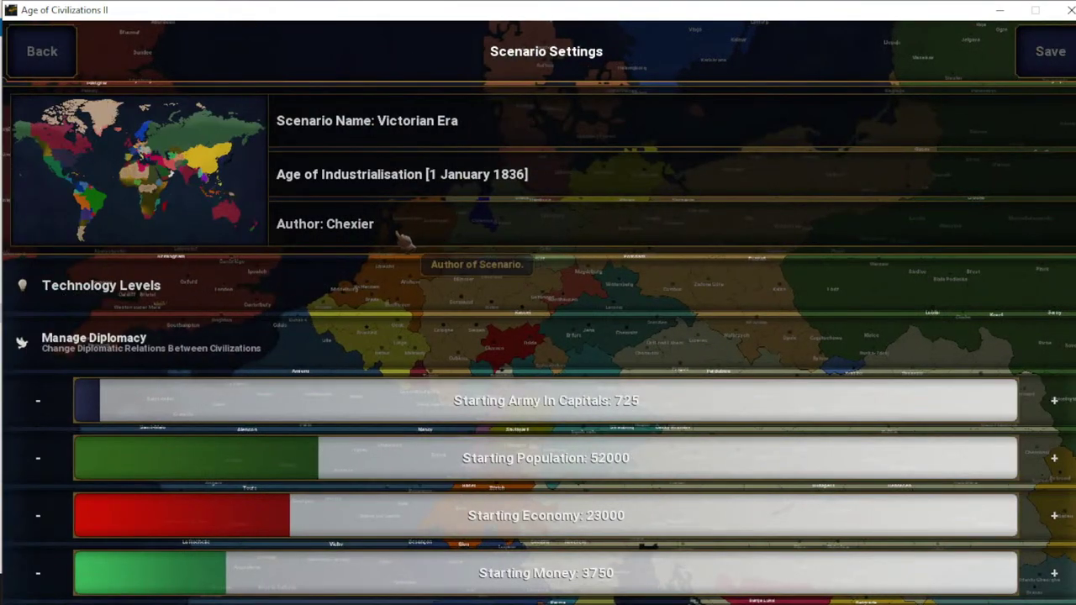
pyautogui.click(509, 174)
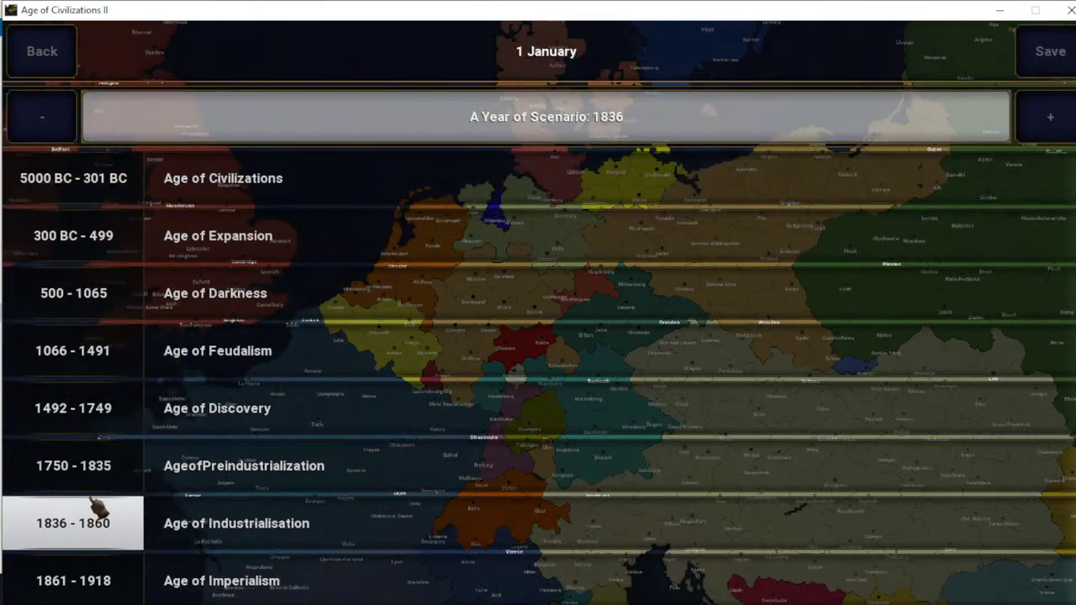
pyautogui.click(110, 468)
pyautogui.moveTo(521, 122); pyautogui.dragTo(1009, 120)
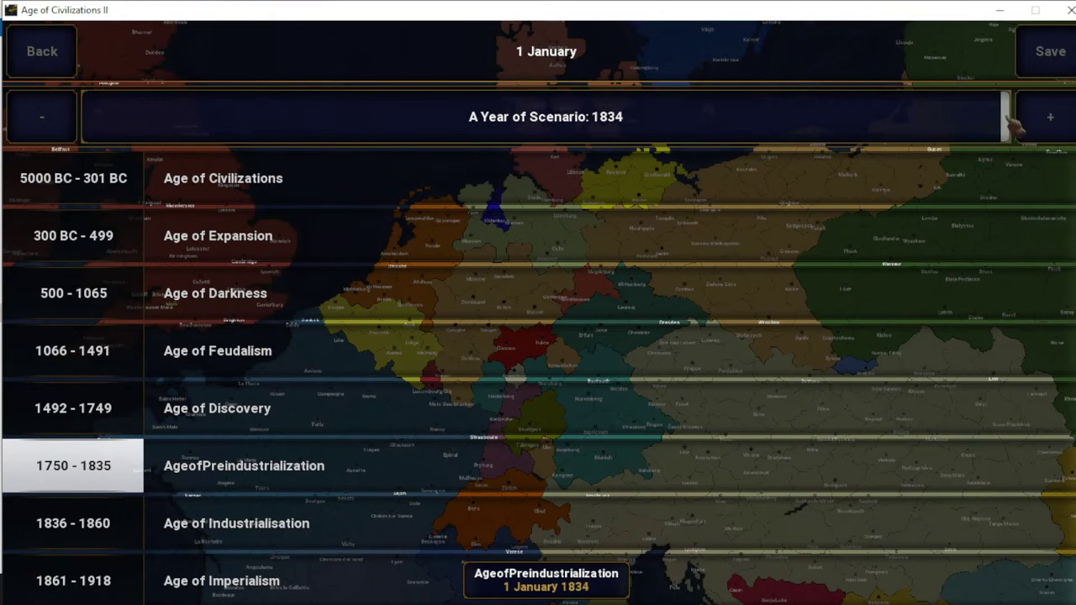
# Set the scenario's start day to 1 November and save the Victorian Era scenario
pyautogui.click(547, 55)
pyautogui.click(828, 212)
pyautogui.click(828, 212)
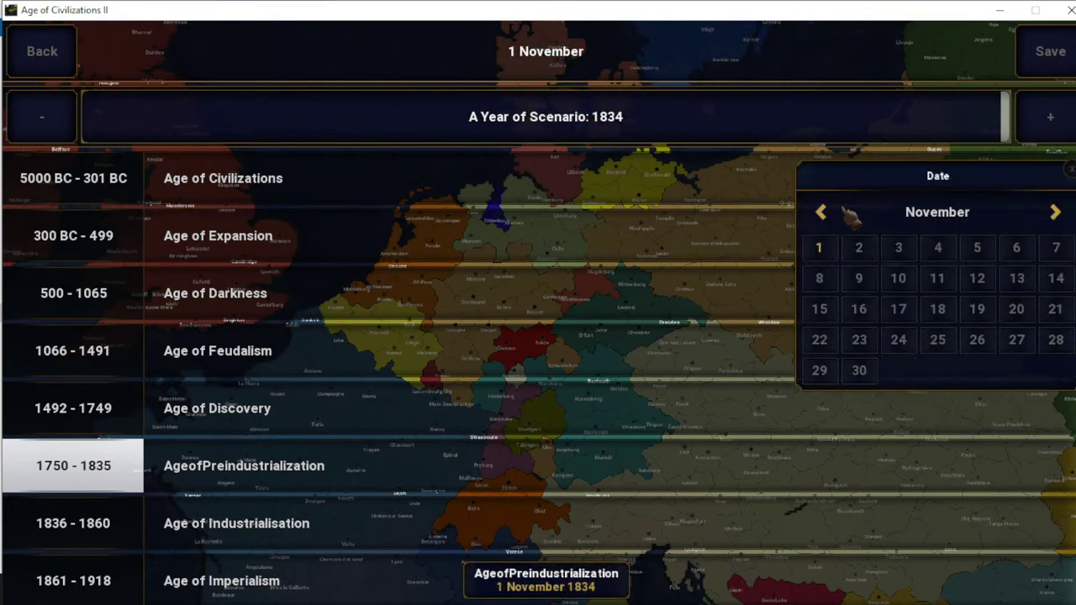
pyautogui.click(828, 212)
pyautogui.click(1054, 212)
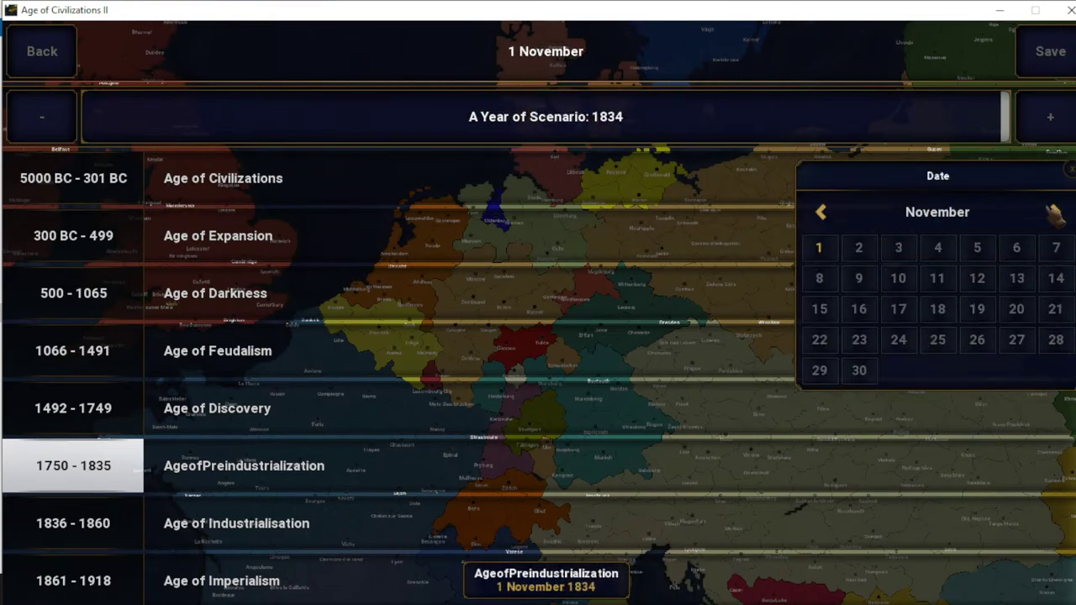
pyautogui.click(1053, 70)
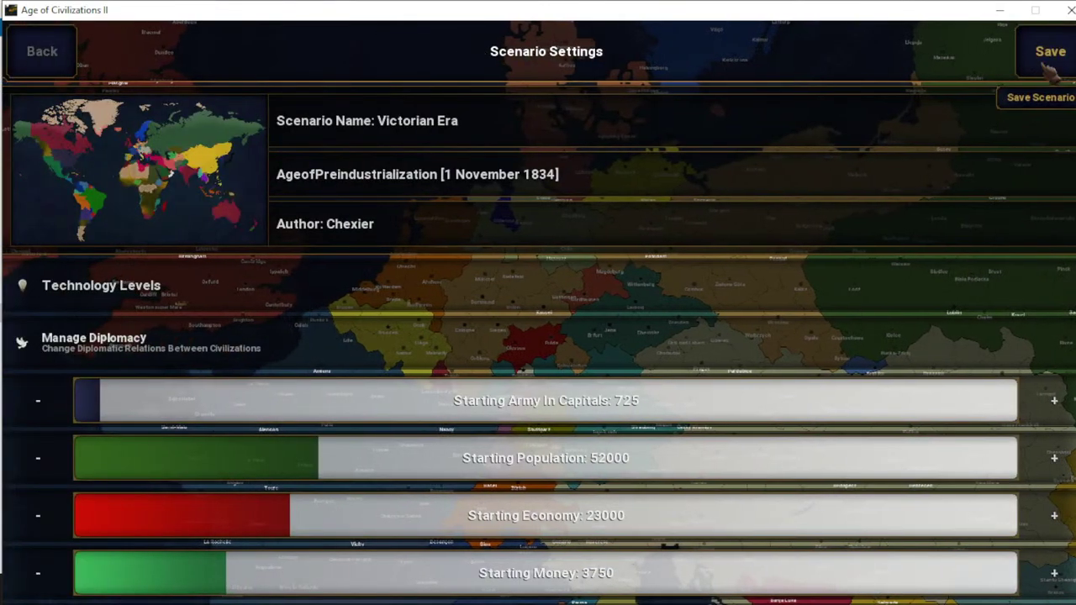
pyautogui.click(1051, 72)
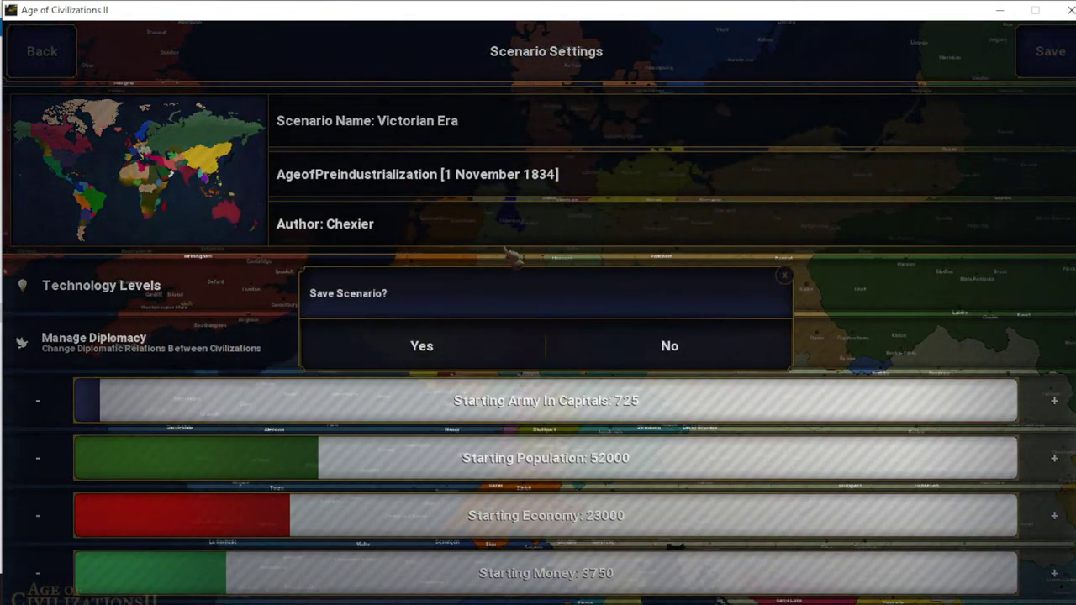
pyautogui.click(421, 347)
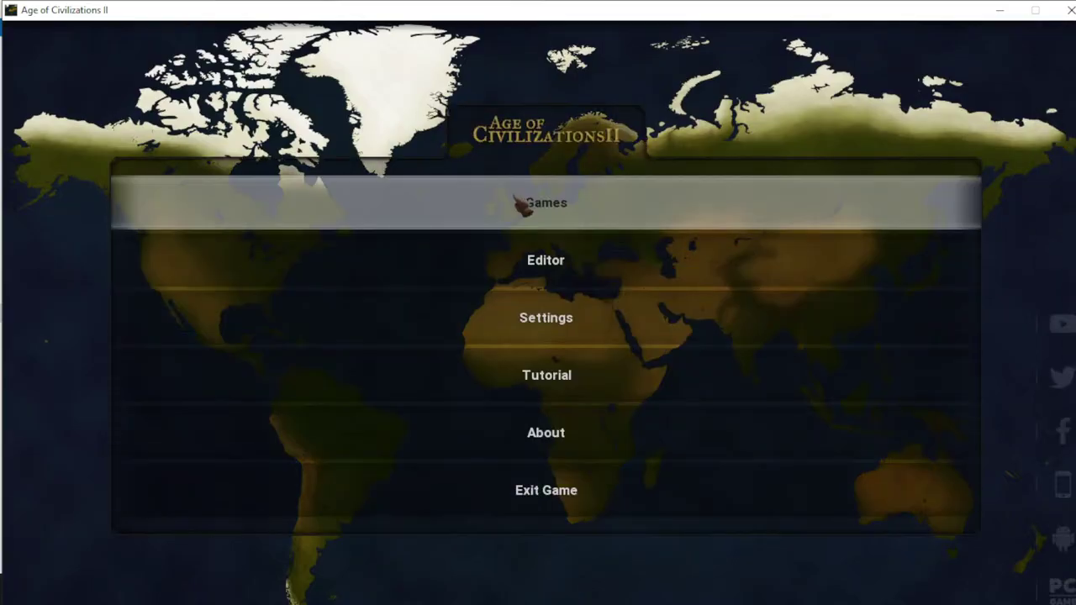
# Start a new Victorian Era game as the Austrian Empire
pyautogui.click(478, 207)
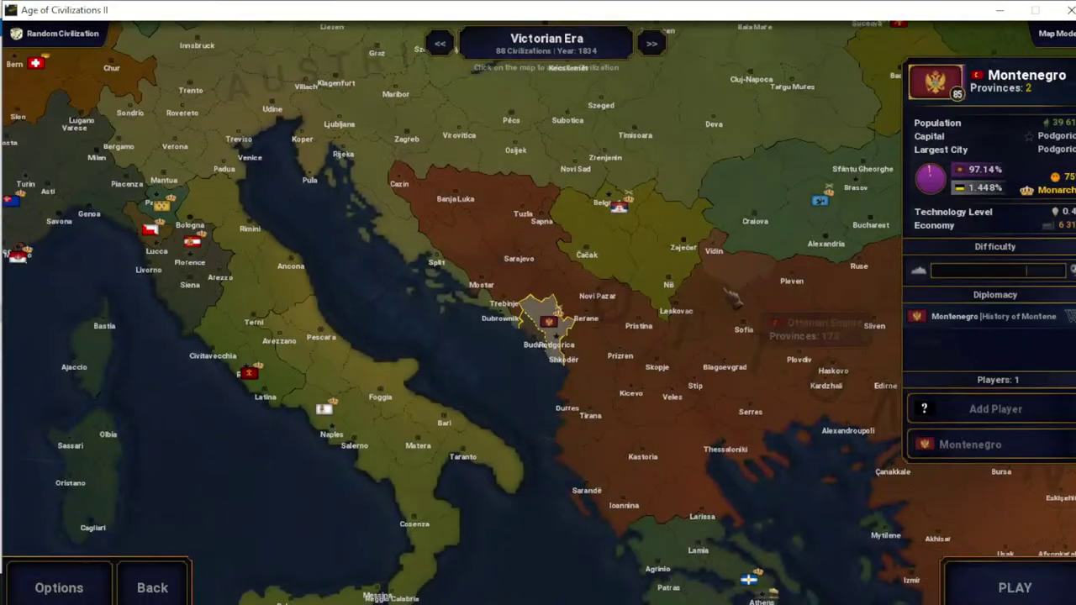
pyautogui.scroll(-3, 715, 298)
pyautogui.click(605, 187)
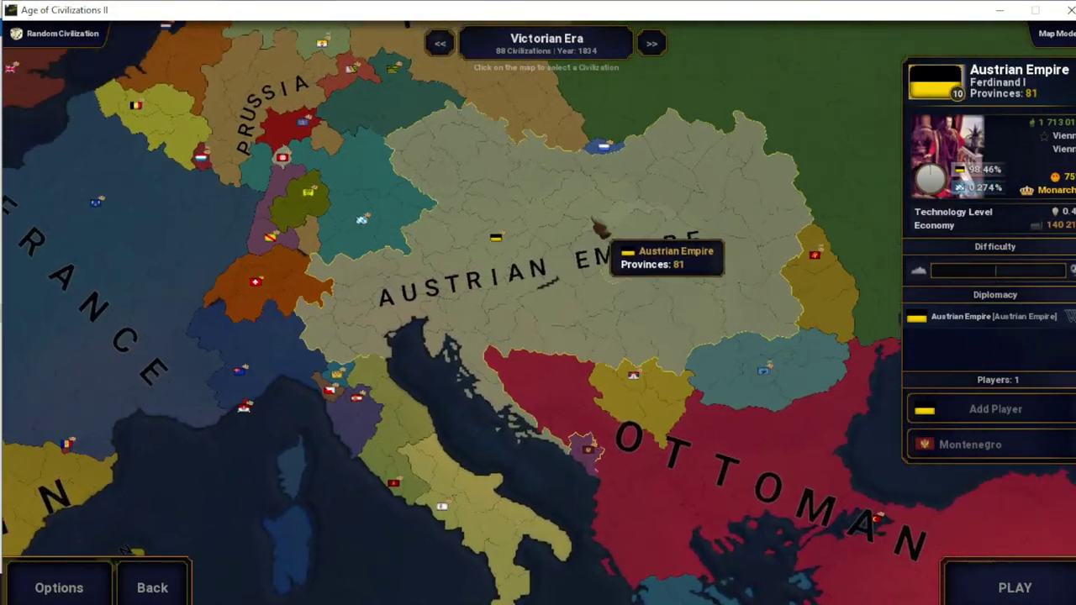
pyautogui.scroll(2, 596, 227)
pyautogui.moveTo(571, 50)
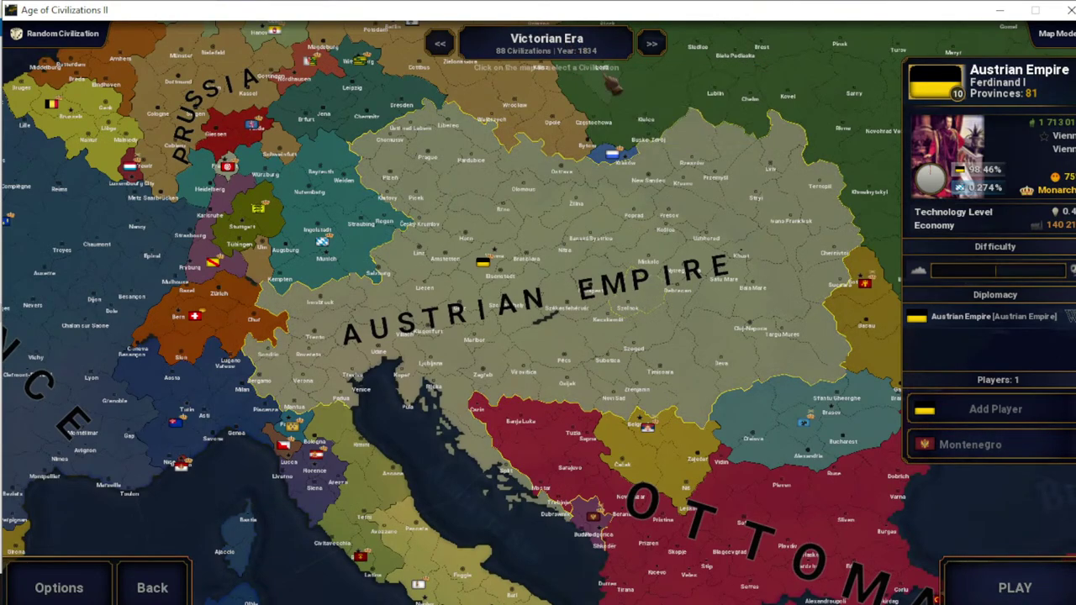
pyautogui.click(942, 452)
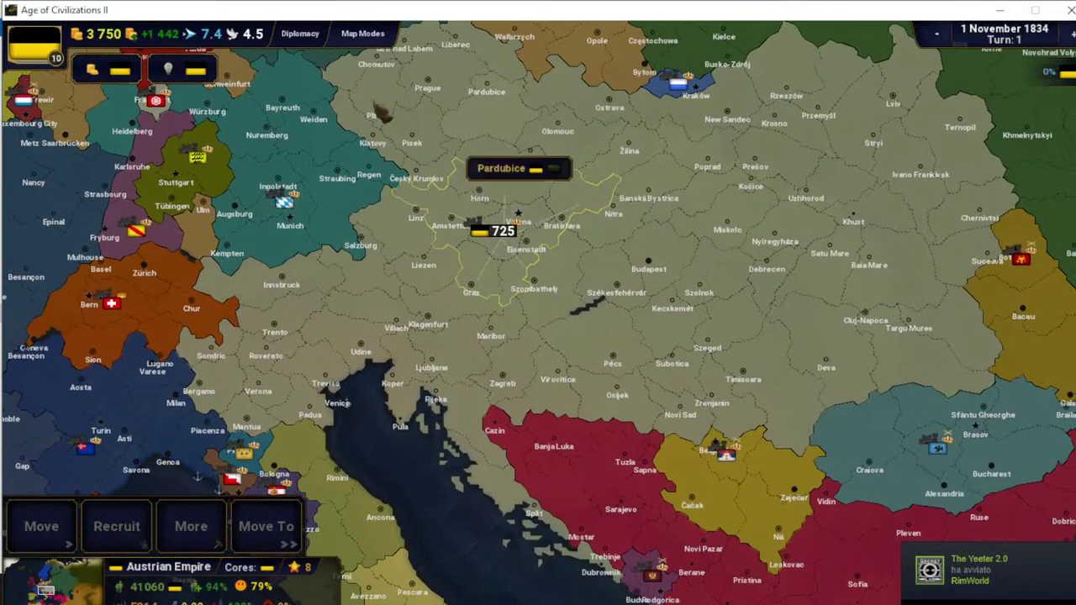
# View the Austrian Empire's diplomacy overview, close it, and exit the game to the main menu
pyautogui.click(300, 35)
pyautogui.scroll(-3, 654, 254)
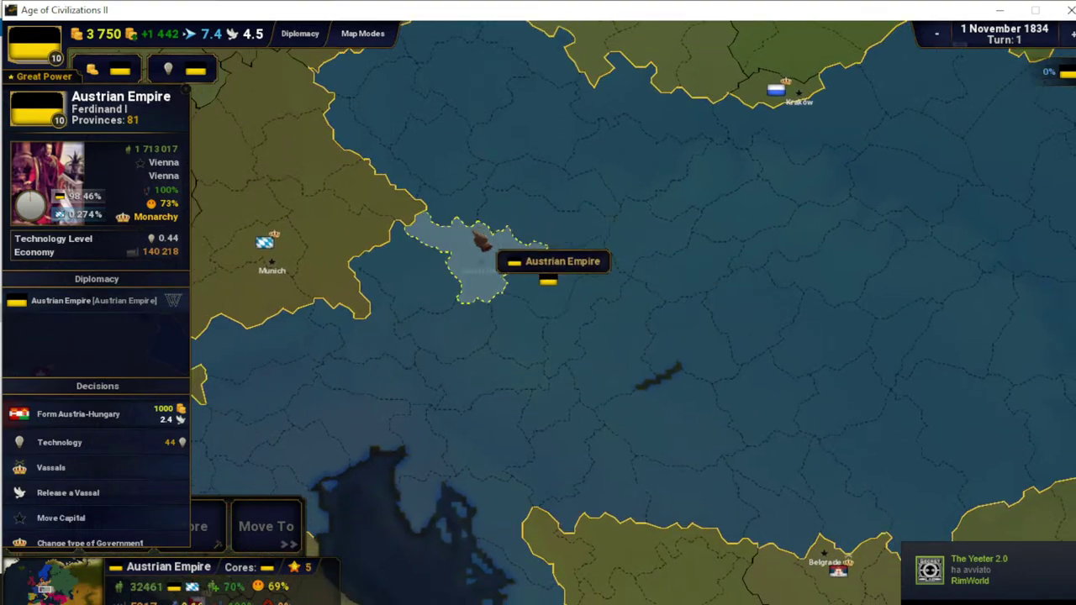
pyautogui.click(300, 36)
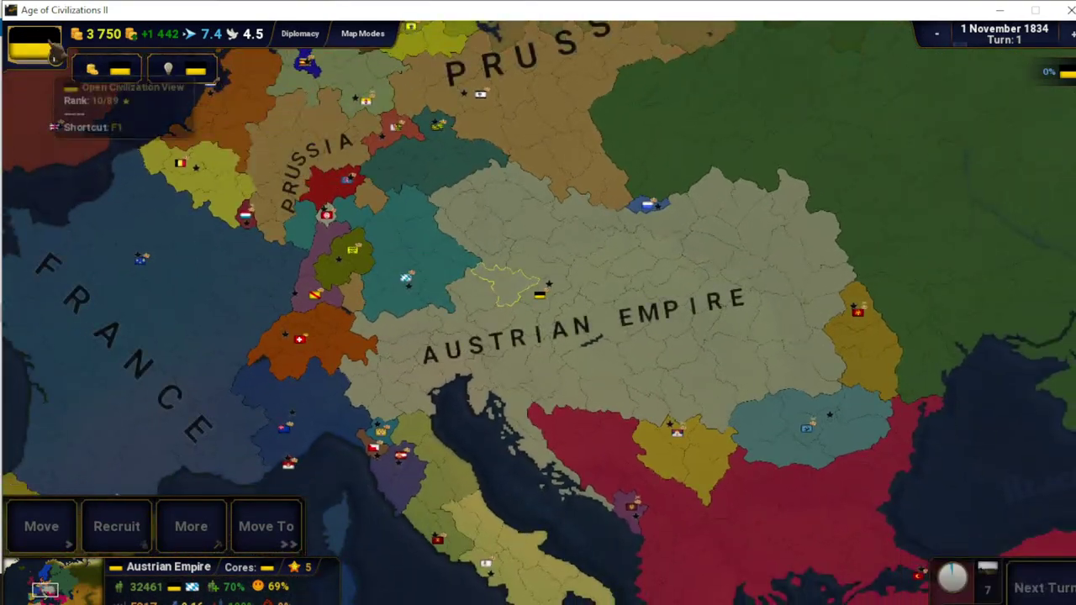
pyautogui.click(100, 33)
pyautogui.press('Escape')
pyautogui.click(551, 374)
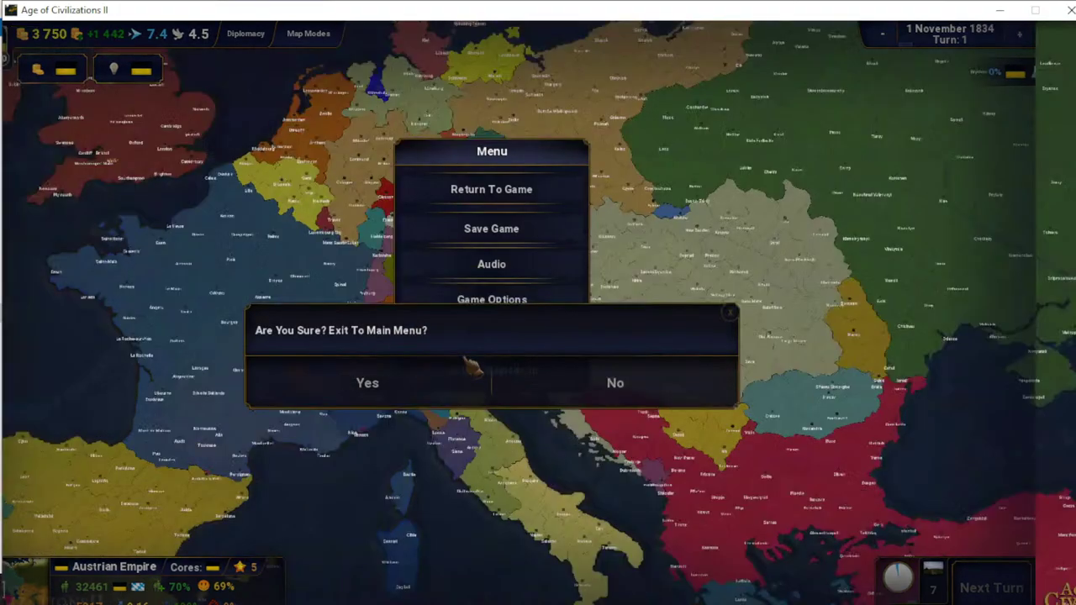
pyautogui.click(421, 382)
# Start a new Victorian Era game as the United Kingdom, discarding the previous game's progress
pyautogui.click(950, 264)
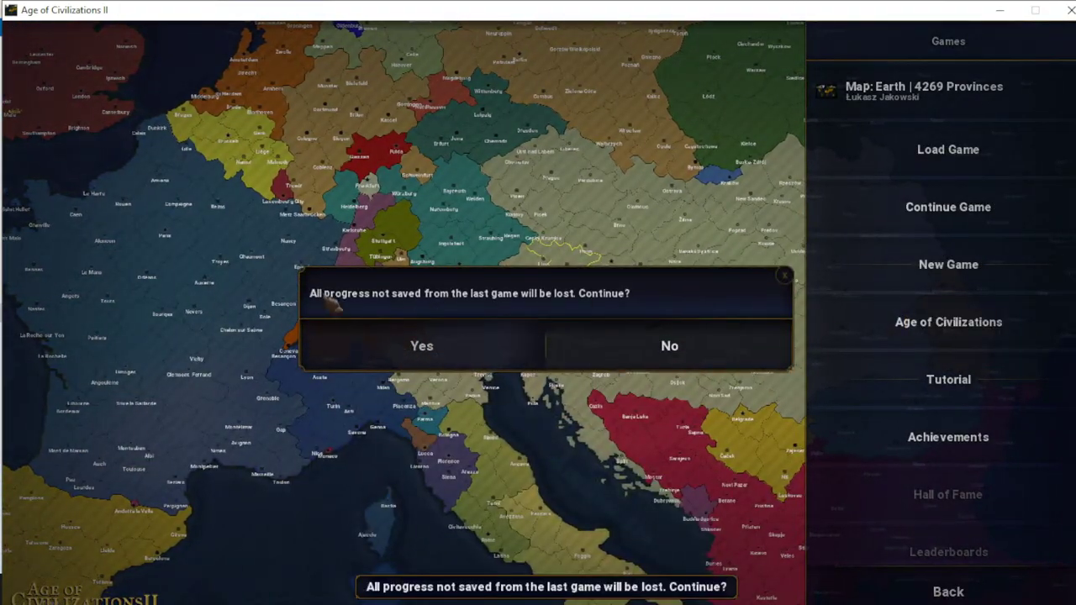
pyautogui.click(421, 345)
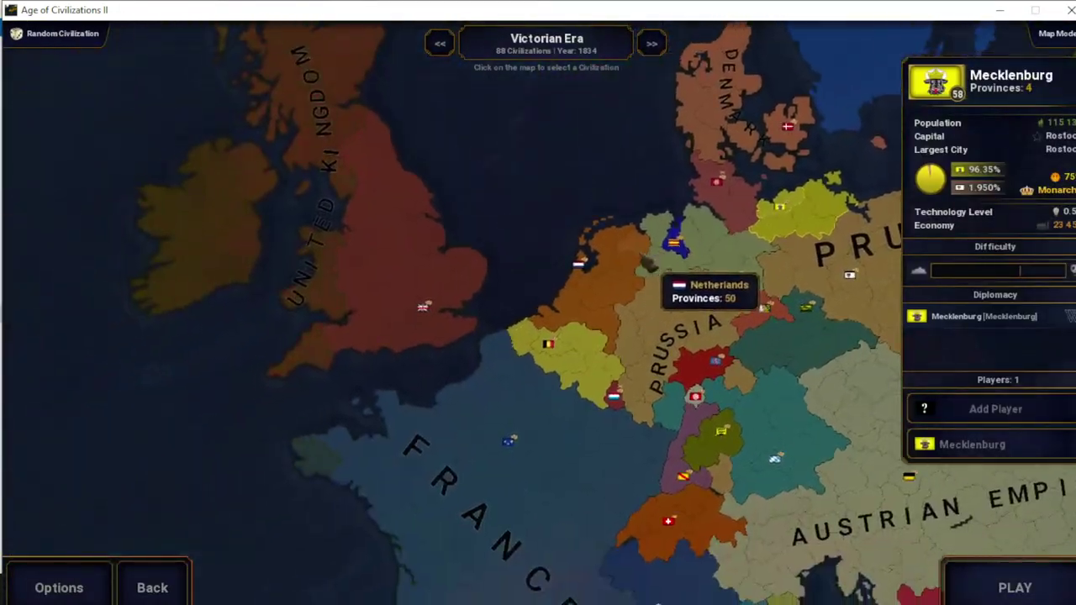
pyautogui.click(430, 277)
pyautogui.click(983, 446)
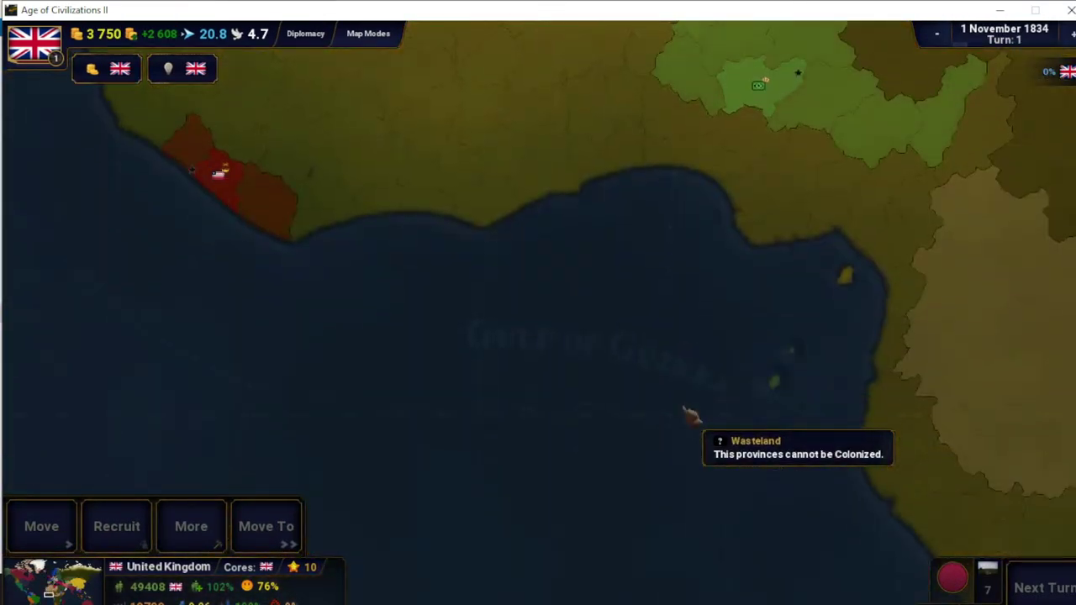
# Inspect the colonization requirements of the uncolonized coastal province just east of the United Kingdom's territory in southern Africa
pyautogui.moveTo(438, 279); pyautogui.dragTo(404, 339)
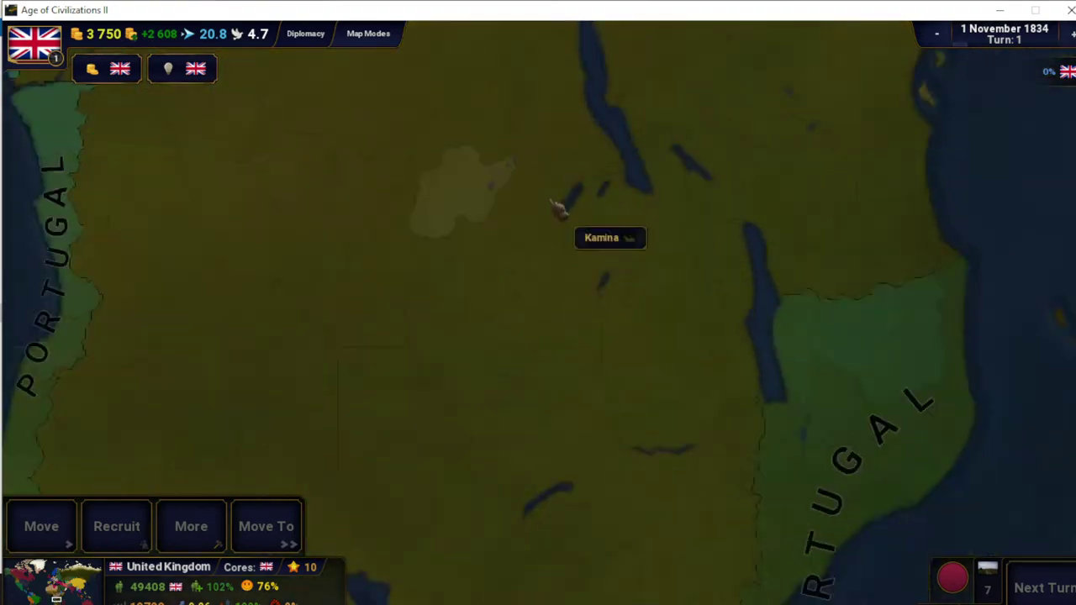
pyautogui.scroll(-5, 556, 208)
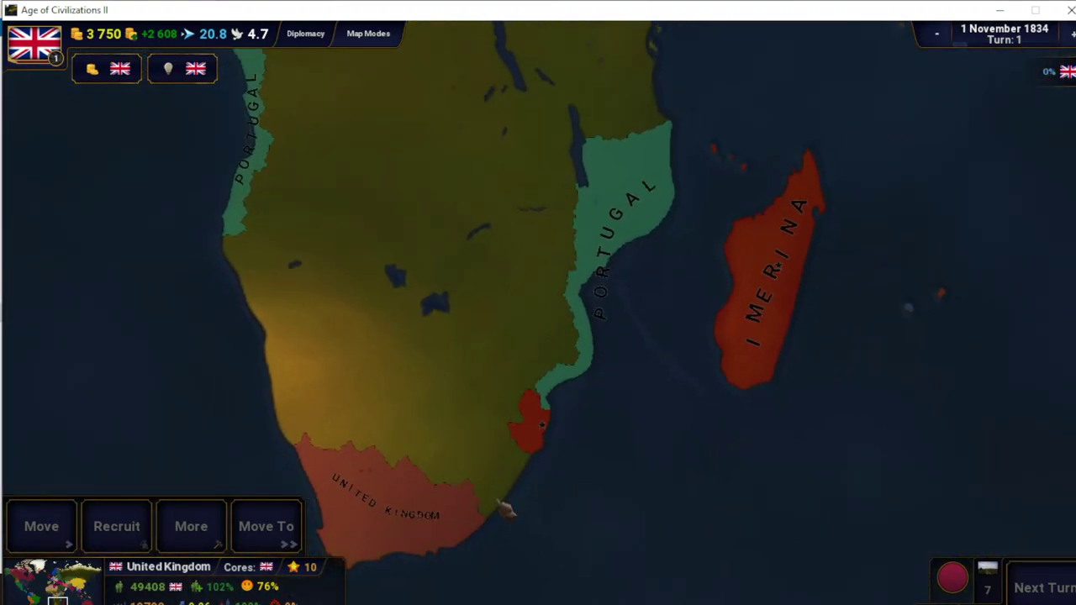
pyautogui.click(505, 508)
pyautogui.scroll(1, 504, 509)
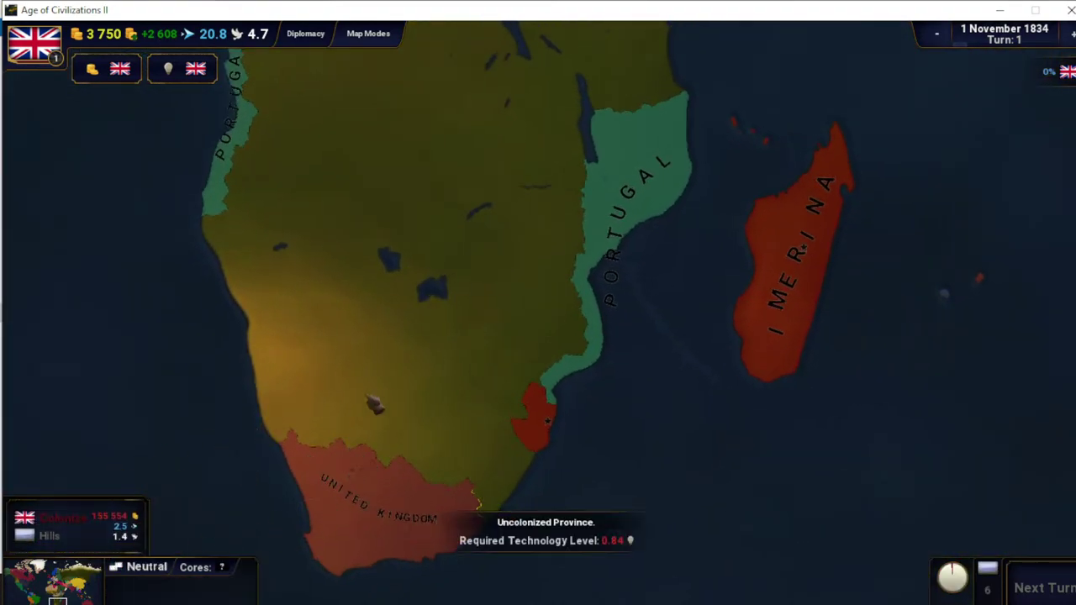
pyautogui.scroll(4, 475, 504)
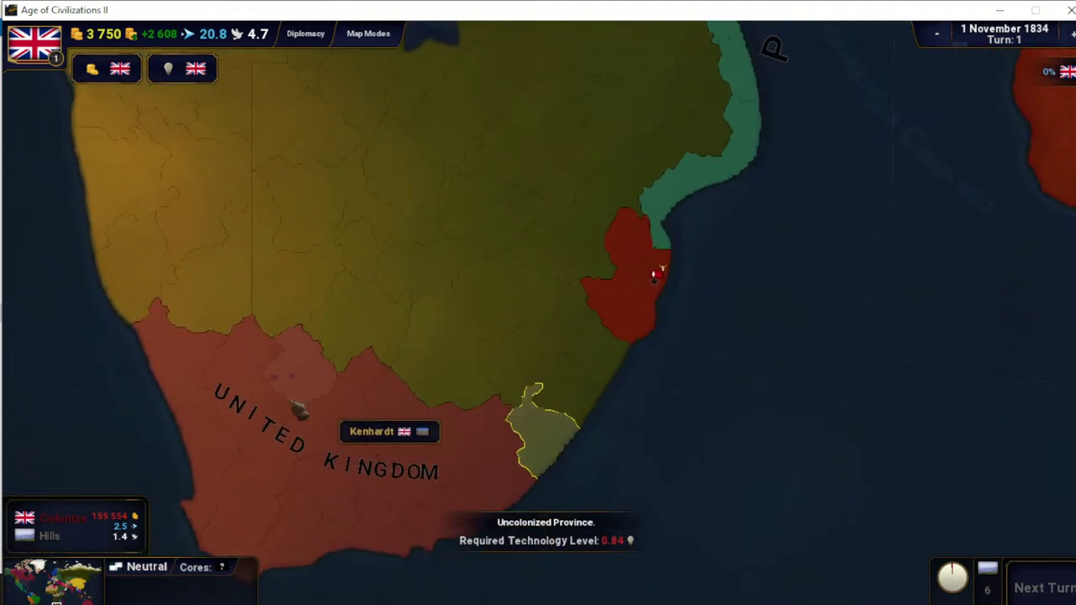
pyautogui.scroll(-3, 409, 228)
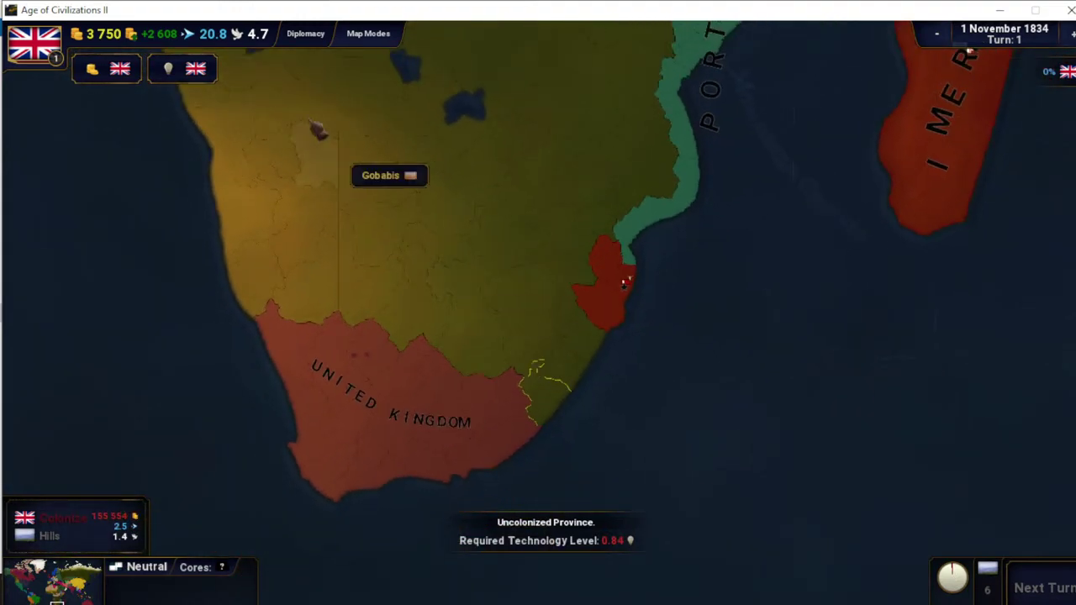
# Raise the United Kingdom's taxes slightly and lower its Goods spending to 16% in the budget
pyautogui.click(92, 68)
pyautogui.click(164, 278)
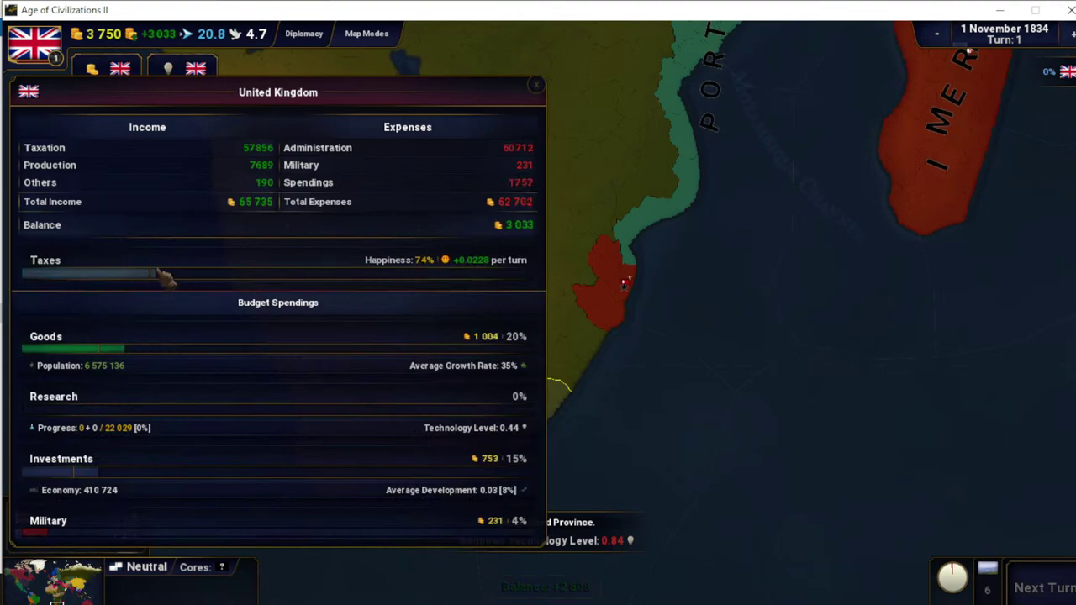
pyautogui.moveTo(125, 347); pyautogui.dragTo(109, 347)
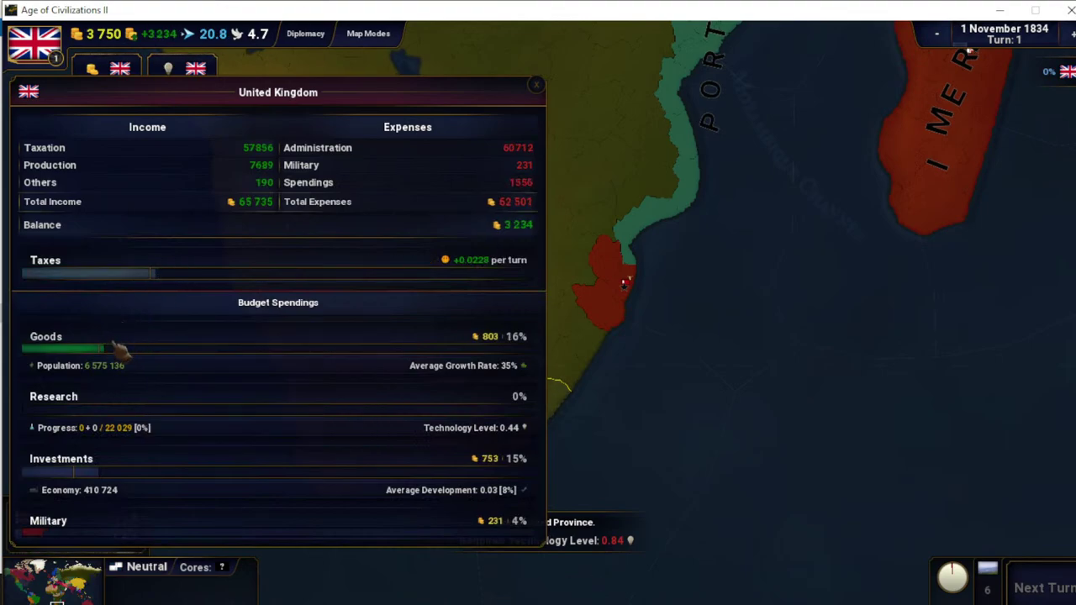
pyautogui.moveTo(407, 161)
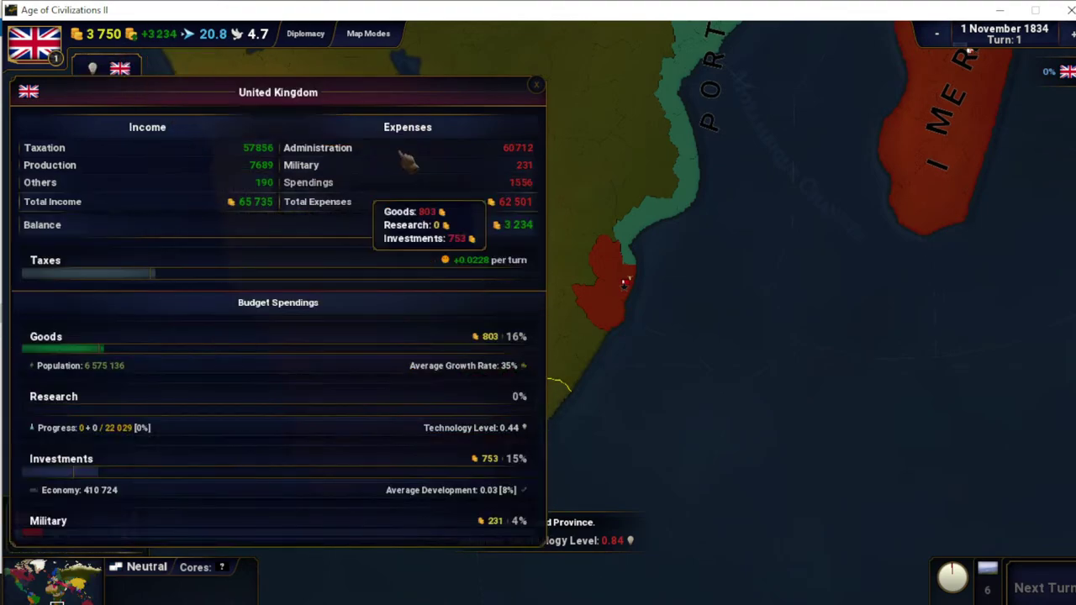
pyautogui.click(561, 113)
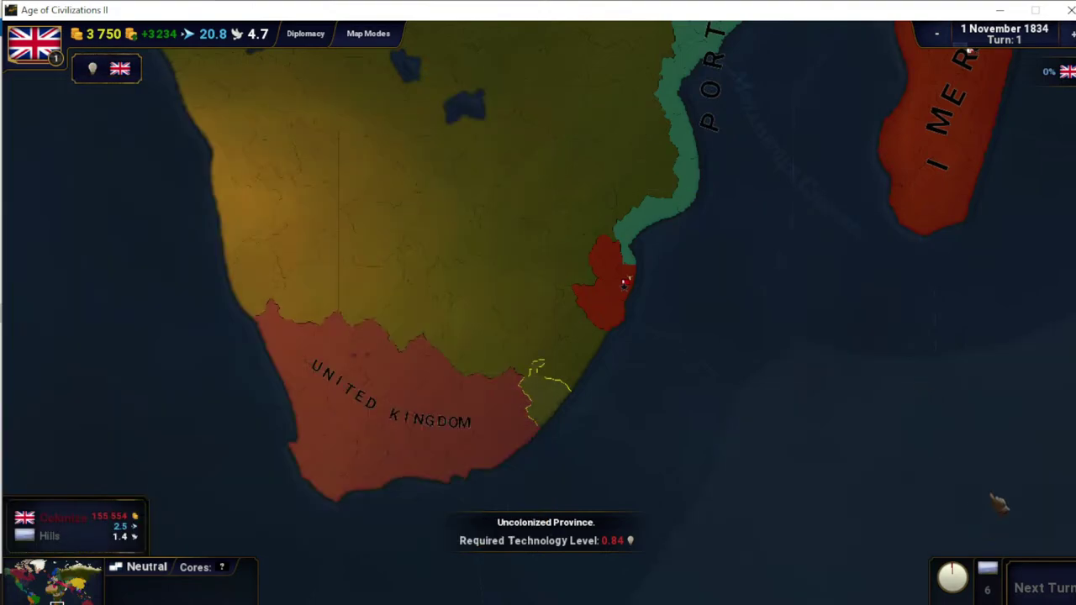
# Advance the game by one turn and go to the Austrian Empire in Europe on the map
pyautogui.press('Up')
pyautogui.press('Up')
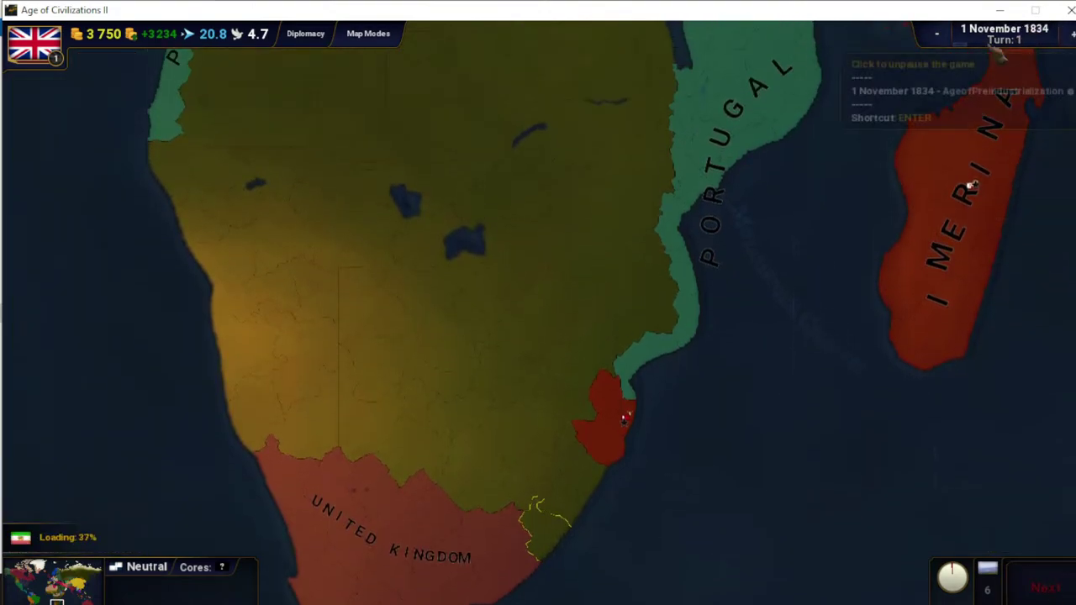
pyautogui.click(1000, 53)
pyautogui.press('Up')
pyautogui.press('Up')
pyautogui.press('Up')
pyautogui.press('Up')
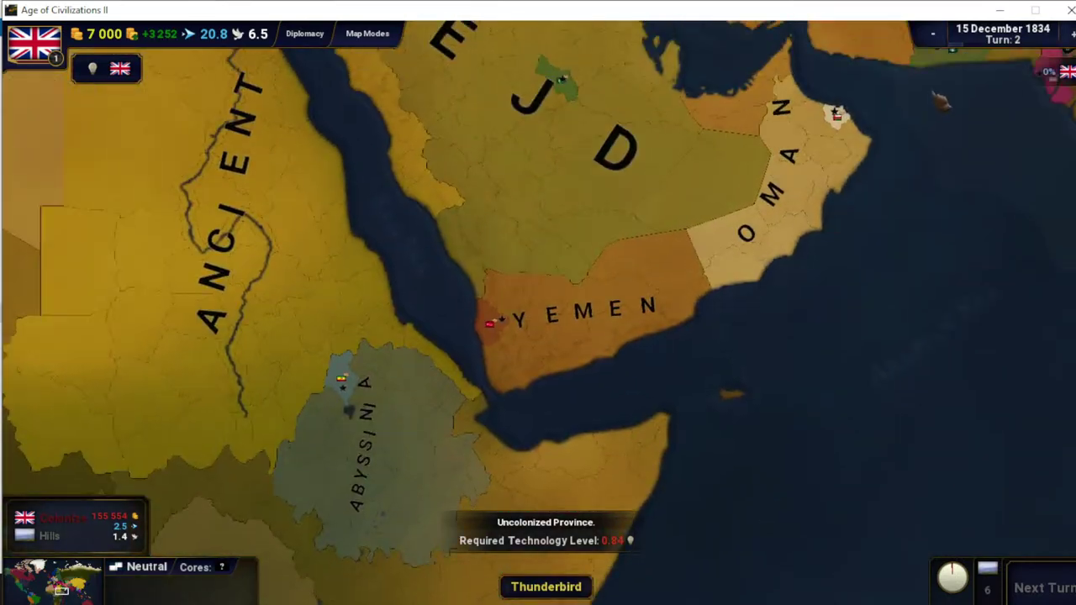
pyautogui.press('Up')
pyautogui.press('Left')
pyautogui.scroll(2, 941, 100)
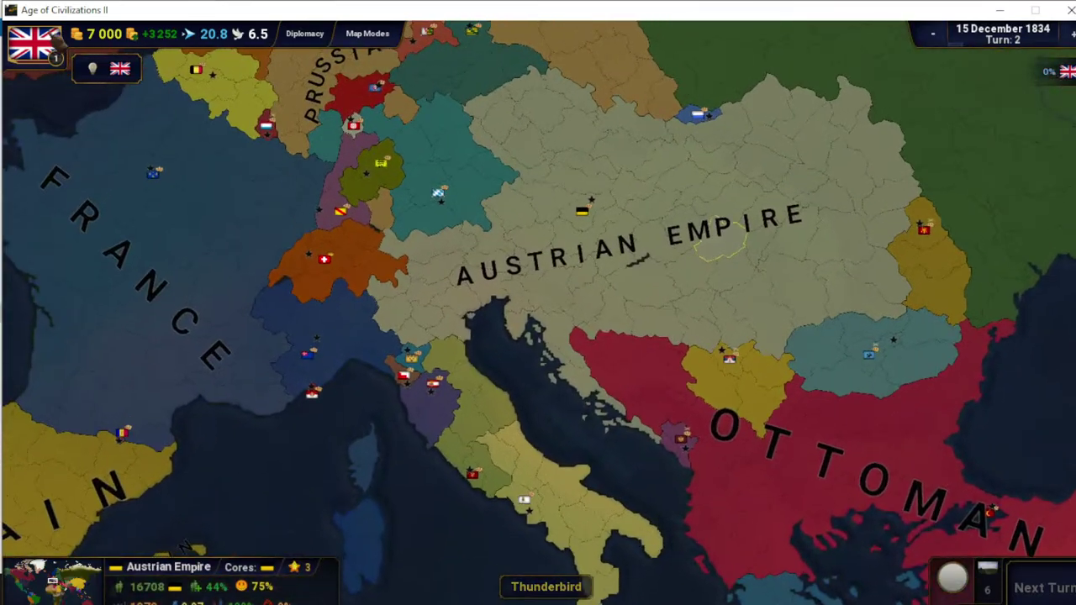
# Exit the current game to the main menu and quit the game completely
pyautogui.click(38, 42)
pyautogui.press('Escape')
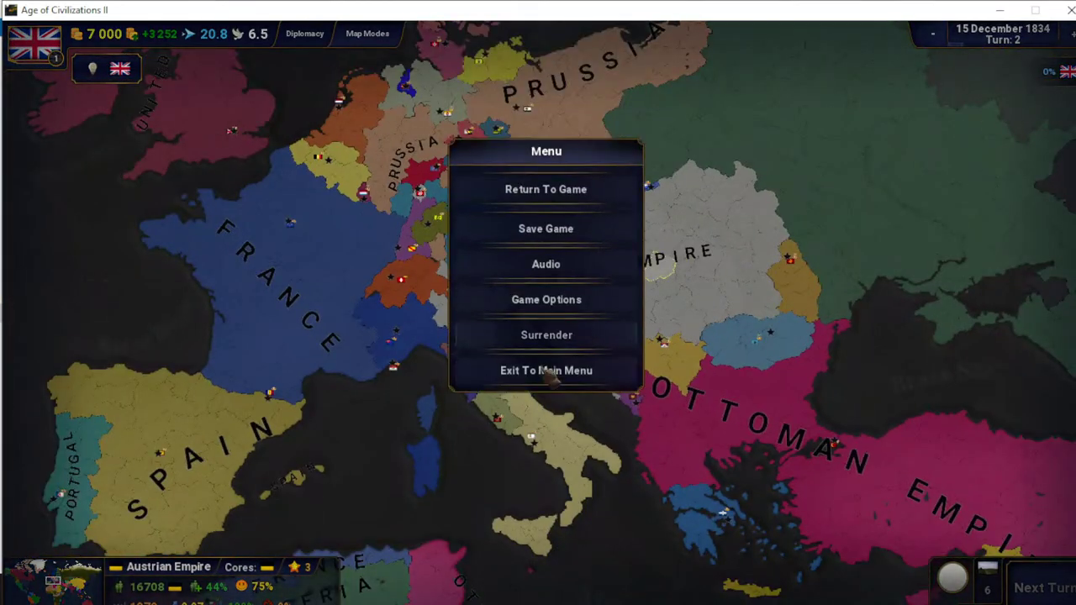
pyautogui.click(547, 371)
pyautogui.click(420, 343)
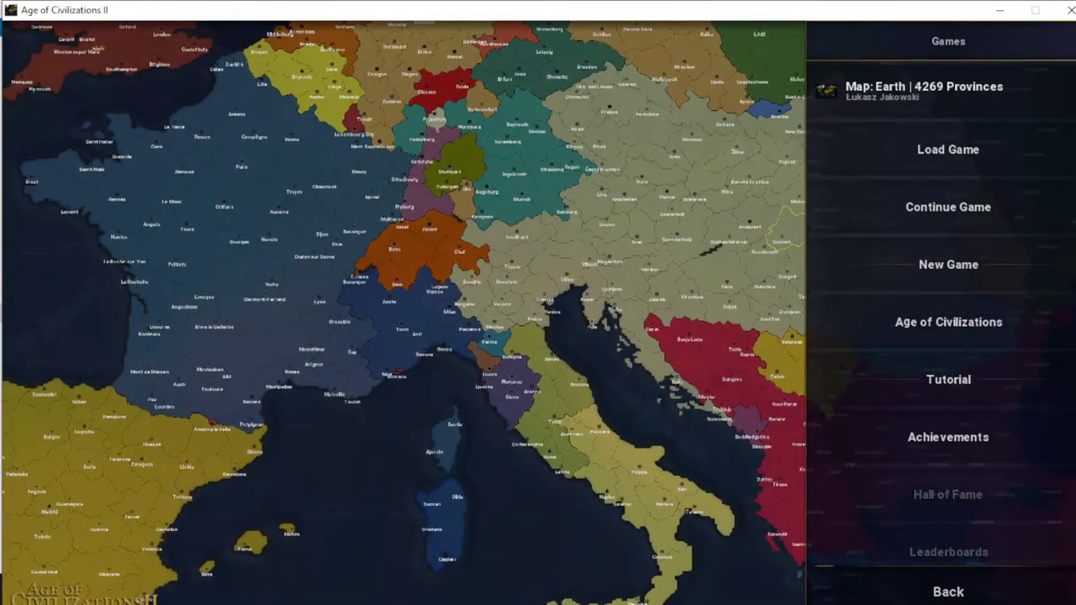
pyautogui.press('Escape')
pyautogui.click(716, 496)
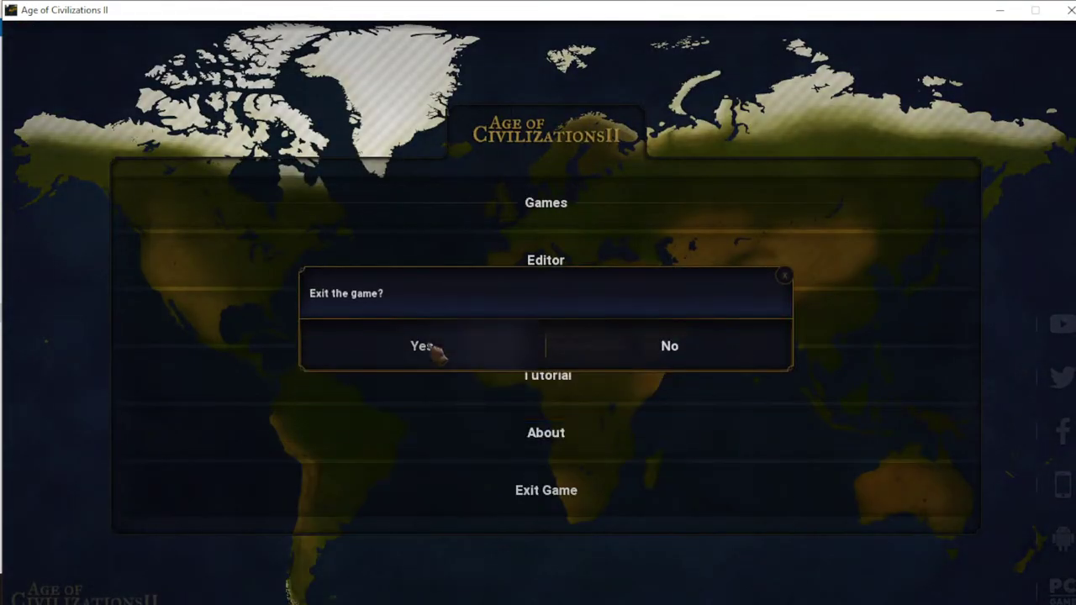
pyautogui.click(430, 349)
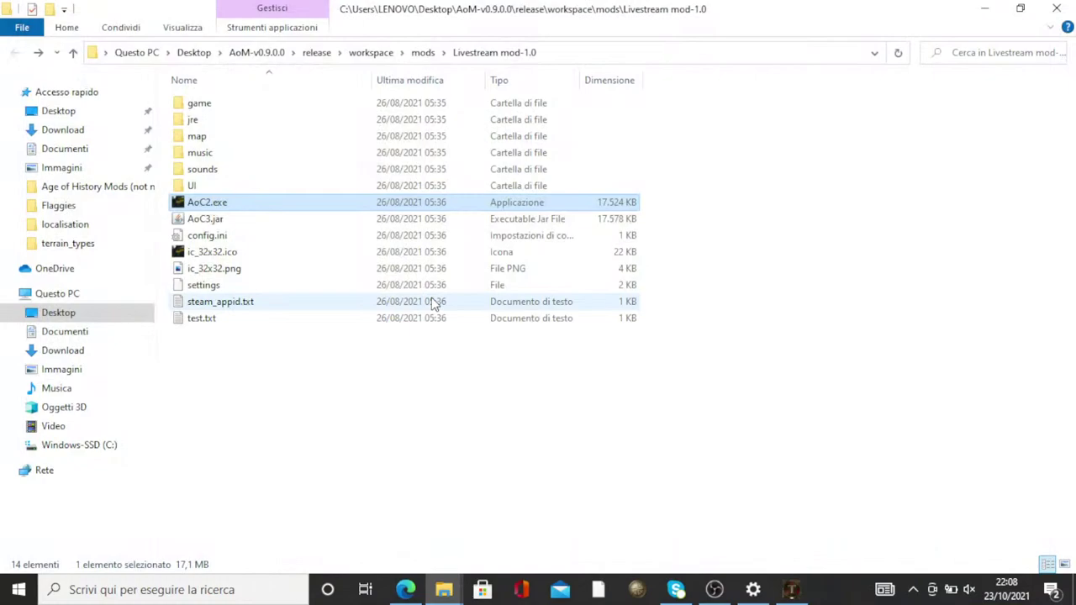
# Open Ages.json from the mod's game folder in Notepad (Blocco note) and maximize the window
pyautogui.doubleClick(388, 110)
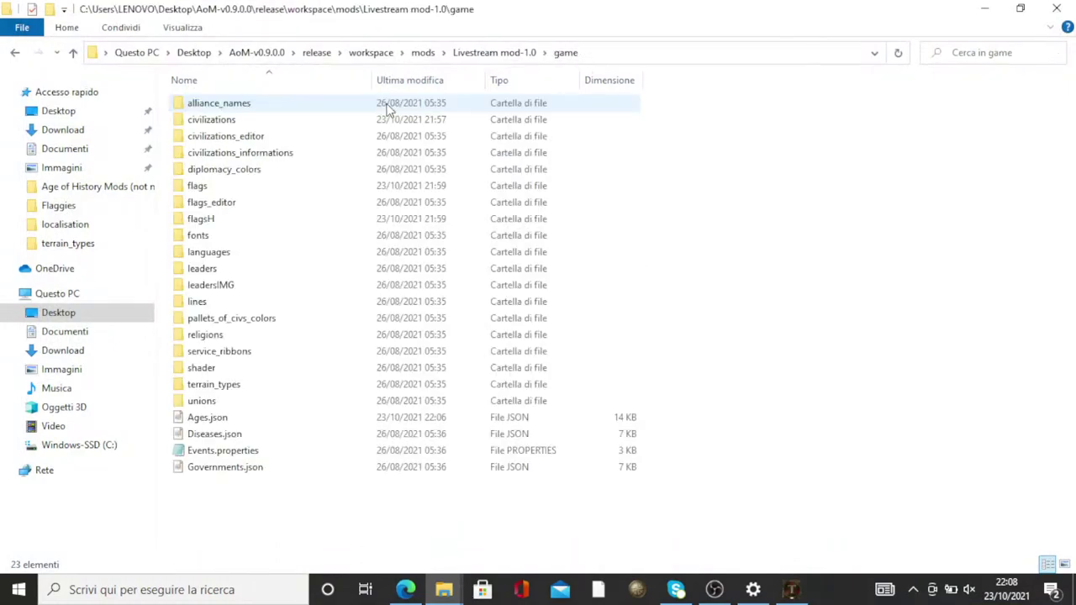
pyautogui.click(235, 420)
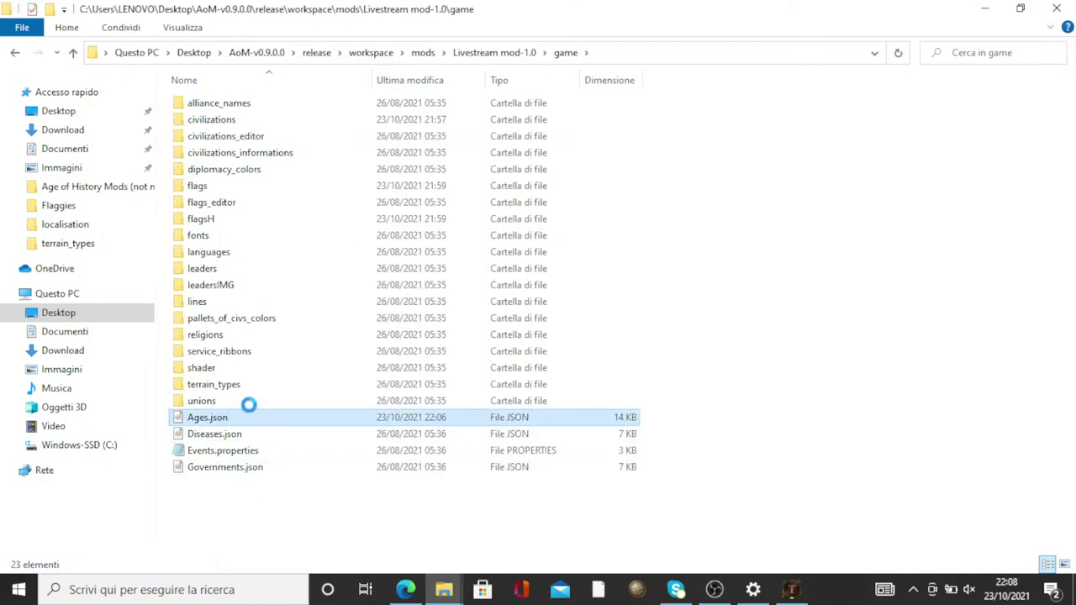
pyautogui.rightClick(235, 417)
pyautogui.moveTo(319, 310)
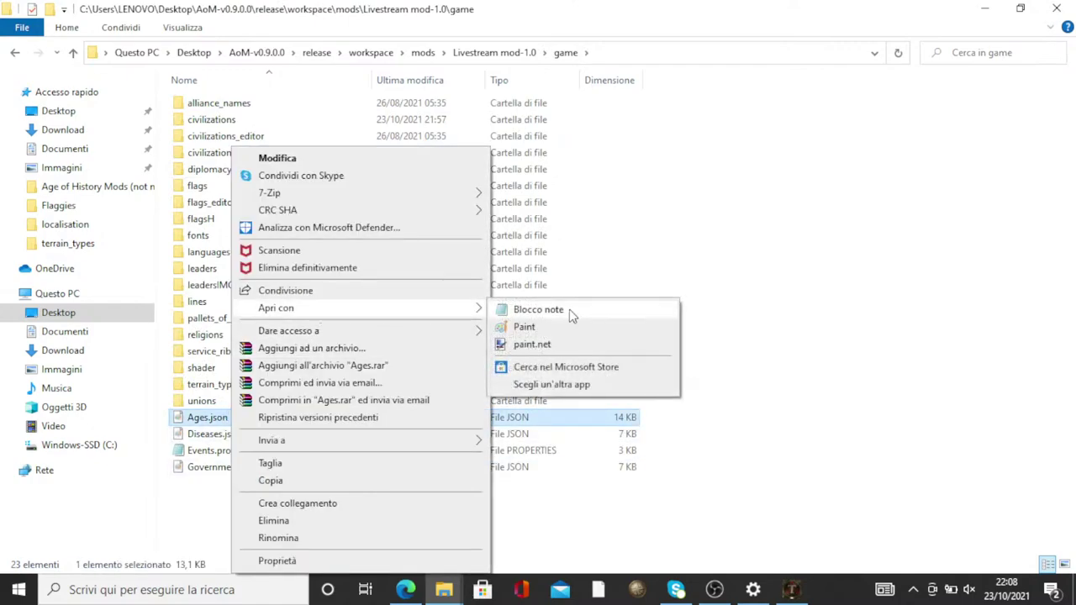
pyautogui.click(538, 309)
pyautogui.scroll(-10, 547, 339)
pyautogui.scroll(5, 757, 286)
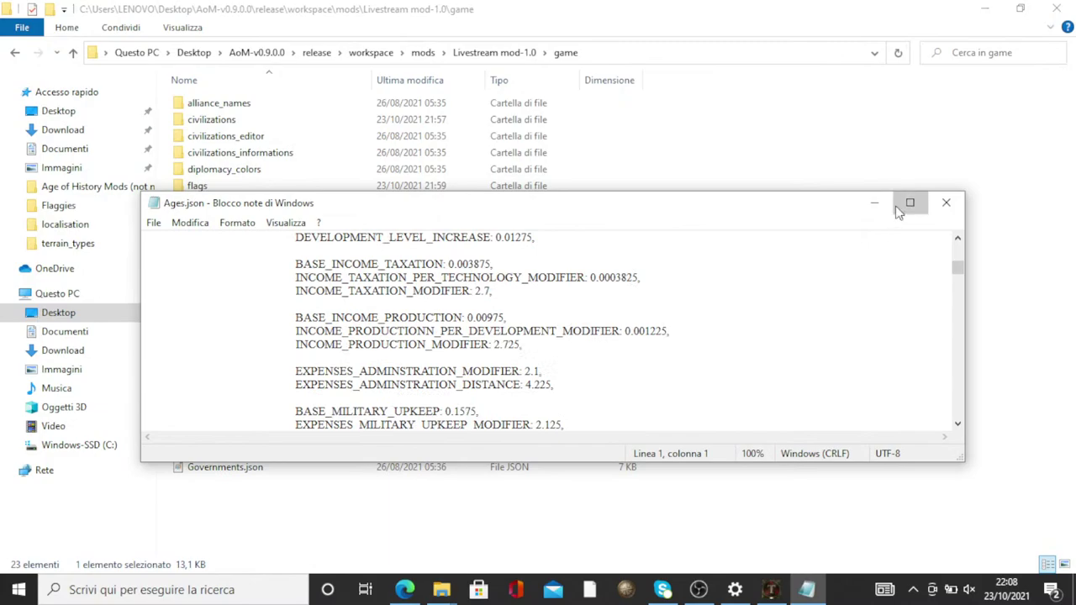
pyautogui.click(909, 203)
# Set REVOLUTIONARY_RISK_MODIFIER to 3.275 for AgeofPreindustrialization, then save and close Ages.json
pyautogui.scroll(-4, 199, 269)
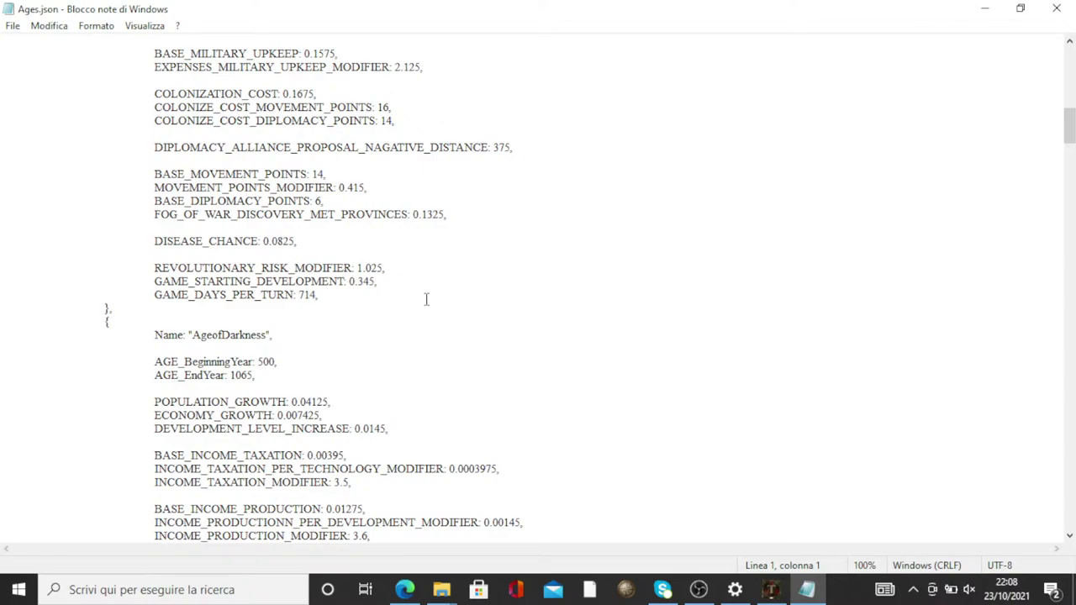
pyautogui.scroll(-20, 426, 300)
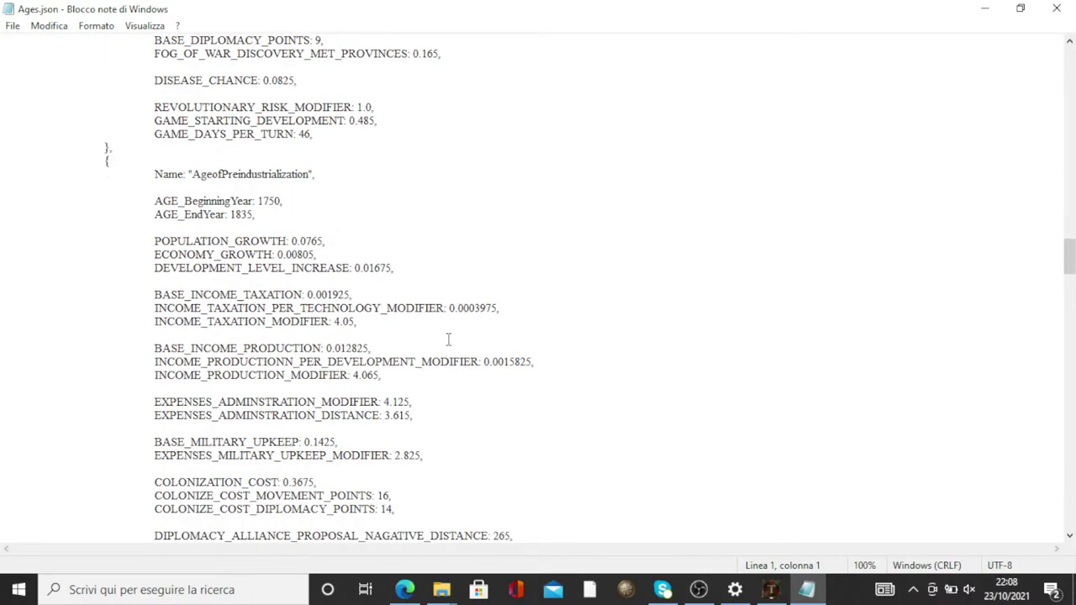
pyautogui.scroll(-15, 448, 339)
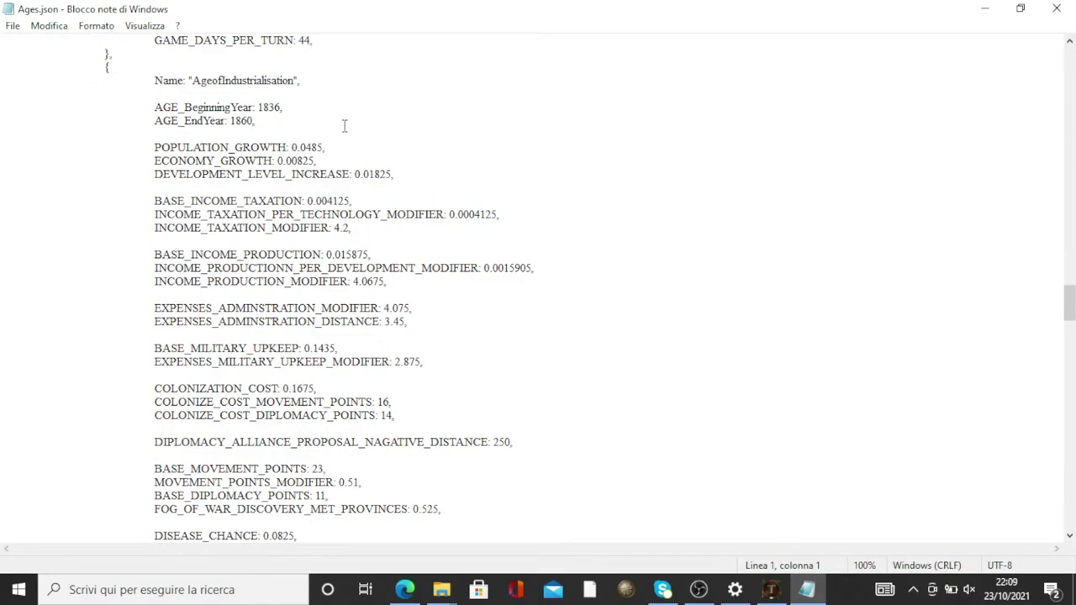
pyautogui.scroll(15, 343, 125)
pyautogui.scroll(-8, 362, 313)
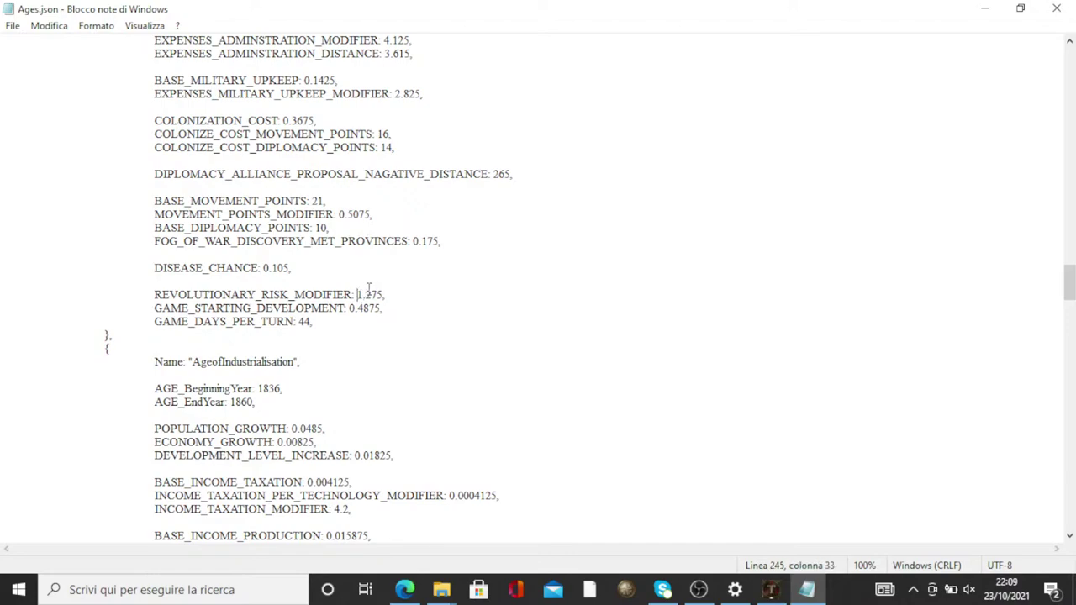
pyautogui.press('BackSpace')
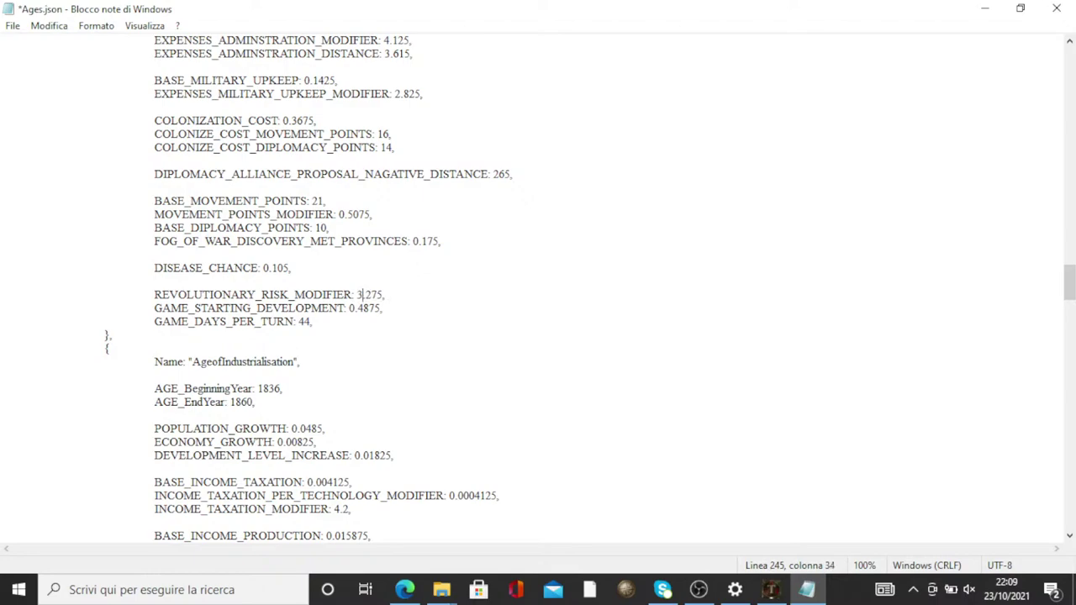
pyautogui.click(15, 25)
pyautogui.moveTo(31, 25)
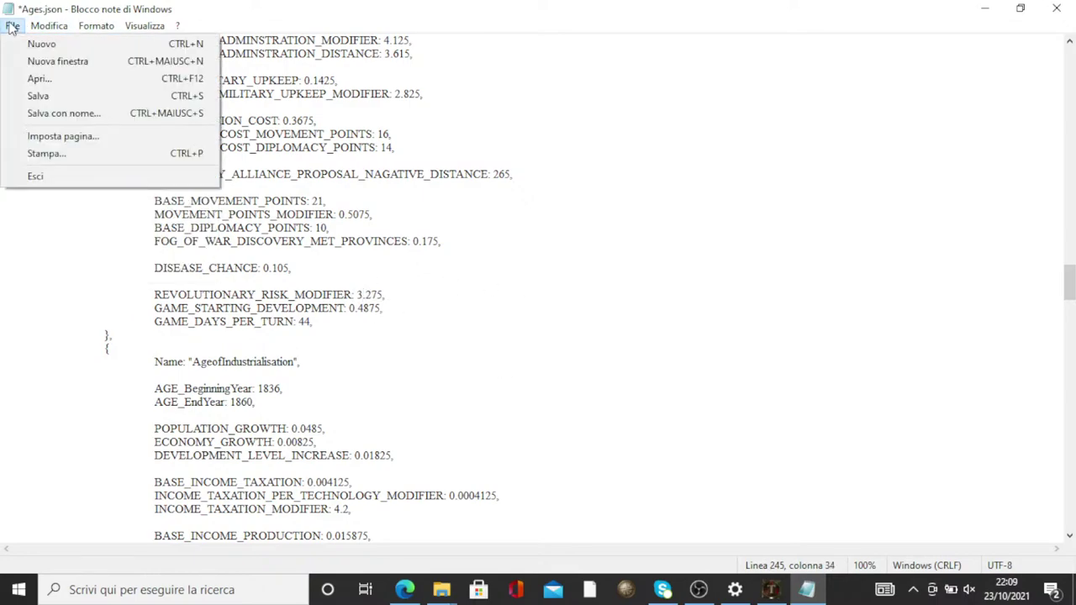
pyautogui.click(34, 97)
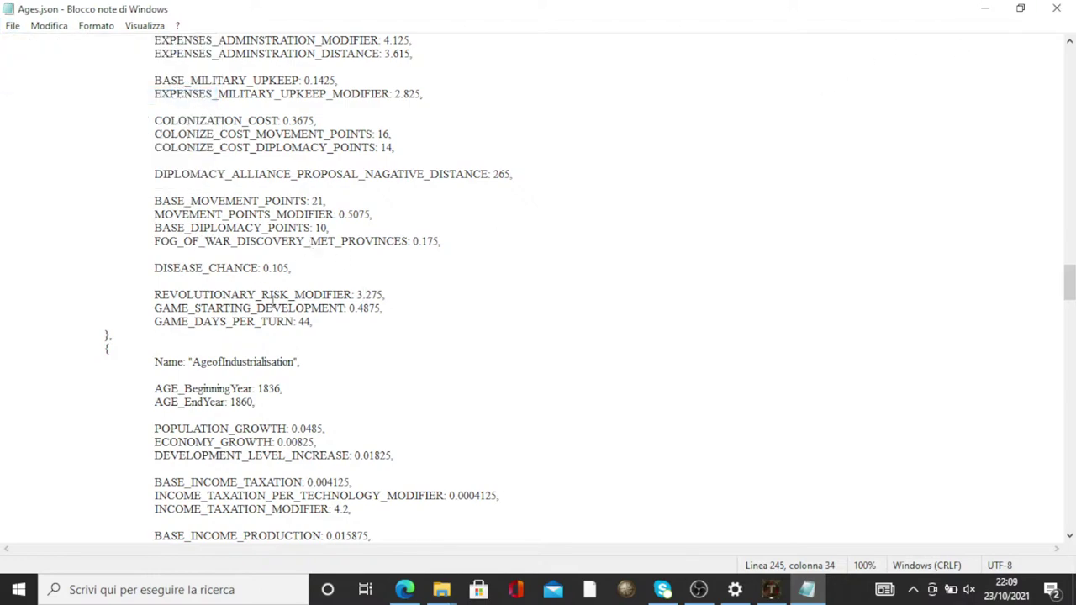
pyautogui.click(1056, 8)
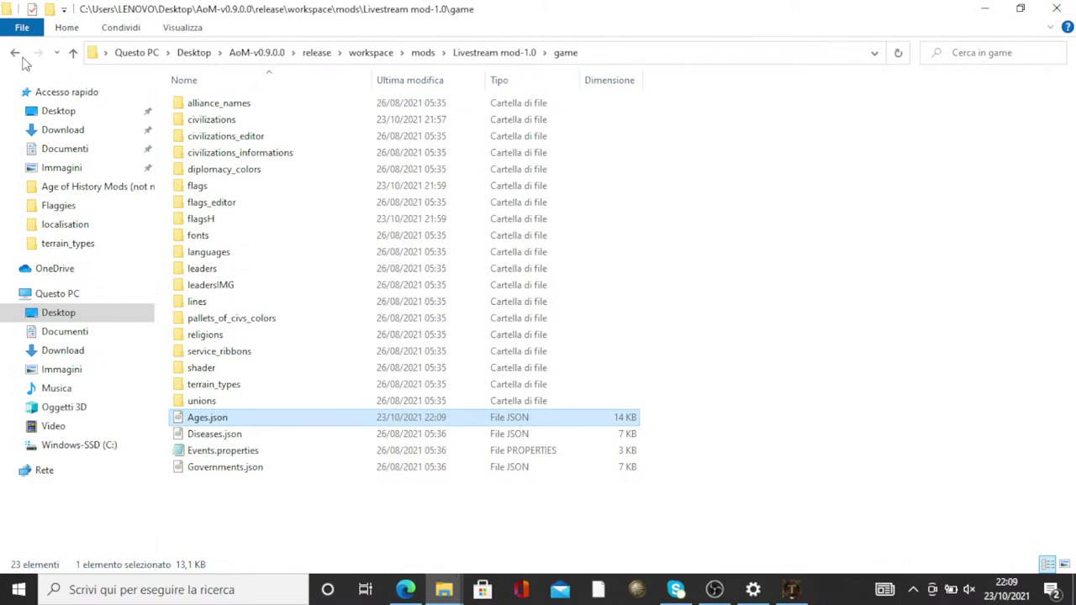
# Return to the Livestream mod-1.0 folder and launch the modded game with AoC2.exe
pyautogui.hotkey('alt', 'Up')
pyautogui.click(212, 209)
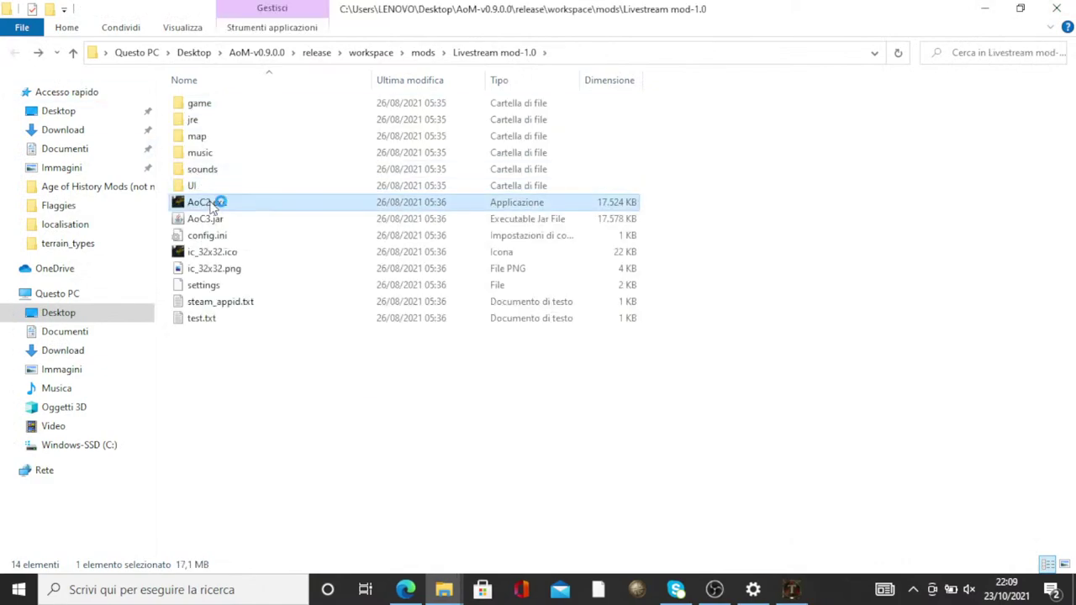
pyautogui.doubleClick(212, 209)
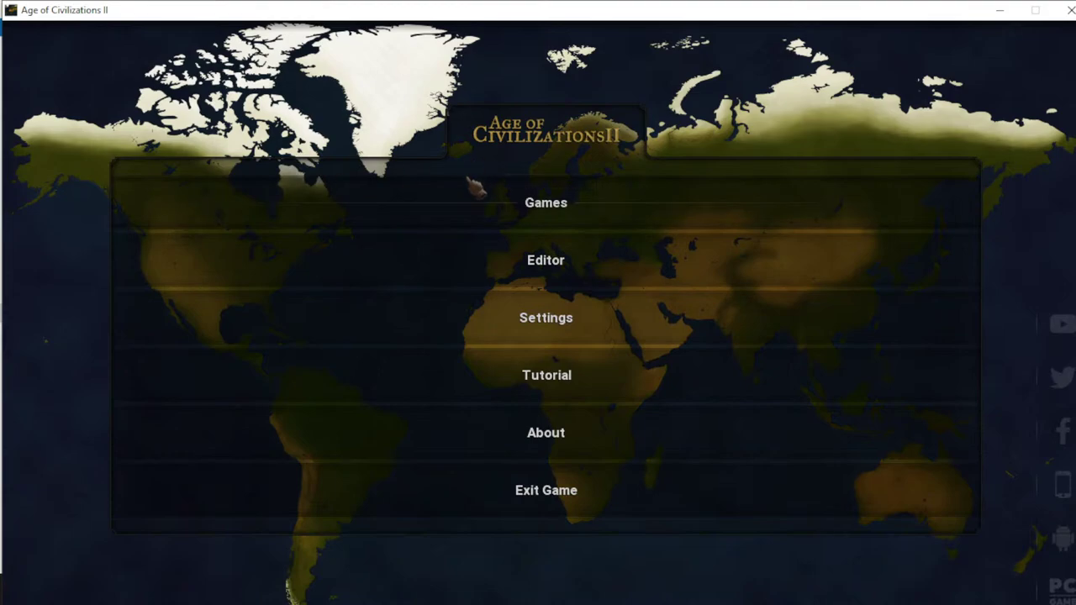
# Load the Victorian Era scenario in the scenario editor and proceed to its scenario settings
pyautogui.click(504, 271)
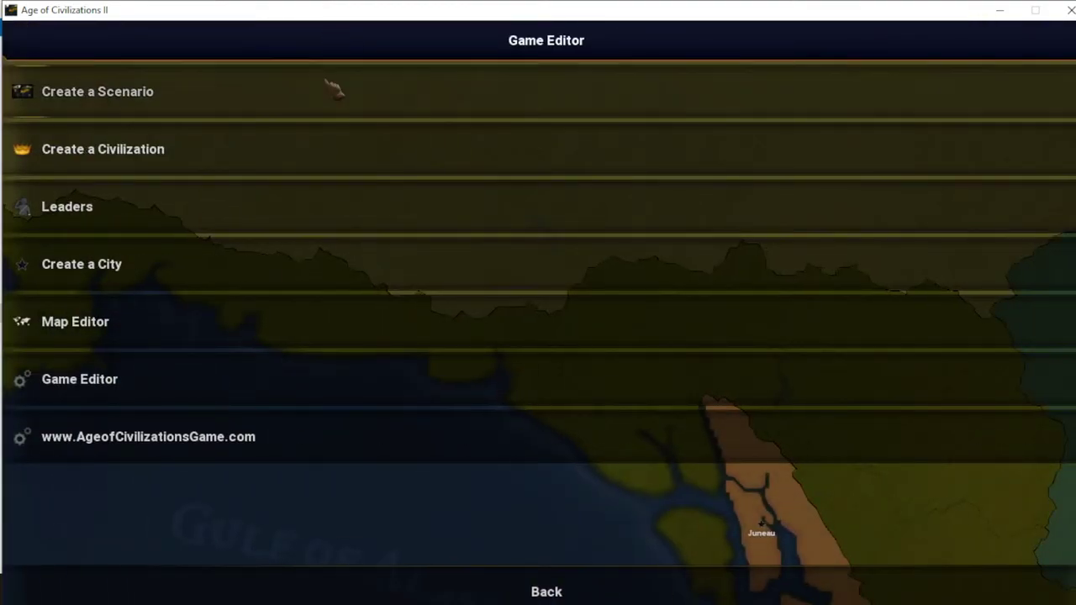
pyautogui.click(337, 88)
pyautogui.scroll(-3, 261, 446)
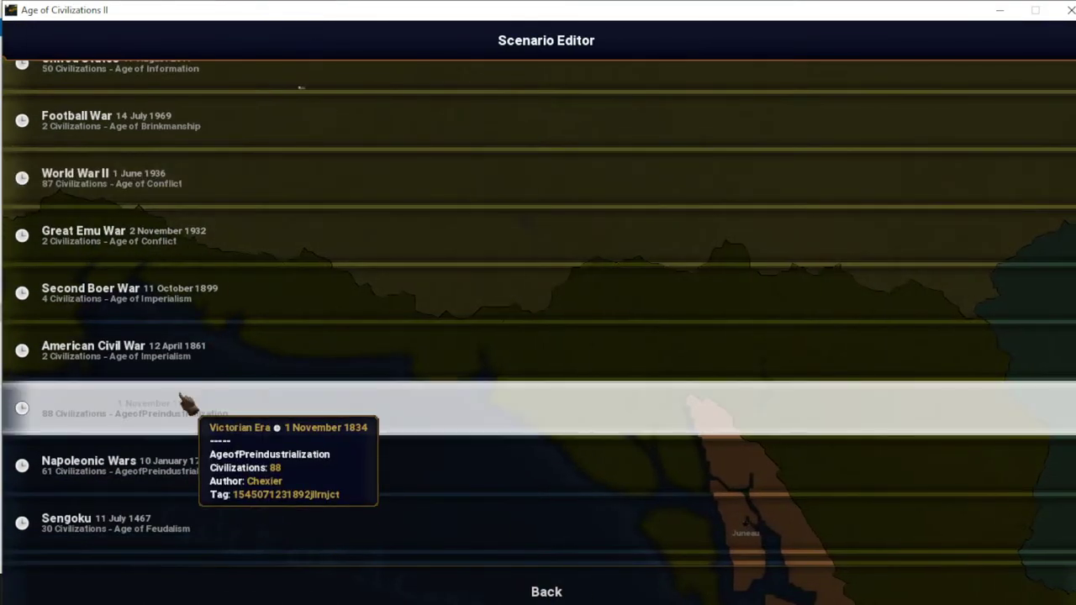
pyautogui.click(195, 415)
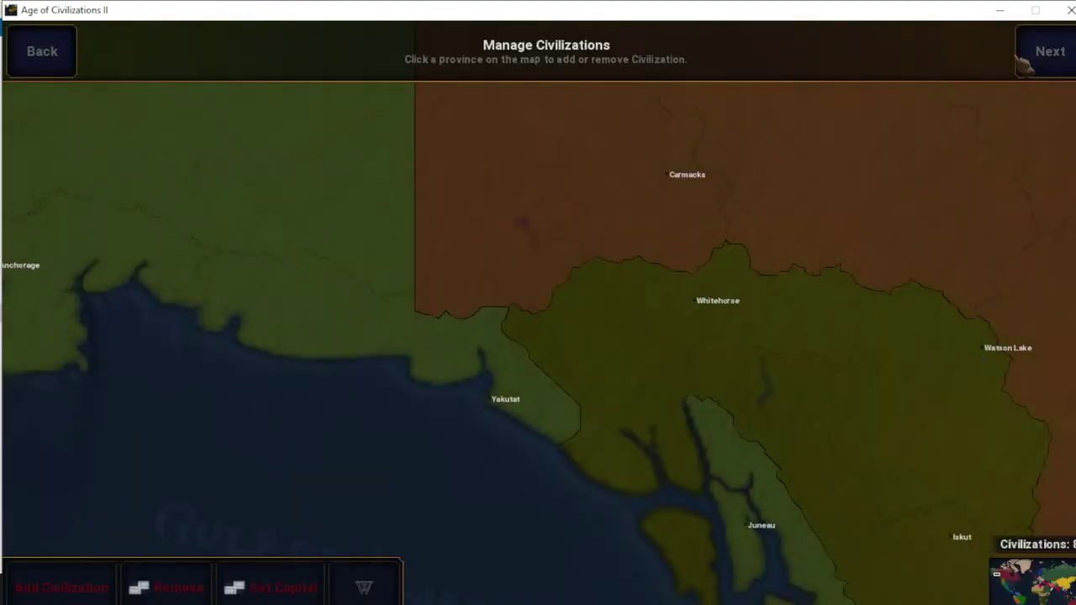
pyautogui.click(1050, 48)
pyautogui.click(1050, 48)
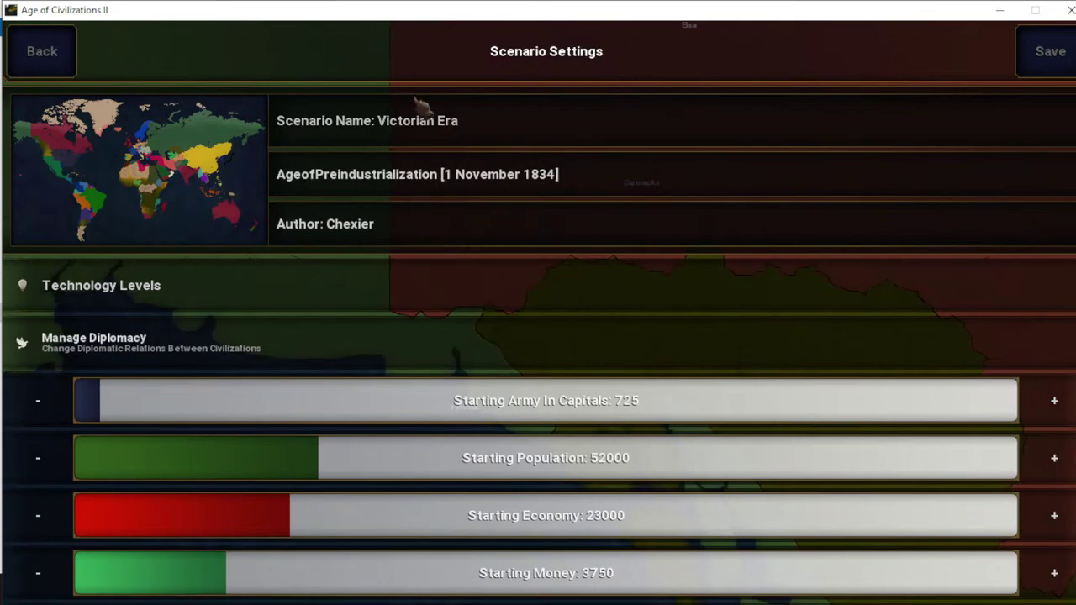
# Set the Ottoman Empire's starting happiness to 20% and save the Victorian Era scenario
pyautogui.scroll(-10, 332, 328)
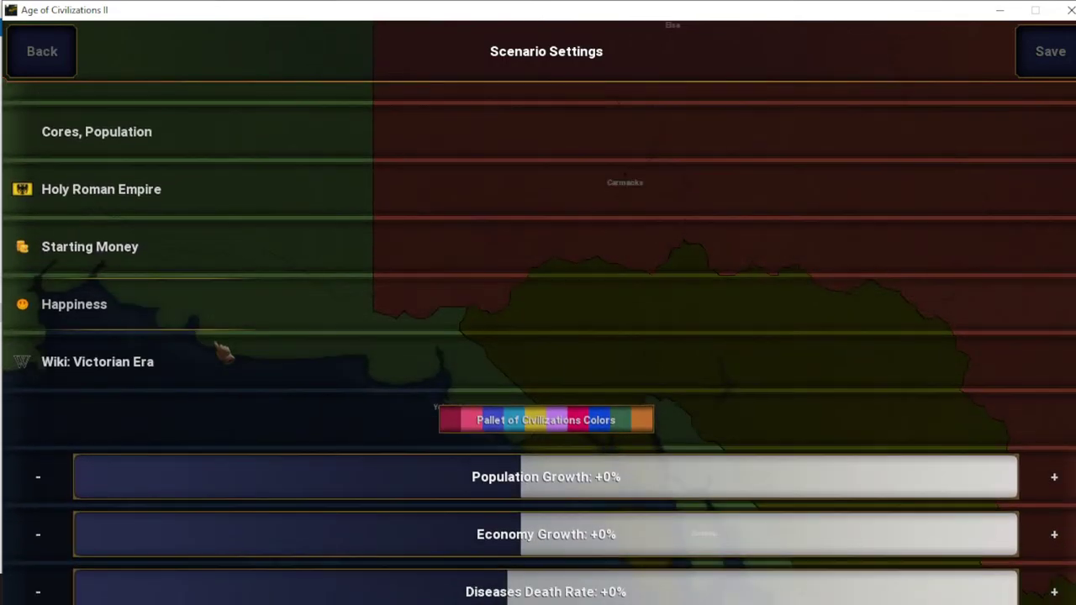
pyautogui.click(252, 304)
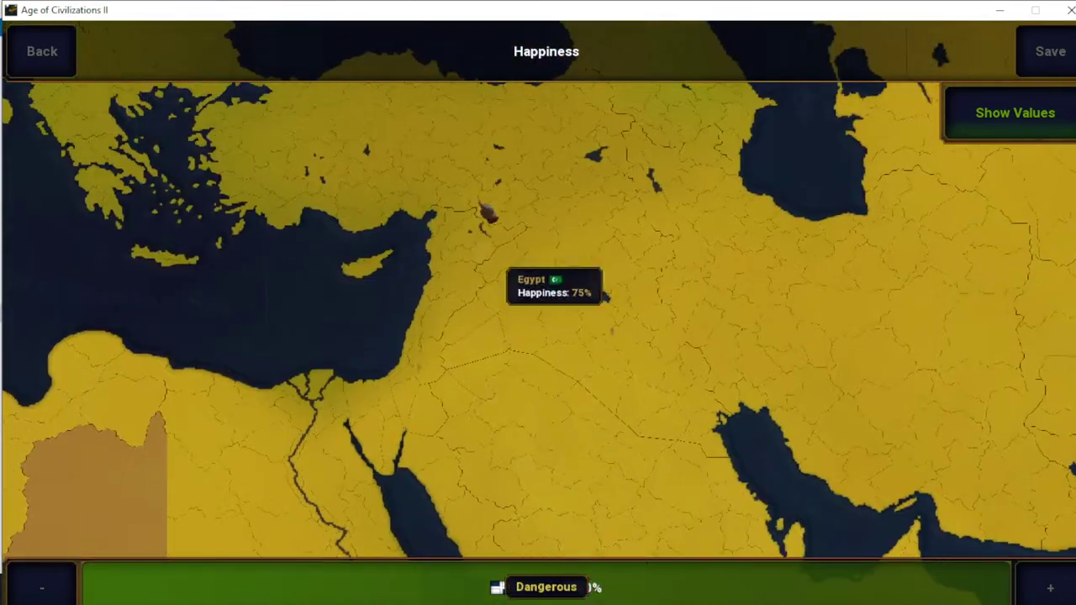
pyautogui.click(447, 126)
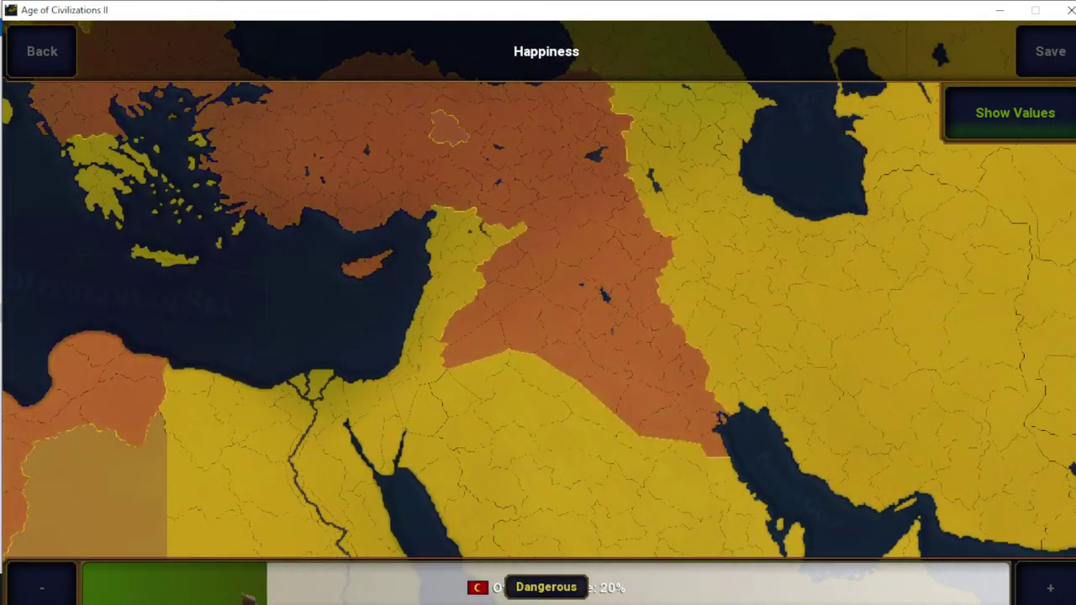
pyautogui.click(1058, 51)
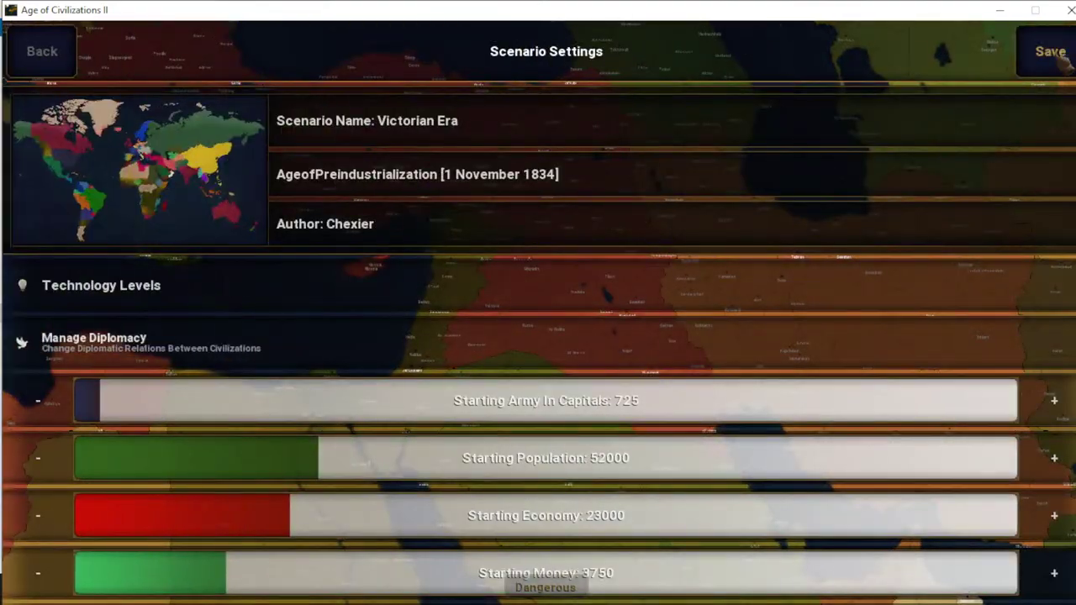
pyautogui.click(490, 344)
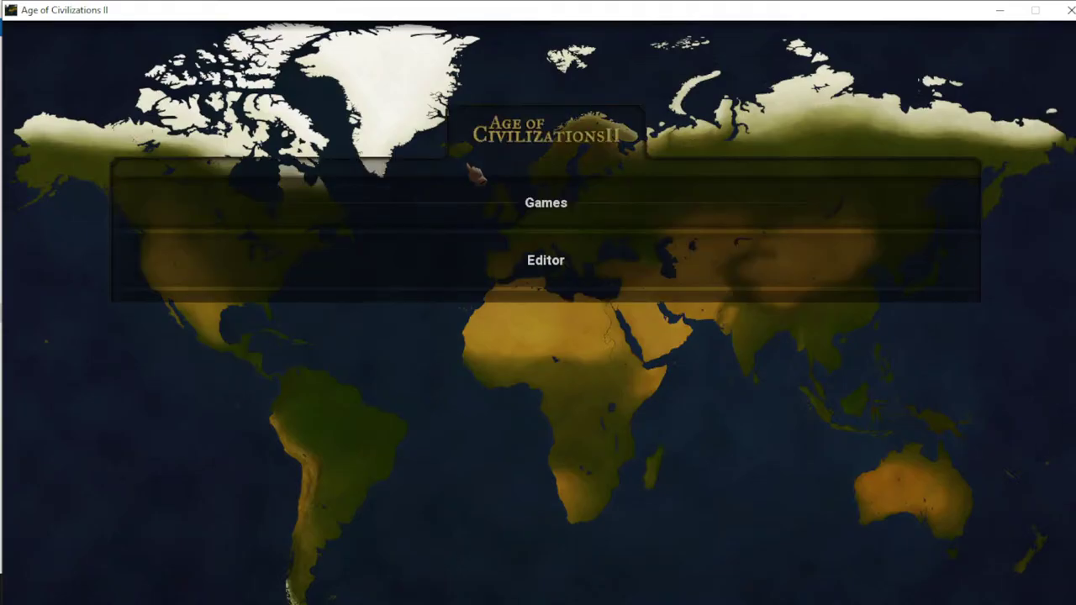
pyautogui.click(497, 202)
pyautogui.click(829, 270)
pyautogui.press('Escape')
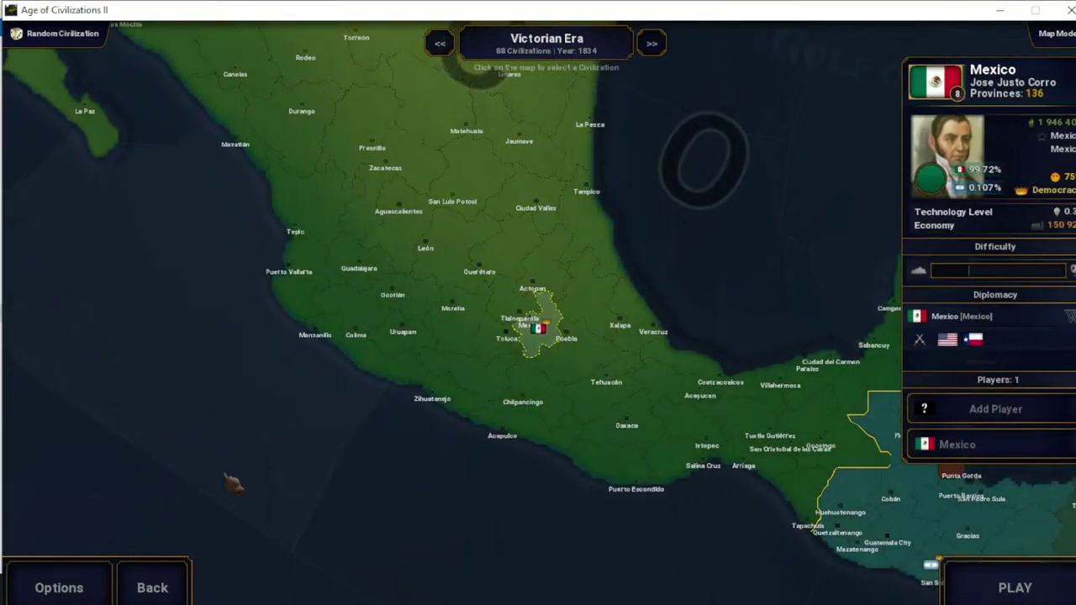
pyautogui.press('Escape')
# Open the game editor from the main menu
pyautogui.click(522, 258)
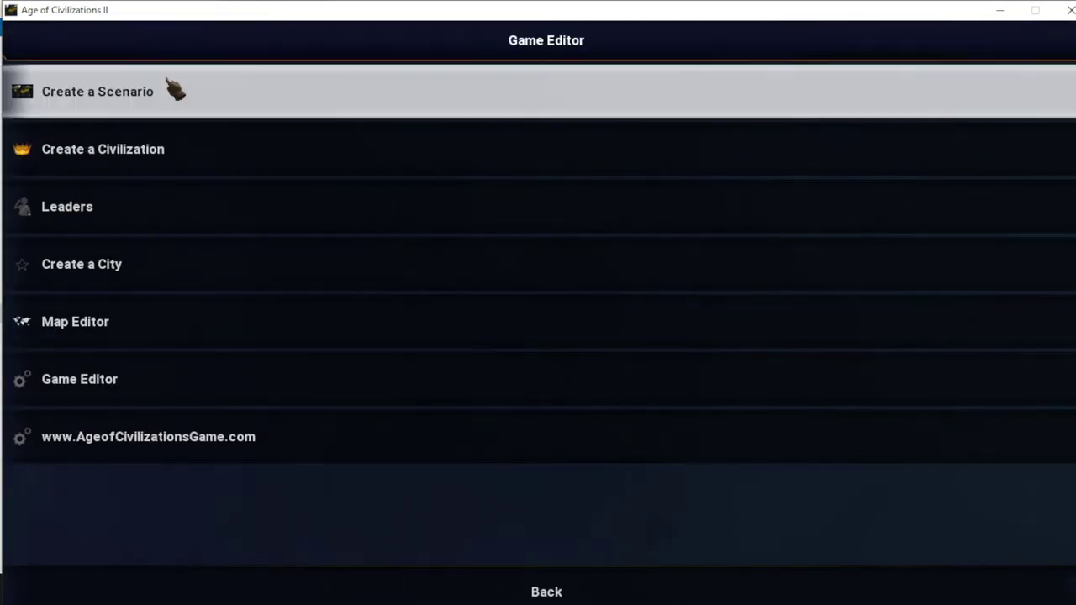
# Open the Victorian Era scenario for editing and proceed to its date settings without changing its civilizations
pyautogui.click(176, 91)
pyautogui.scroll(-5, 241, 370)
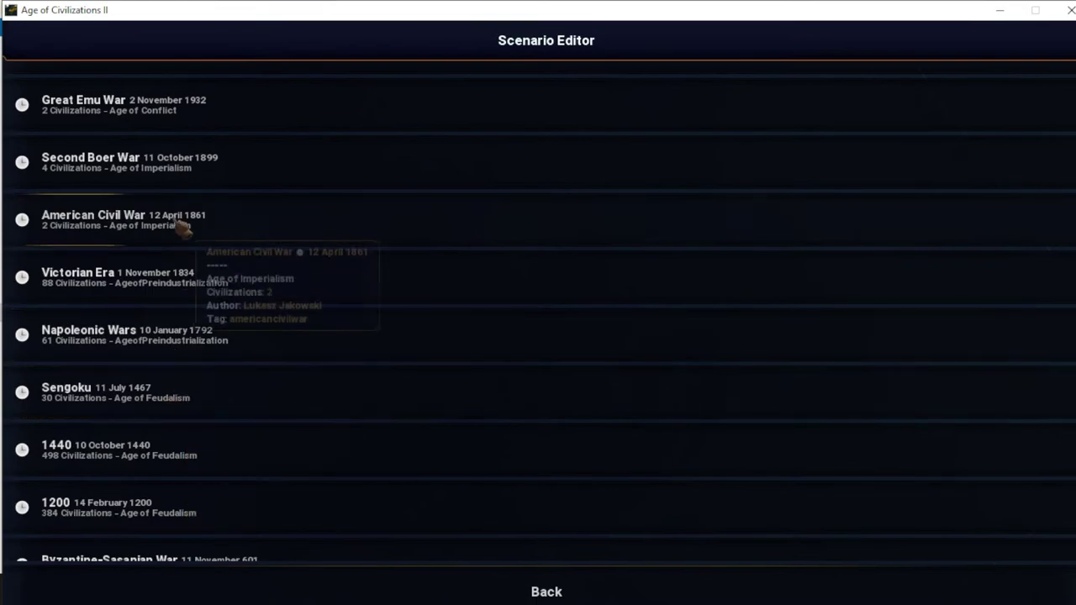
pyautogui.click(187, 274)
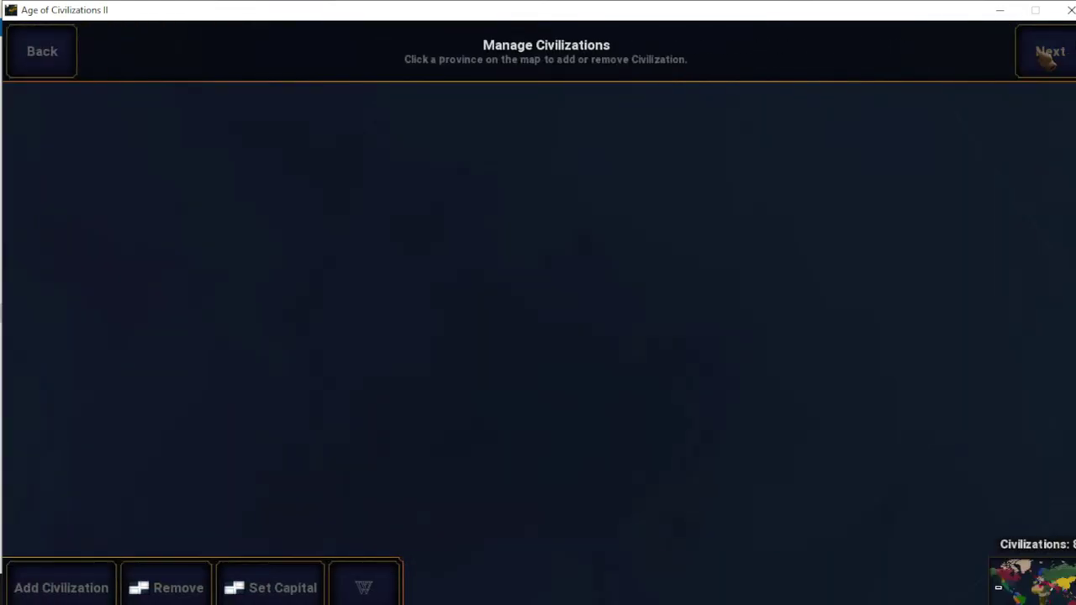
pyautogui.click(1043, 67)
pyautogui.click(513, 176)
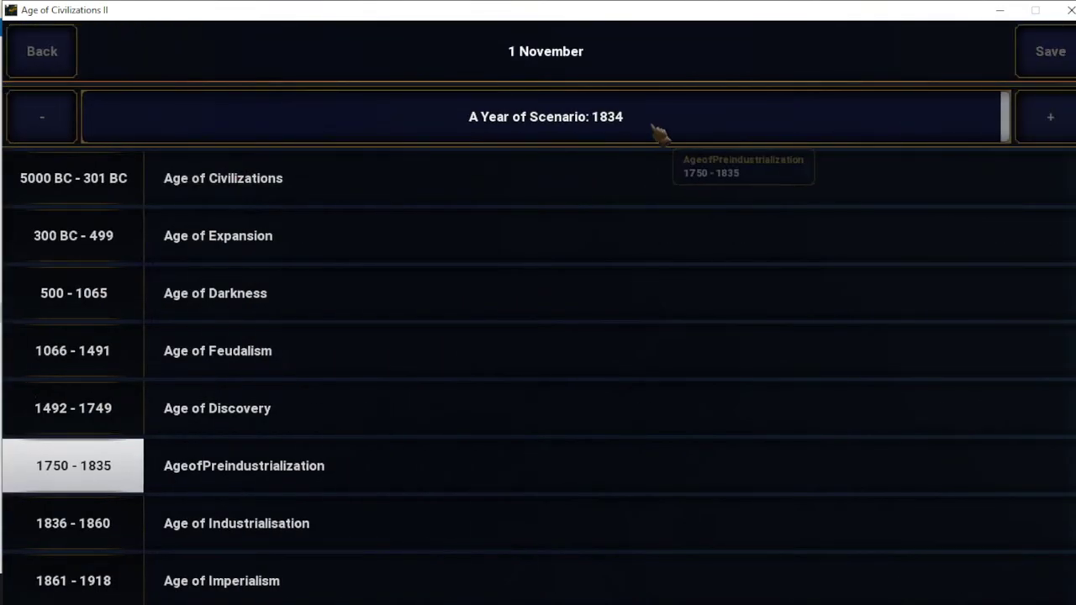
# Set the scenario's start date to 1 January 1834 and save the scenario
pyautogui.click(803, 72)
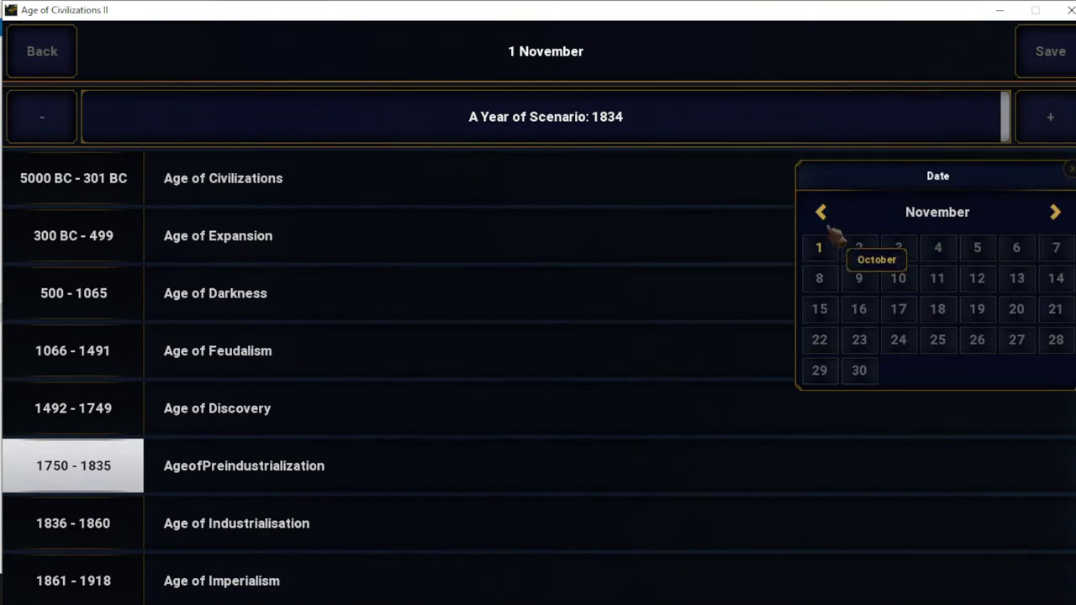
pyautogui.click(1056, 212)
pyautogui.click(1055, 213)
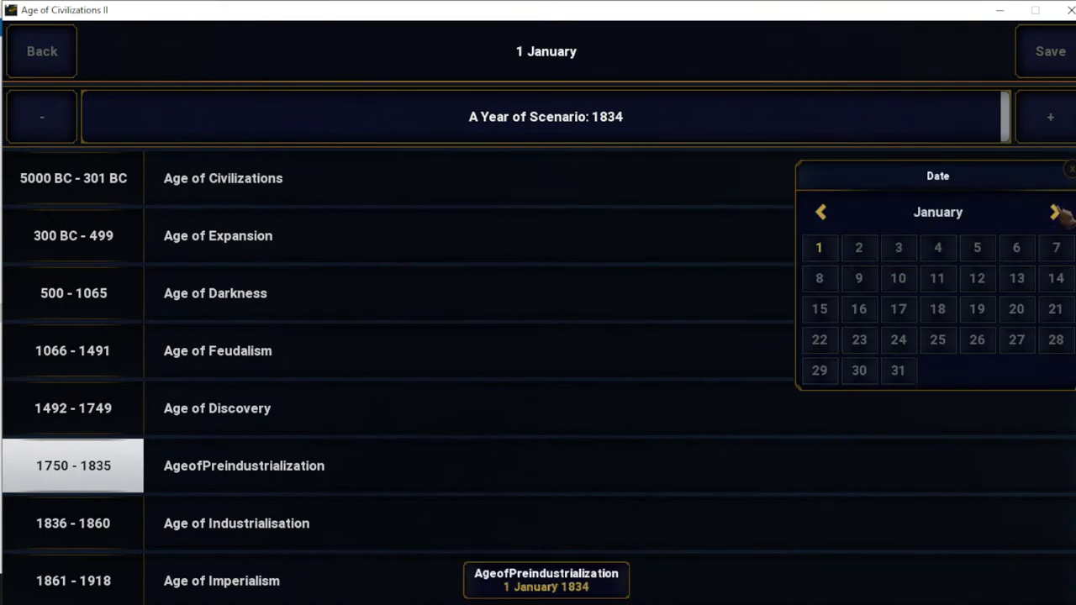
pyautogui.click(1066, 53)
pyautogui.click(1045, 48)
pyautogui.click(422, 346)
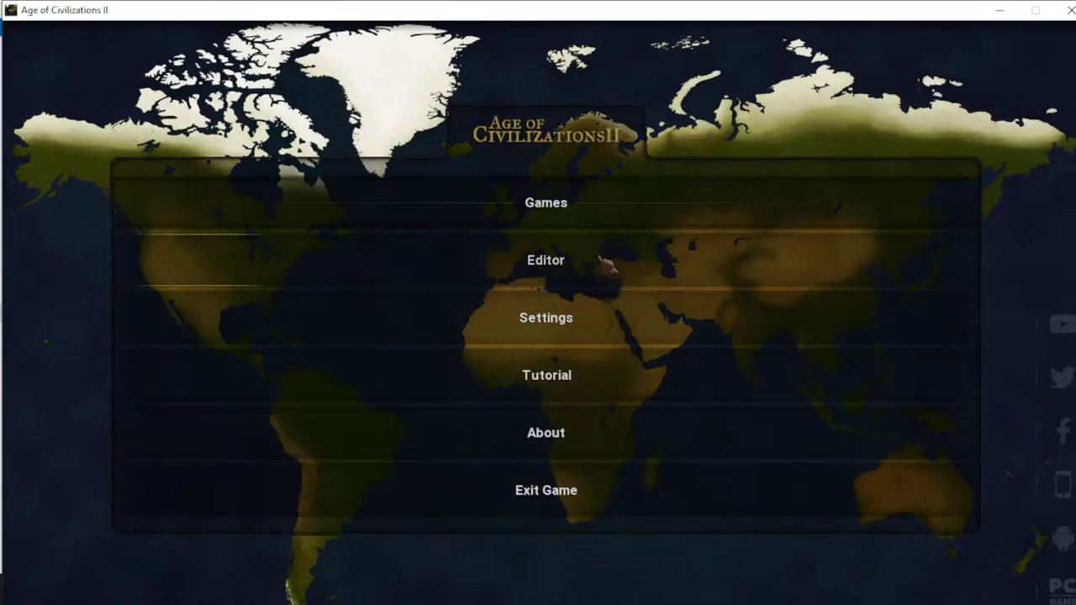
# Set up a new game on the Victorian Era scenario and choose the Ottoman Empire as the player civilization
pyautogui.click(538, 202)
pyautogui.click(963, 264)
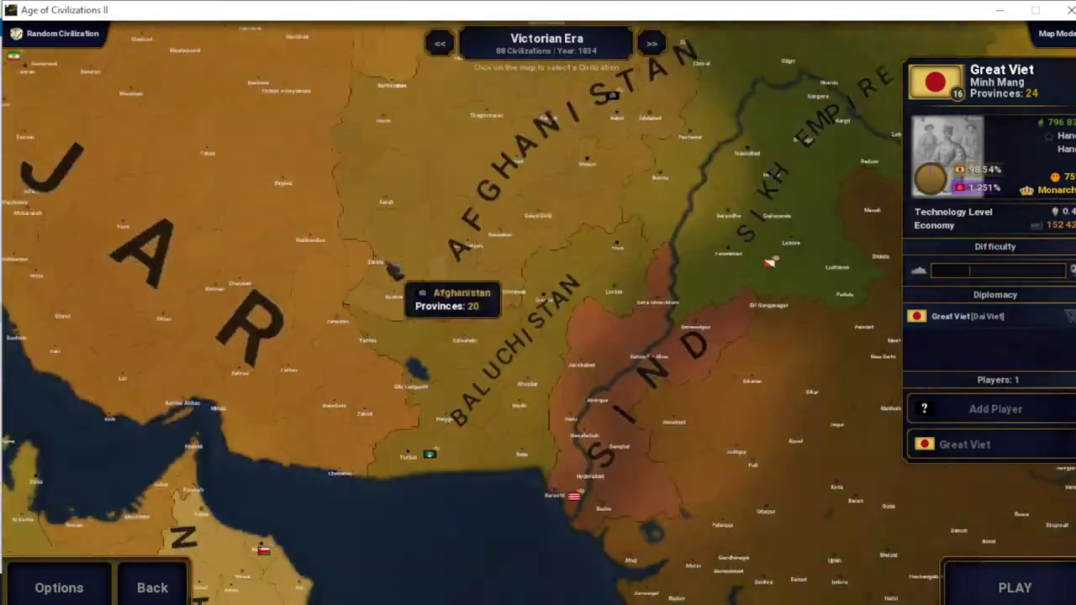
pyautogui.click(402, 252)
pyautogui.click(436, 169)
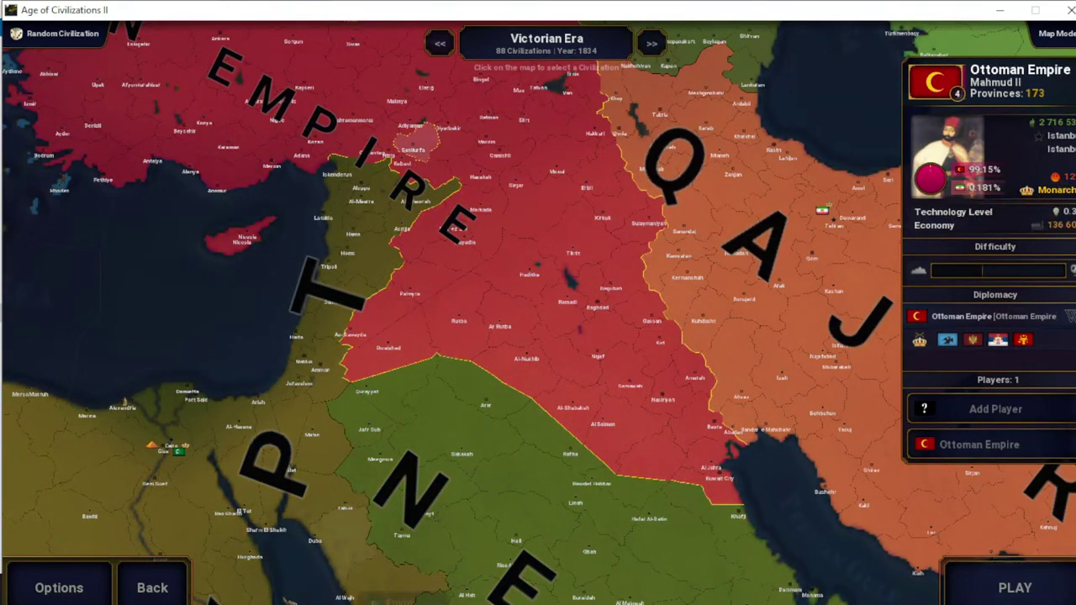
# Set the fog of war to Classic in the game options and start the game as the Ottoman Empire
pyautogui.click(98, 598)
pyautogui.click(126, 380)
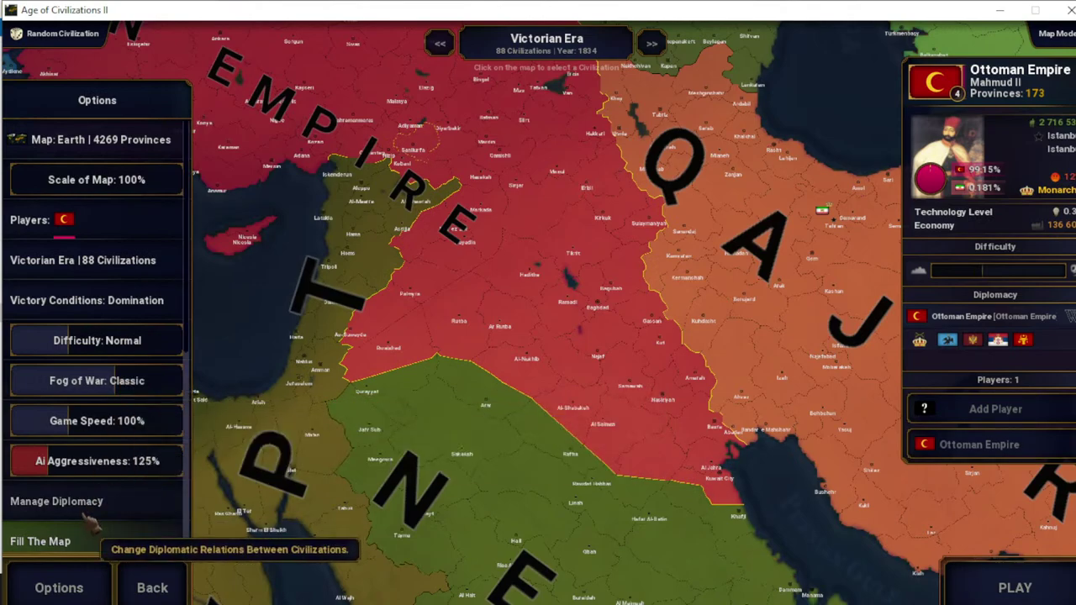
pyautogui.scroll(-5, 118, 295)
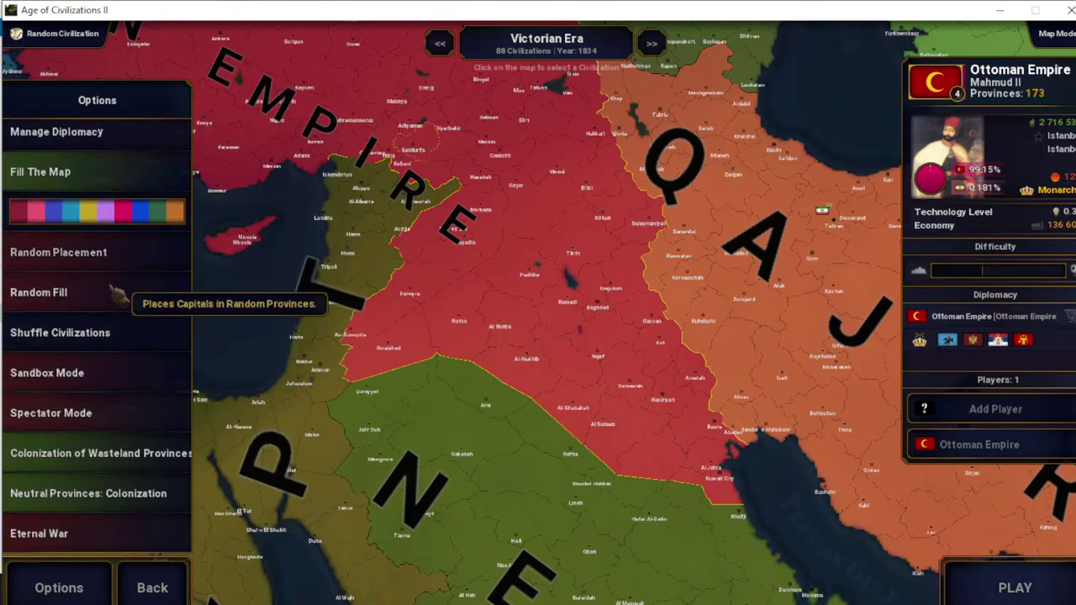
pyautogui.click(977, 554)
pyautogui.click(1015, 588)
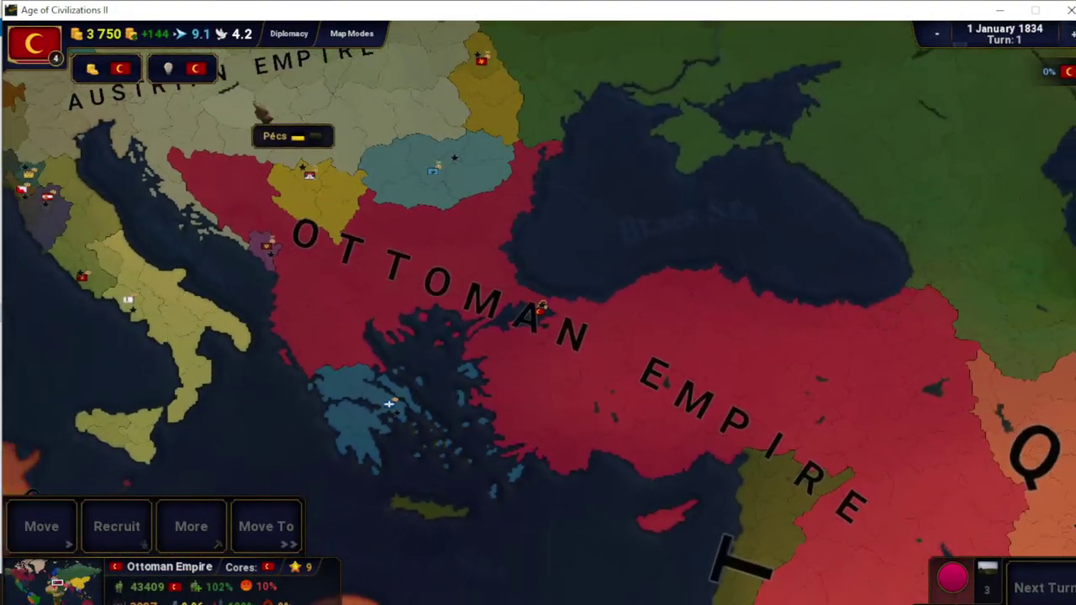
# Advance the game turn by turn from the start to turn 18, 19 January 1836
pyautogui.click(1047, 591)
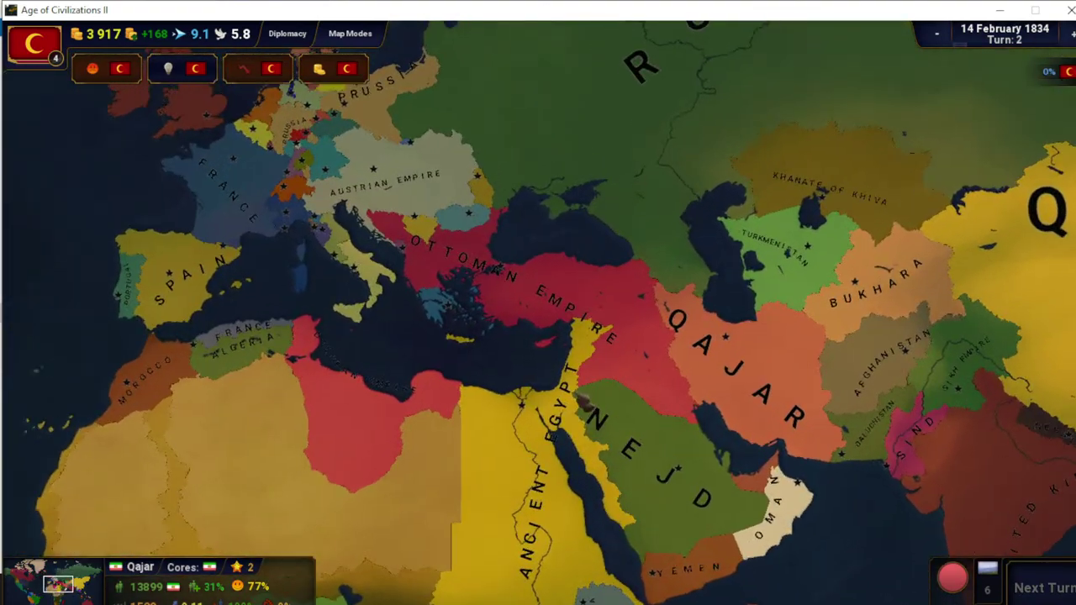
pyautogui.scroll(5, 582, 402)
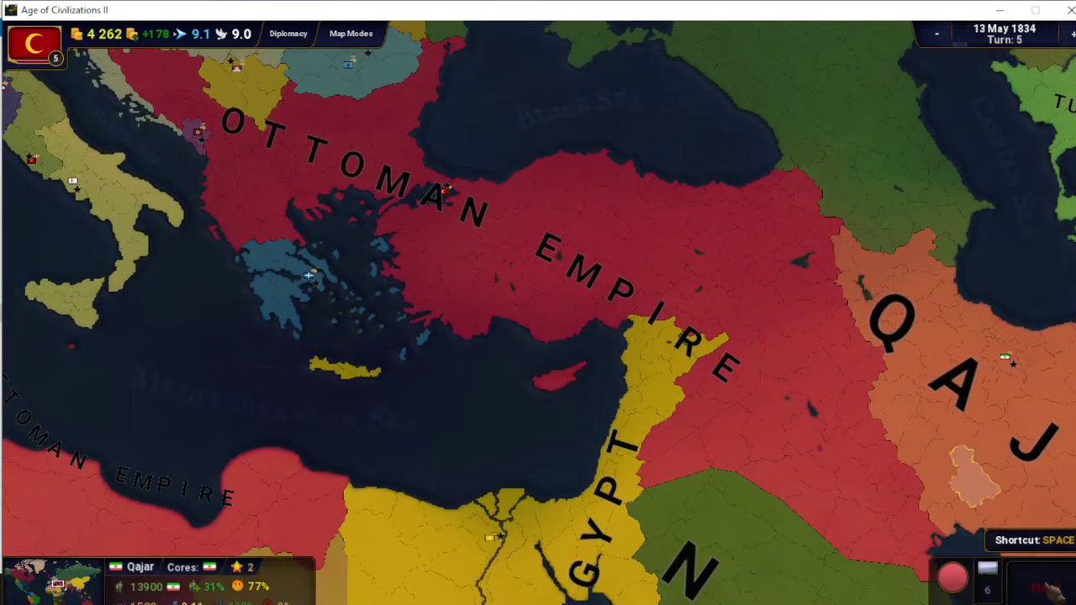
pyautogui.click(1051, 588)
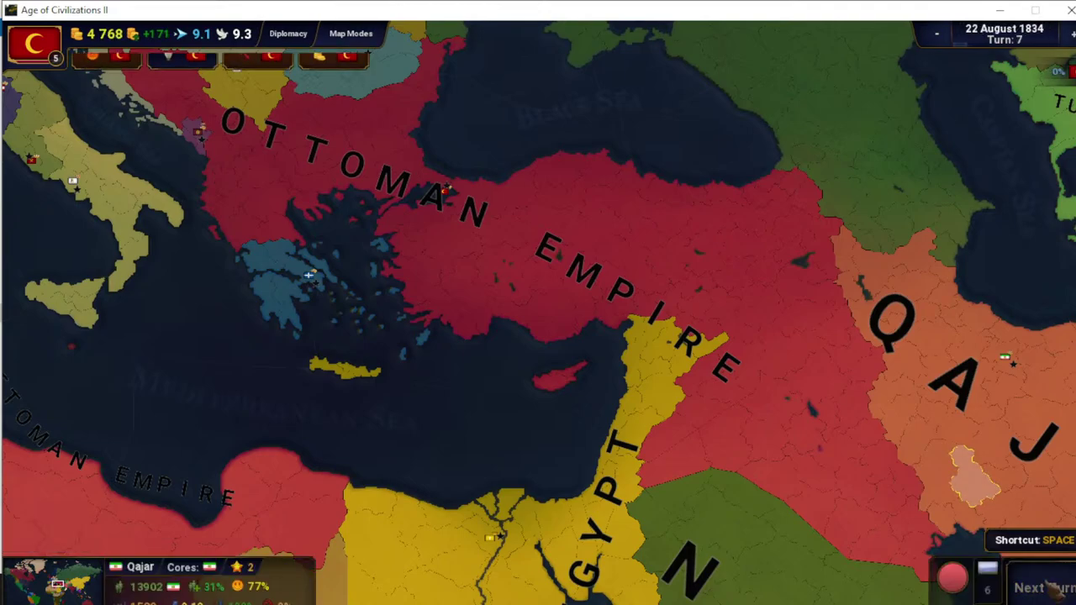
pyautogui.click(1050, 589)
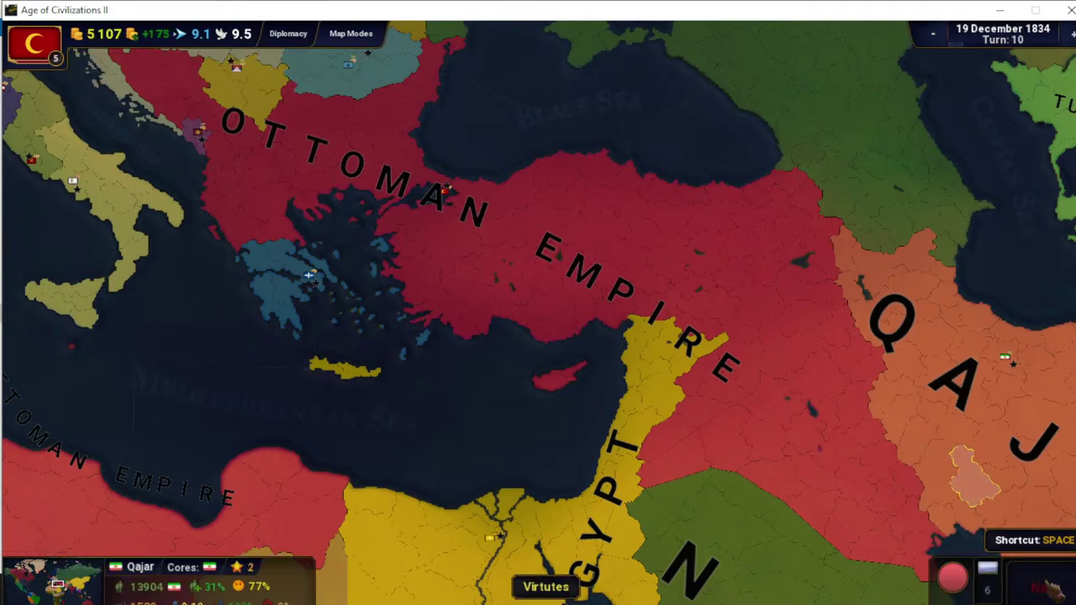
pyautogui.click(1051, 588)
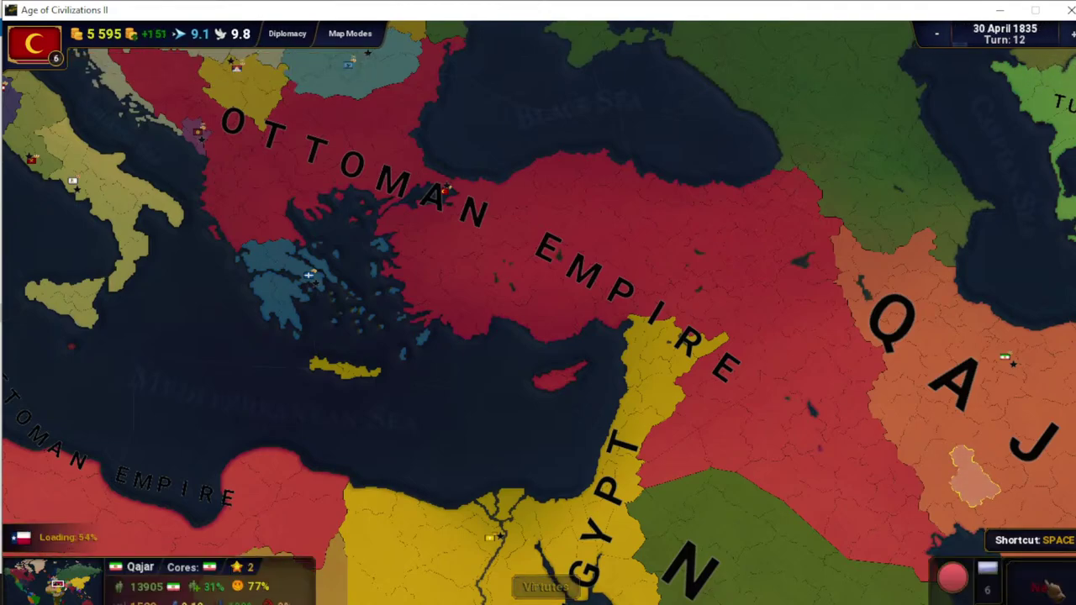
pyautogui.click(1051, 589)
pyautogui.click(1051, 589)
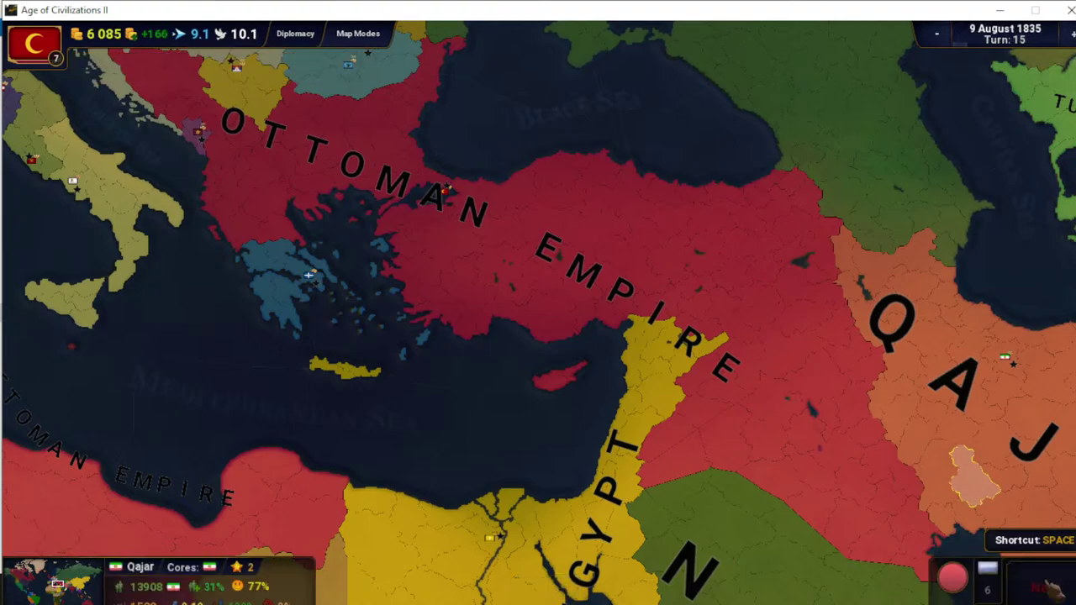
pyautogui.click(1051, 588)
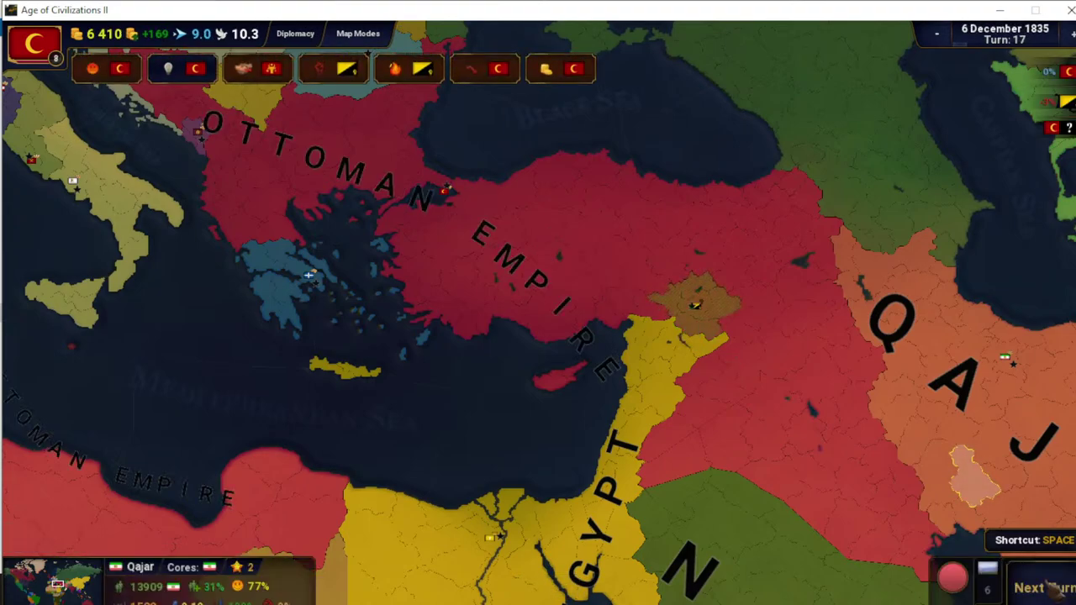
pyautogui.click(1051, 589)
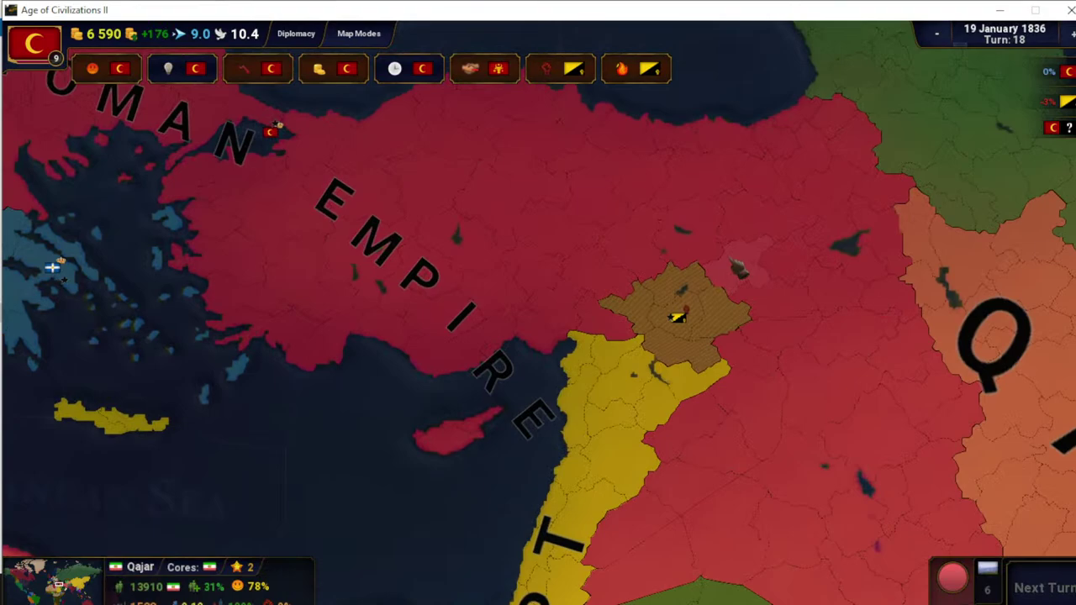
pyautogui.scroll(3, 706, 216)
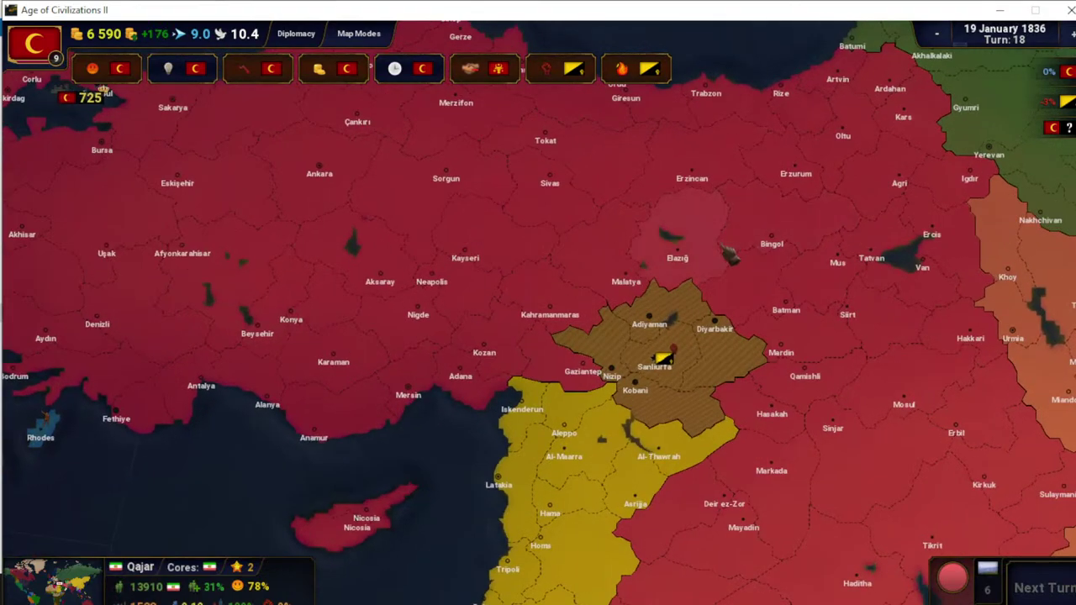
pyautogui.click(773, 286)
pyautogui.click(193, 525)
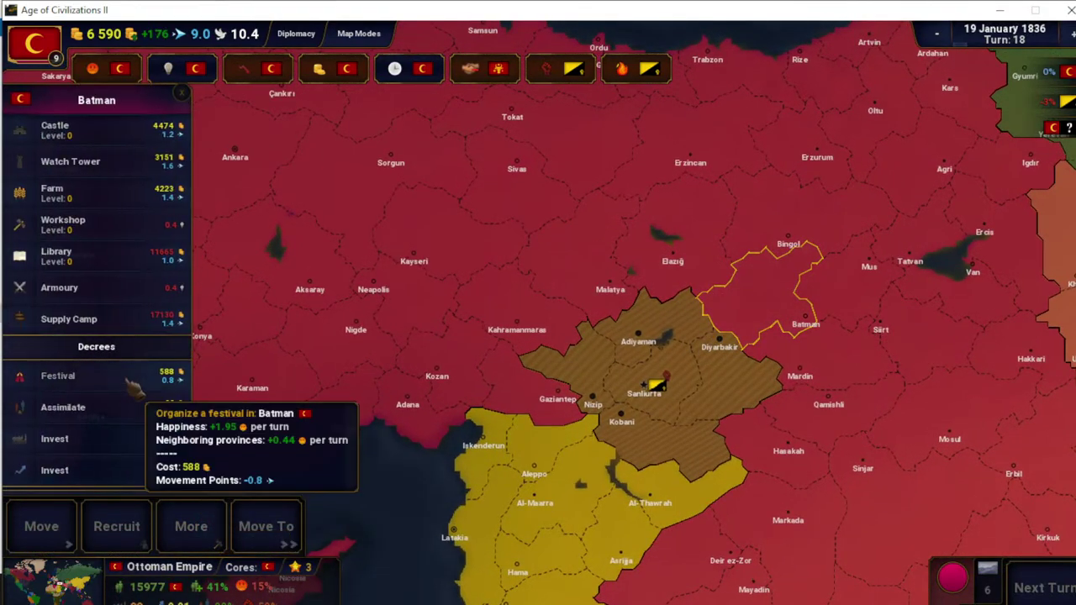
pyautogui.scroll(-5, 126, 383)
pyautogui.click(108, 372)
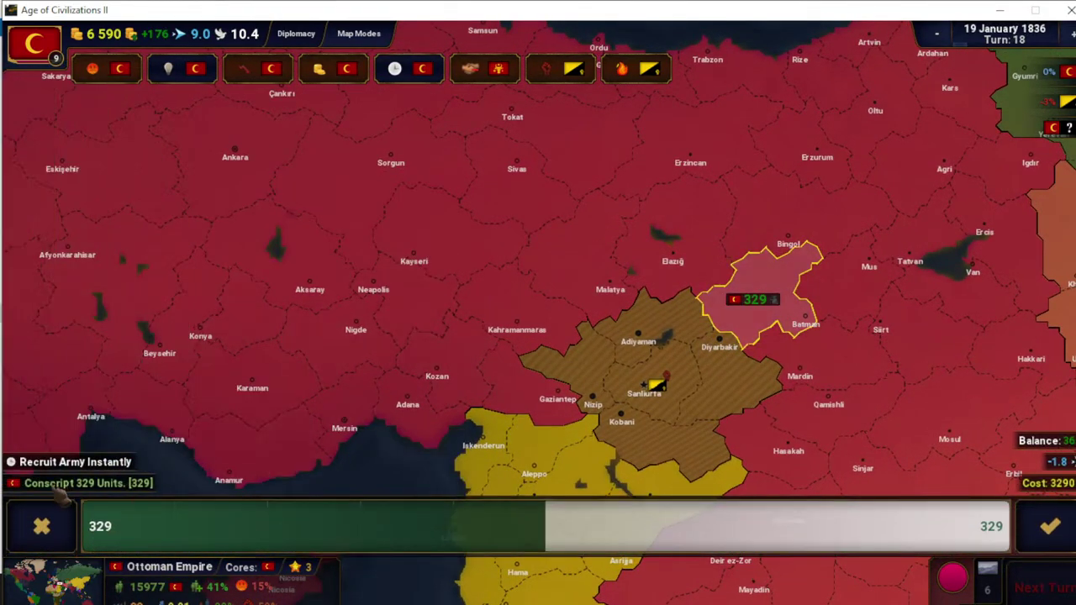
pyautogui.press('Return')
# Inspect the rebel-held provinces and the surrounding Ottoman territory, and survey the world map
pyautogui.scroll(-4, 172, 306)
pyautogui.scroll(-5, 172, 306)
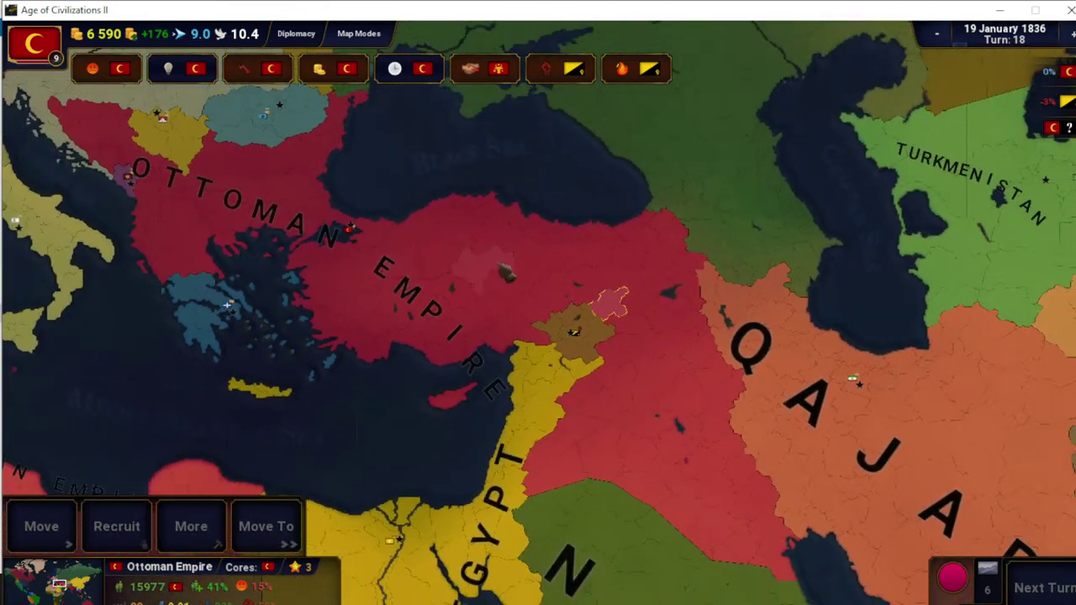
pyautogui.click(580, 336)
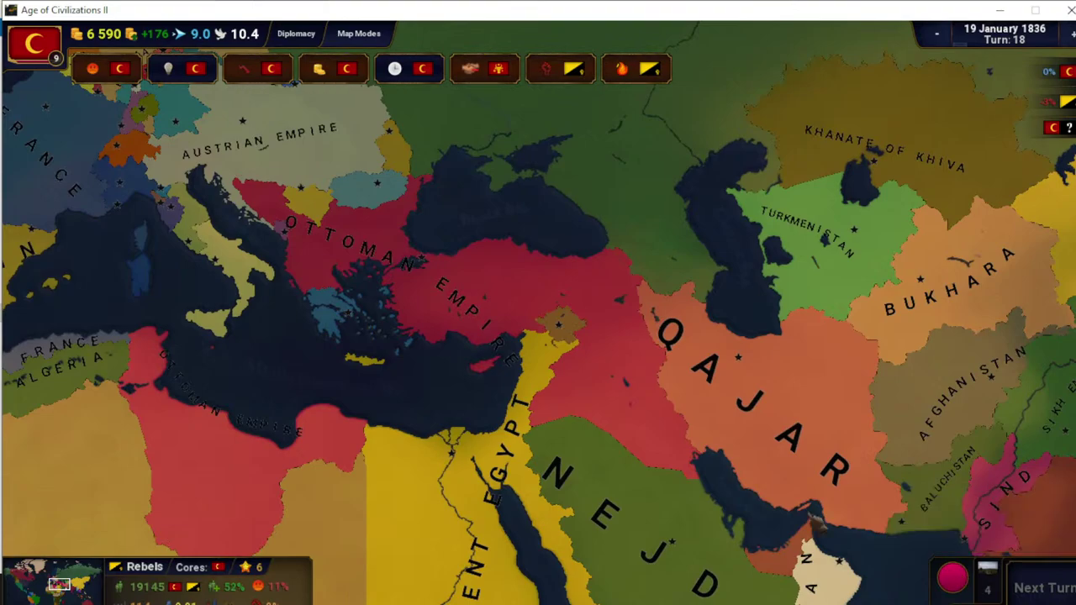
pyautogui.click(607, 307)
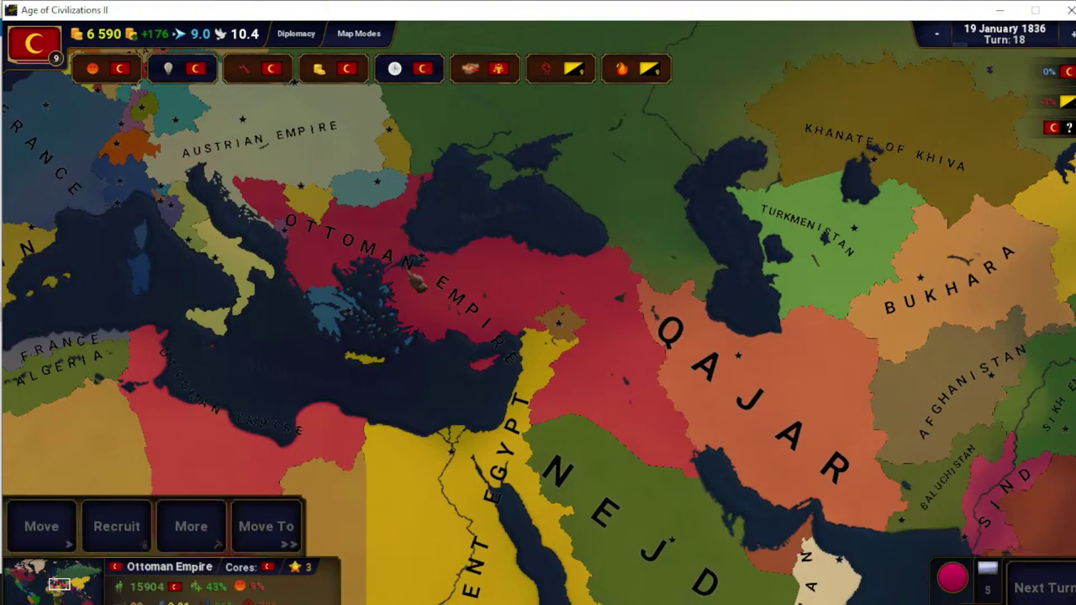
pyautogui.moveTo(416, 284); pyautogui.dragTo(350, 379)
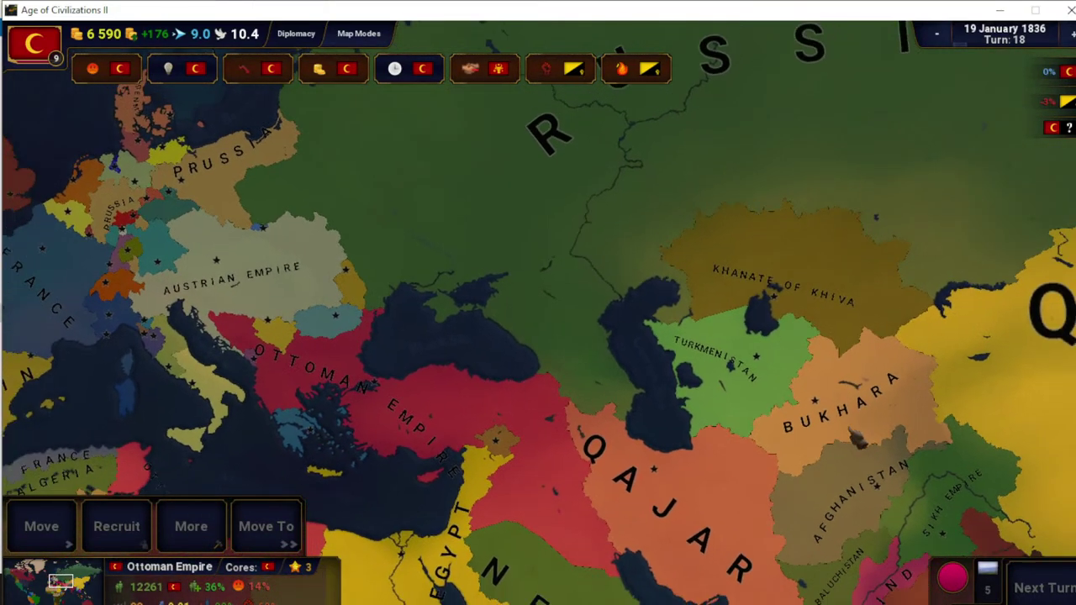
pyautogui.scroll(-6, 647, 307)
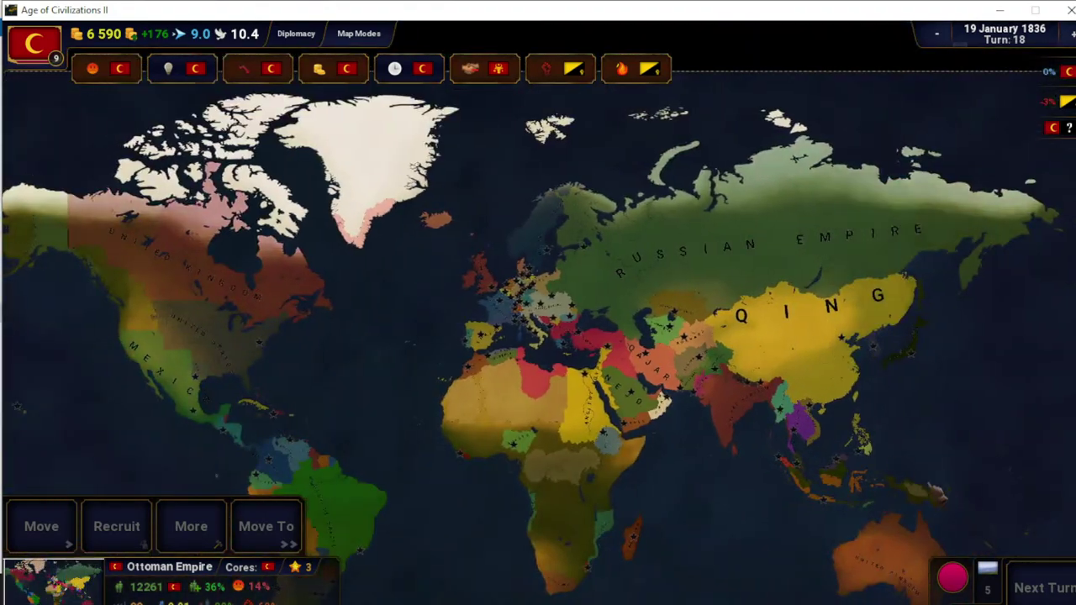
# Keep ending turns without taking any action until turn 31, 18 January 1837
pyautogui.click(1051, 590)
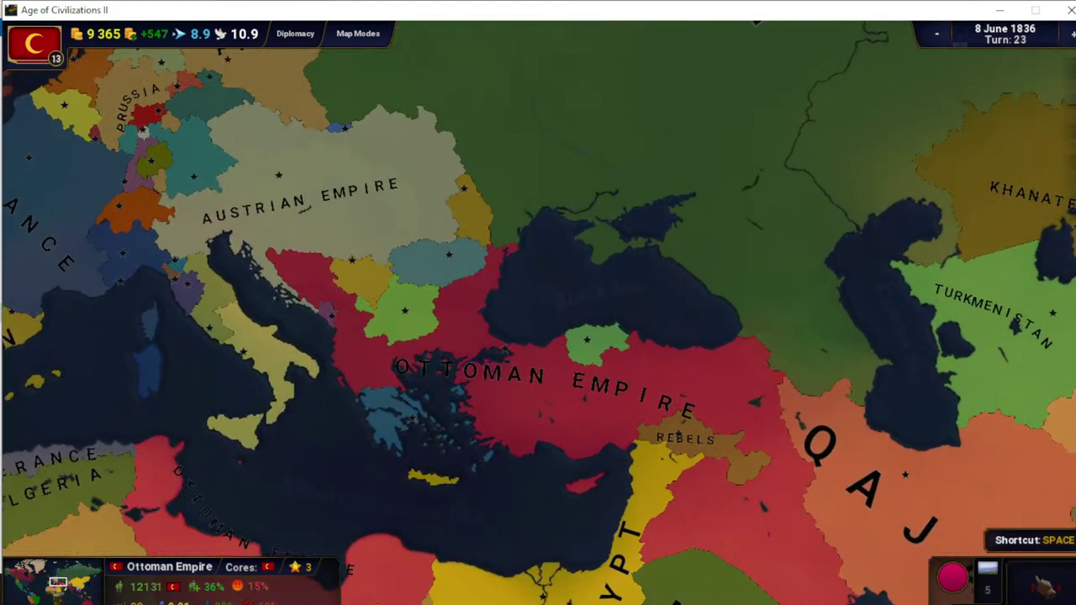
pyautogui.click(1040, 586)
pyautogui.click(1040, 586)
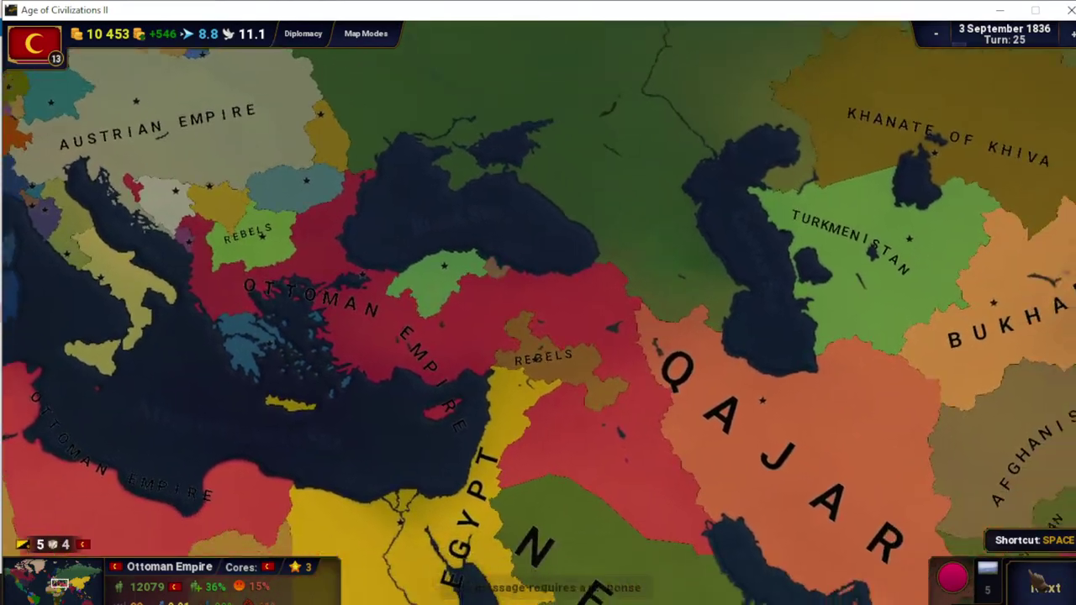
pyautogui.click(1040, 586)
pyautogui.click(1040, 586)
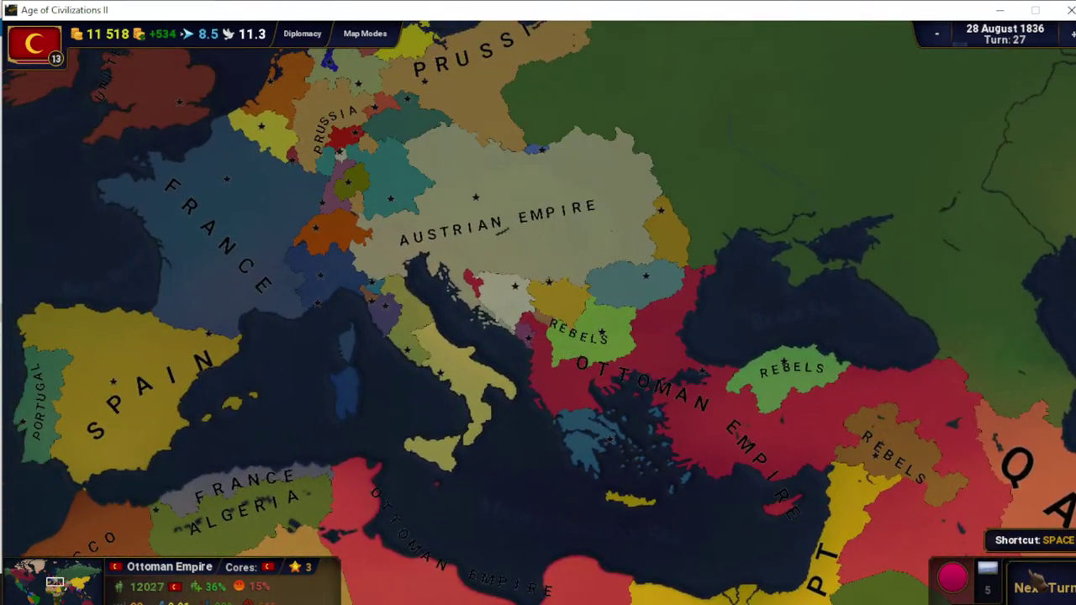
pyautogui.click(1040, 585)
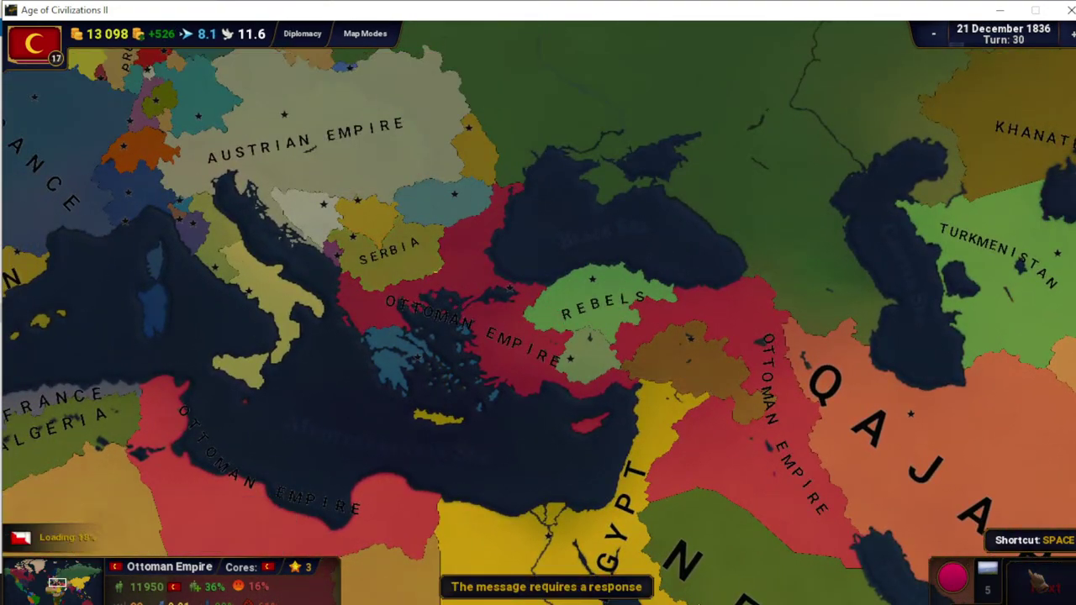
pyautogui.click(1040, 580)
# Select a province of Serbia and advance the game to turn 35, 10 May 1837
pyautogui.click(382, 269)
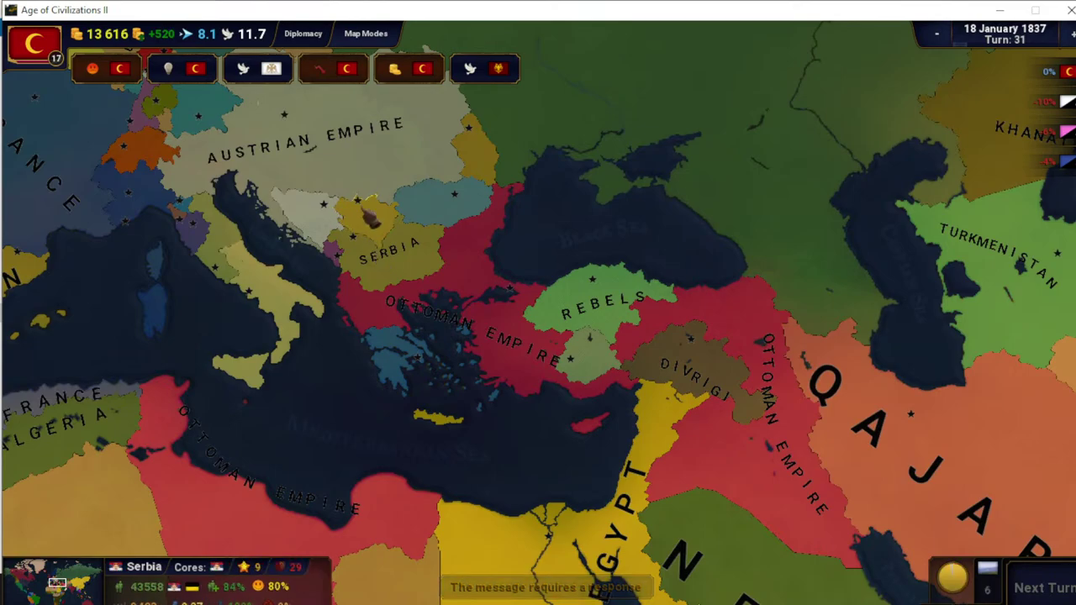
pyautogui.click(1042, 587)
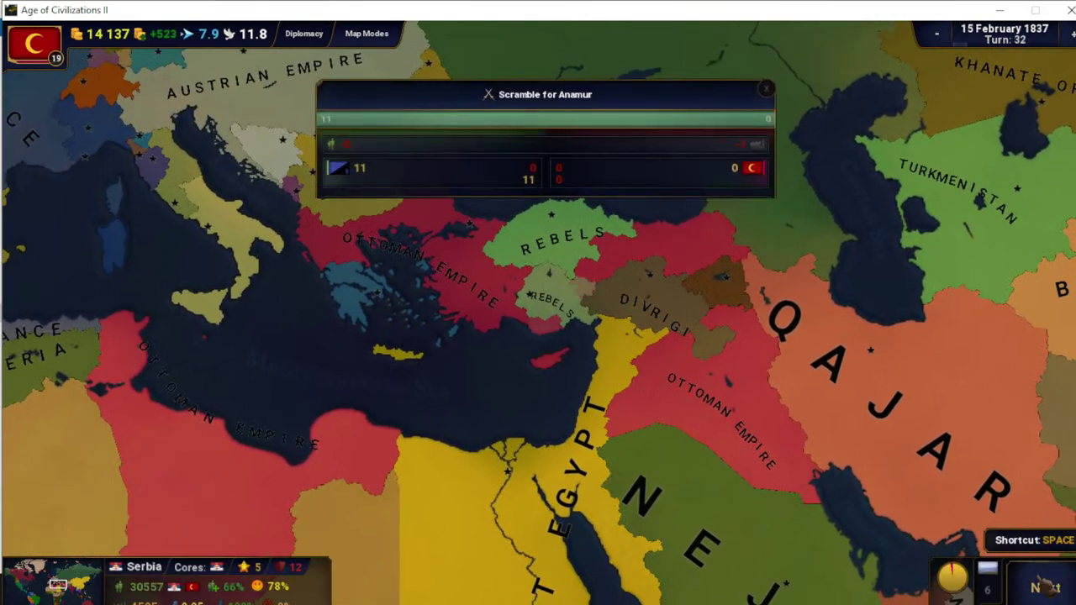
pyautogui.click(1043, 587)
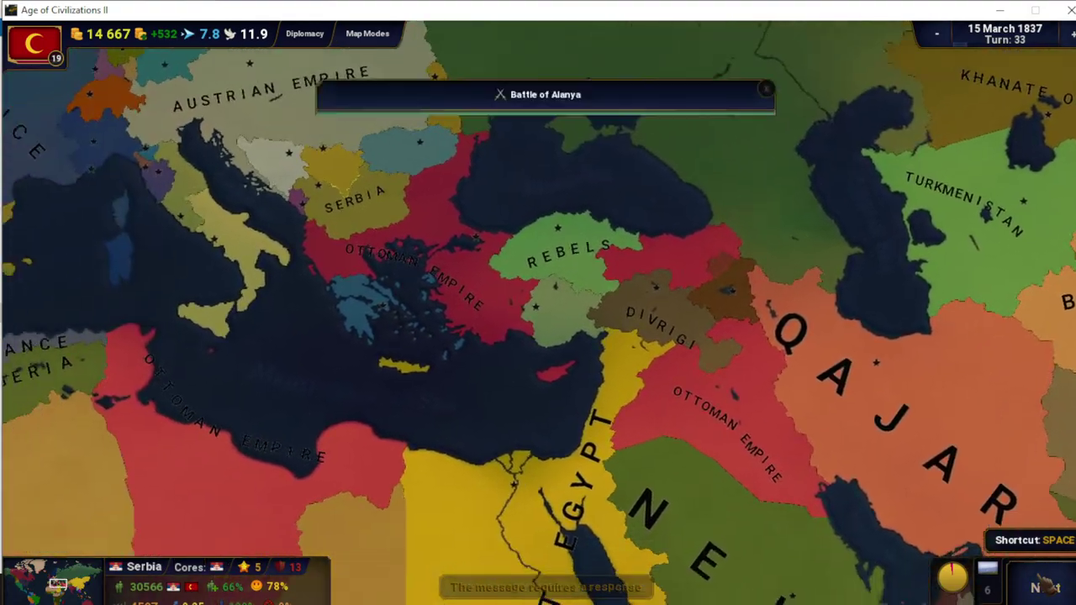
pyautogui.click(1045, 586)
pyautogui.click(1045, 586)
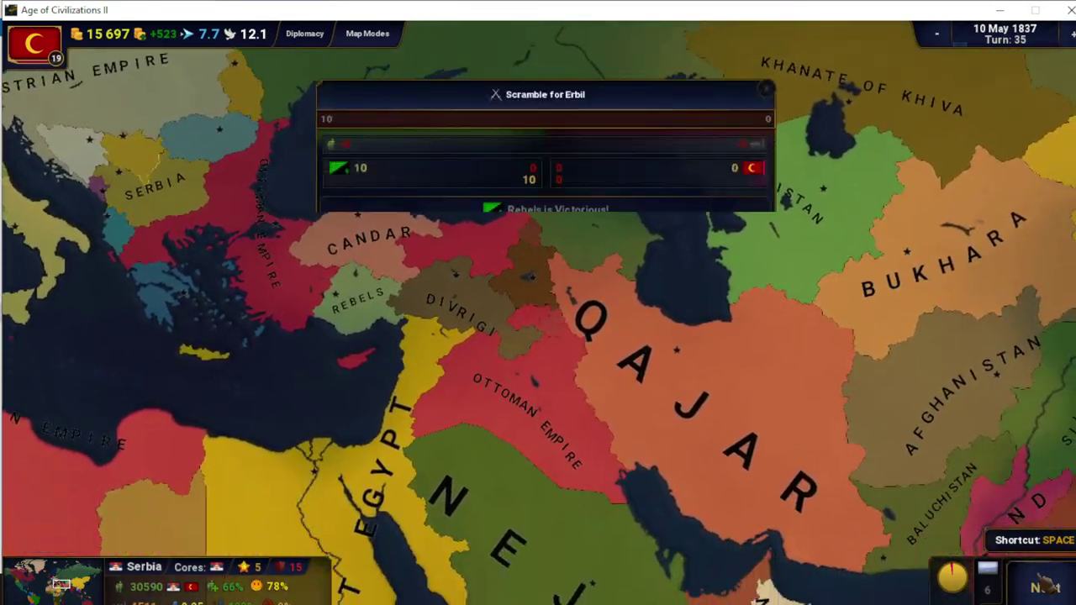
# End turns without taking any action until turn 38, 2 September 1837
pyautogui.click(1044, 586)
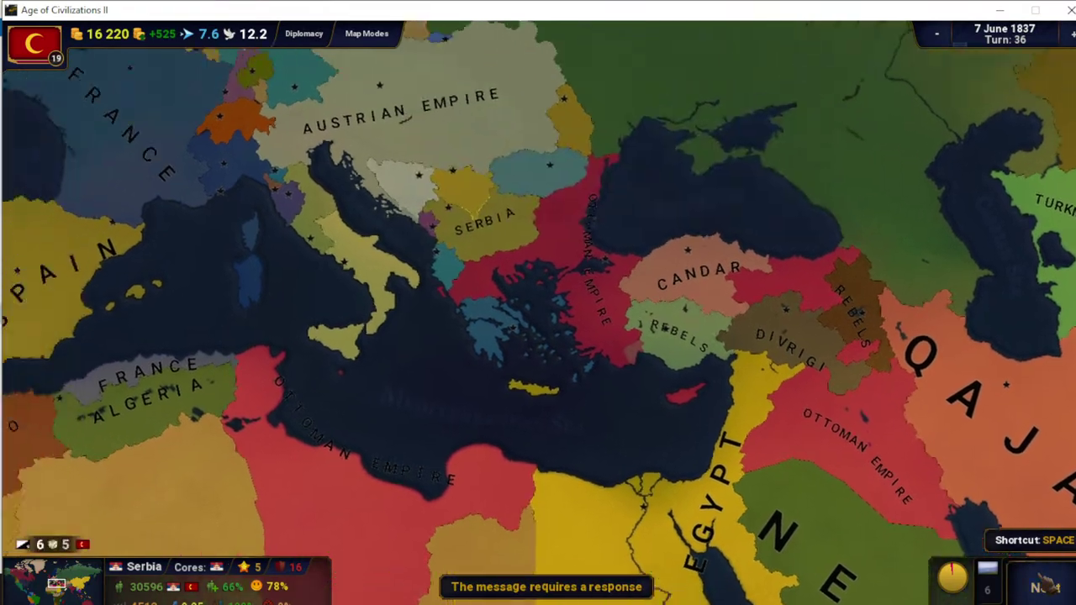
pyautogui.click(1045, 586)
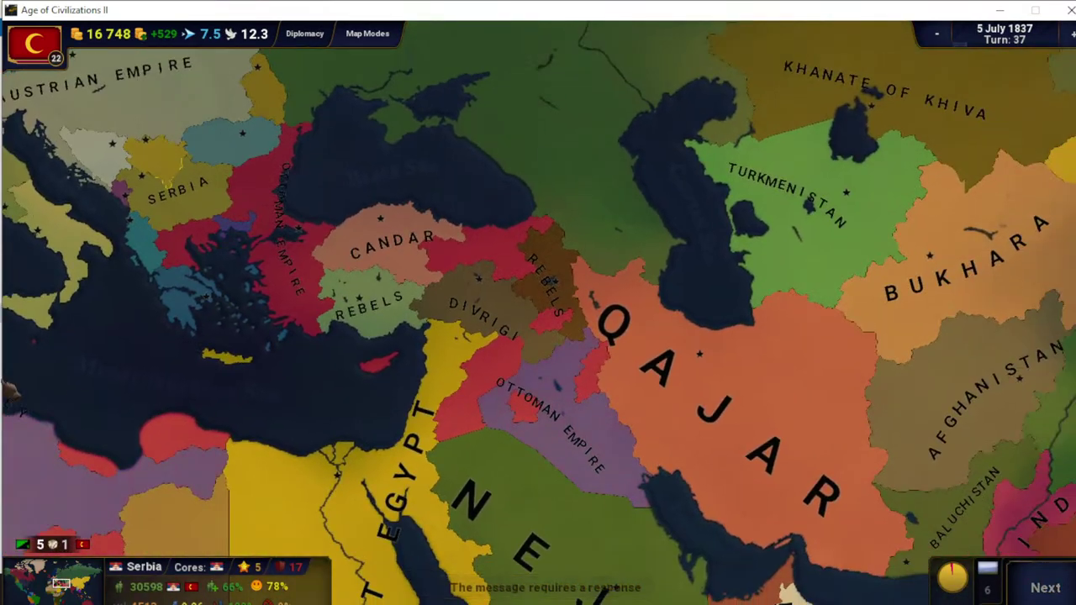
pyautogui.click(1045, 586)
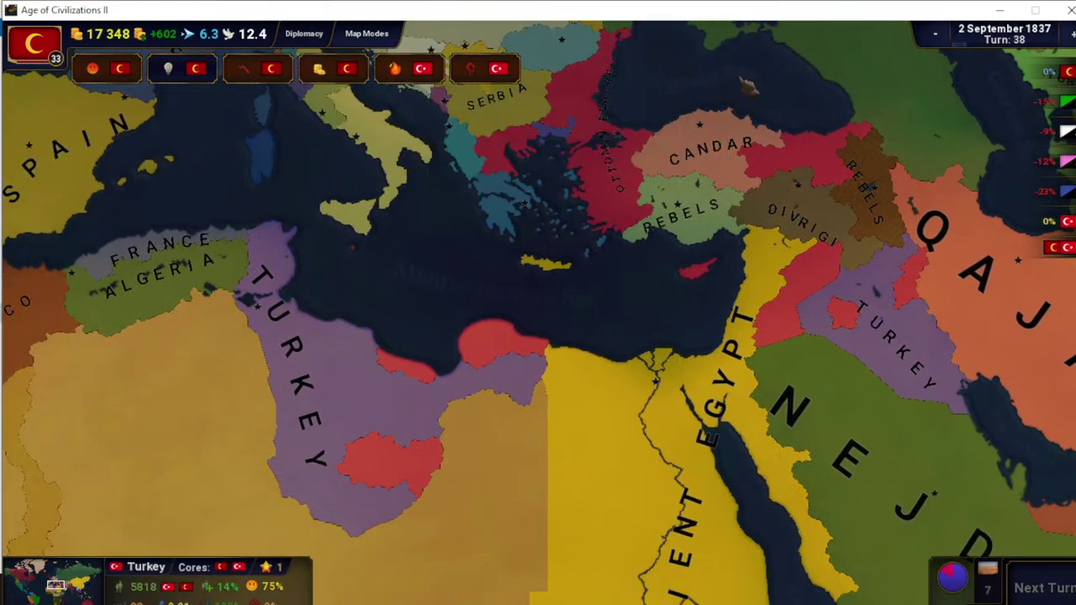
# Examine Turkey's diplomacy details, the Governments map mode and the Ottoman Empire's civilization overview
pyautogui.click(347, 69)
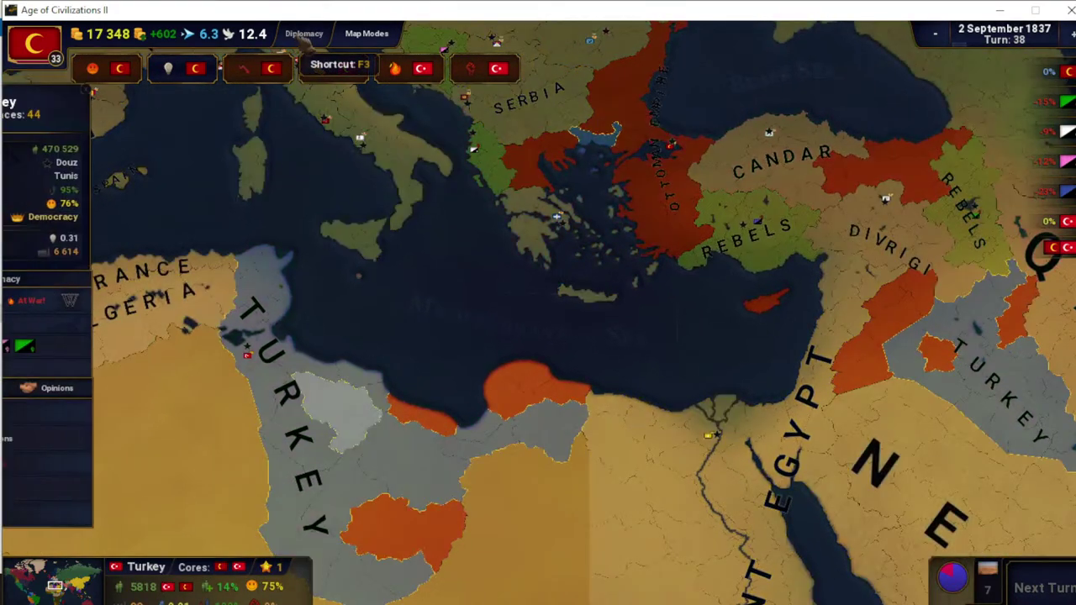
pyautogui.click(156, 217)
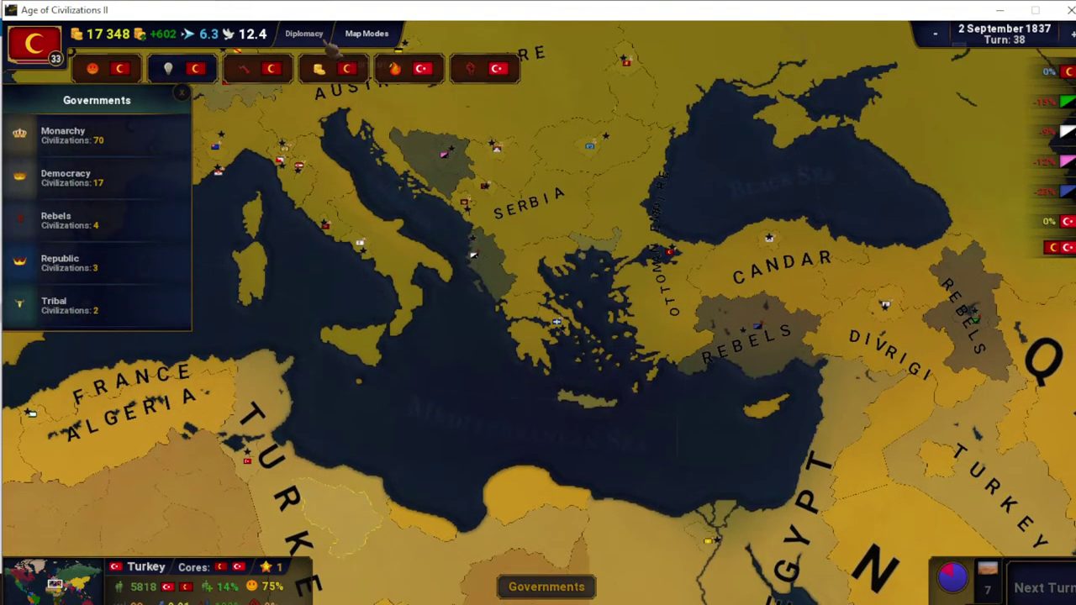
pyautogui.click(329, 51)
pyautogui.click(329, 53)
pyautogui.scroll(-5, 252, 125)
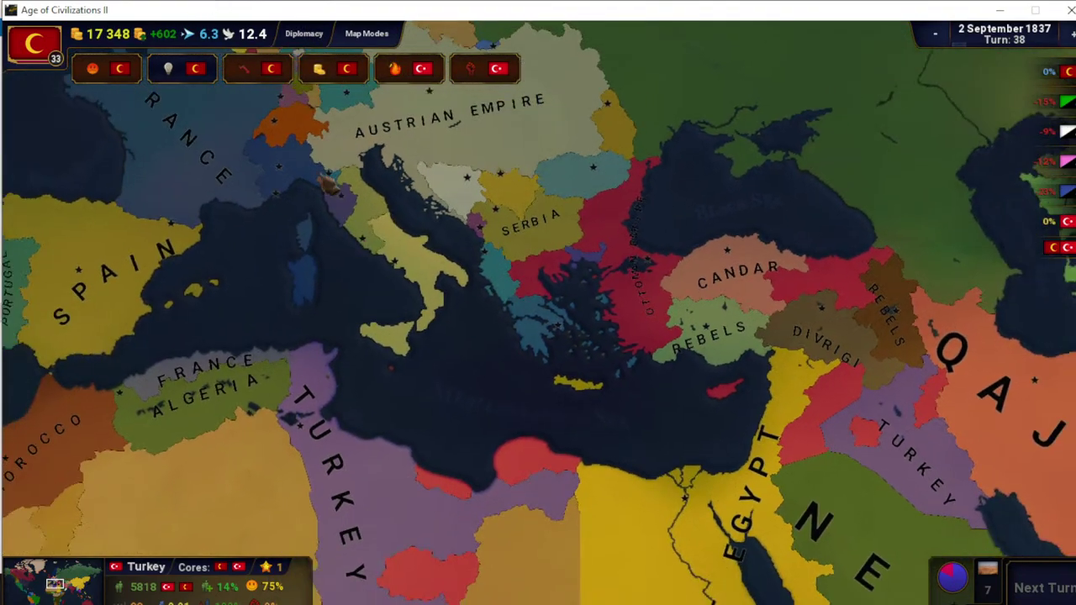
pyautogui.click(33, 43)
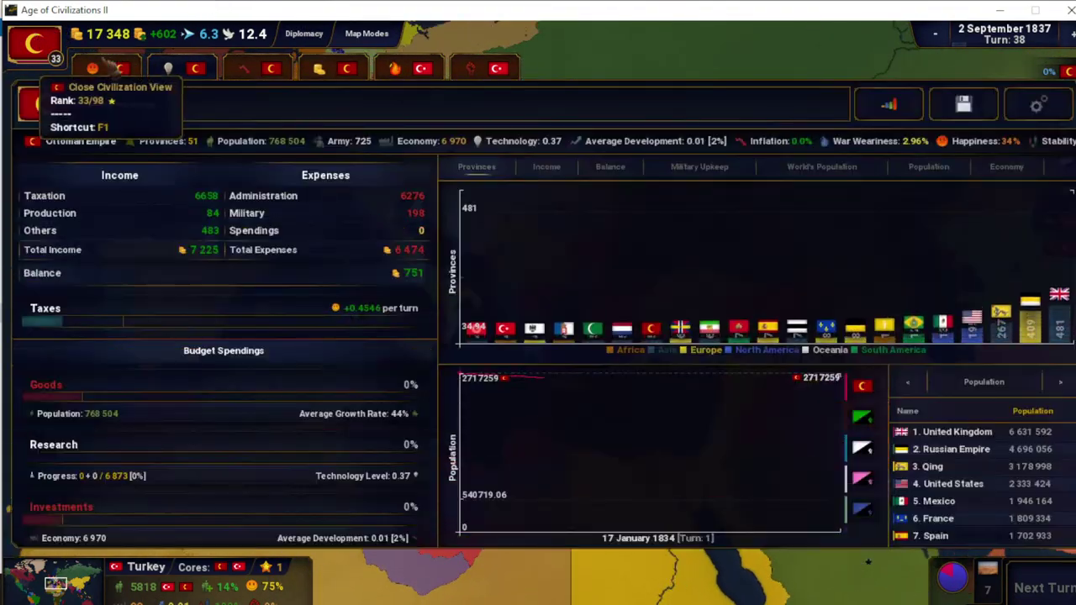
# Leave the current game for the main menu and quit the game entirely
pyautogui.press('Escape')
pyautogui.click(503, 370)
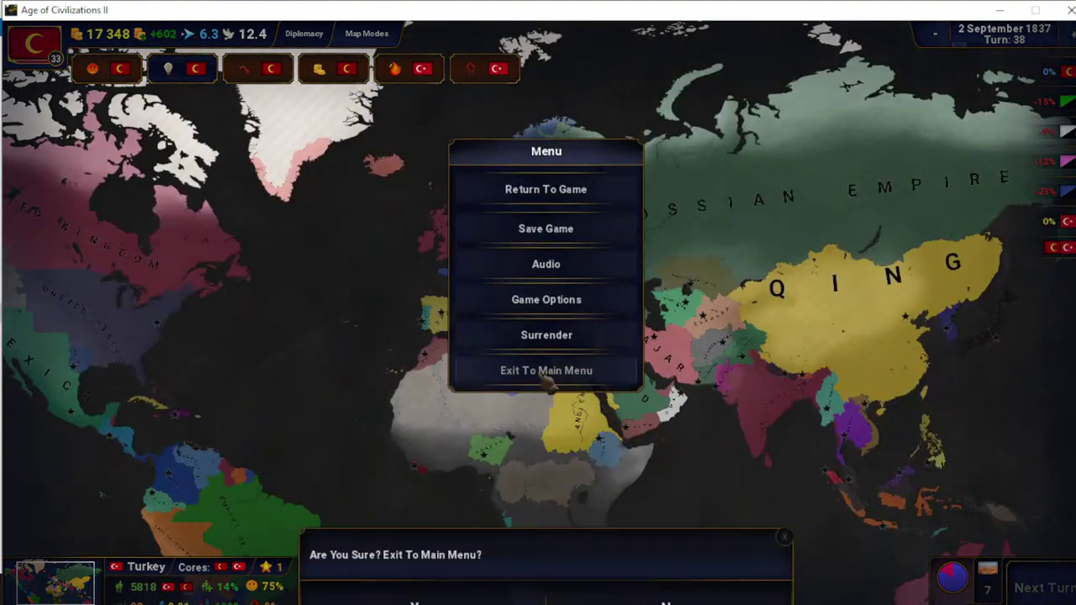
pyautogui.click(487, 367)
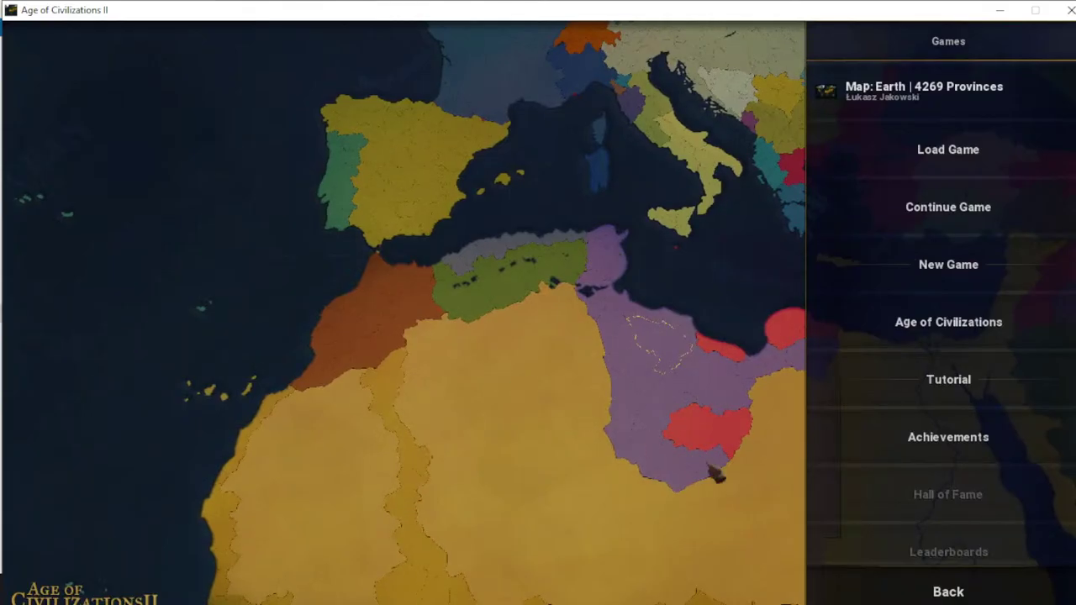
pyautogui.press('Escape')
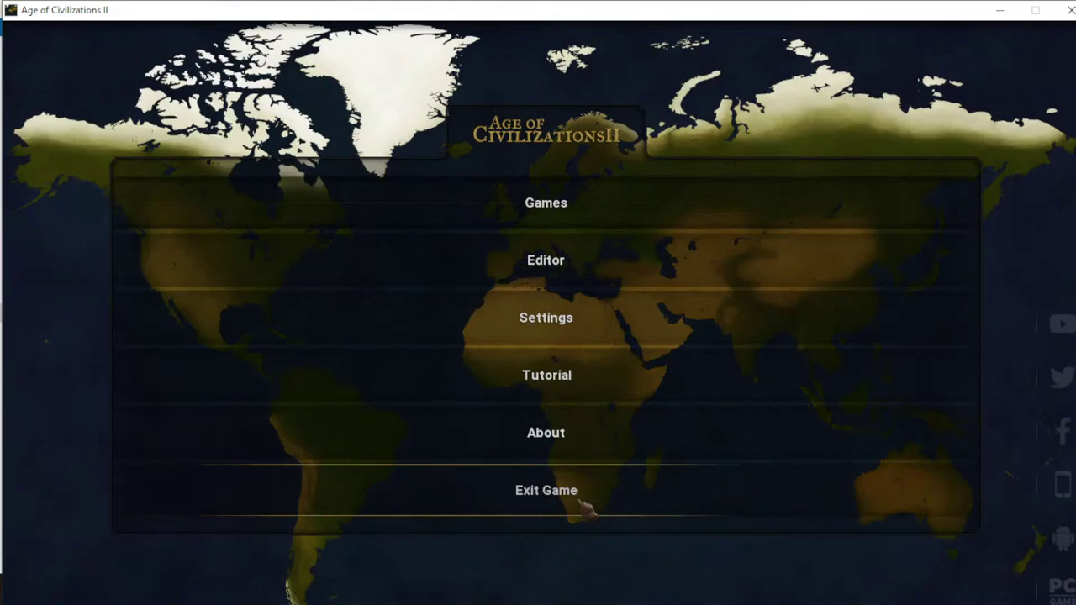
pyautogui.press('Escape')
pyautogui.click(433, 336)
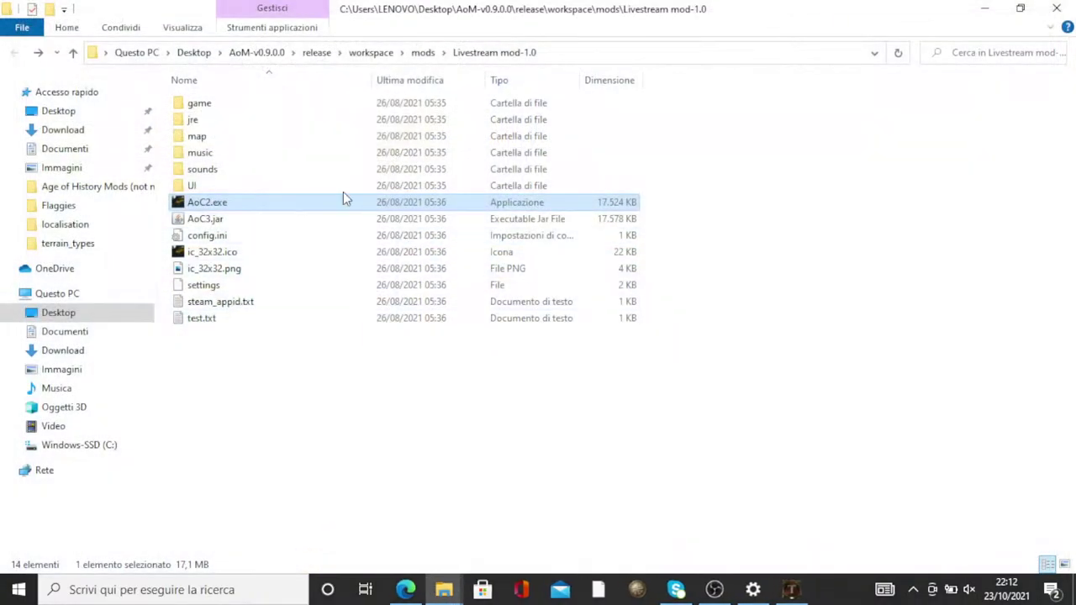
# Open the flagsH folder inside the mod's game folder and locate the Brazilian flag images
pyautogui.click(262, 110)
pyautogui.doubleClick(261, 114)
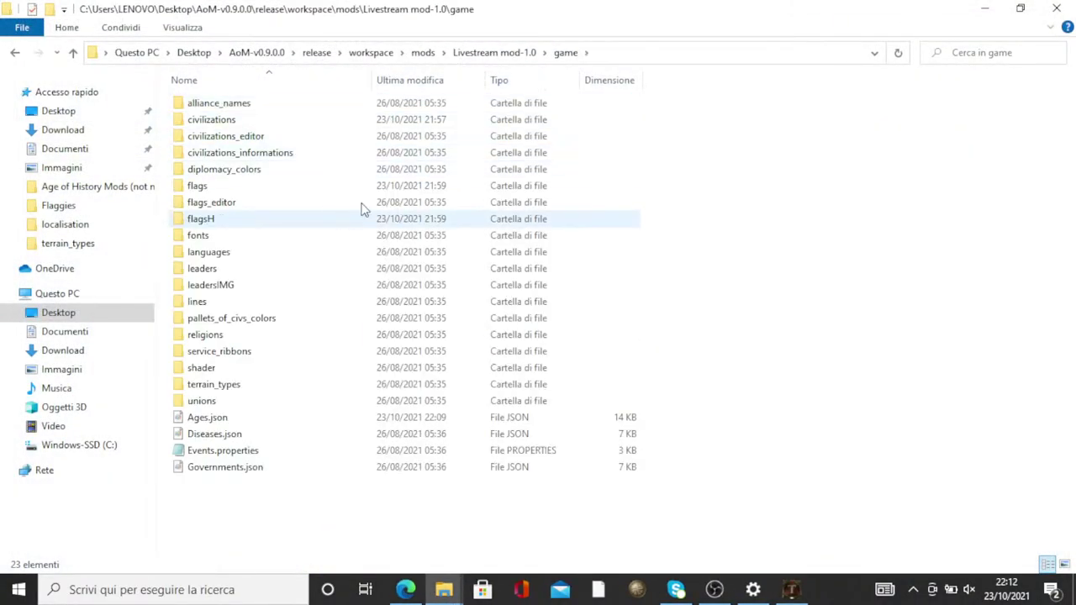
pyautogui.doubleClick(268, 219)
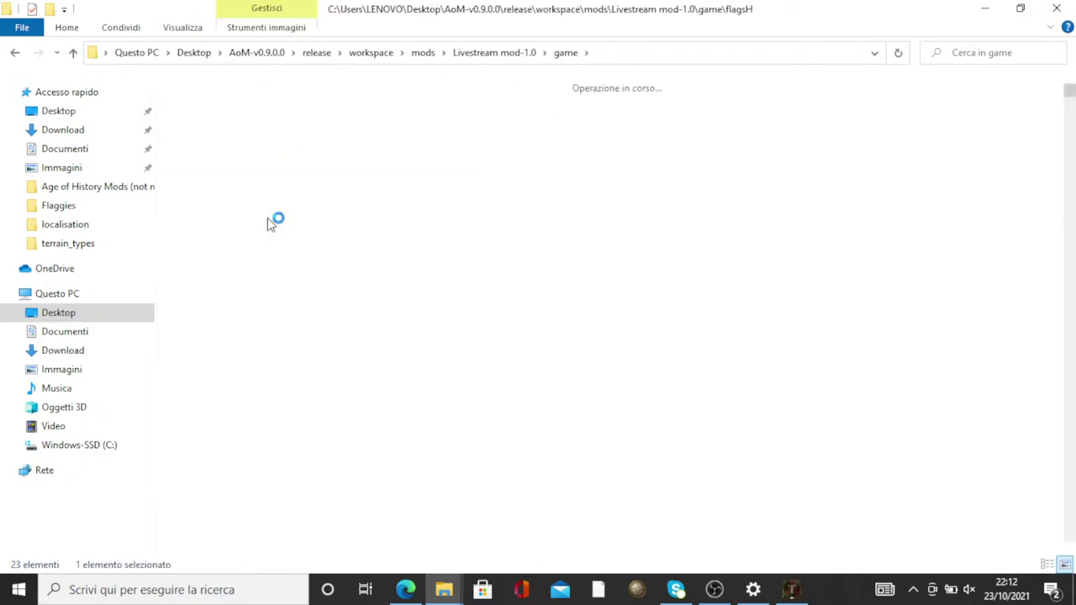
pyautogui.scroll(-10, 481, 225)
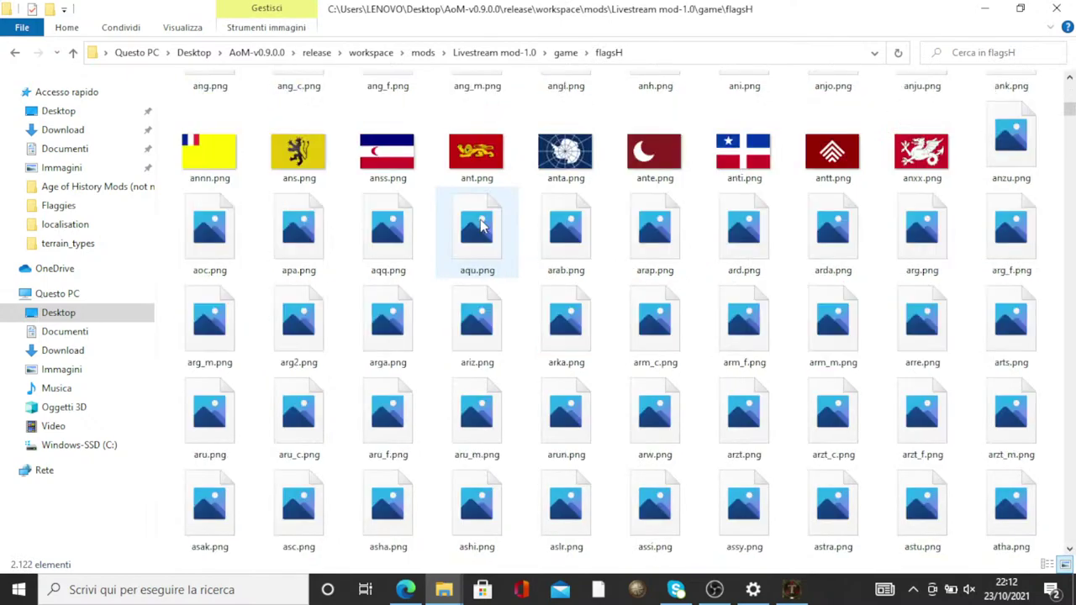
pyautogui.scroll(-10, 481, 226)
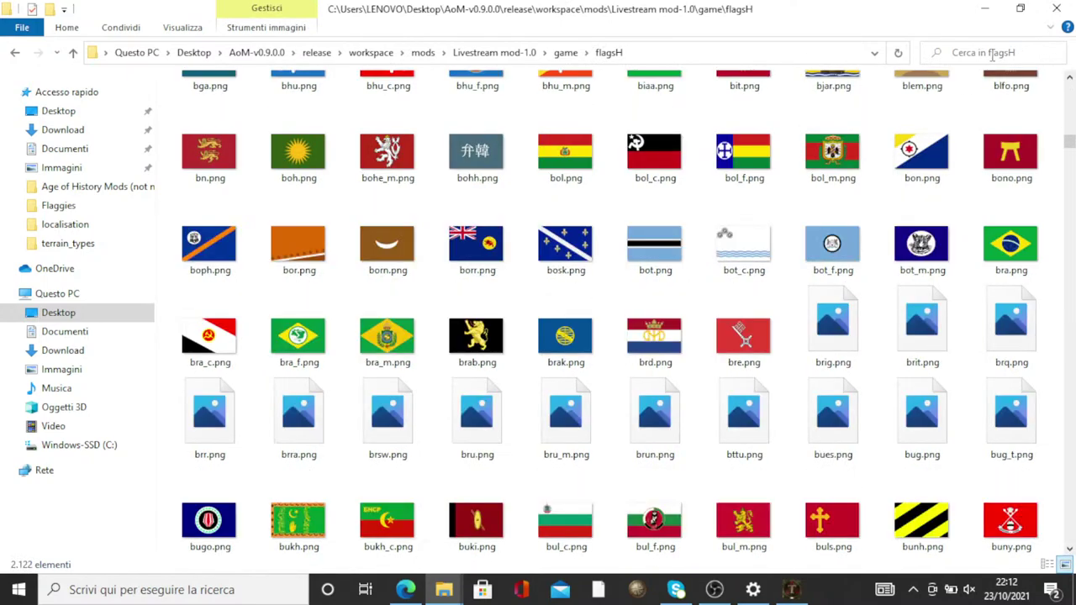
pyautogui.click(995, 57)
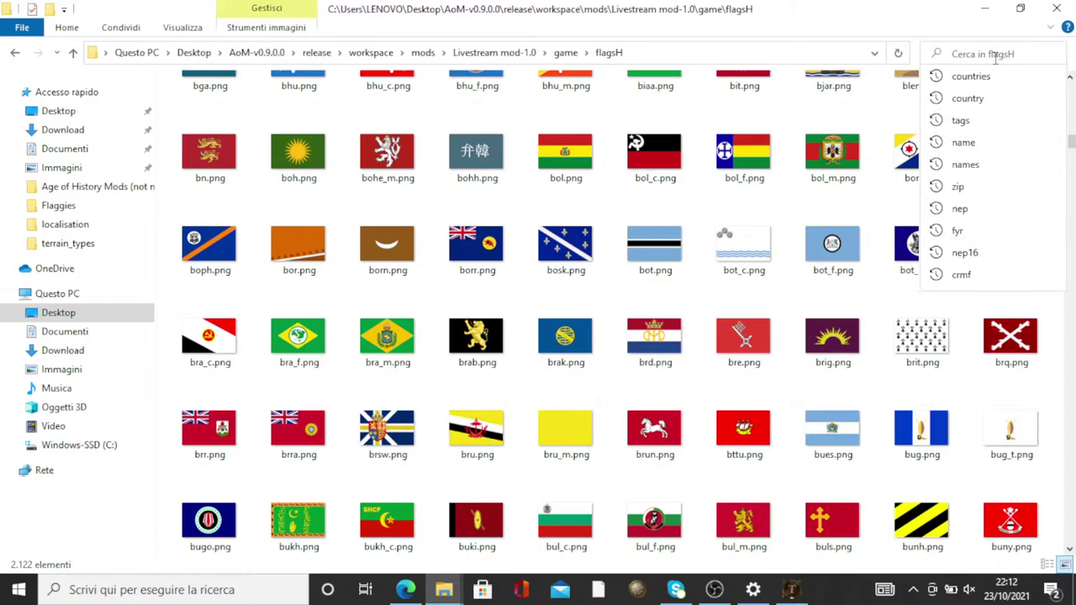
pyautogui.click(378, 317)
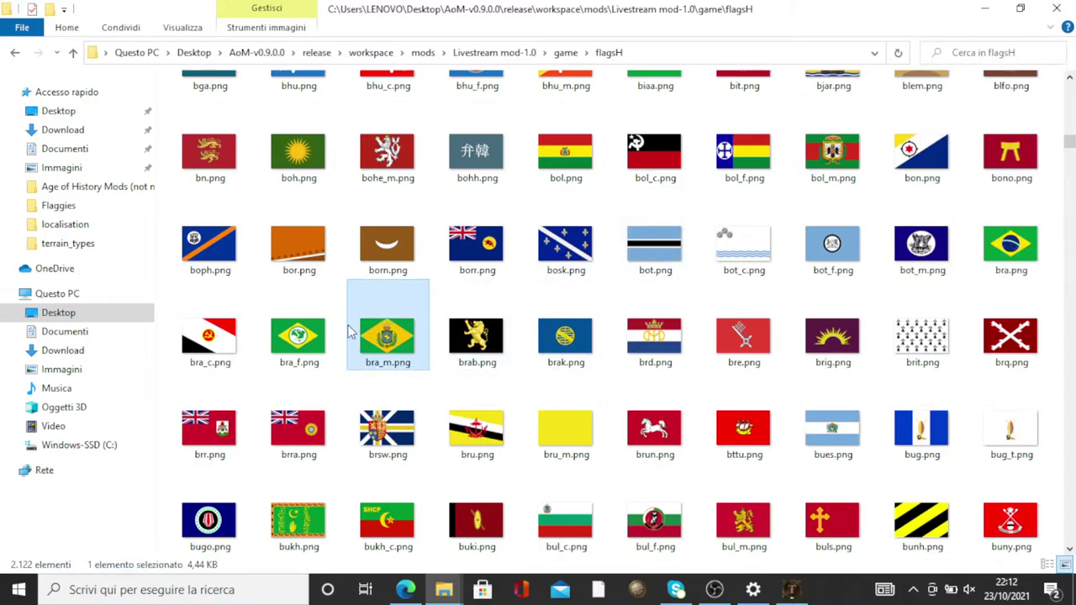
# Go through the Brazilian flag variants bra.png, bra_c.png, bra_f.png and bra_m.png to compare their government suffixes
pyautogui.click(978, 251)
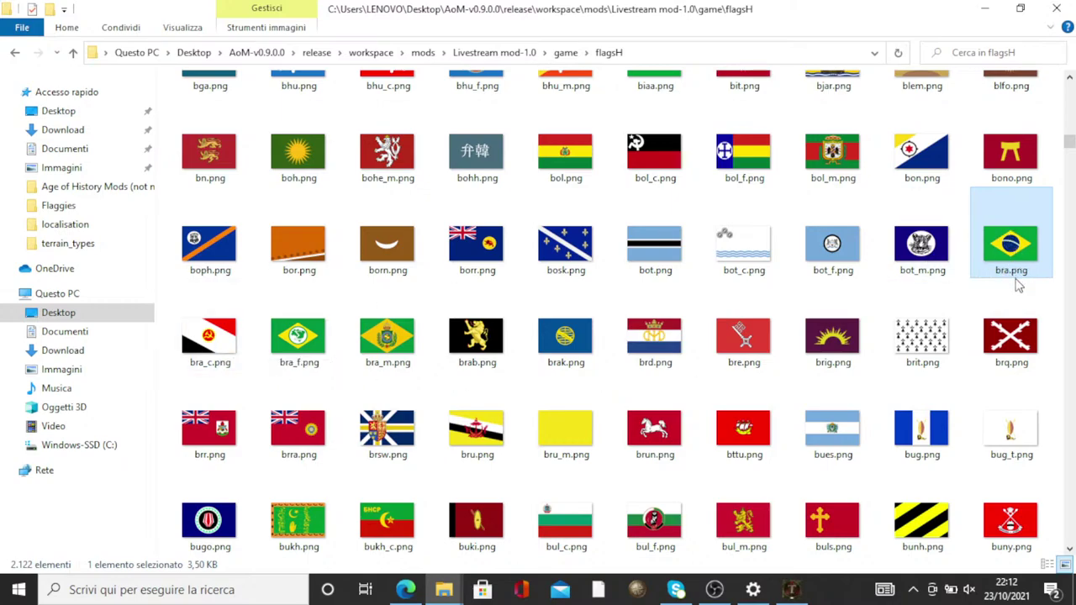
pyautogui.click(196, 370)
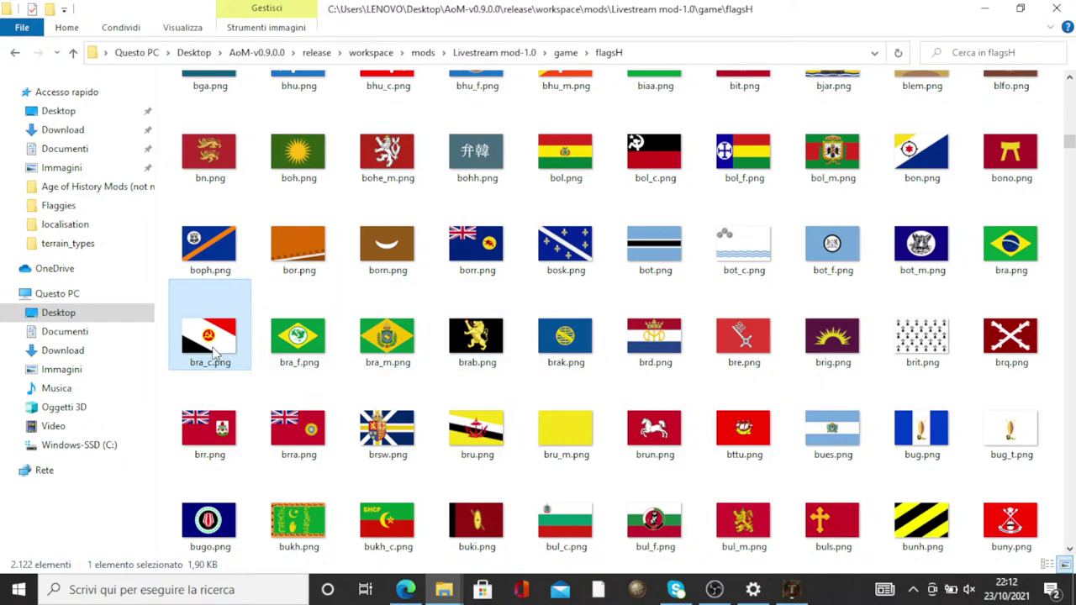
pyautogui.click(307, 359)
pyautogui.click(383, 357)
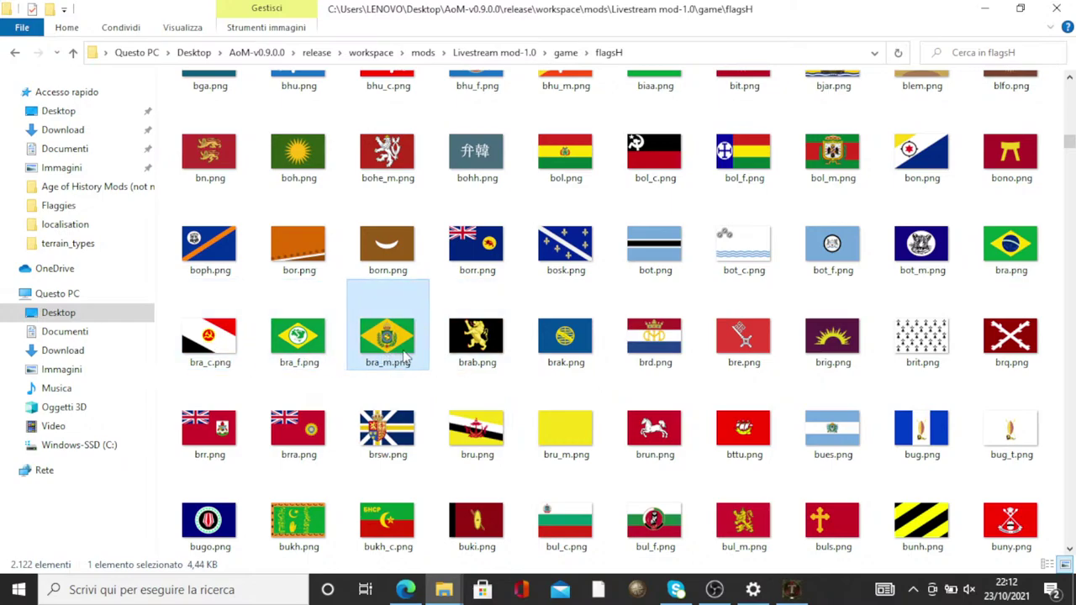
pyautogui.click(225, 336)
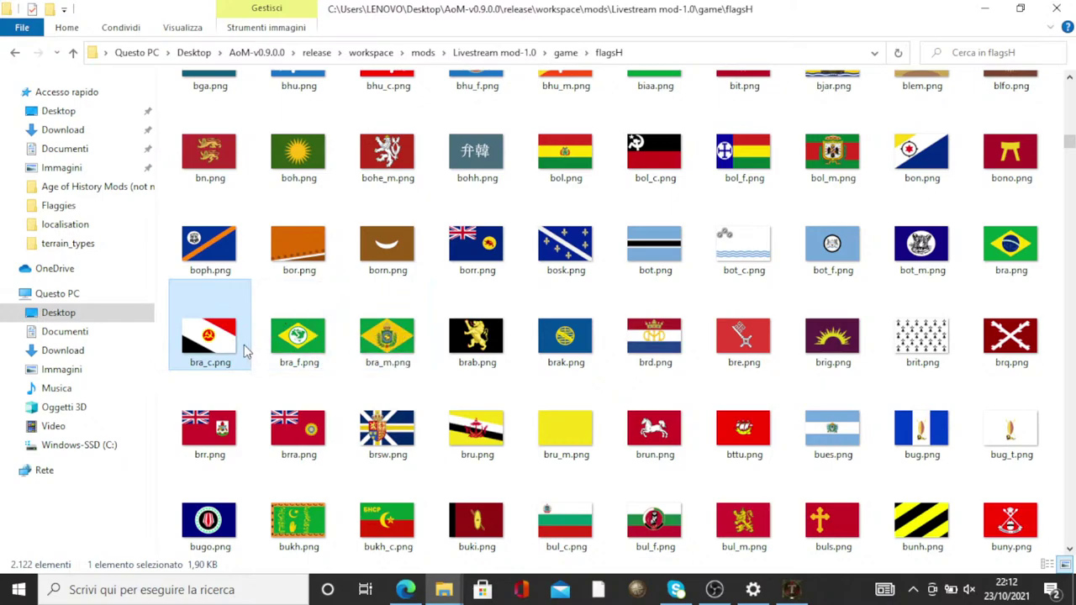
pyautogui.click(314, 339)
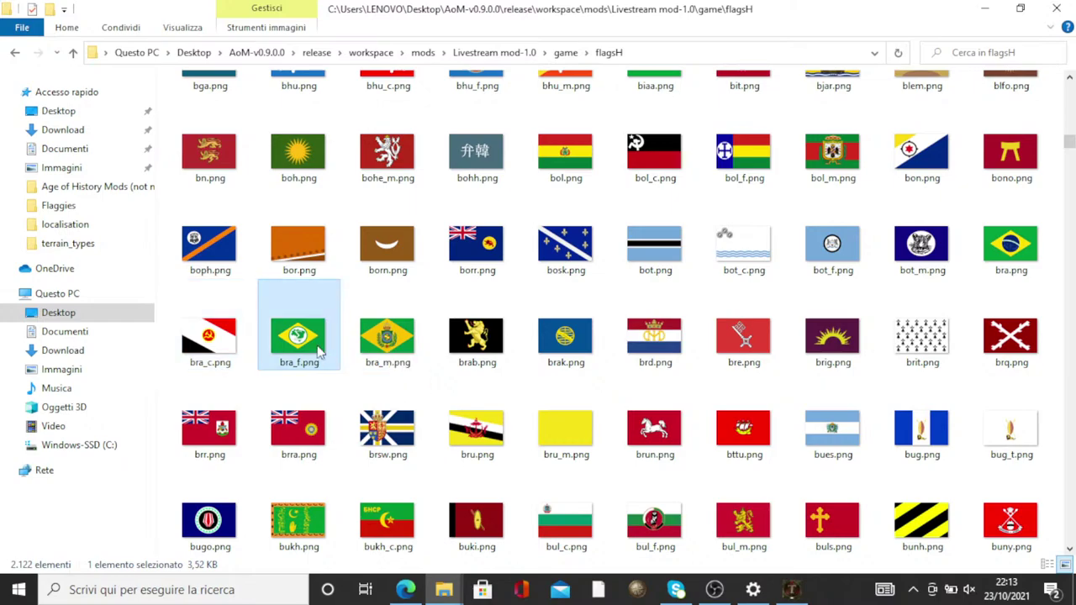
pyautogui.click(409, 359)
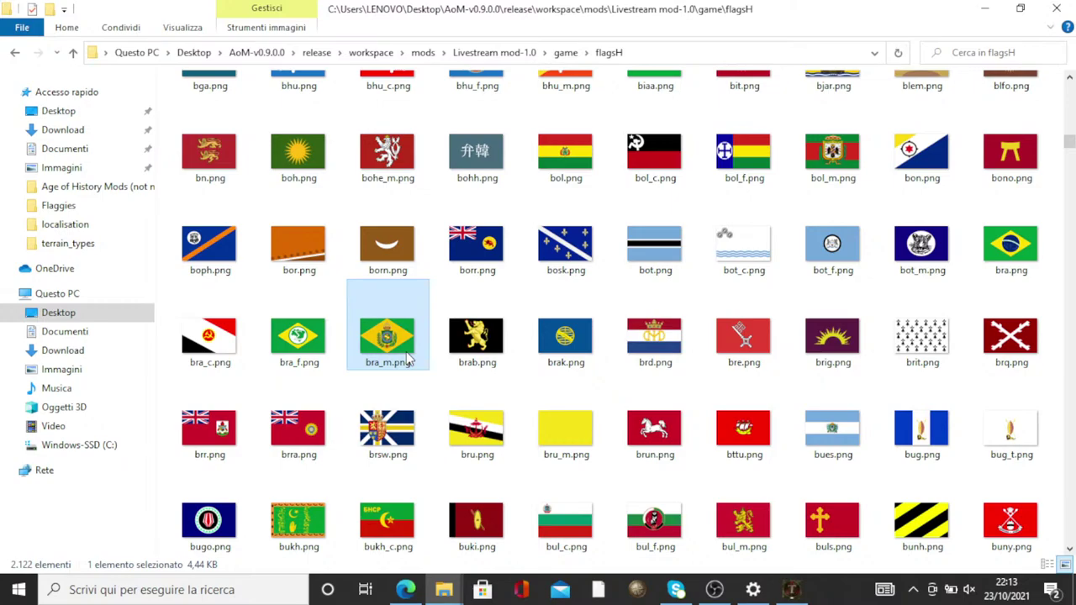
# Look through the flagsH folder for the Turkish flag images whose names start with tur
pyautogui.click(997, 53)
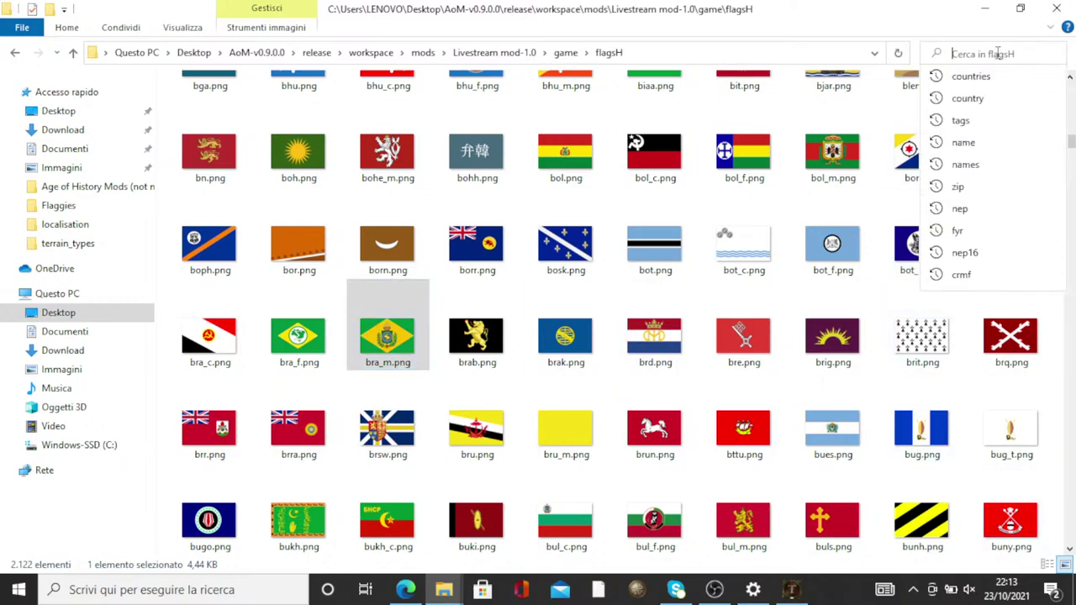
pyautogui.scroll(-12, 788, 336)
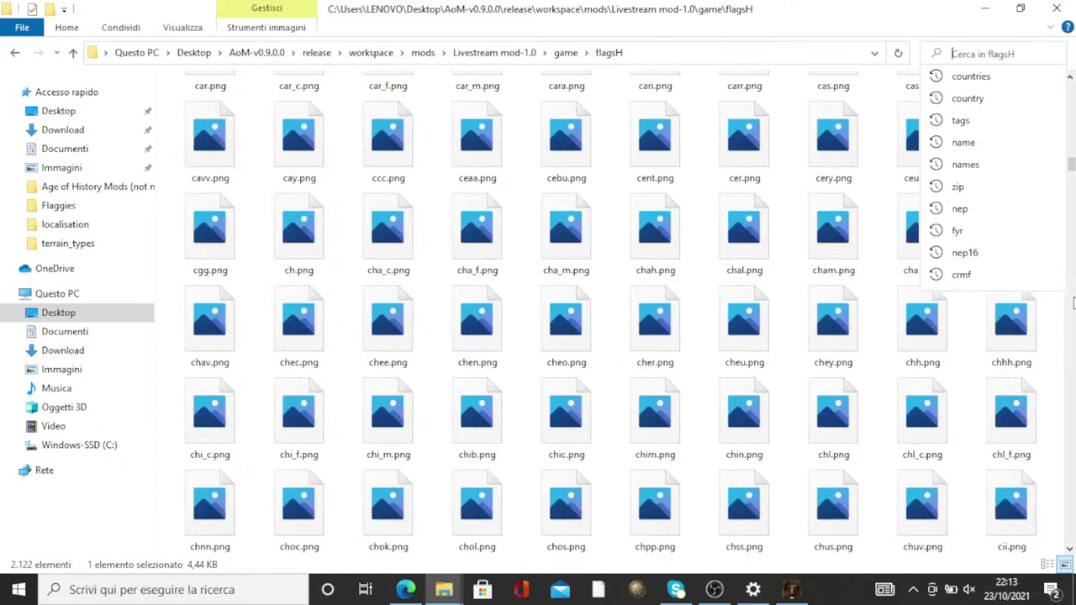
pyautogui.scroll(-15, 1073, 360)
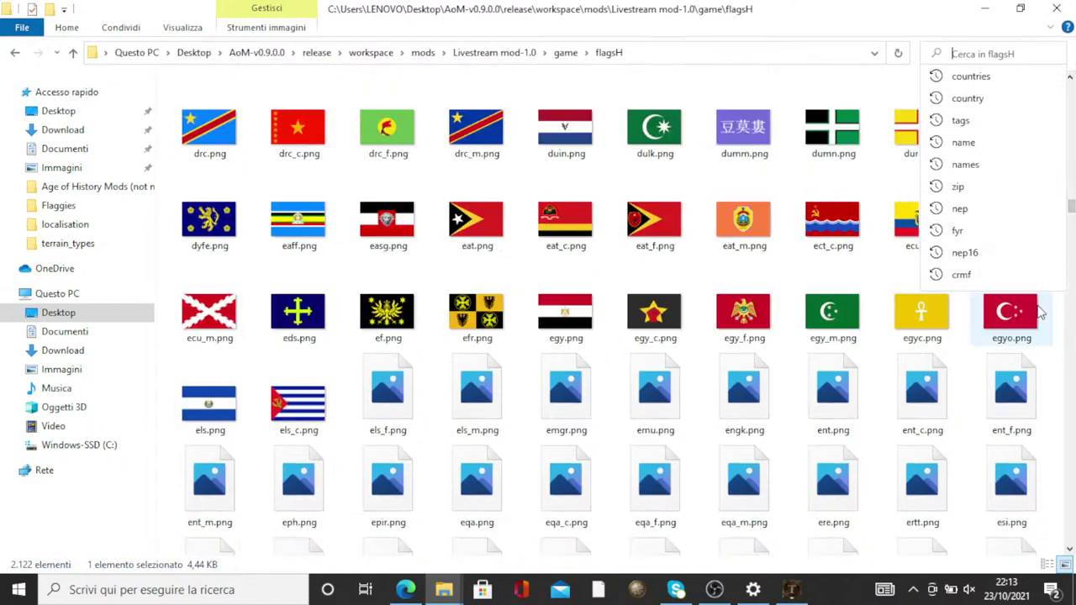
pyautogui.click(1052, 313)
pyautogui.moveTo(1070, 206); pyautogui.dragTo(1043, 473)
pyautogui.scroll(10, 859, 406)
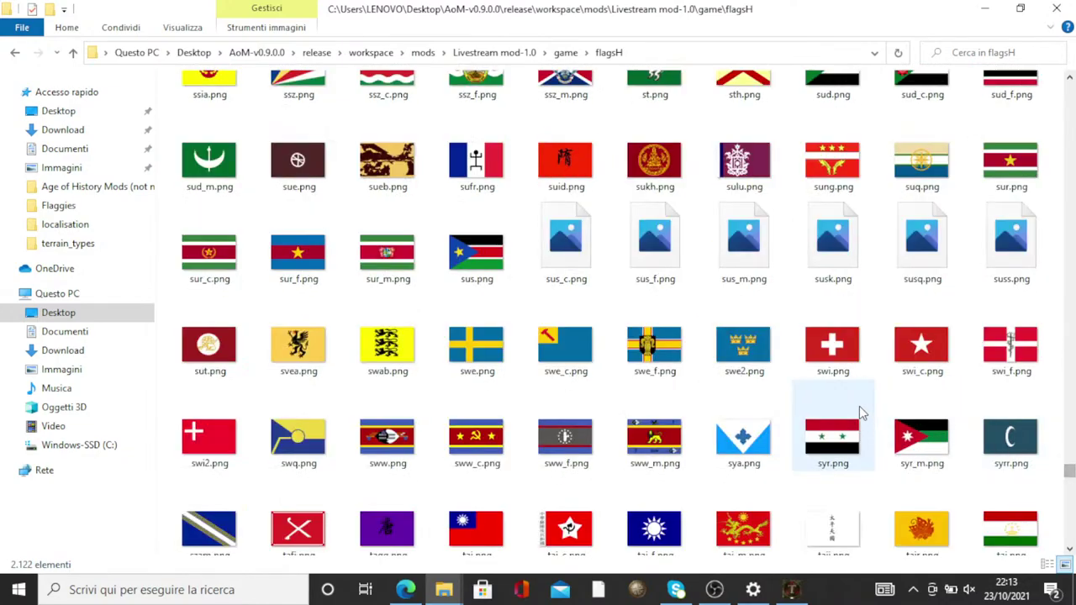
pyautogui.scroll(5, 765, 387)
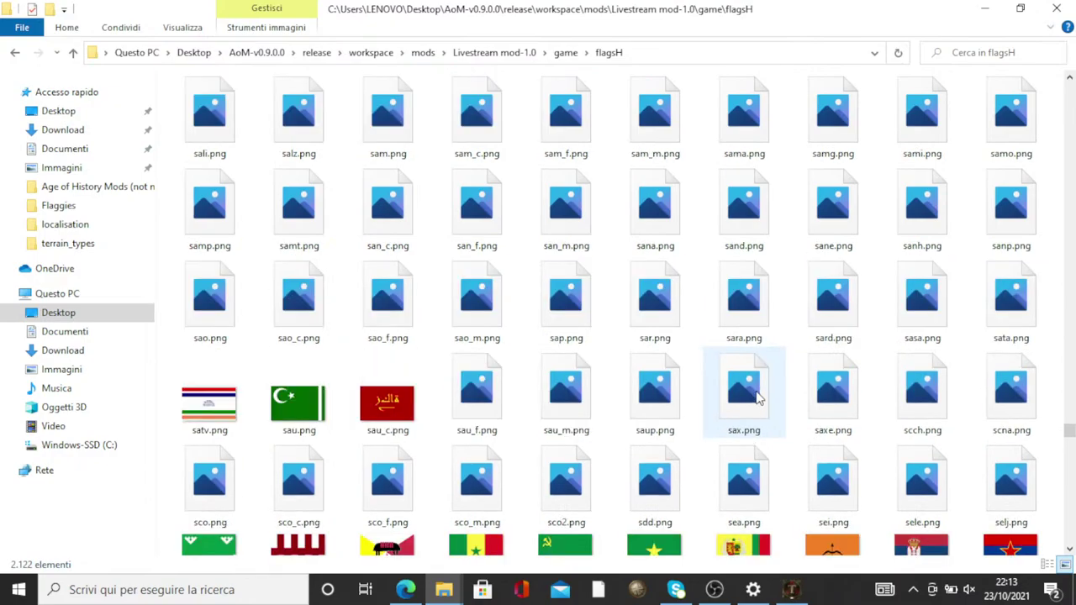
pyautogui.scroll(-15, 778, 389)
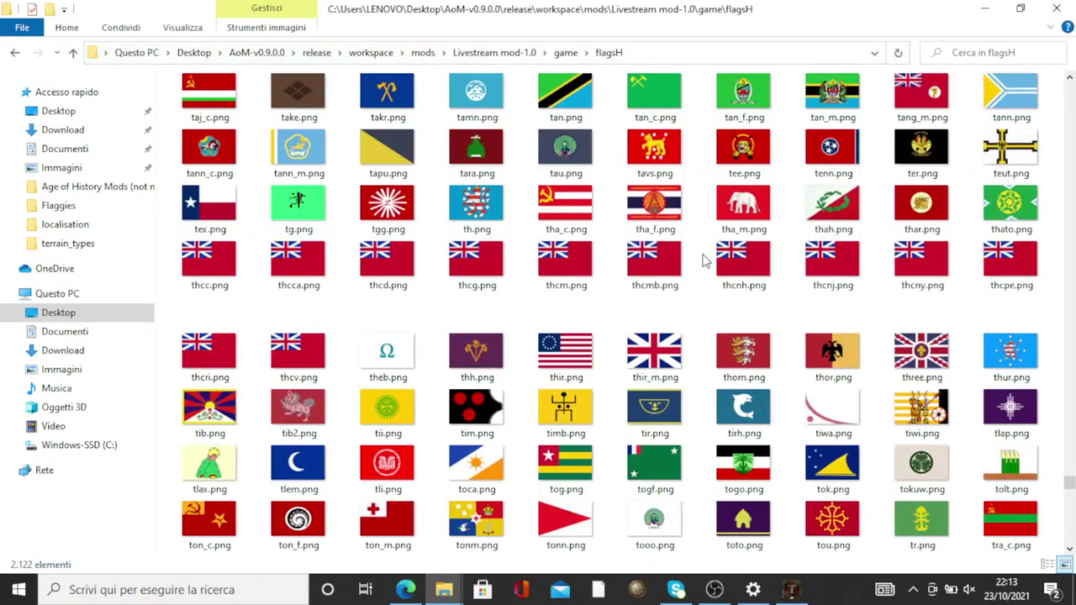
pyautogui.scroll(-5, 704, 261)
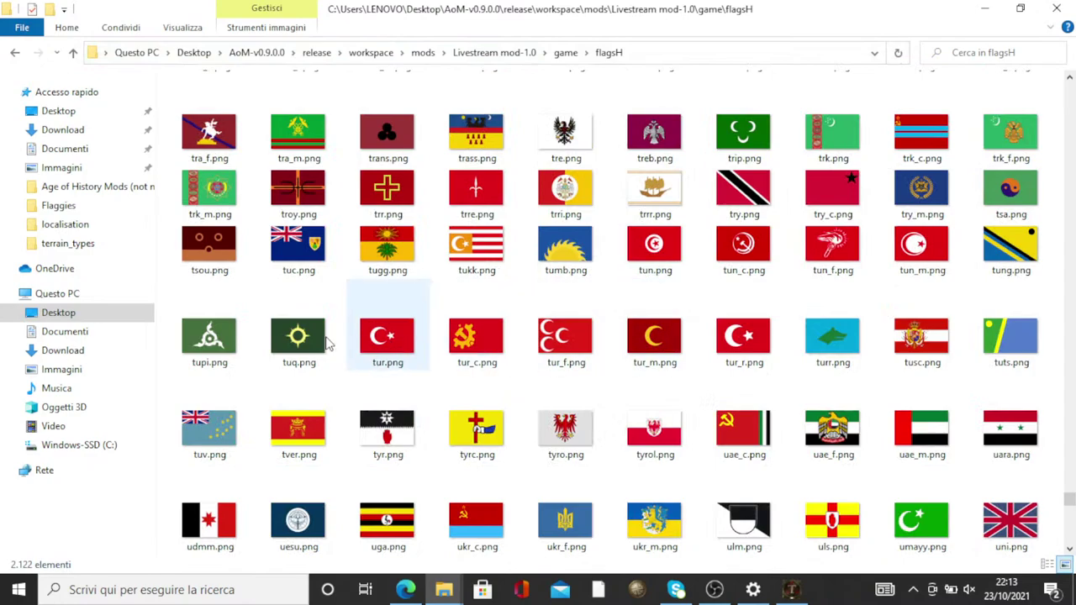
# Go through the Turkish flag variants tur.png, tur_c.png, tur_f.png, tur_m.png and tur_r.png
pyautogui.click(385, 337)
pyautogui.click(475, 335)
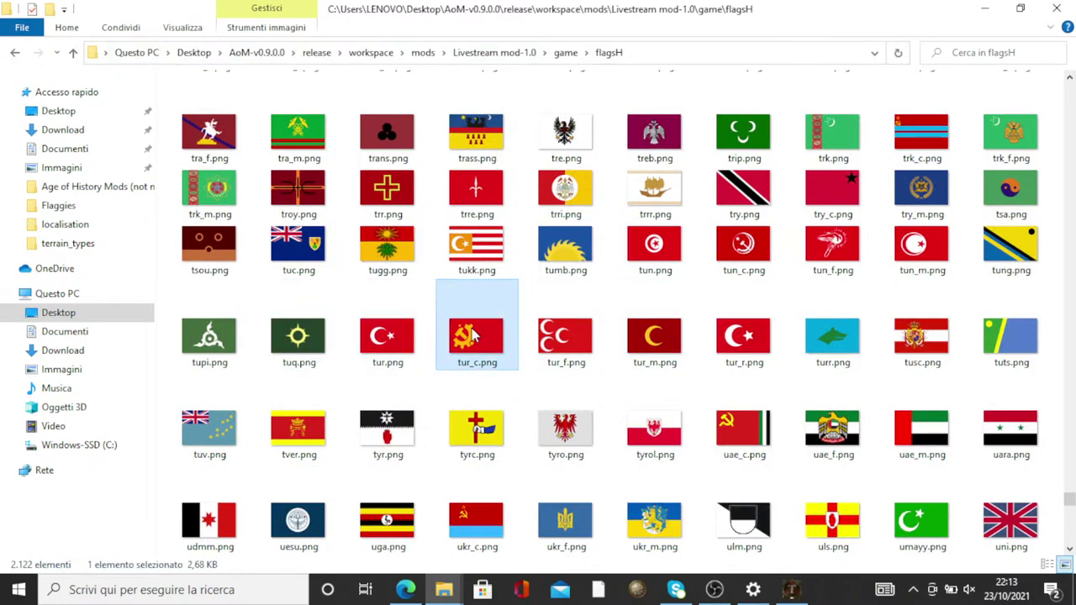
pyautogui.click(569, 335)
pyautogui.click(657, 332)
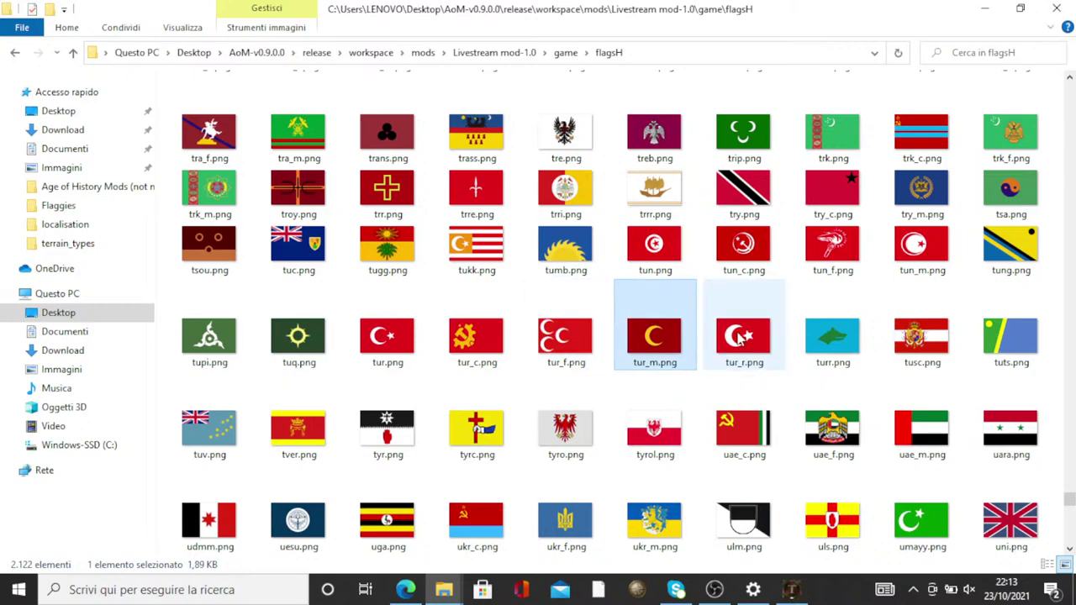
pyautogui.click(760, 337)
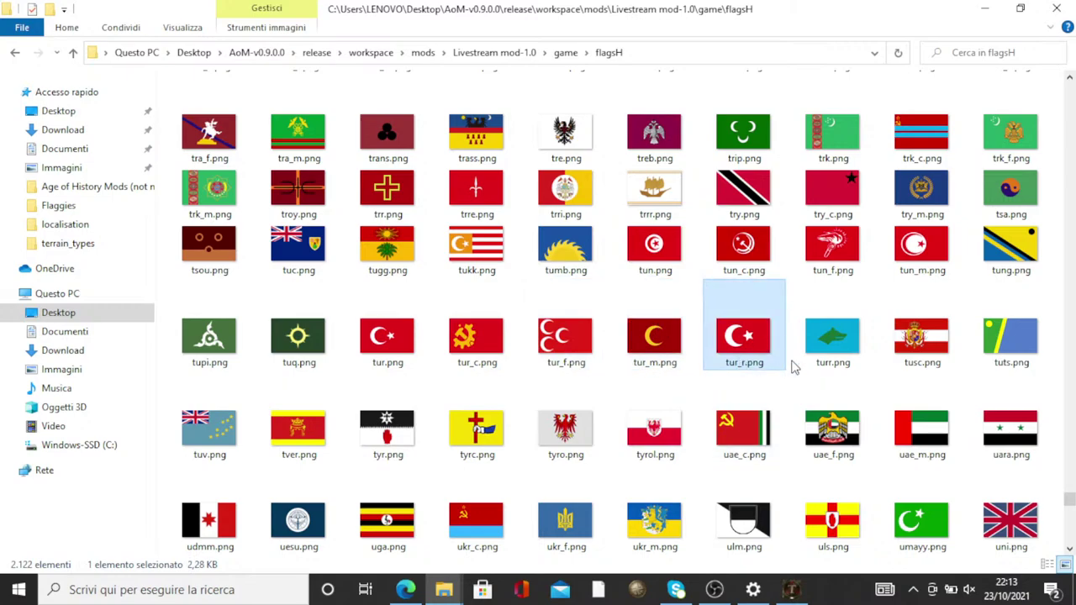
# Open the Turkish communist flag image tur_c.png from the flagsH folder in paint.net for editing
pyautogui.click(534, 357)
pyautogui.click(505, 353)
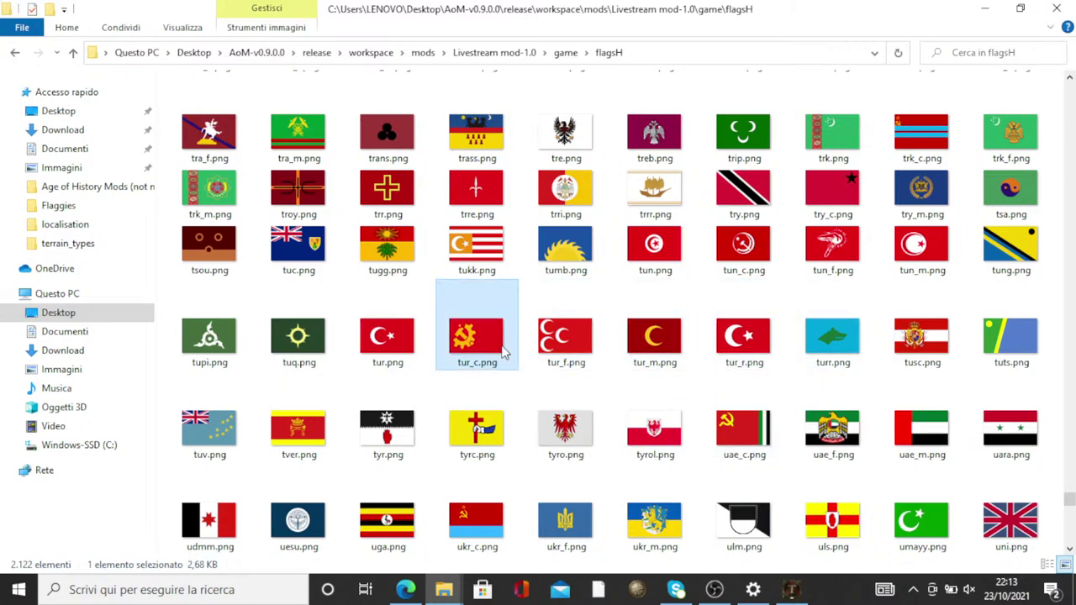
pyautogui.rightClick(507, 343)
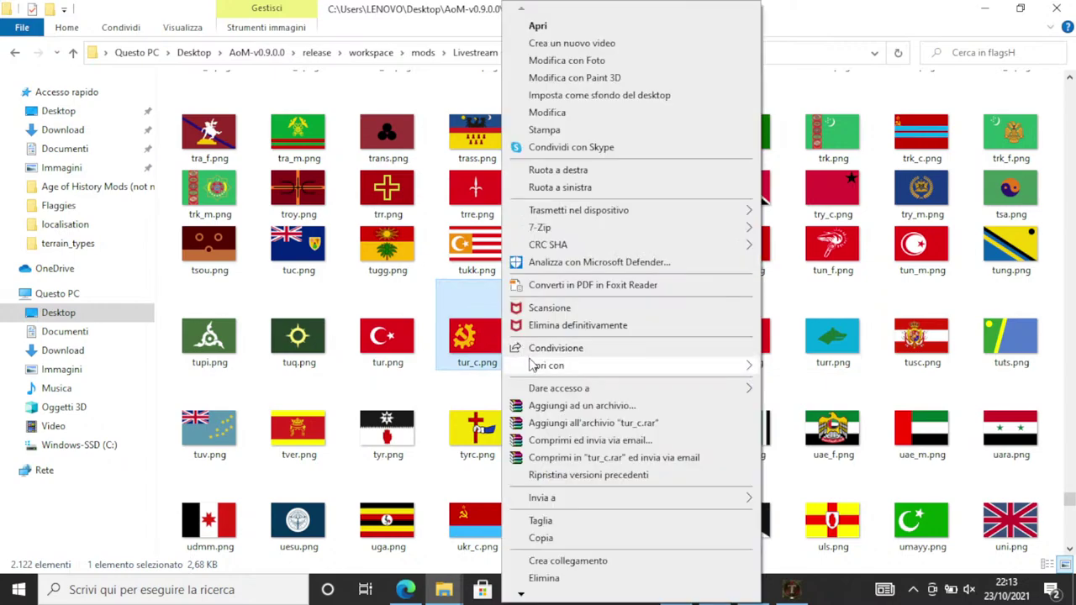
pyautogui.moveTo(535, 368)
pyautogui.click(885, 449)
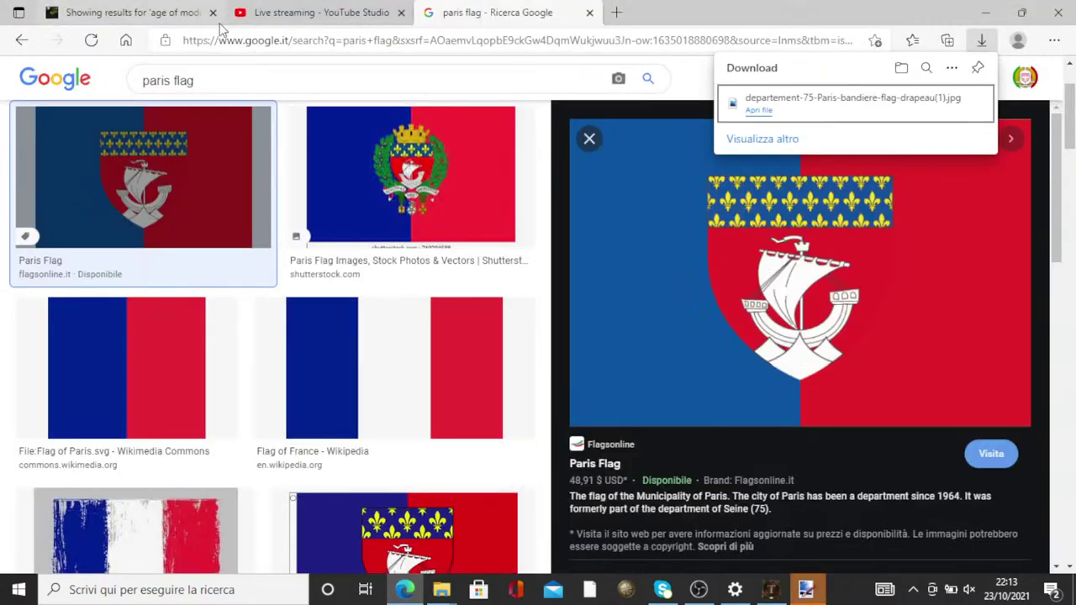
# Switch to the browser and run a Google image search for "turkish communist flag"
pyautogui.scroll(3, 211, 97)
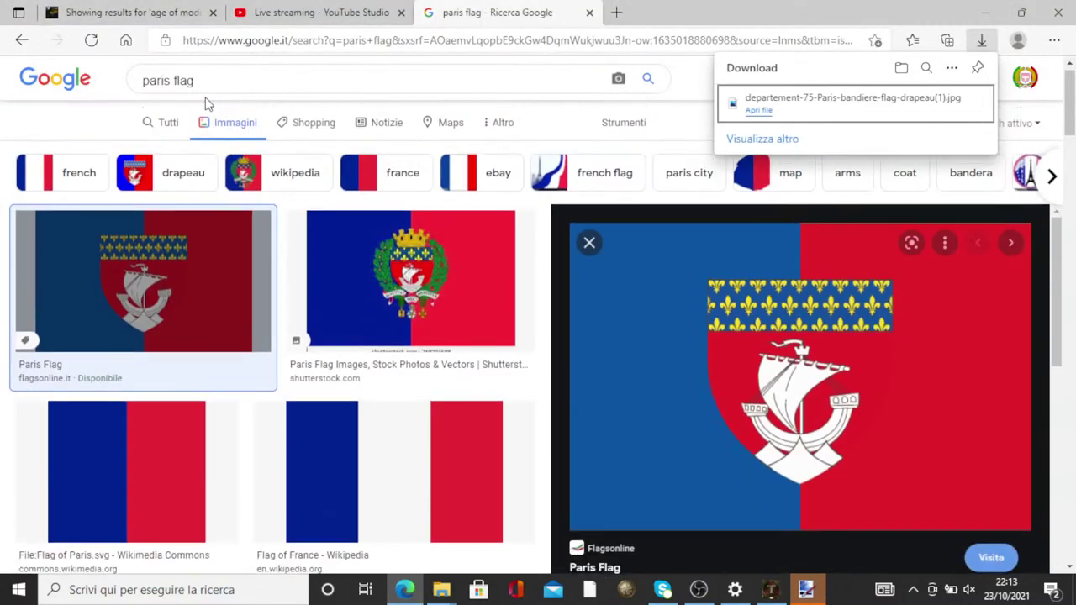
pyautogui.moveTo(217, 90); pyautogui.dragTo(102, 87)
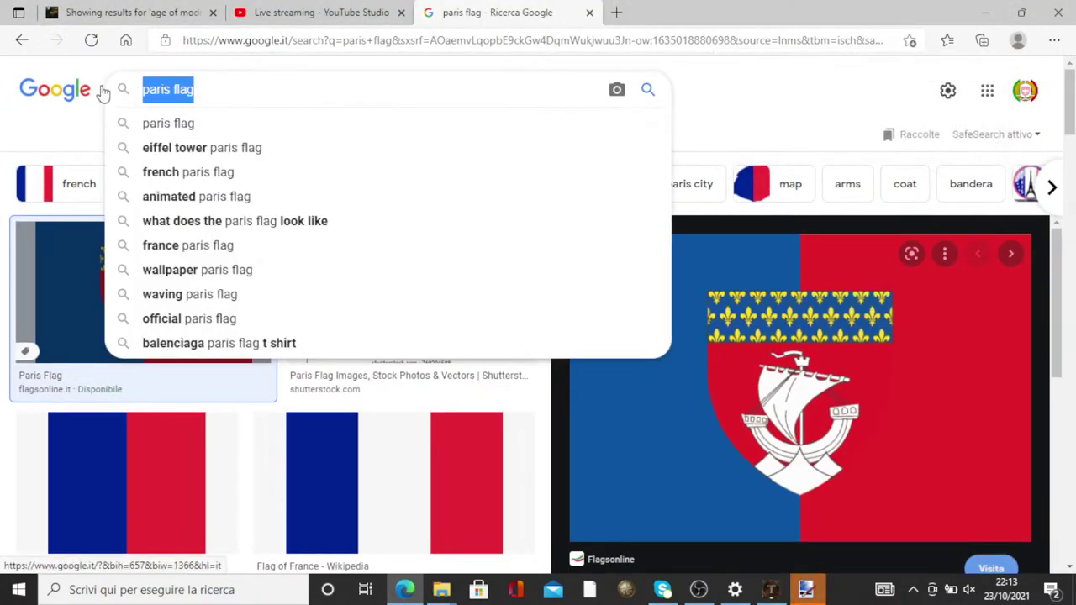
pyautogui.write('t')
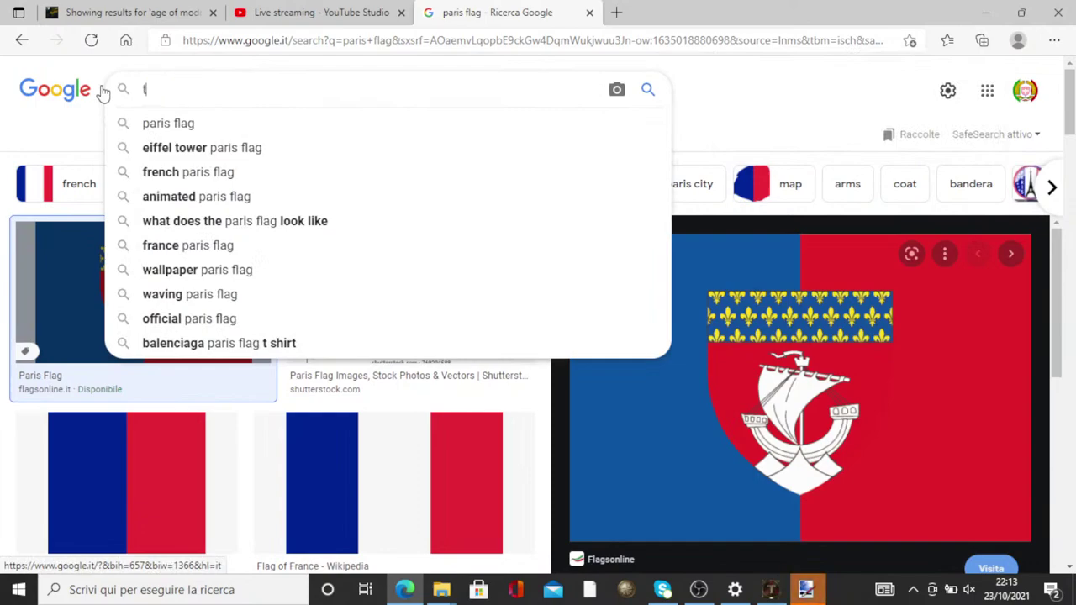
pyautogui.write('urkish')
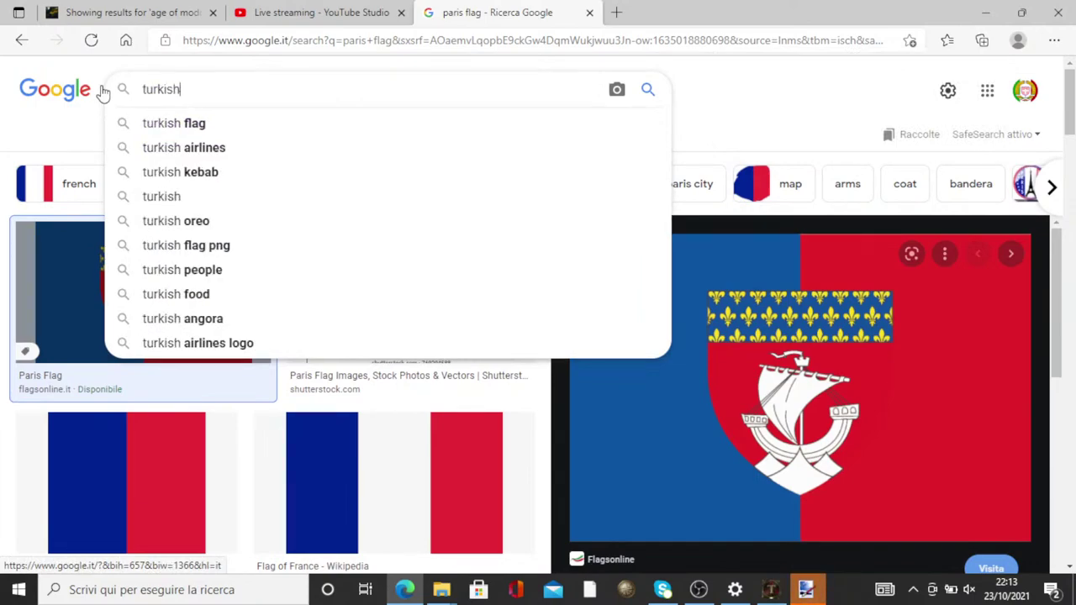
pyautogui.write(' communist')
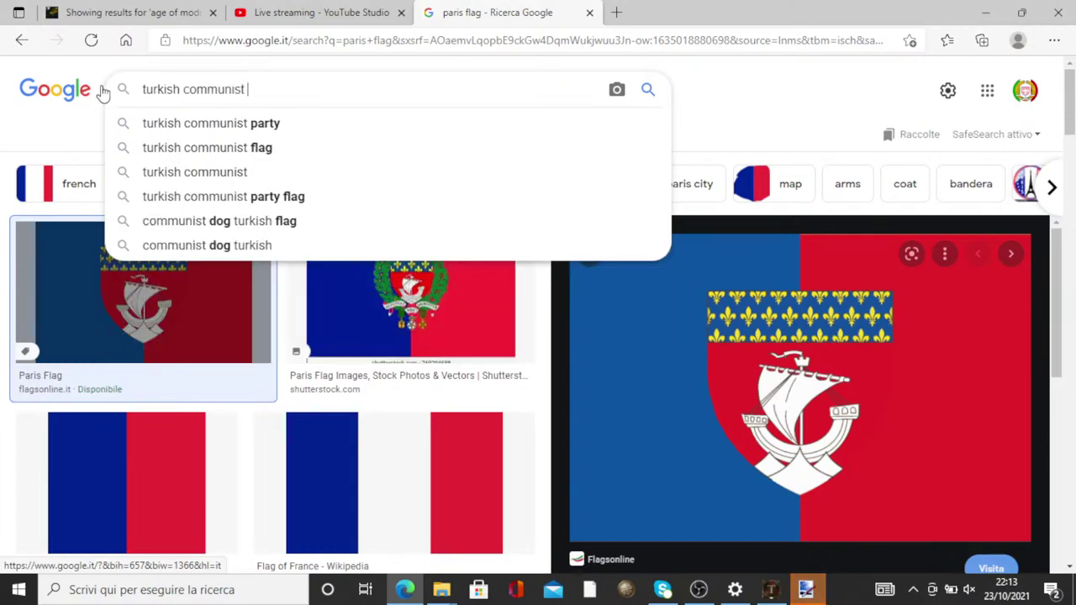
pyautogui.click(180, 147)
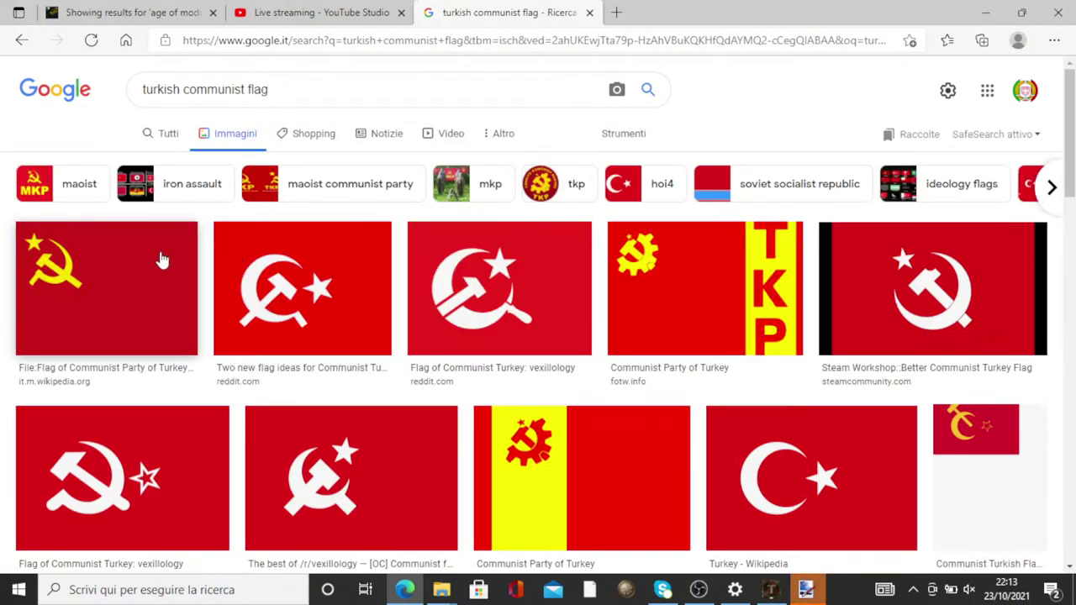
# Save the Wikipedia flag of the Communist Party of Turkey Marxist–Leninist as a PNG in the Flaggies folder
pyautogui.click(158, 267)
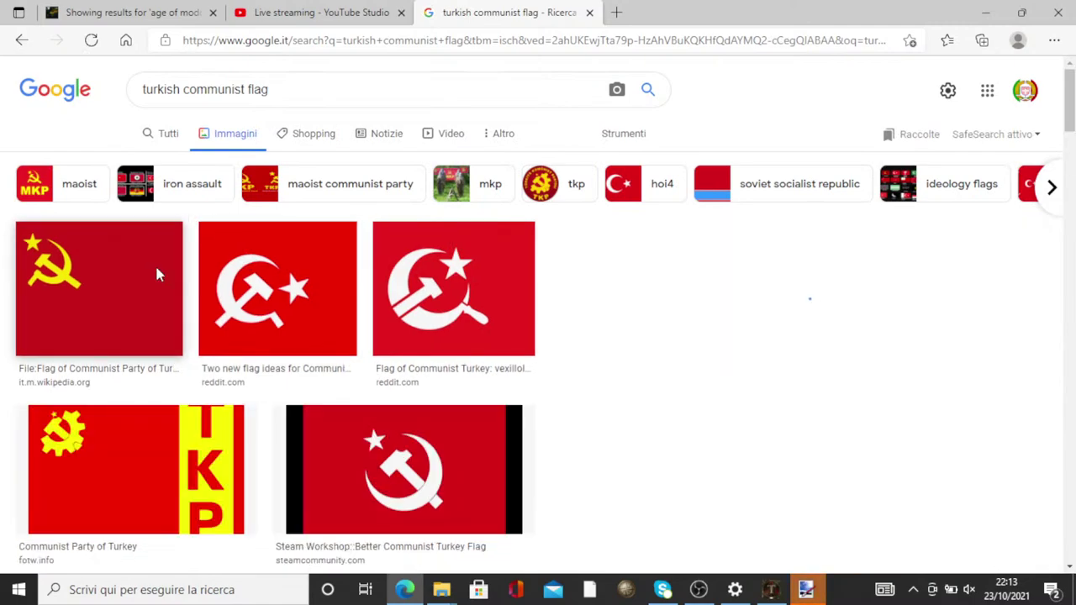
pyautogui.rightClick(828, 269)
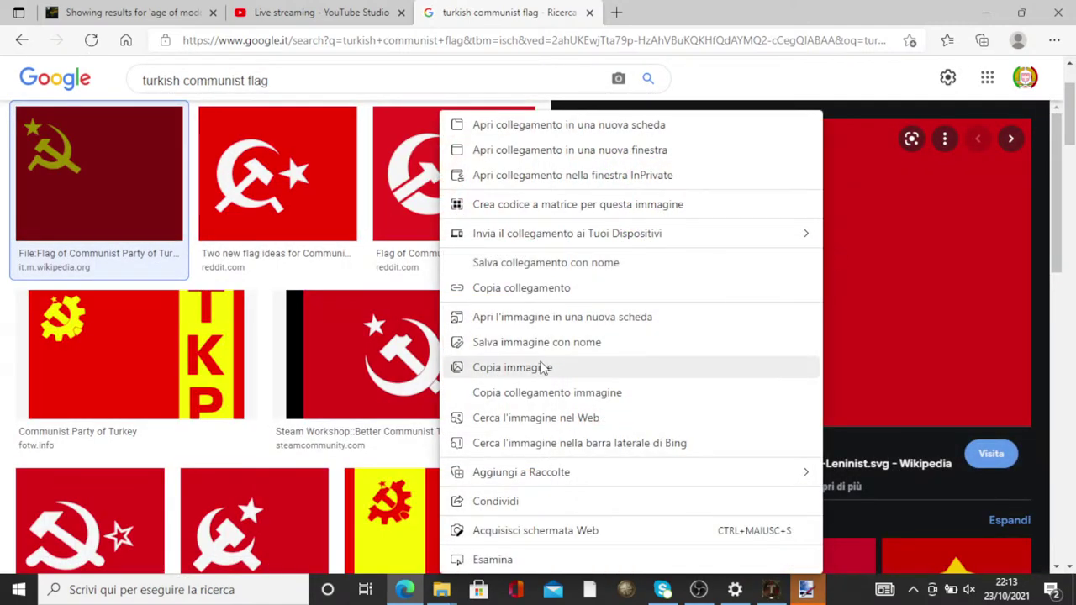
pyautogui.click(745, 367)
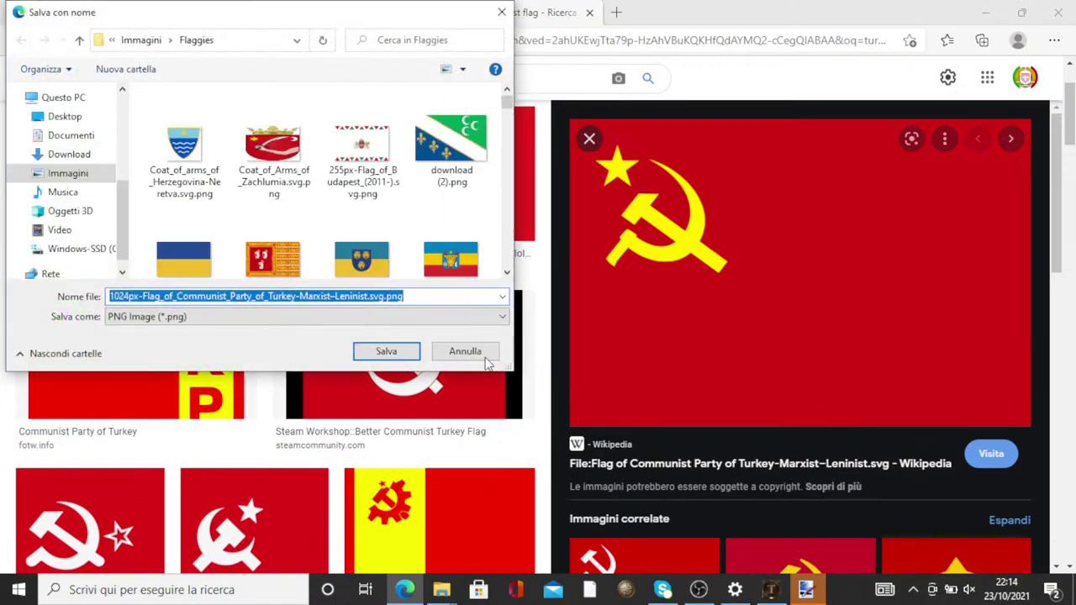
pyautogui.click(380, 348)
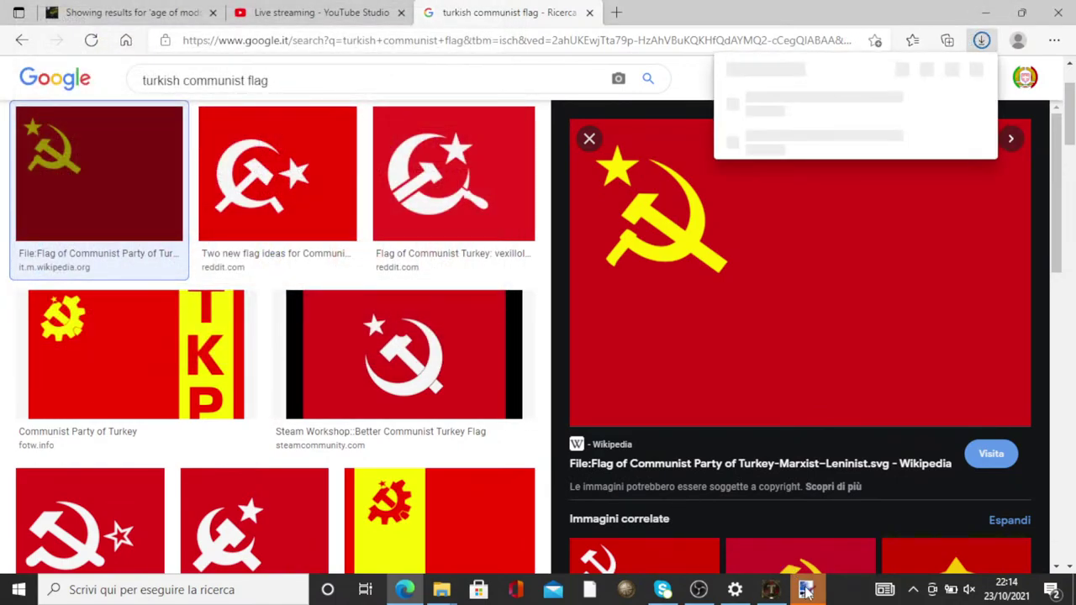
# In paint.net, import the downloaded Communist Party of Turkey flag as a layer of tur_c.png, expanding the canvas, and merge it down
pyautogui.click(805, 589)
pyautogui.click(315, 36)
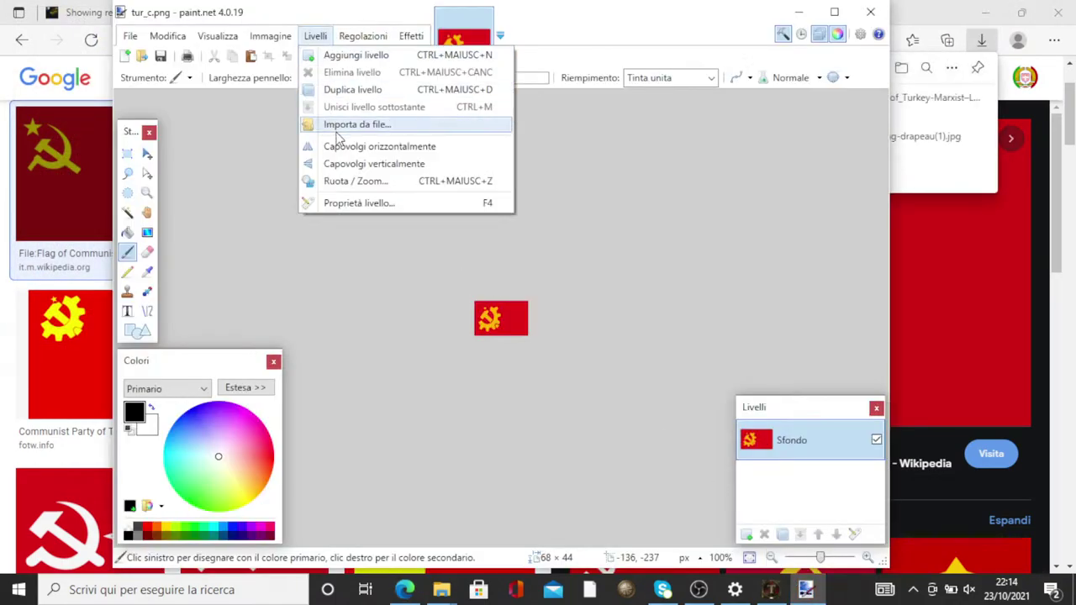
pyautogui.click(338, 126)
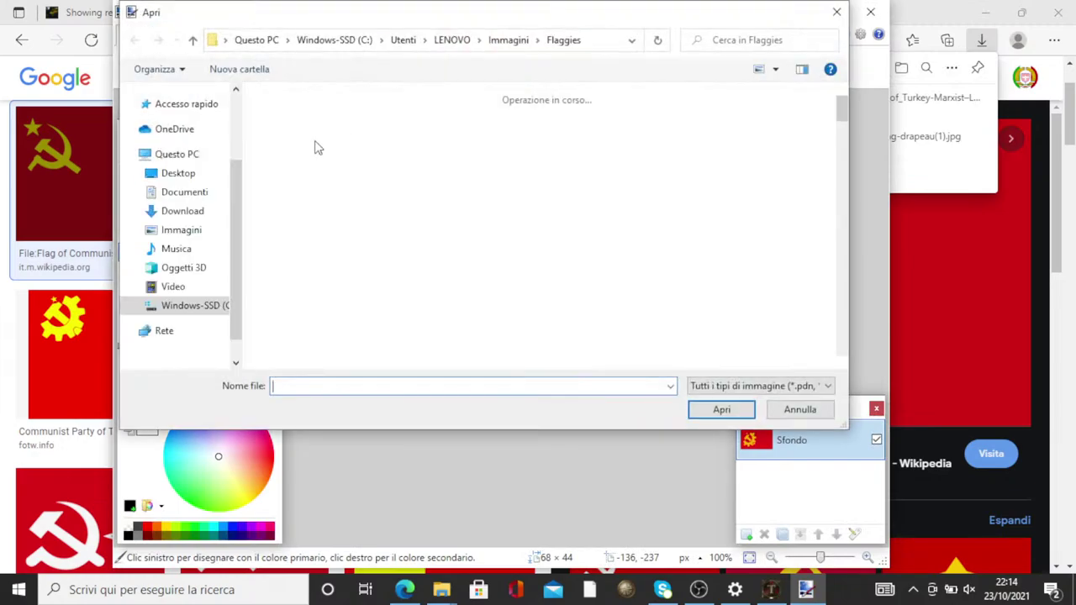
pyautogui.click(332, 151)
pyautogui.click(716, 409)
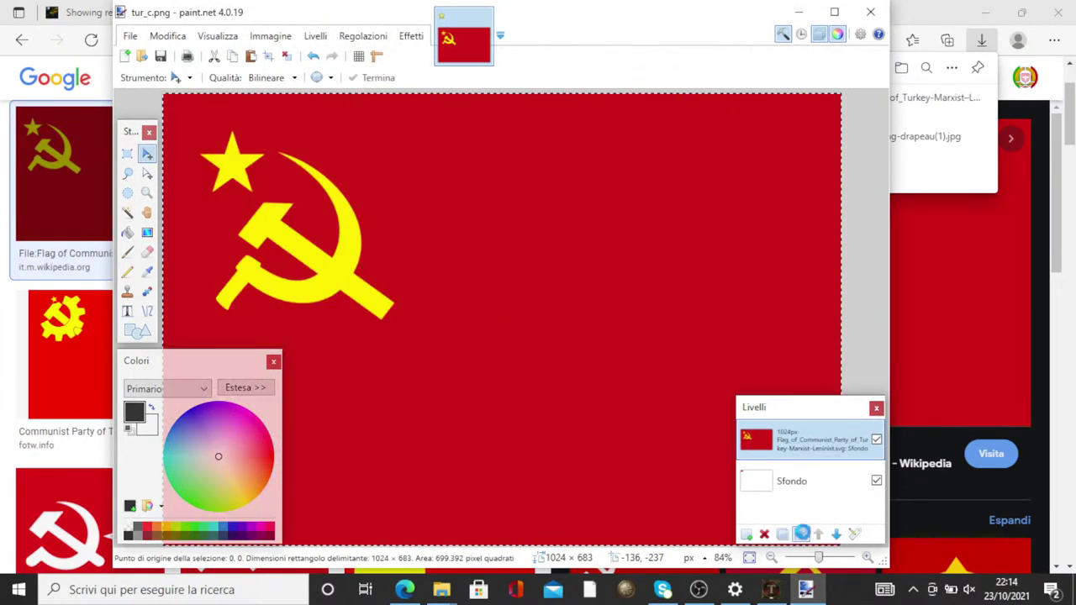
pyautogui.click(801, 533)
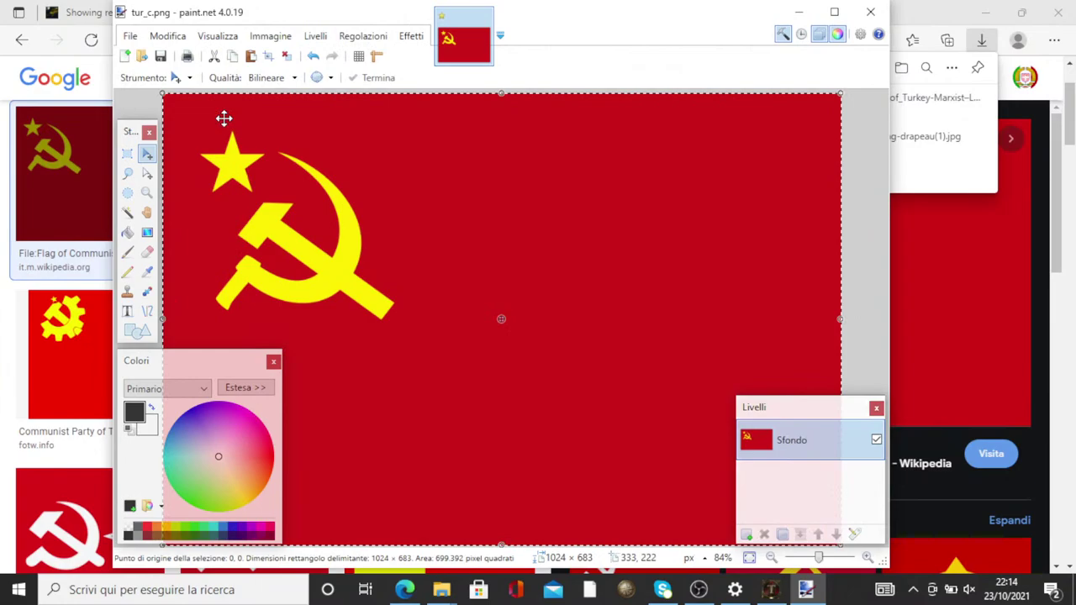
# Save tur_c.png with automatically detected bit depth and close the image editor
pyautogui.click(130, 35)
pyautogui.click(185, 147)
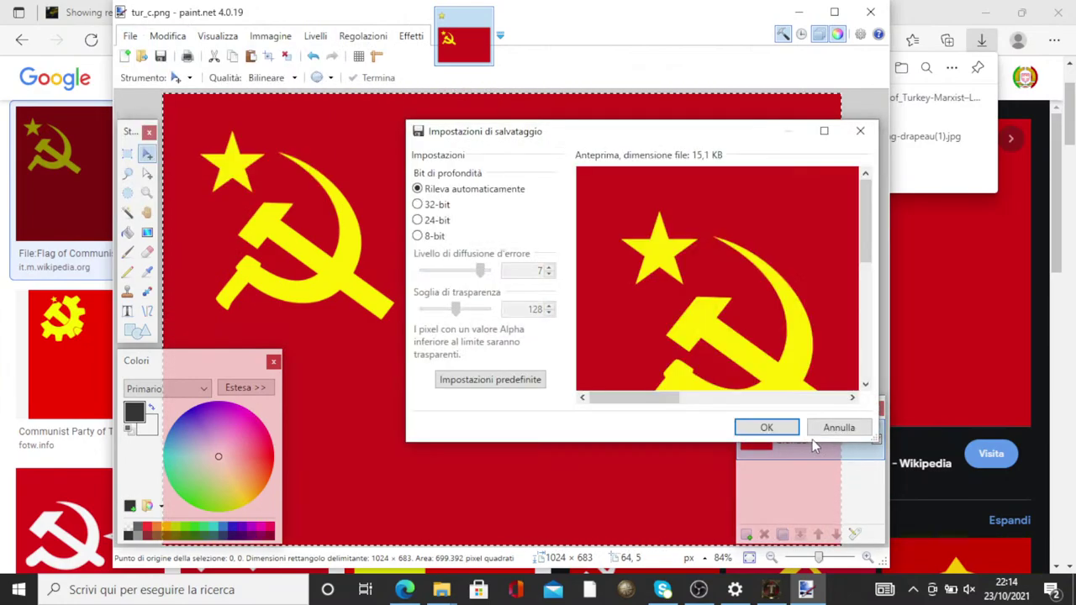
pyautogui.click(764, 425)
pyautogui.click(871, 12)
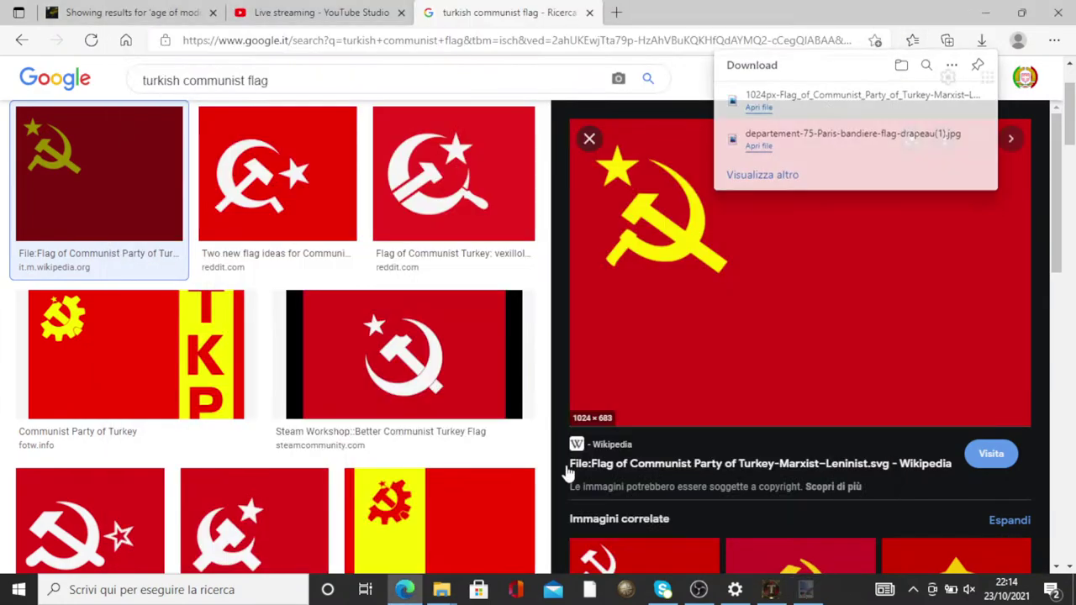
# Copy the edited tur_c.png from flagsH into the mod's flags folder, replacing the existing file there
pyautogui.moveTo(436, 595)
pyautogui.click(512, 546)
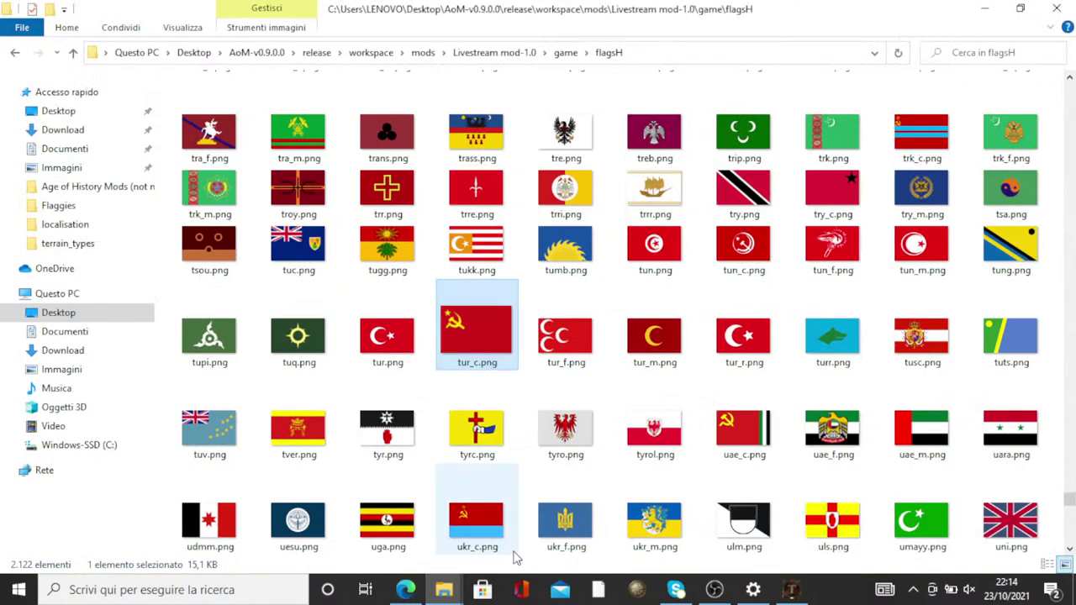
pyautogui.click(500, 353)
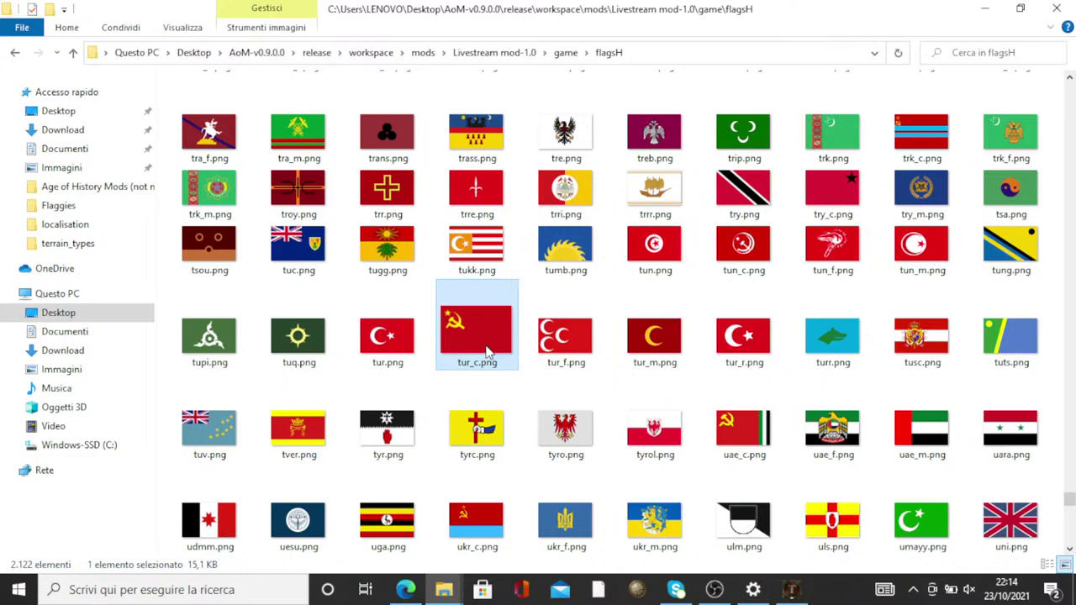
pyautogui.rightClick(487, 351)
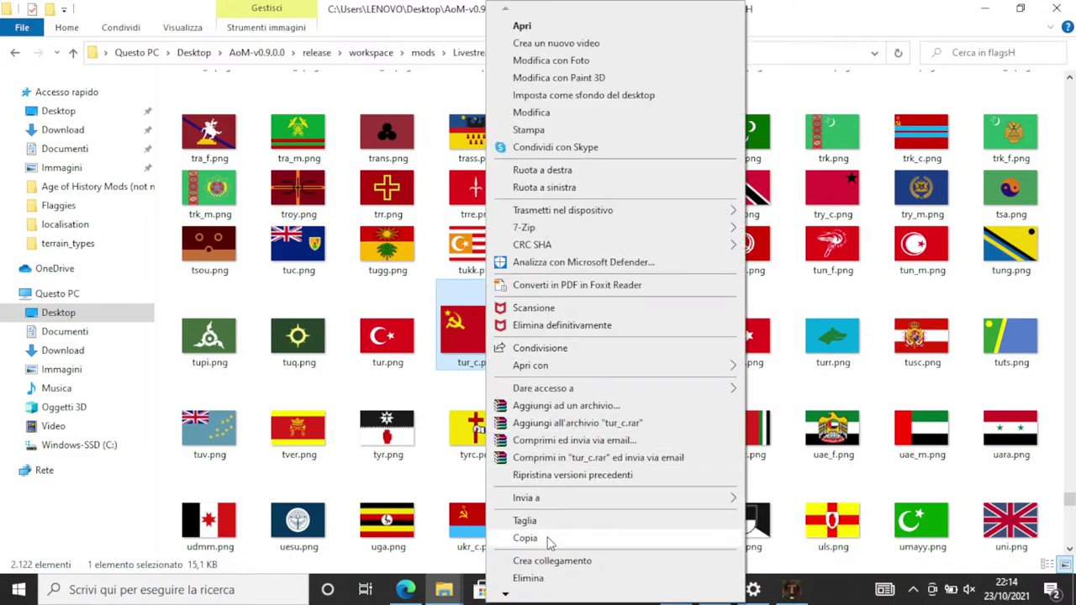
pyautogui.click(549, 540)
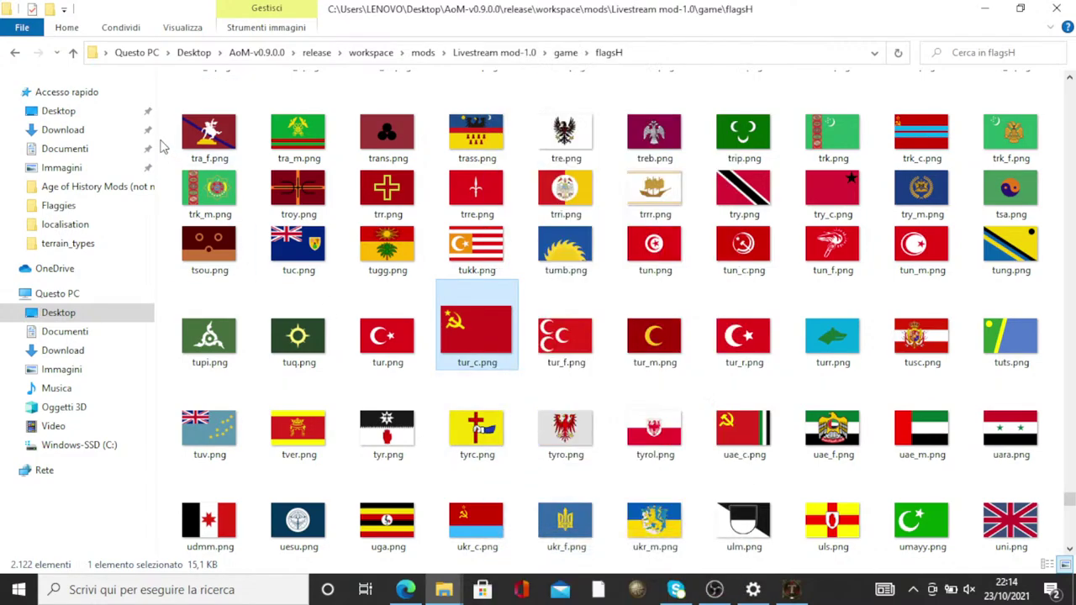
pyautogui.click(15, 54)
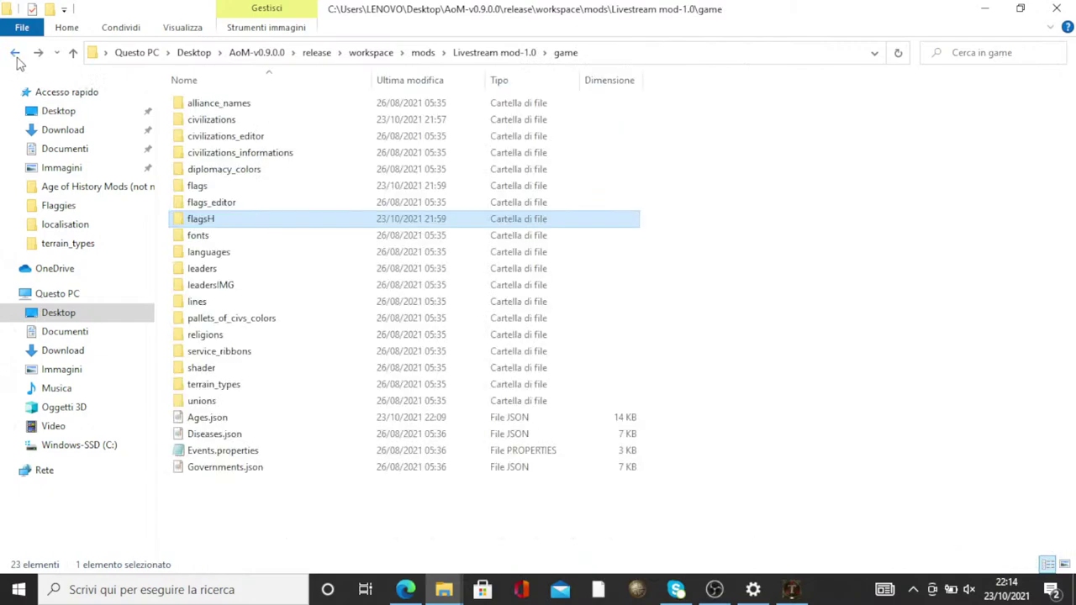
pyautogui.doubleClick(226, 186)
pyautogui.rightClick(342, 275)
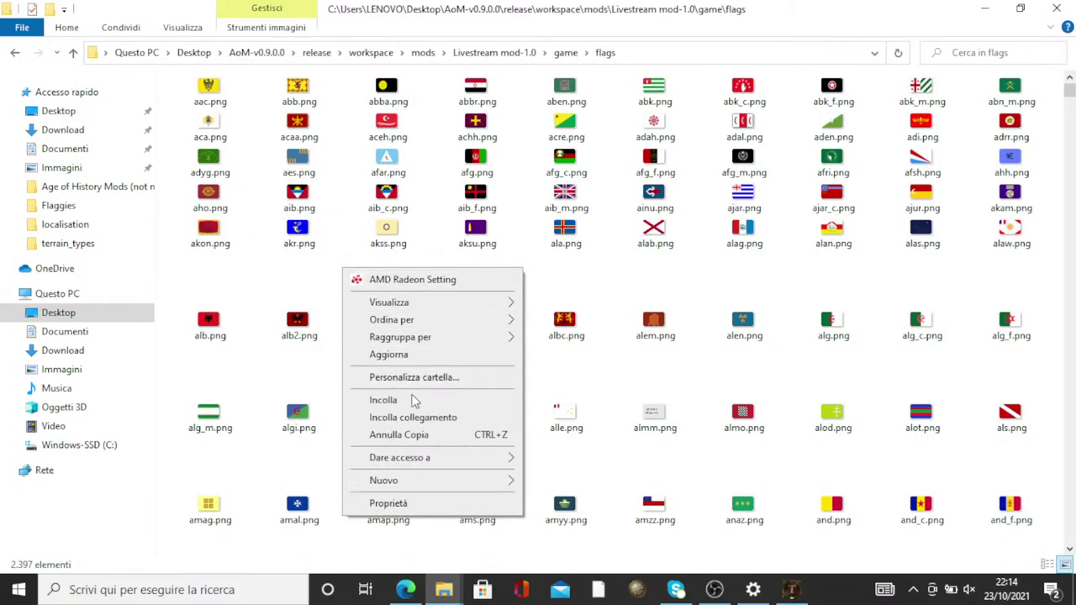
pyautogui.click(412, 402)
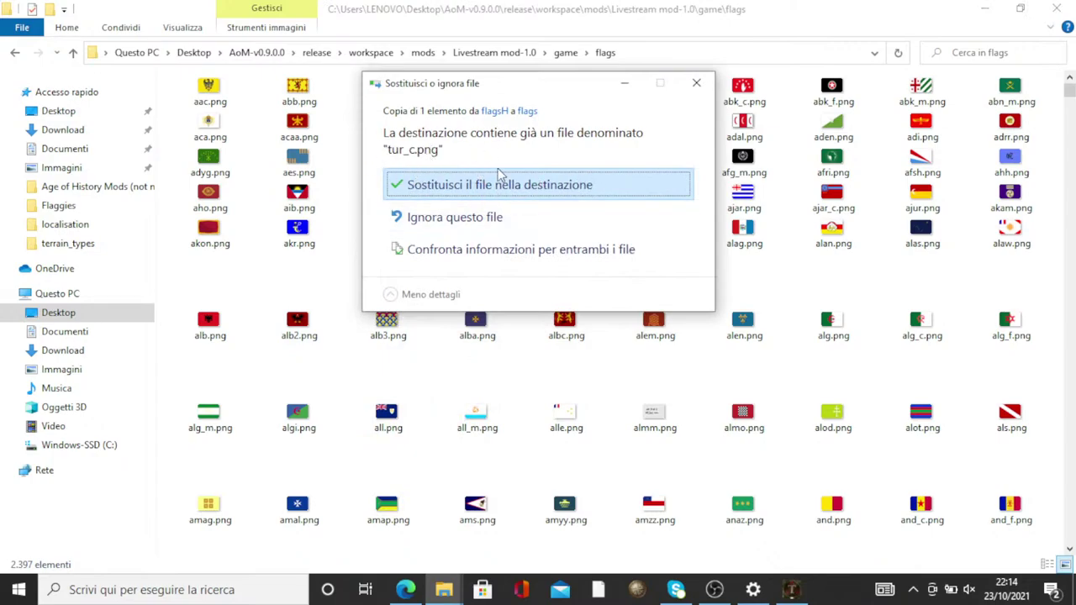
pyautogui.click(471, 183)
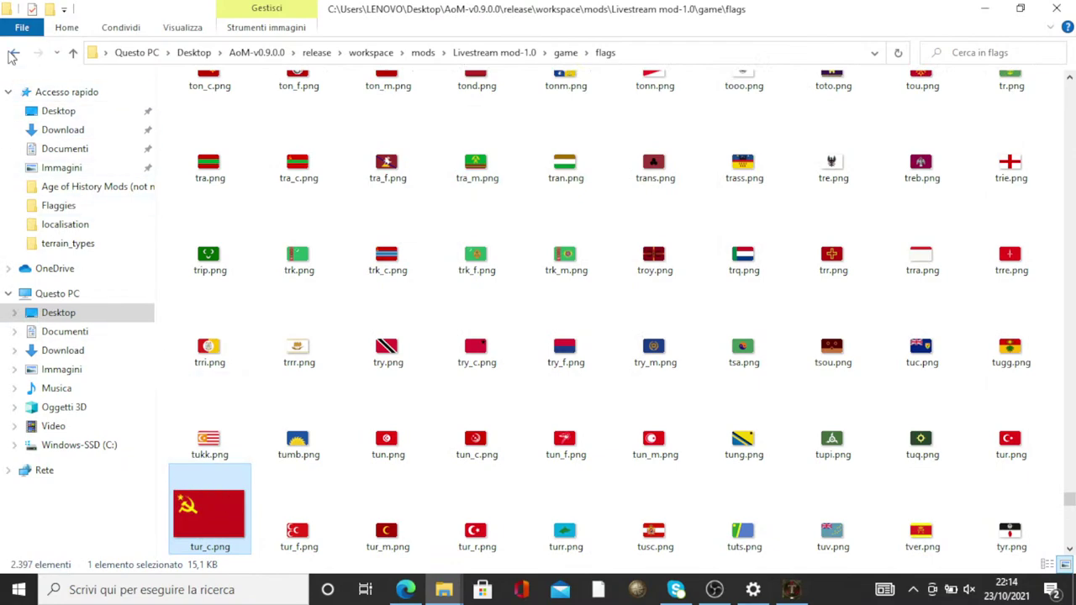
# Return to the Livestream mod-1.0 folder and launch the modded game with AoC2.exe
pyautogui.click(14, 54)
pyautogui.click(14, 54)
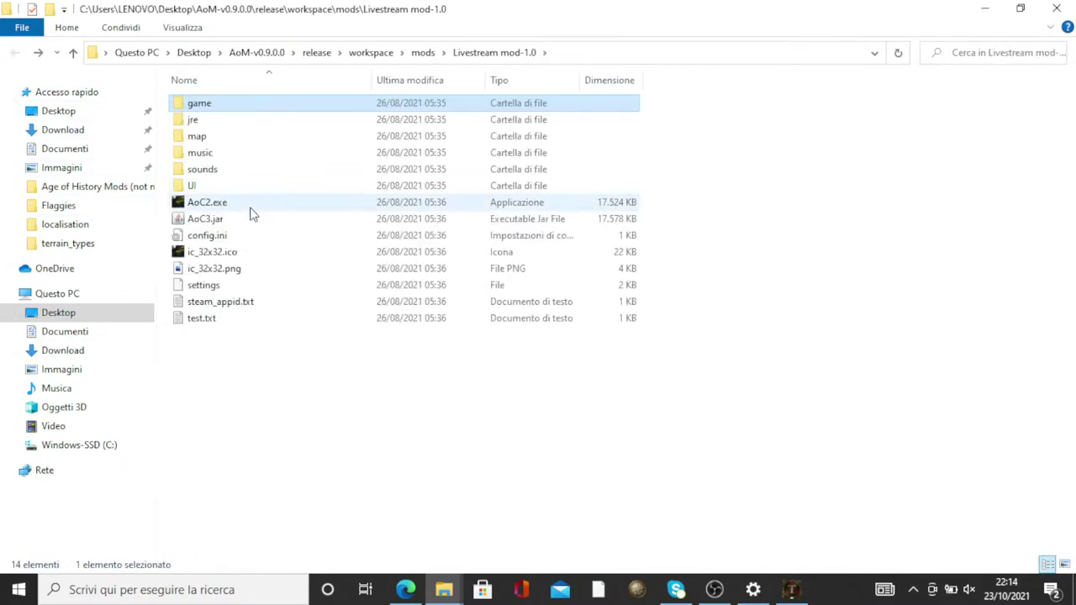
pyautogui.doubleClick(252, 209)
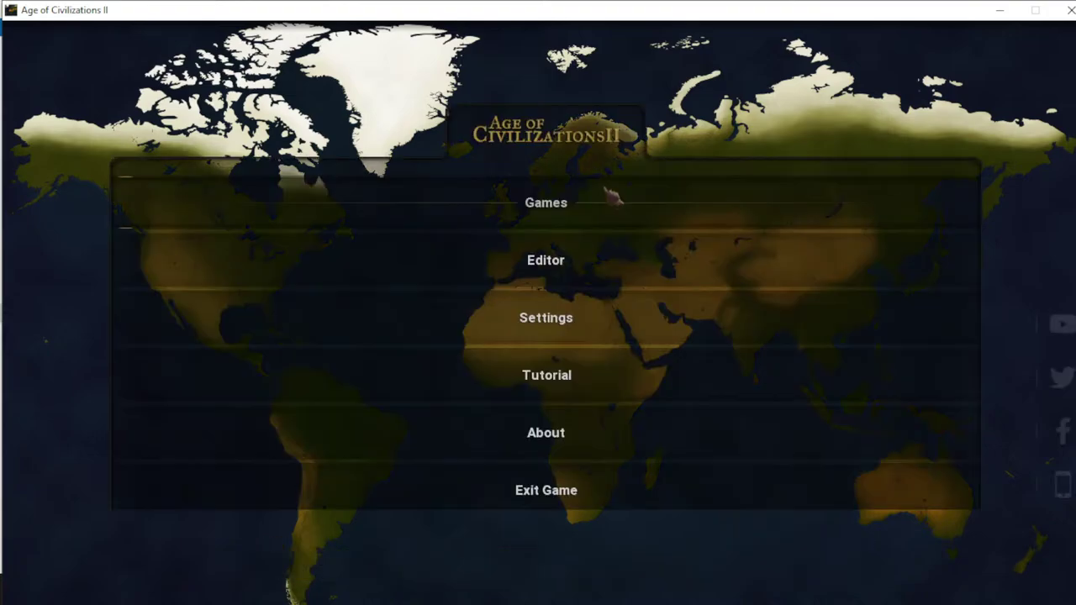
# Start a new game in the Modern World scenario of 10 January 2018, playing as Turkey
pyautogui.click(618, 203)
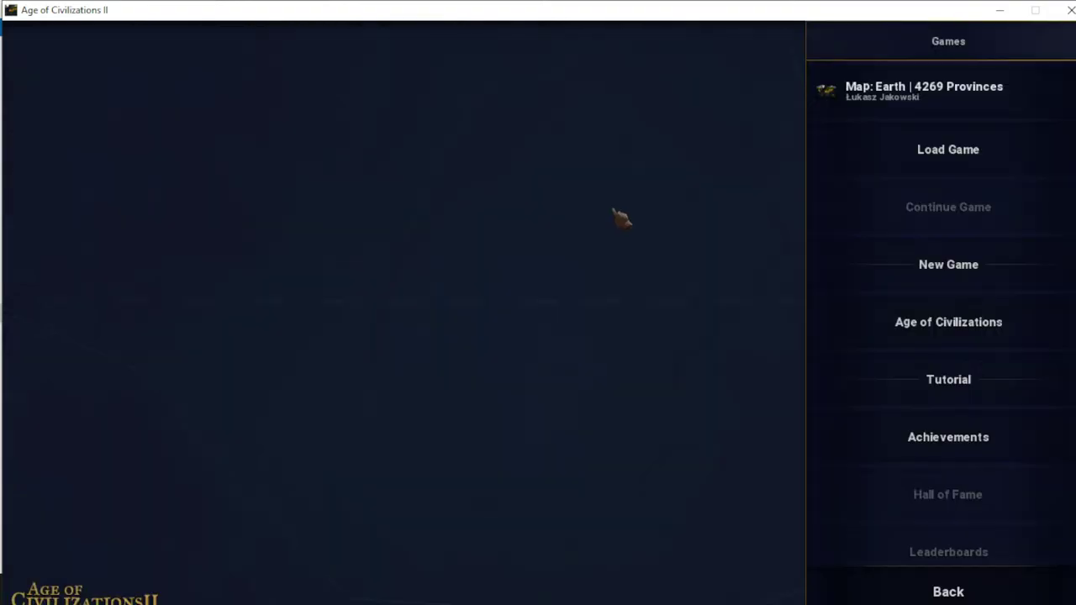
pyautogui.click(857, 256)
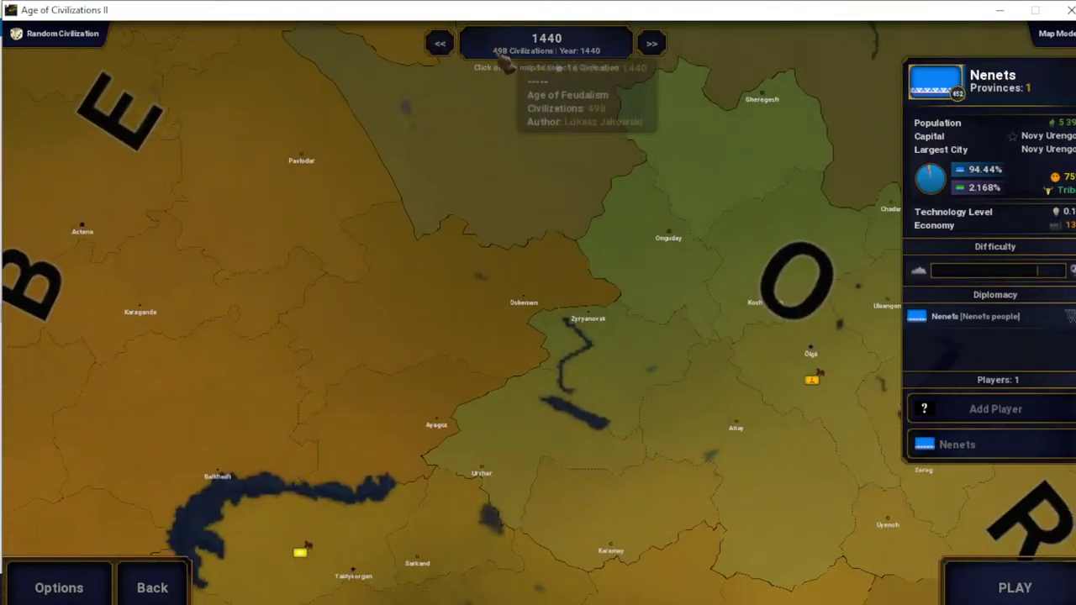
pyautogui.click(547, 46)
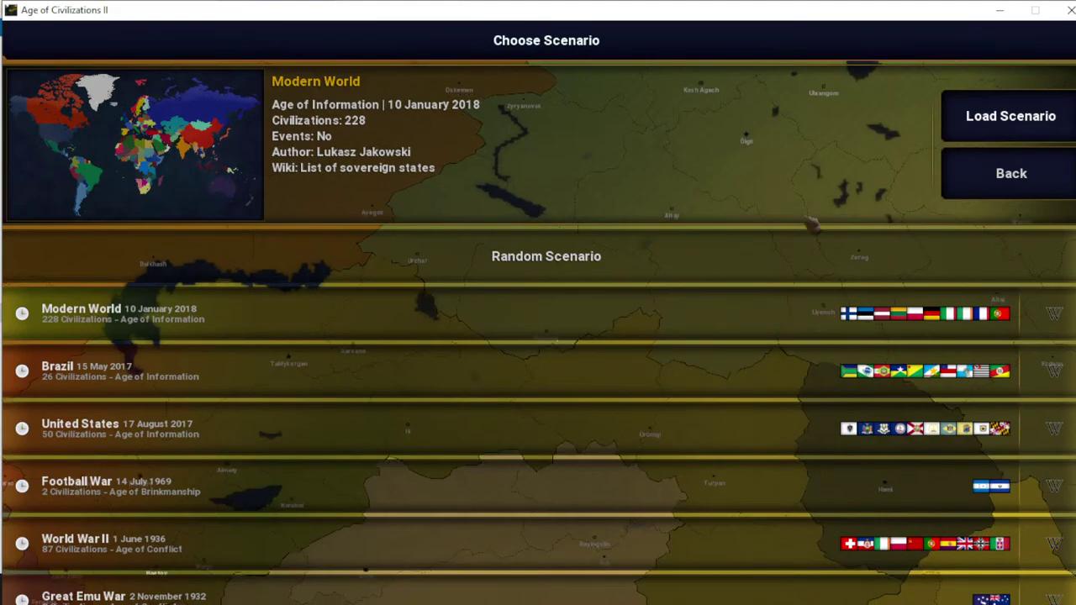
pyautogui.click(466, 322)
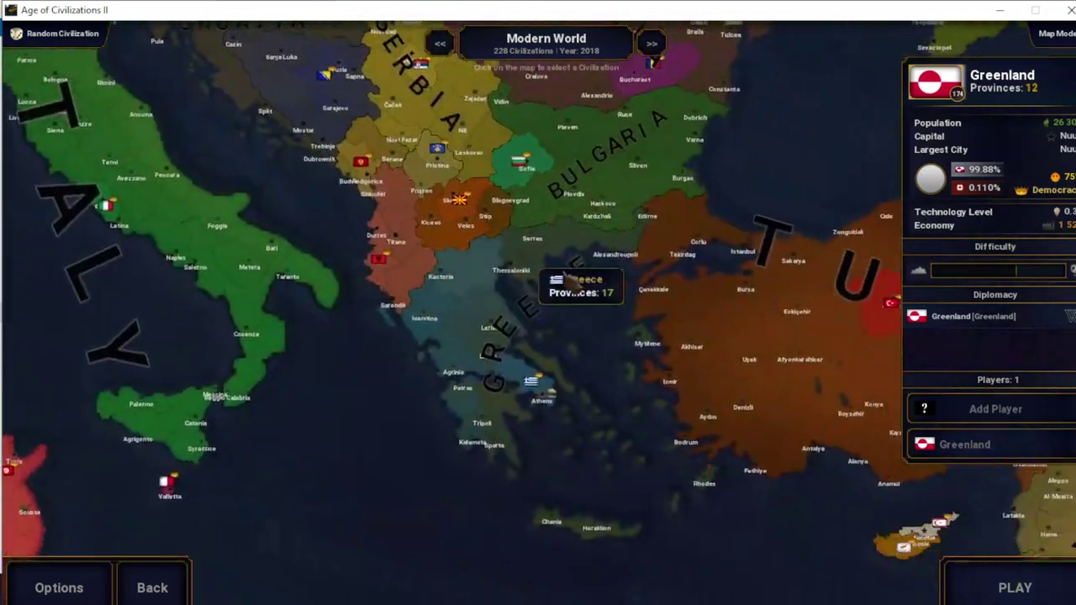
pyautogui.click(726, 341)
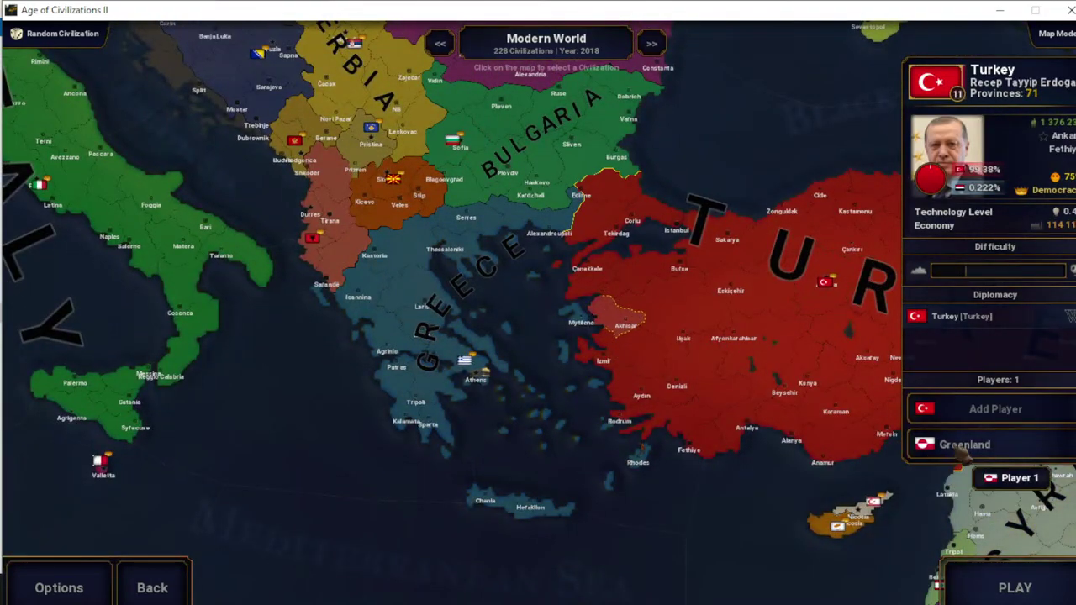
pyautogui.click(1015, 587)
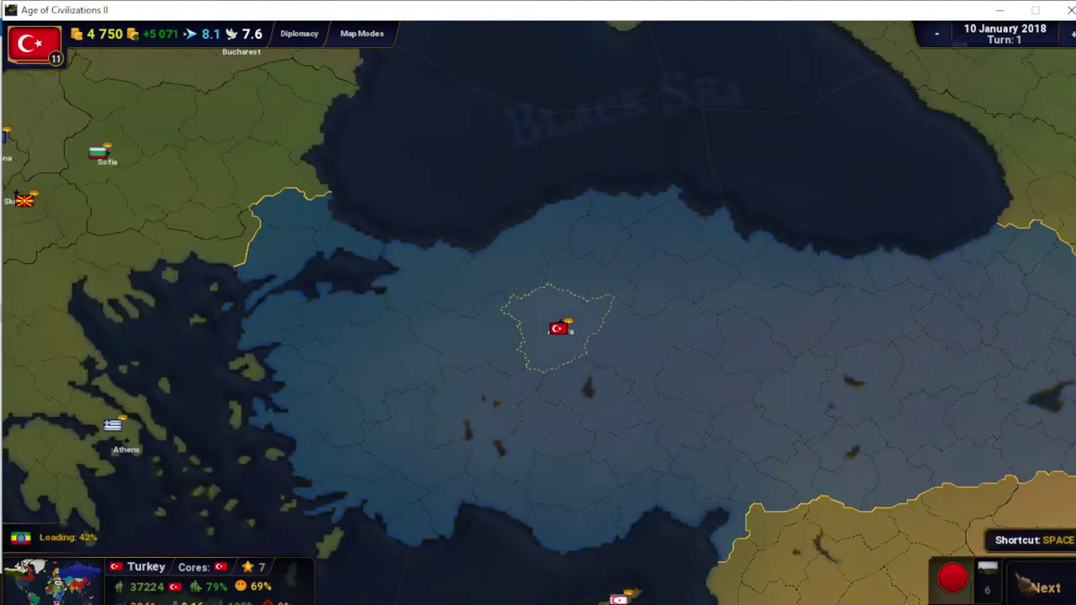
# Play two turns as Turkey and try to change its type of government to Communism
pyautogui.click(1027, 586)
pyautogui.click(1027, 586)
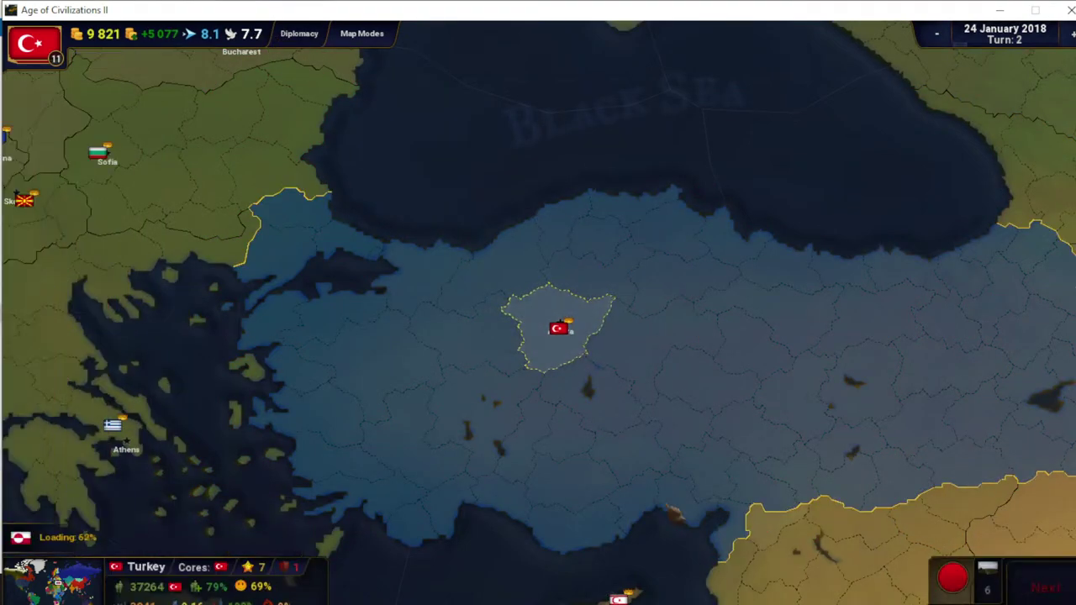
pyautogui.scroll(-2, 185, 471)
pyautogui.click(126, 483)
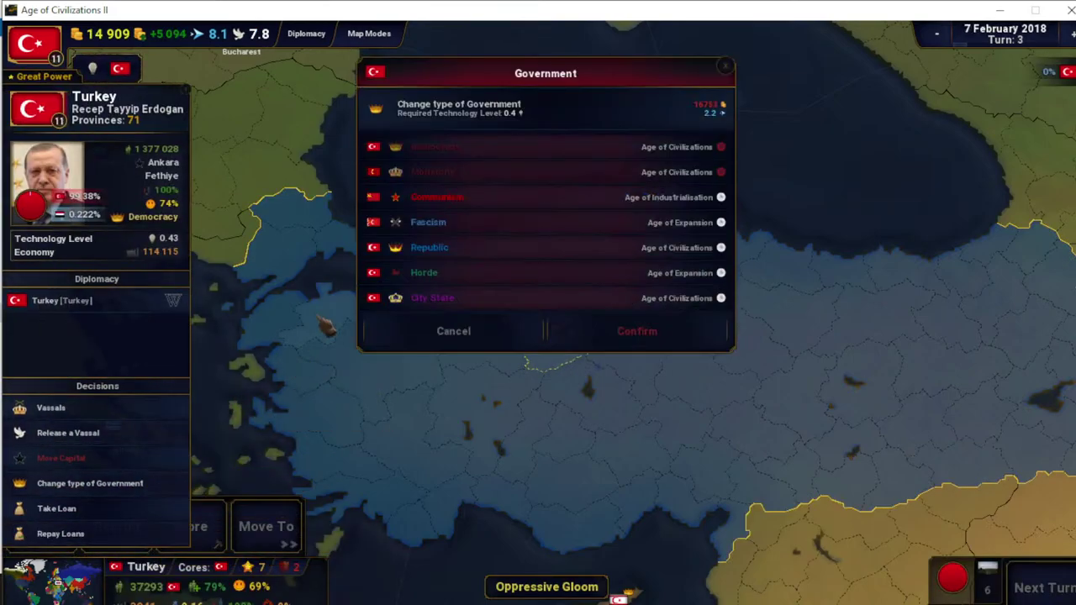
pyautogui.click(501, 198)
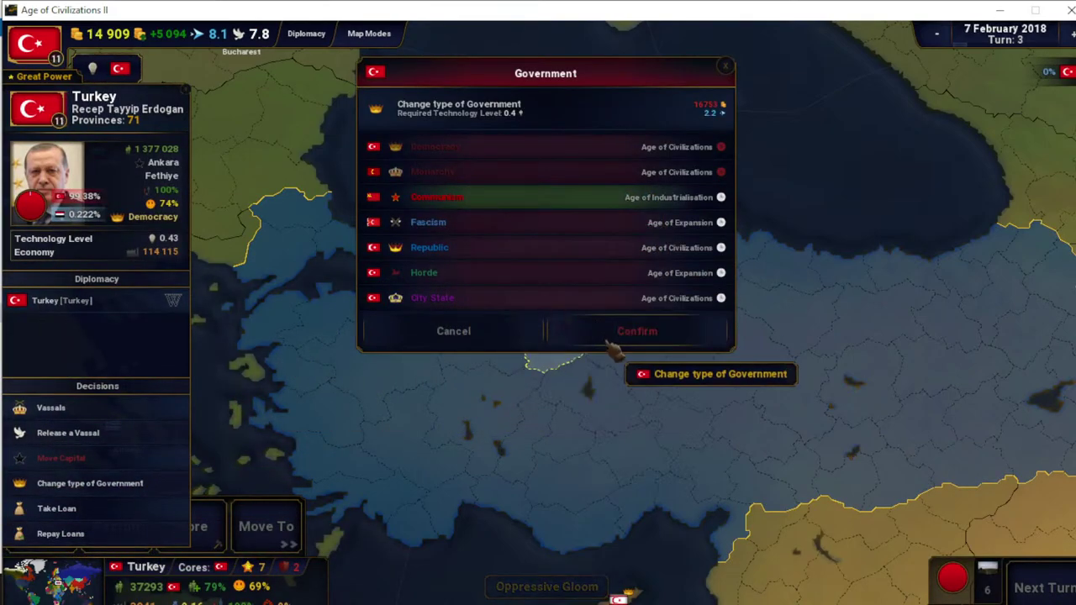
# Play one more turn and change Turkey's type of government to Communism
pyautogui.click(1027, 586)
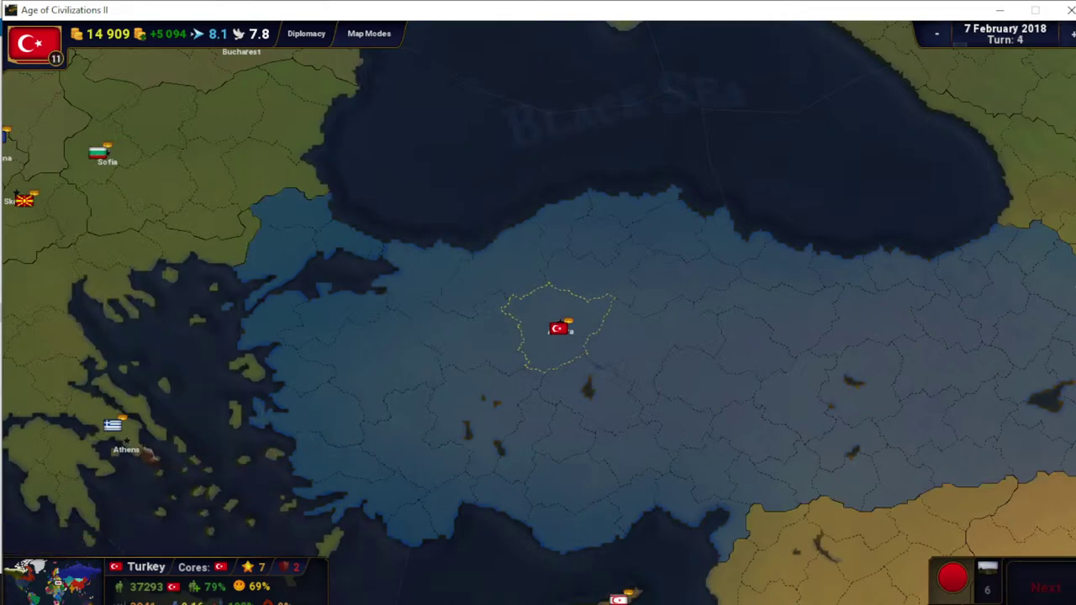
pyautogui.click(139, 542)
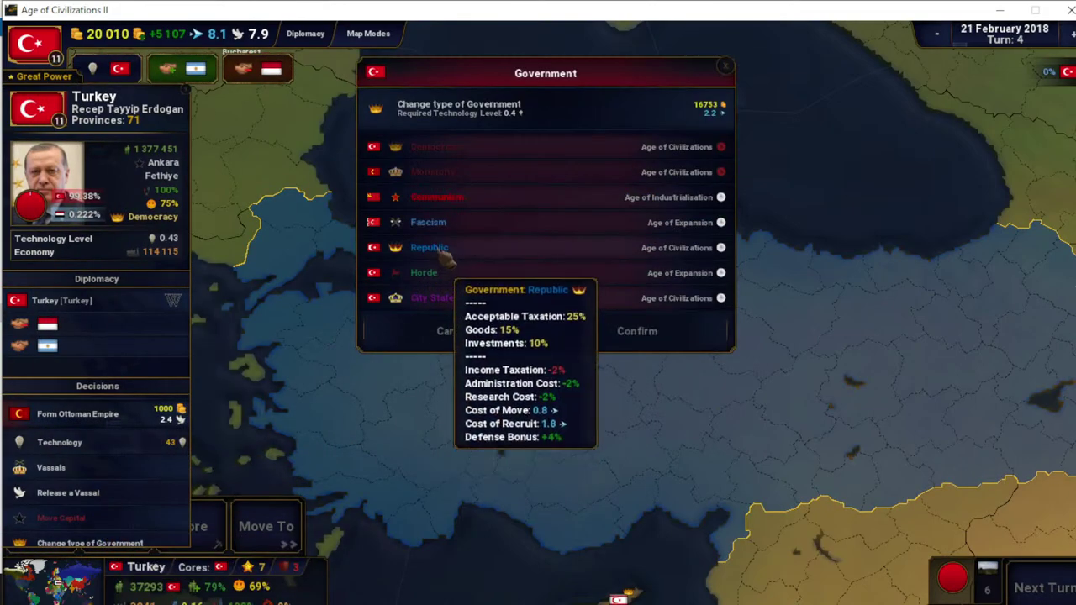
pyautogui.click(443, 199)
pyautogui.click(622, 331)
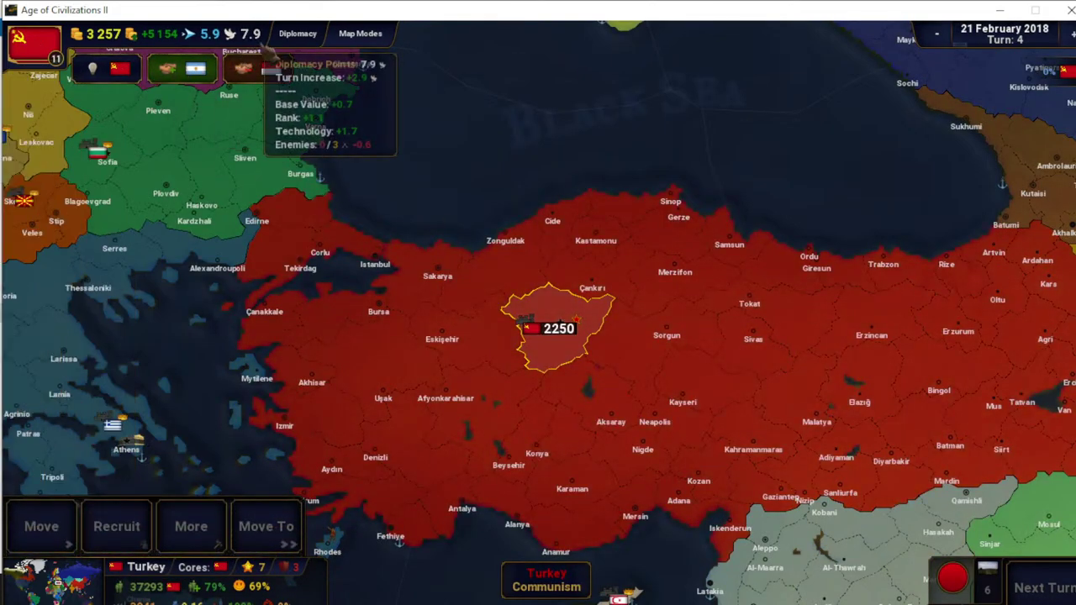
# Examine Turkey's flag in its civilization details under the communist government, decline opening the leader's Wikipedia page, and look over the map towards Paris
pyautogui.click(571, 331)
pyautogui.scroll(-5, 395, 300)
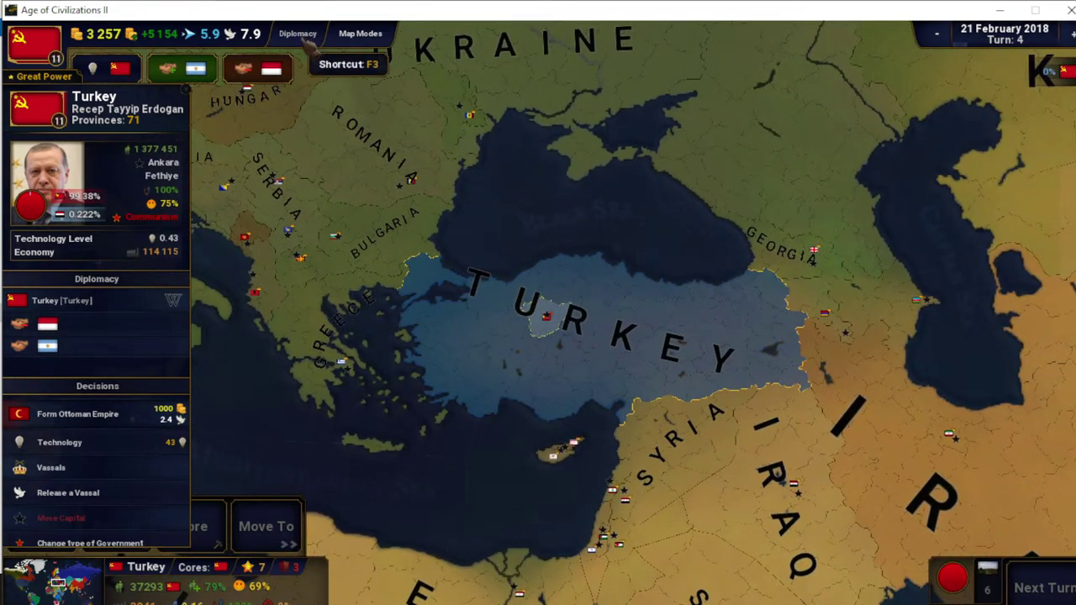
pyautogui.moveTo(162, 122)
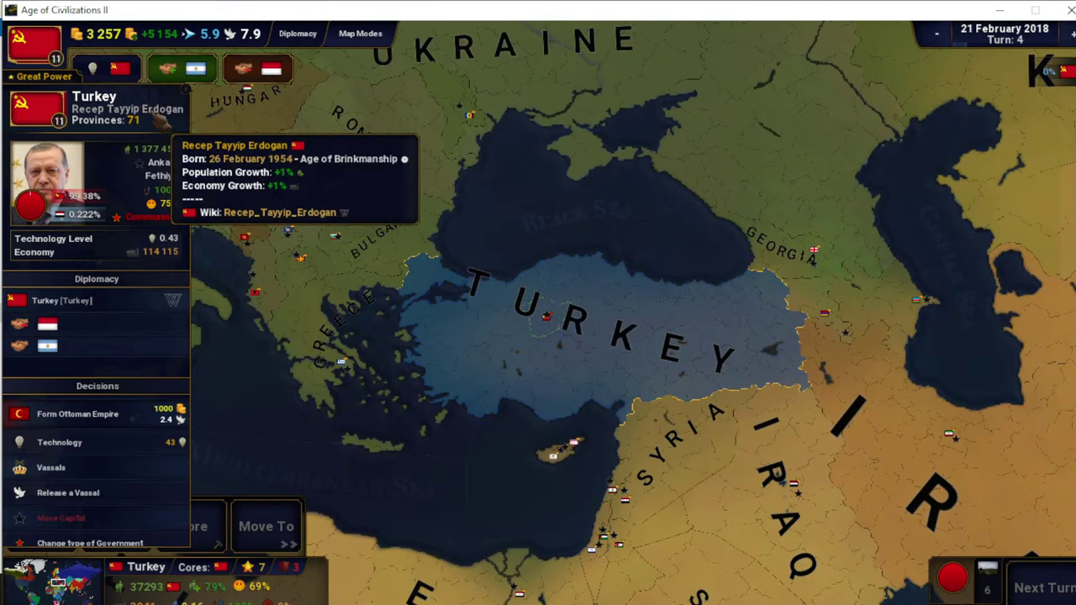
pyautogui.click(128, 110)
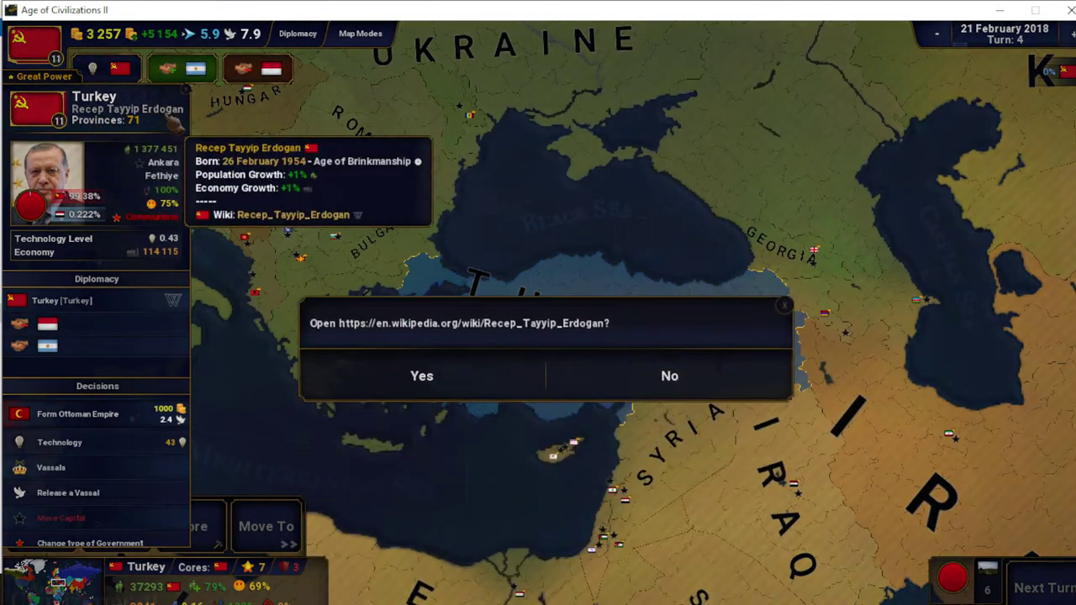
pyautogui.click(628, 357)
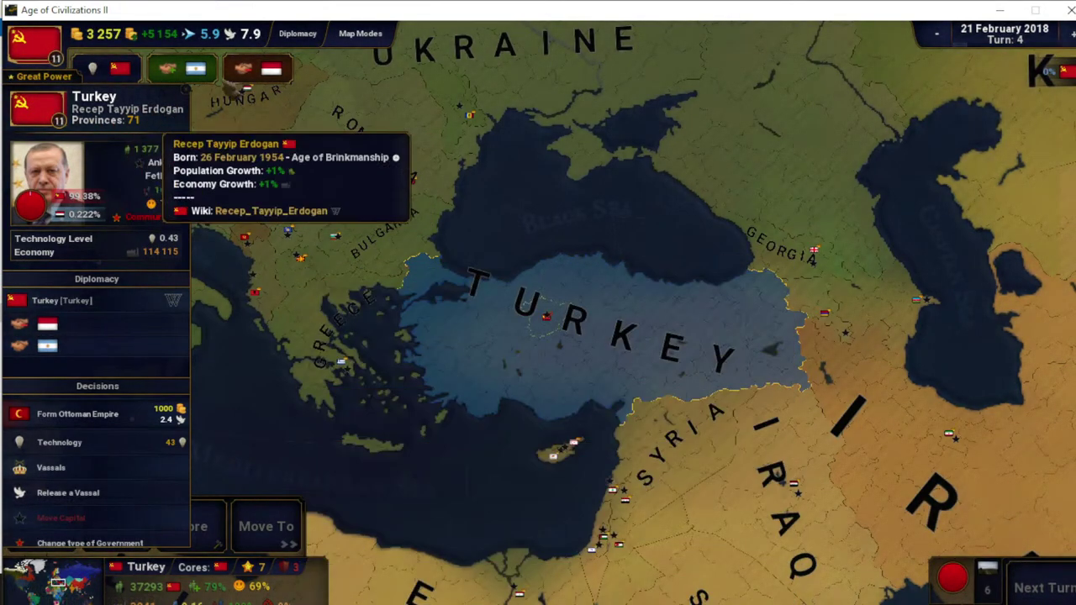
pyautogui.click(295, 37)
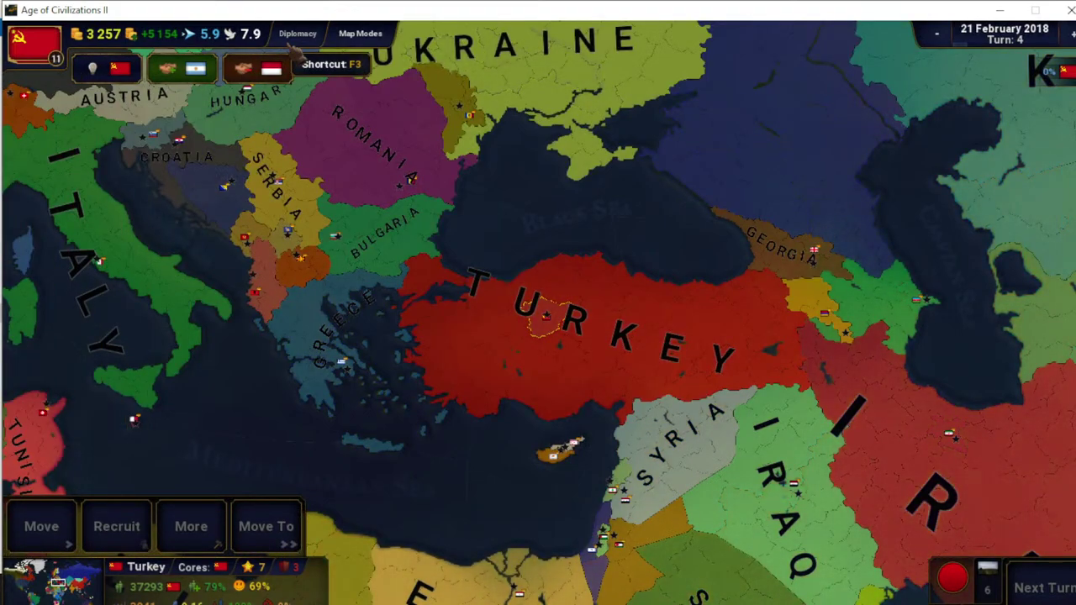
pyautogui.scroll(-2, 294, 53)
pyautogui.moveTo(294, 53); pyautogui.dragTo(594, 291)
pyautogui.click(568, 205)
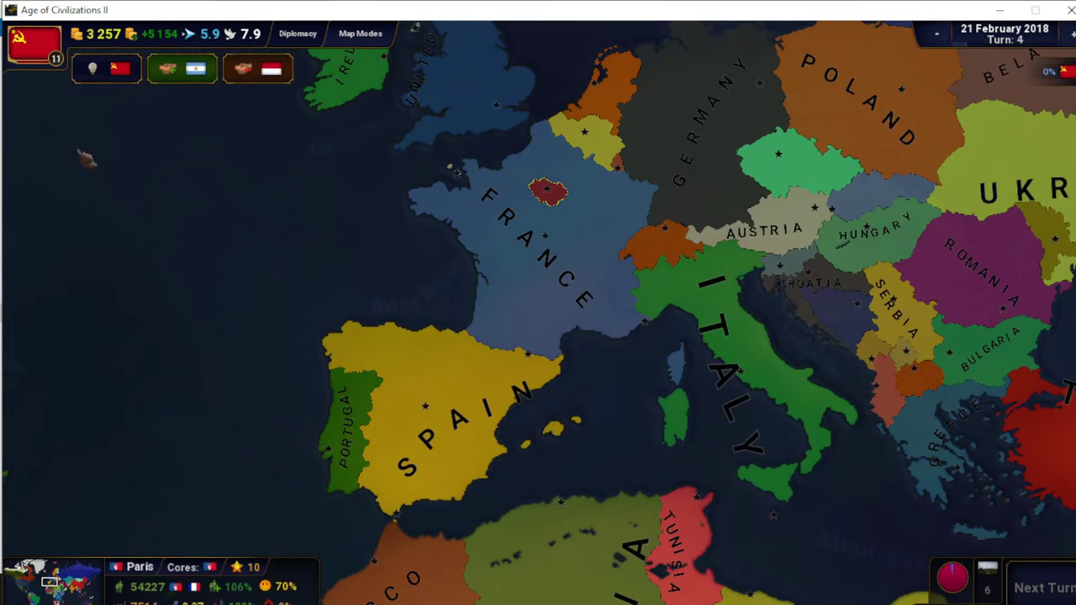
# Exit the running scenario to the main menu and quit the game
pyautogui.click(34, 44)
pyautogui.press('Escape')
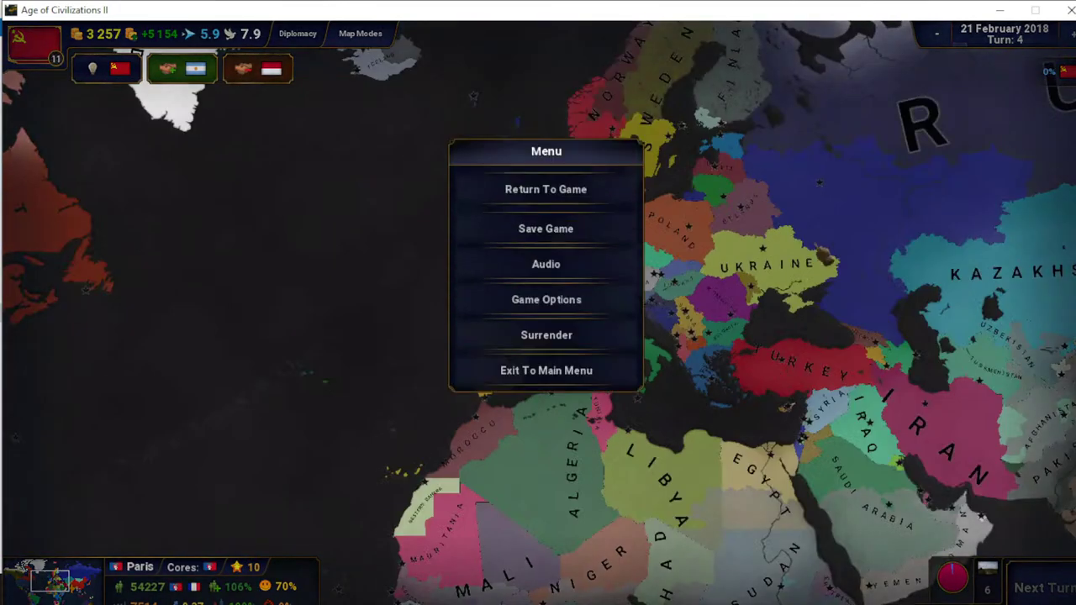
pyautogui.click(571, 370)
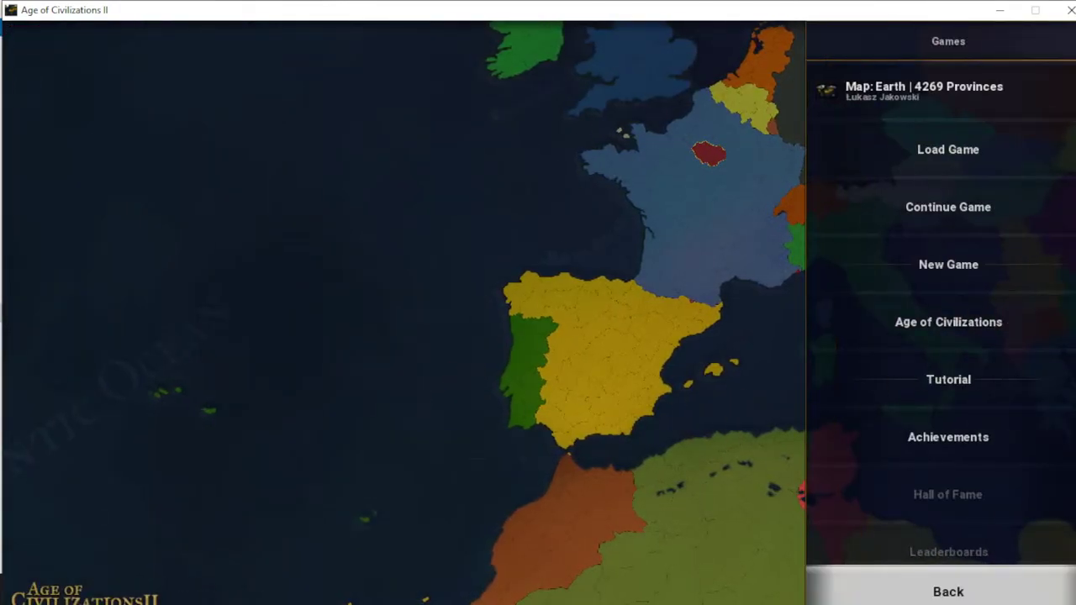
pyautogui.press('Escape')
pyautogui.press('Escape')
pyautogui.click(363, 343)
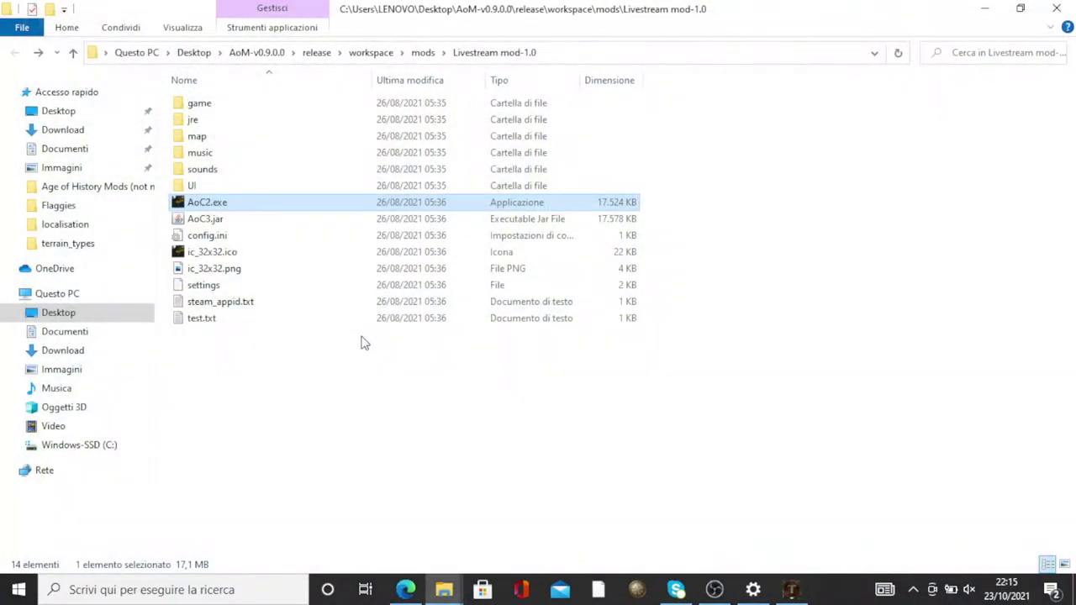
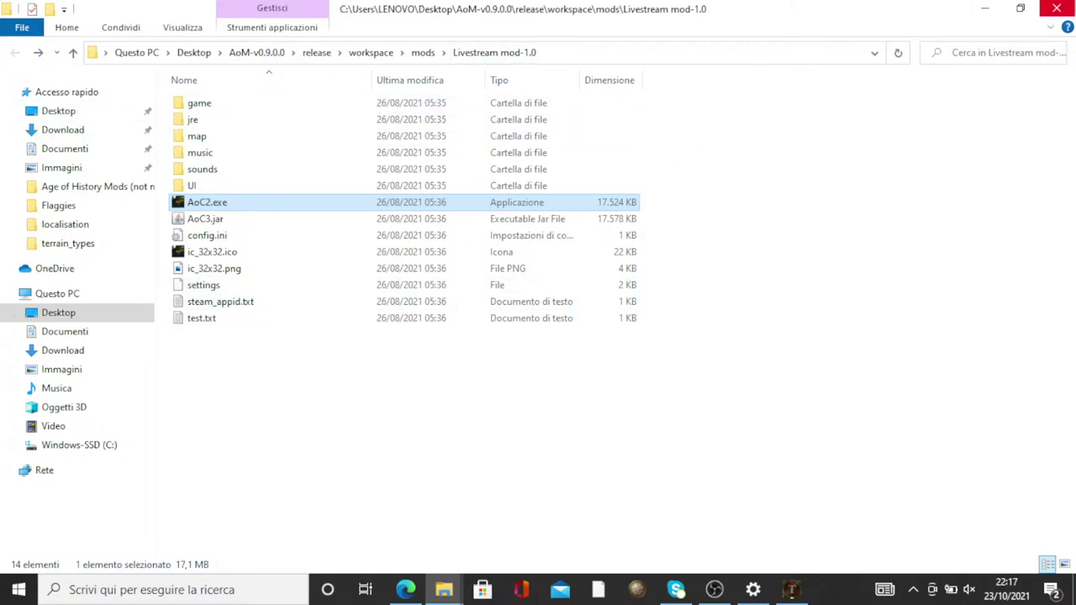
# Close the Livestream mod-1.0 folder window and minimize the browser and Age of Modding
pyautogui.click(1057, 9)
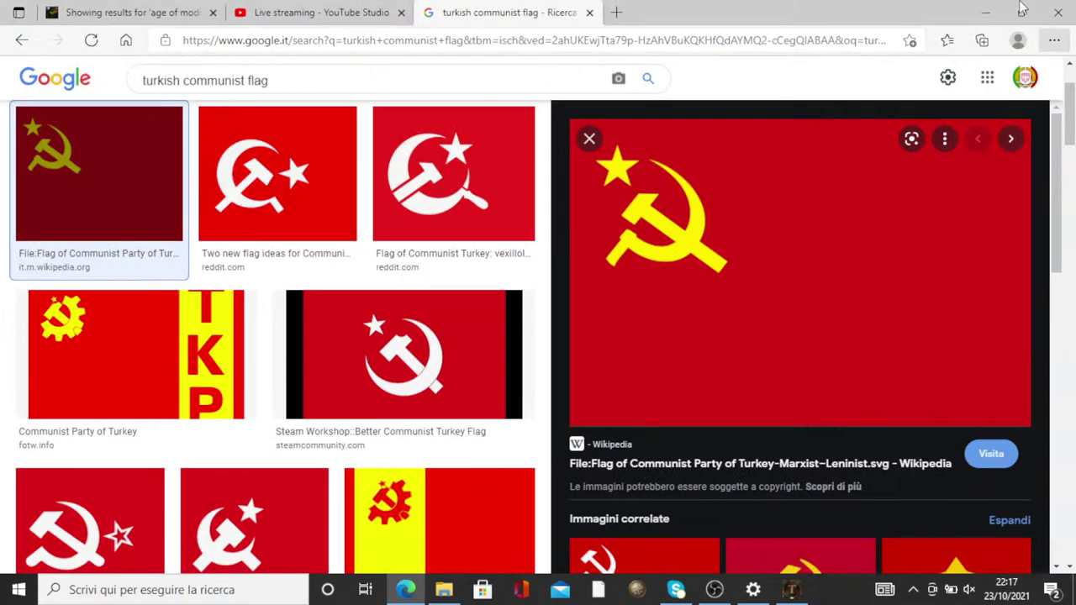
pyautogui.click(985, 12)
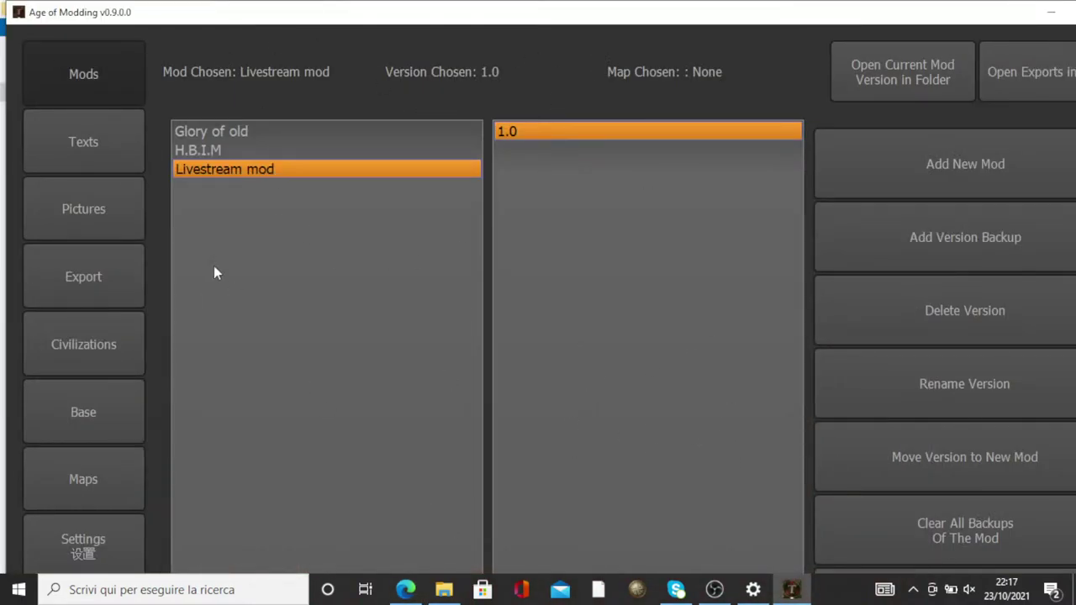
pyautogui.click(1051, 12)
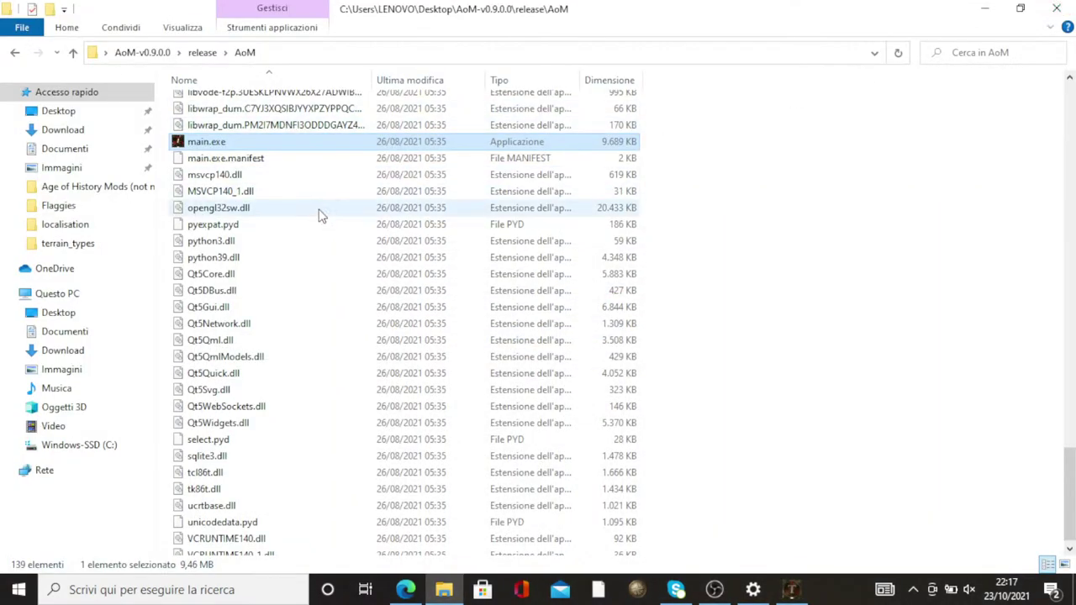
# Go from the AoM program folder back to release and open the mods folder inside workspace
pyautogui.scroll(20, 320, 216)
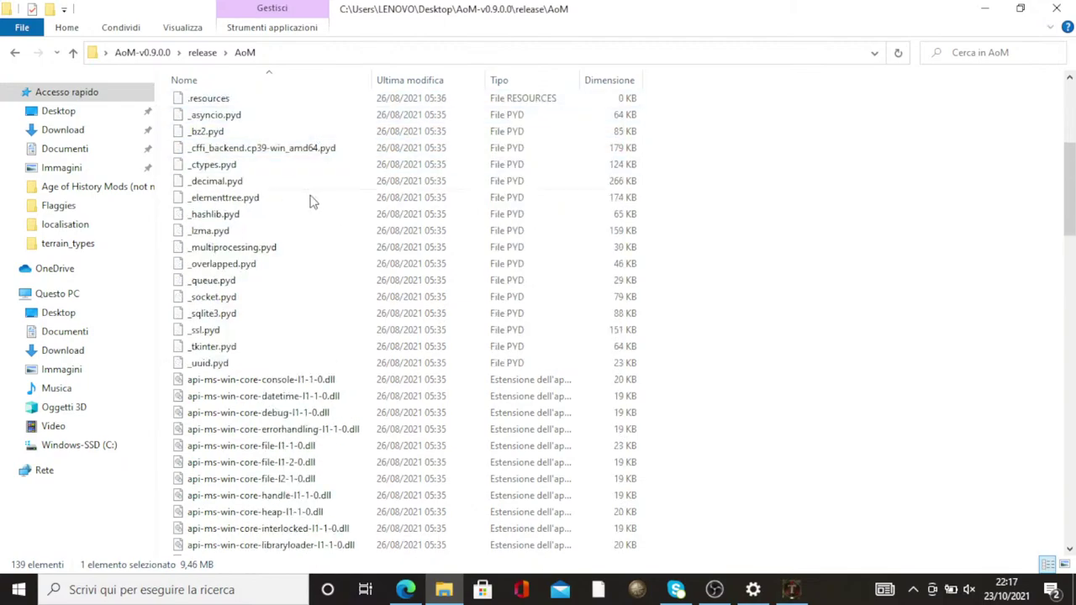
pyautogui.scroll(6, 311, 202)
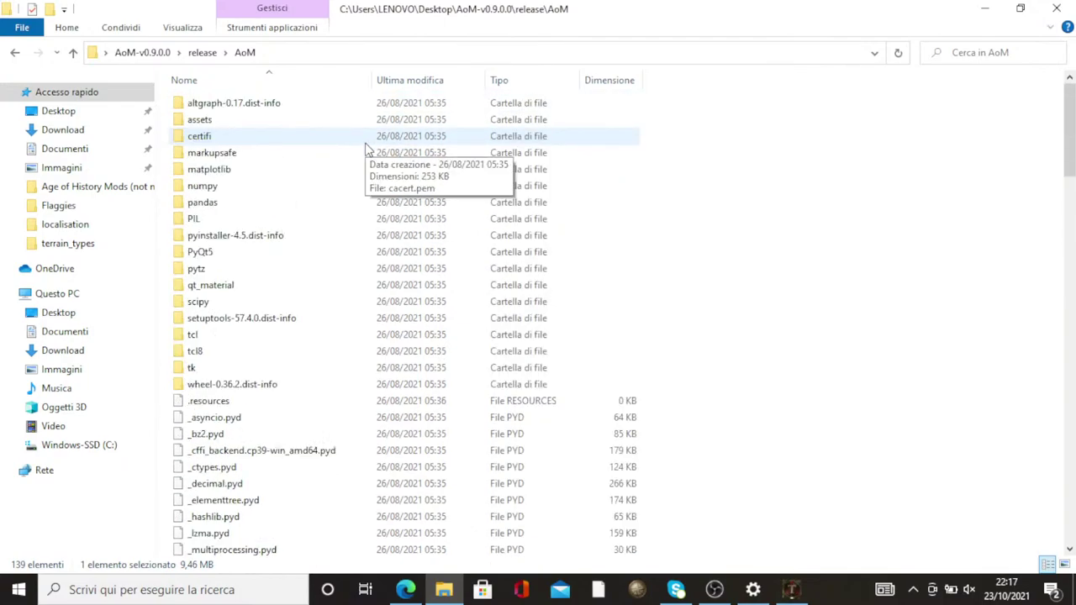
pyautogui.click(16, 53)
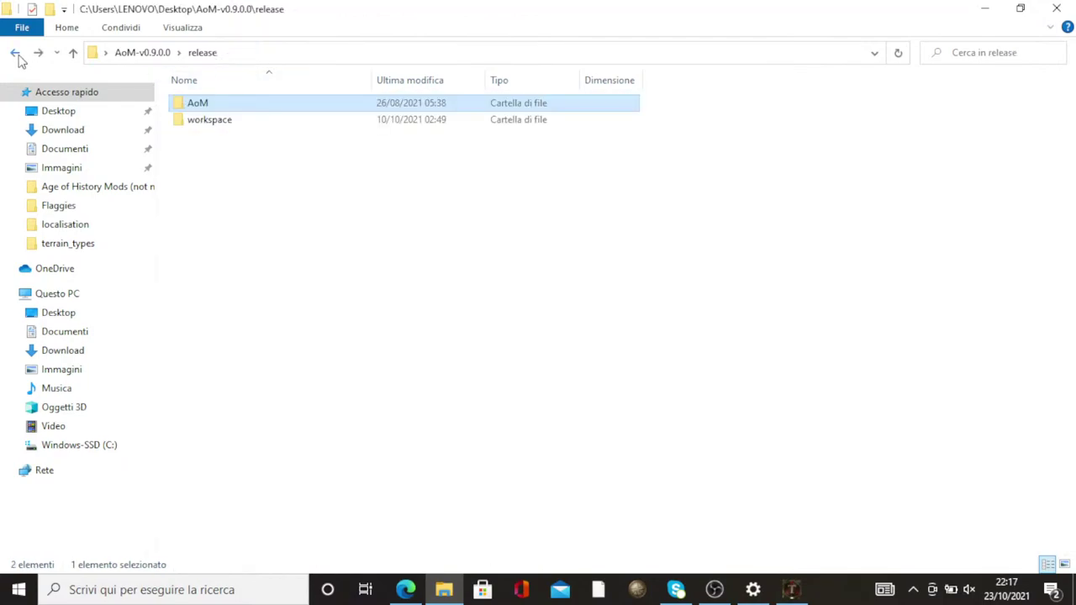
pyautogui.doubleClick(328, 124)
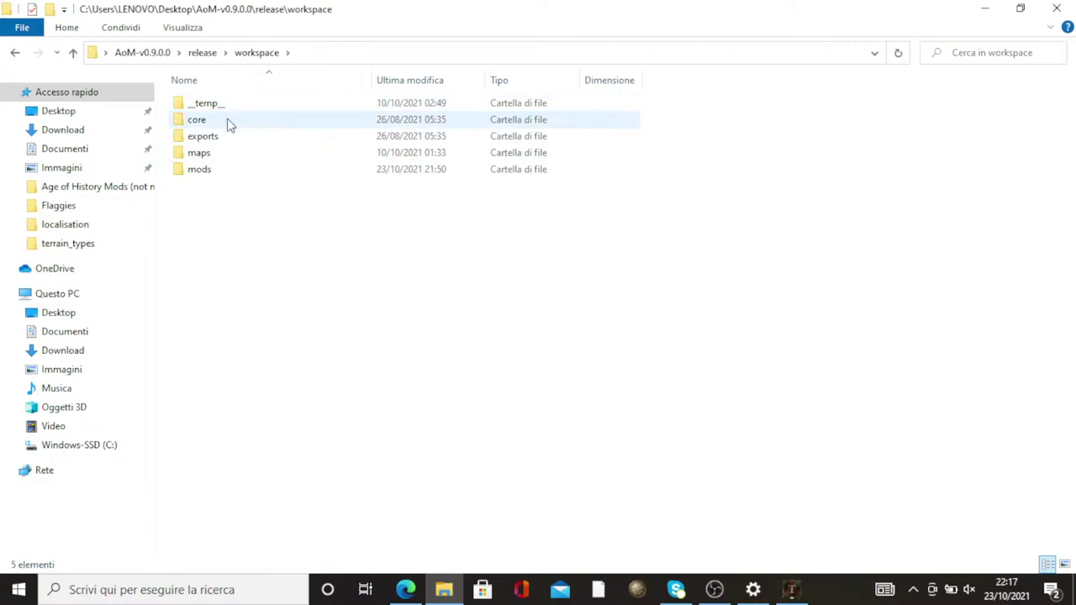
pyautogui.doubleClick(215, 172)
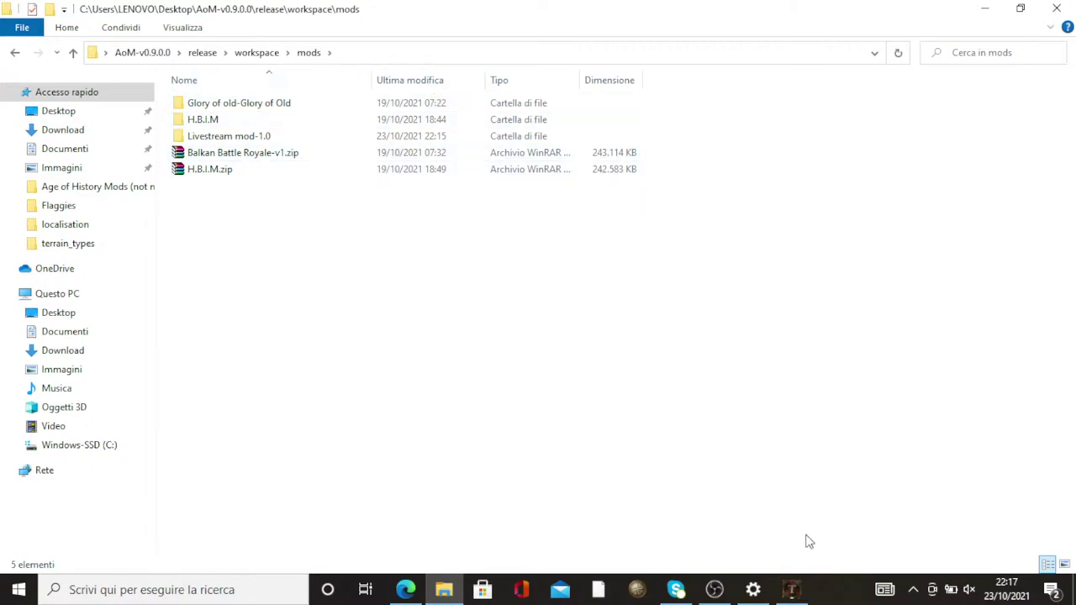
# Switch to Age of Modding and open its map management section
pyautogui.click(788, 590)
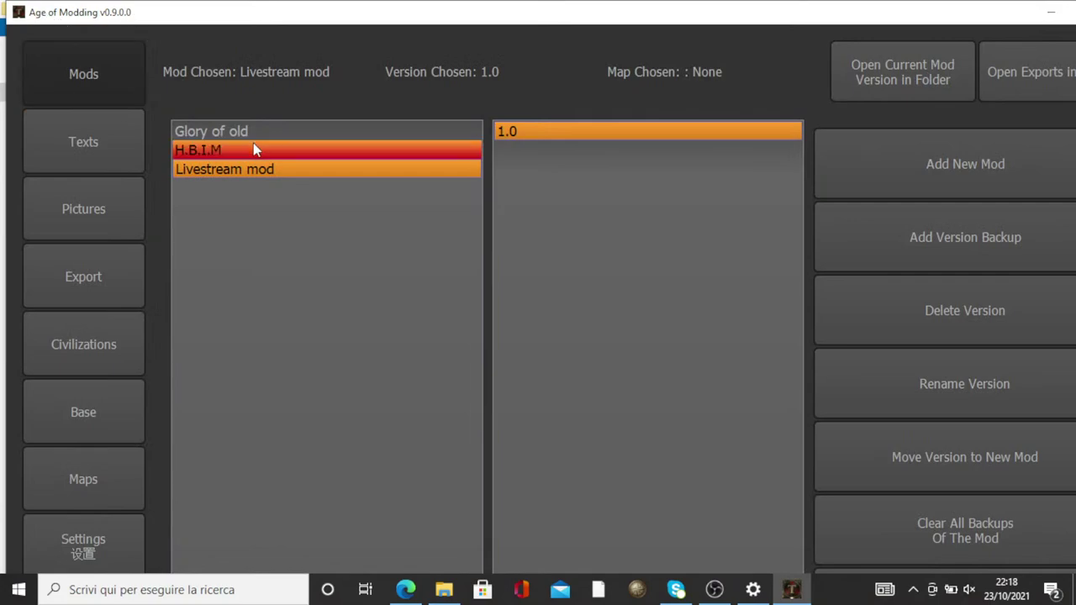
pyautogui.click(117, 467)
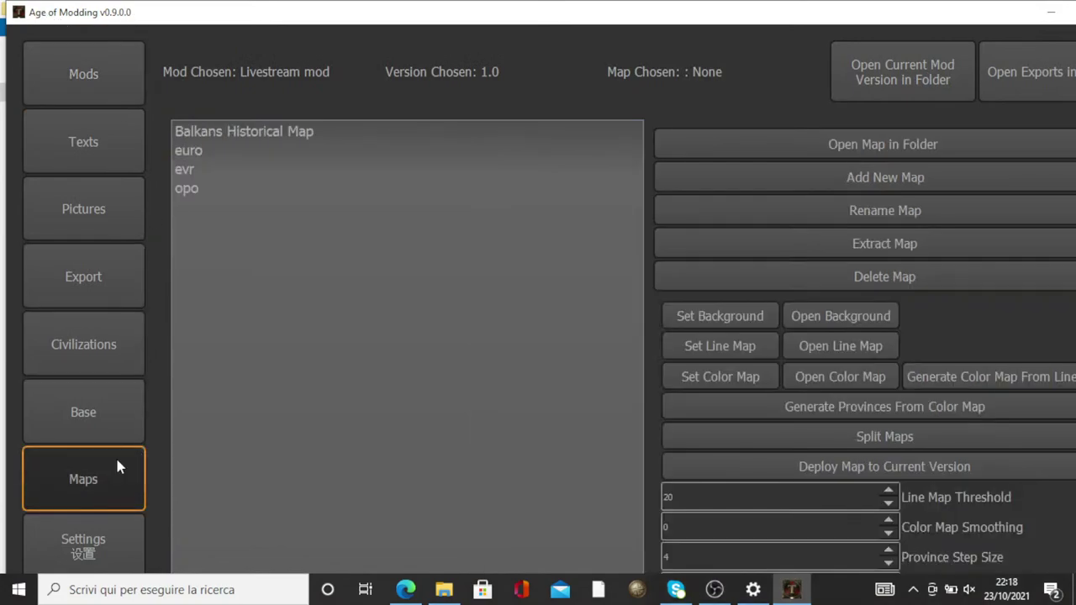
pyautogui.click(817, 166)
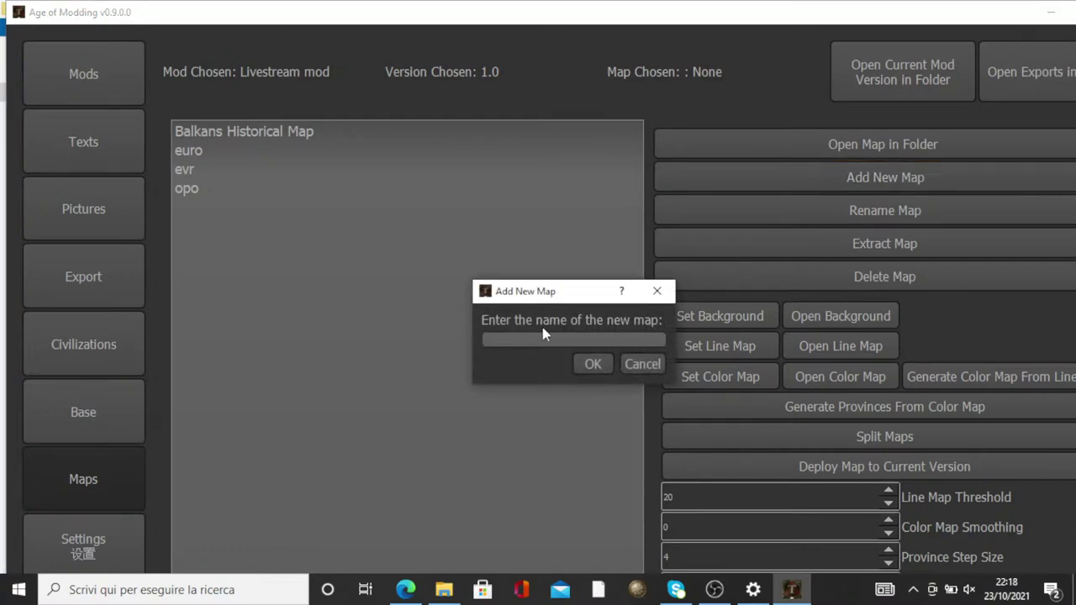
pyautogui.press('capslock')
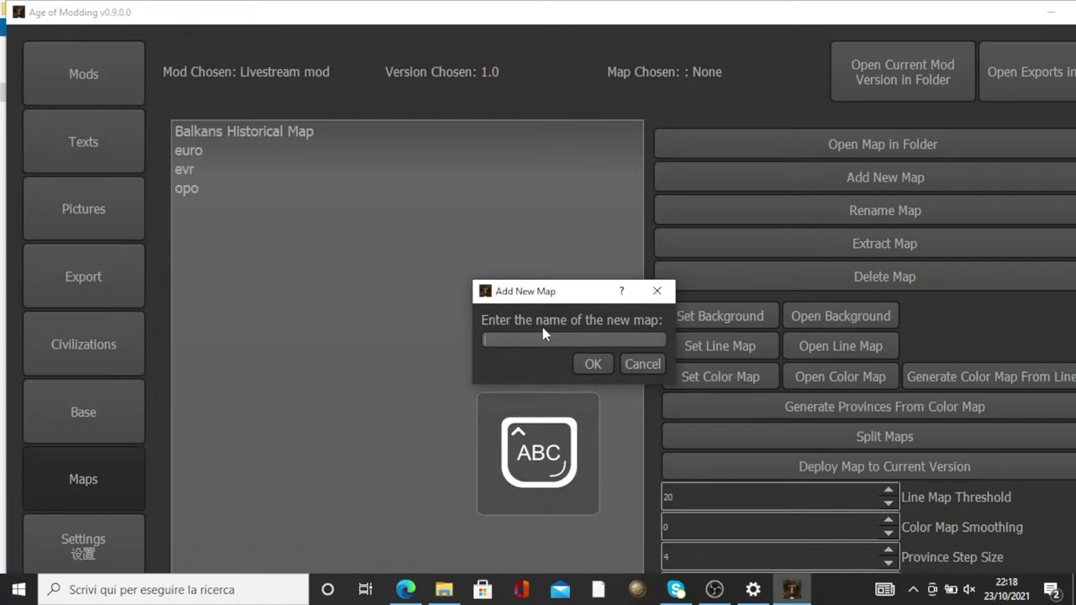
pyautogui.press('capslock')
pyautogui.click(642, 365)
pyautogui.click(634, 360)
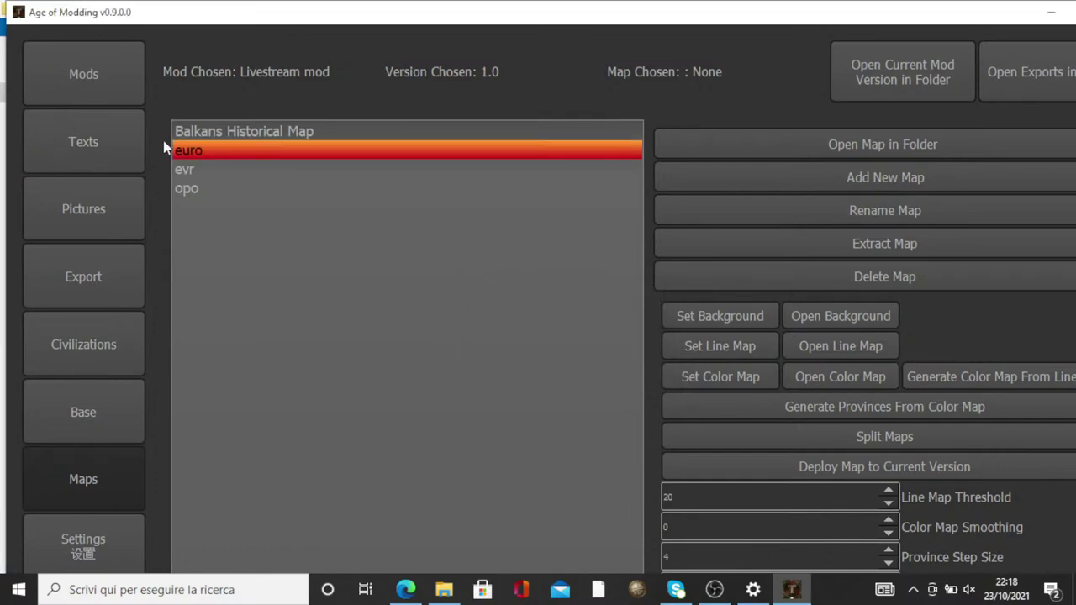
pyautogui.click(115, 84)
pyautogui.click(40, 479)
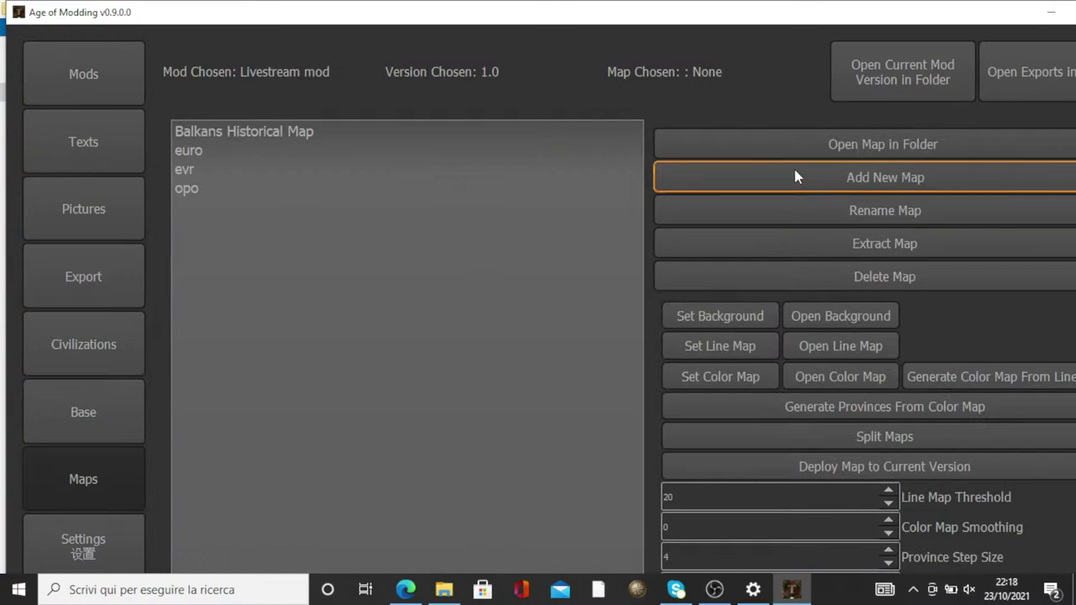
# Add a new map named Libes
pyautogui.click(803, 188)
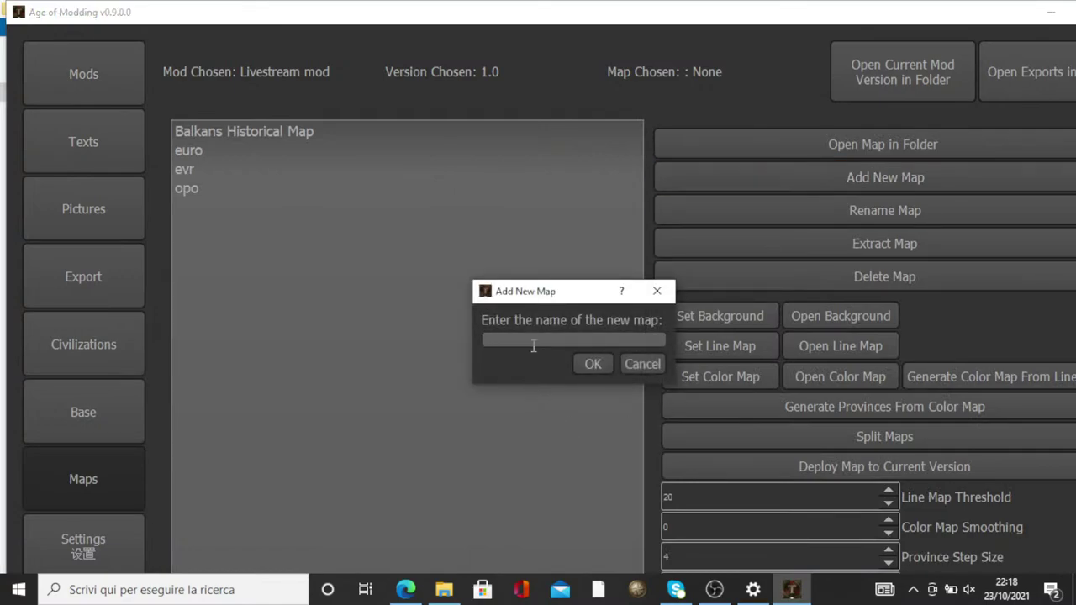
pyautogui.press('capslock')
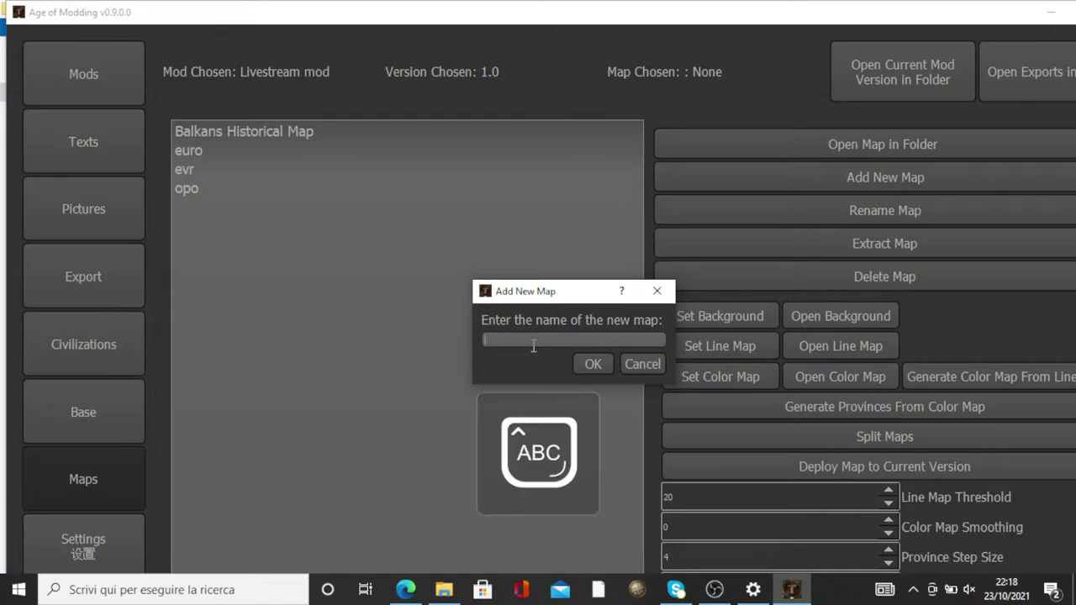
pyautogui.write('Liev')
pyautogui.press('capslock')
pyautogui.write('ibets')
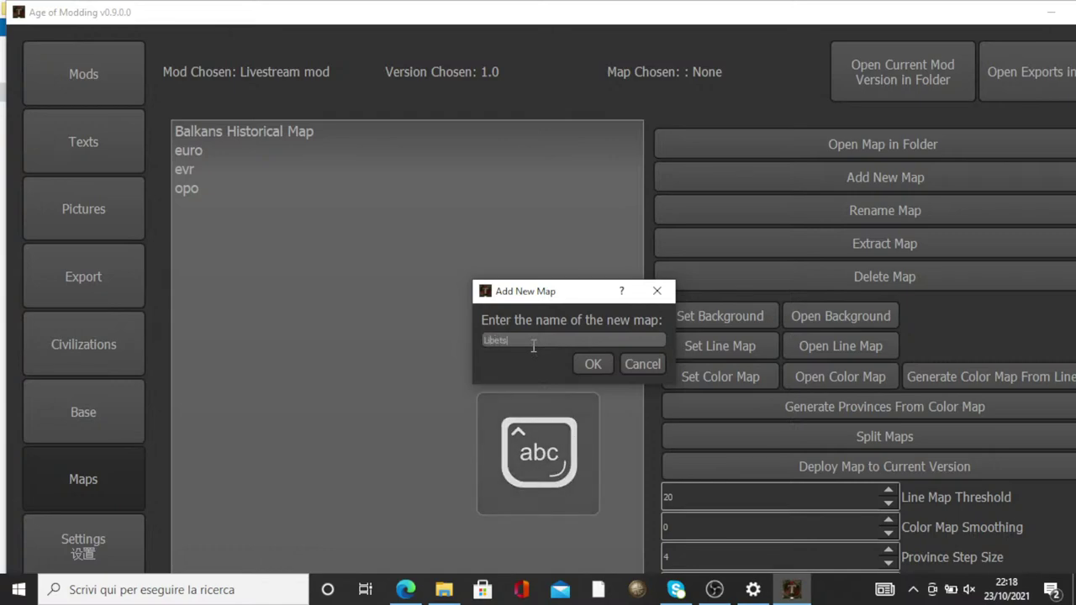
pyautogui.press('BackSpace')
pyautogui.press('BackSpace')
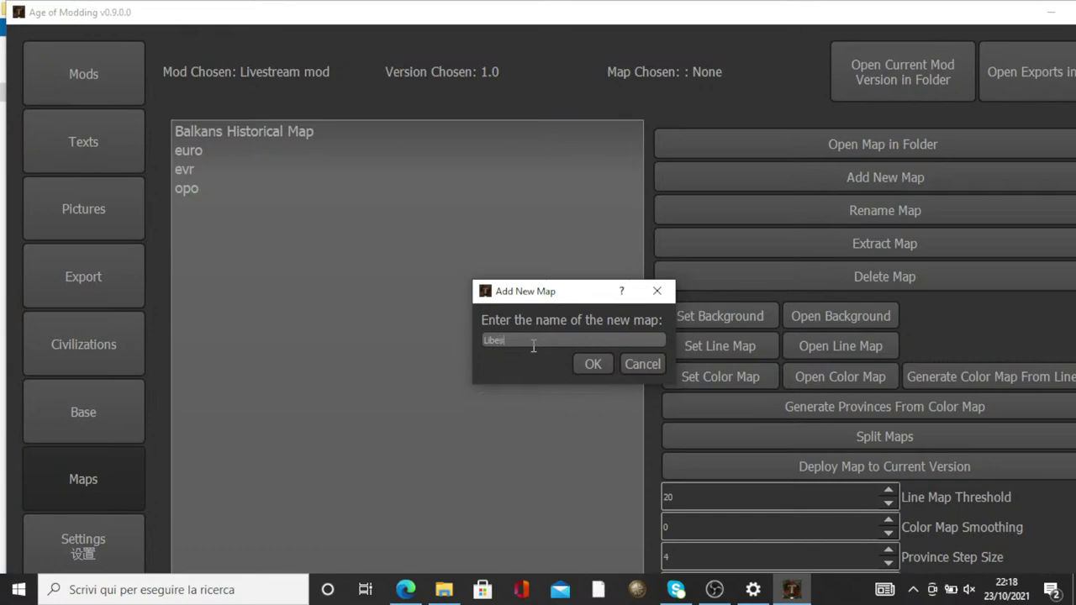
pyautogui.write('s')
pyautogui.press('Return')
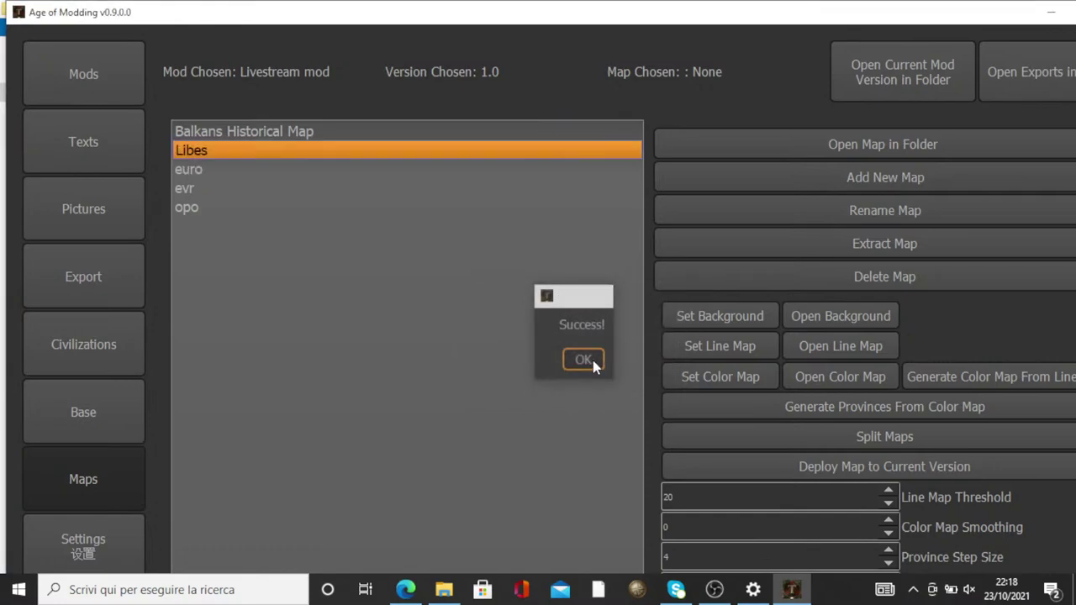
# Dismiss the success message for the new map, switch to Microsoft Edge and search Google Images for "map of"
pyautogui.click(590, 363)
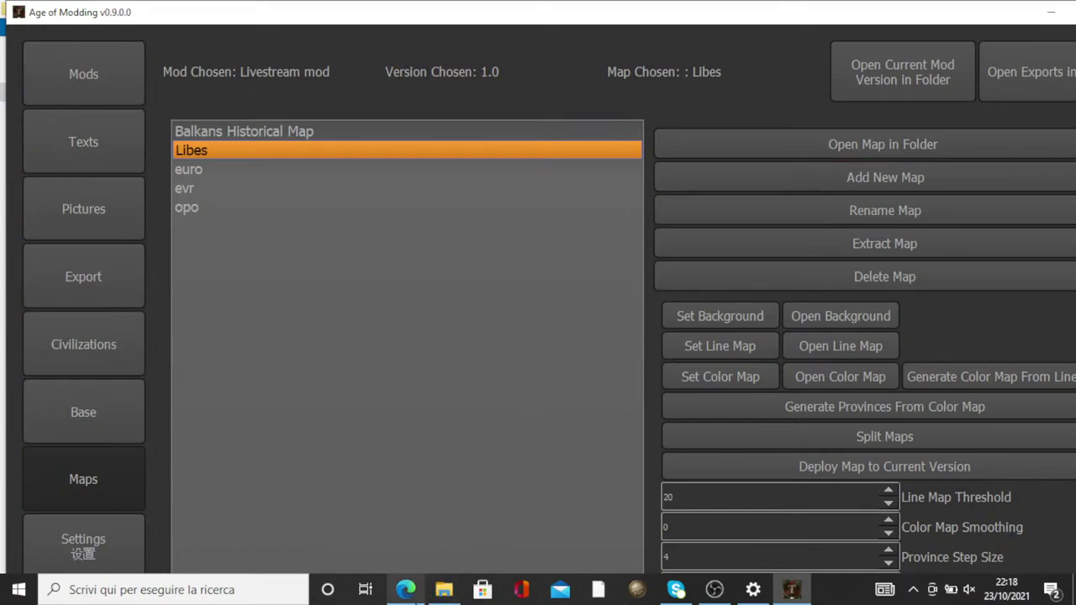
pyautogui.moveTo(406, 590)
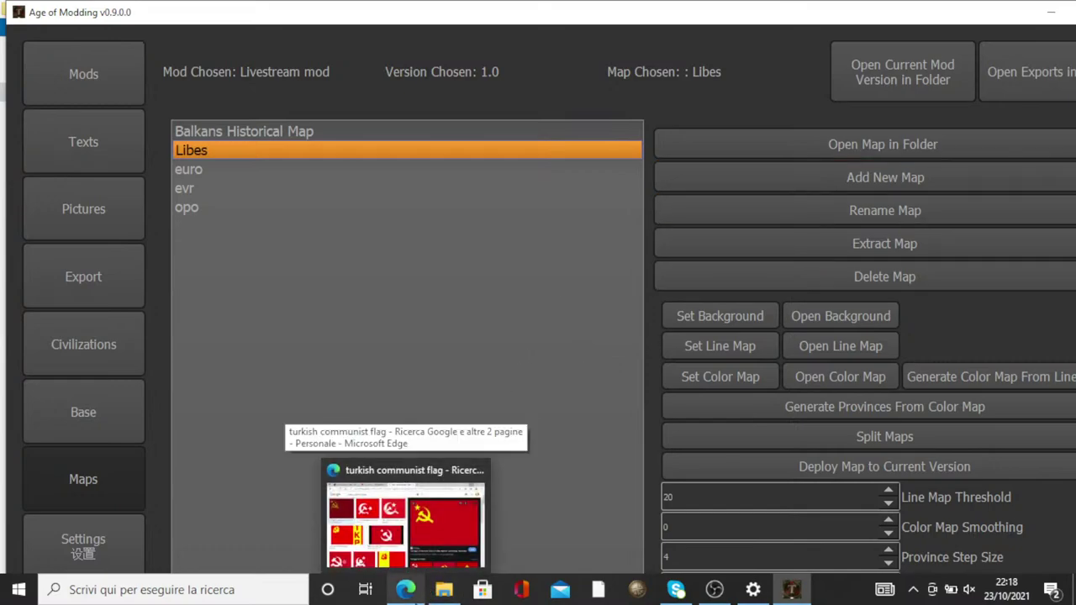
pyautogui.click(406, 521)
pyautogui.moveTo(269, 81); pyautogui.dragTo(78, 92)
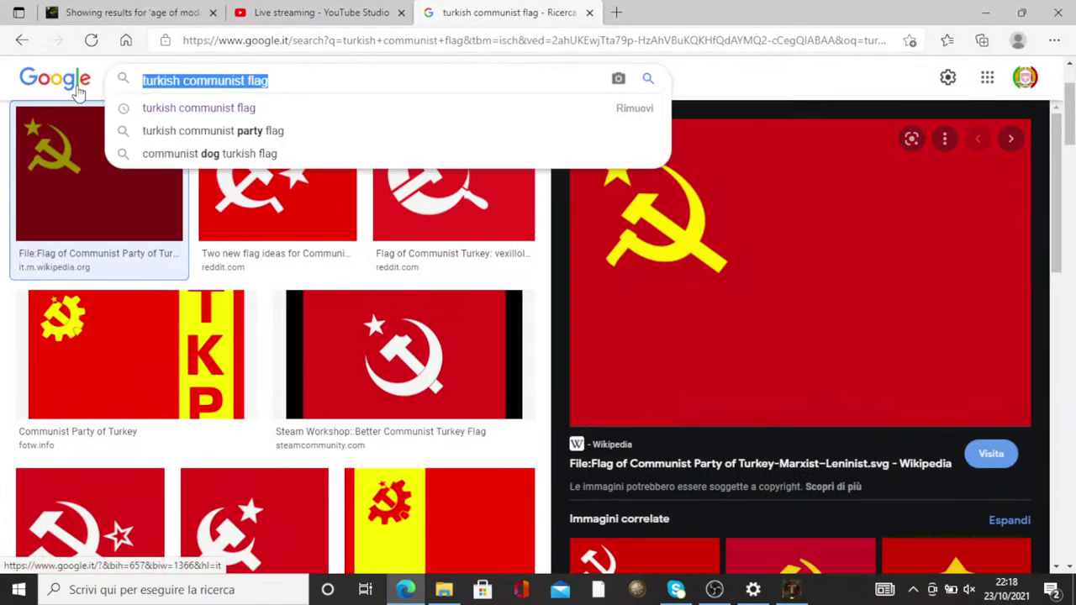
pyautogui.write('map of')
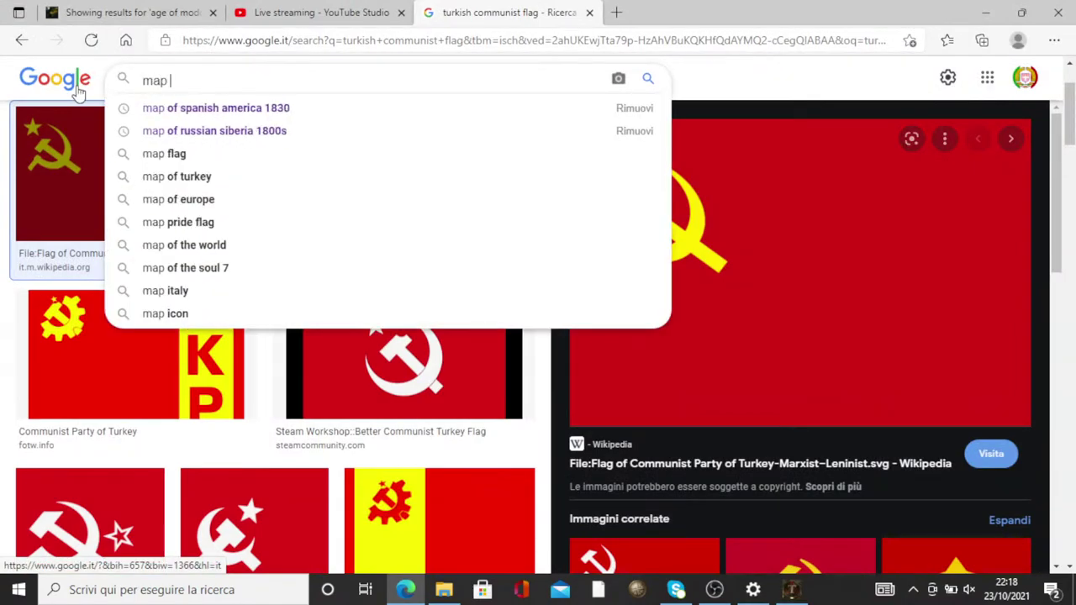
pyautogui.press('Return')
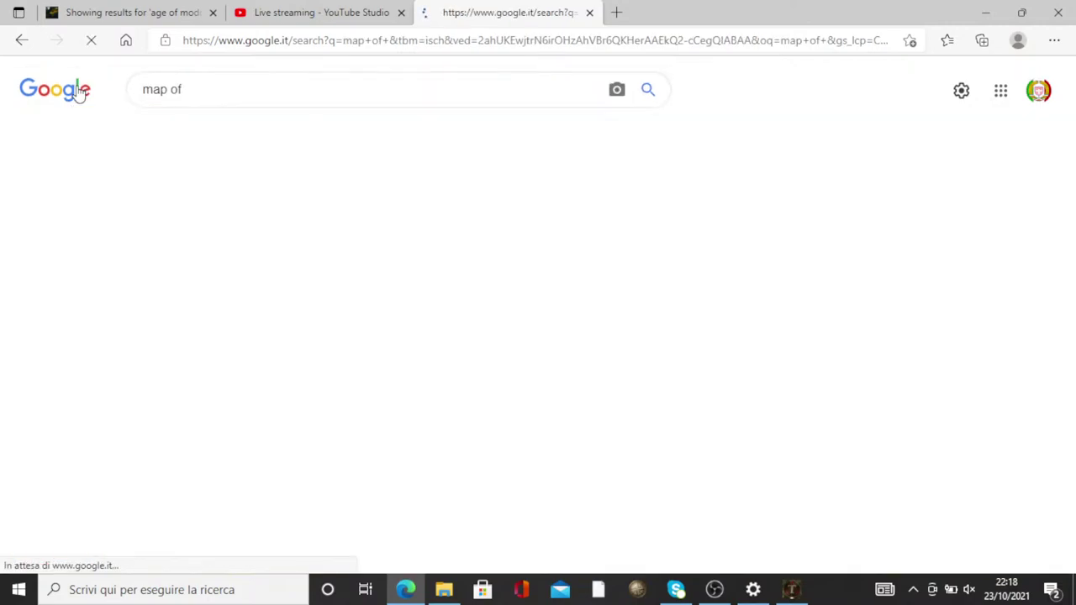
pyautogui.scroll(-1, 488, 220)
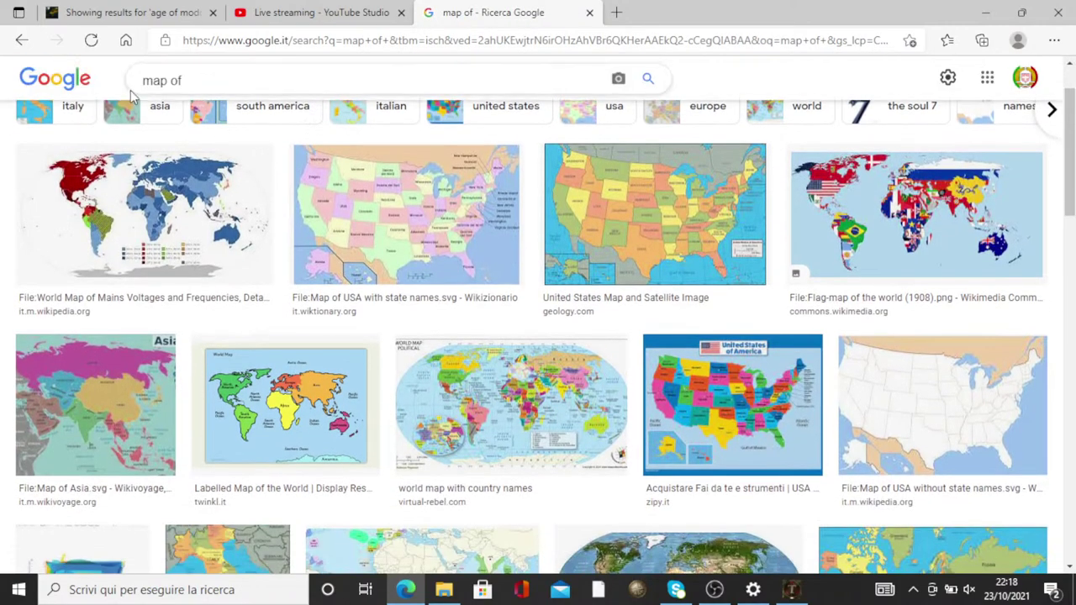
pyautogui.scroll(1, 295, 151)
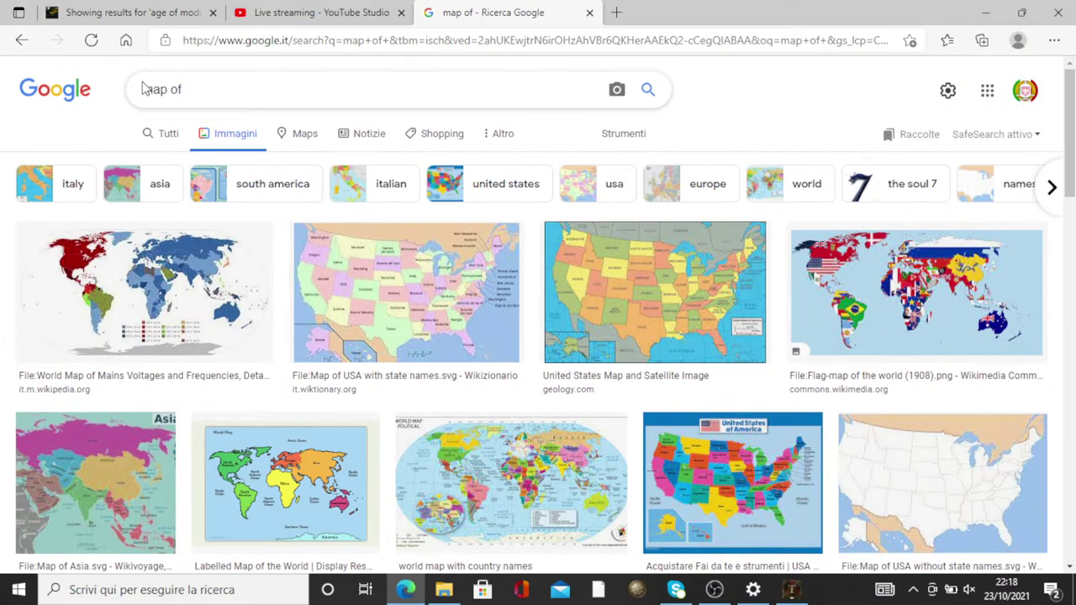
# Refine the image search to "terrain map of" and look through the results for a usable terrain map
pyautogui.click(144, 88)
pyautogui.write('terrain')
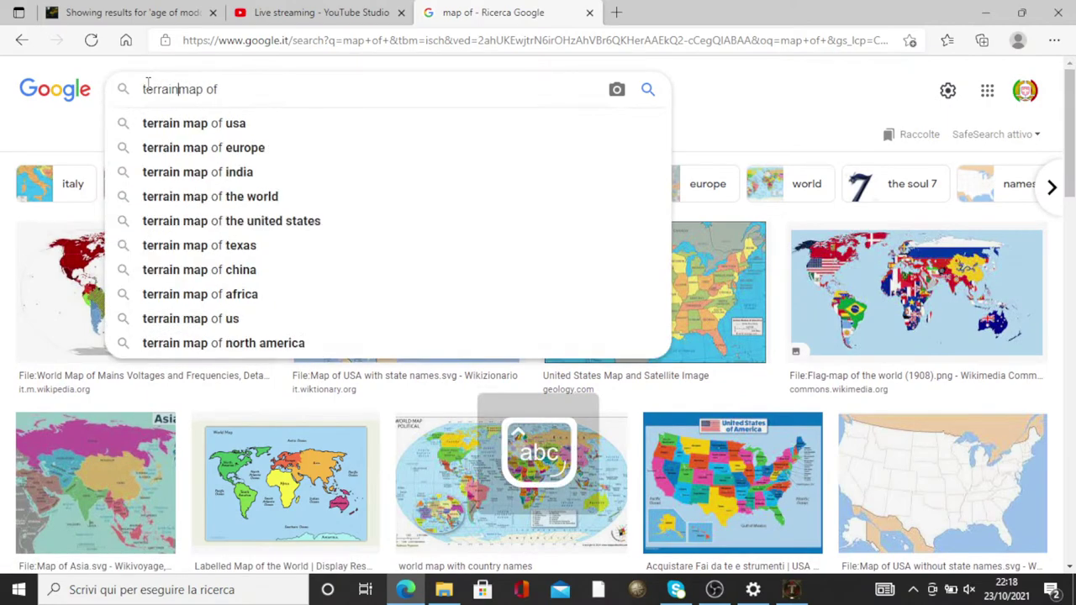
pyautogui.press('Return')
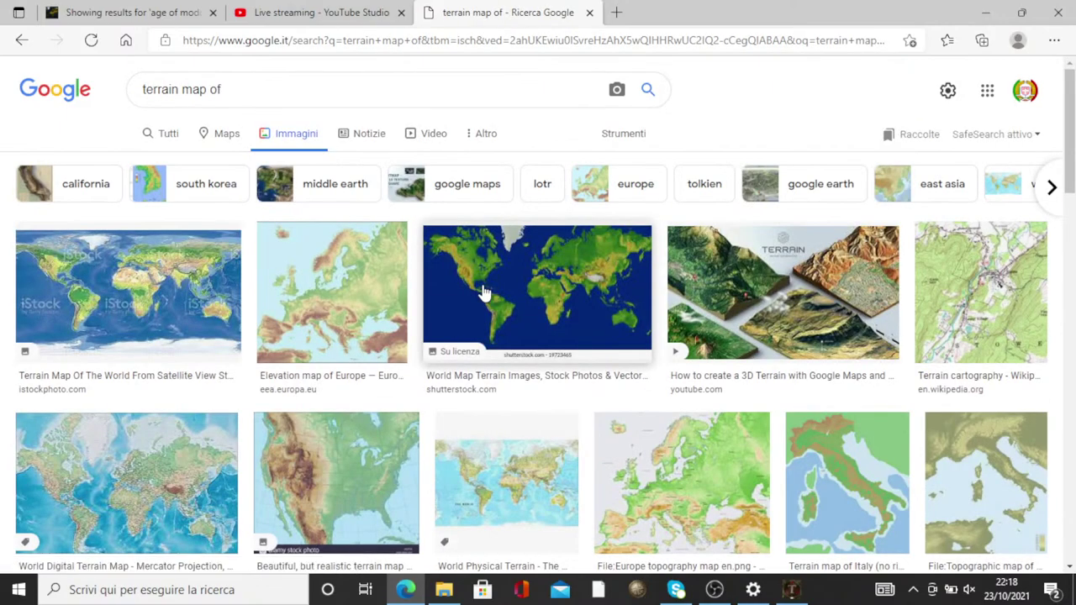
pyautogui.scroll(-5, 480, 294)
pyautogui.scroll(-6, 483, 292)
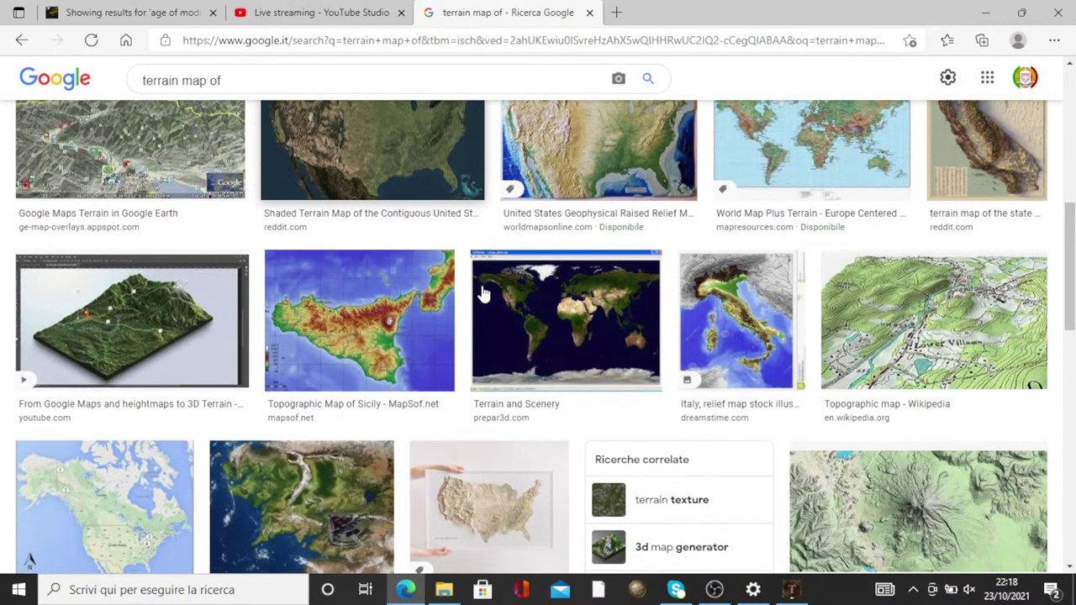
pyautogui.scroll(-7, 482, 291)
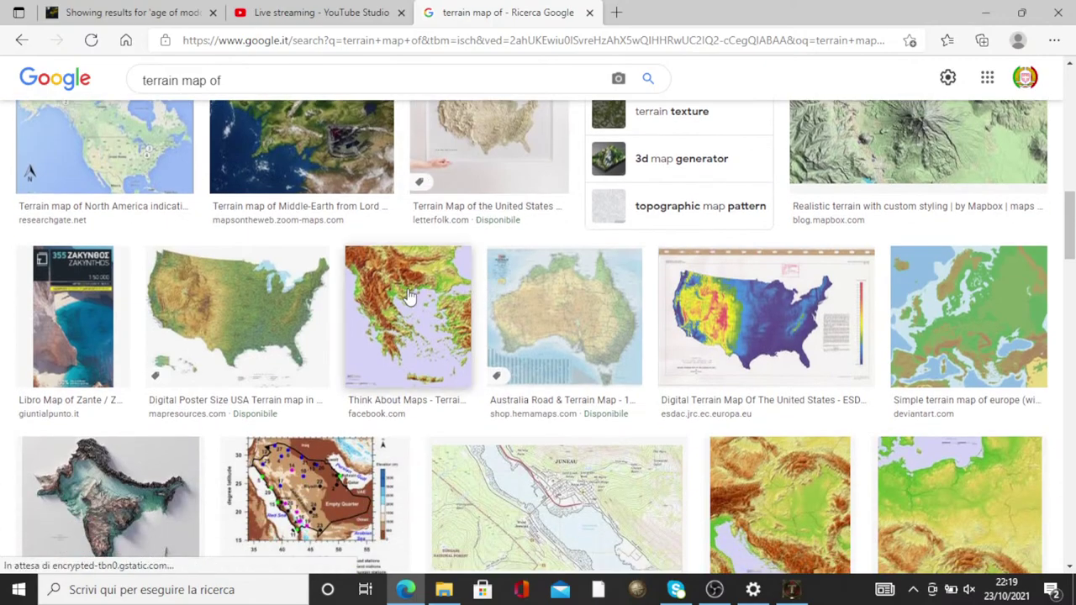
pyautogui.scroll(-1, 443, 296)
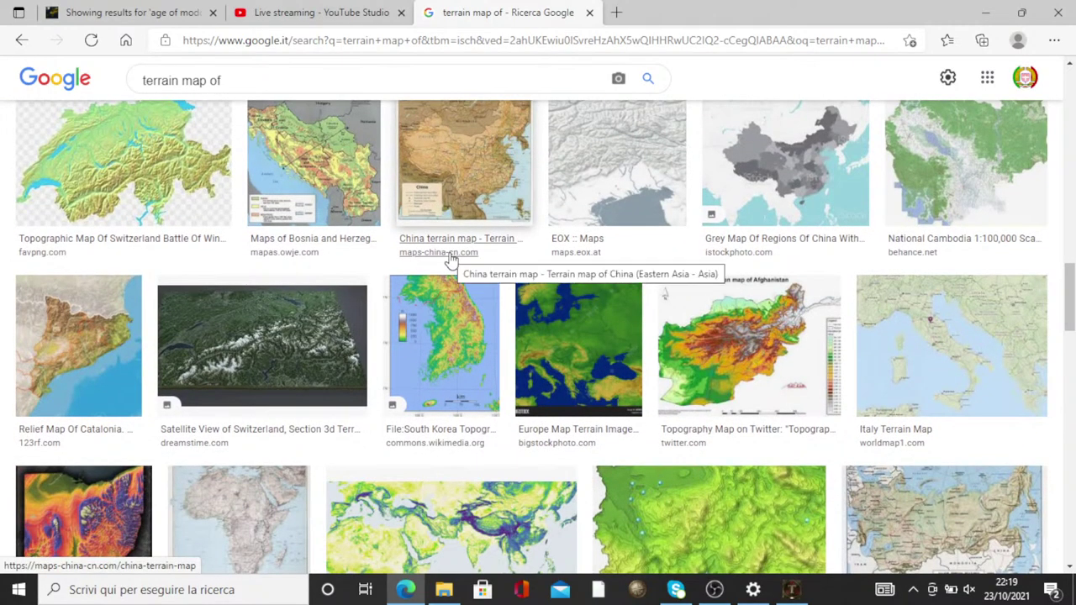
pyautogui.scroll(5, 451, 260)
pyautogui.scroll(-6, 456, 272)
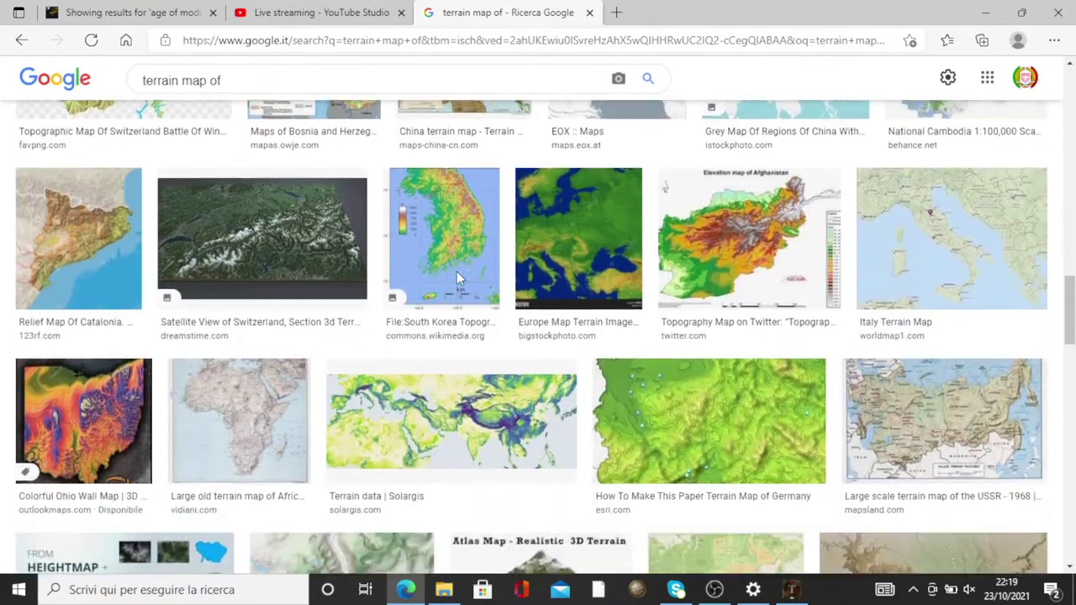
pyautogui.scroll(-1, 457, 272)
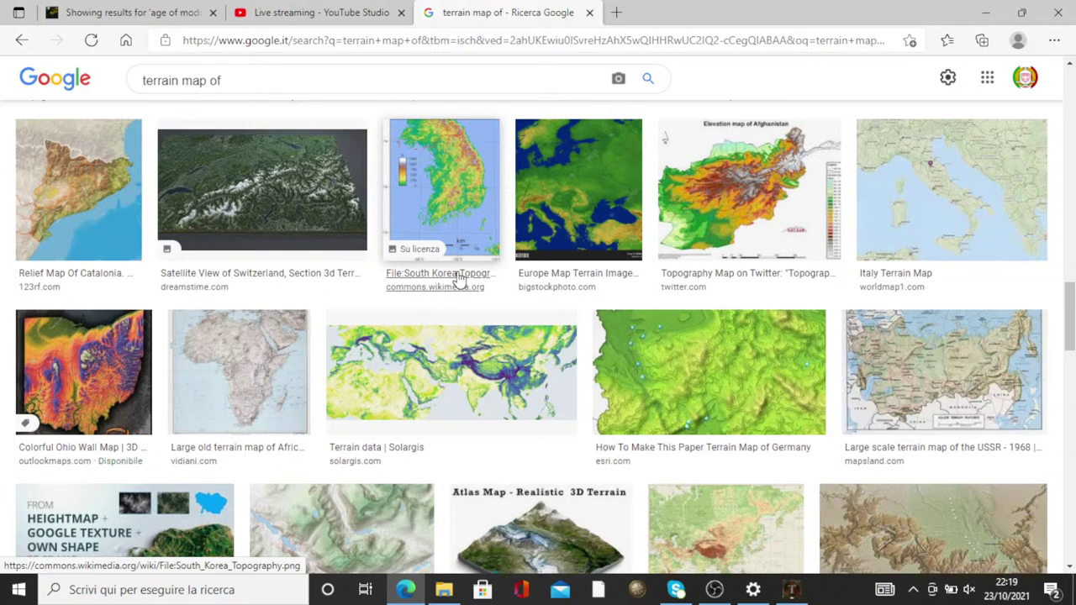
# Search images for "terrain map of hoi4" and preview the "Problem with the Terrain map: hoi4modding" result, then close the preview
pyautogui.click(259, 87)
pyautogui.write('h')
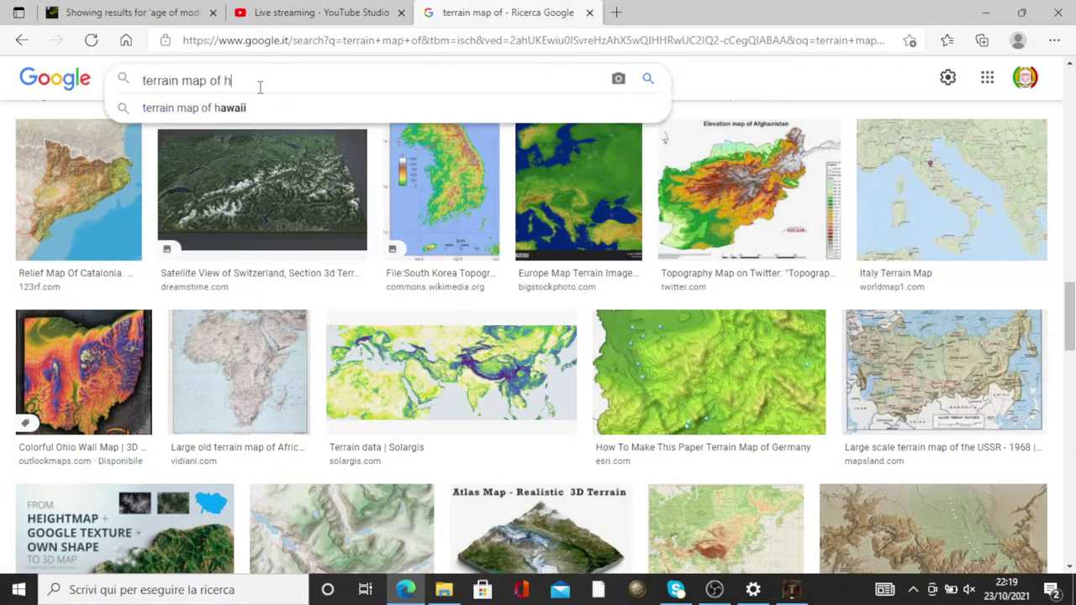
pyautogui.write('oi4')
pyautogui.press('Return')
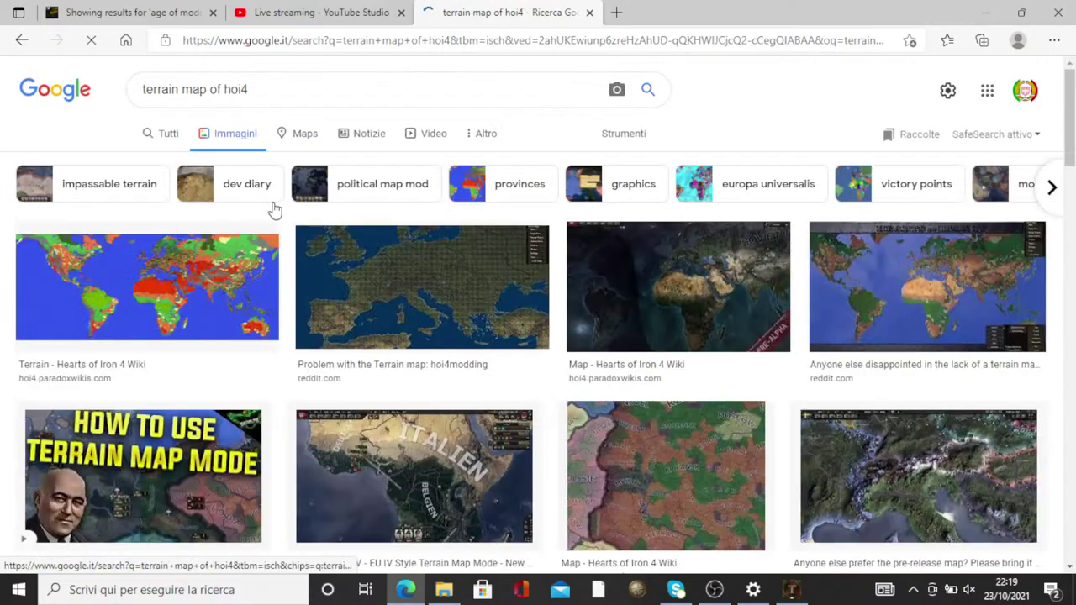
pyautogui.click(471, 263)
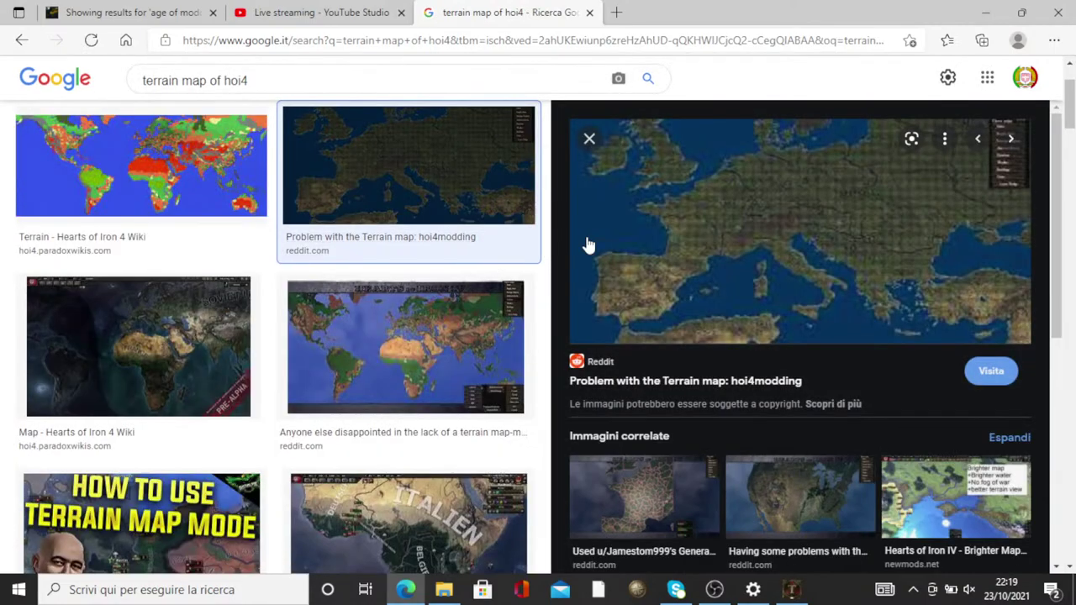
pyautogui.click(589, 139)
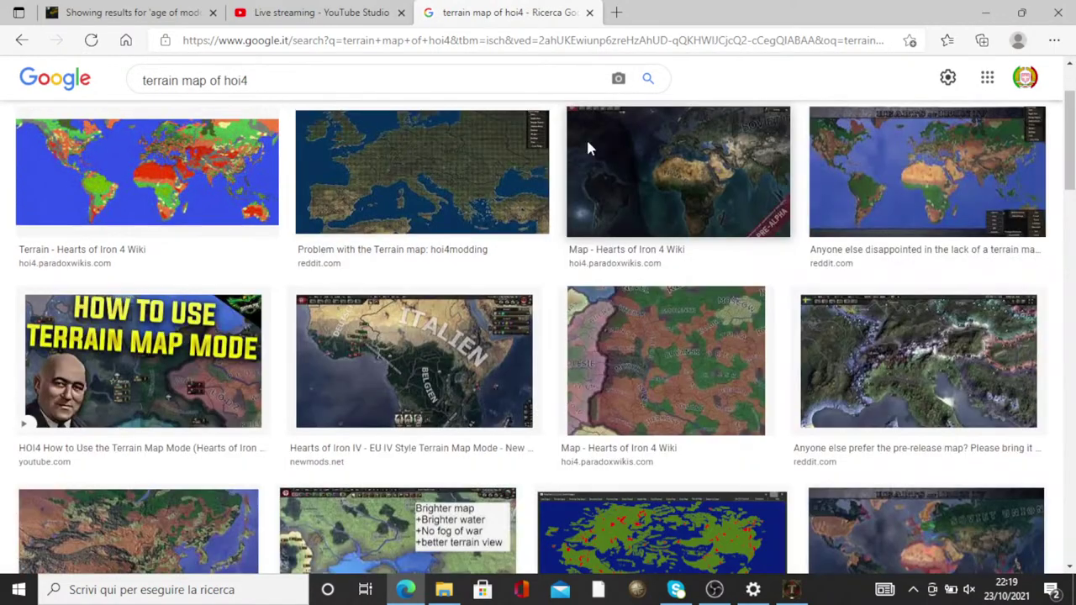
# Look through the HOI4 terrain map image results for a suitable map background and return to the start of the results
pyautogui.scroll(-4, 714, 290)
pyautogui.scroll(-12, 714, 282)
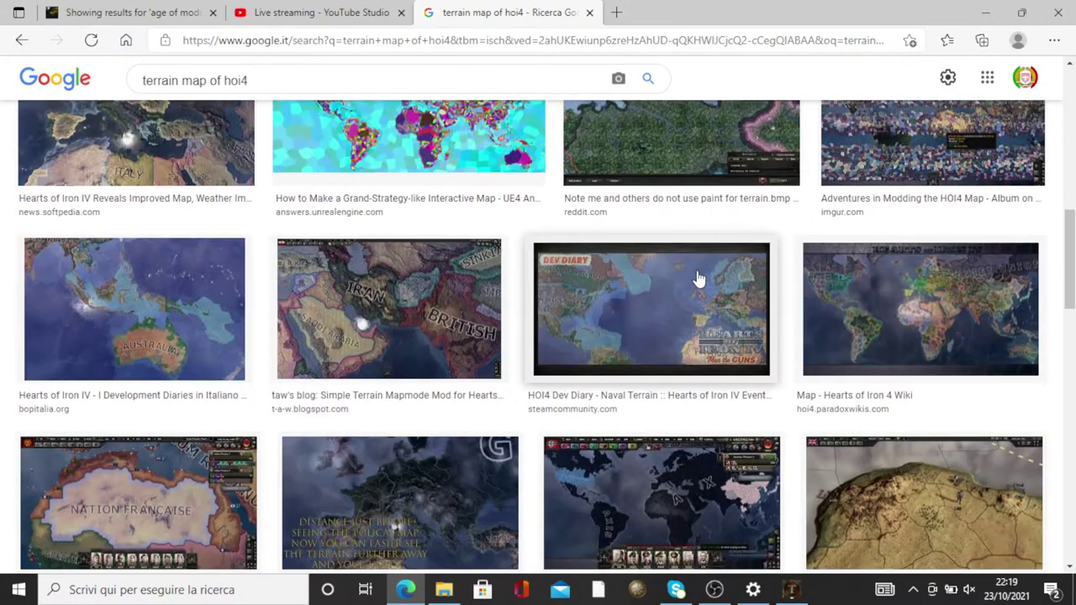
pyautogui.scroll(-4, 710, 301)
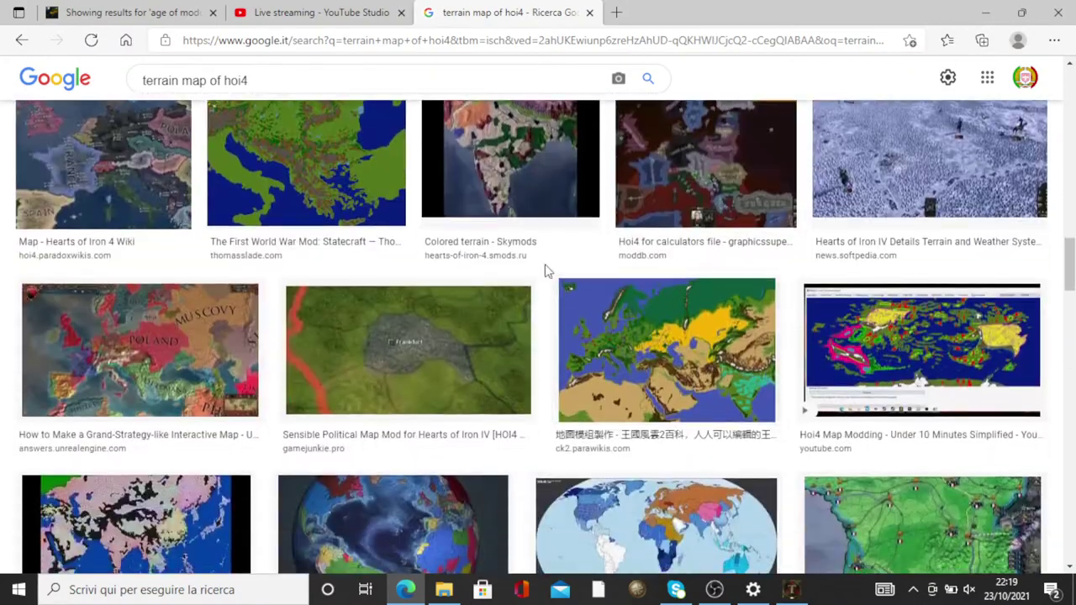
pyautogui.scroll(-3, 675, 440)
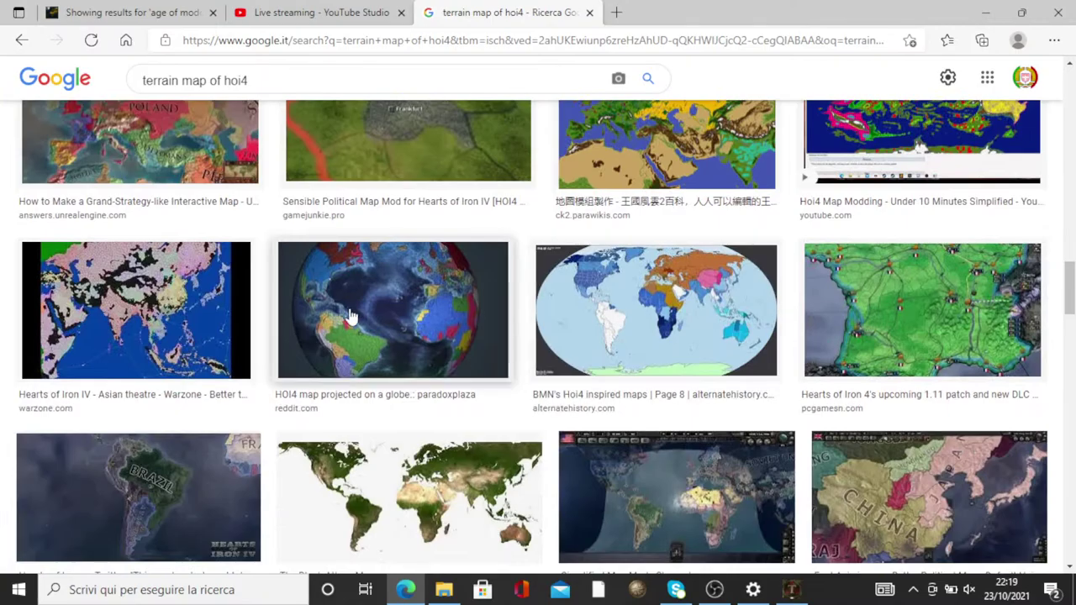
pyautogui.scroll(-8, 351, 319)
pyautogui.scroll(-3, 664, 363)
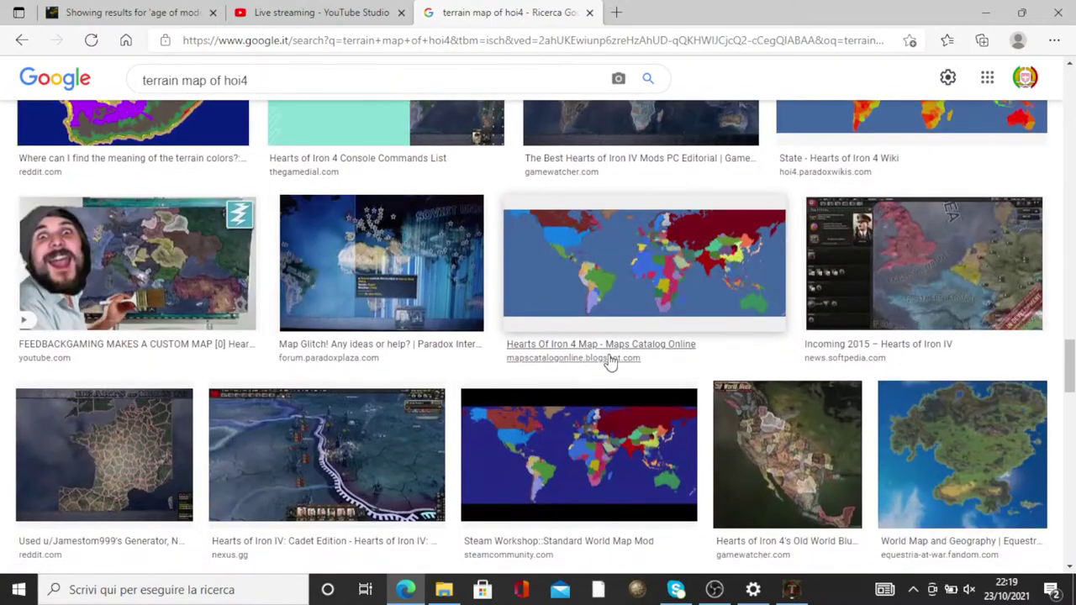
pyautogui.scroll(2, 610, 358)
pyautogui.click(1062, 395)
pyautogui.moveTo(1061, 428); pyautogui.dragTo(1063, 84)
# Search all web results for "physical map of hoi4", open the "Map - Paradox Wikis" result and return to the results
pyautogui.click(187, 145)
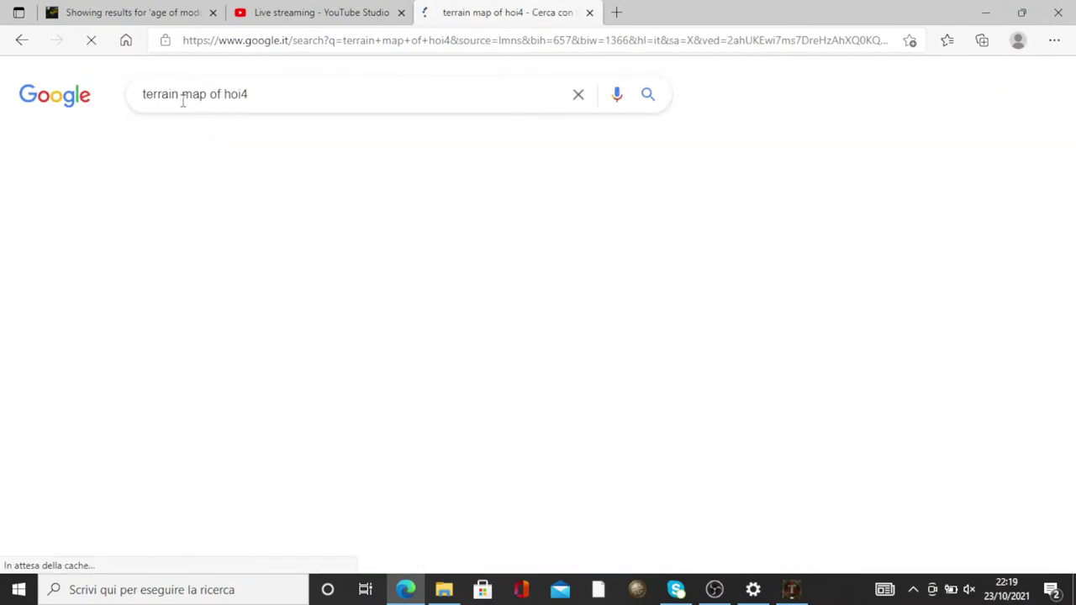
pyautogui.moveTo(181, 94); pyautogui.dragTo(110, 98)
pyautogui.write('physical')
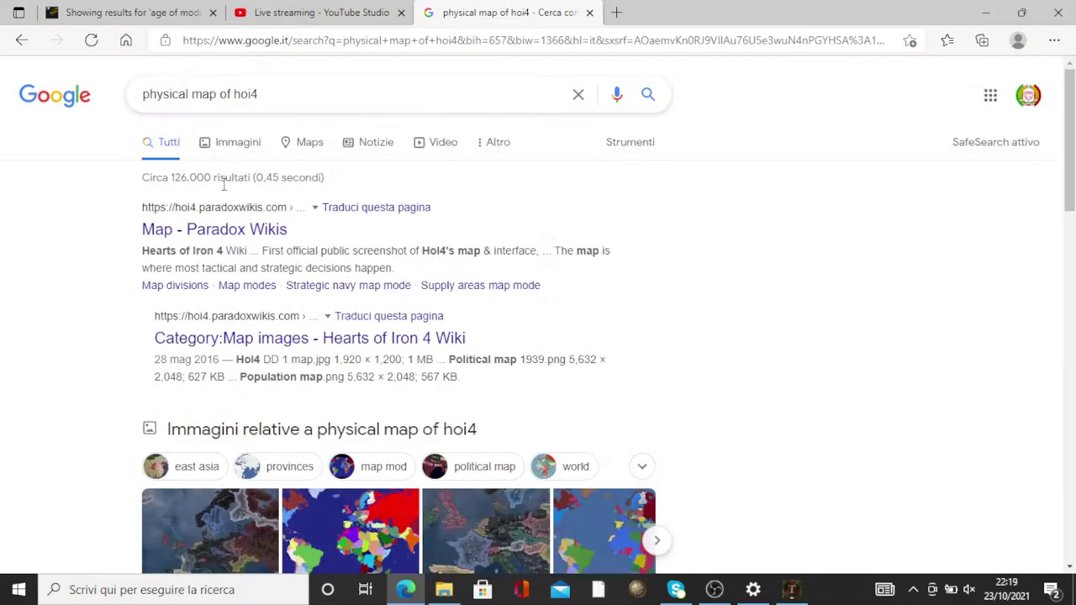
pyautogui.click(211, 227)
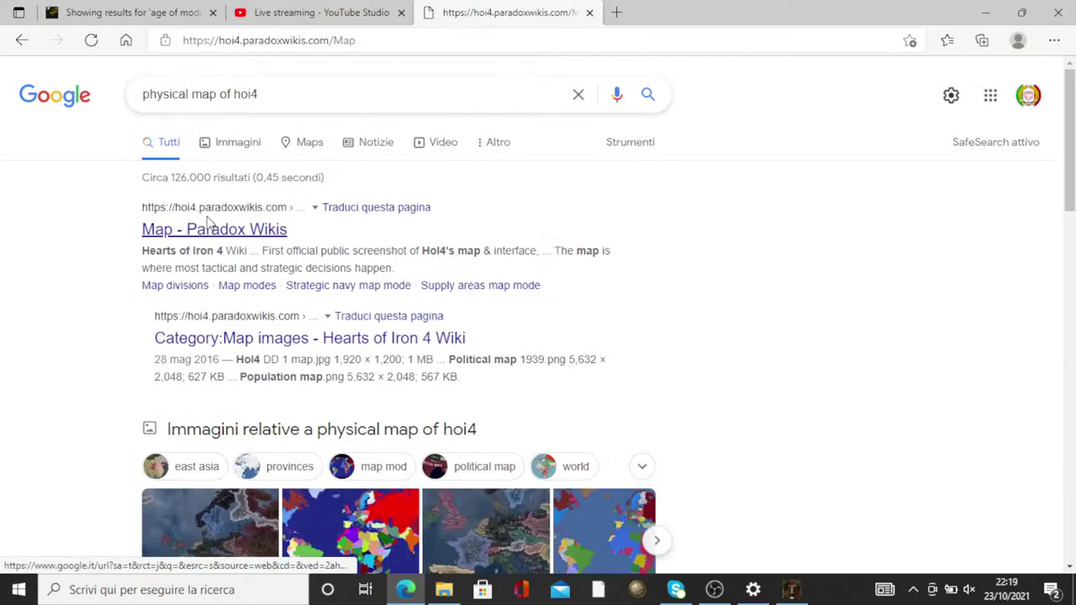
pyautogui.click(22, 40)
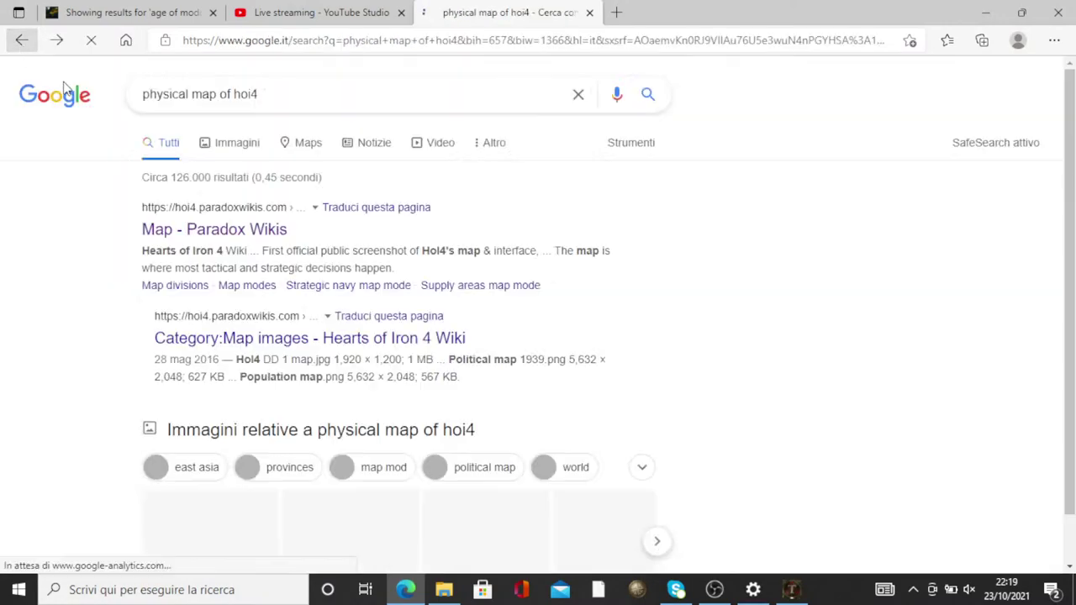
# Open the "Category:Map images" page of the Hearts of Iron 4 Wiki, look through its map files and return to the search results
pyautogui.click(319, 337)
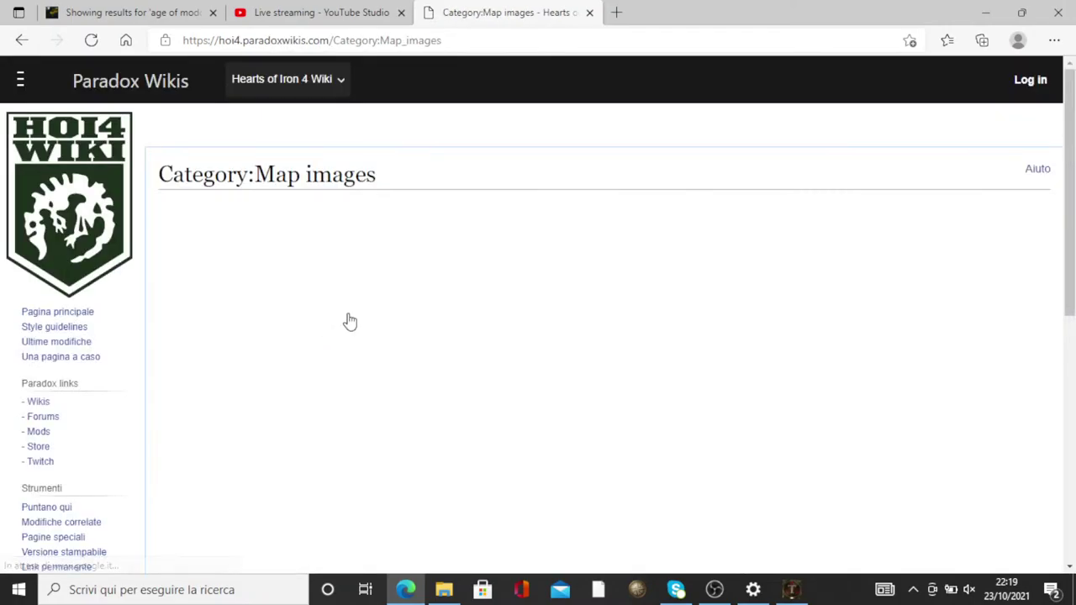
pyautogui.scroll(-5, 368, 309)
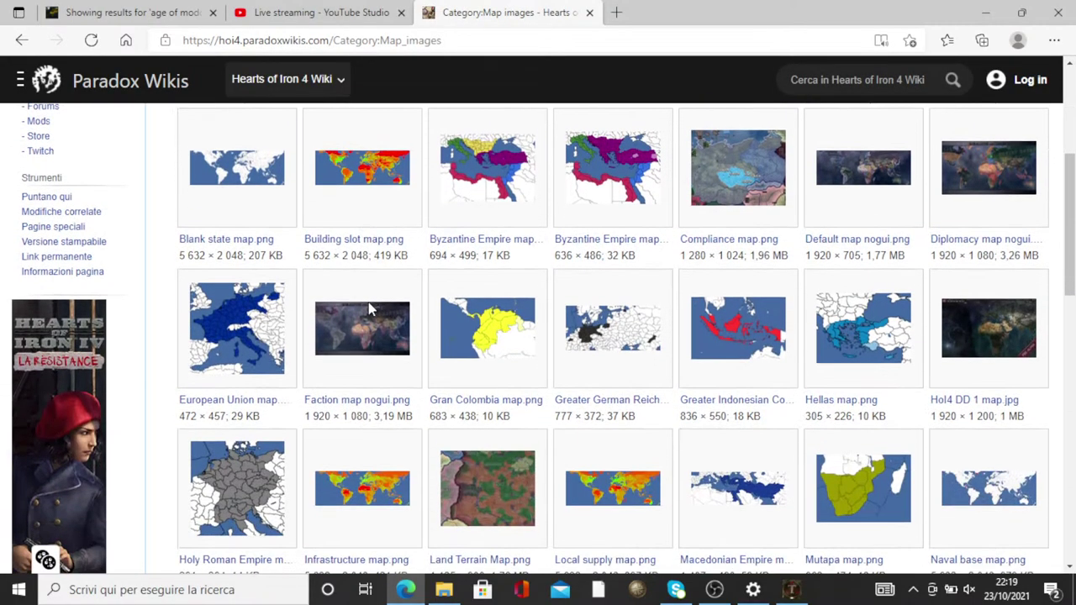
pyautogui.scroll(-6, 369, 301)
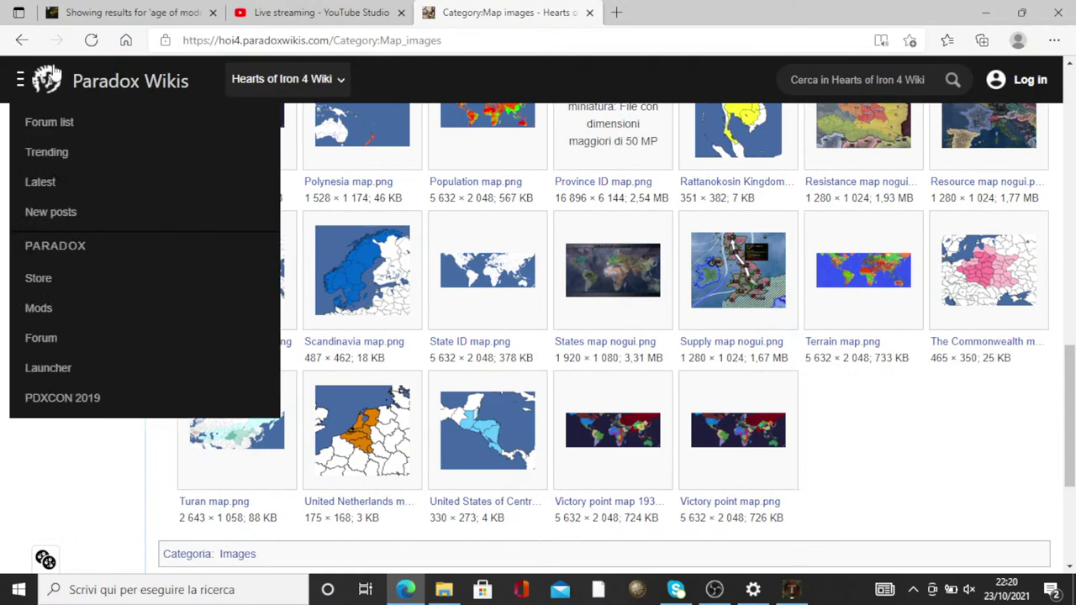
pyautogui.click(22, 41)
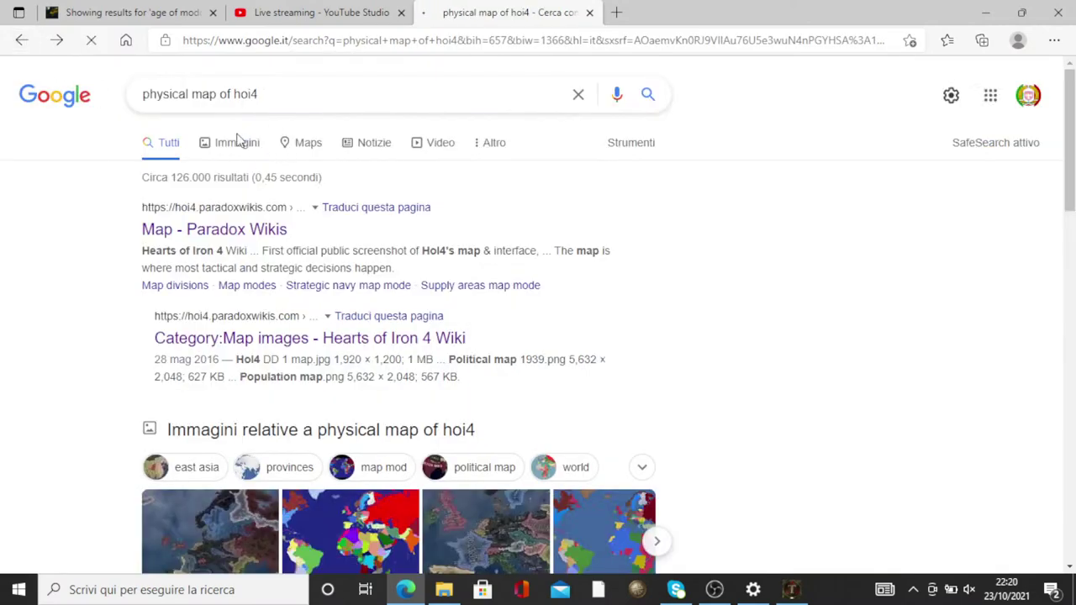
# Show the image results for "physical map of hoi4" and examine them for a suitable physical map
pyautogui.click(238, 142)
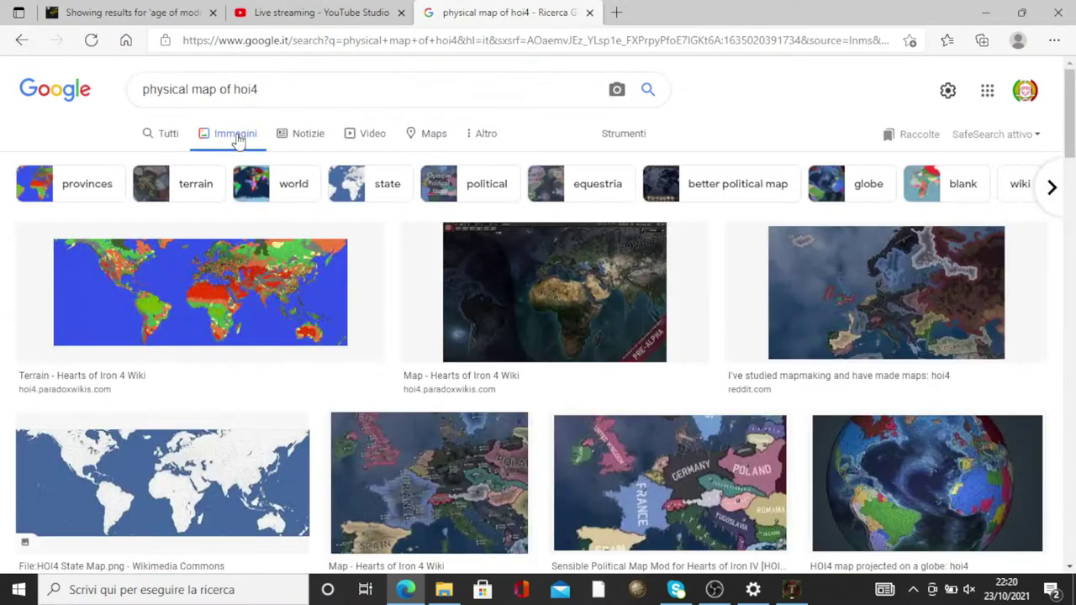
pyautogui.scroll(-5, 473, 283)
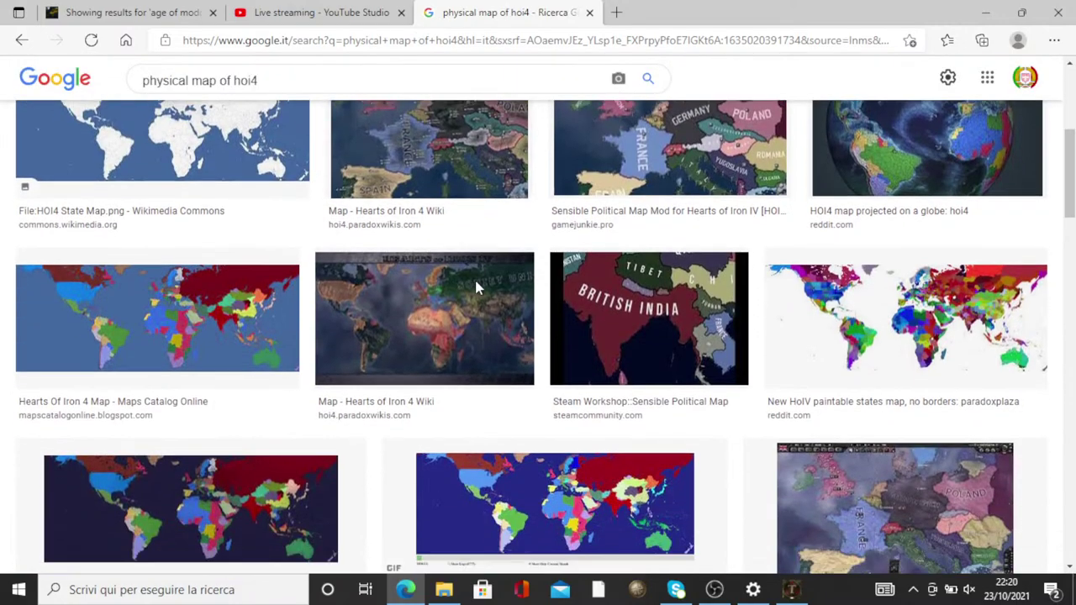
pyautogui.scroll(-9, 446, 300)
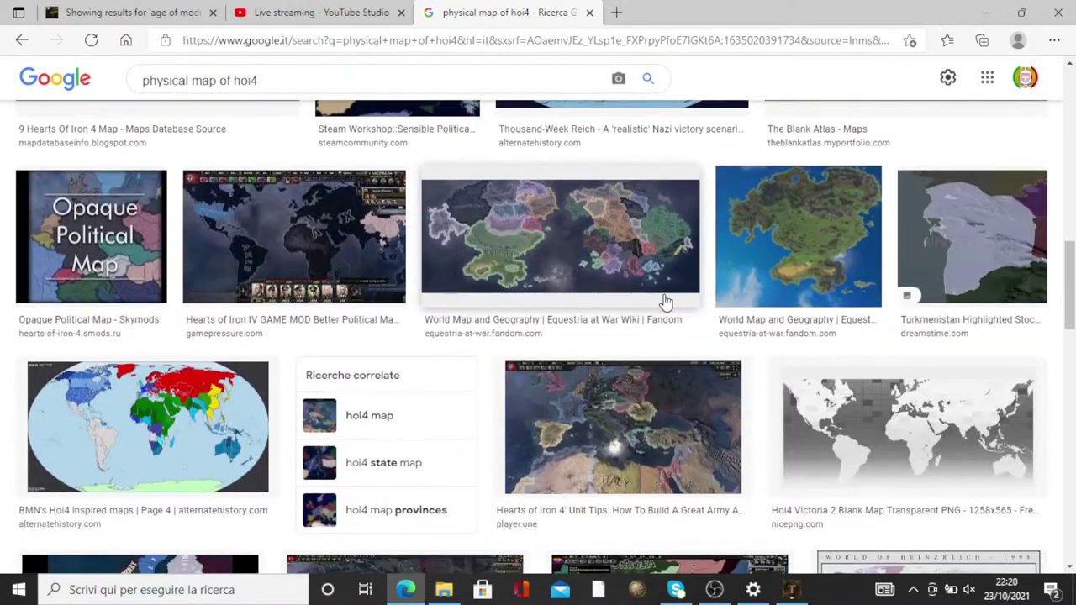
pyautogui.scroll(-10, 664, 303)
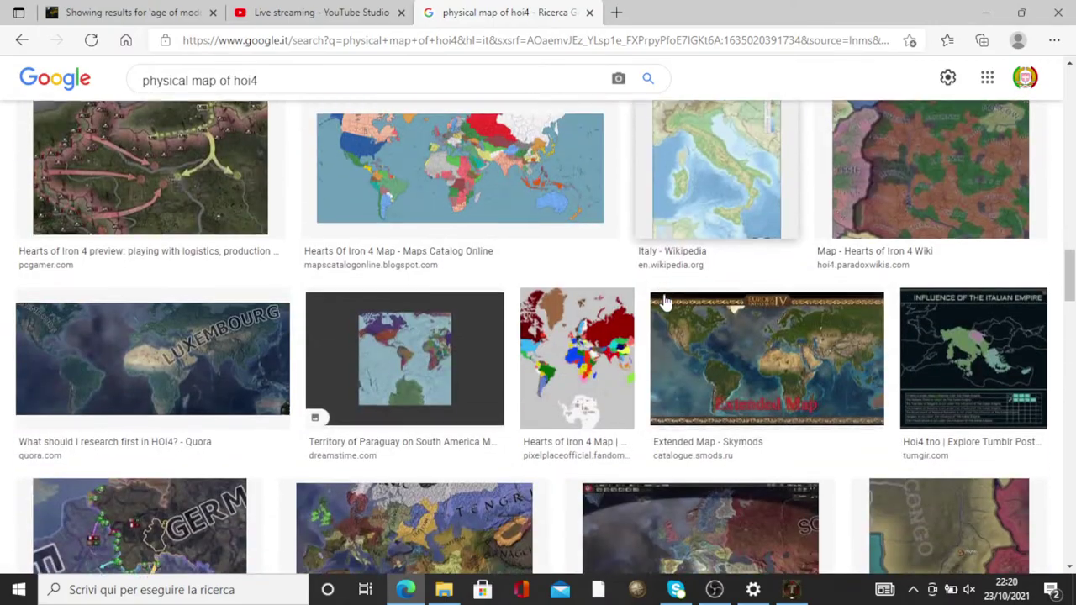
pyautogui.scroll(2, 664, 301)
pyautogui.scroll(-9, 664, 303)
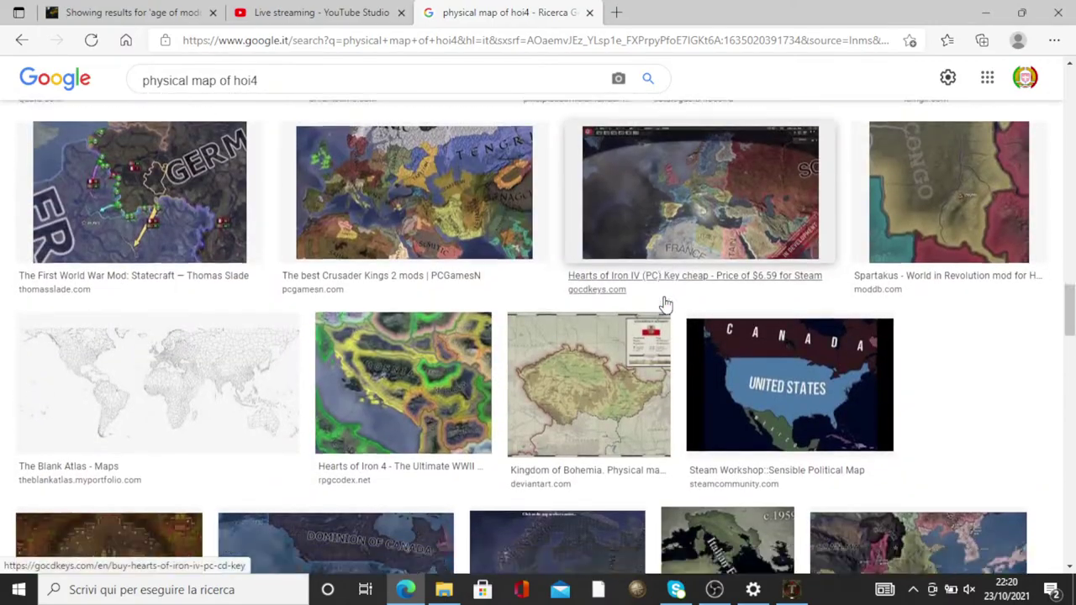
# Save the full image of the "File:HOI4 State Map.png" result as HOI4_State_Map.png in the "aoc2 events imag" folder under Immagini
pyautogui.scroll(20, 664, 302)
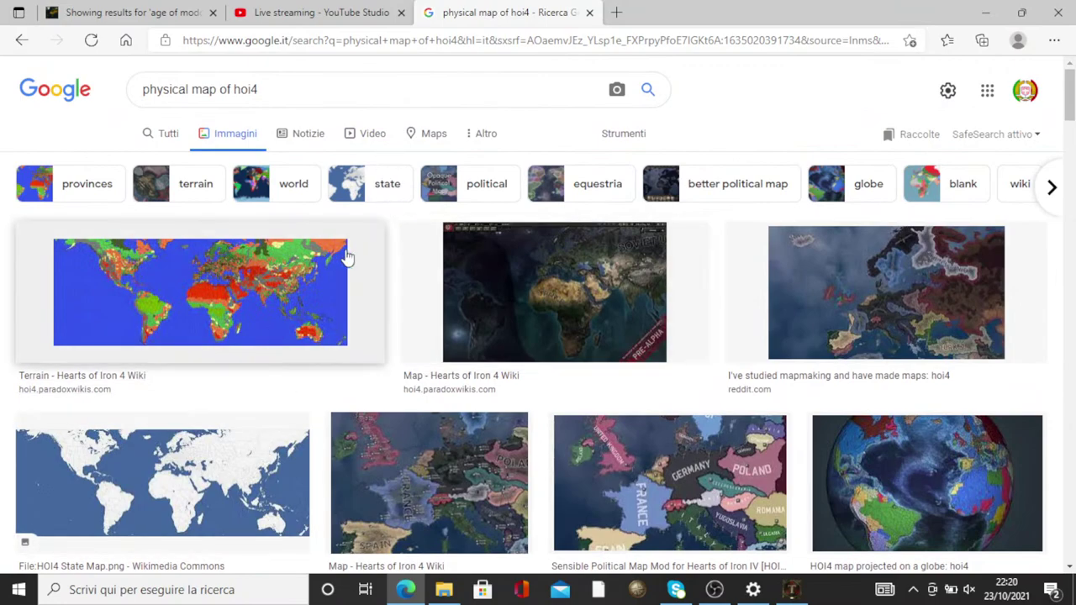
pyautogui.click(208, 499)
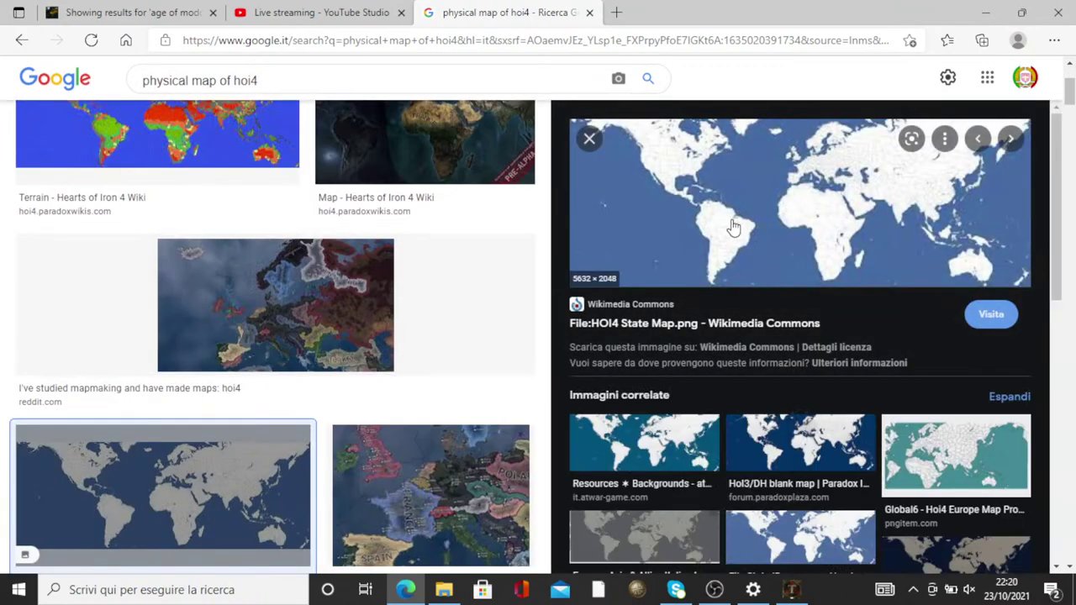
pyautogui.rightClick(733, 227)
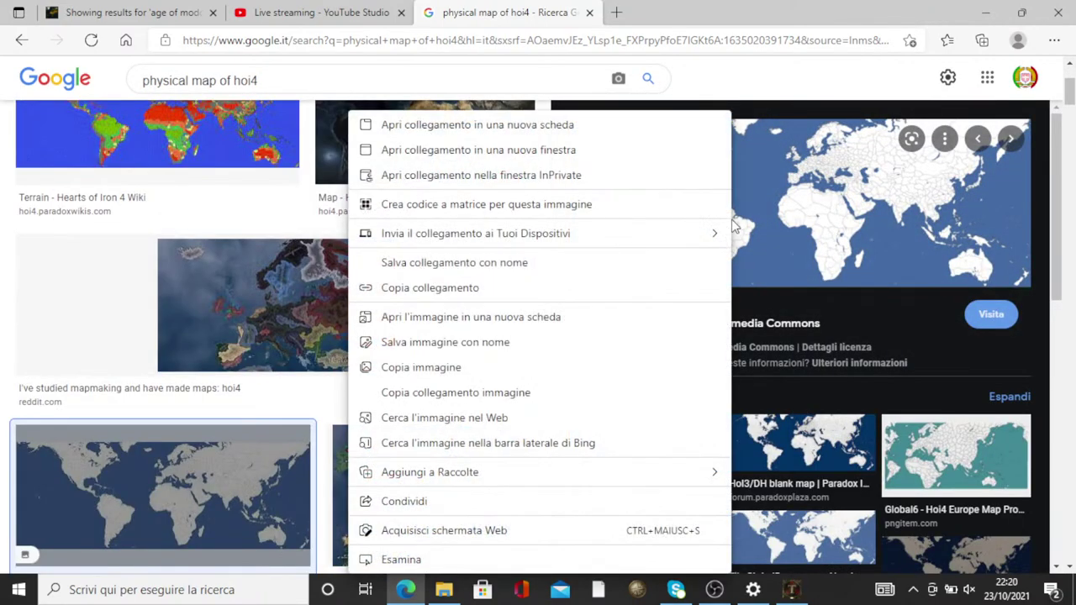
pyautogui.click(460, 355)
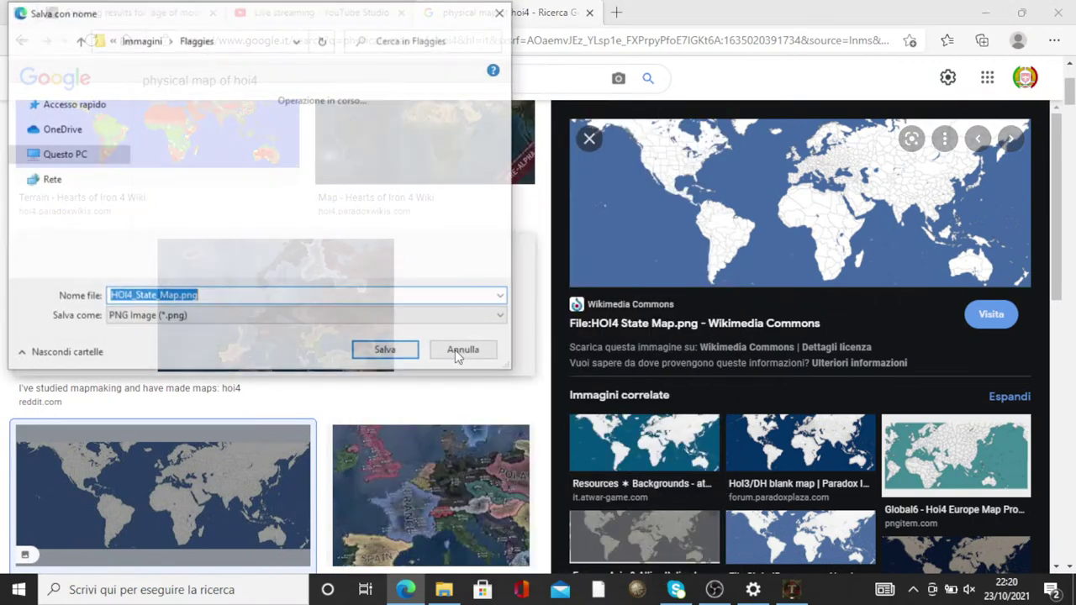
pyautogui.scroll(3, 67, 168)
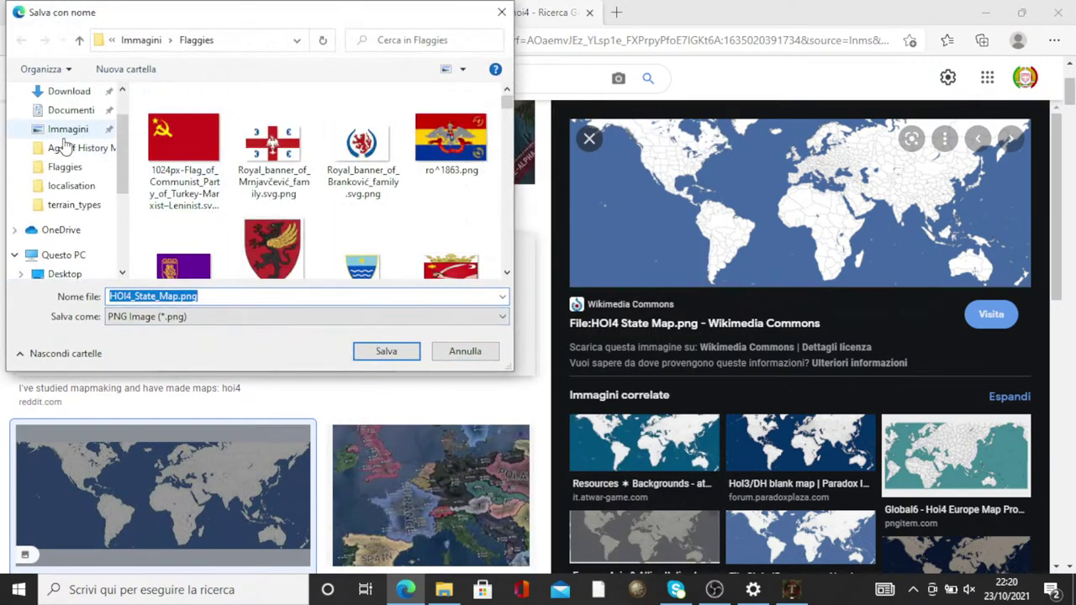
pyautogui.click(68, 130)
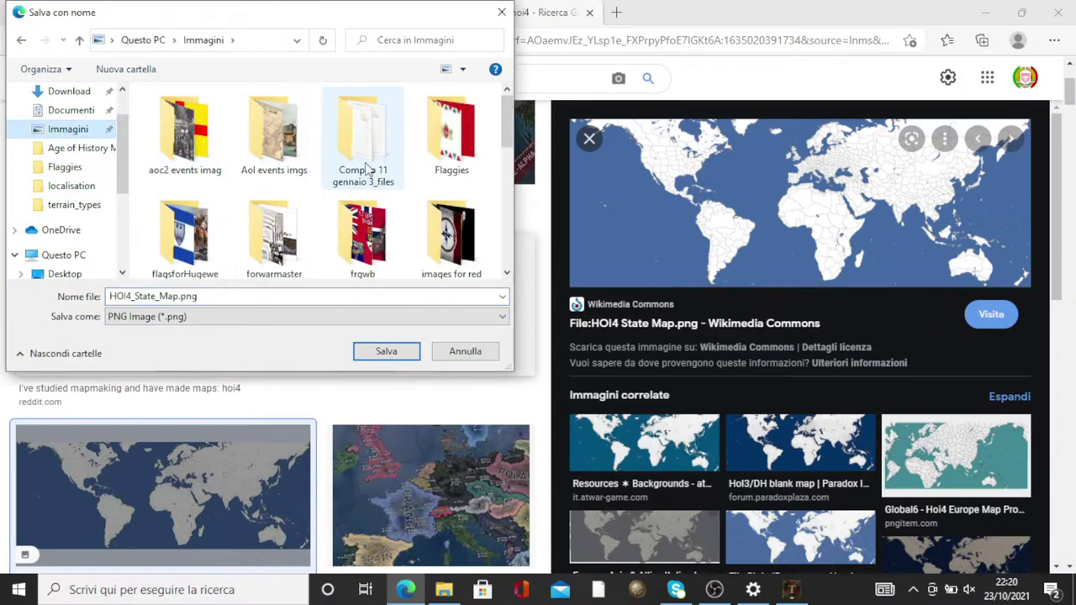
pyautogui.scroll(-10, 346, 186)
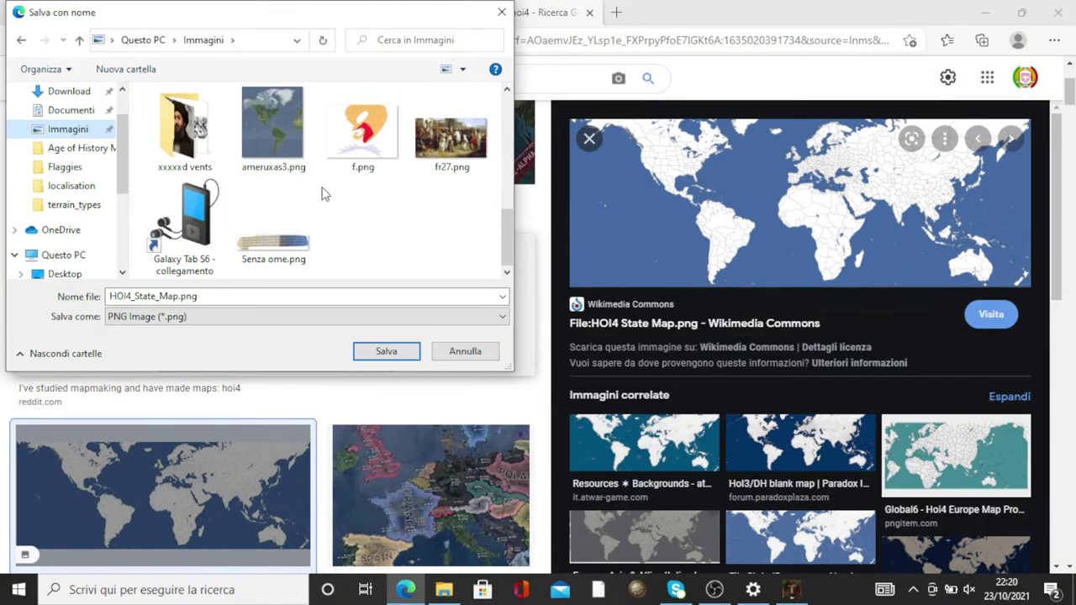
pyautogui.scroll(3, 212, 149)
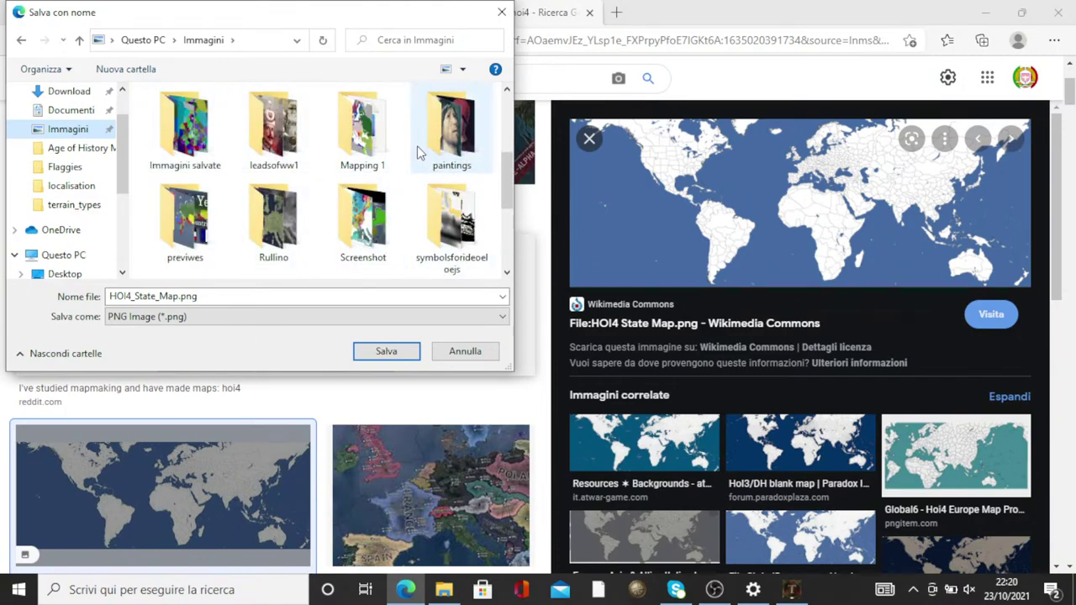
pyautogui.scroll(2, 341, 154)
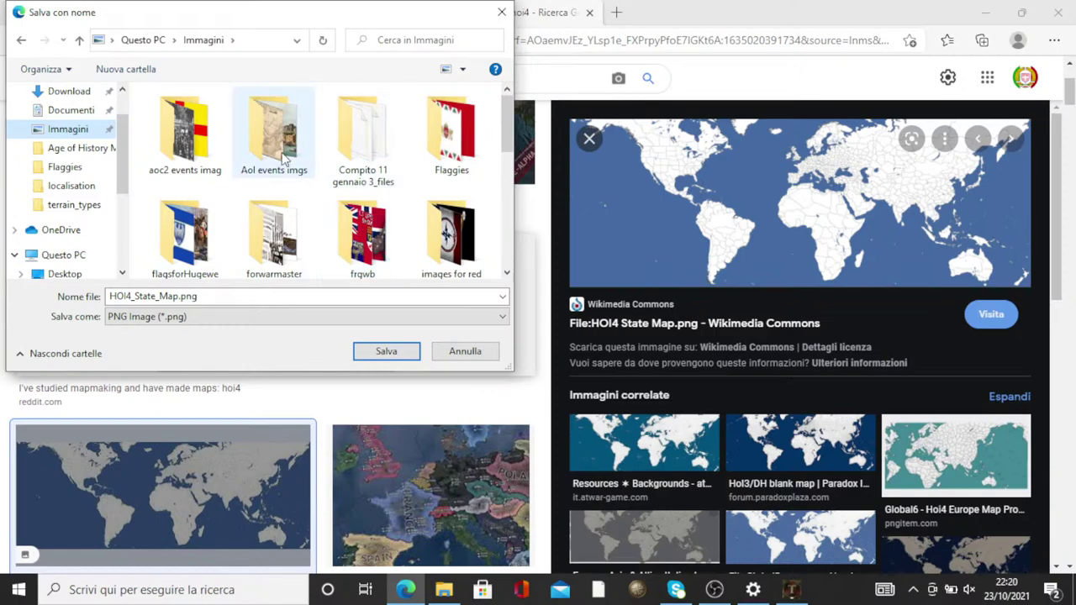
pyautogui.click(202, 144)
pyautogui.click(404, 350)
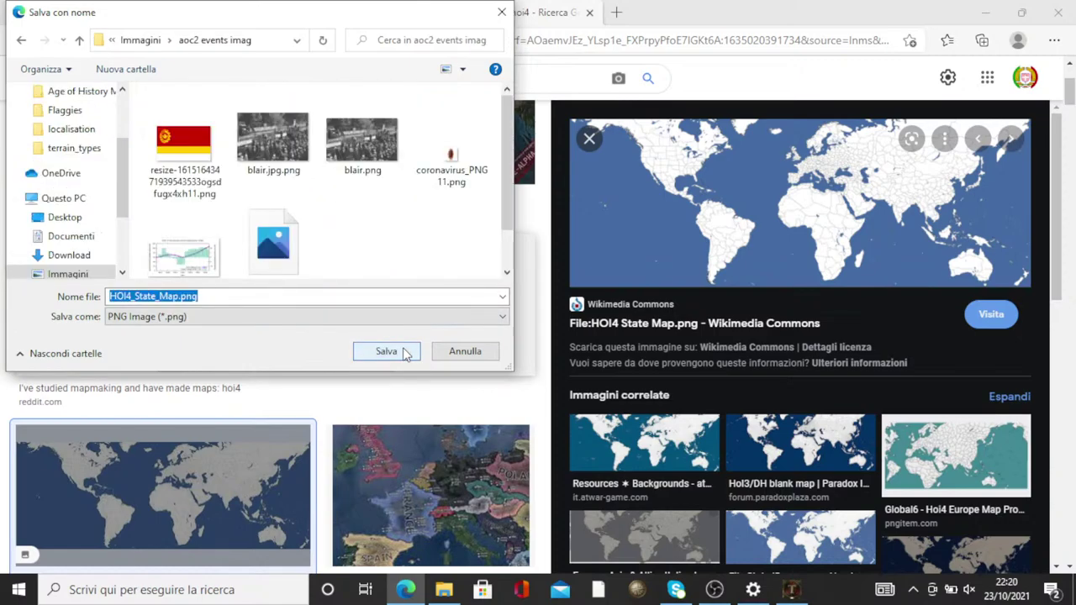
pyautogui.click(403, 351)
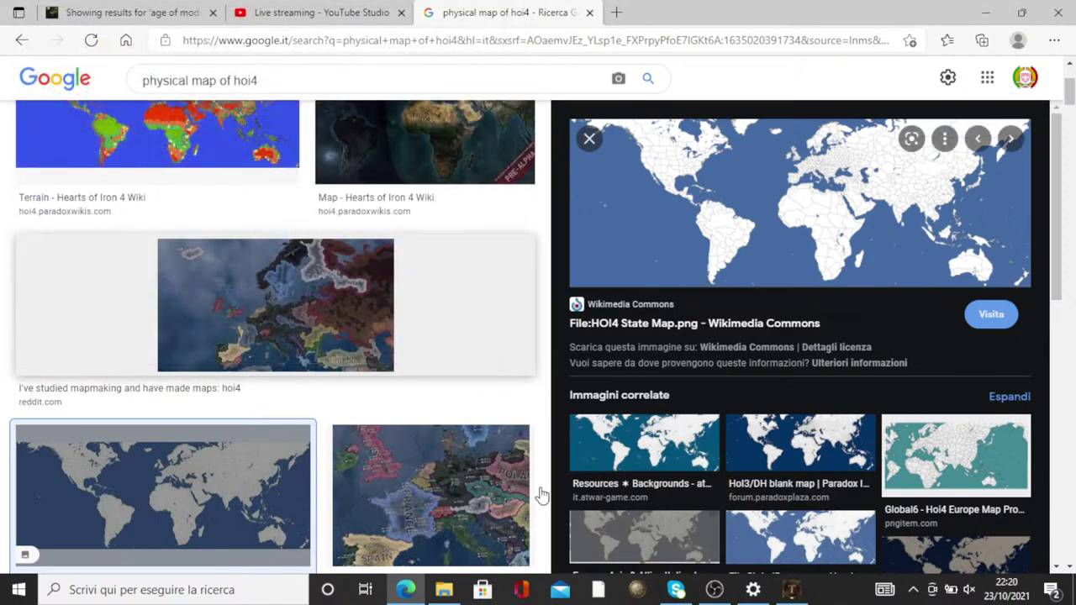
# Switch to Age of Modding and set HOI4_State_Map.png from the "aoc2 events imag" folder as the Libes map's background
pyautogui.click(787, 590)
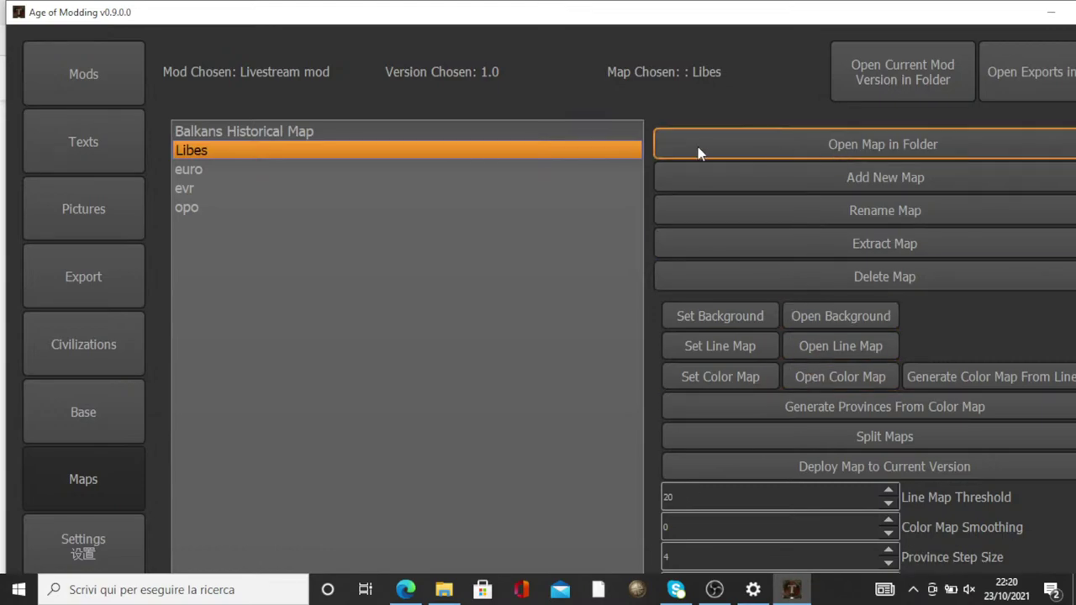
pyautogui.click(755, 316)
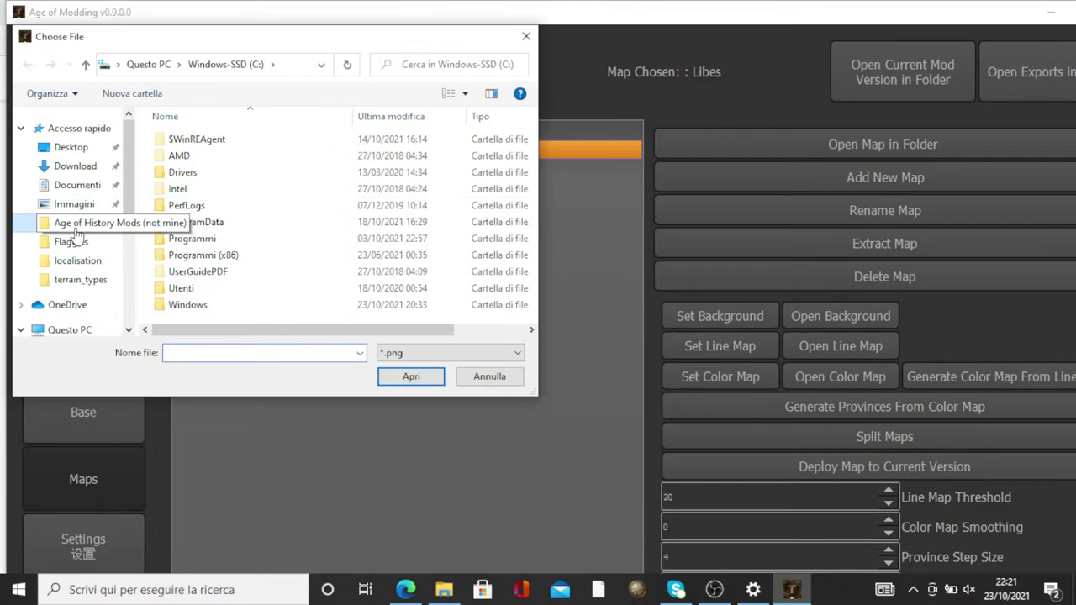
pyautogui.click(78, 223)
pyautogui.click(74, 204)
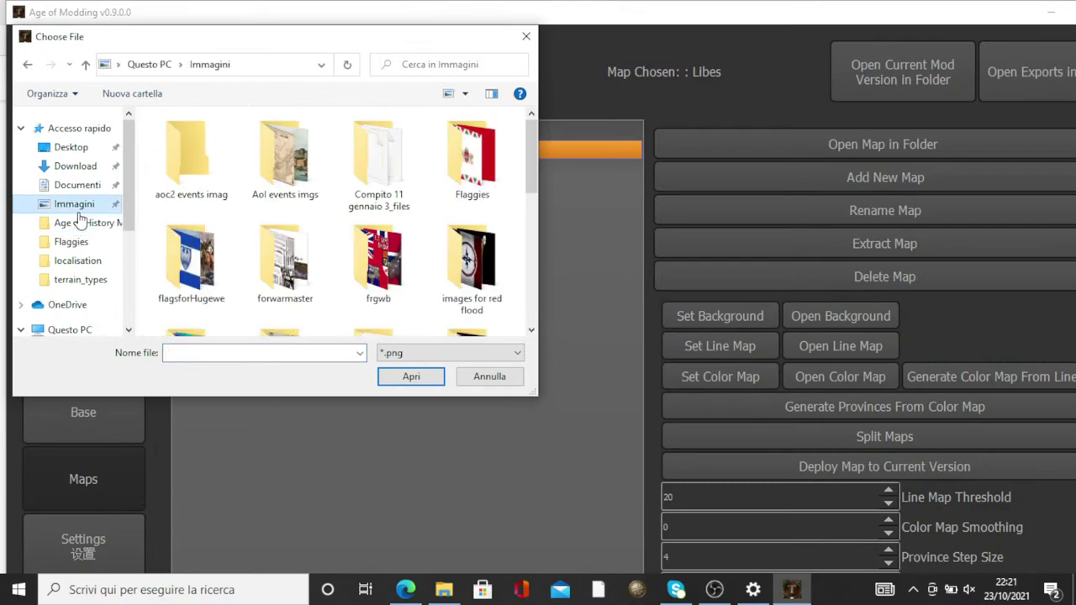
pyautogui.doubleClick(202, 161)
pyautogui.click(206, 167)
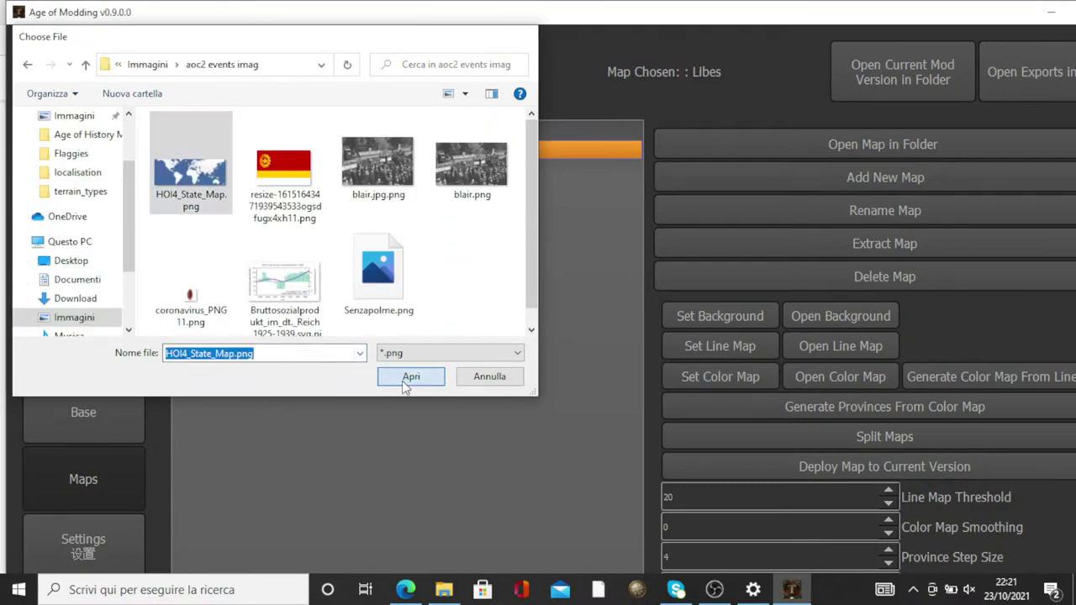
pyautogui.click(409, 377)
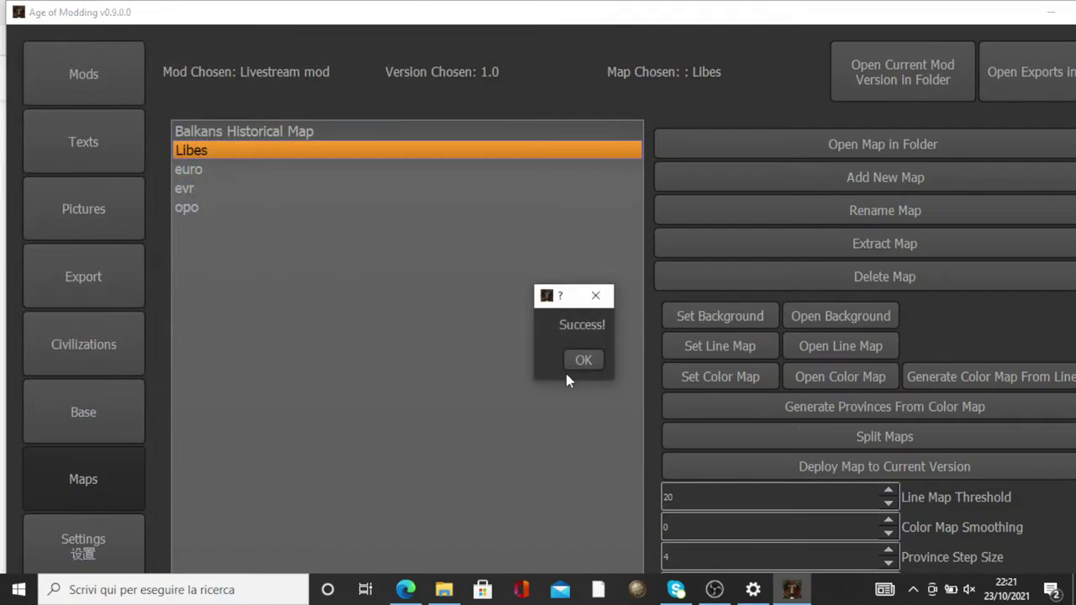
pyautogui.click(583, 360)
# Open the Libes map's background image to check it, then reopen it for a second check and close it
pyautogui.click(841, 316)
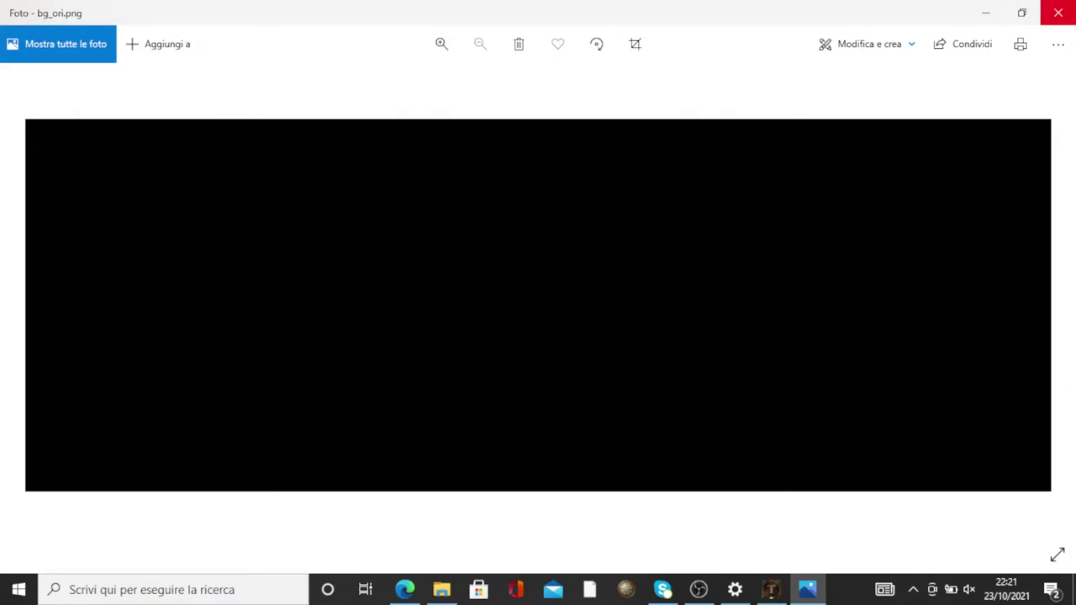
pyautogui.click(1059, 12)
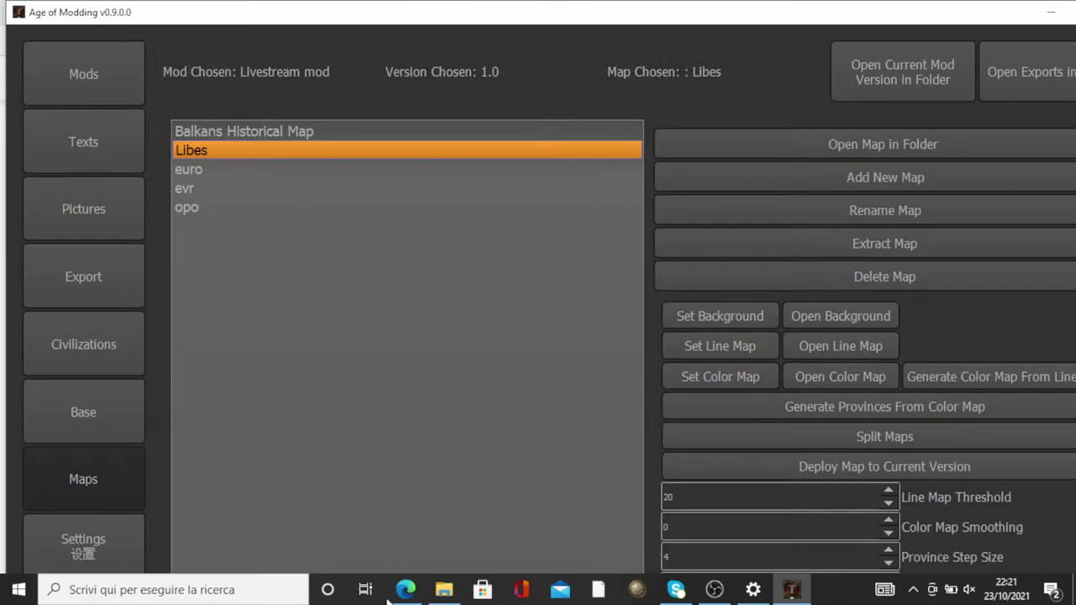
pyautogui.click(405, 589)
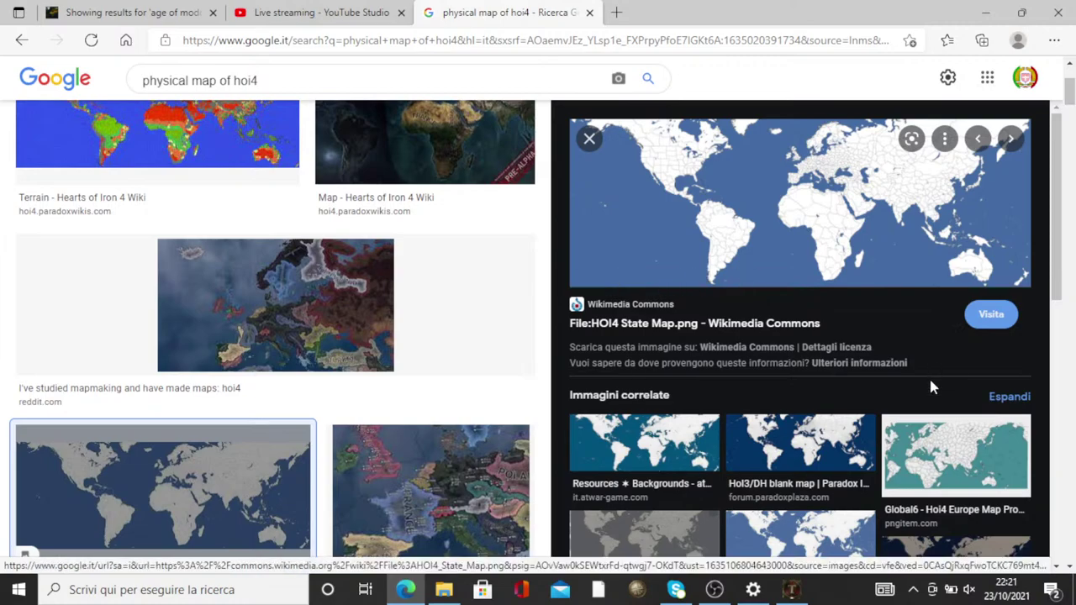
pyautogui.click(443, 590)
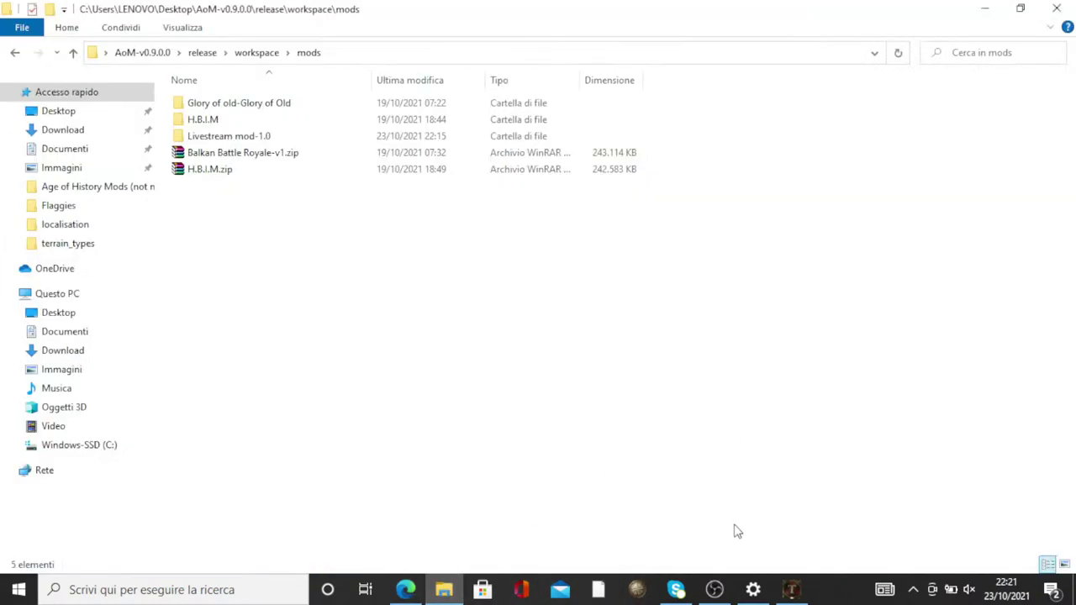
pyautogui.click(803, 593)
pyautogui.click(878, 316)
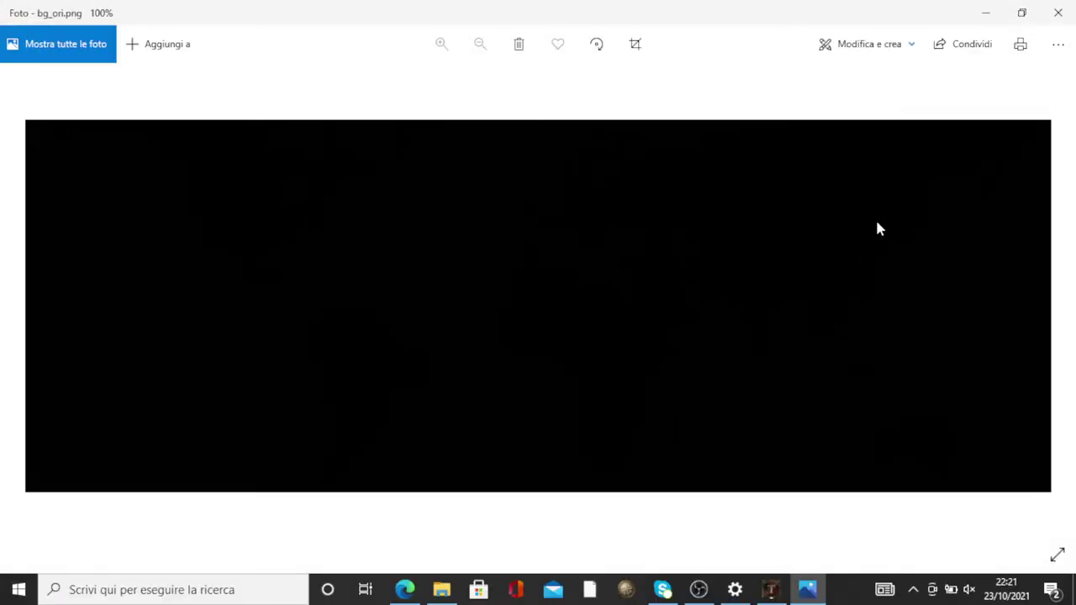
pyautogui.click(1058, 12)
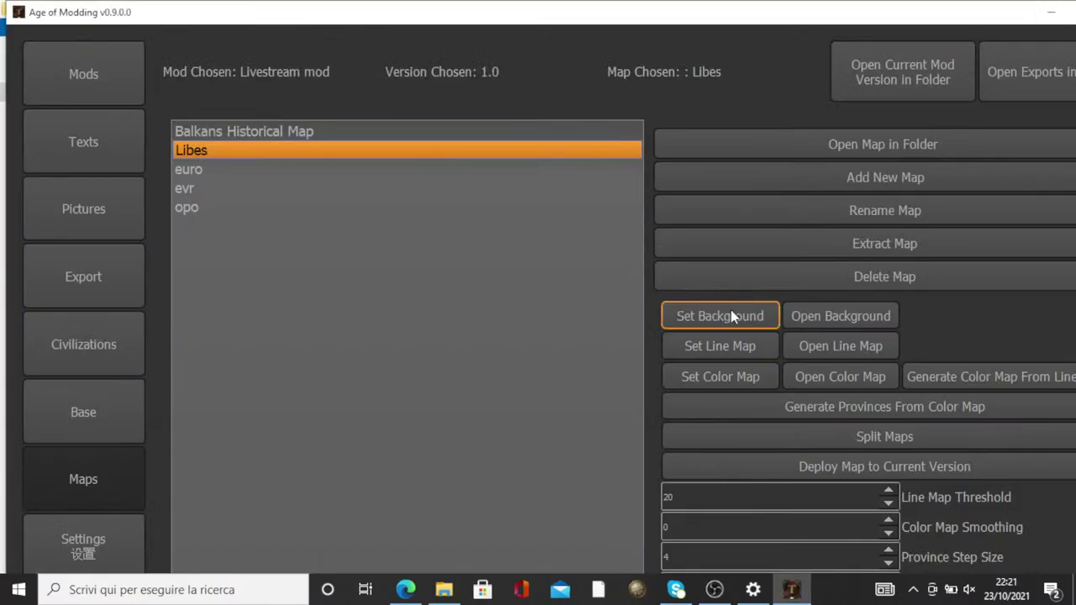
# Return to the browser and look through the images related to the HOI4 State Map and the main results for another background
pyautogui.click(406, 589)
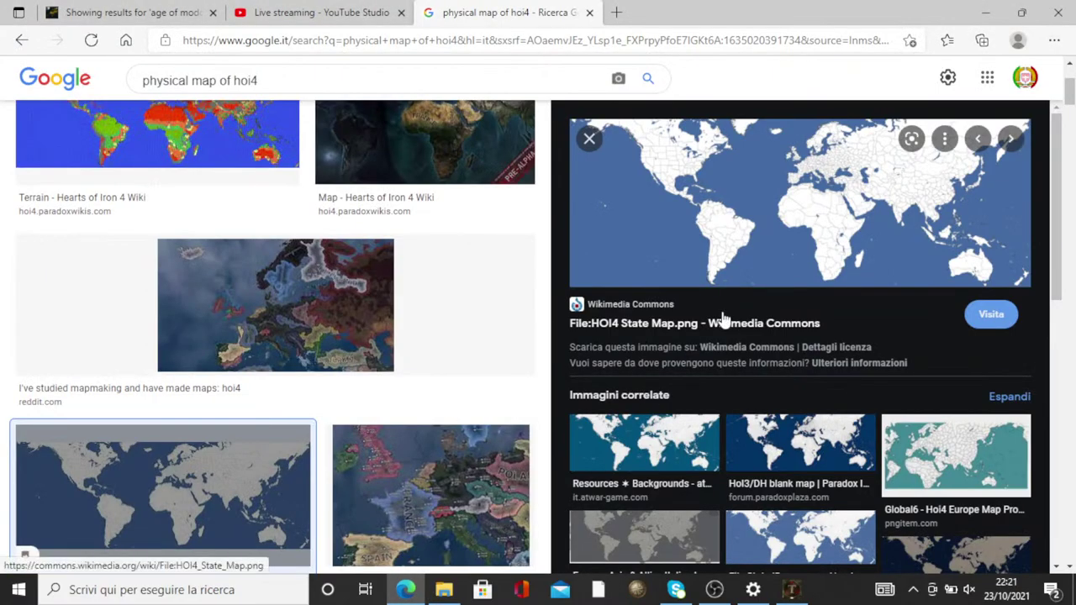
pyautogui.scroll(-1, 717, 378)
pyautogui.scroll(-2, 918, 381)
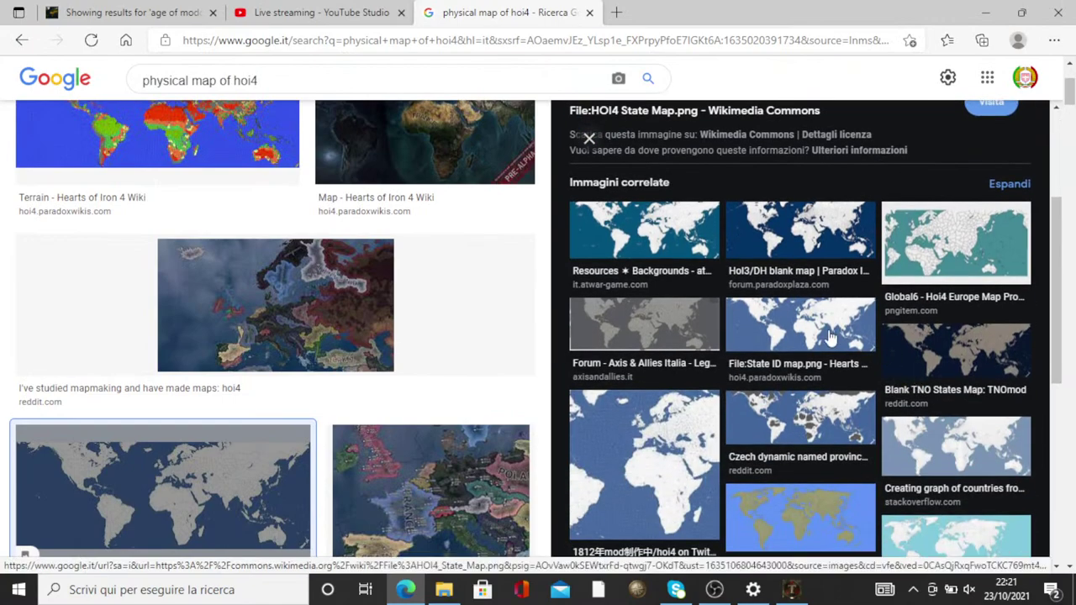
pyautogui.scroll(-3, 536, 317)
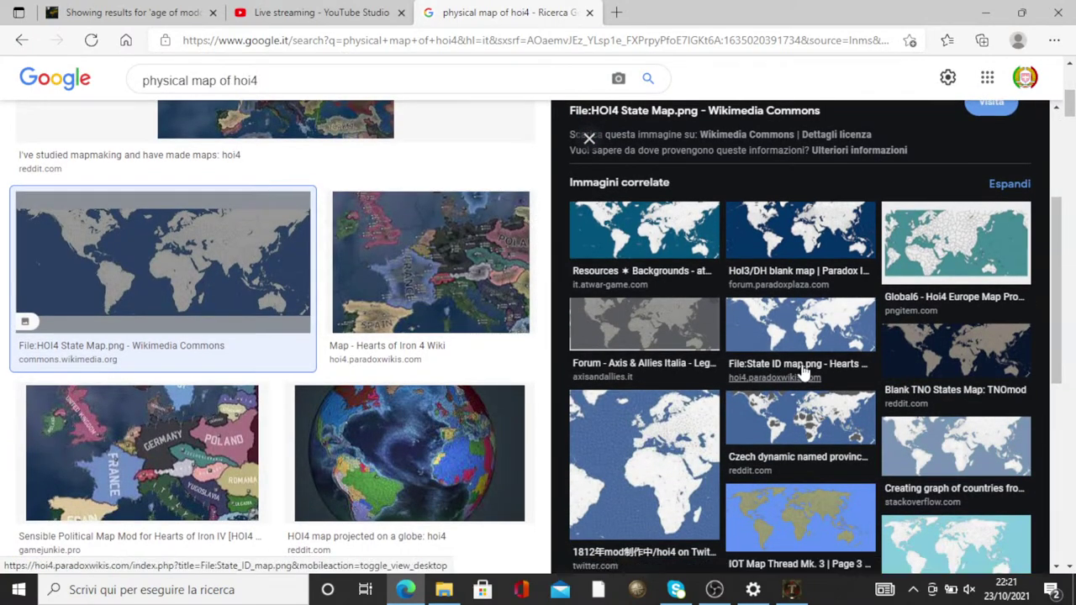
pyautogui.scroll(-2, 803, 378)
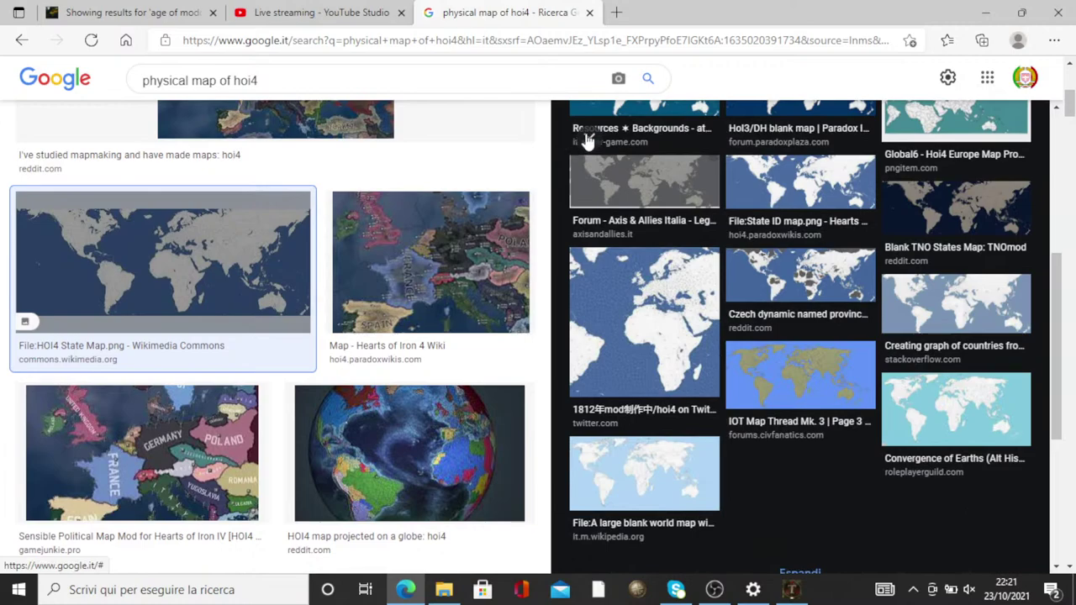
pyautogui.press('Escape')
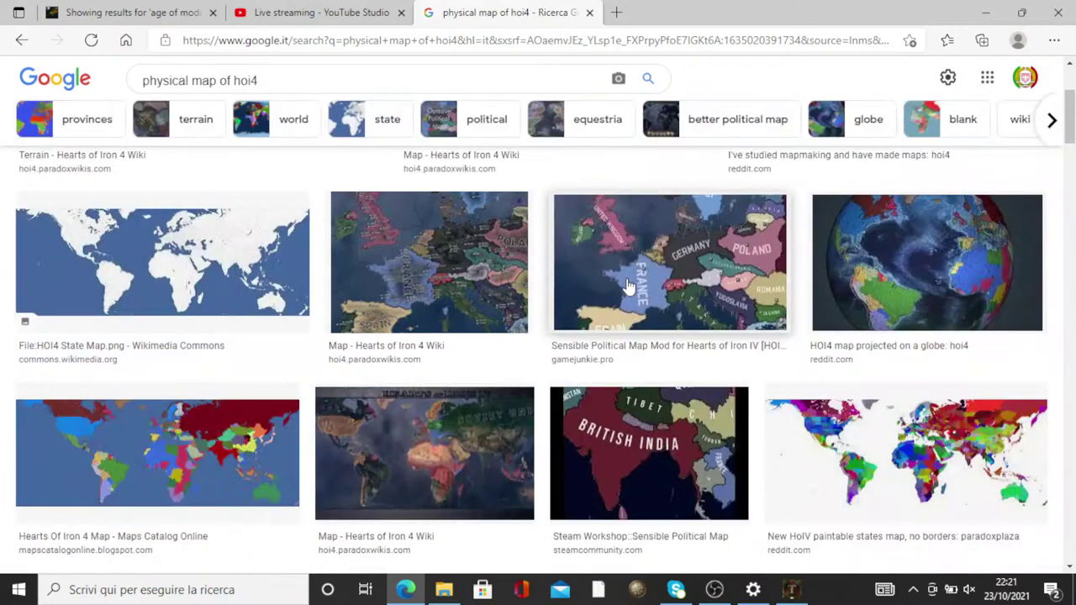
pyautogui.scroll(1, 637, 309)
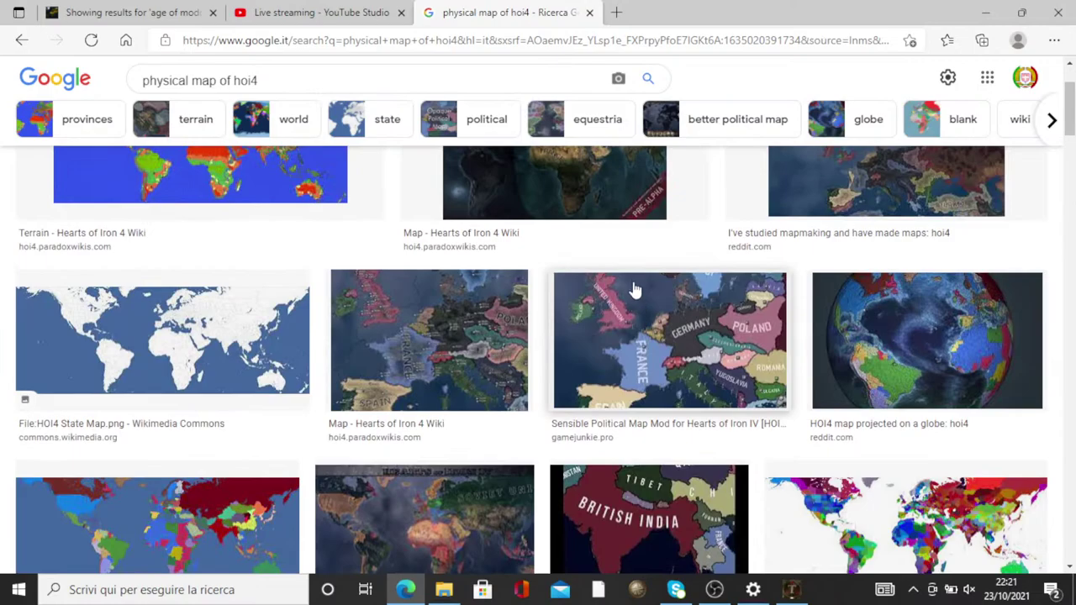
pyautogui.scroll(-5, 634, 290)
pyautogui.scroll(4, 298, 295)
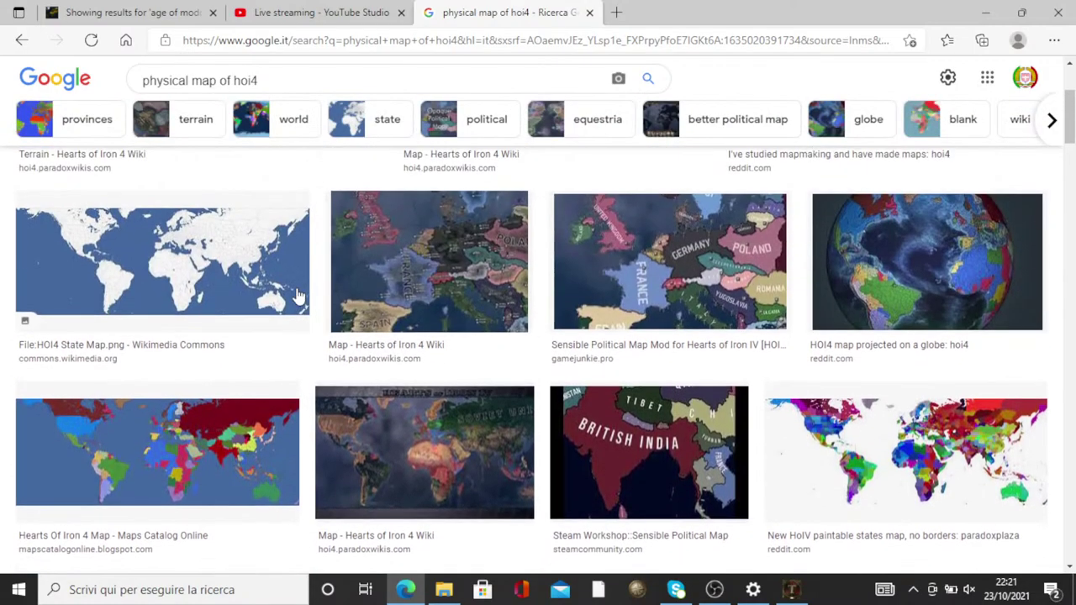
# Reopen the HOI4 State Map result and view the related "HoI3/DH blank map" image from the Paradox forums
pyautogui.click(298, 296)
pyautogui.scroll(-1, 900, 325)
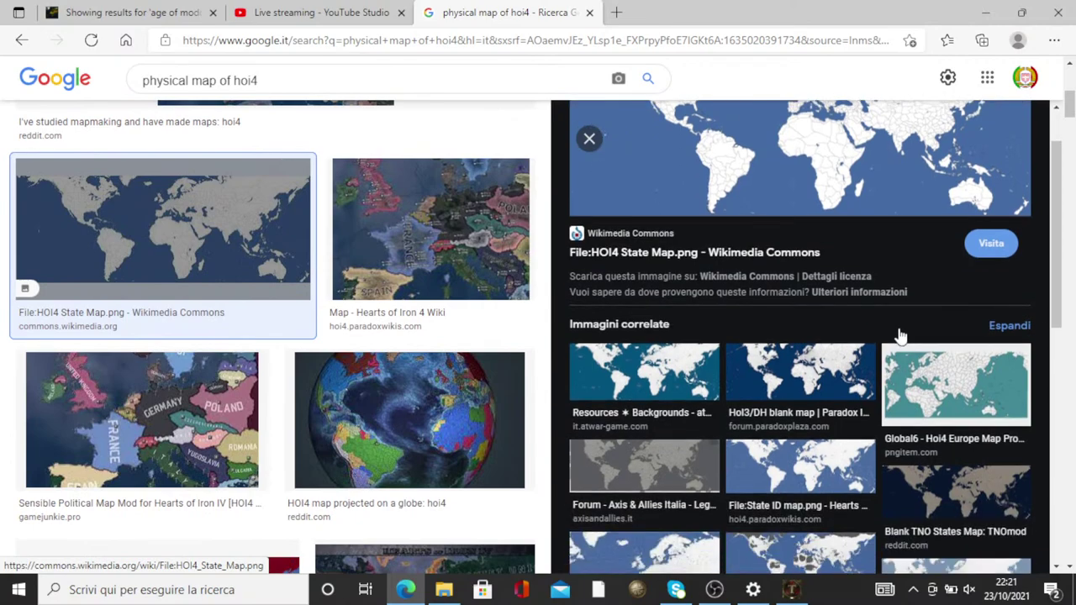
pyautogui.click(808, 364)
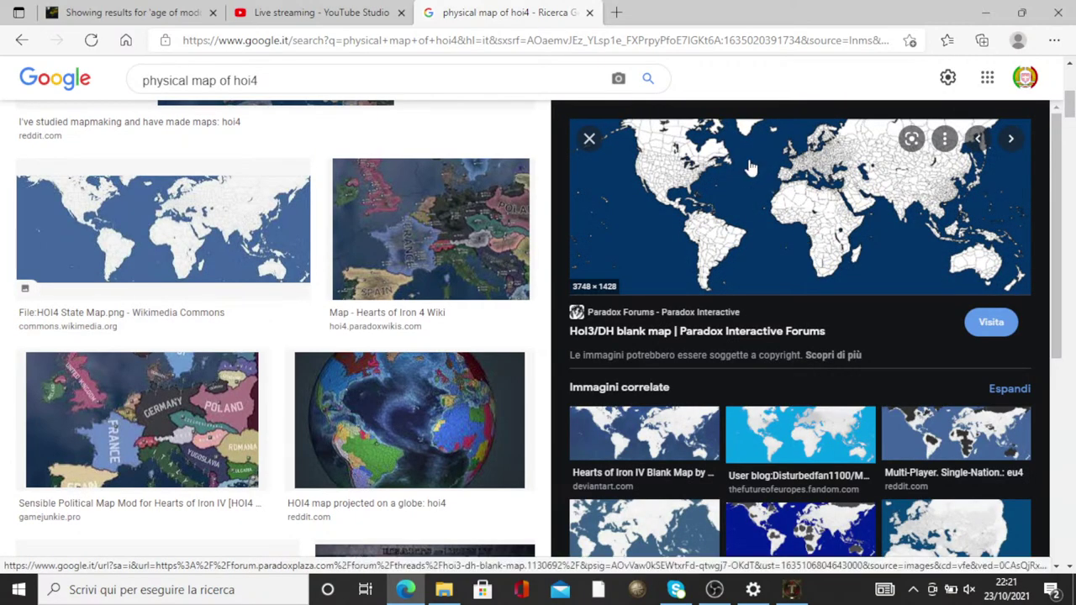
# View the related "Hearts of Iron IV Blank Map" image from DeviantArt and save it as a PNG in the "aoc2 events imag" folder
pyautogui.scroll(-2, 840, 332)
pyautogui.click(691, 299)
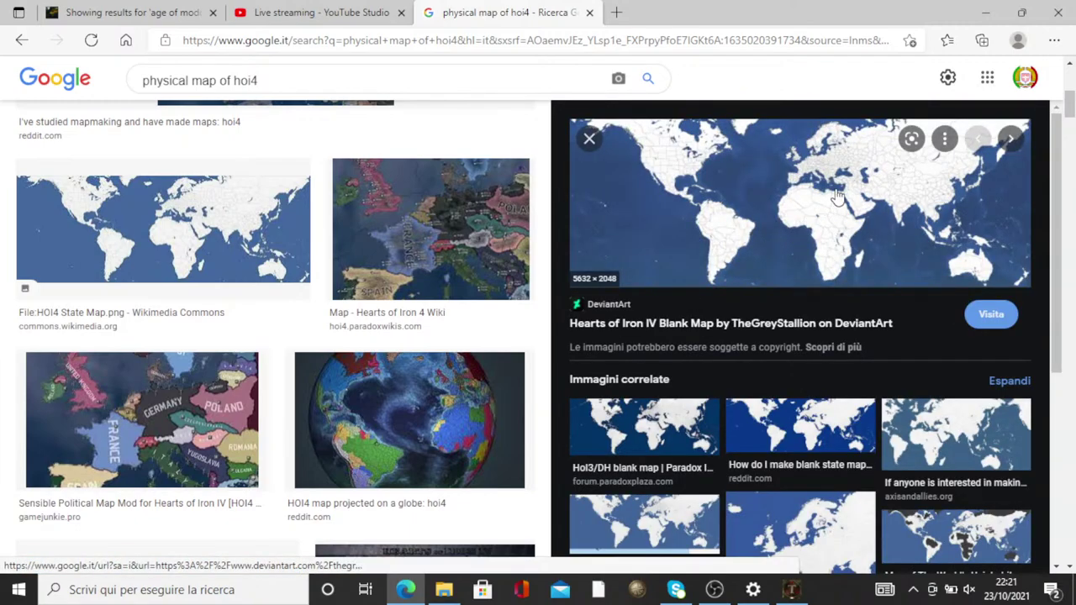
pyautogui.rightClick(839, 198)
pyautogui.press('Escape')
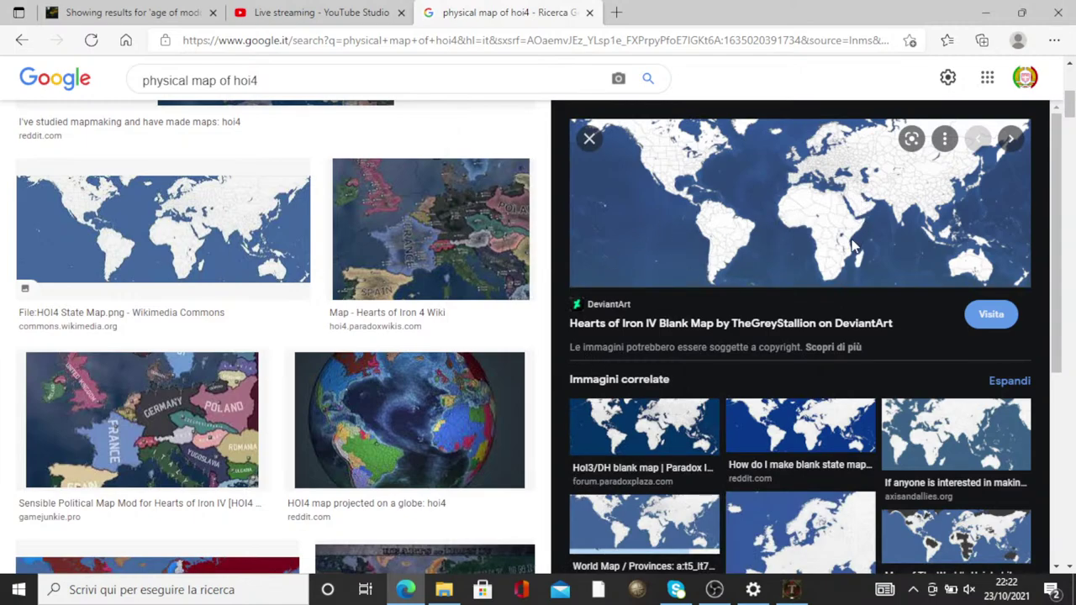
pyautogui.rightClick(794, 105)
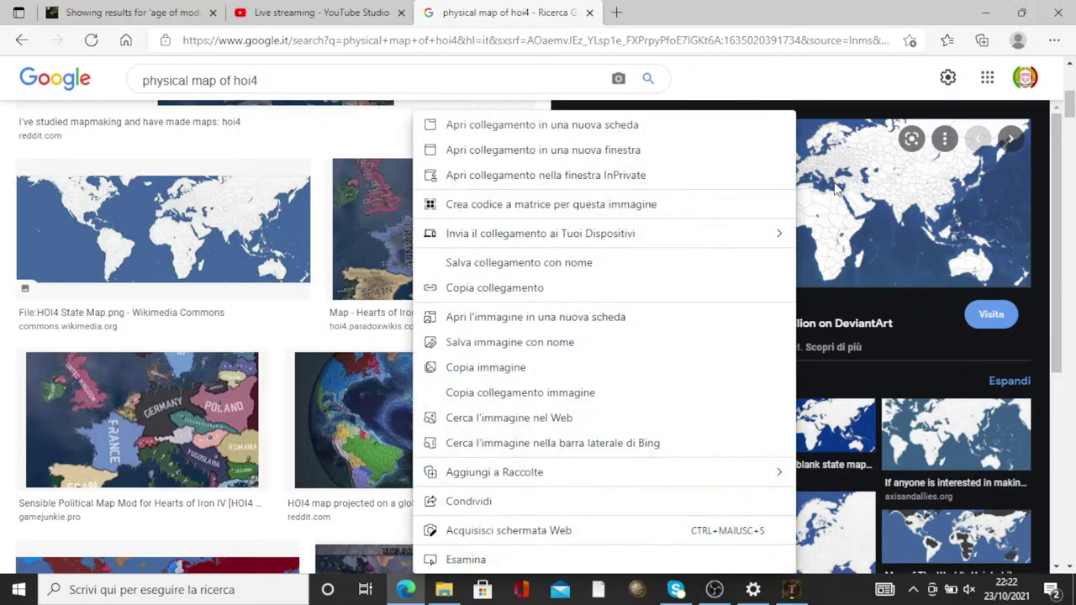
pyautogui.rightClick(834, 113)
pyautogui.click(577, 342)
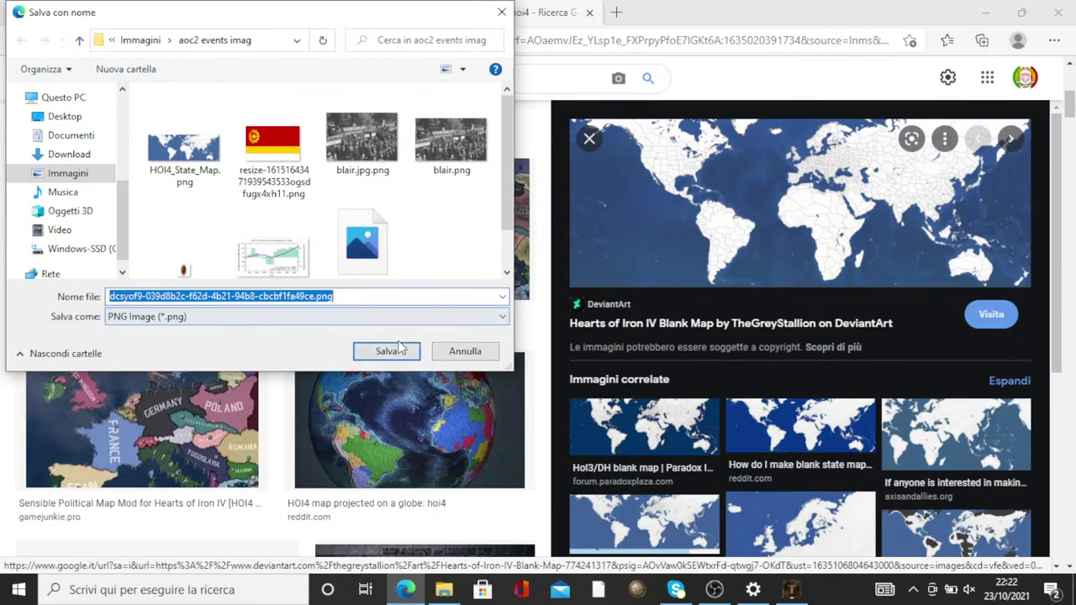
pyautogui.click(394, 350)
# Switch to Age of Modding, set the newly saved blank map PNG as the Libes map's background, and open the background to check it
pyautogui.click(791, 590)
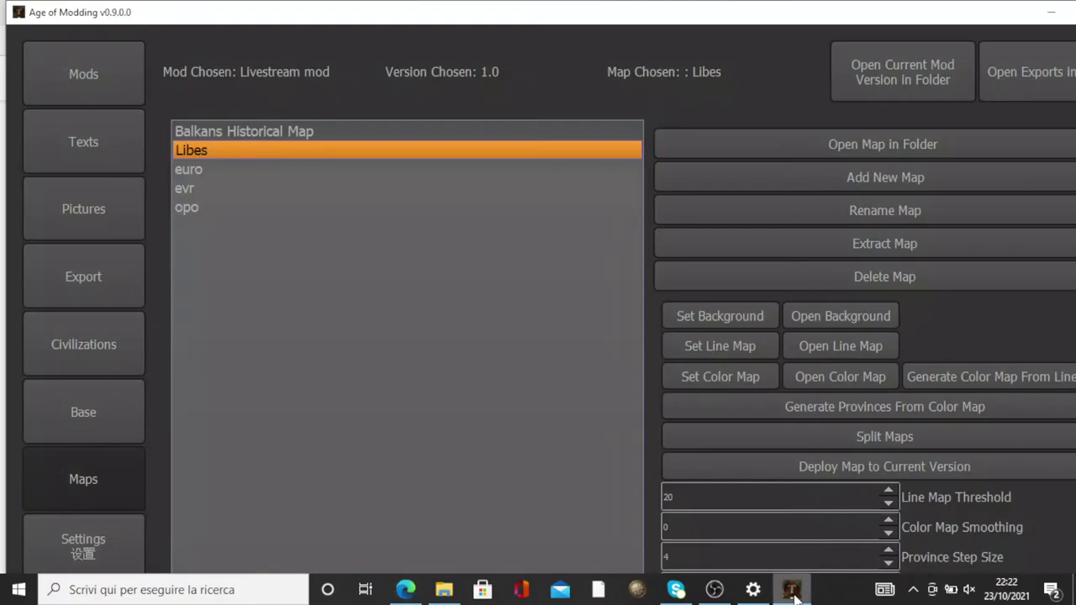
pyautogui.click(720, 315)
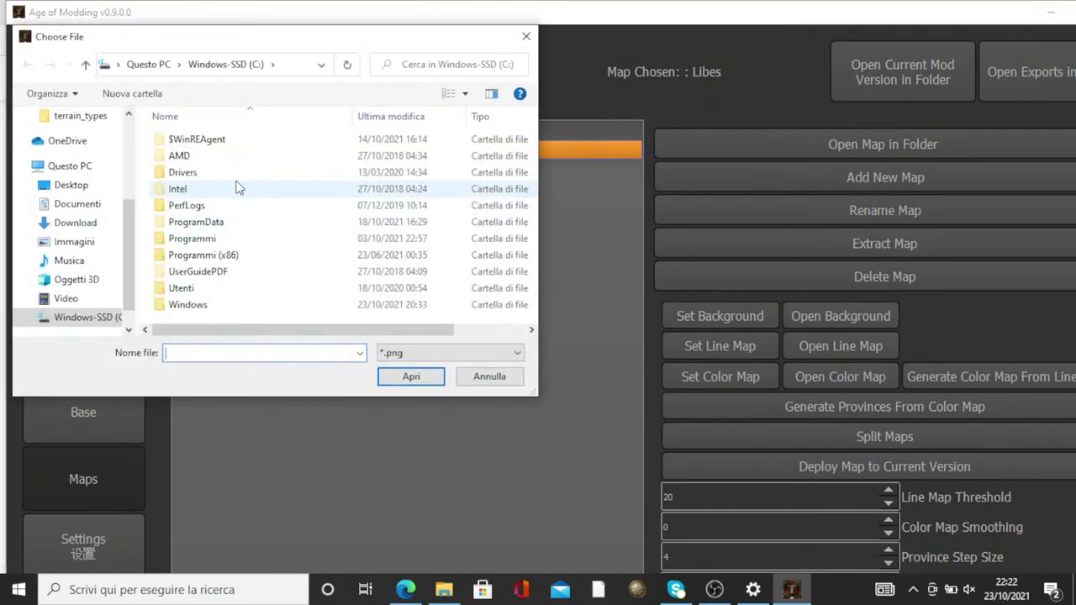
pyautogui.scroll(2, 88, 170)
pyautogui.click(87, 155)
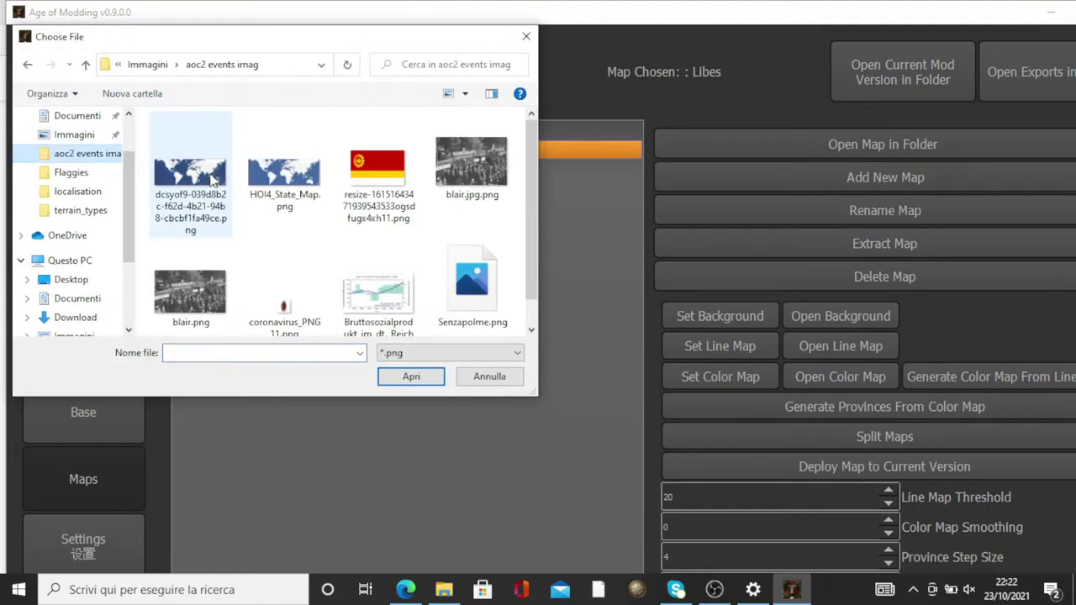
pyautogui.click(192, 172)
pyautogui.click(405, 376)
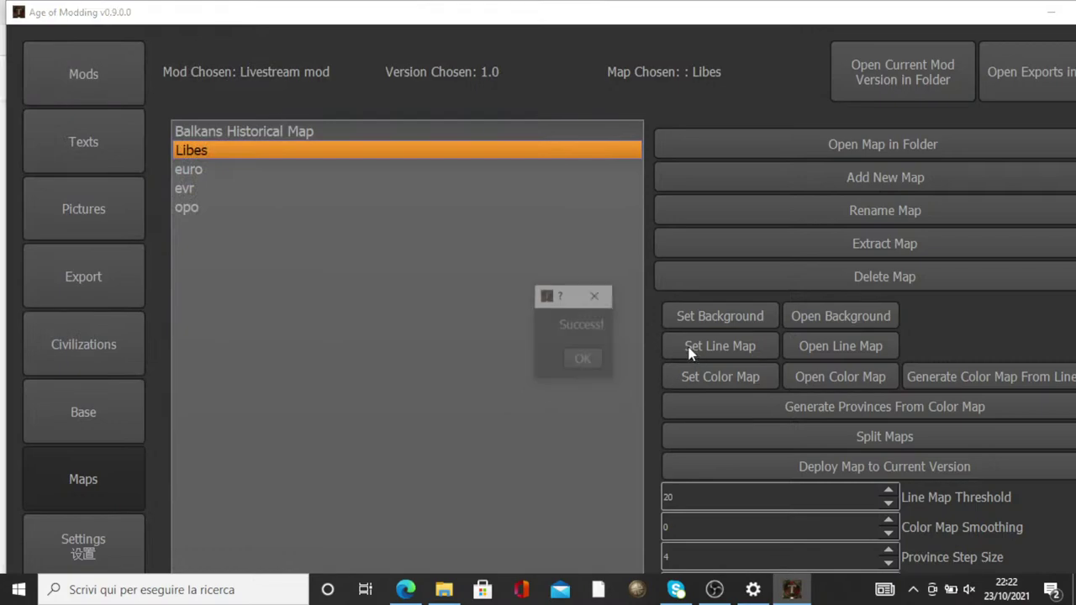
pyautogui.press('Return')
pyautogui.click(805, 315)
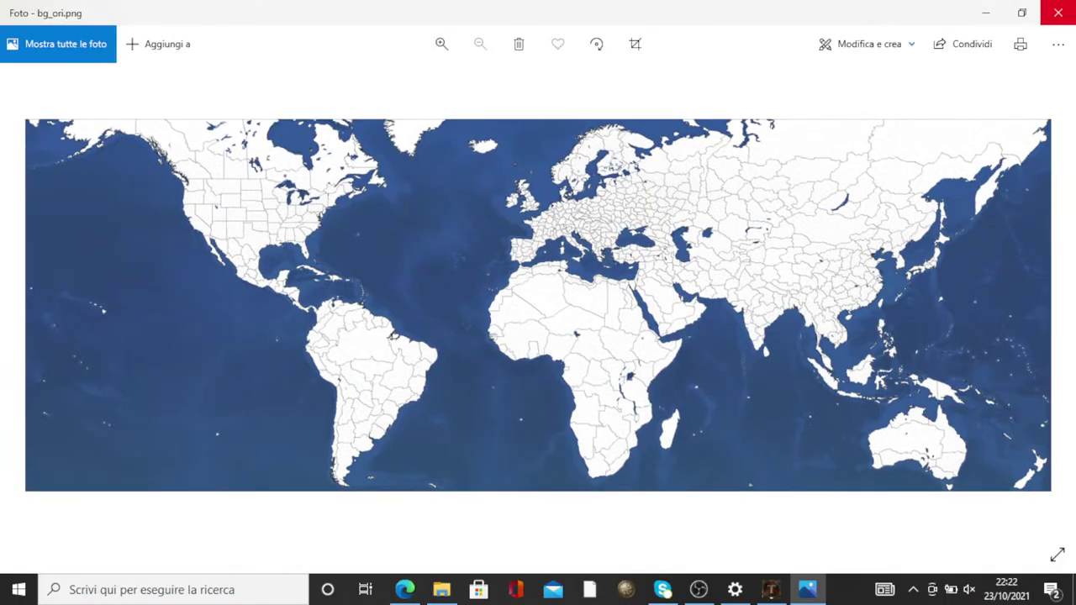
pyautogui.click(1072, 11)
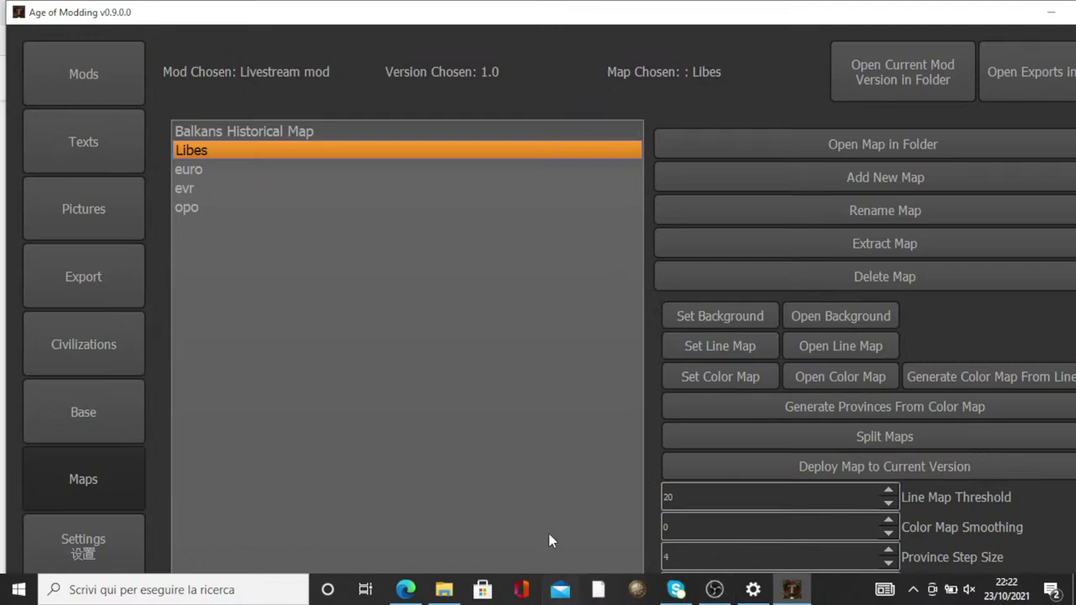
# Switch to File Explorer and open the Libes map's editor_data folder within the workspace's maps folder
pyautogui.click(446, 592)
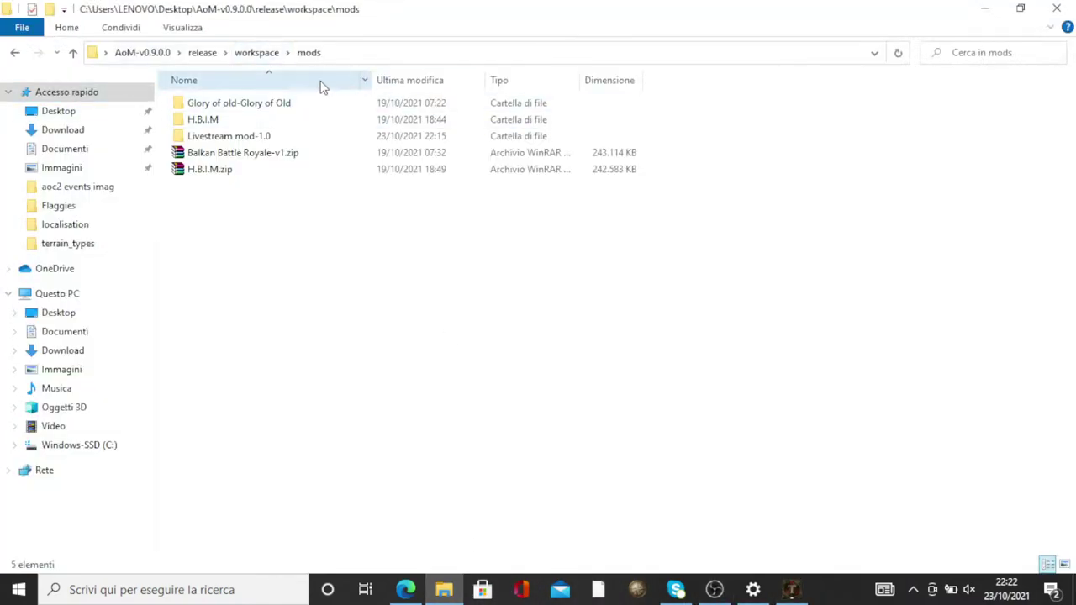
pyautogui.doubleClick(278, 138)
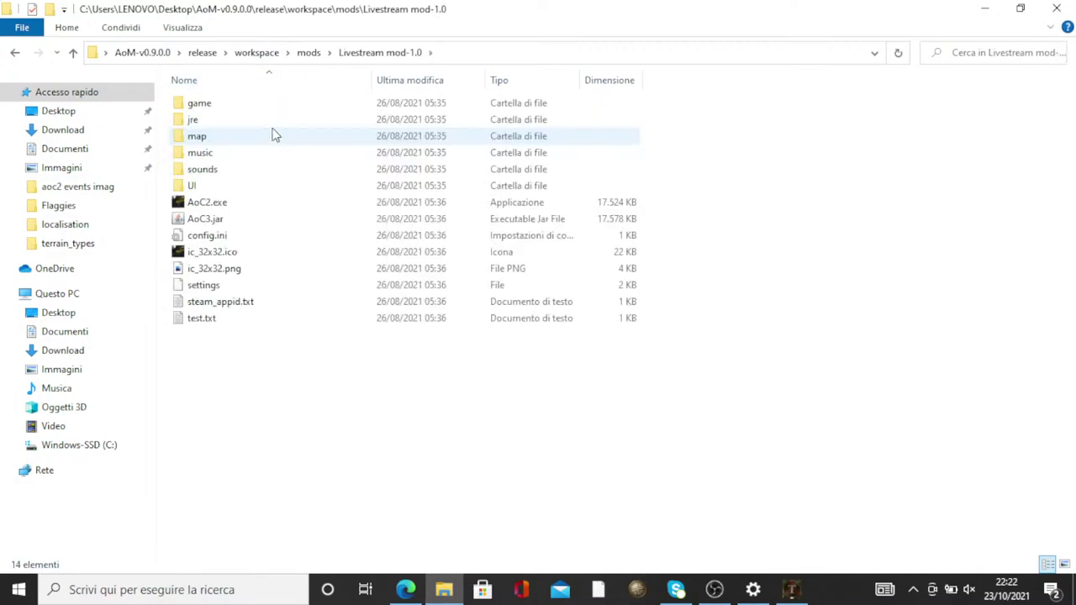
pyautogui.click(14, 52)
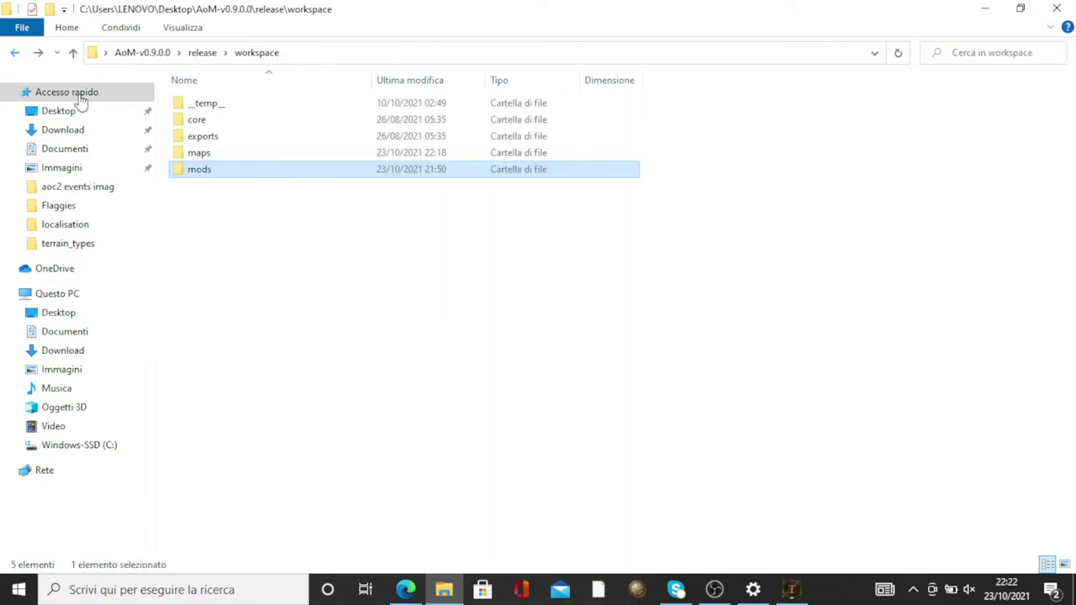
pyautogui.doubleClick(227, 159)
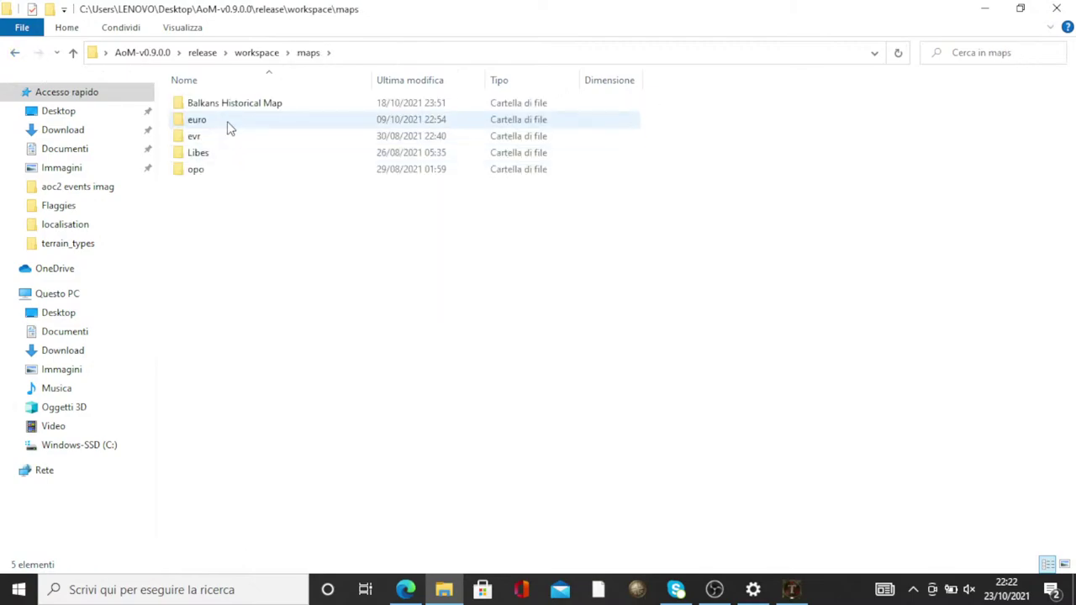
pyautogui.doubleClick(228, 164)
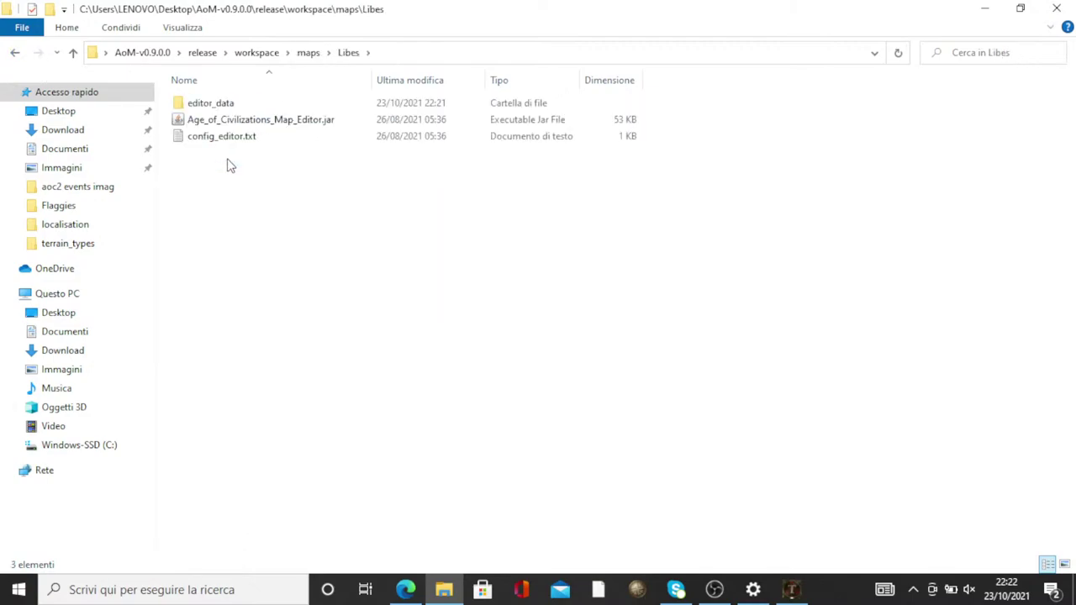
pyautogui.doubleClick(252, 103)
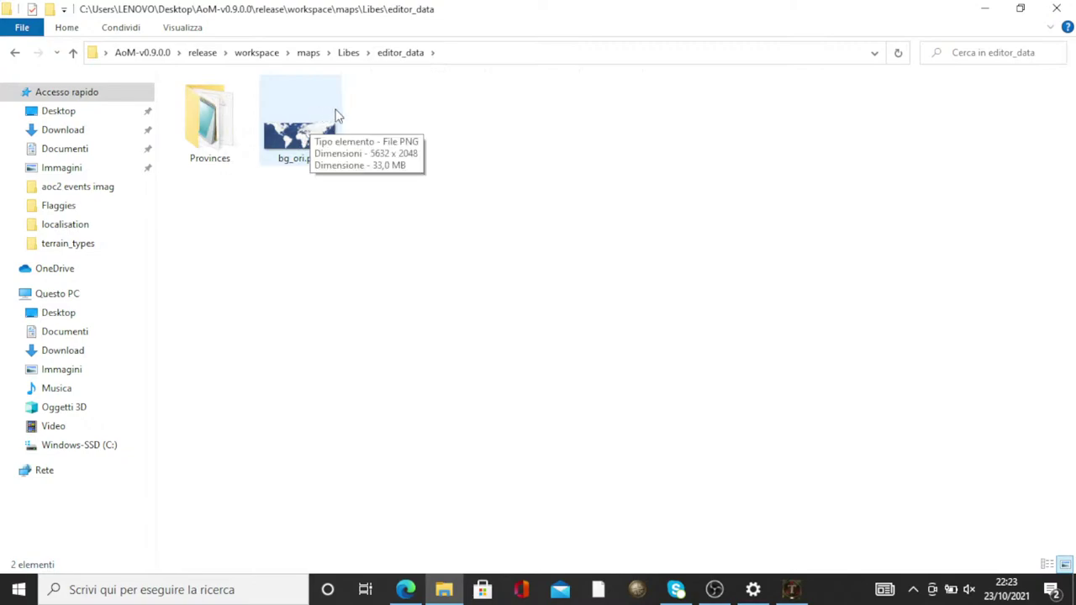
# Check mapAoC2_v2.txt in the Libes map's Provinces folder, close it and return to the Libes folder
pyautogui.doubleClick(210, 117)
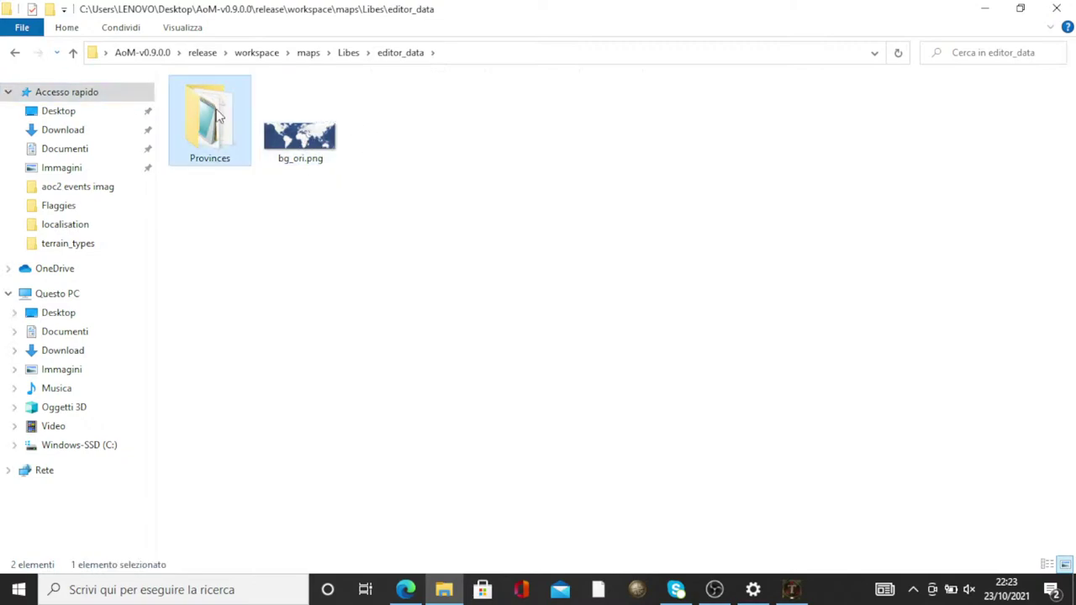
pyautogui.click(216, 108)
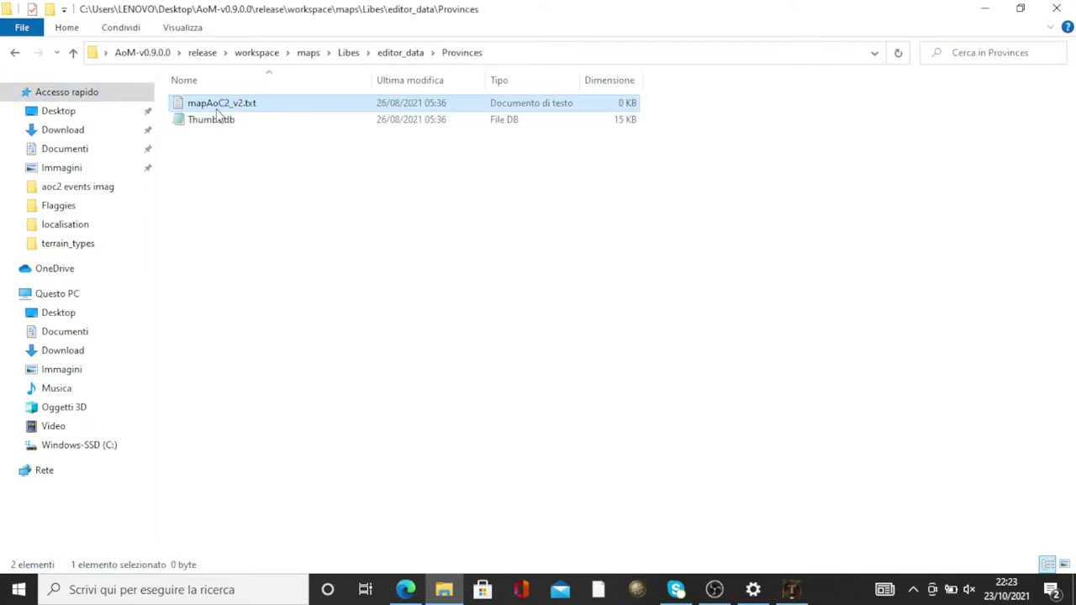
pyautogui.doubleClick(216, 109)
pyautogui.click(947, 202)
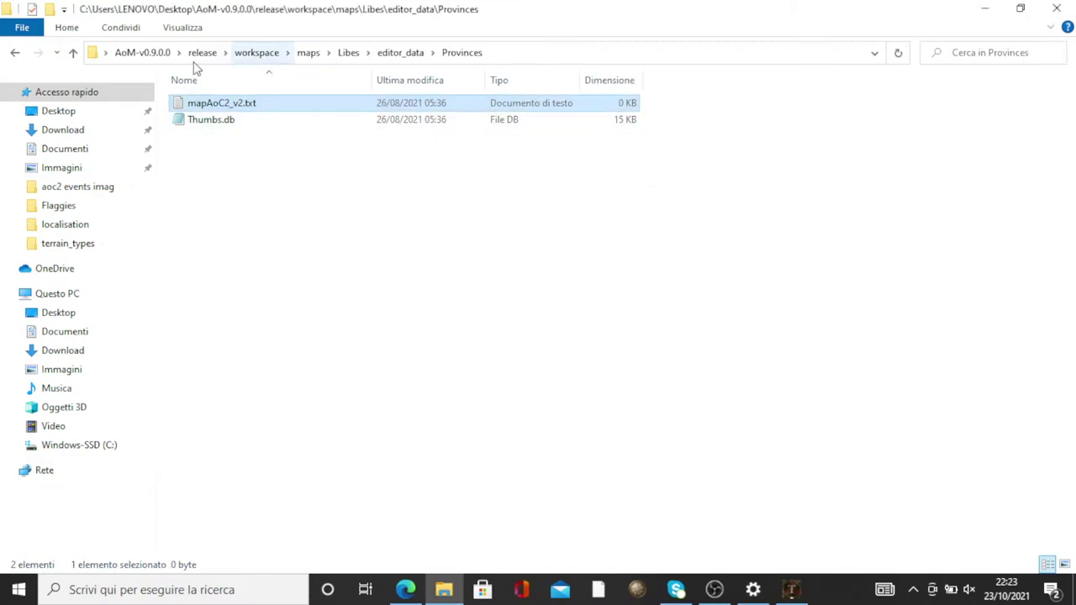
pyautogui.click(17, 60)
pyautogui.click(18, 60)
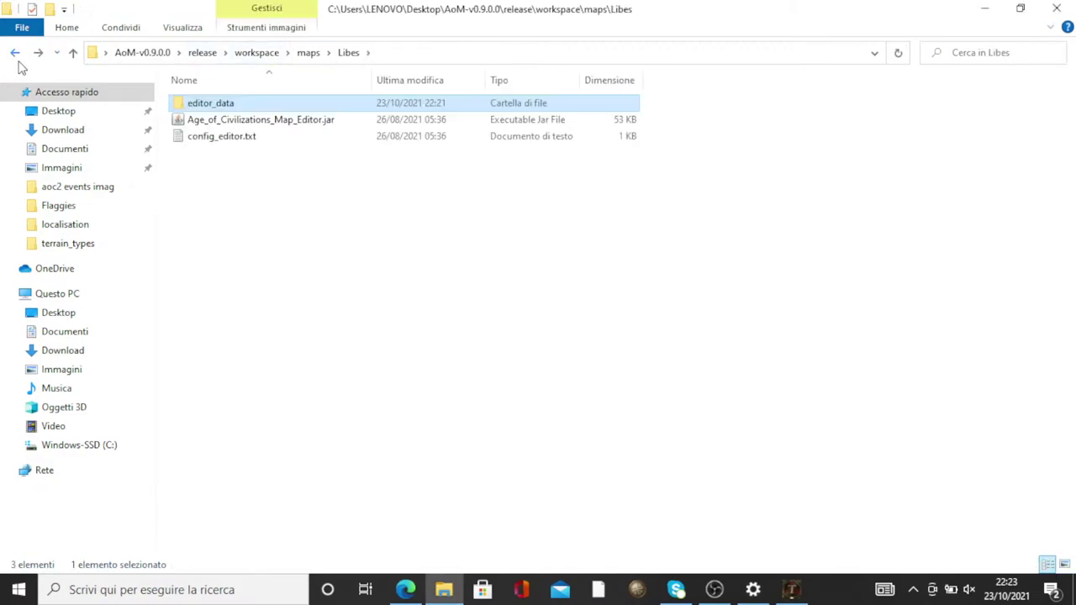
pyautogui.click(233, 125)
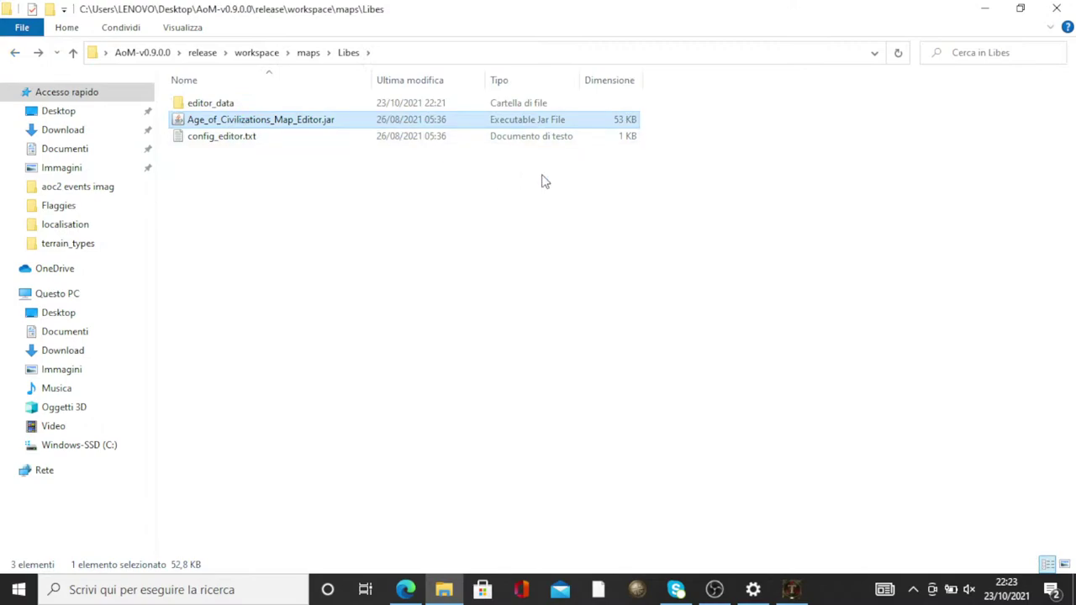
# Examine the Balkans Historical Map folder and how the background images in its editor_data folder are named, and return to the maps folder
pyautogui.click(15, 54)
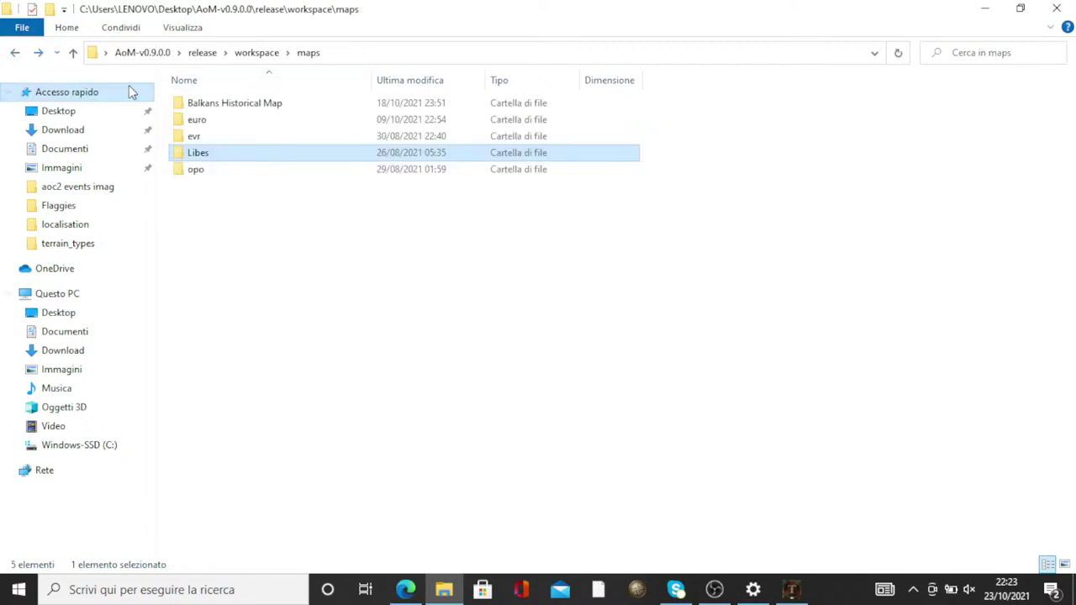
pyautogui.doubleClick(219, 107)
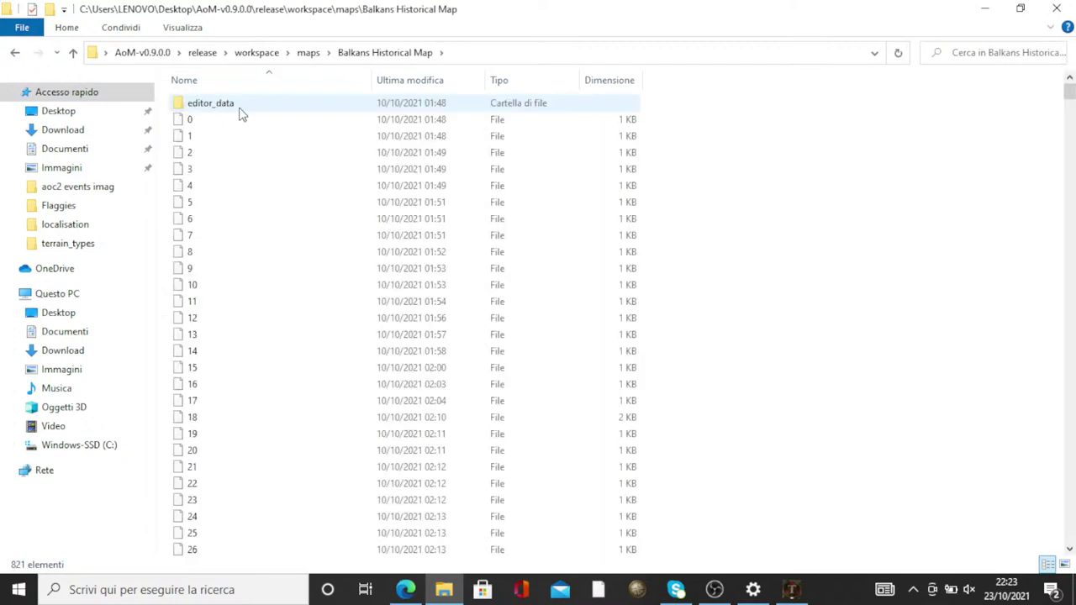
pyautogui.moveTo(1069, 91)
pyautogui.mouseDown()
pyautogui.moveTo(1071, 566)
pyautogui.moveTo(1070, 90)
pyautogui.mouseUp()
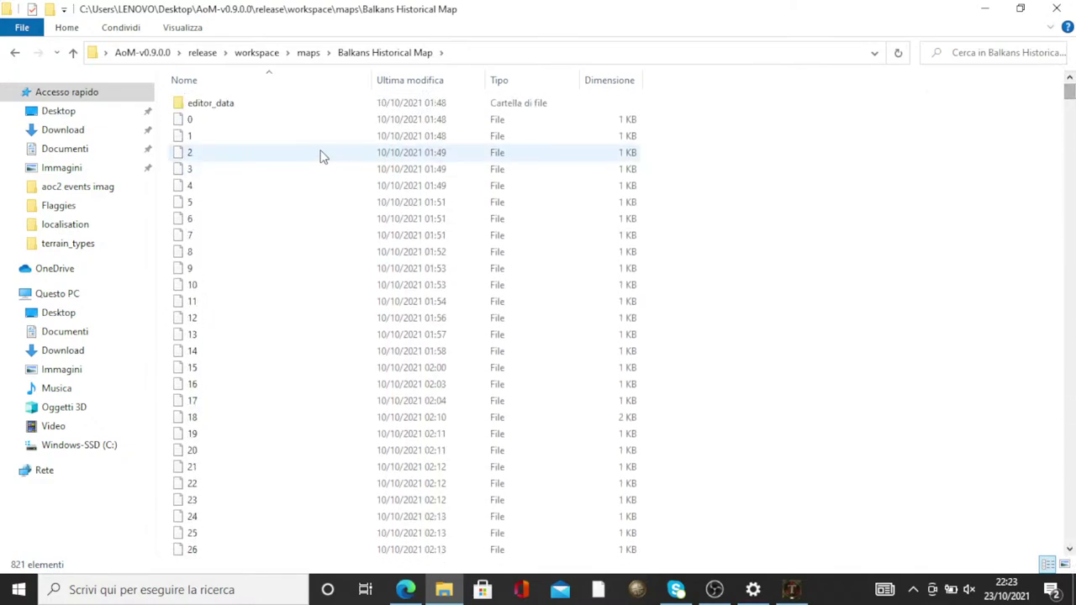
pyautogui.doubleClick(293, 104)
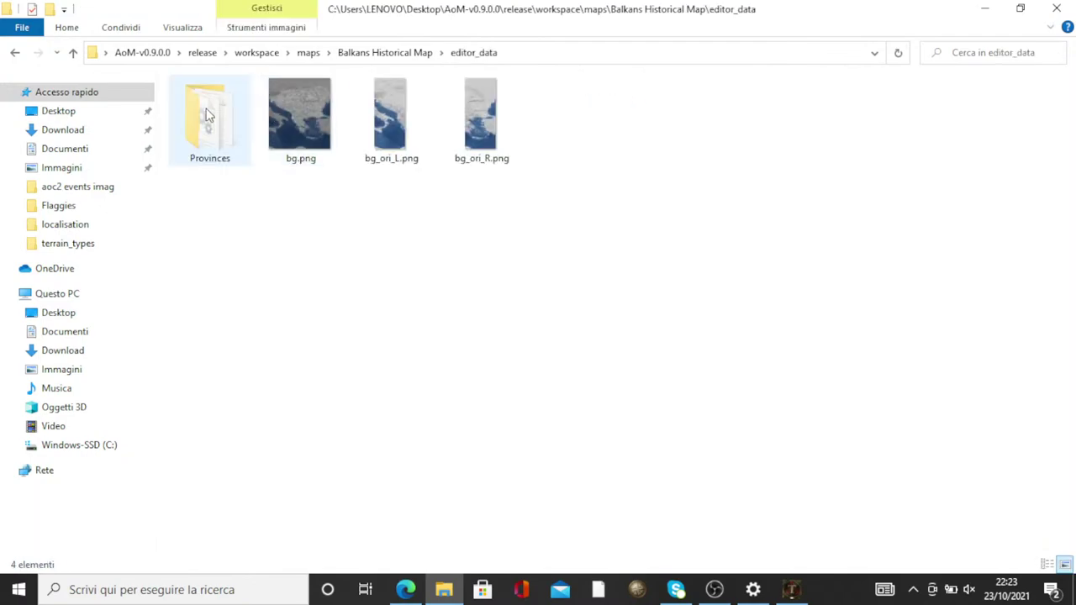
pyautogui.click(14, 53)
pyautogui.click(15, 54)
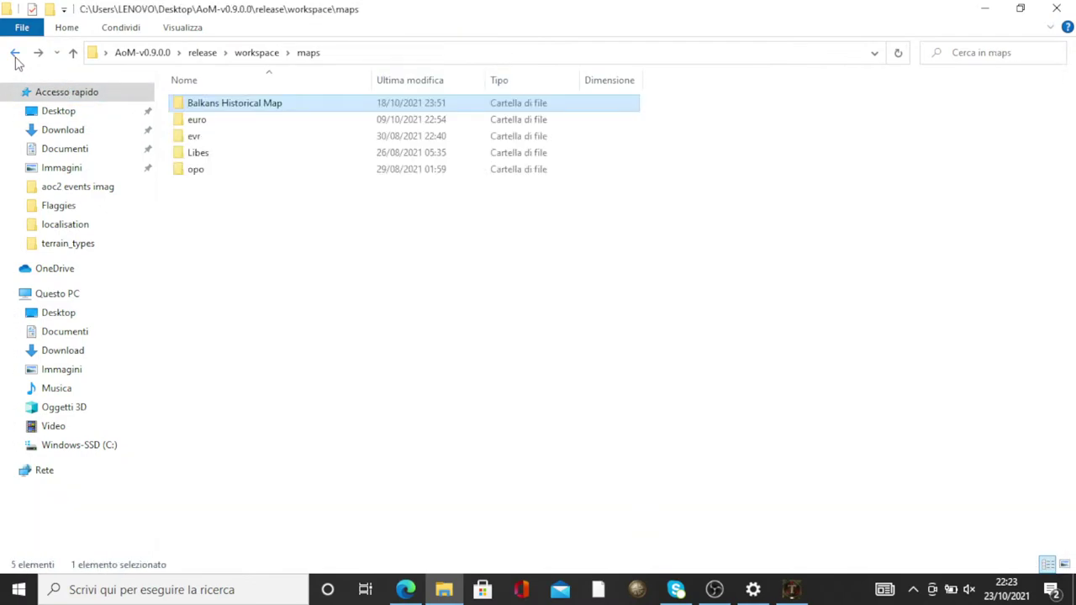
# Rename bg_ori.png in the Libes map's editor_data folder to bg
pyautogui.click(236, 155)
pyautogui.doubleClick(235, 154)
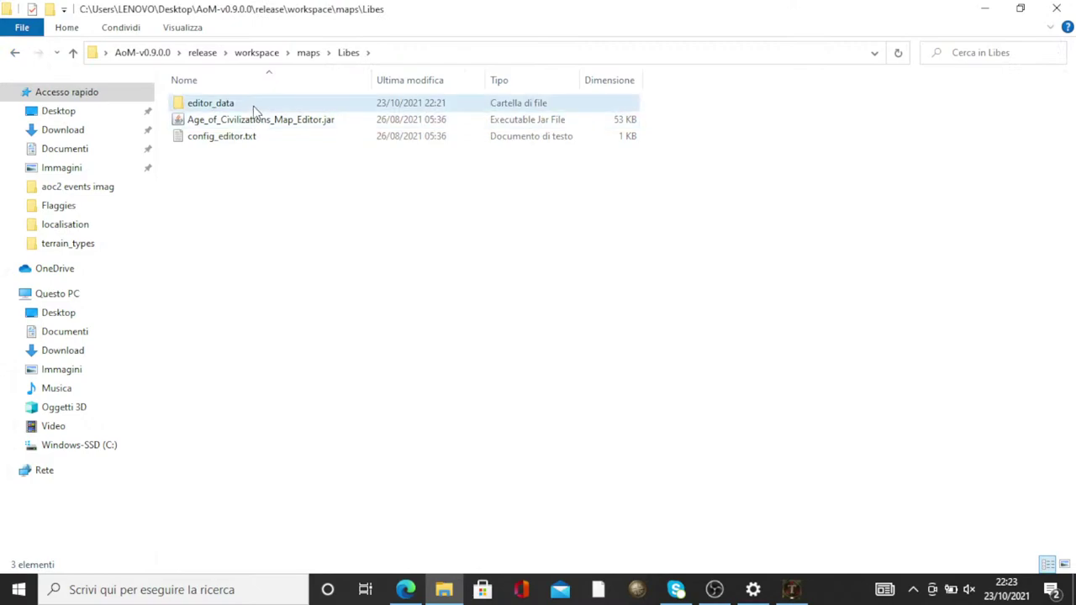
pyautogui.doubleClick(252, 104)
pyautogui.click(303, 158)
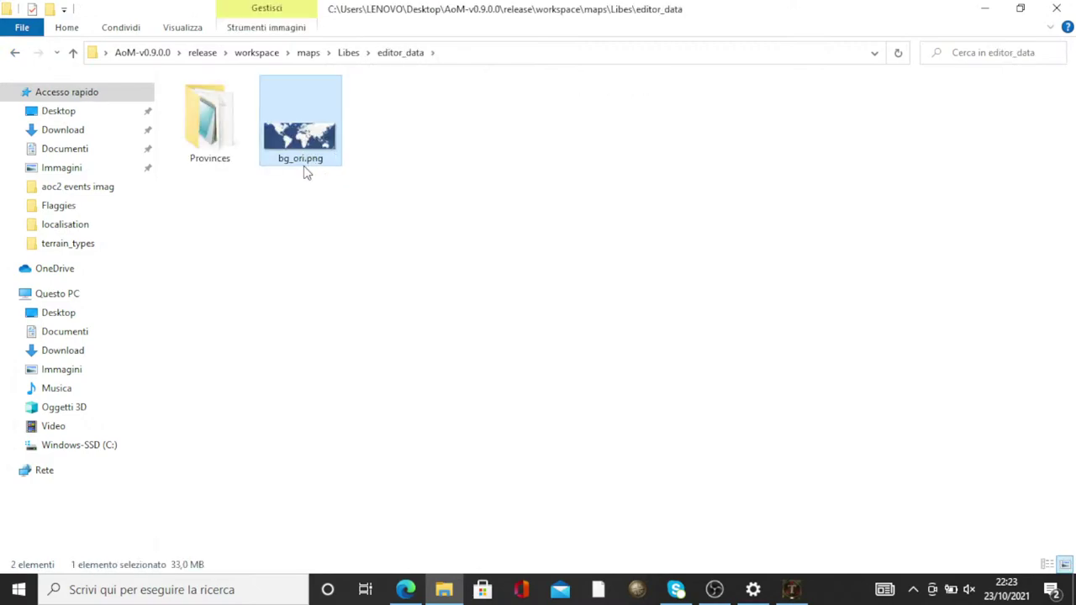
pyautogui.press('F2')
pyautogui.write('bg')
pyautogui.press('Return')
# Launch Age_of_Civilizations_Map_Editor.jar from the Libes folder and bring Europe into view on the map
pyautogui.click(15, 52)
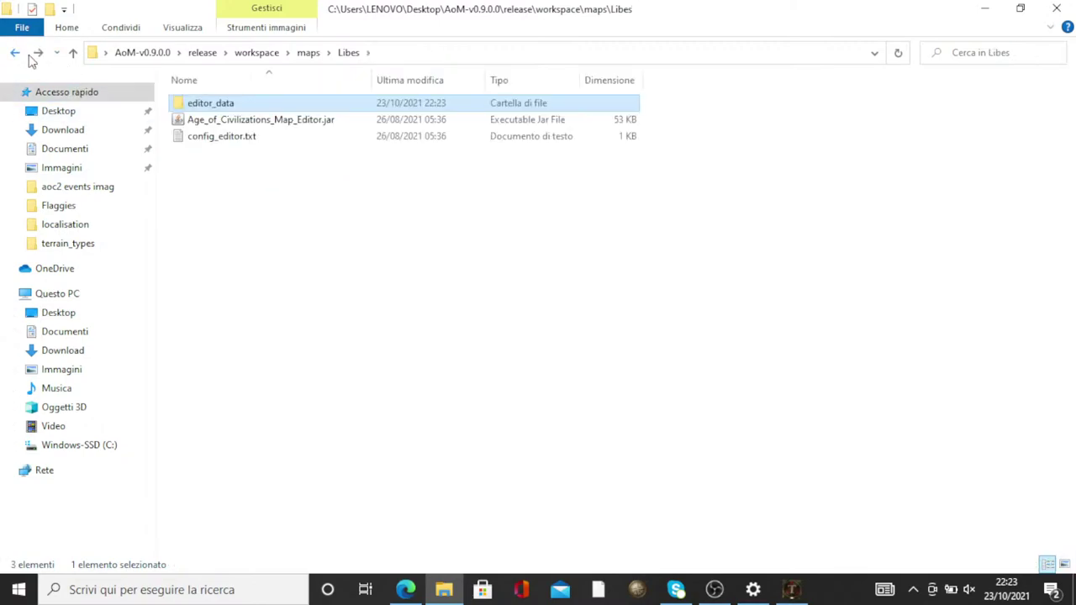
pyautogui.click(212, 120)
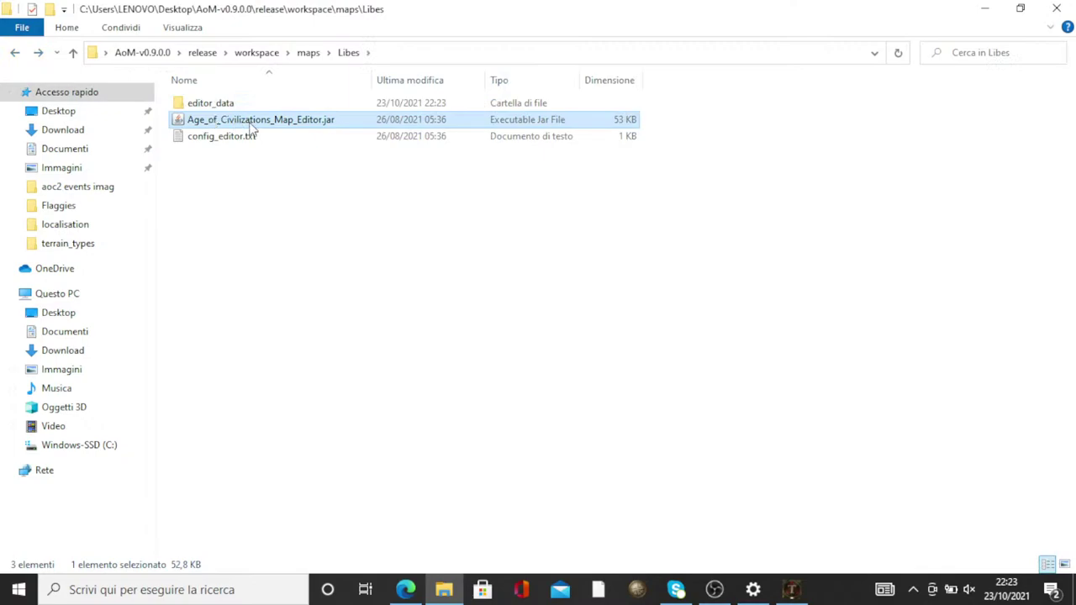
pyautogui.doubleClick(251, 126)
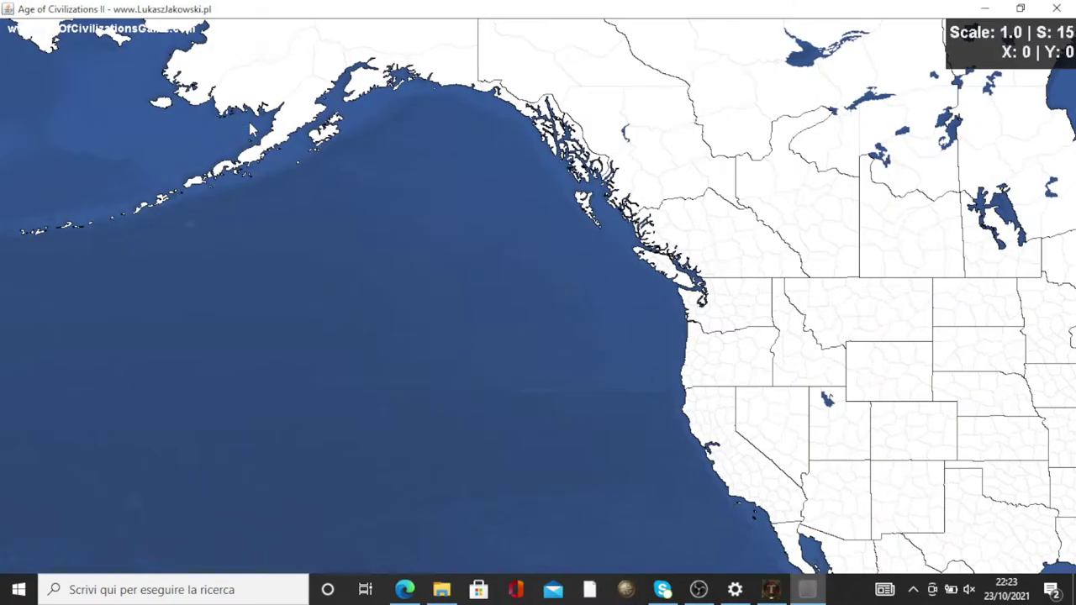
pyautogui.press('Right')
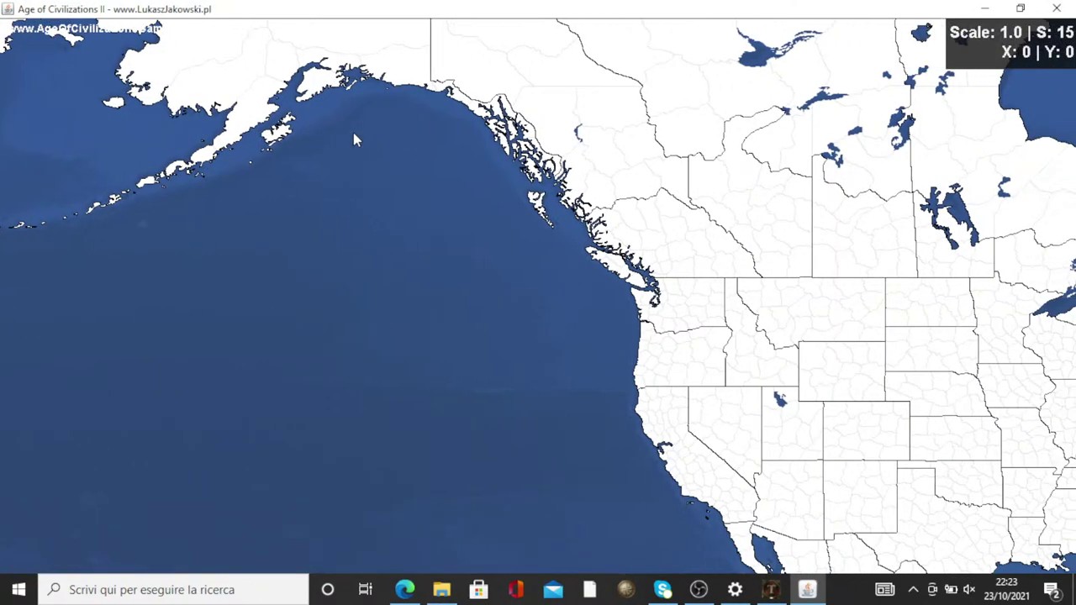
pyautogui.press('Right')
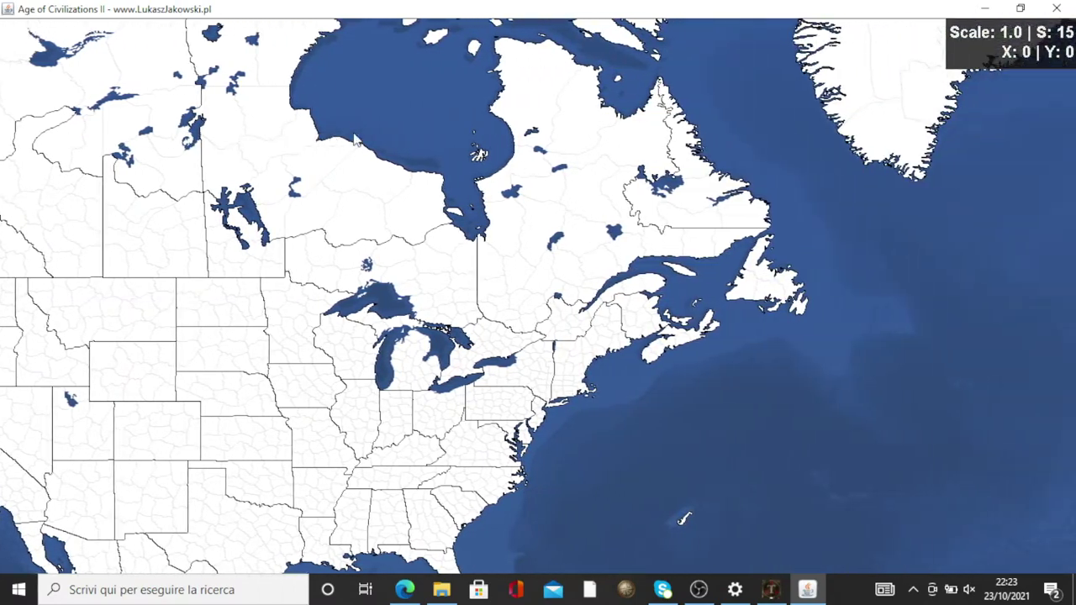
pyautogui.press('Right')
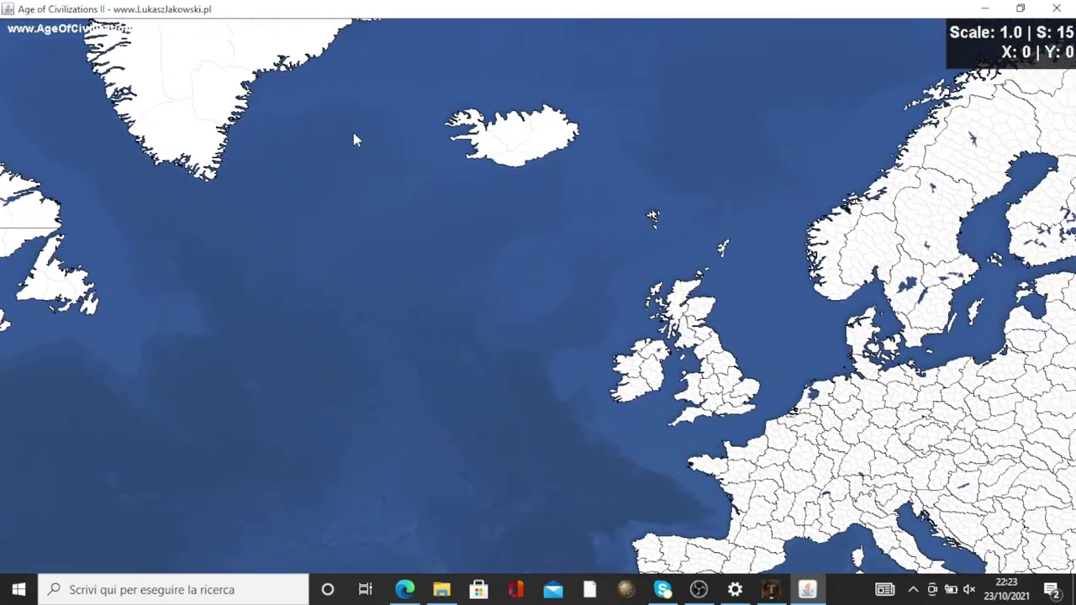
pyautogui.press('Down')
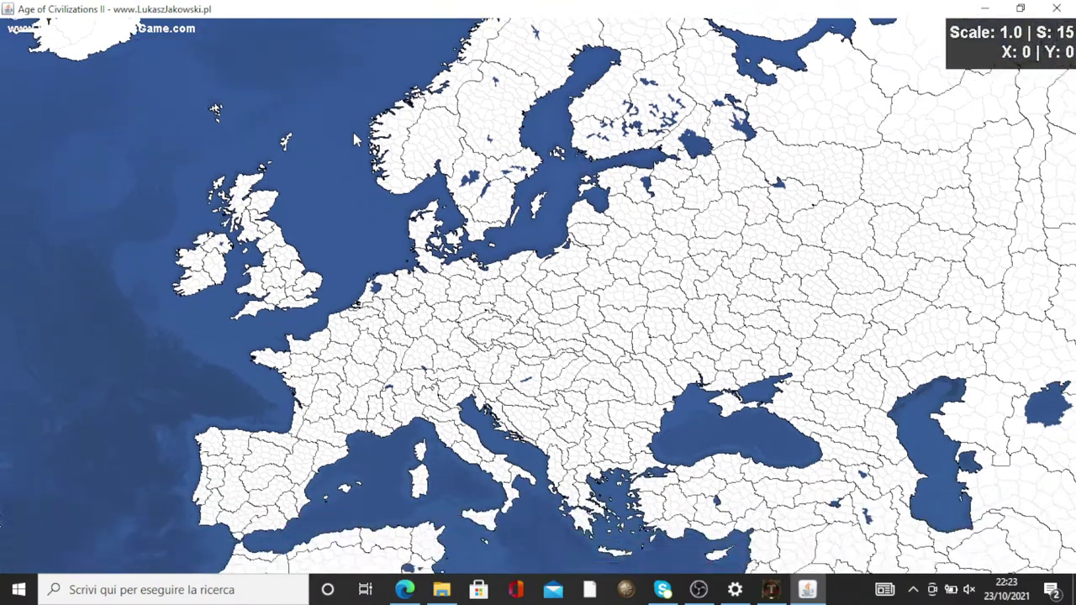
# Outline northeastern Italy as one province, tracing its borders from the Alps to the northern Adriatic coast, and complete the shape
pyautogui.scroll(4, 594, 223)
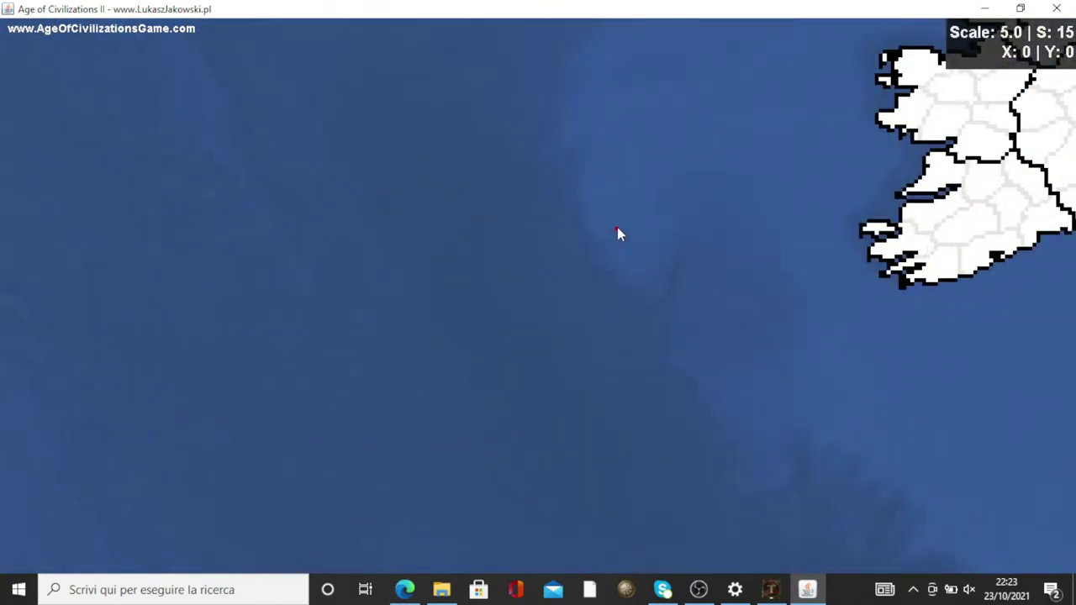
pyautogui.press('Right')
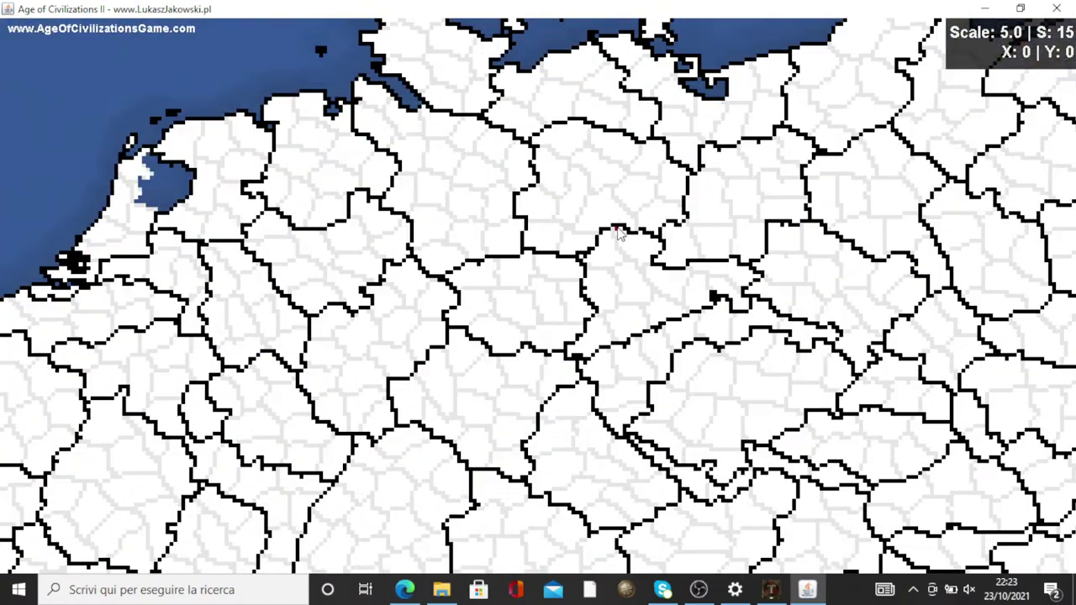
pyautogui.press('Down')
pyautogui.scroll(7, 617, 229)
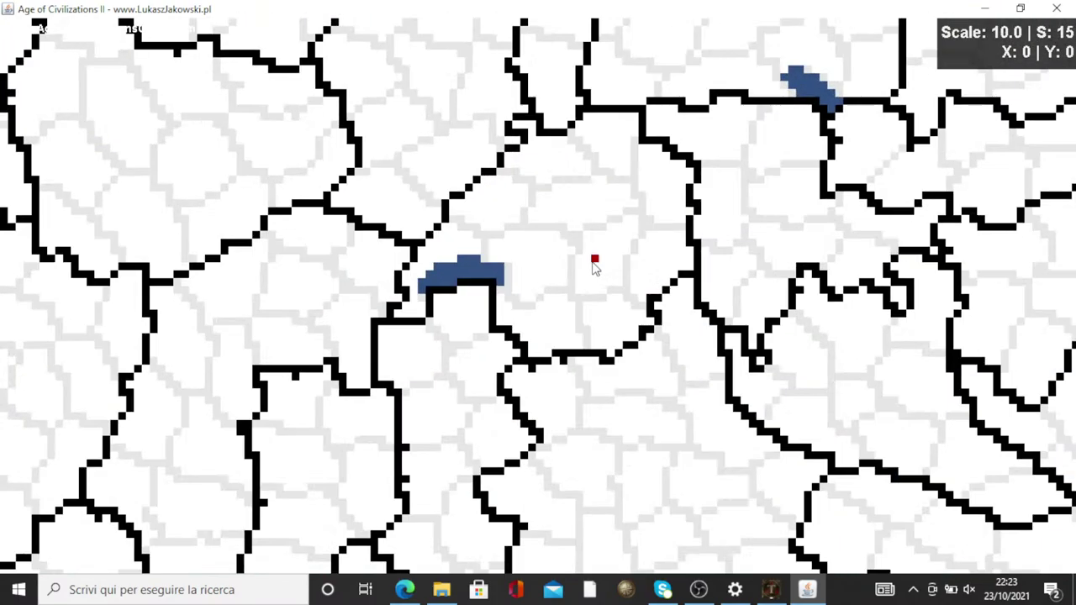
pyautogui.press('Down')
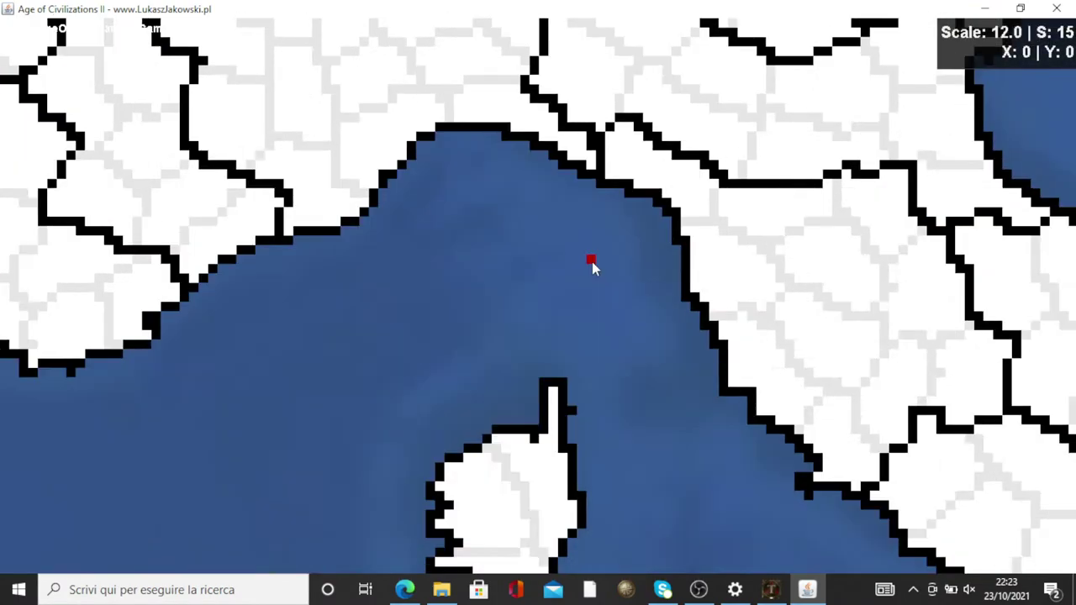
pyautogui.press('Up')
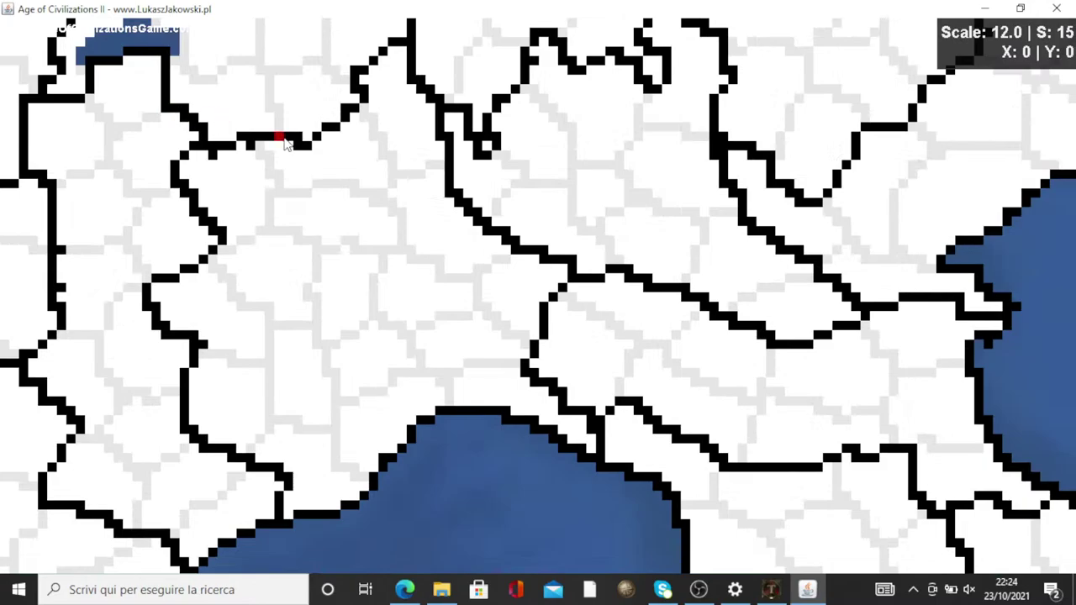
pyautogui.scroll(-10, 560, 144)
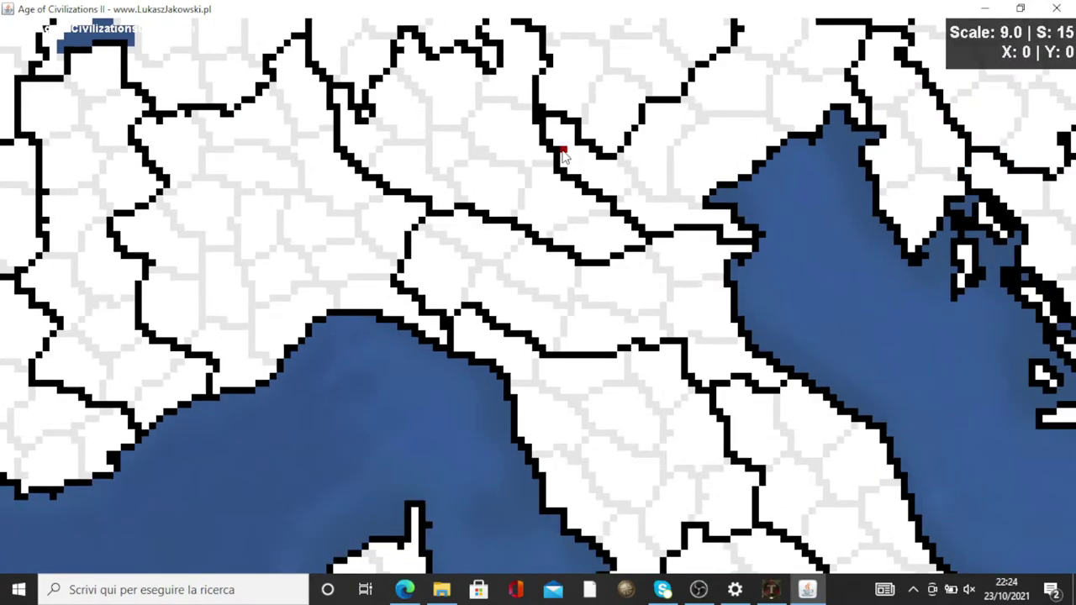
pyautogui.scroll(6, 545, 304)
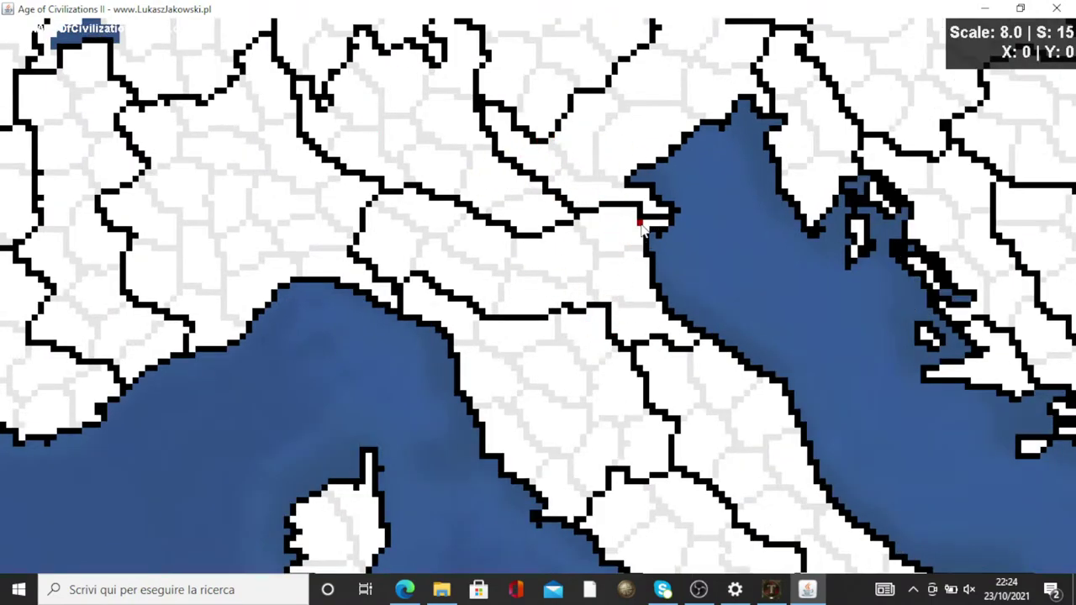
pyautogui.press('Up')
pyautogui.press('Left')
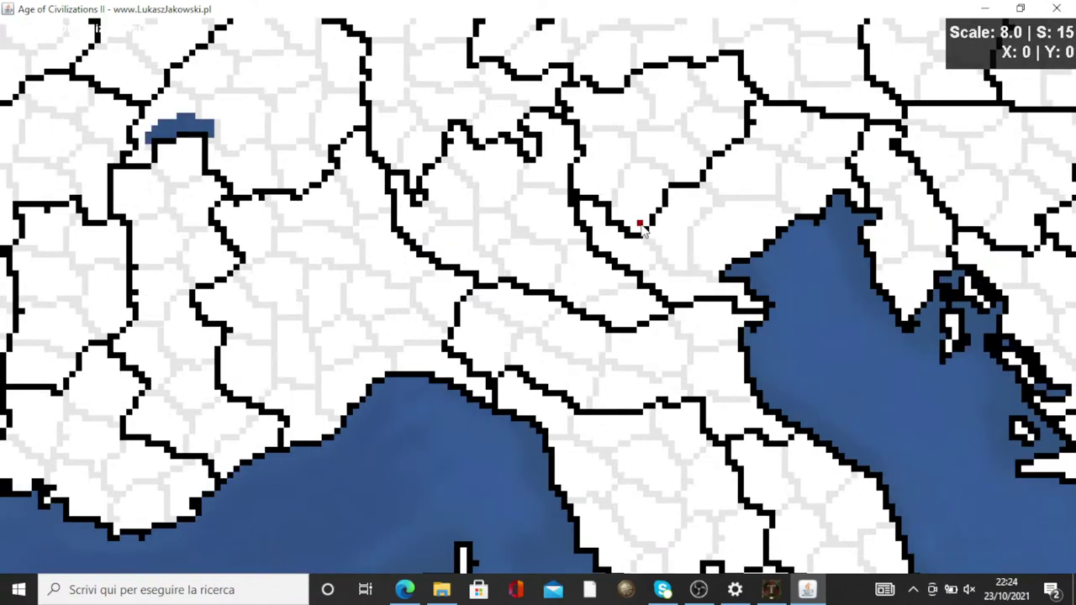
pyautogui.scroll(2, 612, 270)
pyautogui.scroll(1, 463, 248)
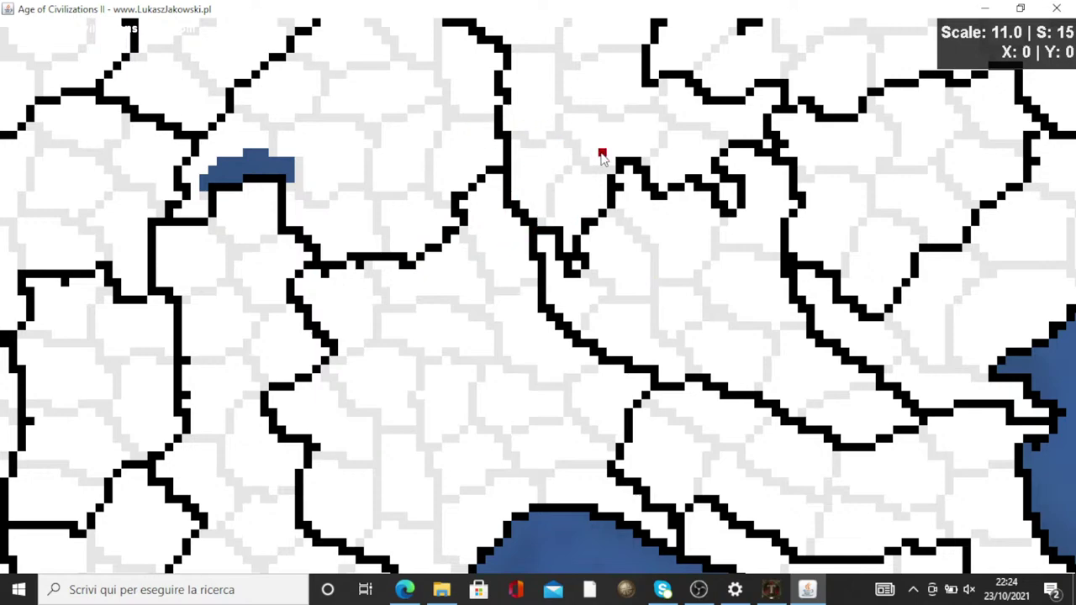
pyautogui.press('Down')
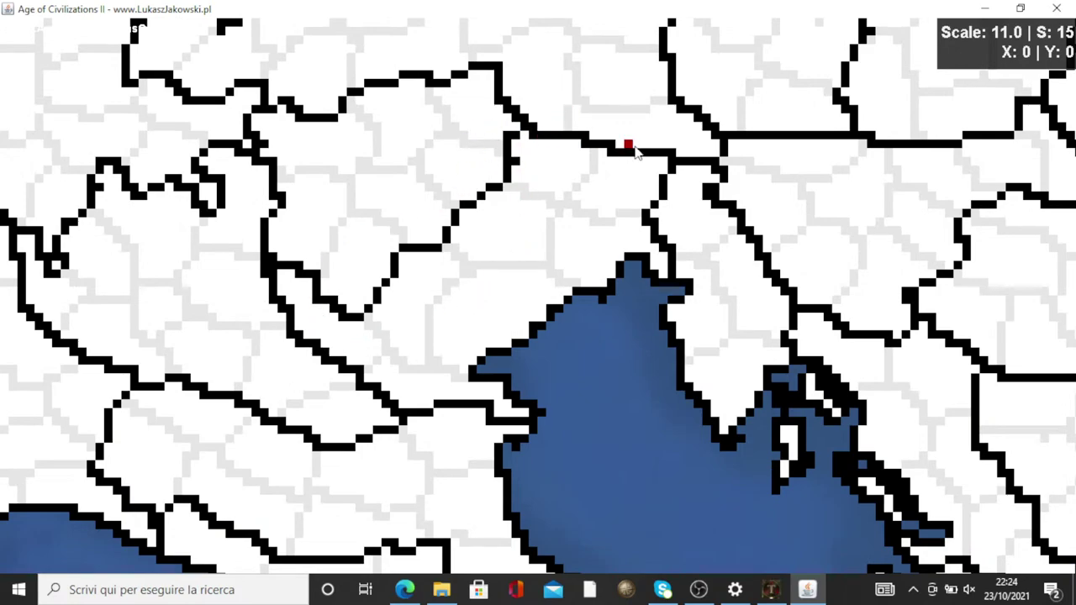
pyautogui.moveTo(639, 152)
pyautogui.mouseDown()
pyautogui.moveTo(597, 111)
pyautogui.moveTo(519, 120)
pyautogui.moveTo(499, 138)
pyautogui.moveTo(492, 186)
pyautogui.moveTo(474, 207)
pyautogui.moveTo(433, 242)
pyautogui.moveTo(408, 245)
pyautogui.moveTo(345, 301)
pyautogui.moveTo(273, 263)
pyautogui.moveTo(294, 336)
pyautogui.moveTo(403, 411)
pyautogui.moveTo(493, 411)
pyautogui.moveTo(493, 432)
pyautogui.moveTo(542, 417)
pyautogui.moveTo(501, 383)
pyautogui.moveTo(468, 378)
pyautogui.moveTo(473, 365)
pyautogui.moveTo(481, 372)
pyautogui.mouseUp()
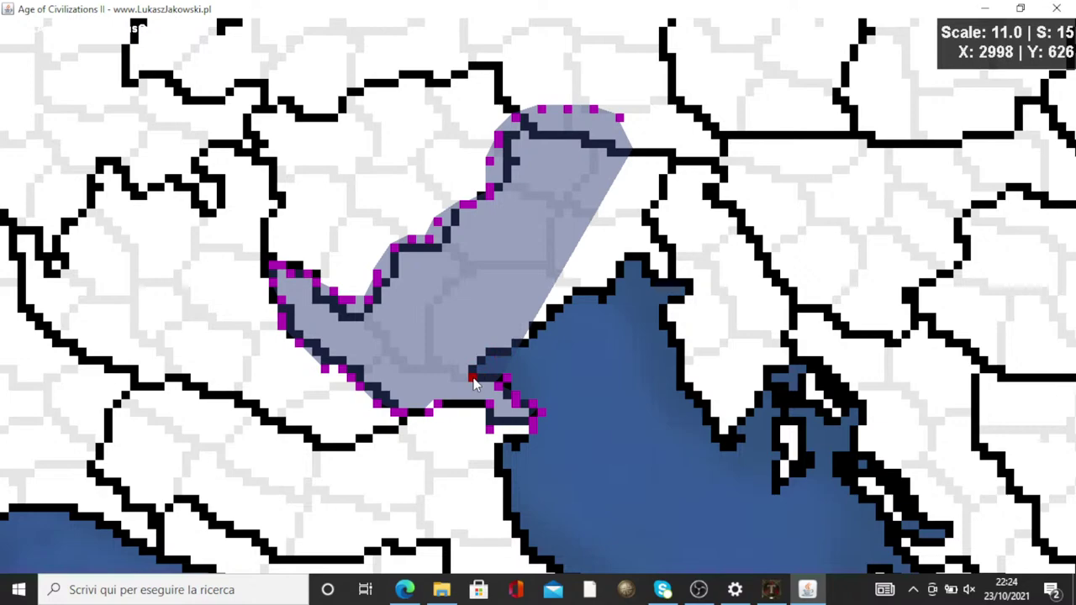
pyautogui.moveTo(473, 379)
pyautogui.mouseDown()
pyautogui.moveTo(631, 269)
pyautogui.moveTo(678, 285)
pyautogui.moveTo(651, 212)
pyautogui.moveTo(674, 151)
pyautogui.moveTo(621, 142)
pyautogui.moveTo(619, 126)
pyautogui.mouseUp()
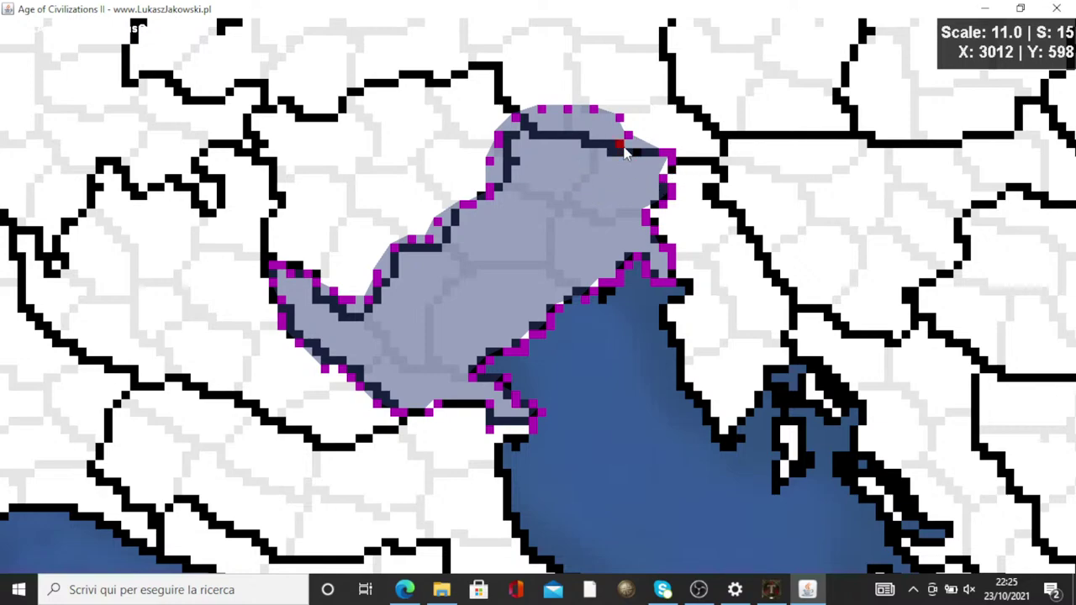
pyautogui.click(623, 152)
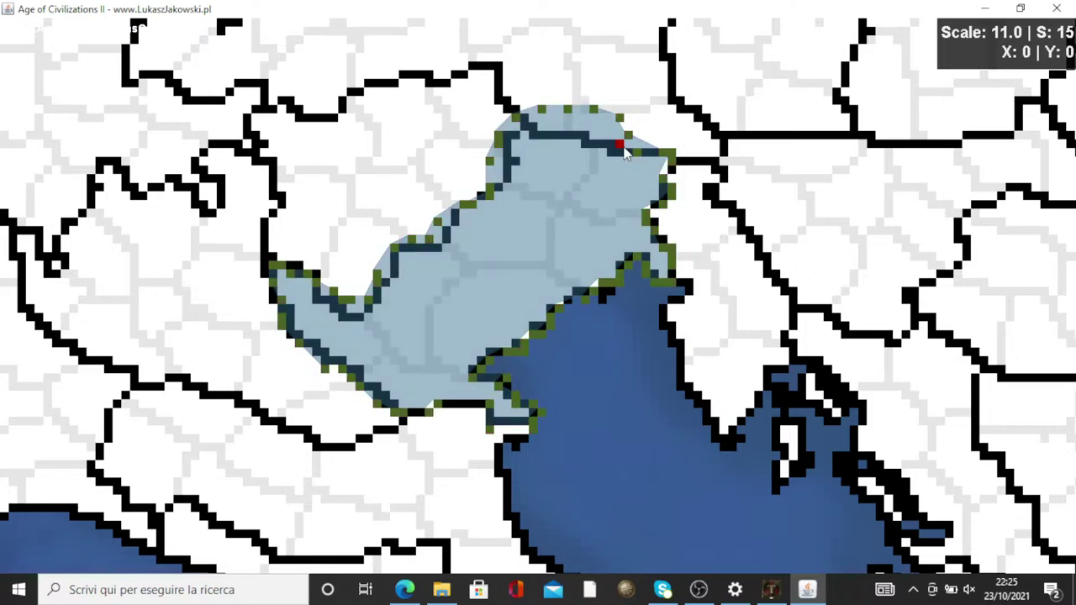
# Check the Libes folder for the province data file 0 and return to the map editor
pyautogui.scroll(-7, 624, 152)
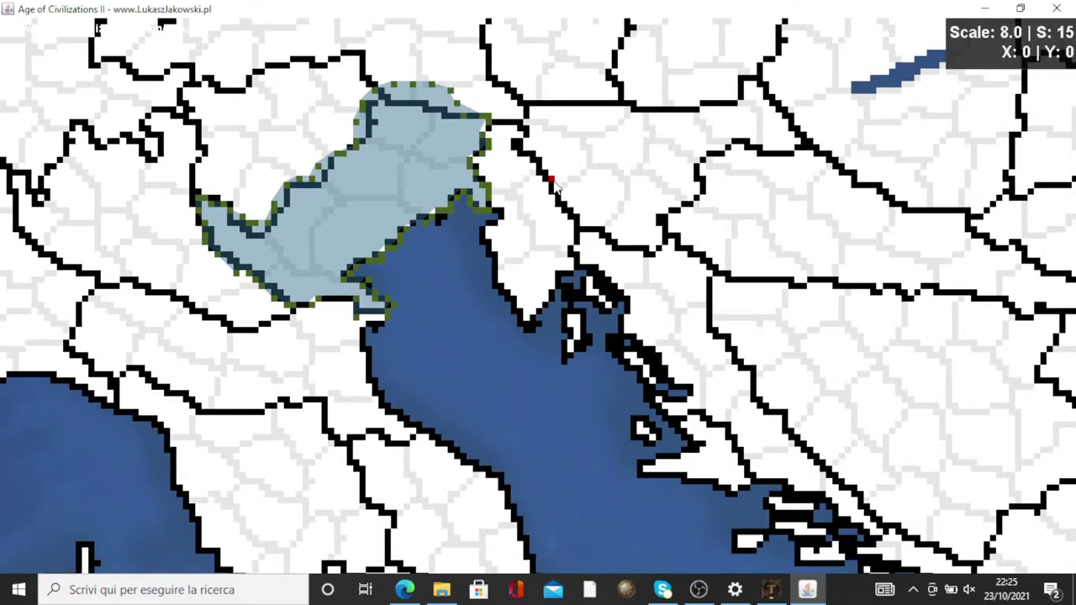
pyautogui.press('Up')
pyautogui.press('Left')
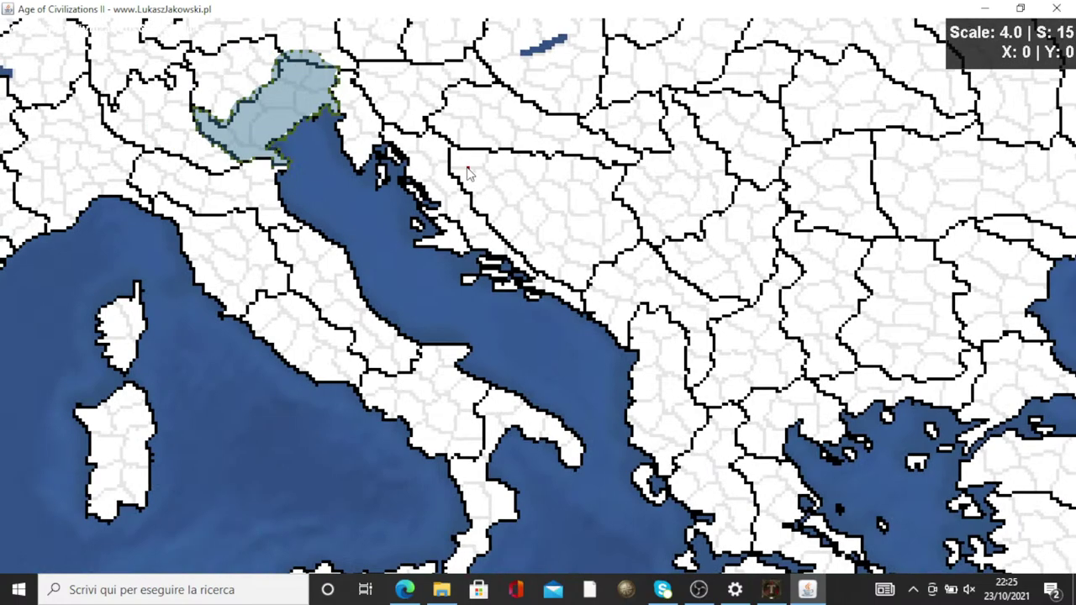
pyautogui.press('Left')
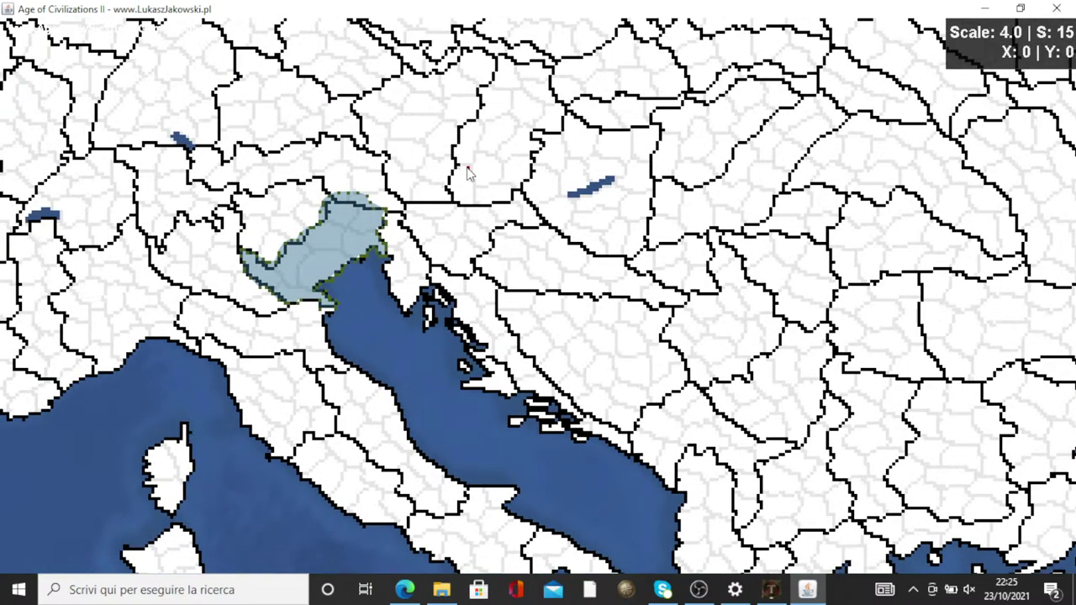
pyautogui.click(986, 11)
pyautogui.click(379, 241)
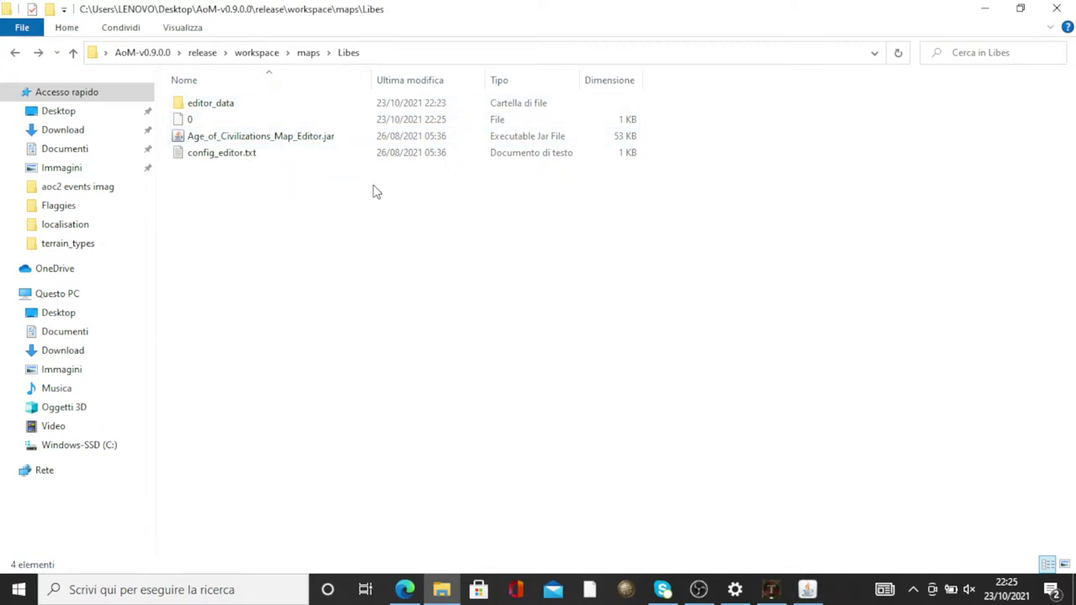
pyautogui.click(807, 589)
# Outline the northern half of the Alpine region northwest of the first province as a separate province
pyautogui.scroll(2, 399, 362)
pyautogui.scroll(1, 399, 361)
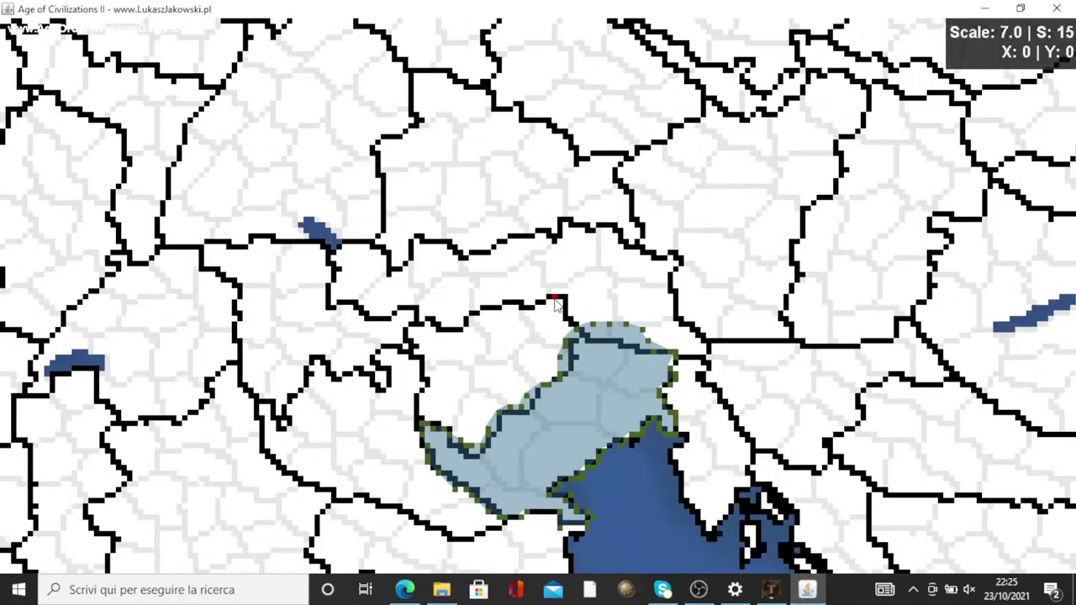
pyautogui.press('Right')
pyautogui.press('Down')
pyautogui.scroll(3, 176, 269)
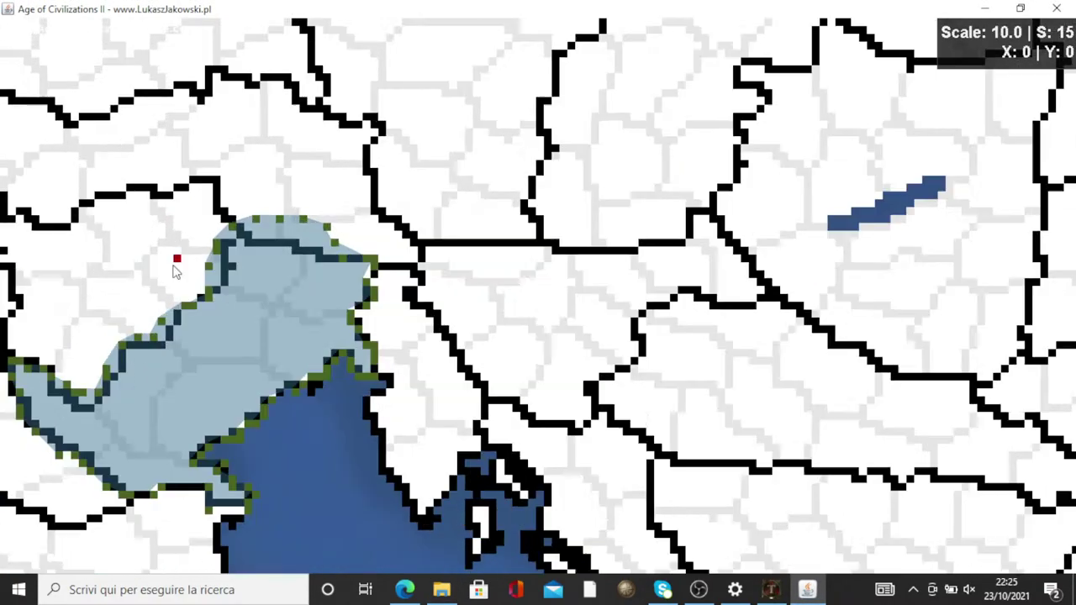
pyautogui.scroll(2, 176, 269)
pyautogui.press('Left')
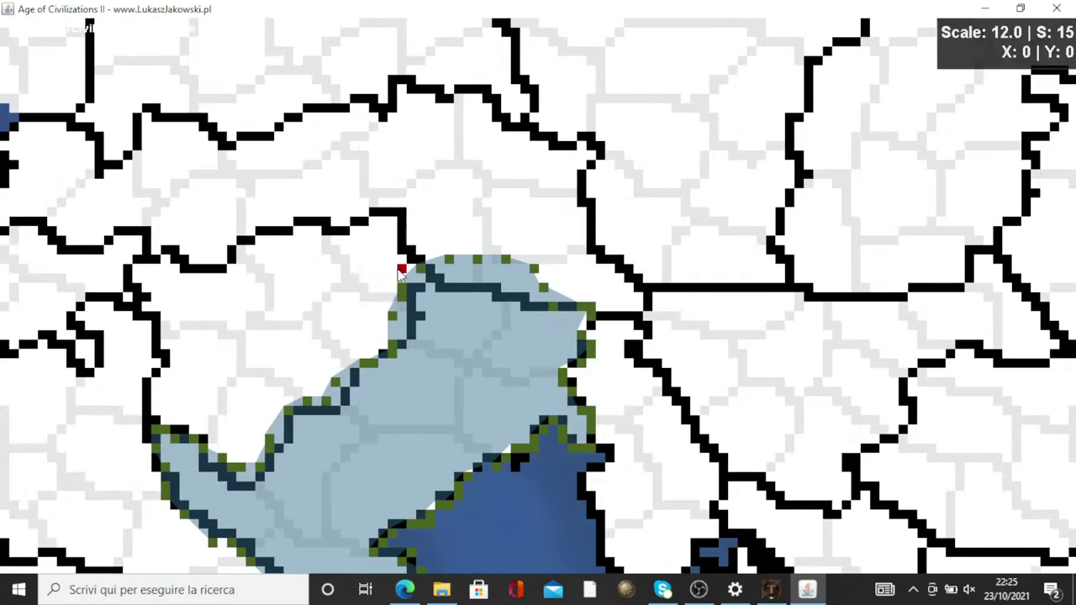
pyautogui.moveTo(401, 269)
pyautogui.mouseDown()
pyautogui.moveTo(416, 260)
pyautogui.moveTo(412, 233)
pyautogui.moveTo(353, 217)
pyautogui.moveTo(207, 256)
pyautogui.moveTo(159, 252)
pyautogui.moveTo(122, 283)
pyautogui.moveTo(236, 346)
pyautogui.moveTo(276, 343)
pyautogui.moveTo(315, 314)
pyautogui.moveTo(379, 329)
pyautogui.moveTo(403, 303)
pyautogui.mouseUp()
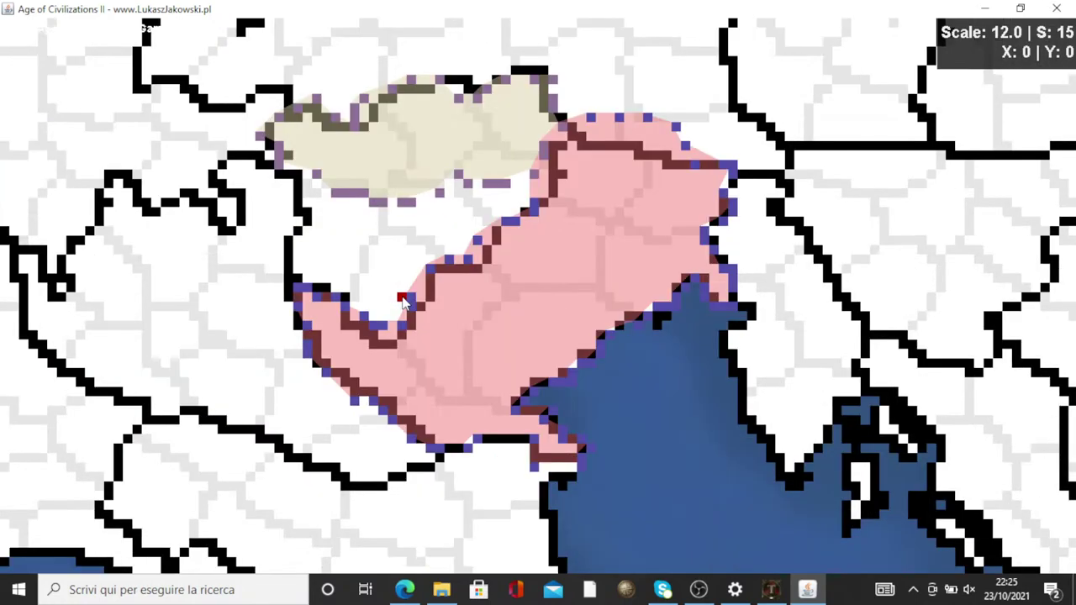
# Outline the southern half of that Alpine region as a province, following the edges of the two existing provinces
pyautogui.moveTo(286, 168)
pyautogui.mouseDown()
pyautogui.moveTo(296, 225)
pyautogui.moveTo(286, 252)
pyautogui.moveTo(306, 286)
pyautogui.mouseUp()
pyautogui.click(306, 290)
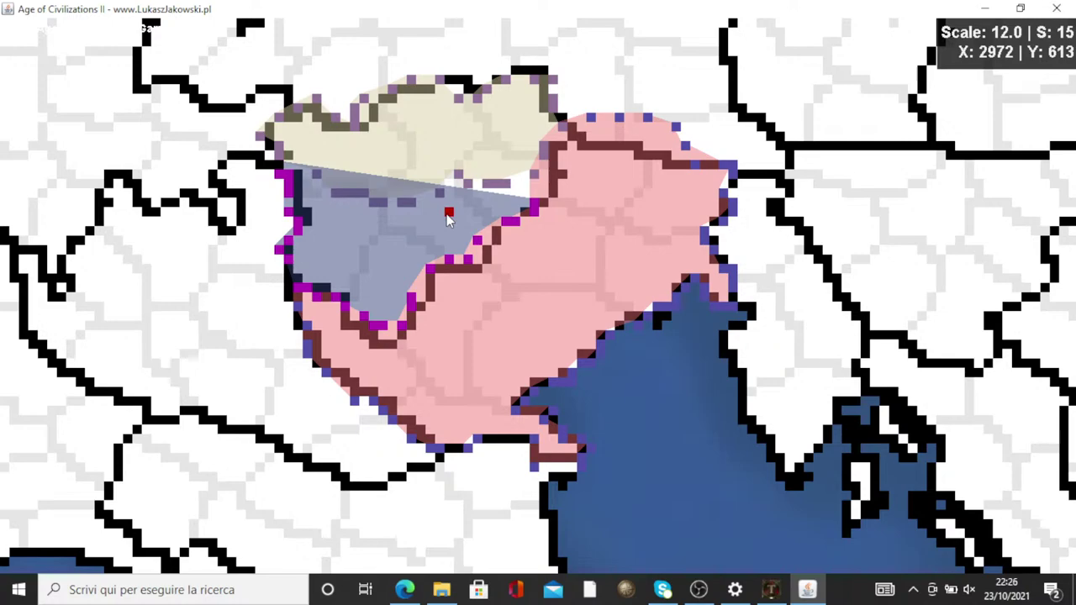
pyautogui.click(537, 173)
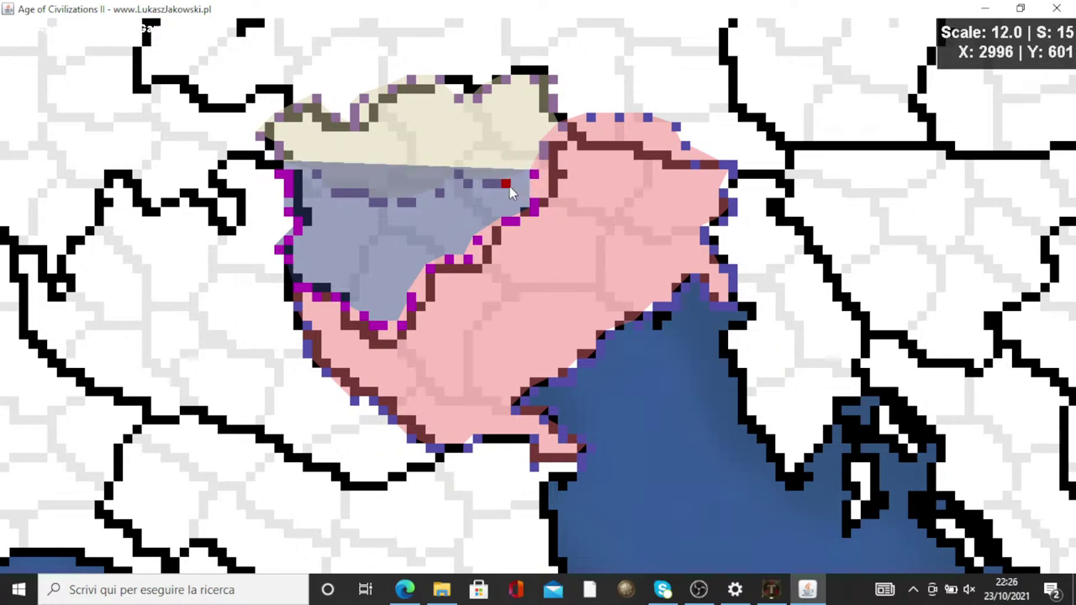
pyautogui.hotkey('ctrl', 'z')
pyautogui.hotkey('ctrl', 'z')
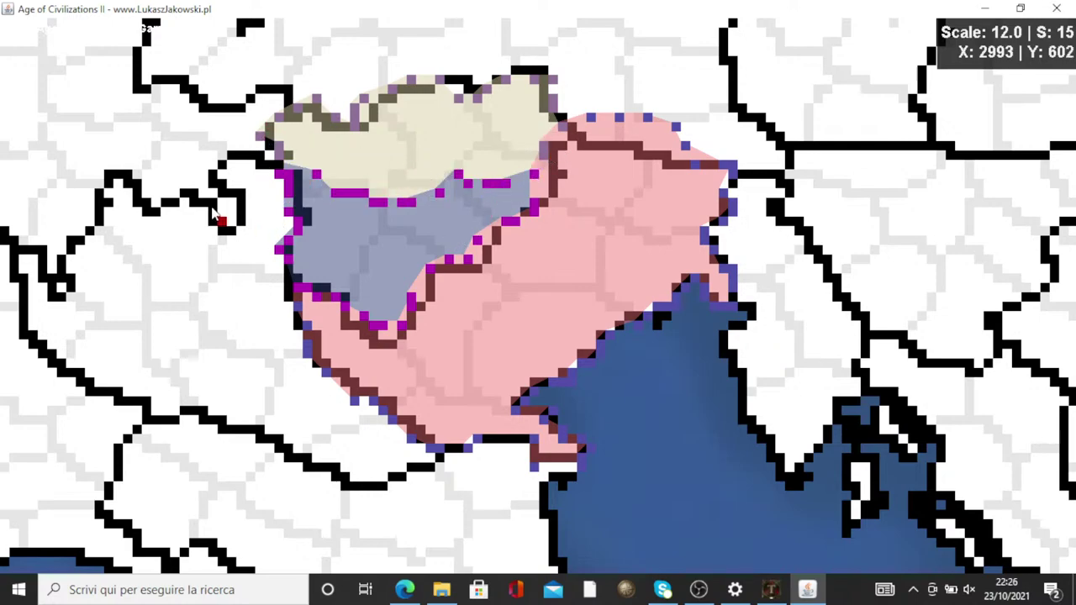
pyautogui.click(337, 262)
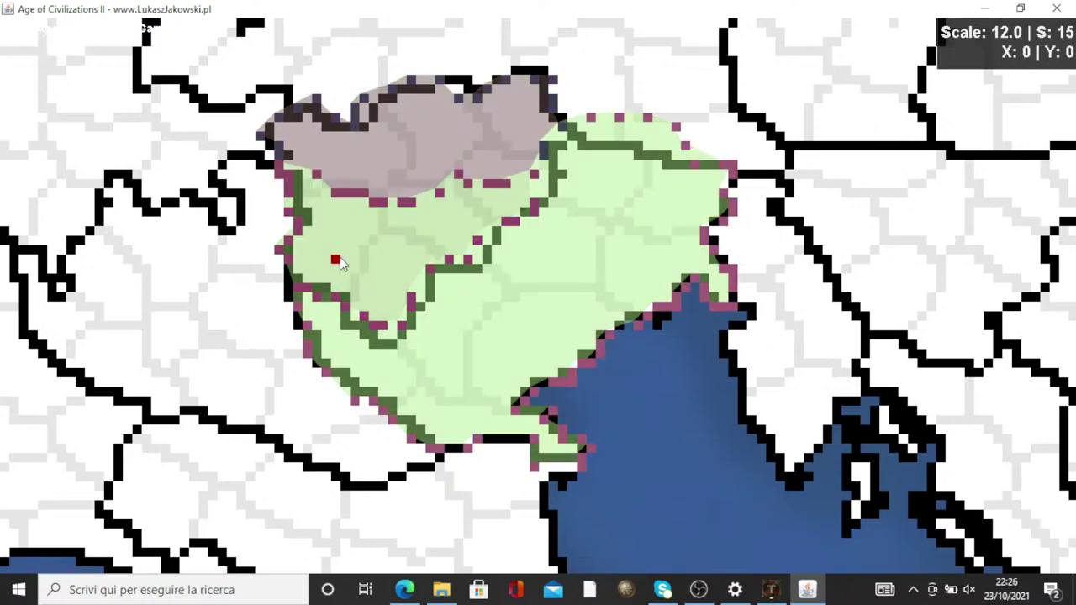
# Outline the northern half of Lombardy as a province, up to the western edge of the Alpine provinces
pyautogui.press('Left')
pyautogui.press('Down')
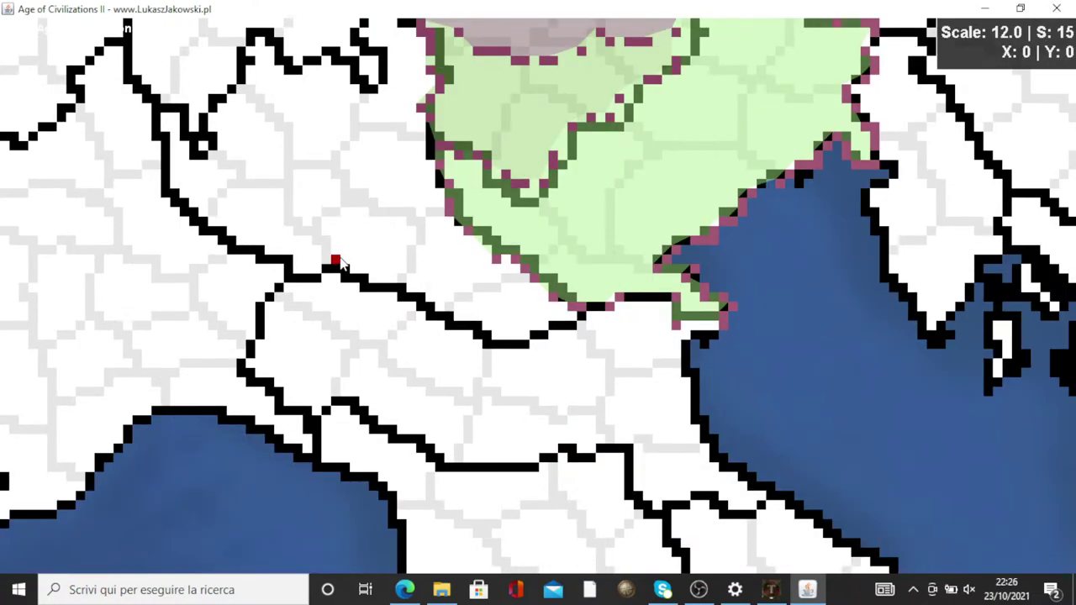
pyautogui.press('Up')
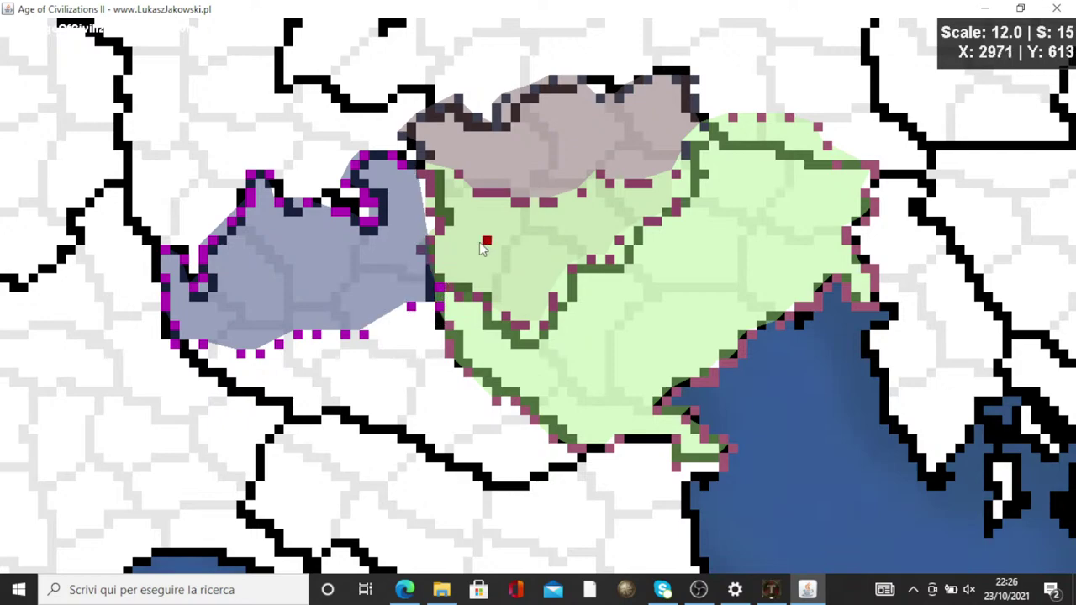
pyautogui.click(433, 264)
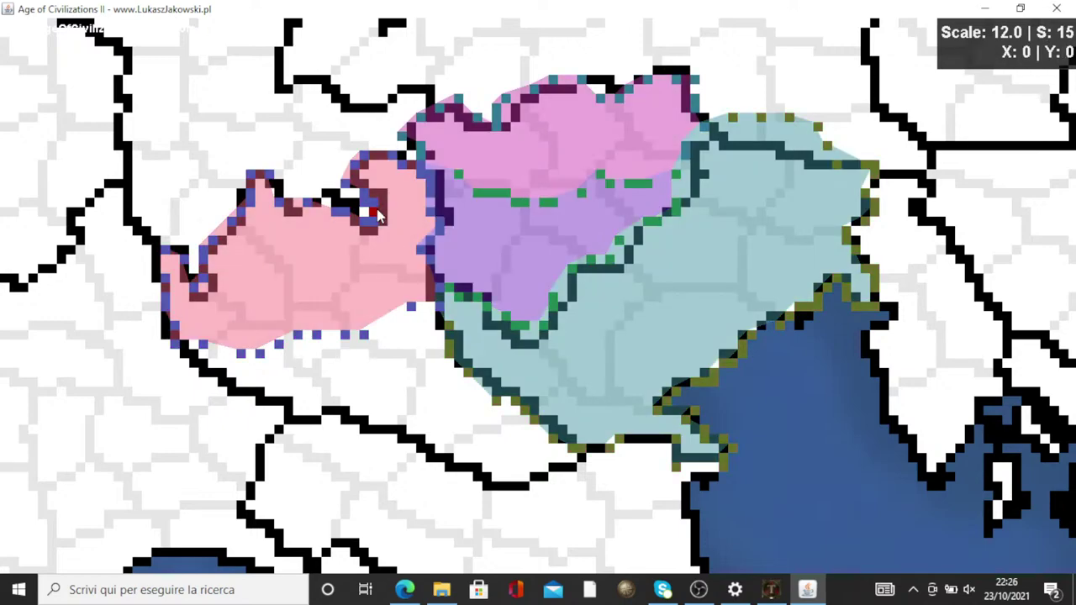
# Outline the southern half of Lombardy as a province, between the northern Lombardy province and the border line to its south
pyautogui.press('Down')
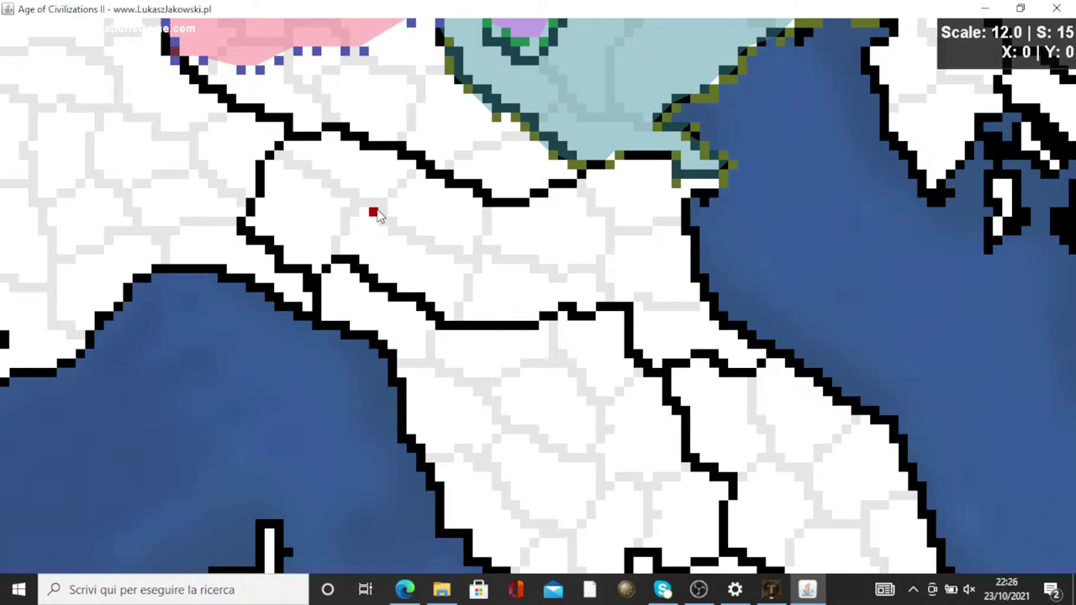
pyautogui.press('Up')
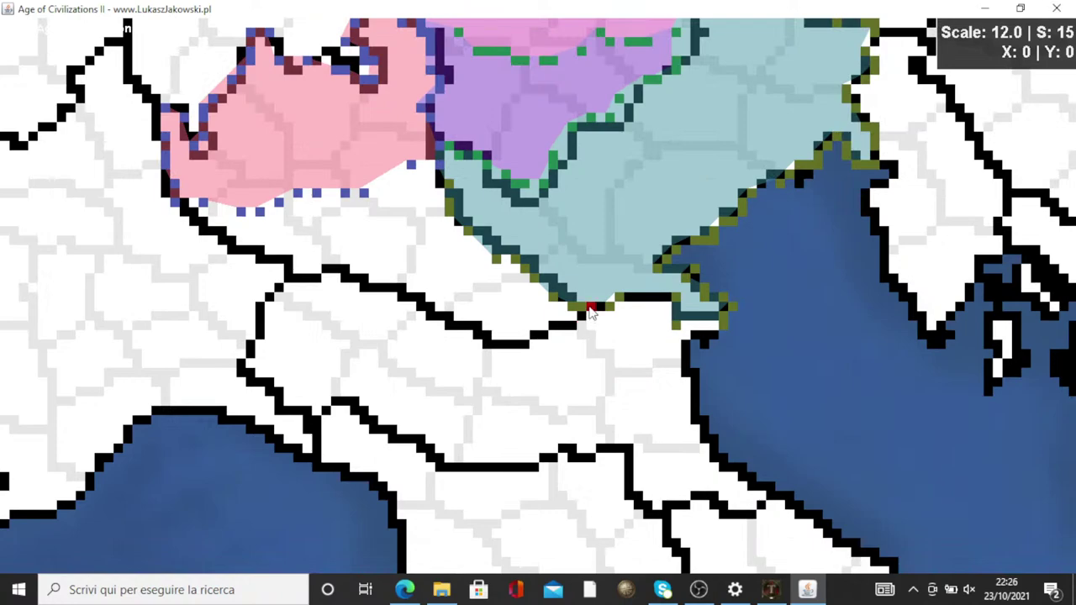
pyautogui.moveTo(588, 315)
pyautogui.mouseDown()
pyautogui.moveTo(579, 332)
pyautogui.moveTo(475, 338)
pyautogui.moveTo(325, 273)
pyautogui.moveTo(279, 283)
pyautogui.moveTo(265, 252)
pyautogui.moveTo(236, 250)
pyautogui.moveTo(210, 222)
pyautogui.moveTo(179, 216)
pyautogui.moveTo(401, 207)
pyautogui.moveTo(446, 189)
pyautogui.mouseUp()
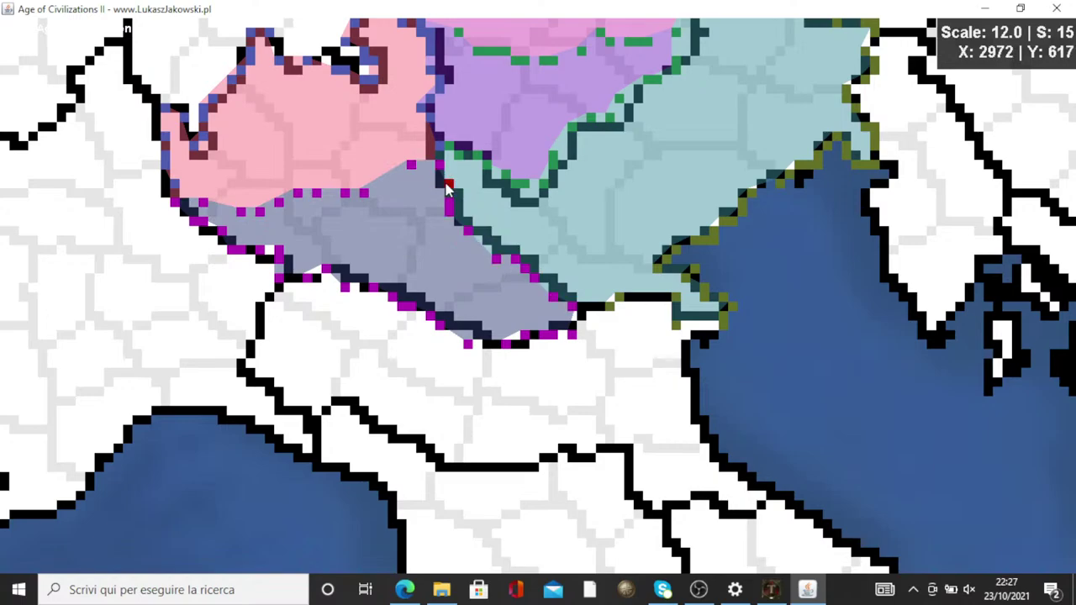
pyautogui.click(447, 189)
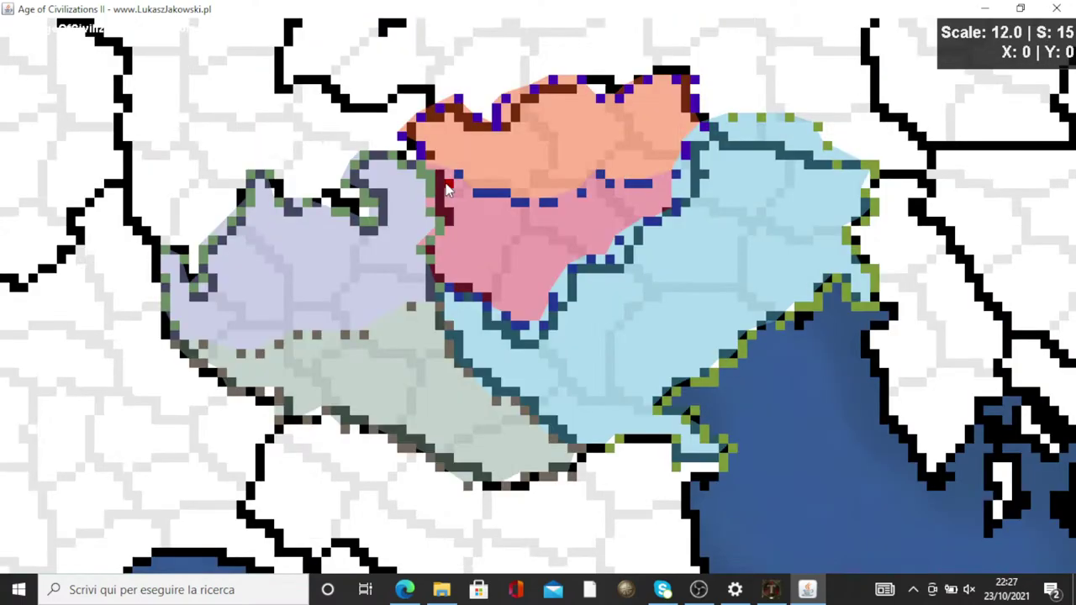
# Outline the Istrian peninsula as a province, tracing its coast and the border shared with northeastern Italy
pyautogui.scroll(3, 464, 217)
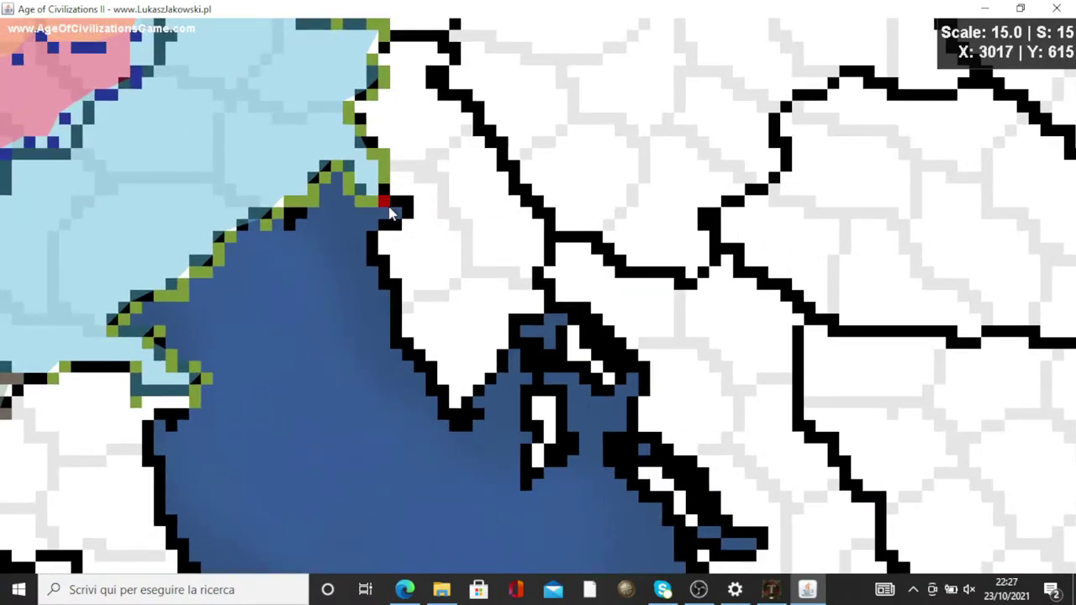
pyautogui.moveTo(414, 211)
pyautogui.mouseDown()
pyautogui.moveTo(366, 247)
pyautogui.moveTo(368, 284)
pyautogui.moveTo(449, 428)
pyautogui.moveTo(478, 432)
pyautogui.moveTo(496, 361)
pyautogui.moveTo(549, 309)
pyautogui.moveTo(538, 276)
pyautogui.moveTo(560, 244)
pyautogui.moveTo(489, 105)
pyautogui.moveTo(456, 91)
pyautogui.moveTo(466, 41)
pyautogui.moveTo(428, 33)
pyautogui.moveTo(380, 51)
pyautogui.moveTo(377, 68)
pyautogui.mouseUp()
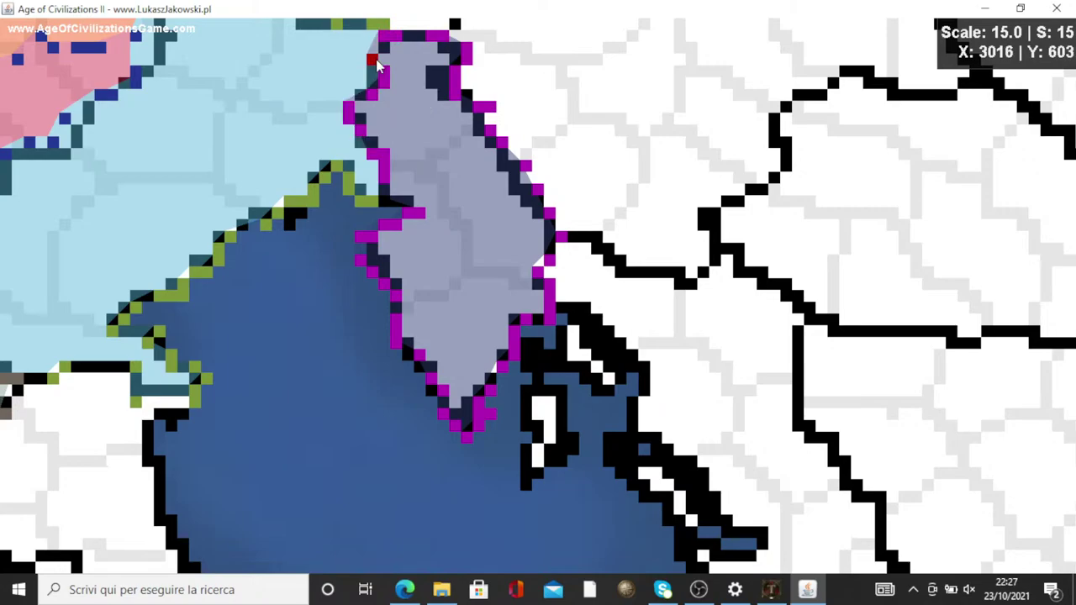
pyautogui.press('Escape')
pyautogui.press('Up')
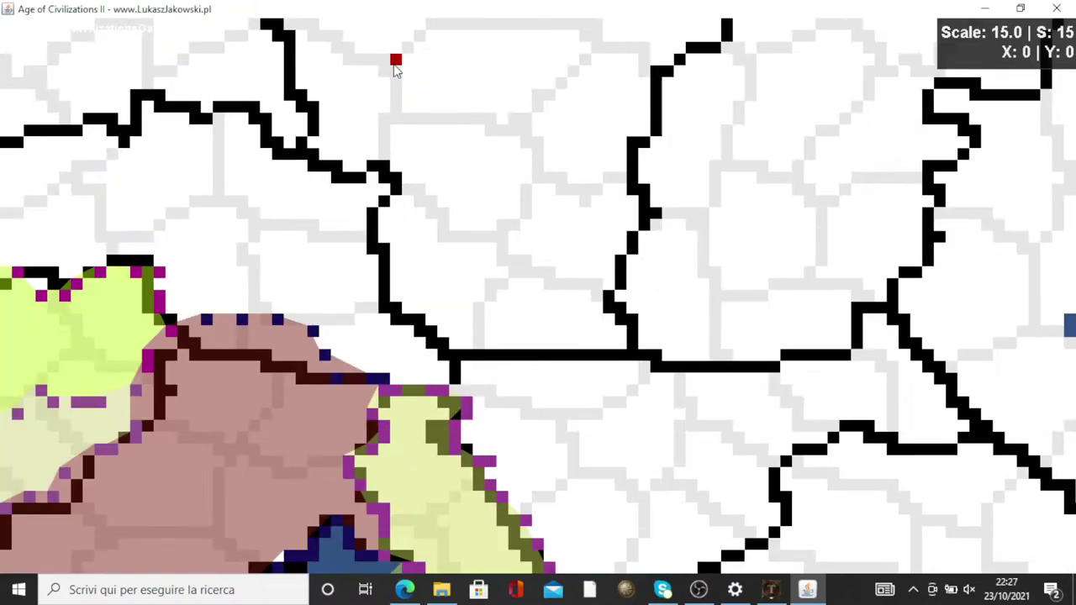
# Outline western Austria as a province, following its northern border and the edges of the provinces to its south
pyautogui.scroll(-2, 373, 100)
pyautogui.press('Left')
pyautogui.press('Up')
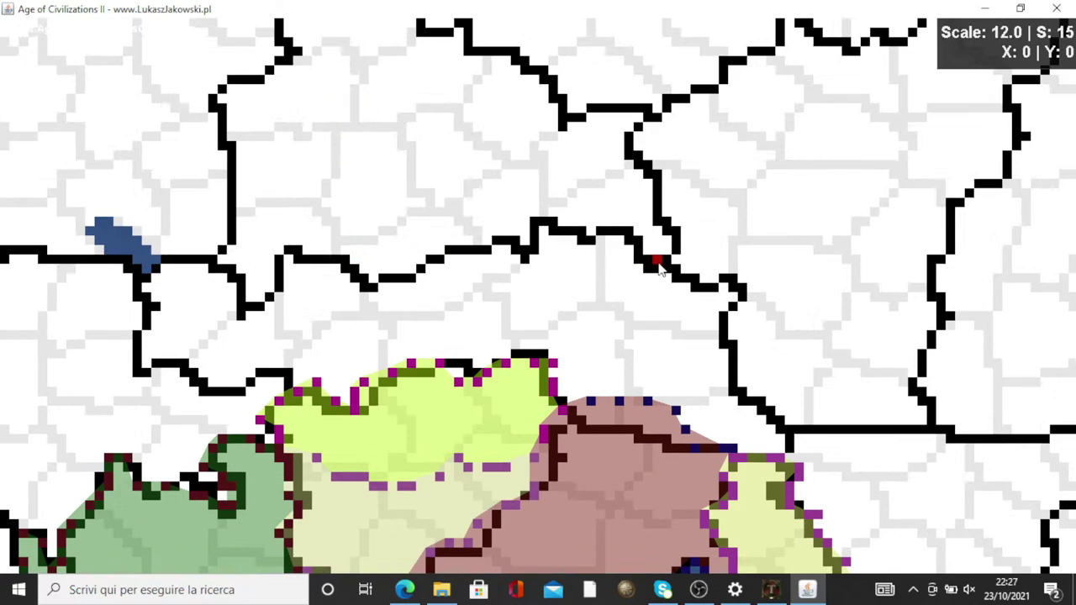
pyautogui.moveTo(660, 267)
pyautogui.mouseDown()
pyautogui.moveTo(552, 221)
pyautogui.moveTo(522, 262)
pyautogui.moveTo(484, 252)
pyautogui.moveTo(405, 280)
pyautogui.moveTo(346, 277)
pyautogui.moveTo(307, 258)
pyautogui.moveTo(257, 298)
pyautogui.moveTo(257, 318)
pyautogui.moveTo(192, 267)
pyautogui.moveTo(147, 286)
pyautogui.moveTo(156, 323)
pyautogui.moveTo(141, 349)
pyautogui.moveTo(166, 378)
pyautogui.moveTo(241, 407)
pyautogui.moveTo(281, 373)
pyautogui.moveTo(296, 397)
pyautogui.moveTo(458, 373)
pyautogui.moveTo(570, 414)
pyautogui.moveTo(690, 420)
pyautogui.moveTo(698, 427)
pyautogui.moveTo(686, 432)
pyautogui.moveTo(754, 459)
pyautogui.moveTo(772, 458)
pyautogui.moveTo(769, 434)
pyautogui.moveTo(803, 441)
pyautogui.moveTo(734, 353)
pyautogui.moveTo(735, 290)
pyautogui.moveTo(667, 281)
pyautogui.mouseUp()
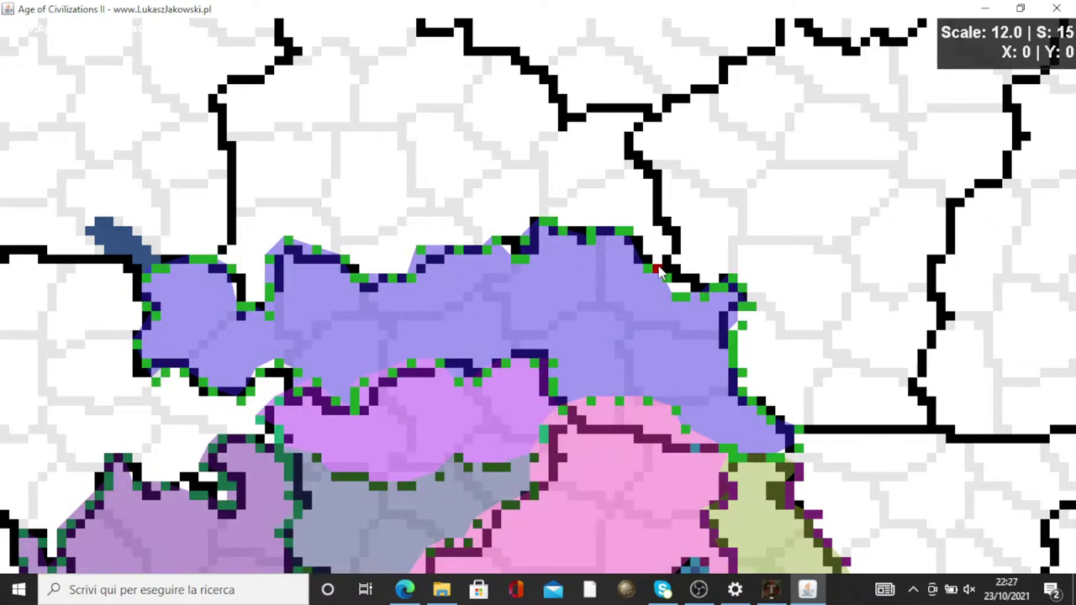
# Outline eastern Switzerland and western Switzerland as two adjoining provinces, between the Austrian and Lombardy provinces and the French border
pyautogui.scroll(-4, 425, 334)
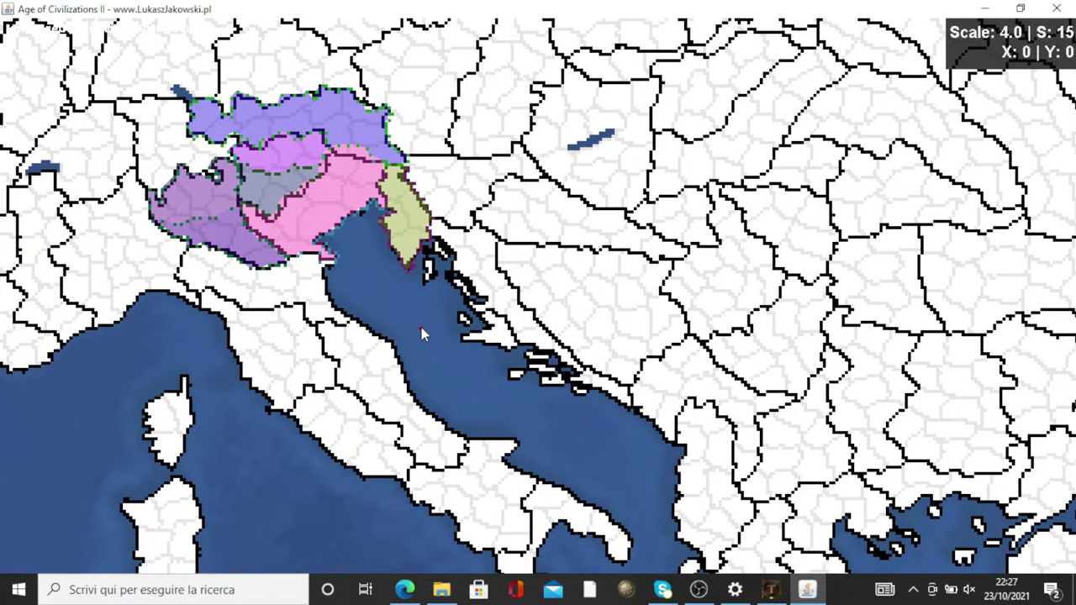
pyautogui.scroll(1, 267, 231)
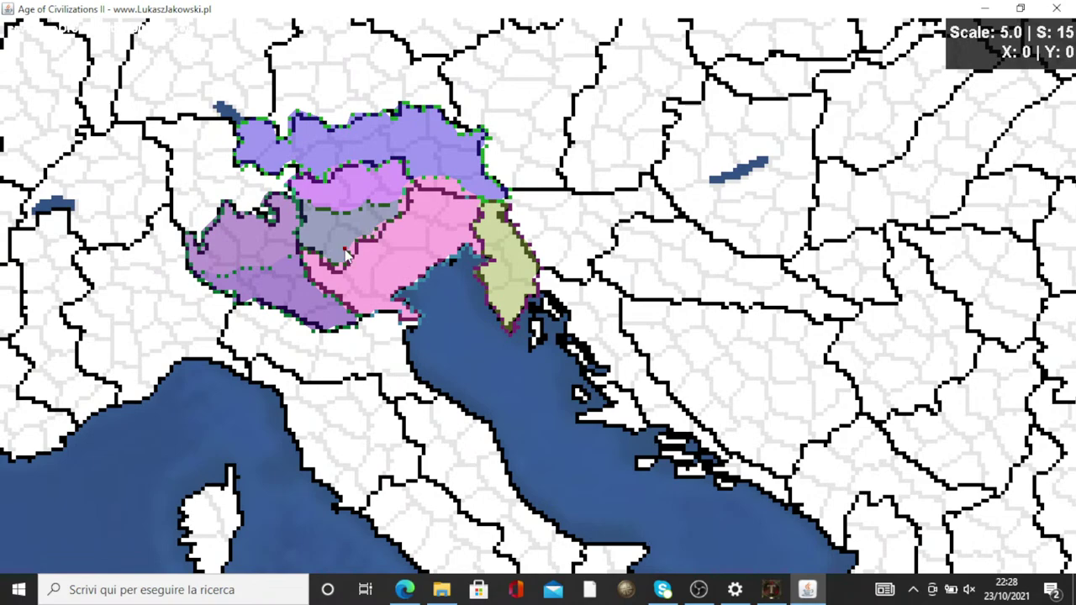
pyautogui.scroll(3, 344, 255)
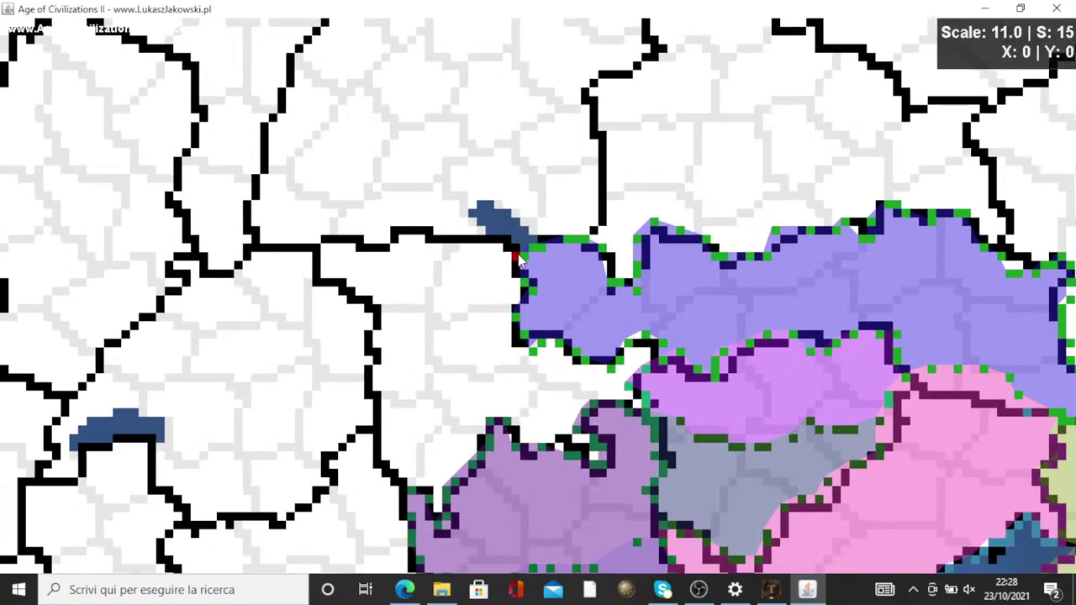
pyautogui.moveTo(519, 260)
pyautogui.mouseDown()
pyautogui.moveTo(462, 235)
pyautogui.moveTo(386, 227)
pyautogui.moveTo(345, 243)
pyautogui.moveTo(321, 284)
pyautogui.moveTo(368, 318)
pyautogui.moveTo(377, 454)
pyautogui.moveTo(393, 476)
pyautogui.moveTo(419, 502)
pyautogui.moveTo(646, 444)
pyautogui.moveTo(652, 403)
pyautogui.mouseUp()
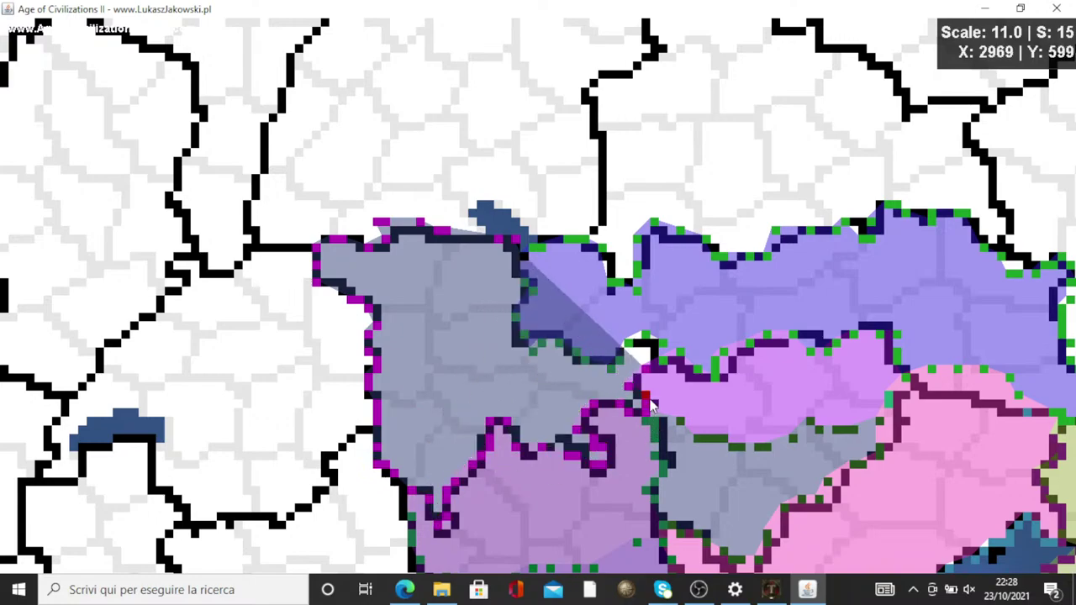
pyautogui.moveTo(664, 365); pyautogui.dragTo(664, 347)
pyautogui.press('Escape')
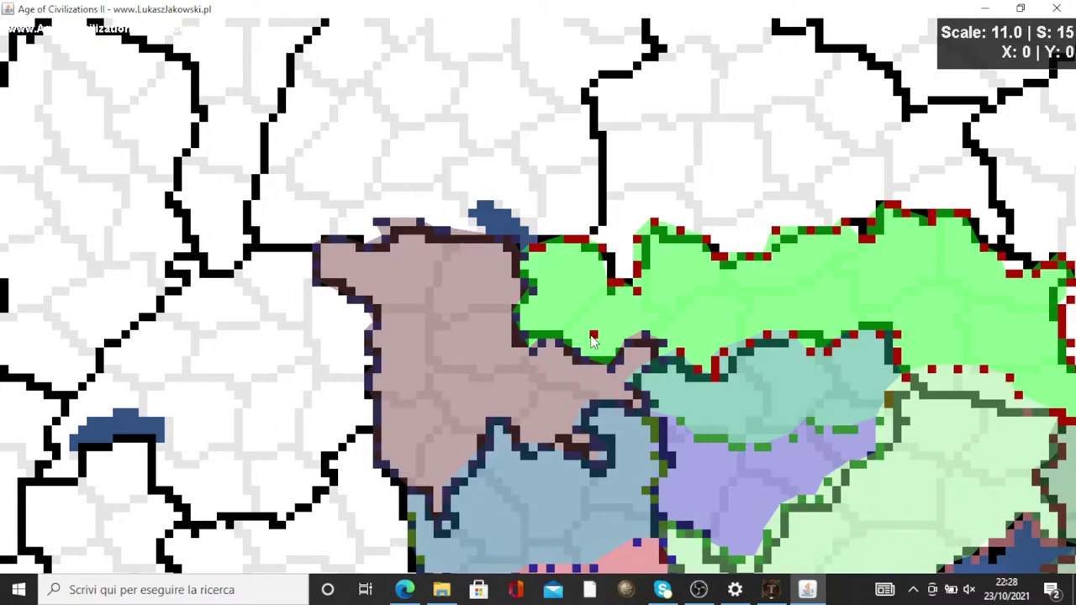
pyautogui.moveTo(576, 250)
pyautogui.mouseDown()
pyautogui.moveTo(461, 267)
pyautogui.moveTo(350, 360)
pyautogui.moveTo(305, 473)
pyautogui.moveTo(326, 490)
pyautogui.moveTo(362, 420)
pyautogui.moveTo(416, 410)
pyautogui.moveTo(425, 488)
pyautogui.moveTo(496, 521)
pyautogui.moveTo(578, 506)
pyautogui.moveTo(607, 450)
pyautogui.moveTo(639, 436)
pyautogui.mouseUp()
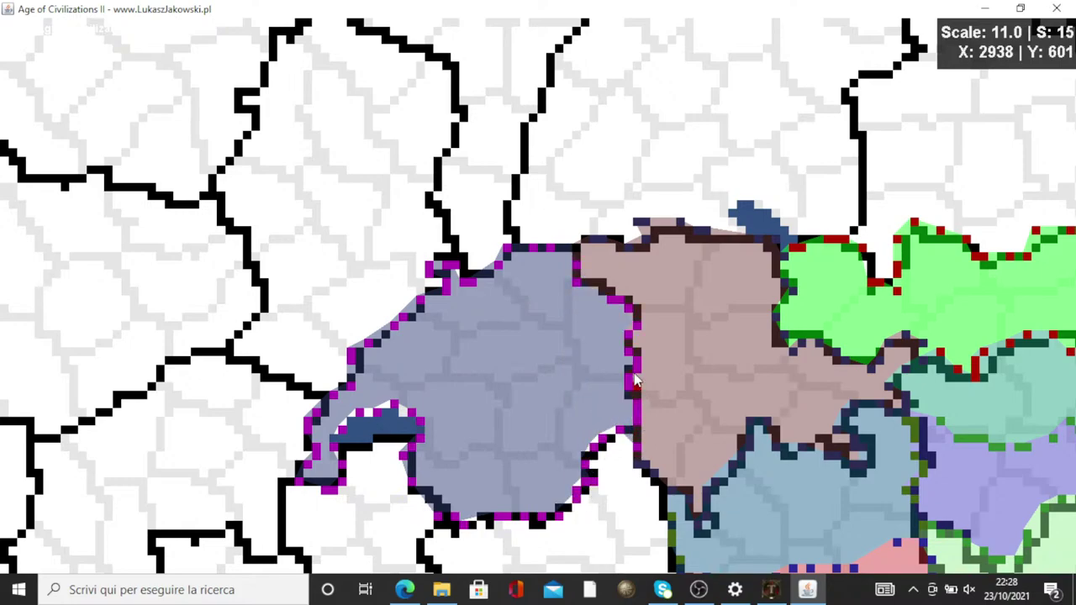
# Outline northern Piedmont as a province, between the western Swiss and Lombardy provinces, stopping short of the Ligurian coast
pyautogui.scroll(-3, 639, 435)
pyautogui.click(553, 344)
pyautogui.press('Down')
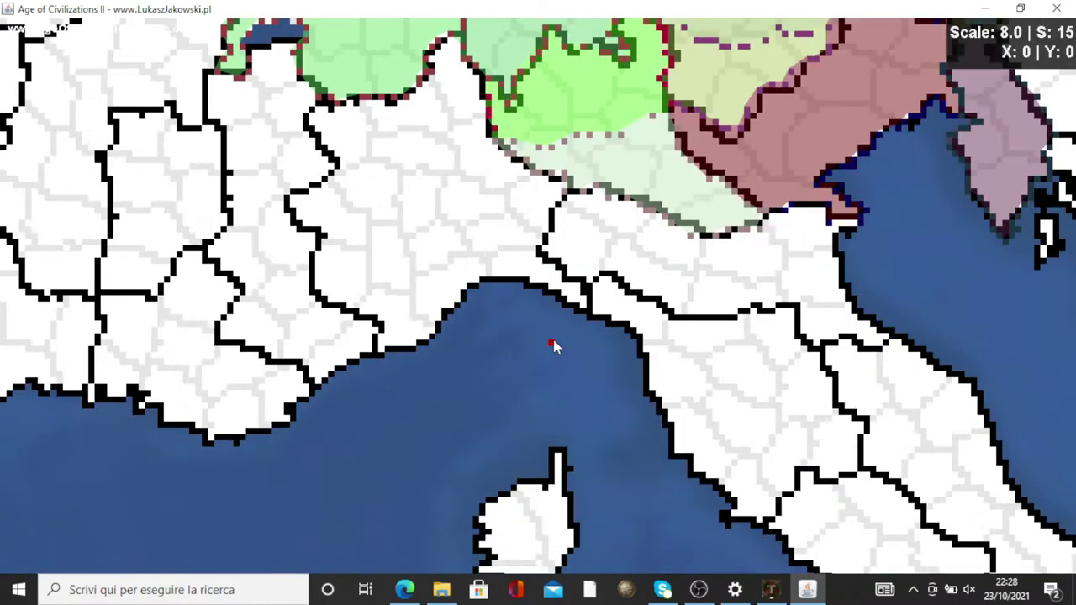
pyautogui.scroll(3, 682, 204)
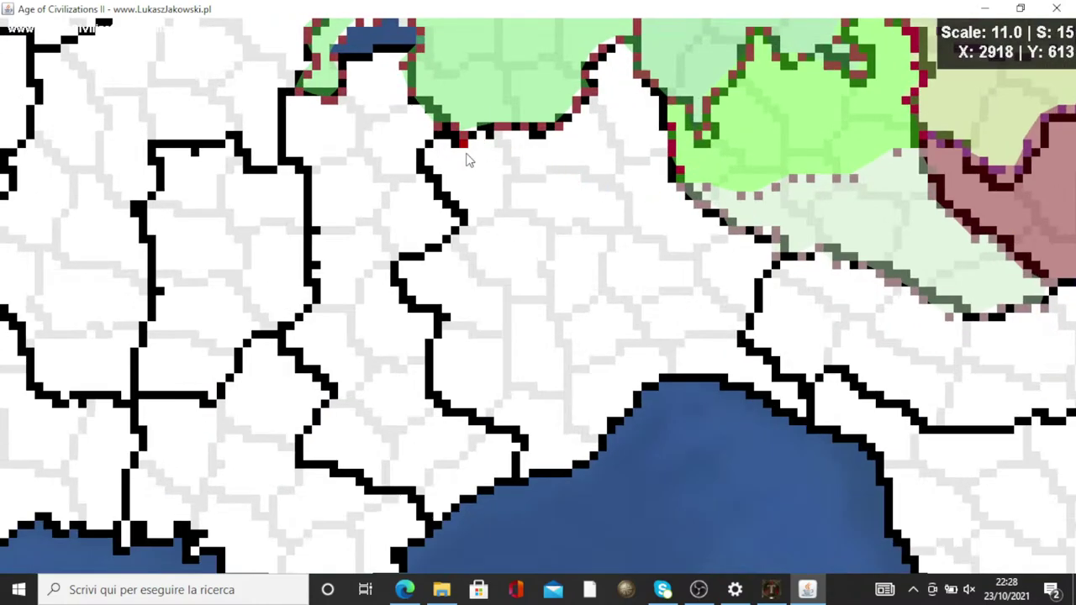
pyautogui.moveTo(463, 141)
pyautogui.mouseDown()
pyautogui.moveTo(551, 269)
pyautogui.moveTo(669, 328)
pyautogui.moveTo(744, 336)
pyautogui.moveTo(776, 242)
pyautogui.moveTo(747, 195)
pyautogui.moveTo(677, 170)
pyautogui.moveTo(656, 60)
pyautogui.moveTo(624, 45)
pyautogui.mouseUp()
# Outline the western part of Emilia-Romagna as a province, bordered by the southern Lombardy and Piedmont provinces
pyautogui.press('Down')
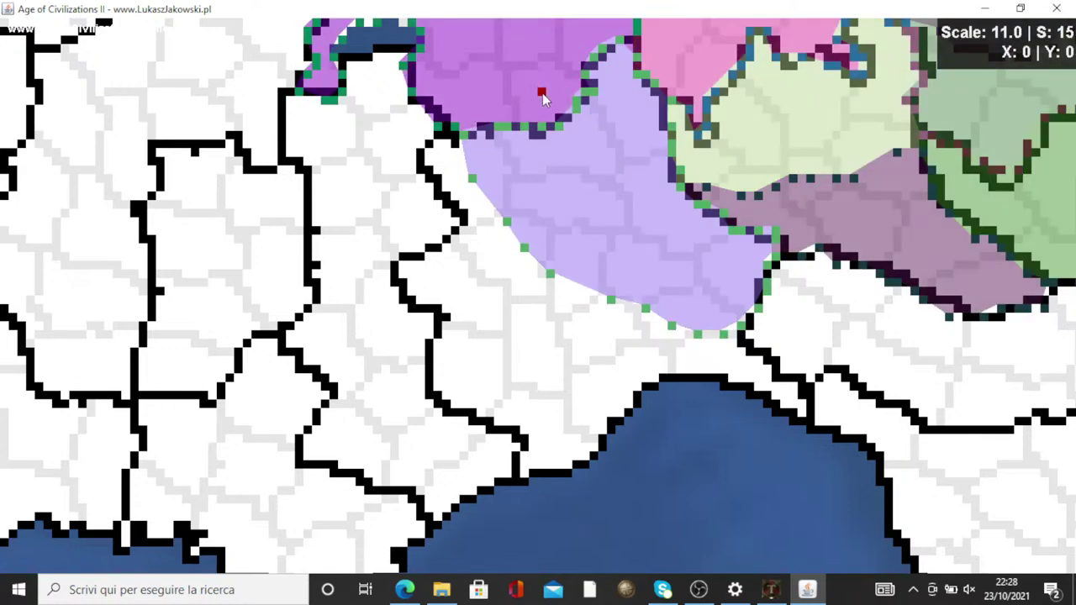
pyautogui.press('Right')
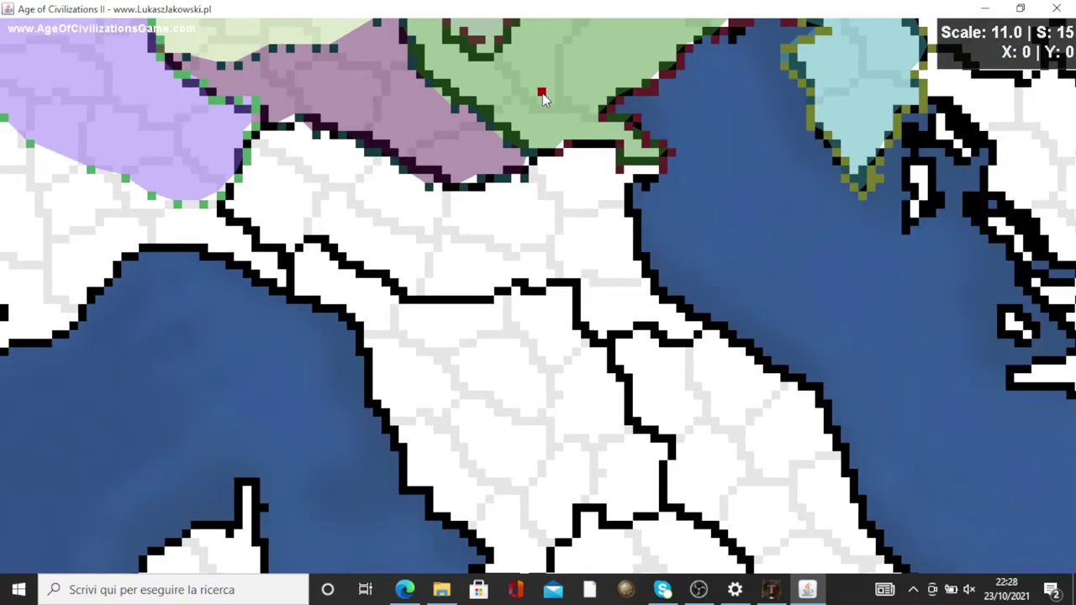
pyautogui.moveTo(226, 202)
pyautogui.mouseDown()
pyautogui.moveTo(282, 258)
pyautogui.moveTo(408, 290)
pyautogui.moveTo(447, 202)
pyautogui.mouseUp()
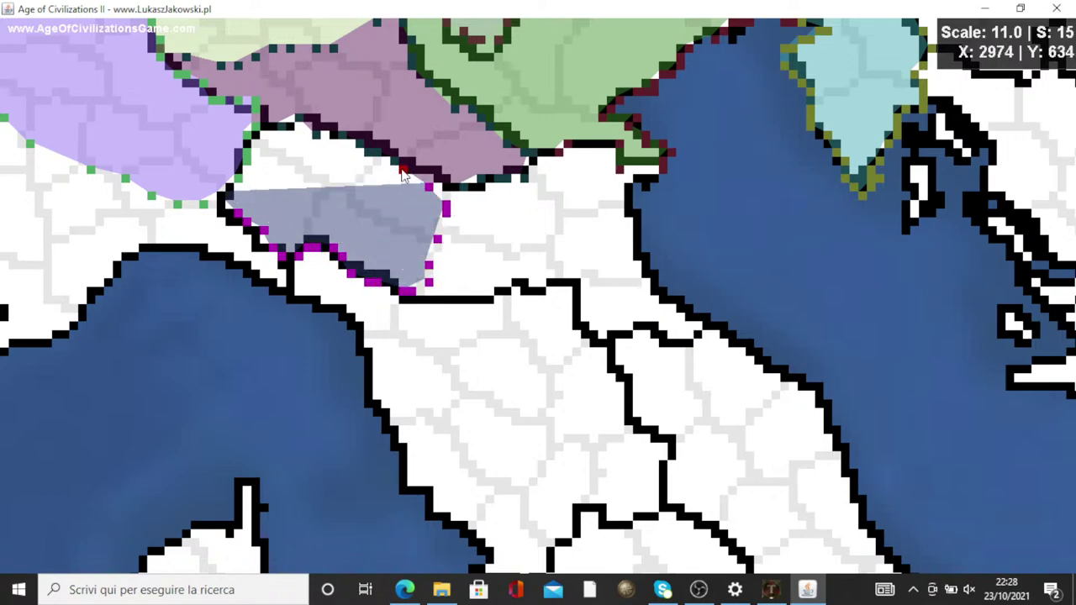
pyautogui.moveTo(400, 173); pyautogui.dragTo(286, 130)
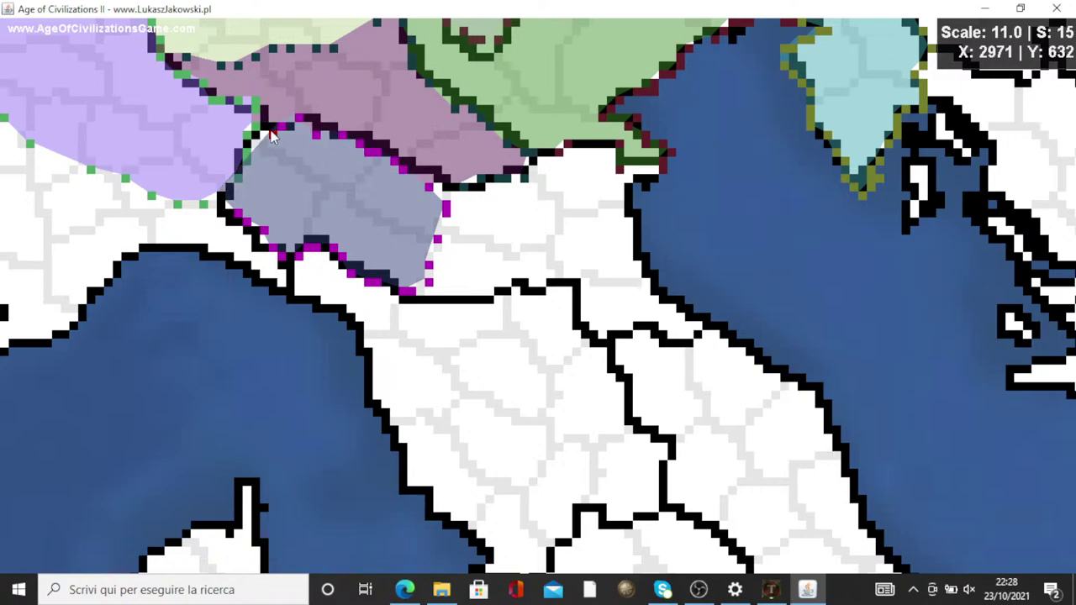
pyautogui.click(249, 141)
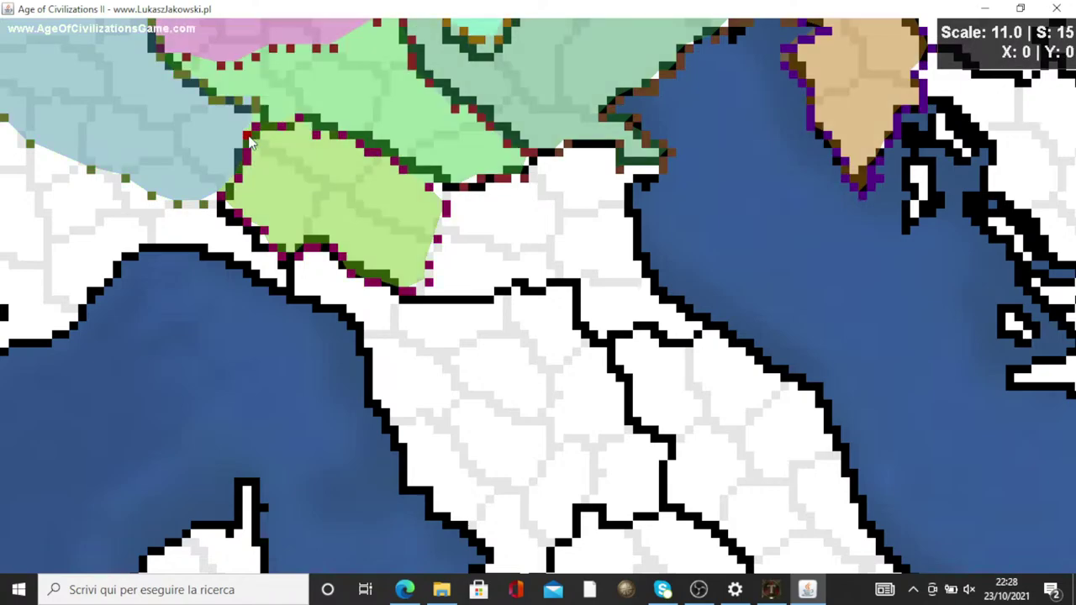
# Outline the eastern Ligurian coast as a province, between the sea and the Piedmont and Emilia provinces
pyautogui.press('Down')
pyautogui.scroll(2, 192, 128)
pyautogui.scroll(2, 192, 128)
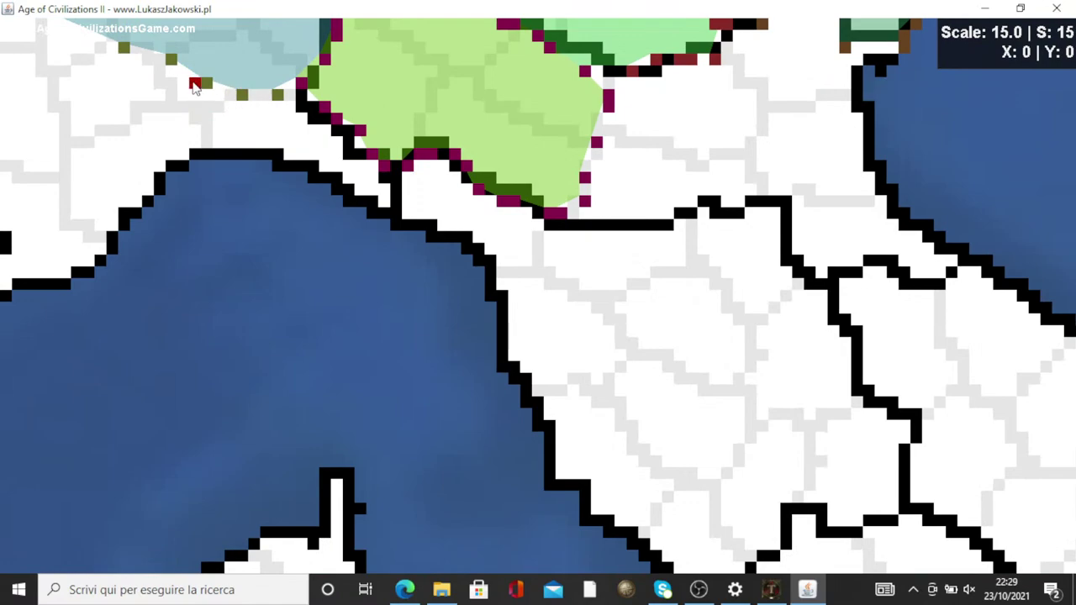
pyautogui.moveTo(206, 84)
pyautogui.mouseDown()
pyautogui.moveTo(159, 96)
pyautogui.moveTo(137, 156)
pyautogui.moveTo(281, 173)
pyautogui.moveTo(386, 216)
pyautogui.moveTo(410, 172)
pyautogui.moveTo(344, 125)
pyautogui.mouseUp()
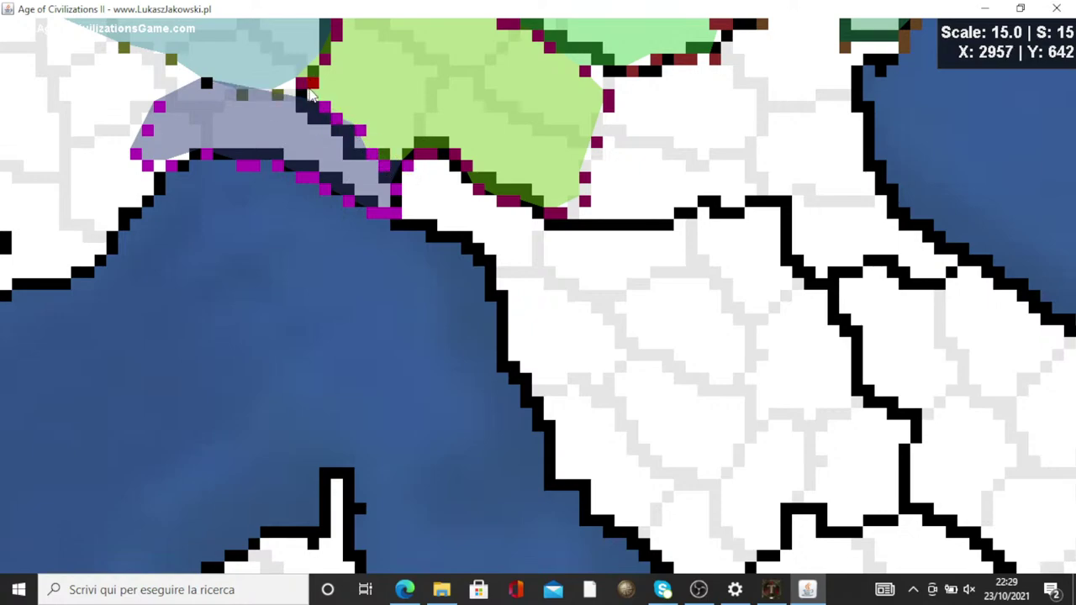
# Close the map editor and return to the Libes map folder
pyautogui.scroll(-4, 280, 97)
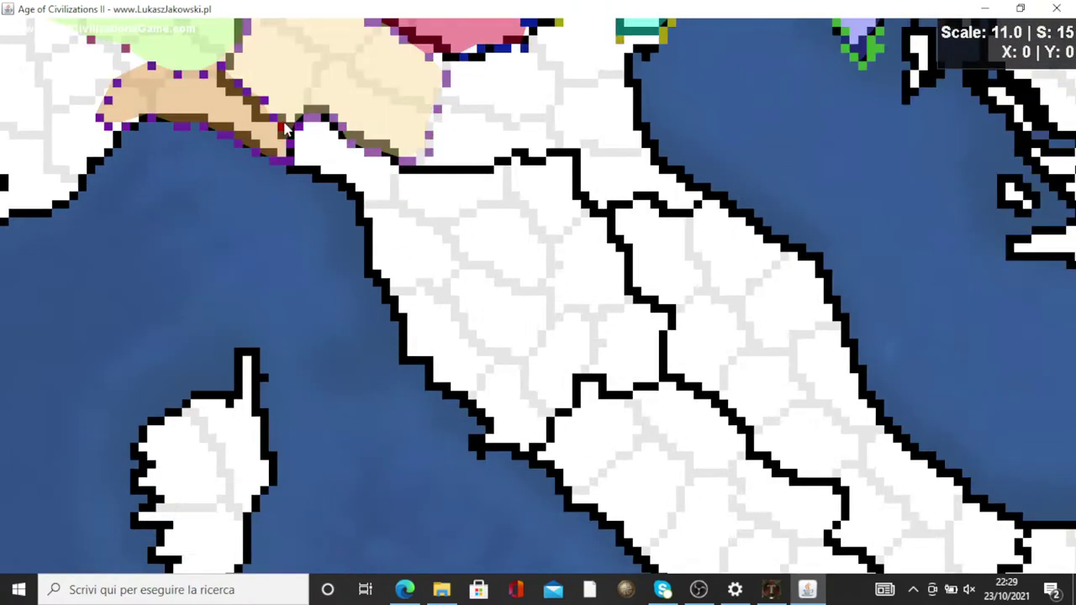
pyautogui.scroll(-4, 285, 126)
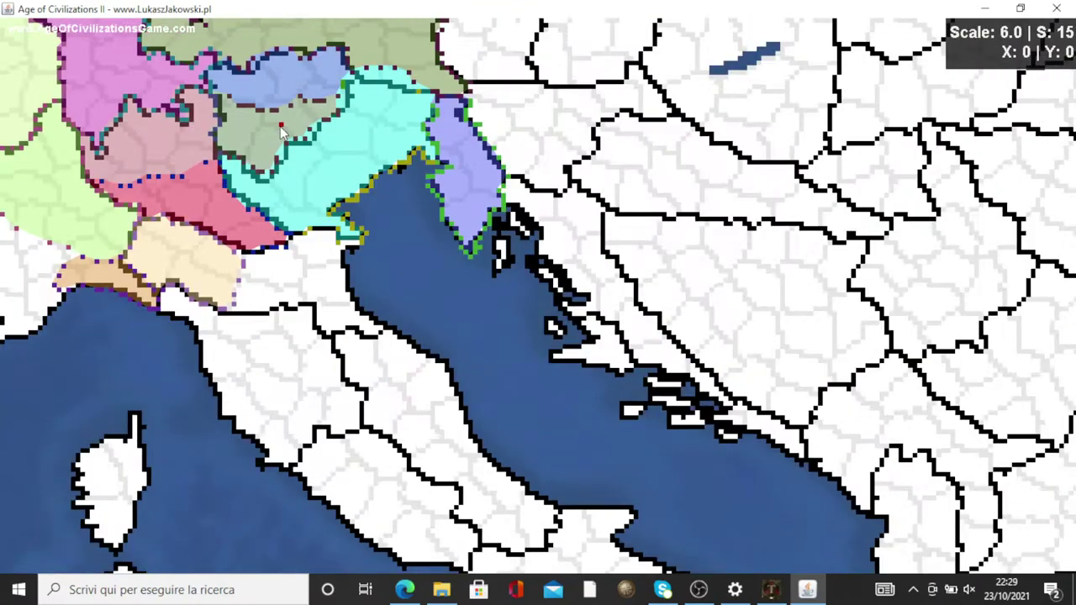
pyautogui.scroll(-4, 282, 126)
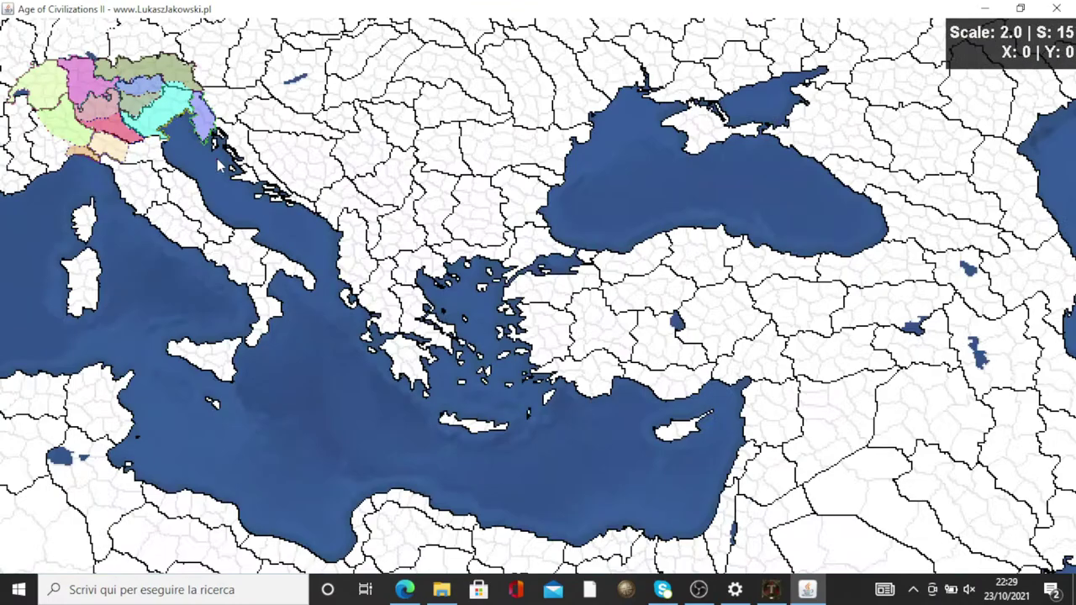
pyautogui.scroll(6, 265, 176)
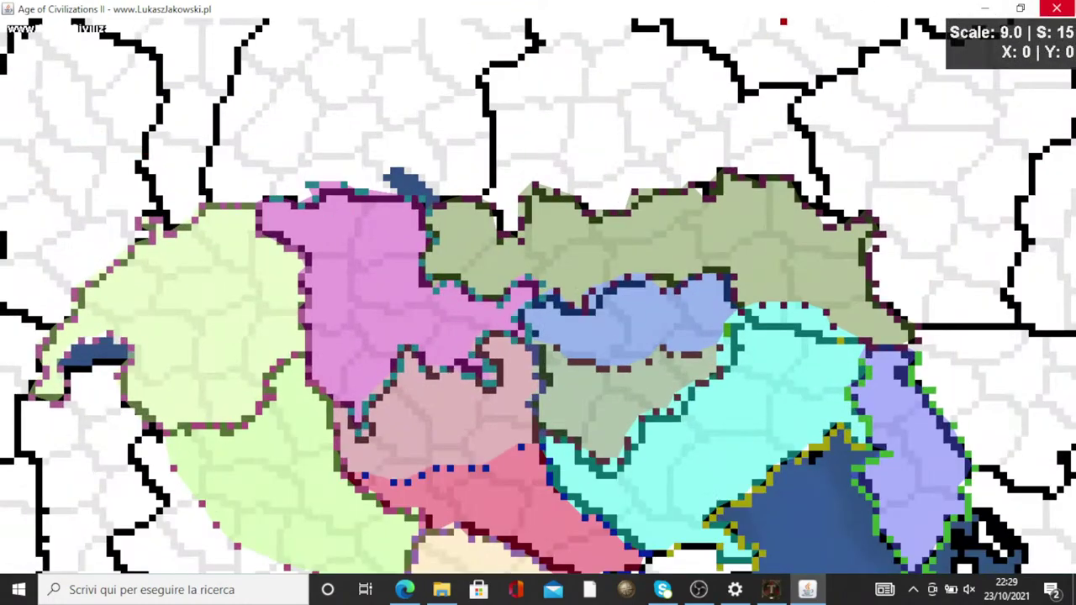
pyautogui.click(1056, 9)
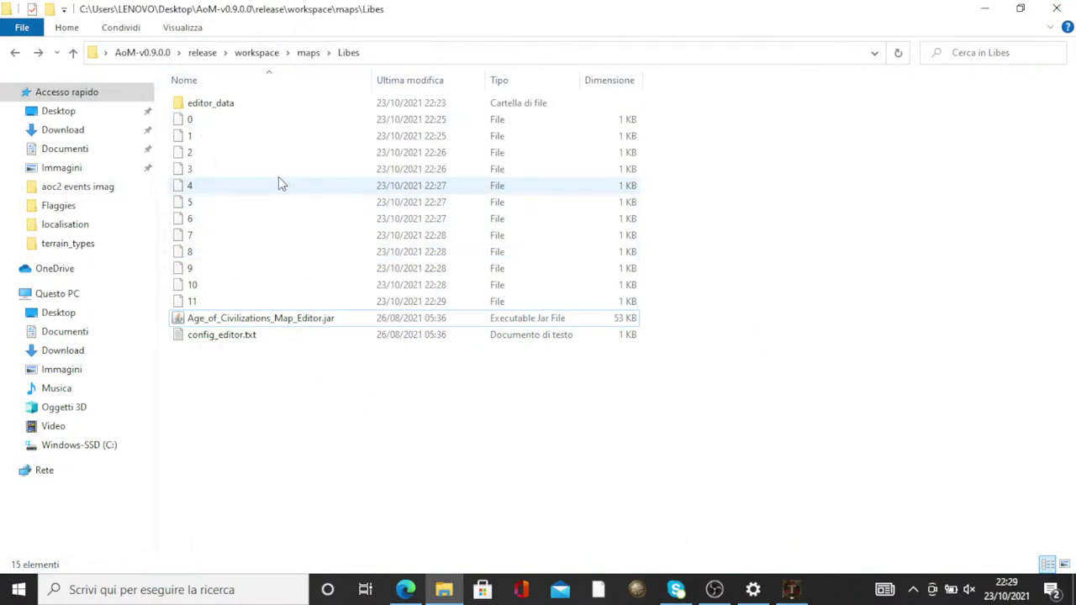
# Select the province files 0 through 11 in the Libes folder and bring up the available file actions
pyautogui.moveTo(666, 120); pyautogui.dragTo(492, 308)
pyautogui.rightClick(476, 214)
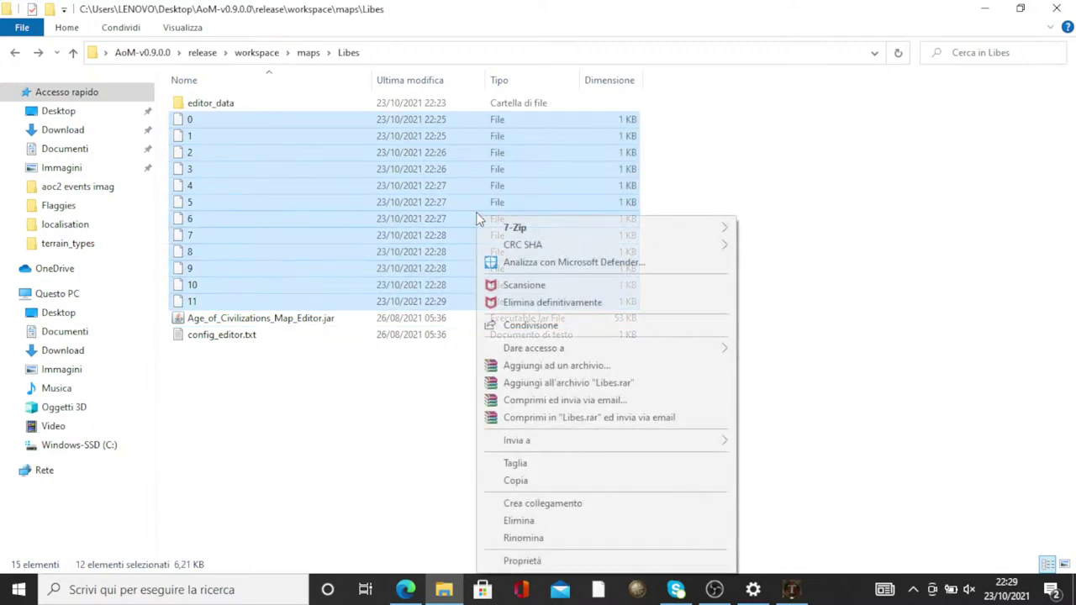
# Copy the files 0 to 11 from the Libes map folder and open the map folder of Livestream mod-1.0
pyautogui.click(532, 482)
pyautogui.click(451, 375)
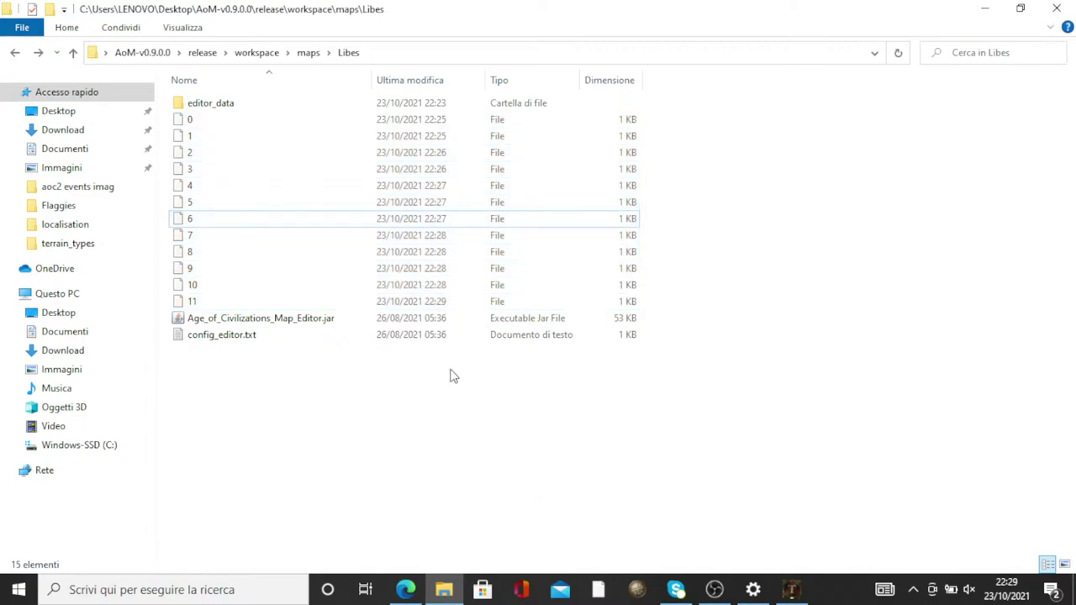
pyautogui.click(14, 55)
pyautogui.click(10, 52)
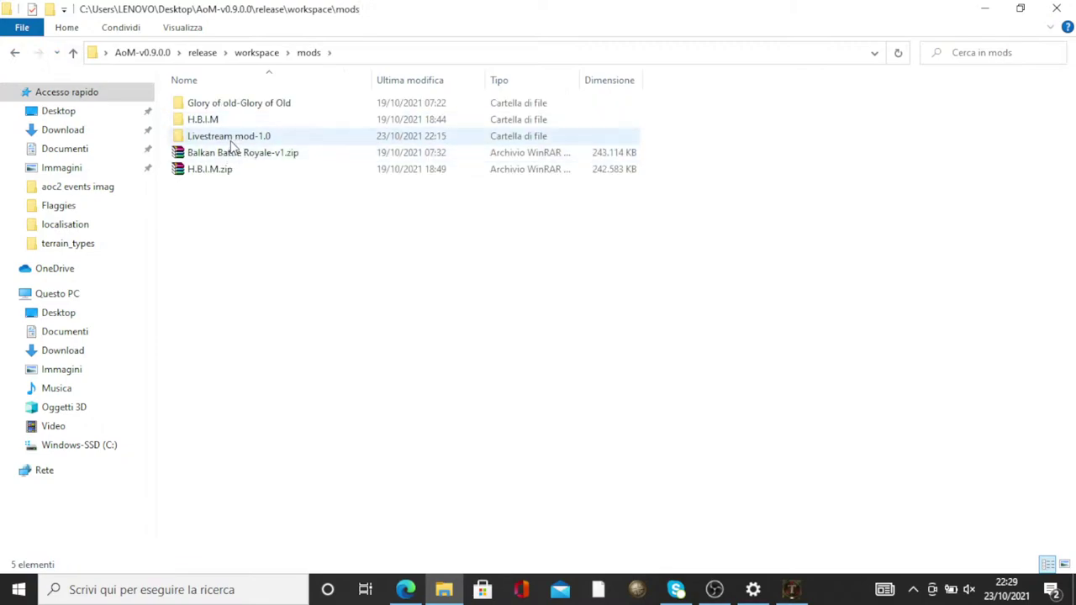
pyautogui.doubleClick(230, 139)
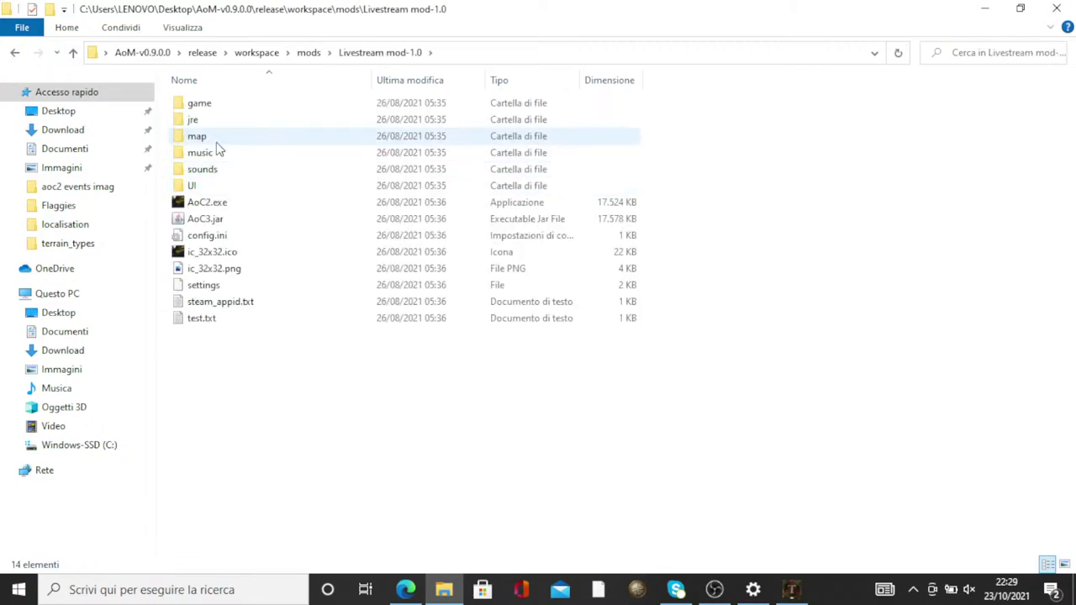
pyautogui.doubleClick(213, 138)
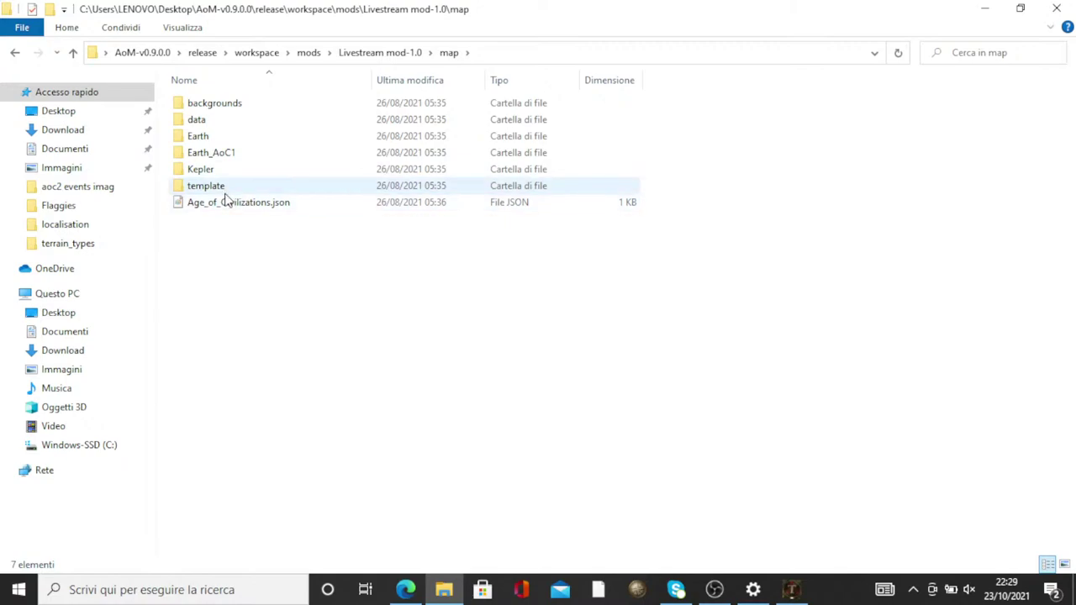
# Duplicate the template folder inside the mod's map folder and rename the copy as libes
pyautogui.click(225, 193)
pyautogui.rightClick(225, 200)
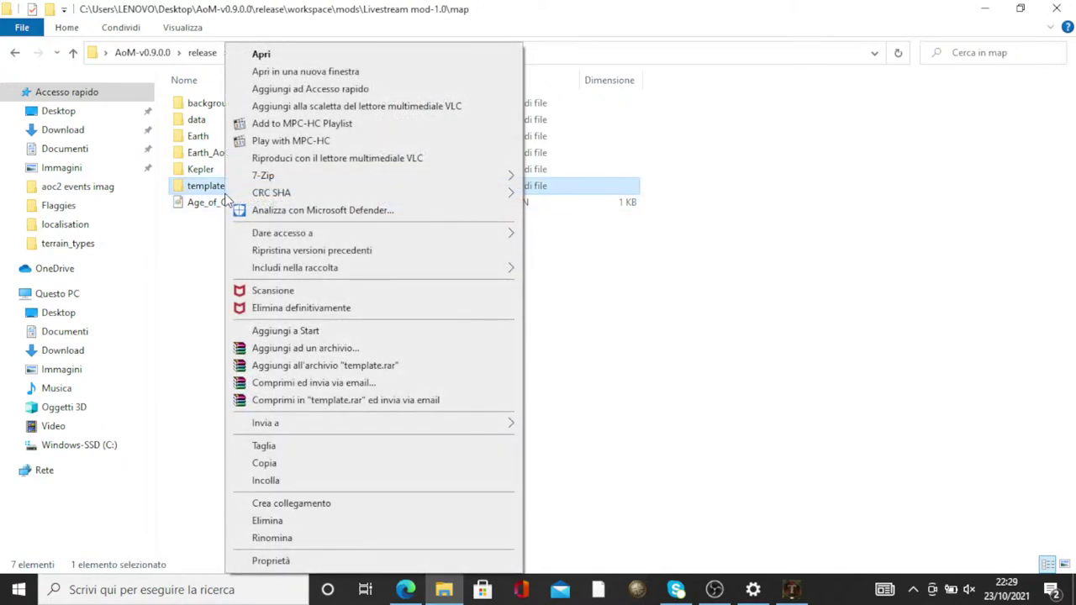
pyautogui.click(290, 463)
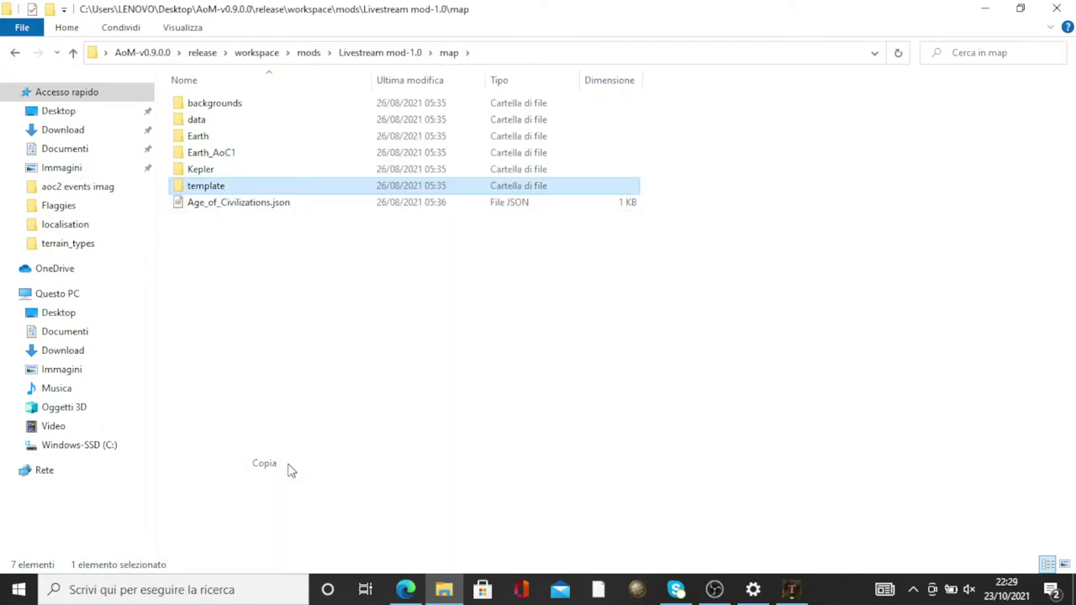
pyautogui.rightClick(284, 449)
pyautogui.click(321, 335)
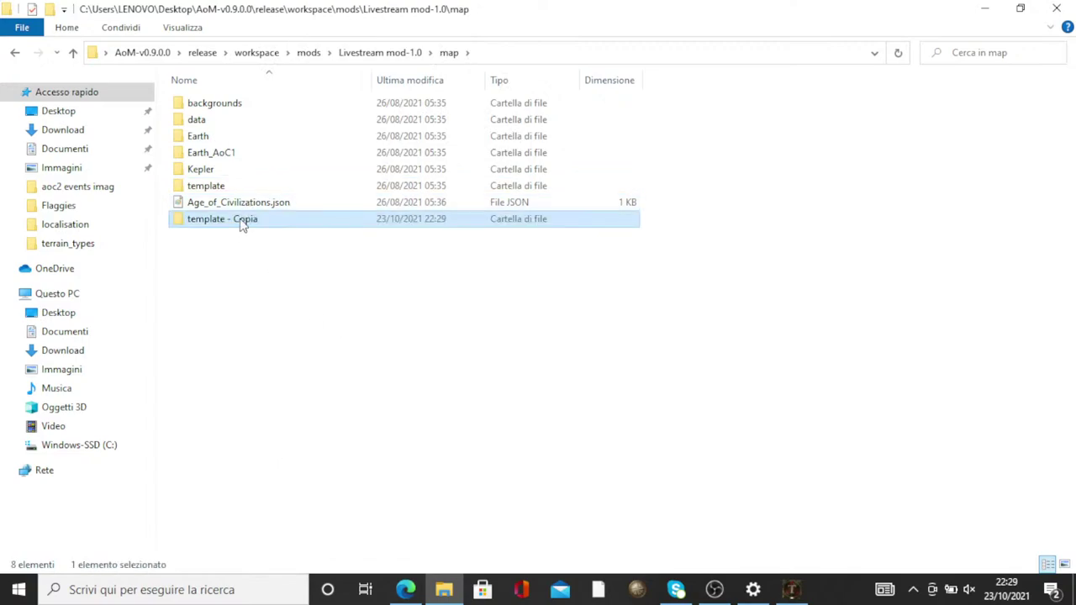
pyautogui.press('F2')
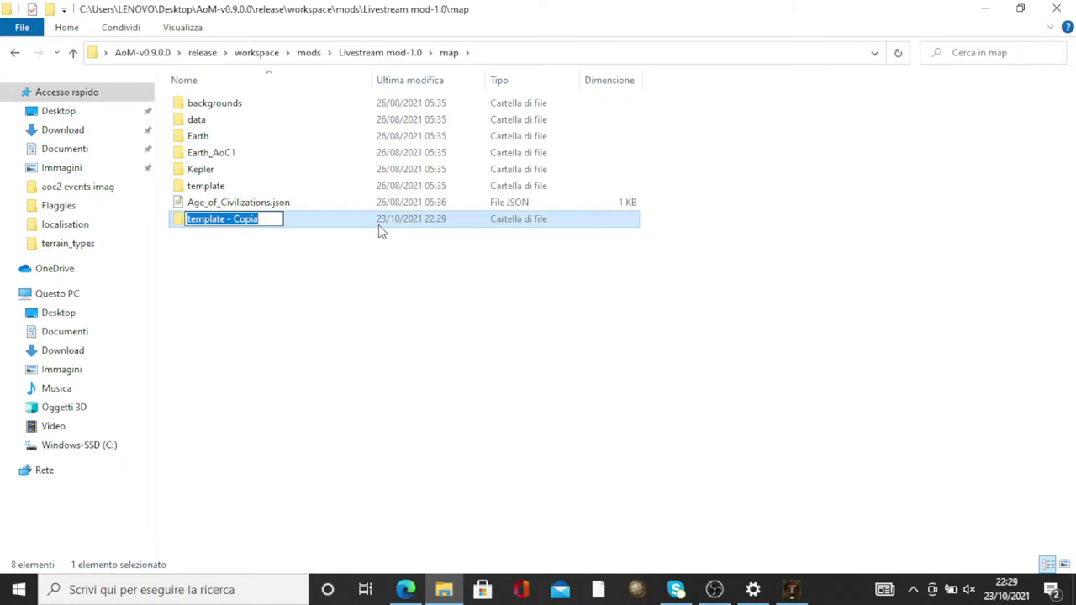
pyautogui.write('libes')
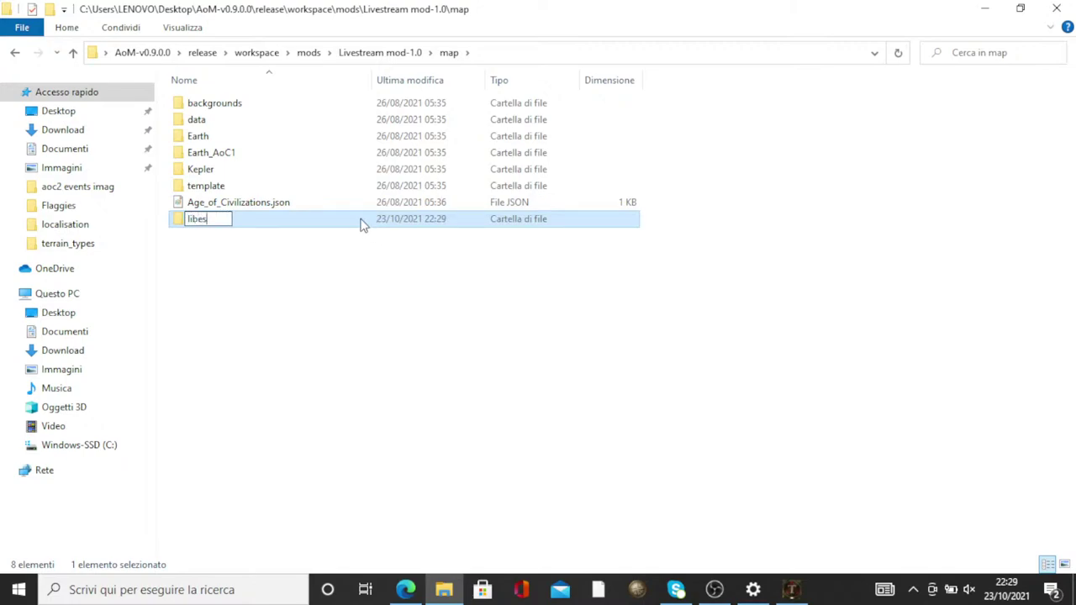
pyautogui.press('Return')
# Open Age_of_Civilizations.json from the mod's map folder in Notepad (Blocco note)
pyautogui.click(283, 221)
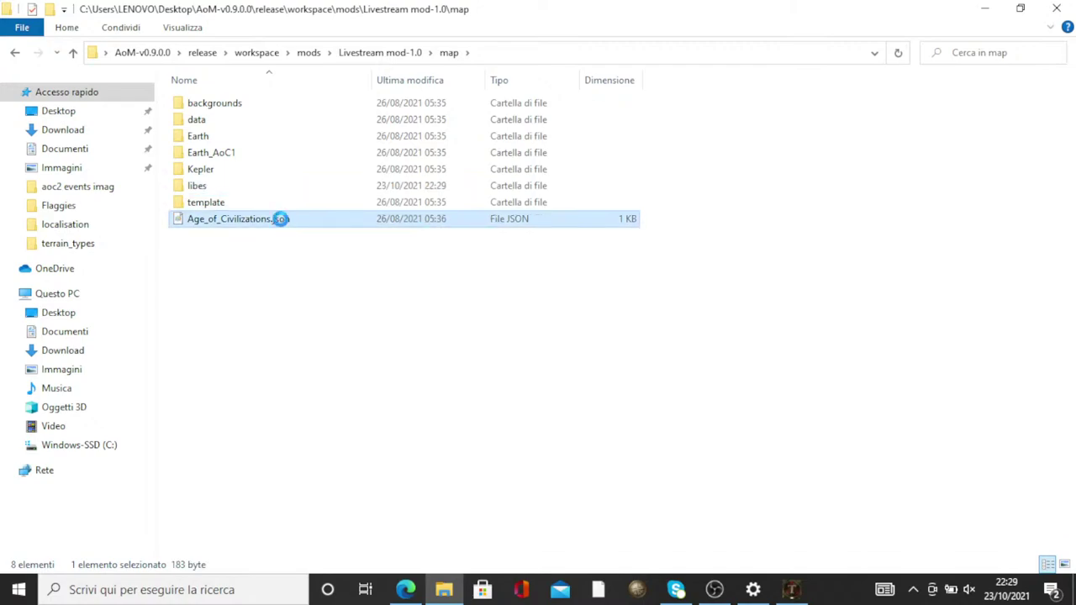
pyautogui.rightClick(280, 219)
pyautogui.moveTo(337, 309)
pyautogui.click(712, 309)
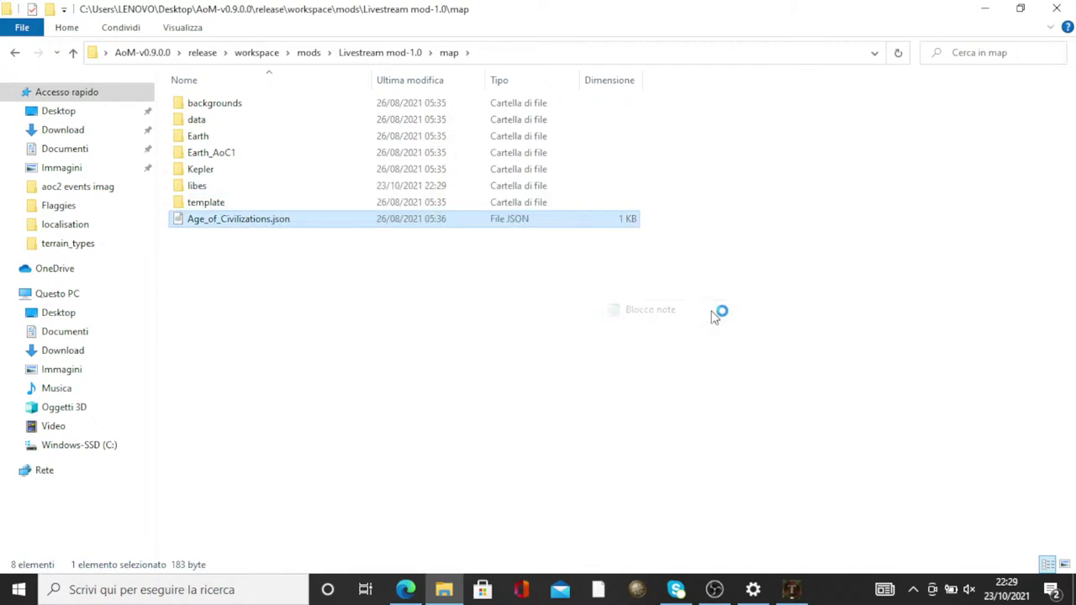
# Copy the whole "template" folder entry with its braces and paste it as a new entry directly below the original
pyautogui.scroll(-2, 363, 318)
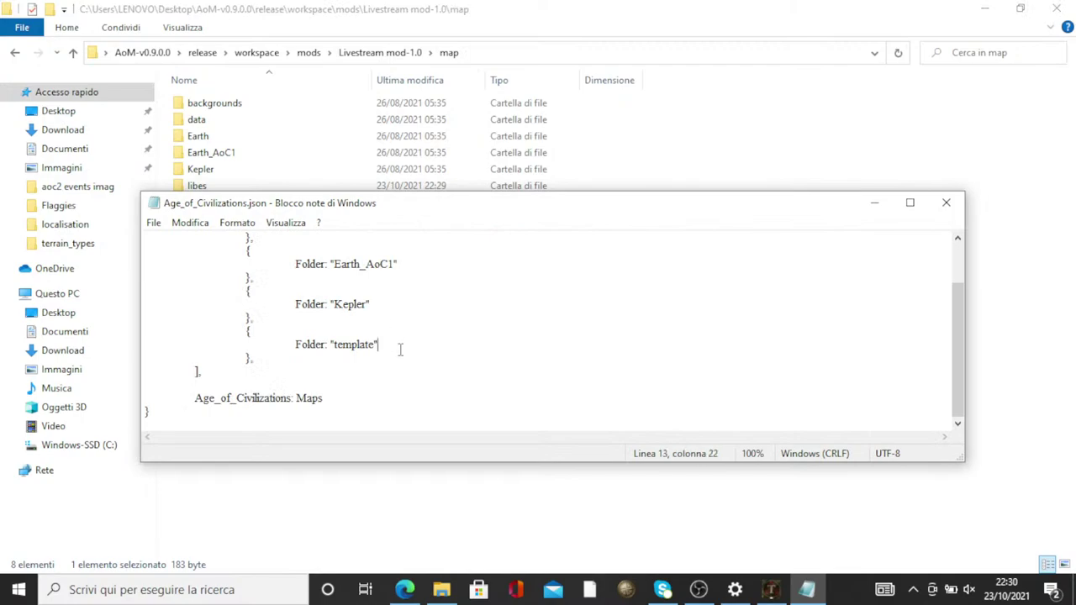
pyautogui.moveTo(246, 331); pyautogui.dragTo(318, 363)
pyautogui.rightClick(317, 347)
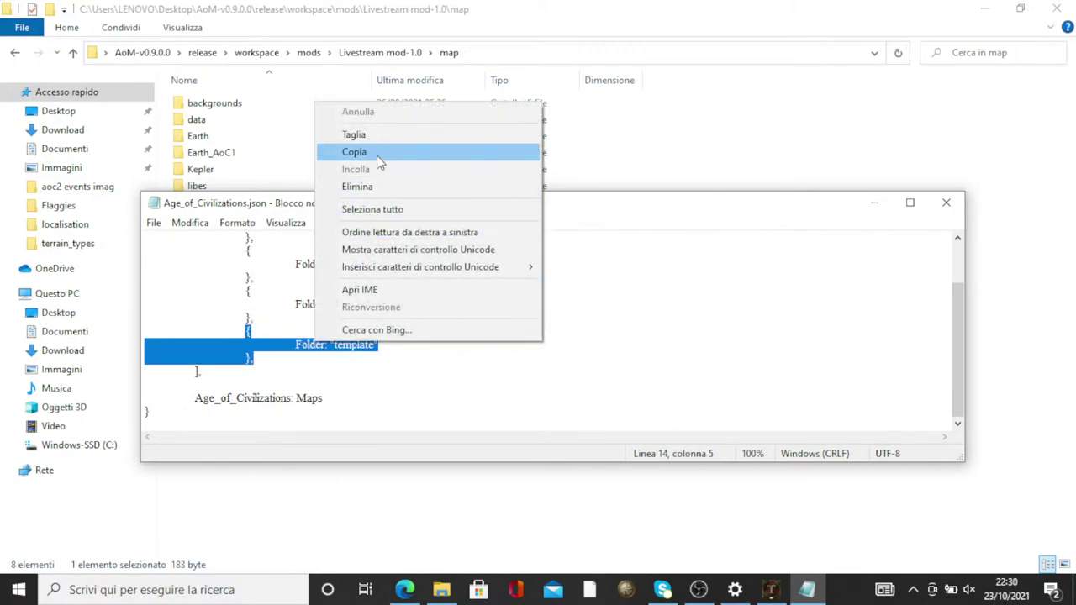
pyautogui.click(361, 158)
pyautogui.click(311, 370)
pyautogui.press('Return')
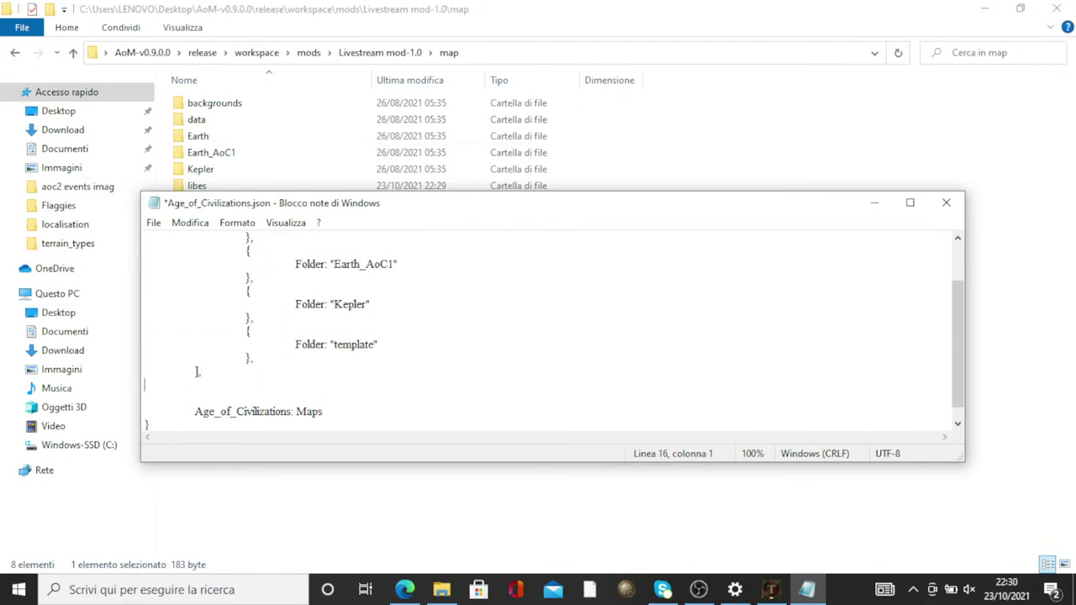
pyautogui.press('BackSpace')
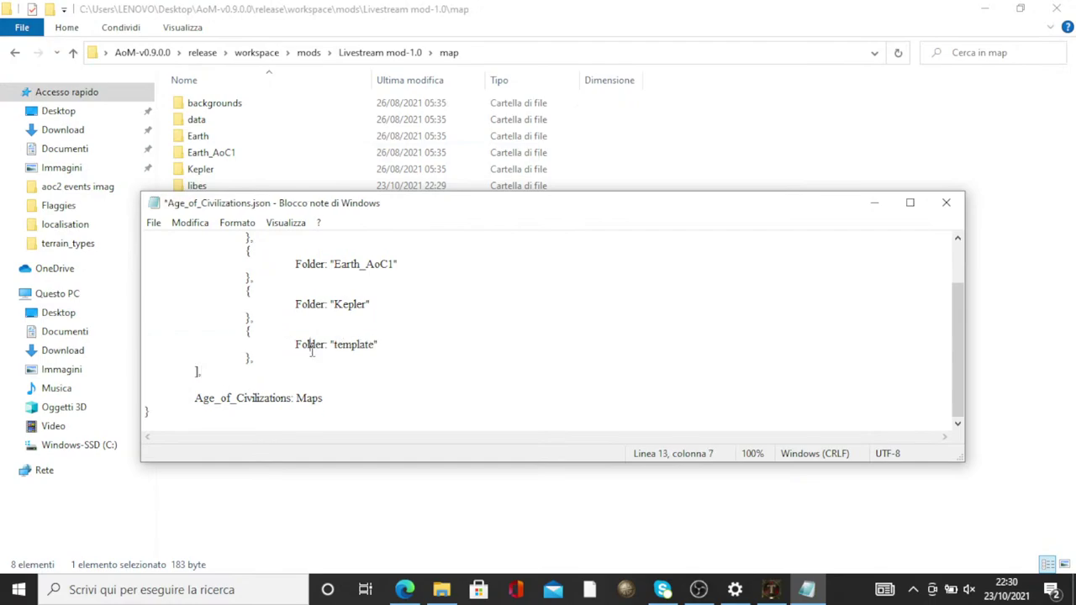
pyautogui.press('Return')
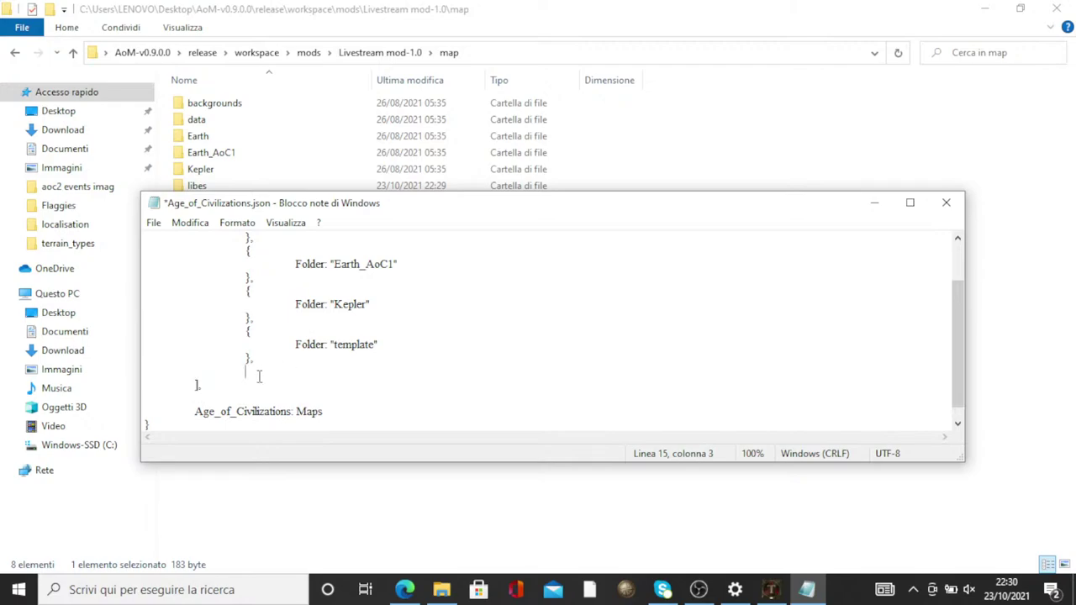
pyautogui.rightClick(269, 371)
pyautogui.click(313, 204)
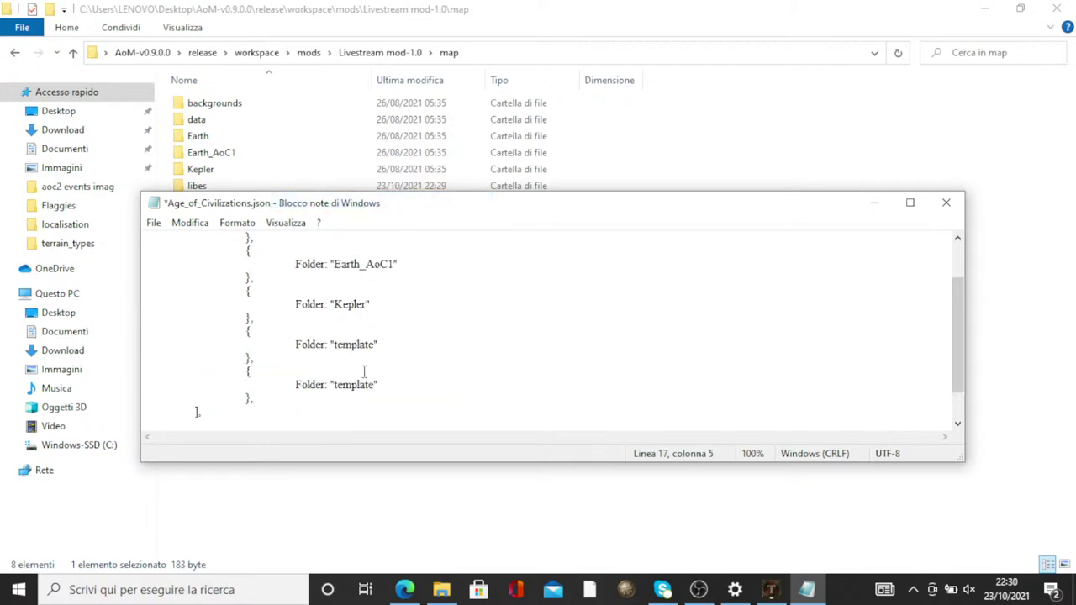
# Change the folder name in the duplicated entry to "libes", then save and close the JSON file
pyautogui.moveTo(378, 384); pyautogui.dragTo(337, 385)
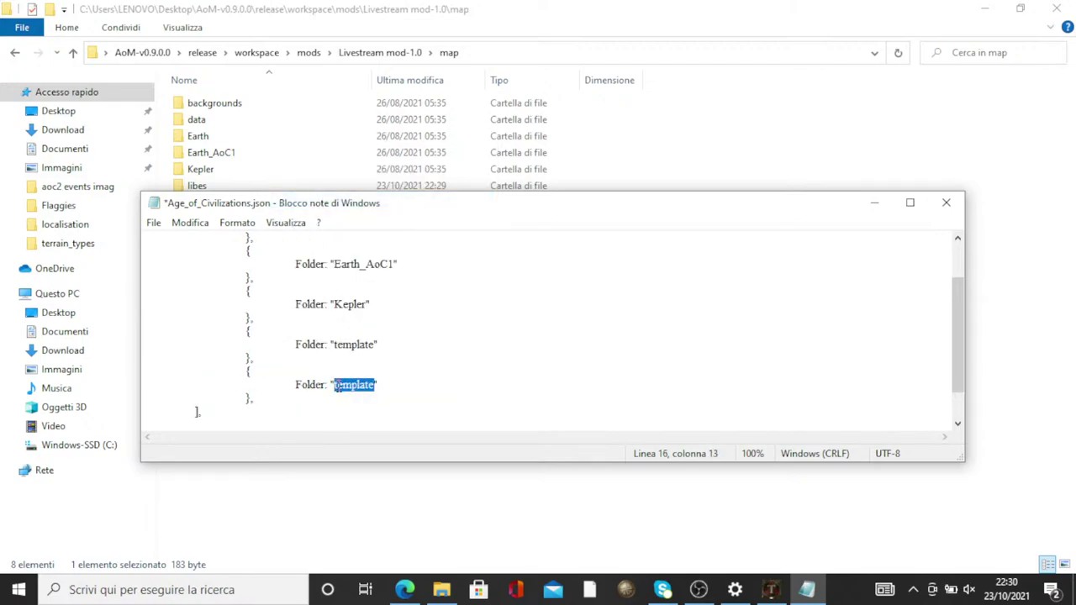
pyautogui.click(154, 223)
pyautogui.click(216, 293)
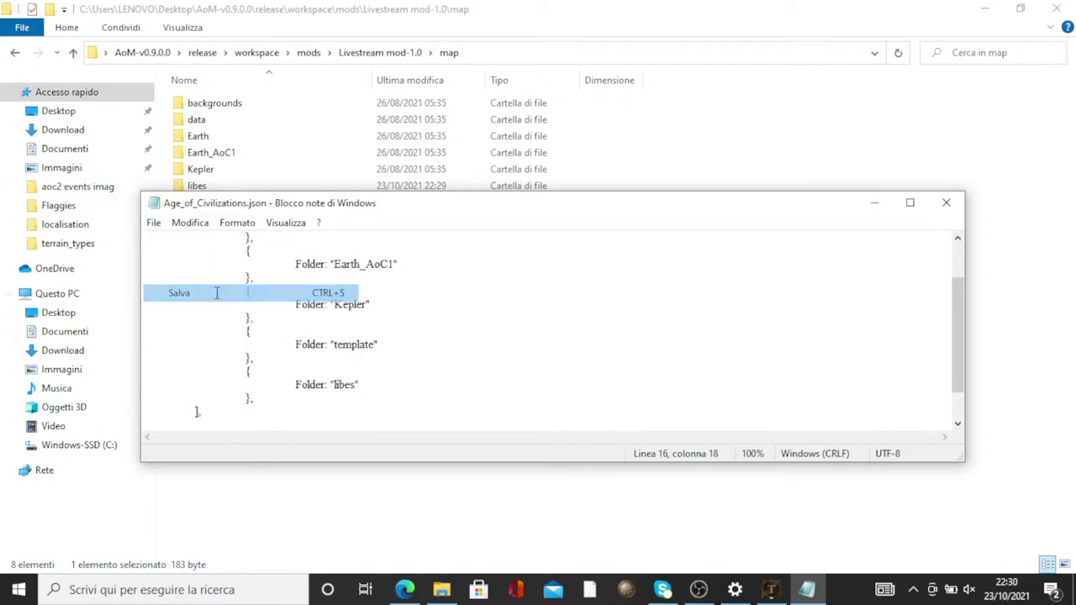
pyautogui.click(946, 203)
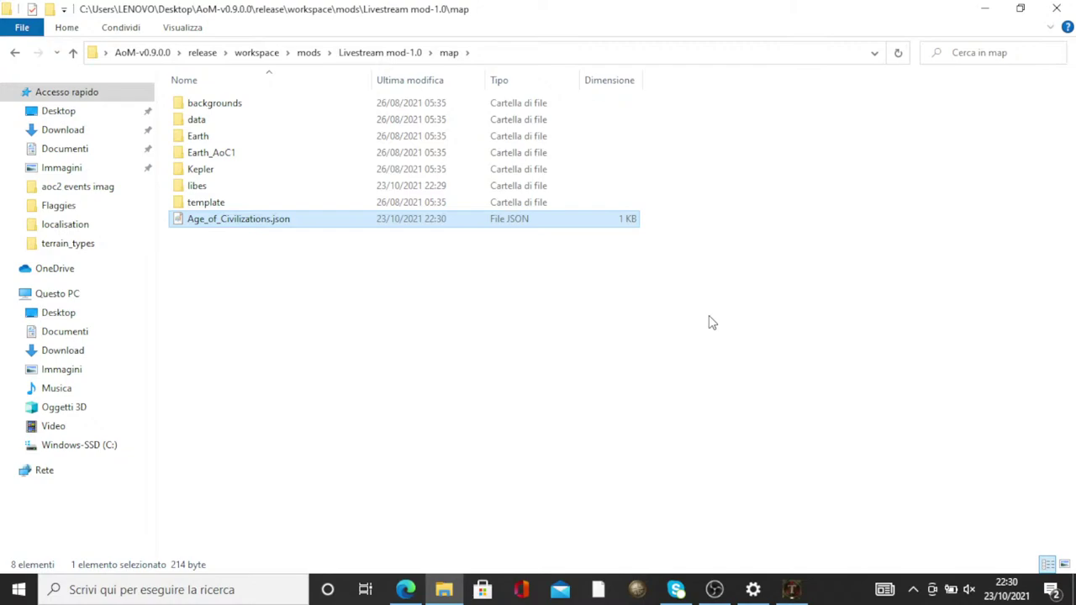
# Delete the files 0 and 1 from the data\provinces folder of the libes map
pyautogui.doubleClick(352, 188)
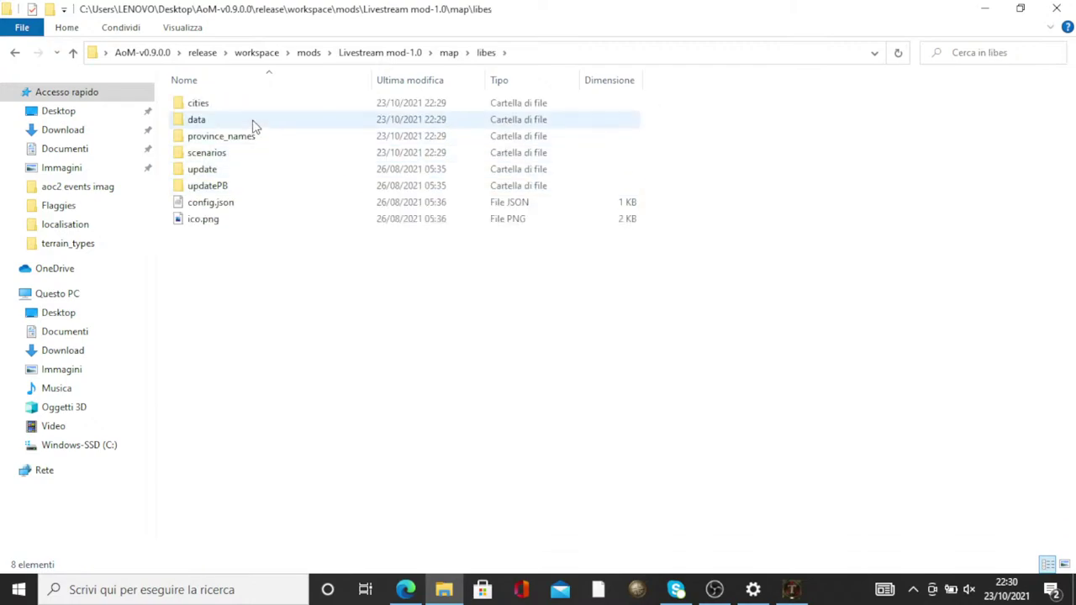
pyautogui.doubleClick(255, 119)
pyautogui.click(255, 104)
pyautogui.doubleClick(253, 104)
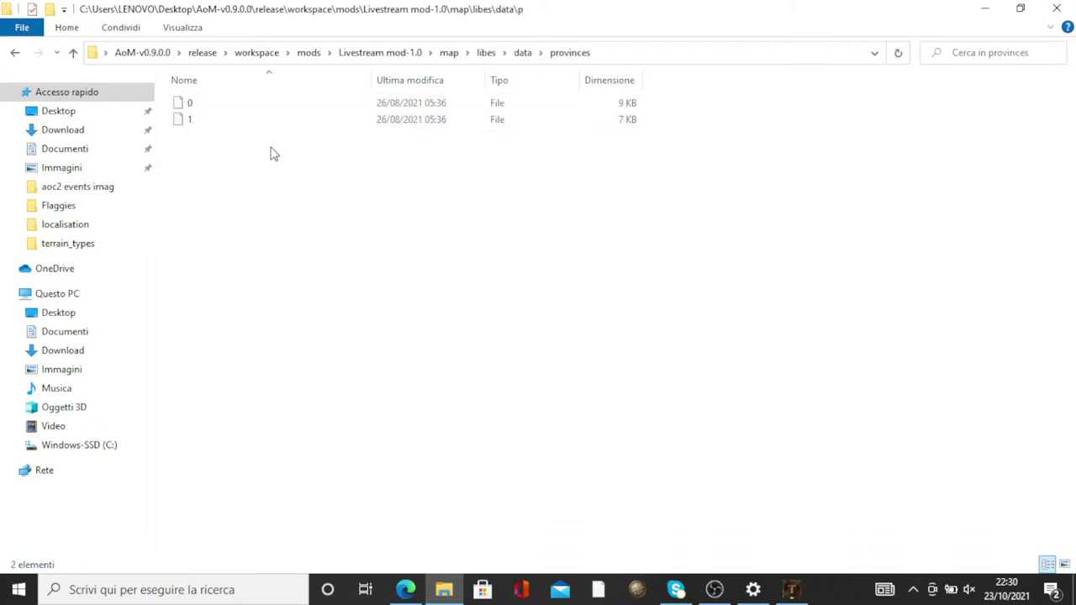
pyautogui.moveTo(342, 178); pyautogui.dragTo(256, 91)
pyautogui.rightClick(253, 102)
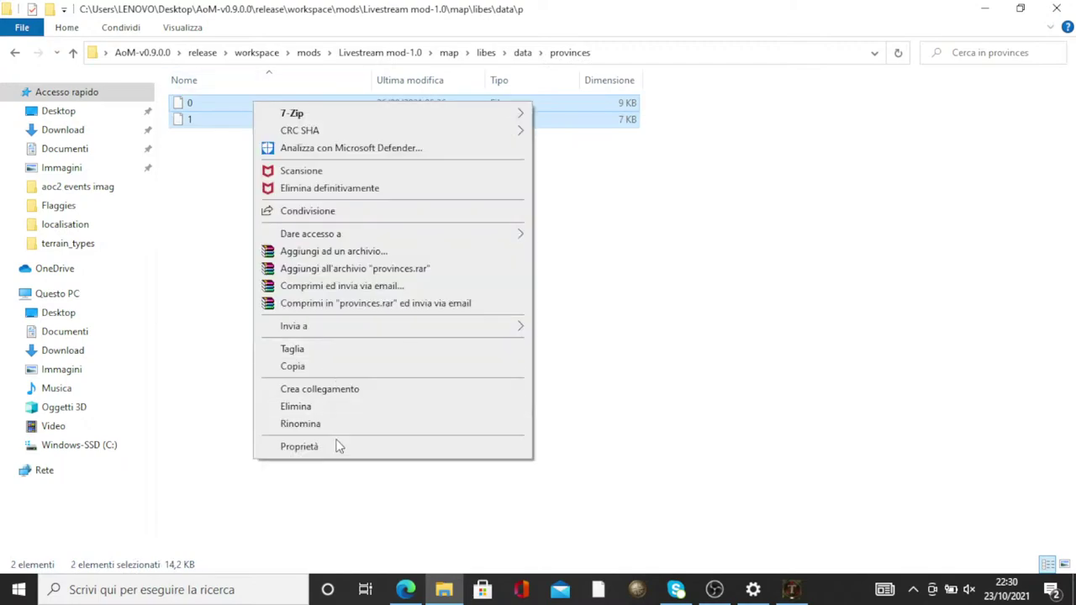
pyautogui.click(319, 407)
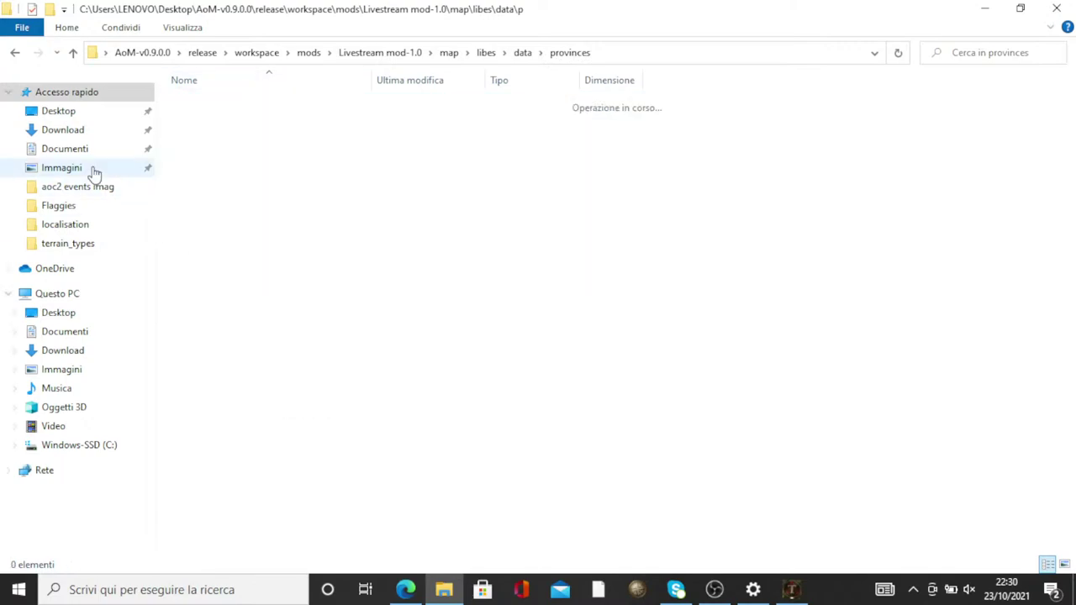
# Check the contents of the updatePB folder in the libes map and return to the libes folder
pyautogui.click(14, 52)
pyautogui.click(15, 53)
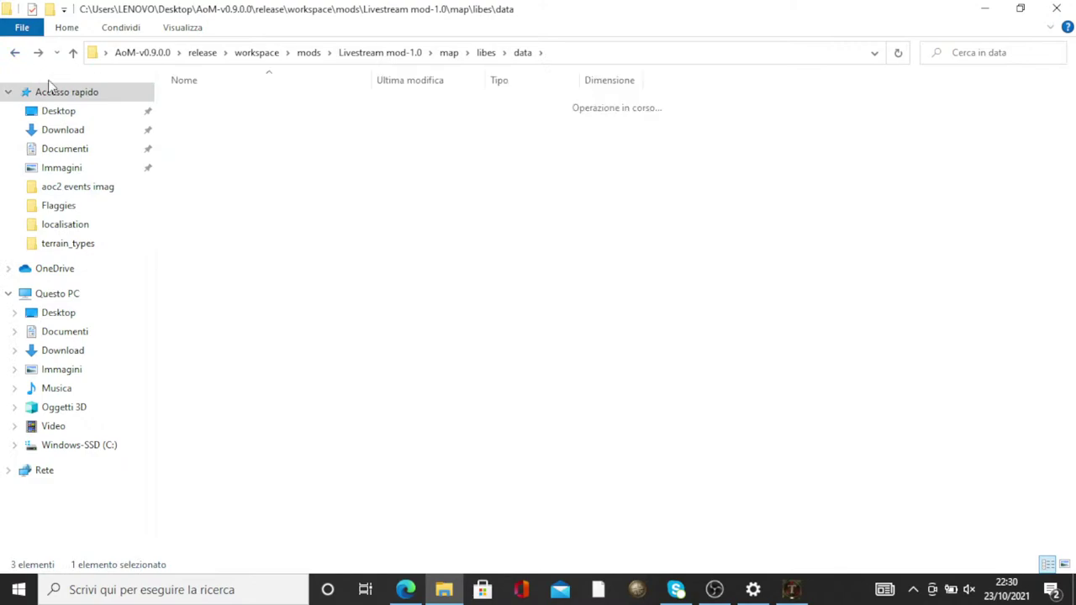
pyautogui.doubleClick(277, 186)
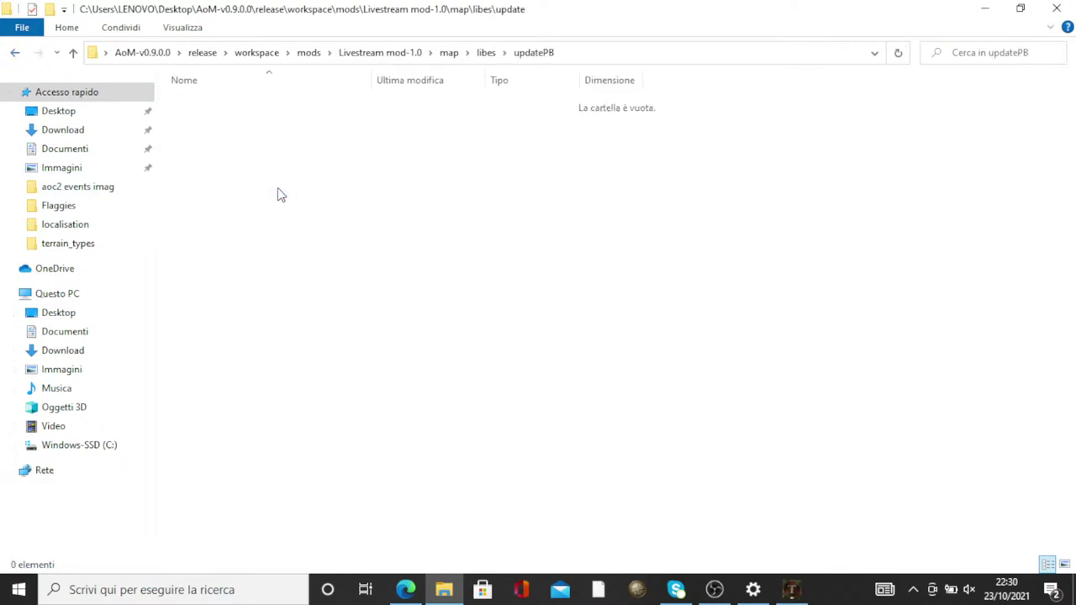
pyautogui.click(20, 54)
pyautogui.click(231, 208)
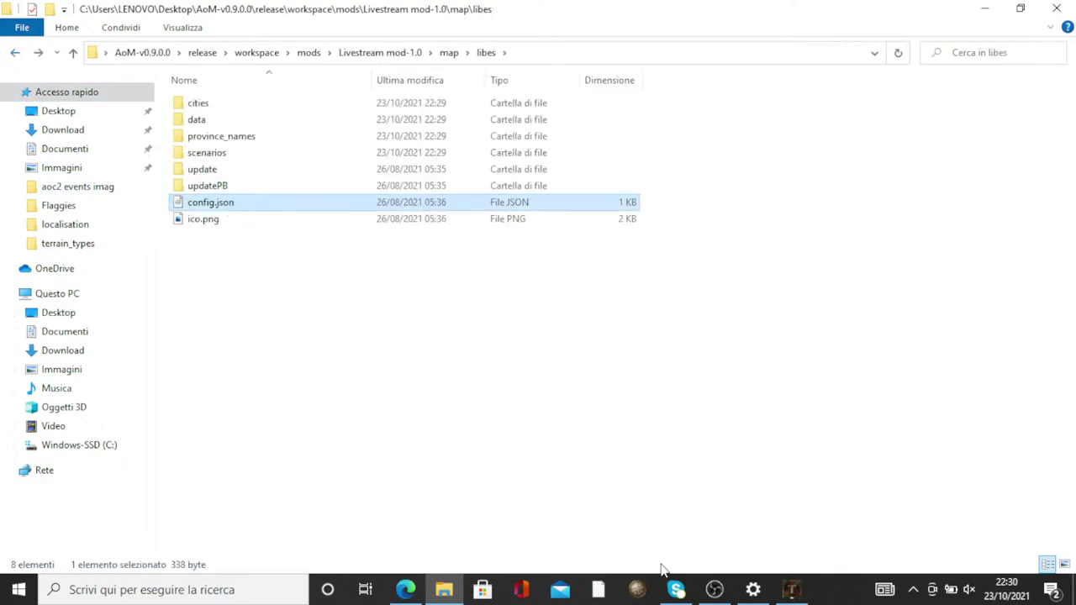
pyautogui.click(444, 589)
pyautogui.click(444, 589)
# Copy the province files 0 to 11 from the Libes folder inside the workspace's maps folder
pyautogui.click(13, 51)
pyautogui.click(13, 51)
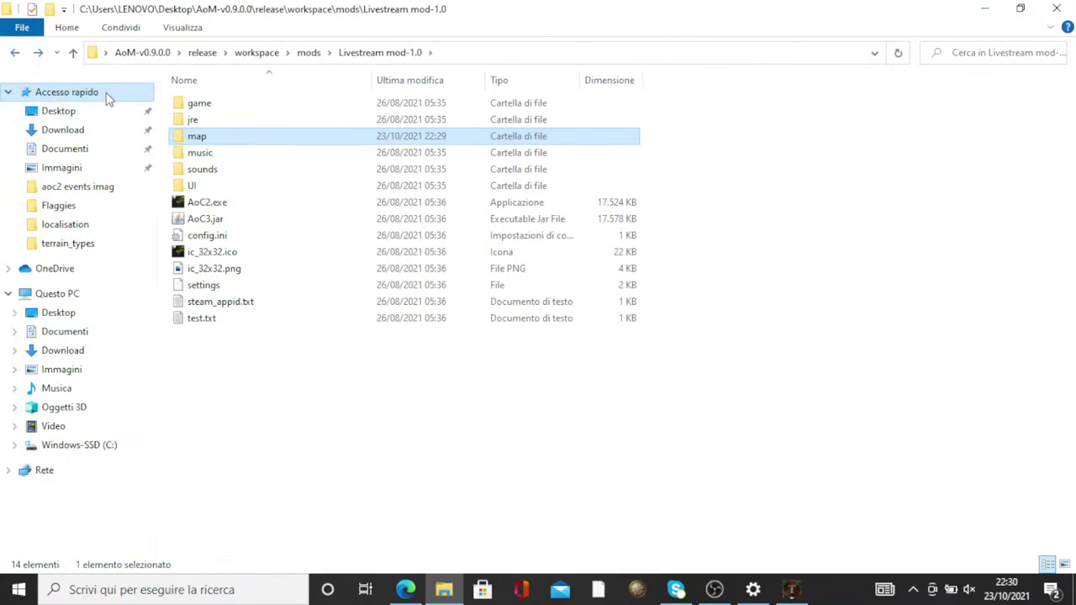
pyautogui.click(15, 54)
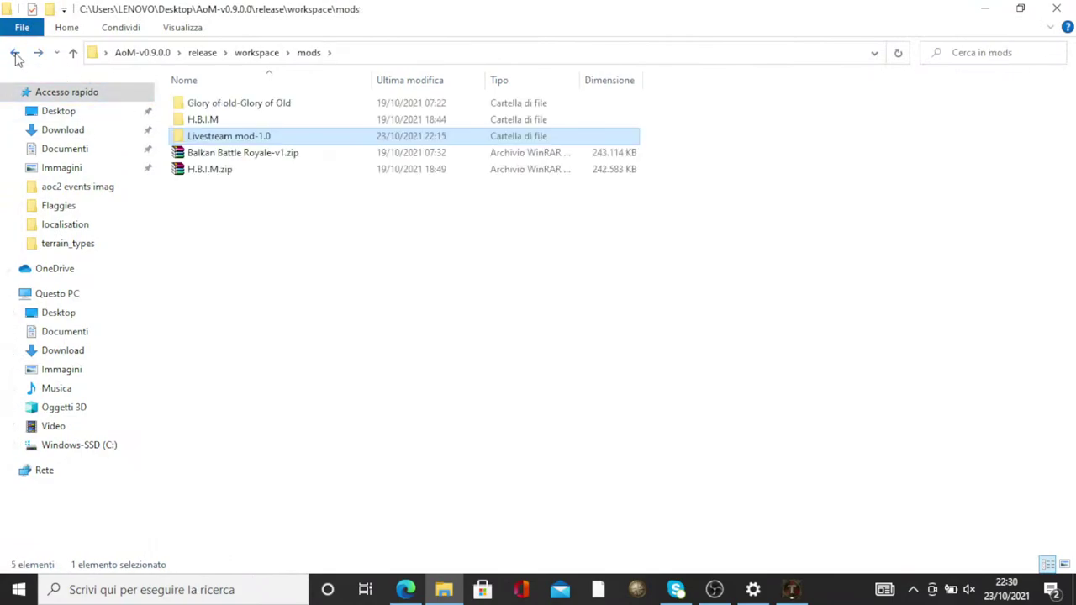
pyautogui.click(15, 54)
pyautogui.doubleClick(206, 153)
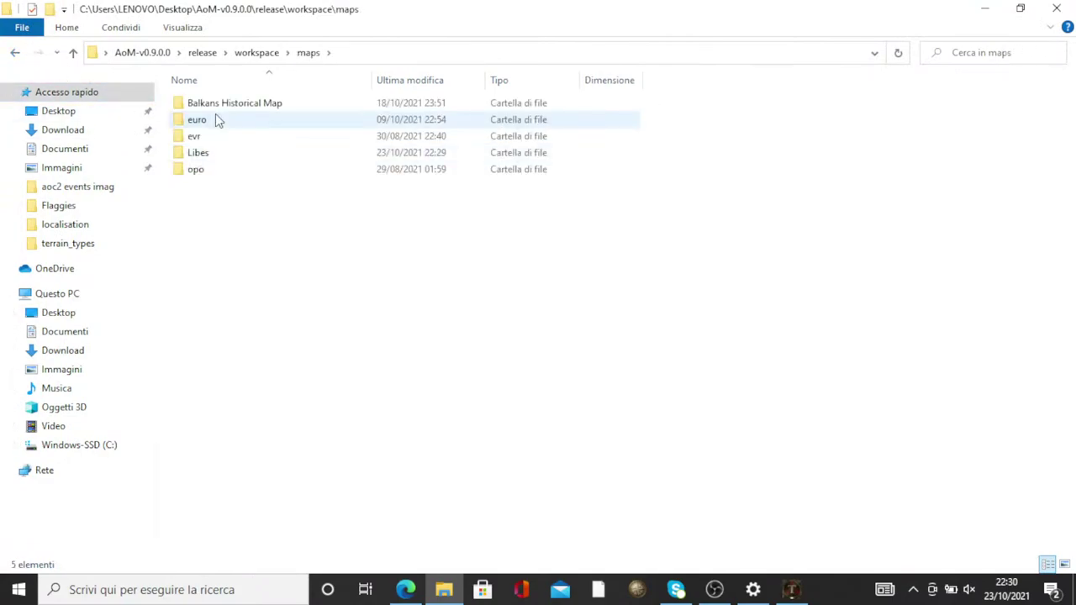
pyautogui.doubleClick(230, 159)
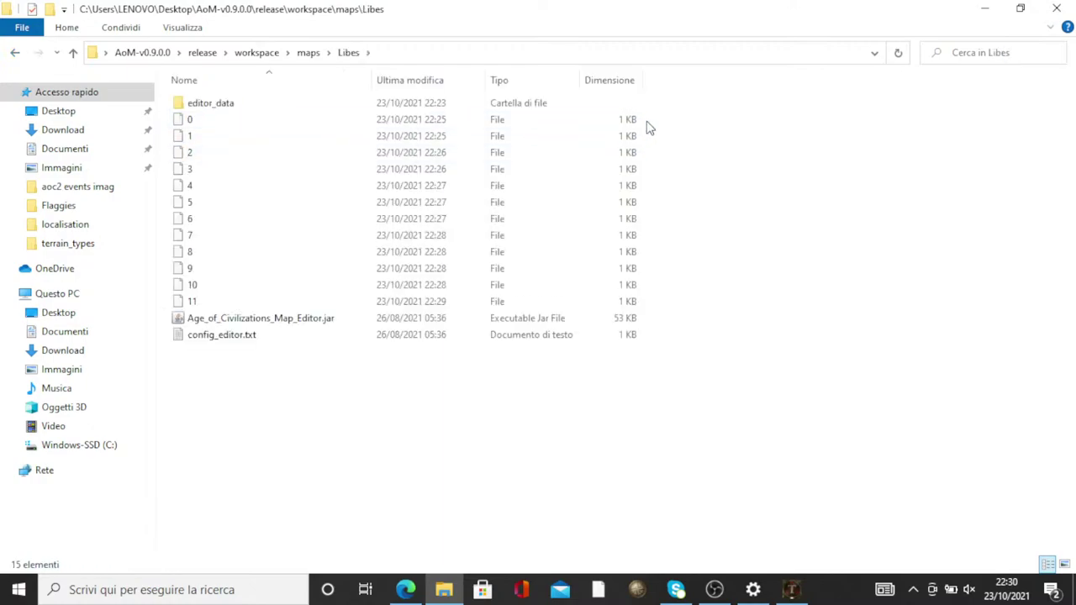
pyautogui.moveTo(645, 120); pyautogui.dragTo(530, 296)
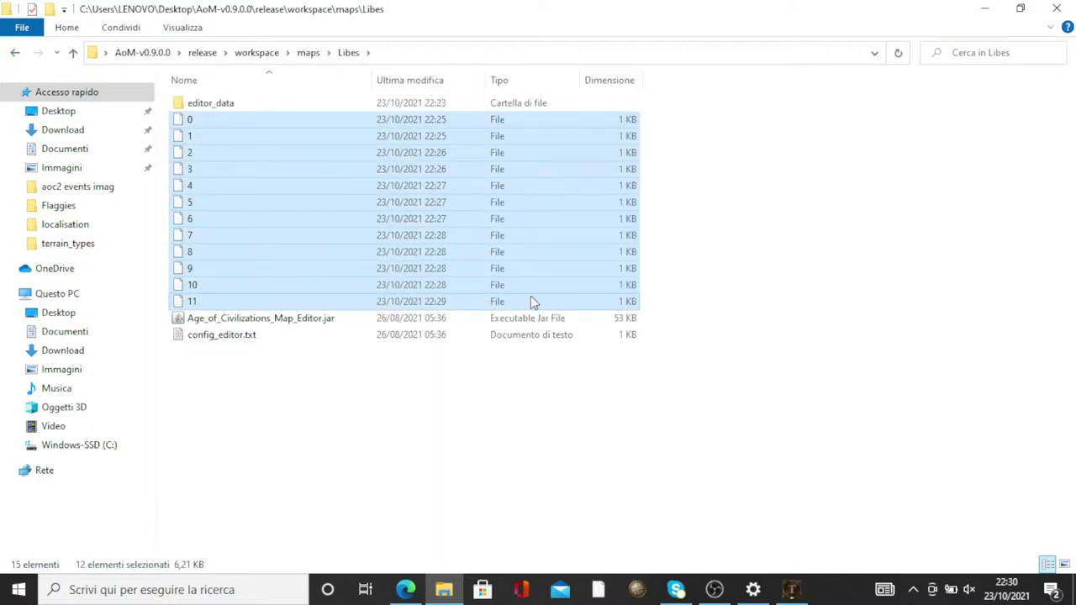
pyautogui.rightClick(530, 296)
pyautogui.click(578, 480)
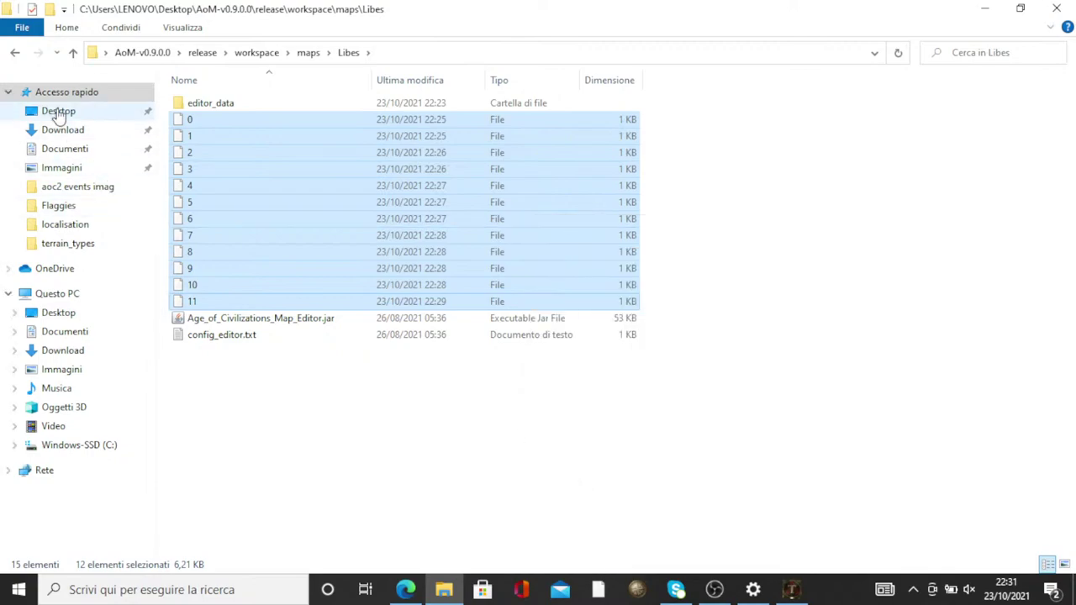
# Paste the copied province files into the updatePB folder of the libes map in Livestream mod-1.0
pyautogui.doubleClick(17, 52)
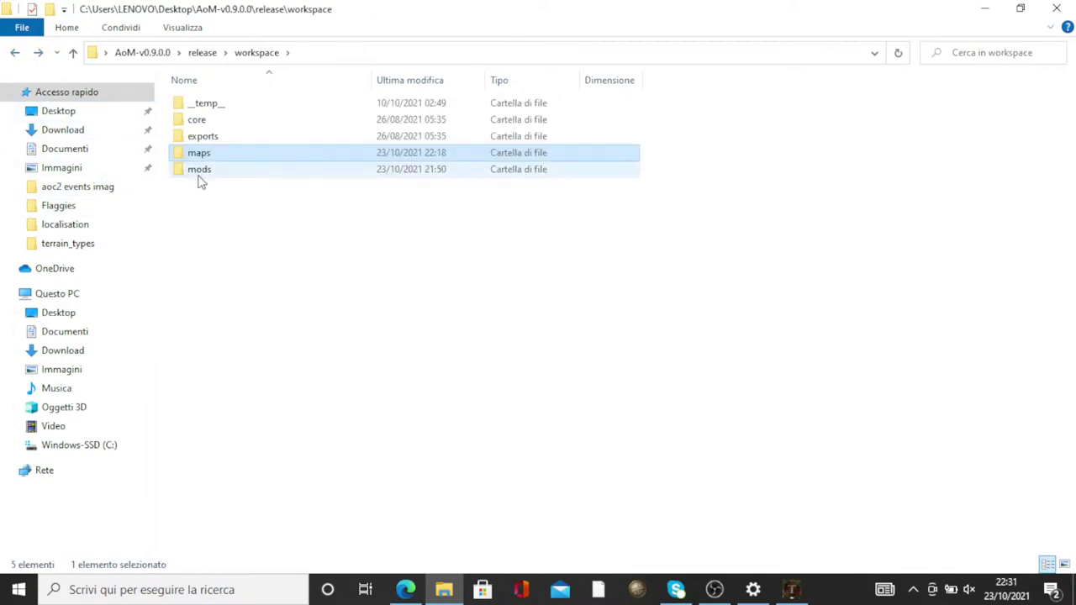
pyautogui.doubleClick(200, 175)
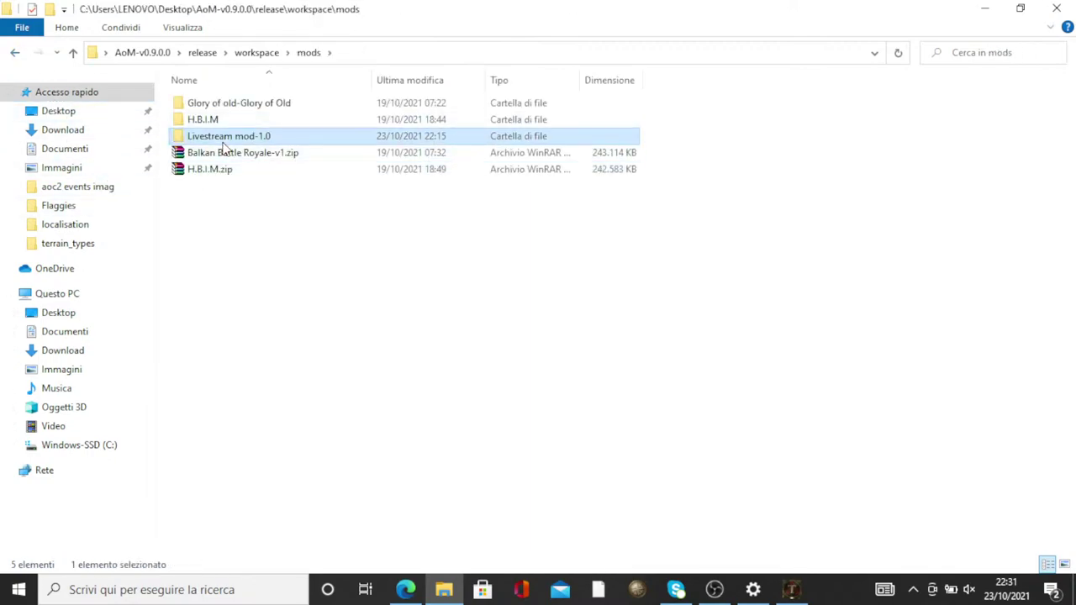
pyautogui.doubleClick(224, 136)
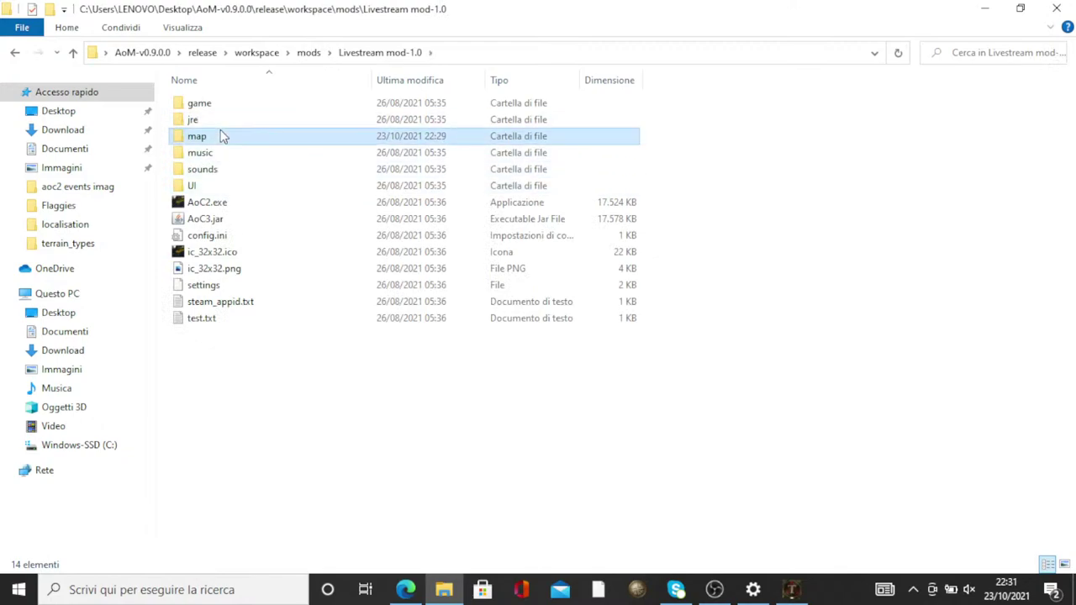
pyautogui.doubleClick(220, 135)
pyautogui.doubleClick(217, 186)
pyautogui.doubleClick(217, 185)
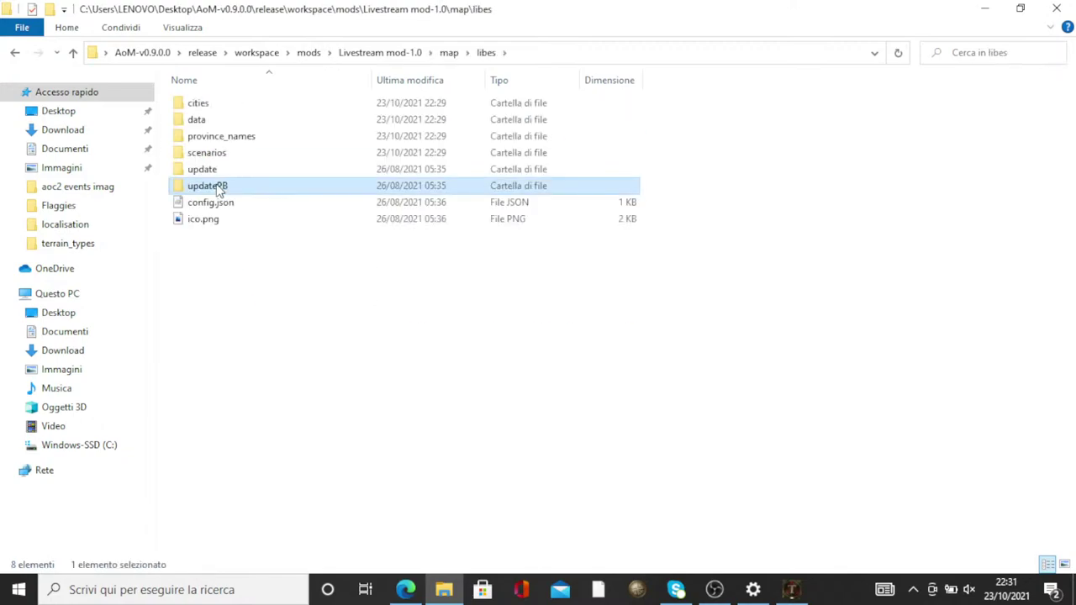
pyautogui.rightClick(343, 197)
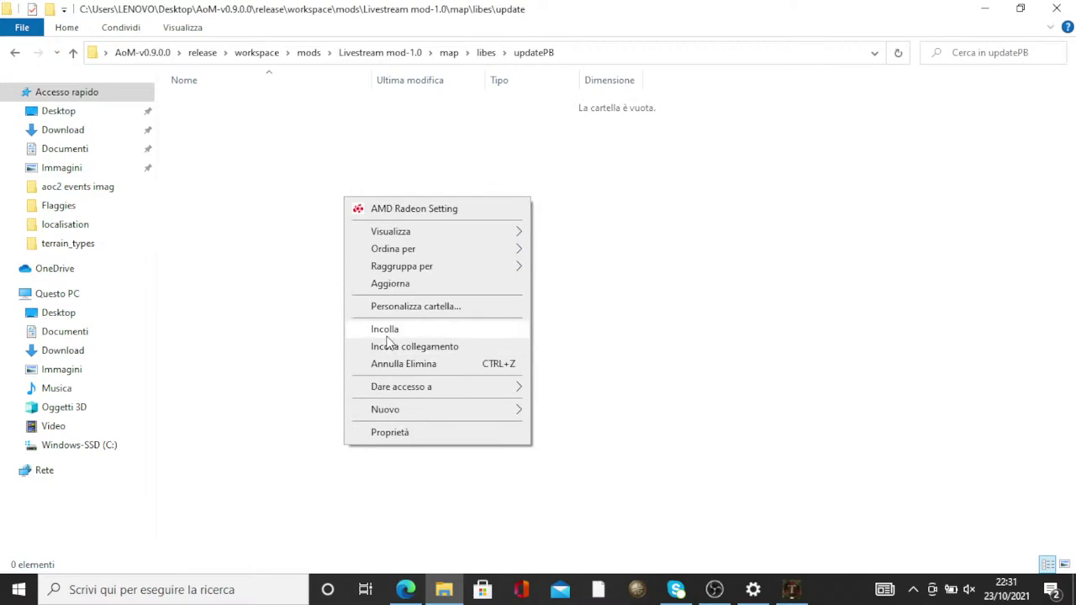
pyautogui.click(385, 329)
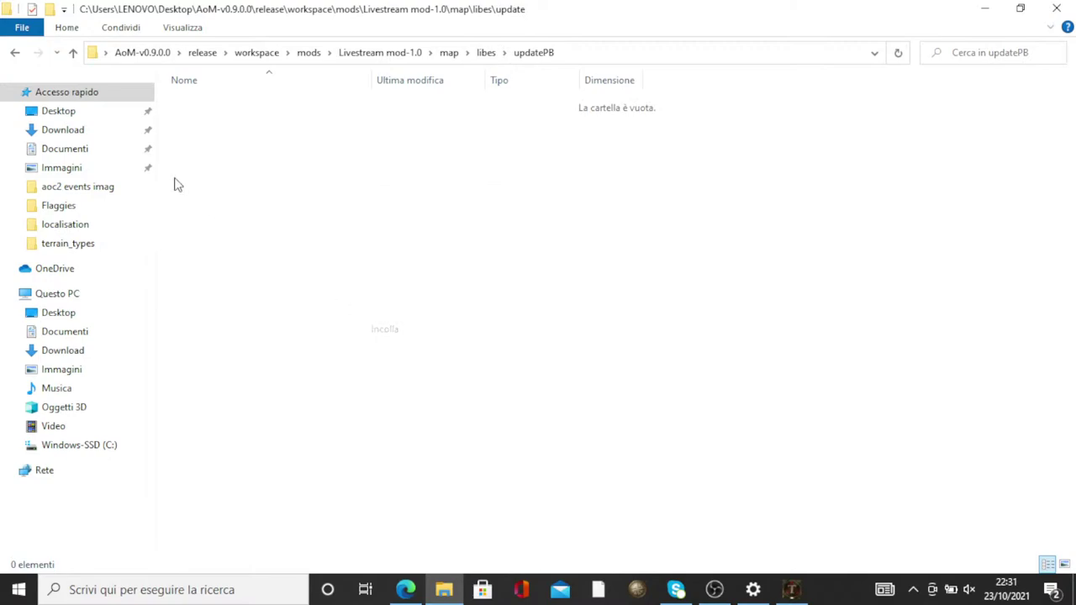
# Paste the same province files into the update folder of the libes map
pyautogui.click(15, 52)
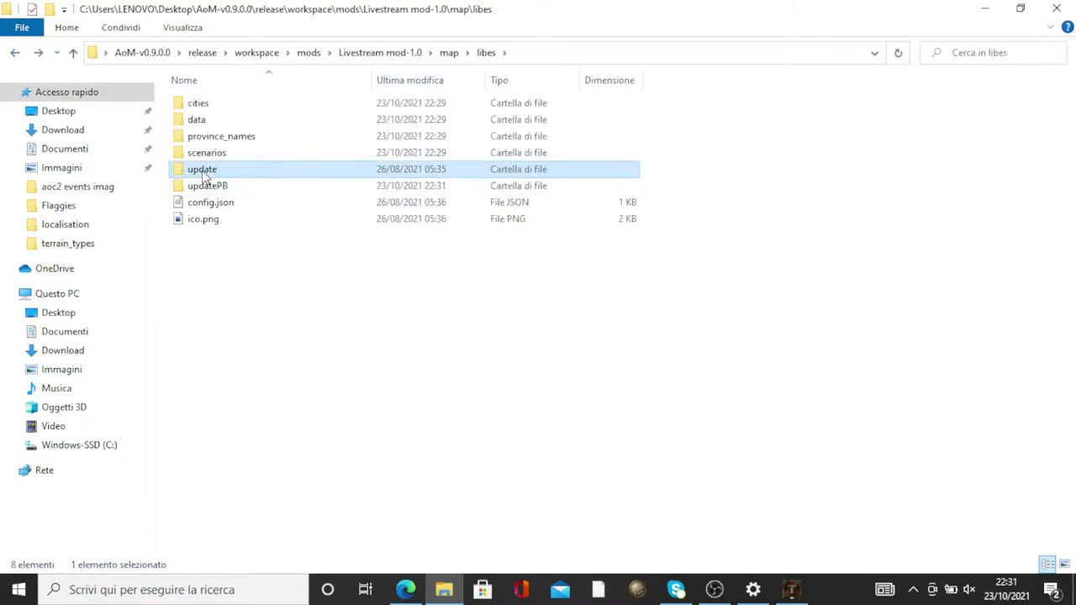
pyautogui.doubleClick(206, 175)
pyautogui.rightClick(256, 226)
pyautogui.click(311, 360)
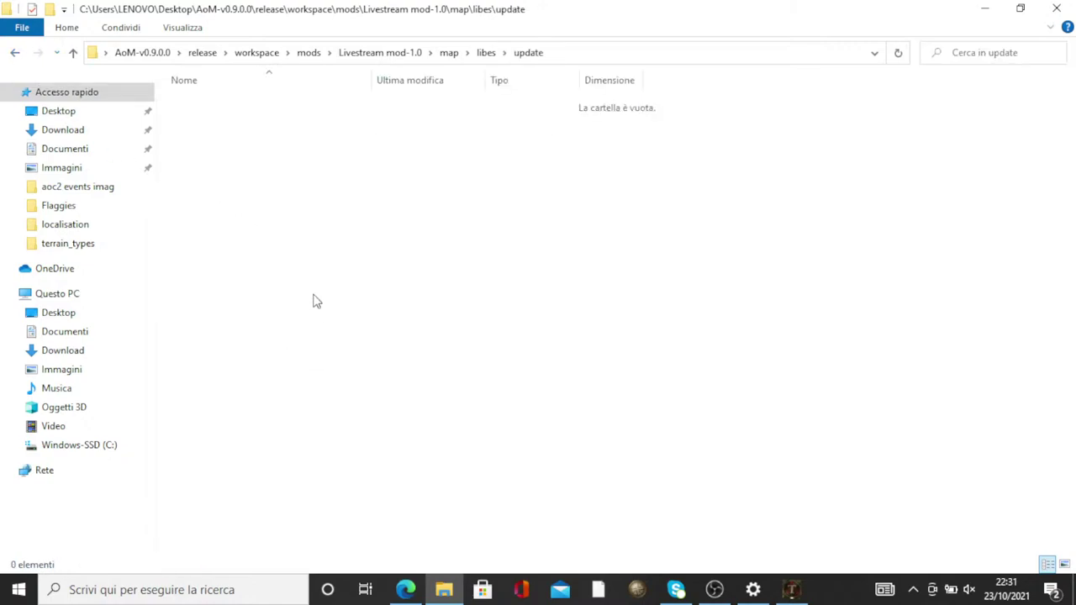
# Paste the province files into the data\provinces folder of the libes map
pyautogui.click(14, 52)
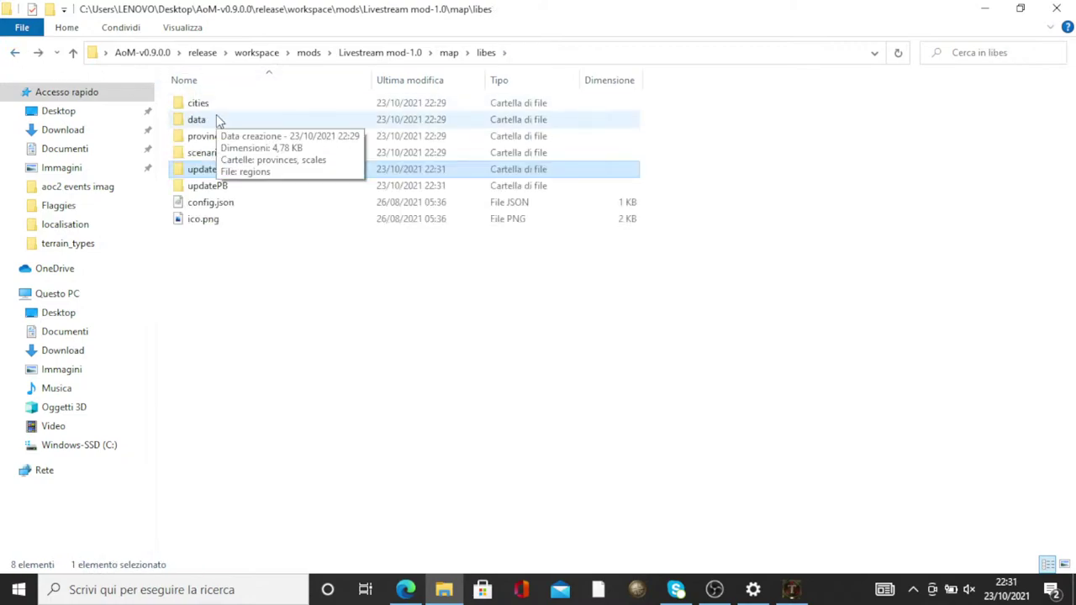
pyautogui.doubleClick(218, 113)
pyautogui.doubleClick(223, 104)
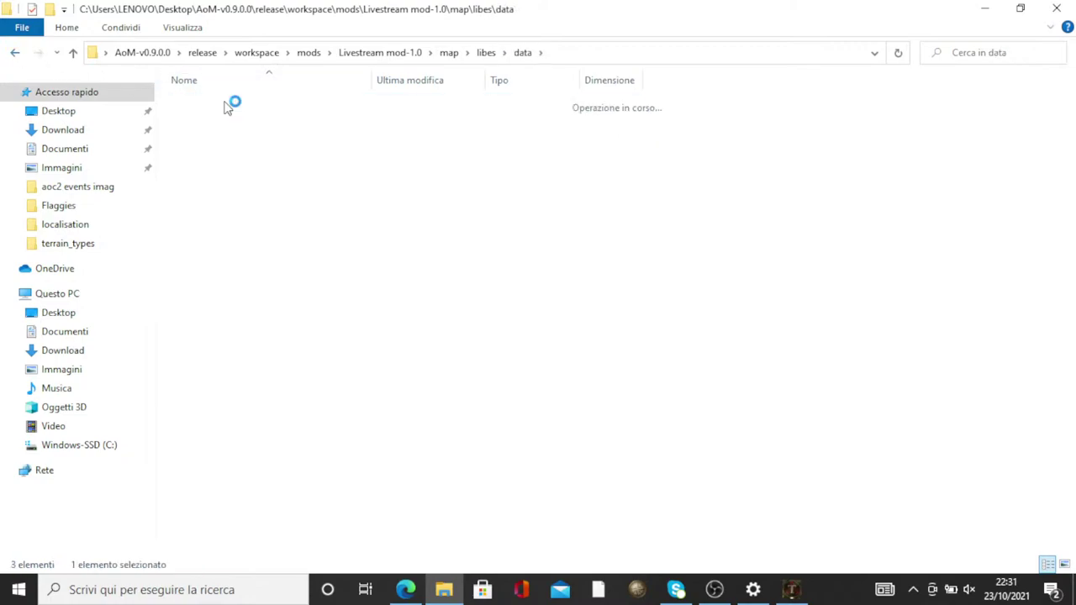
pyautogui.rightClick(283, 252)
pyautogui.click(332, 378)
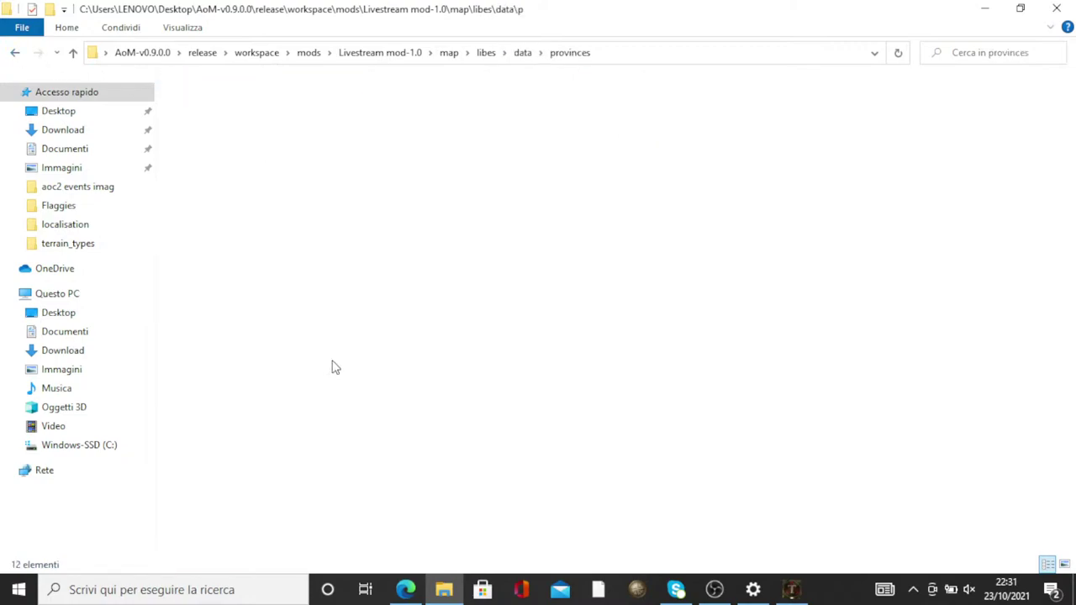
# In the libes map's config.json, set NumberOfProvinces to 12 and BackgroundName to "or", then save and close the file
pyautogui.click(14, 52)
pyautogui.click(14, 52)
pyautogui.click(210, 186)
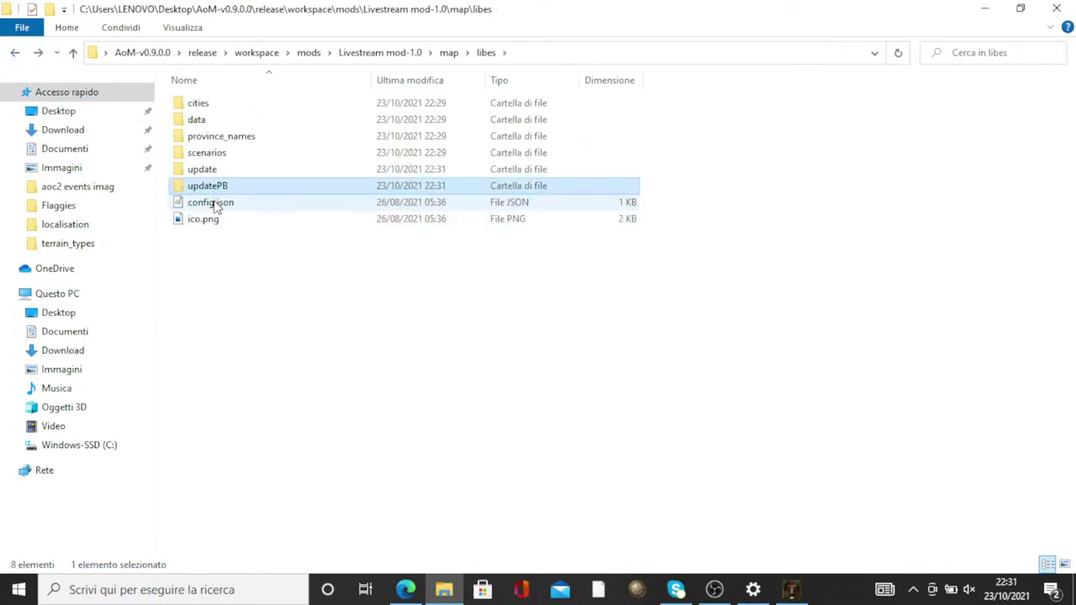
pyautogui.click(214, 204)
pyautogui.rightClick(218, 207)
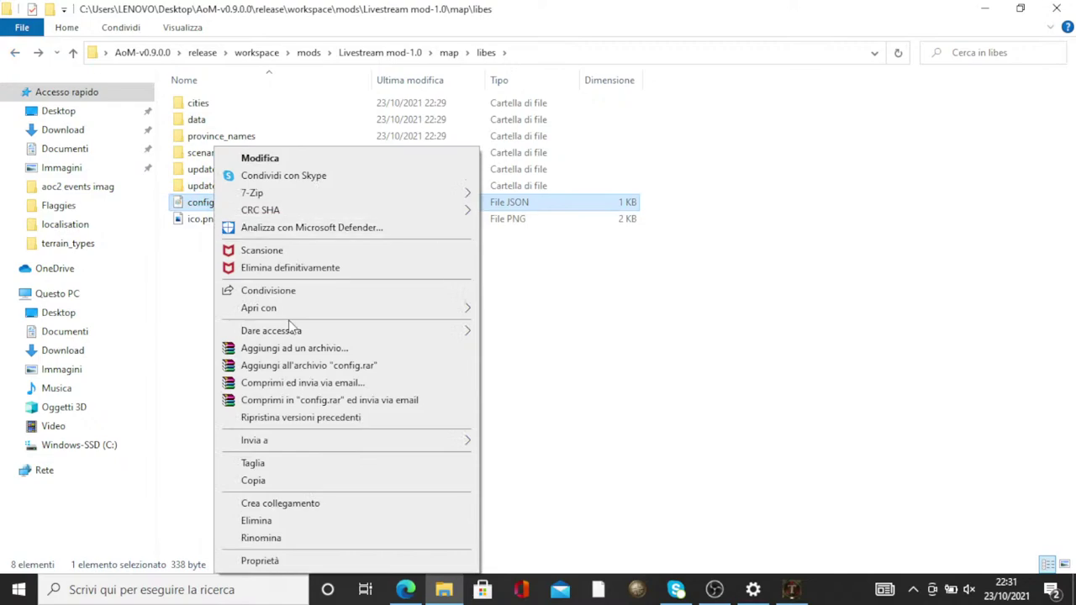
pyautogui.moveTo(283, 311)
pyautogui.click(493, 311)
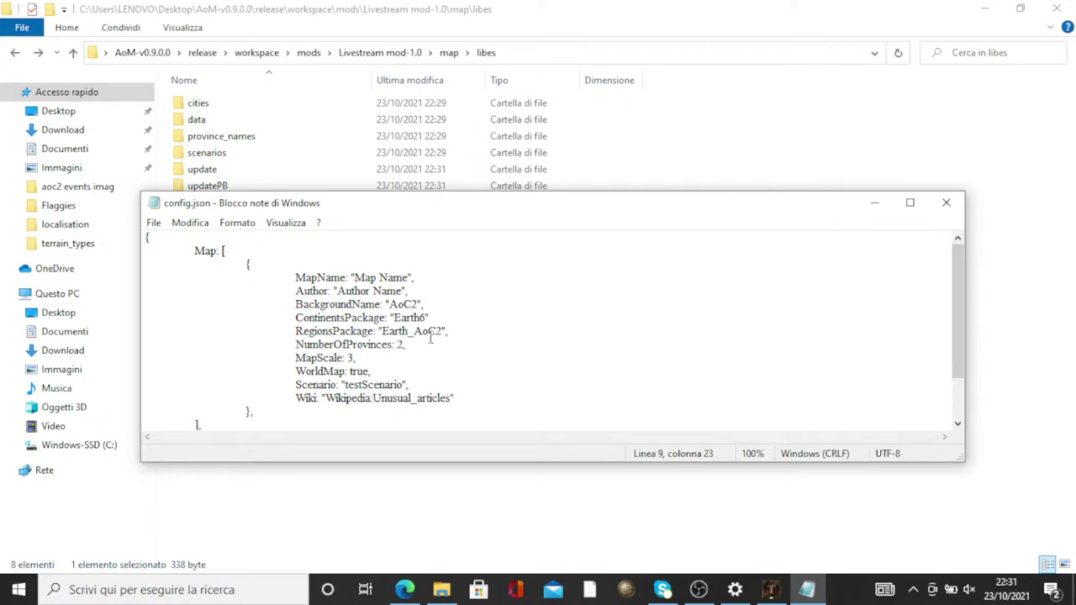
pyautogui.write('1')
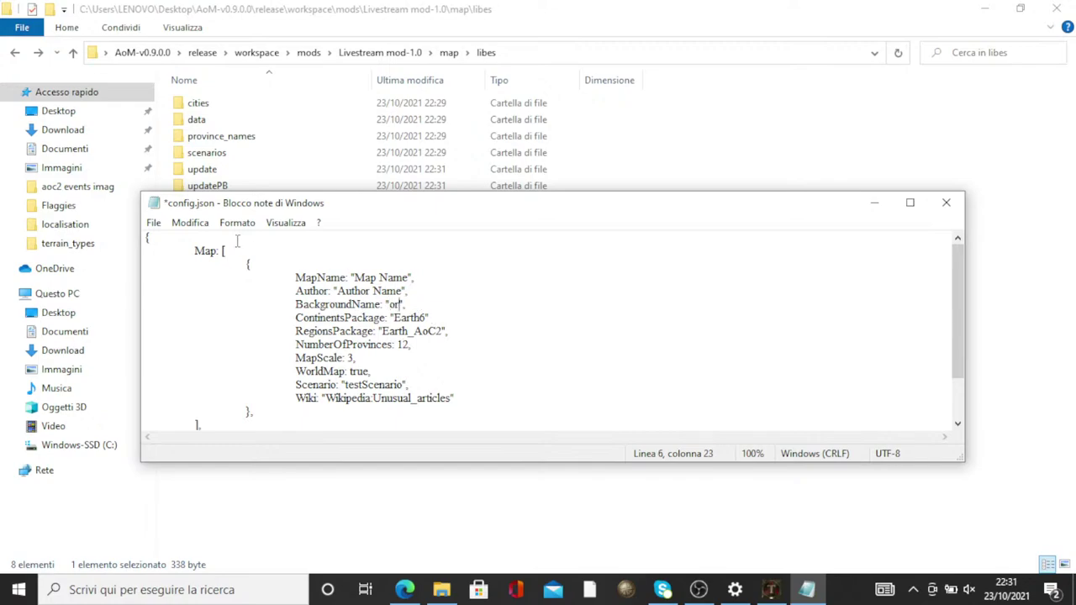
pyautogui.click(154, 223)
pyautogui.click(179, 293)
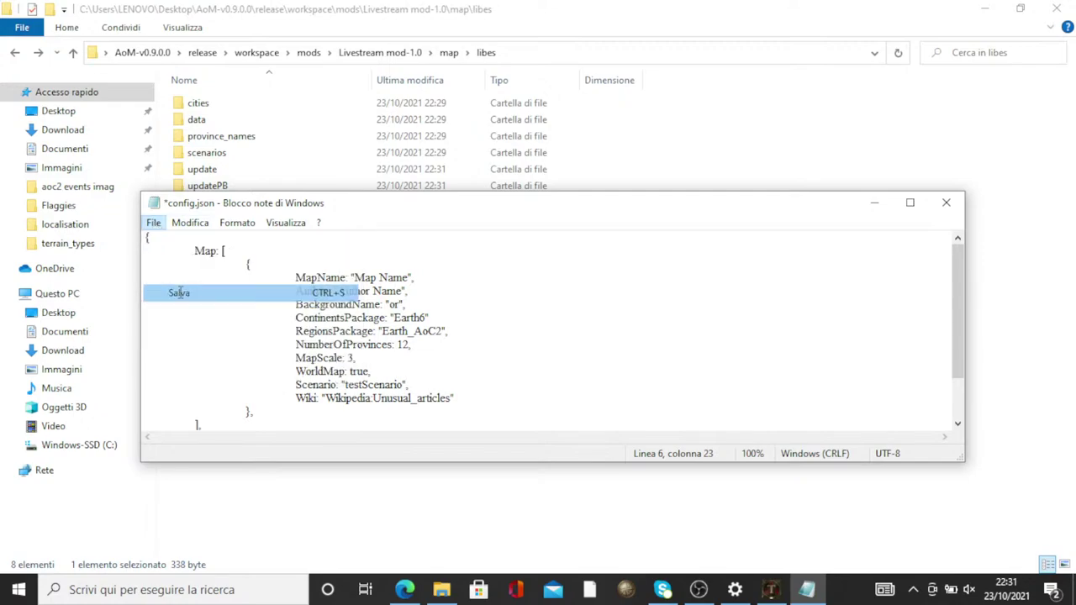
pyautogui.click(946, 203)
# Look at the map images in the backgrounds folder inside the mod's map folder
pyautogui.click(17, 54)
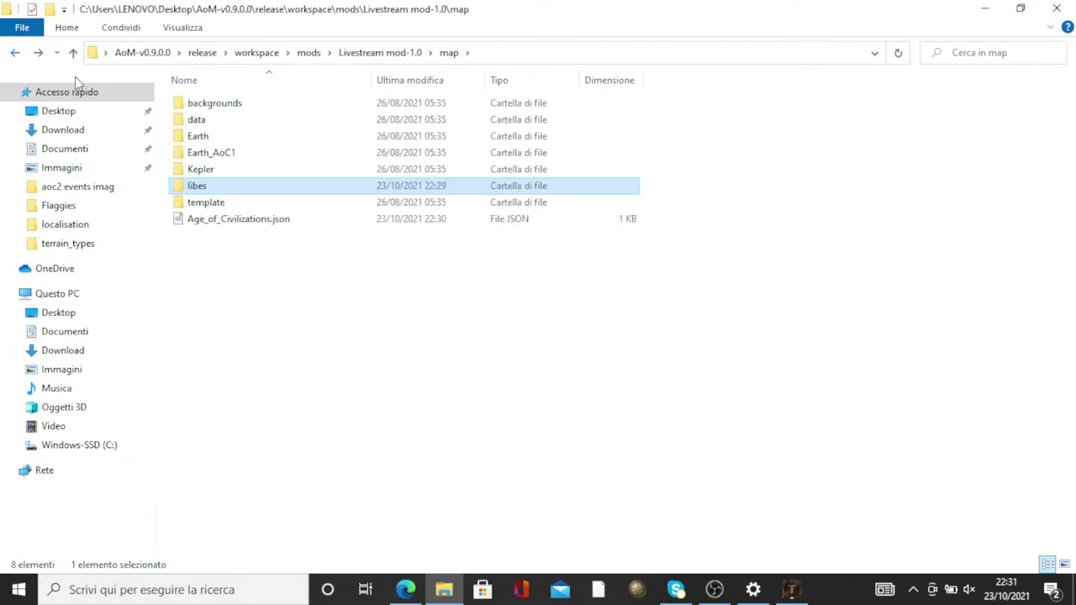
pyautogui.click(237, 108)
pyautogui.doubleClick(236, 108)
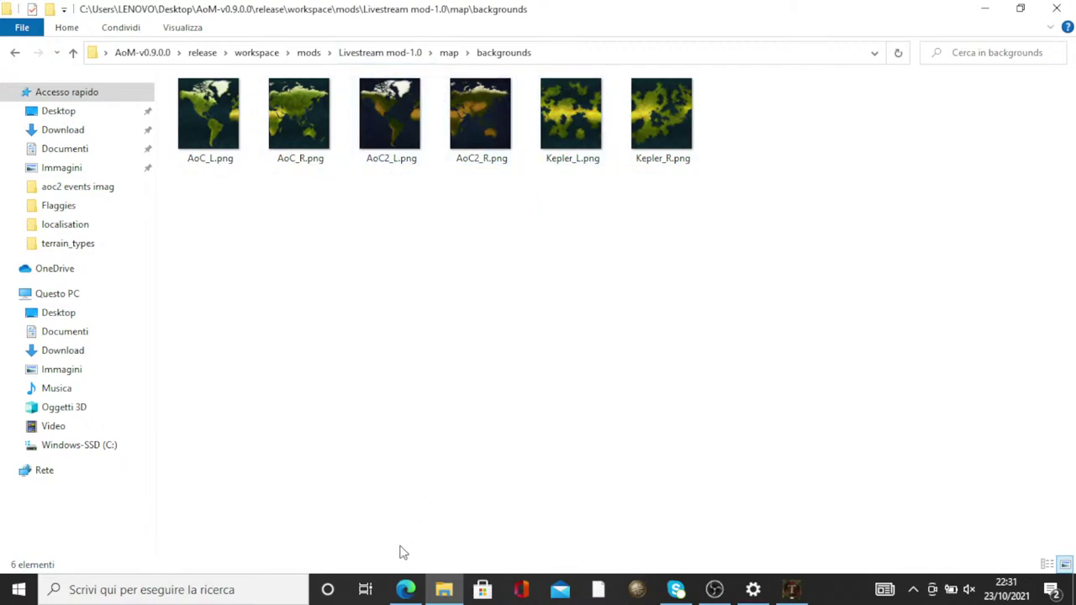
# Switch to the Edge browser, search Google for "image cutter in equal parts" in a new tab and open the IMGonline result
pyautogui.click(405, 590)
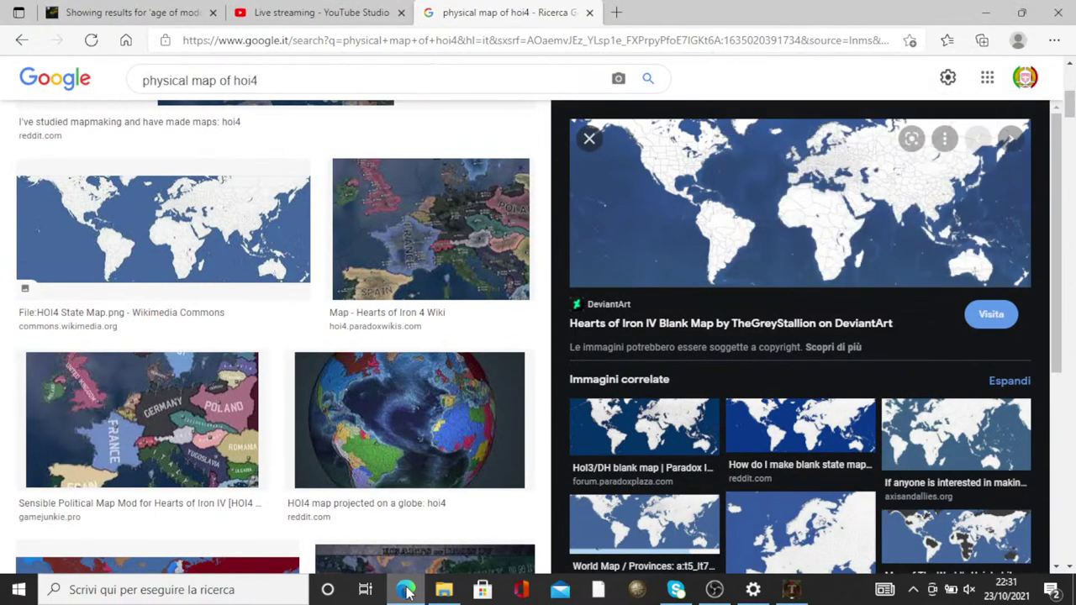
pyautogui.click(620, 12)
pyautogui.click(193, 194)
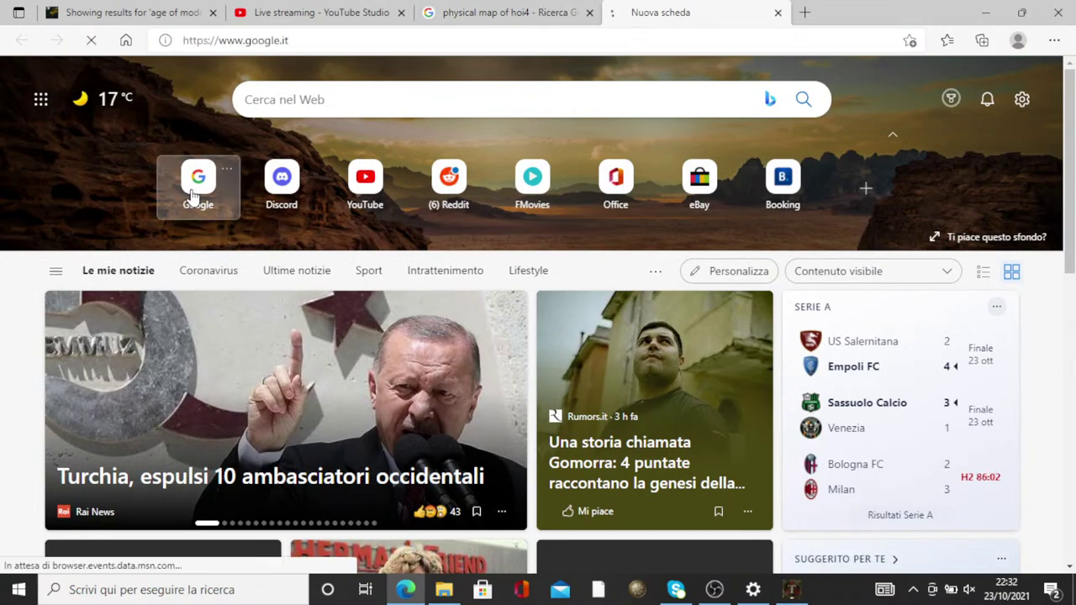
pyautogui.click(478, 218)
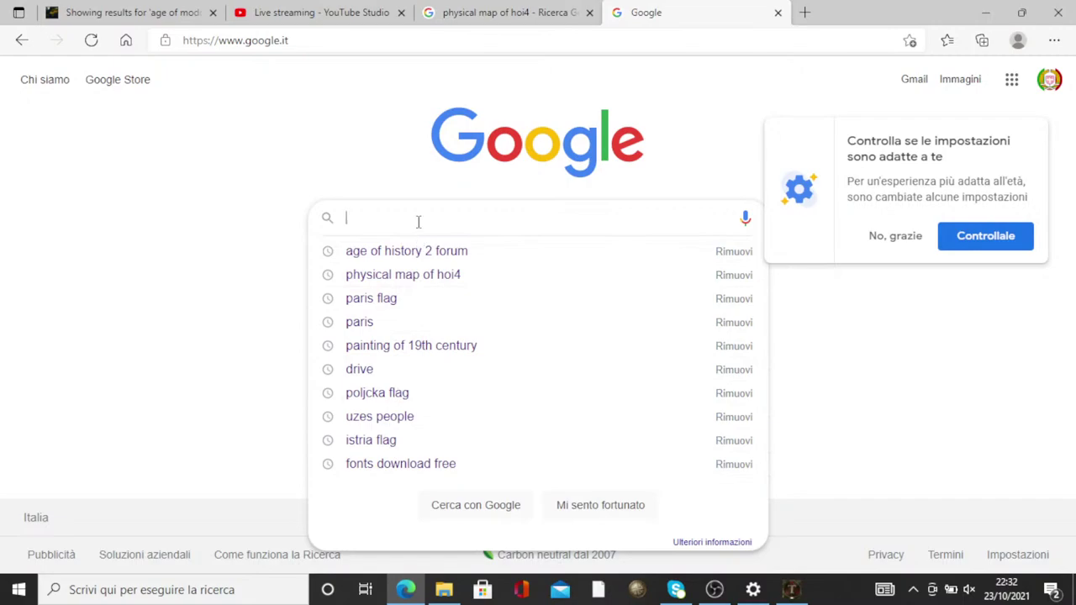
pyautogui.write('image c')
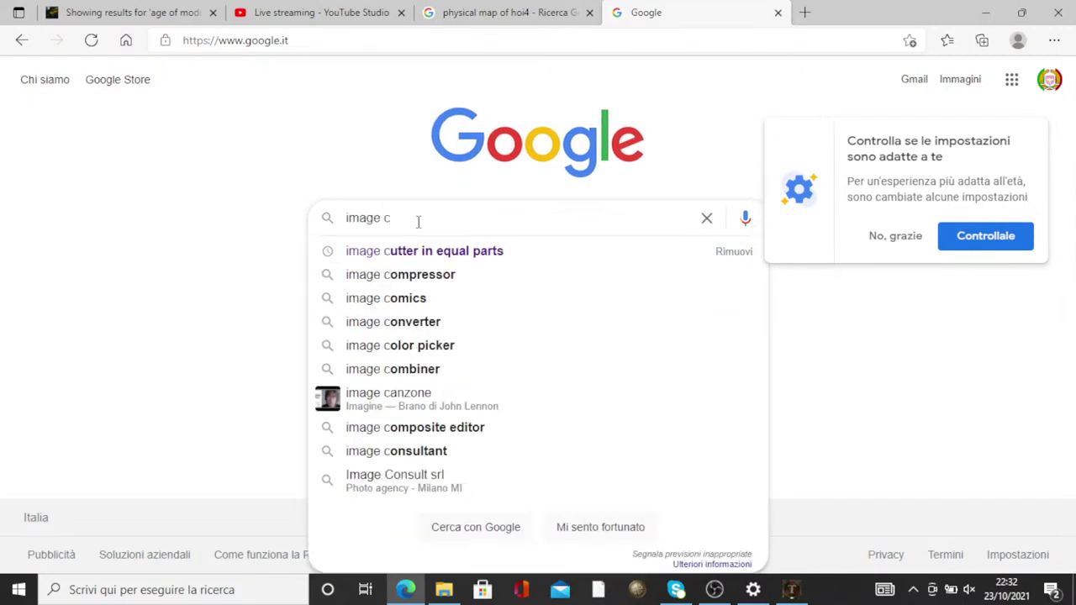
pyautogui.click(426, 250)
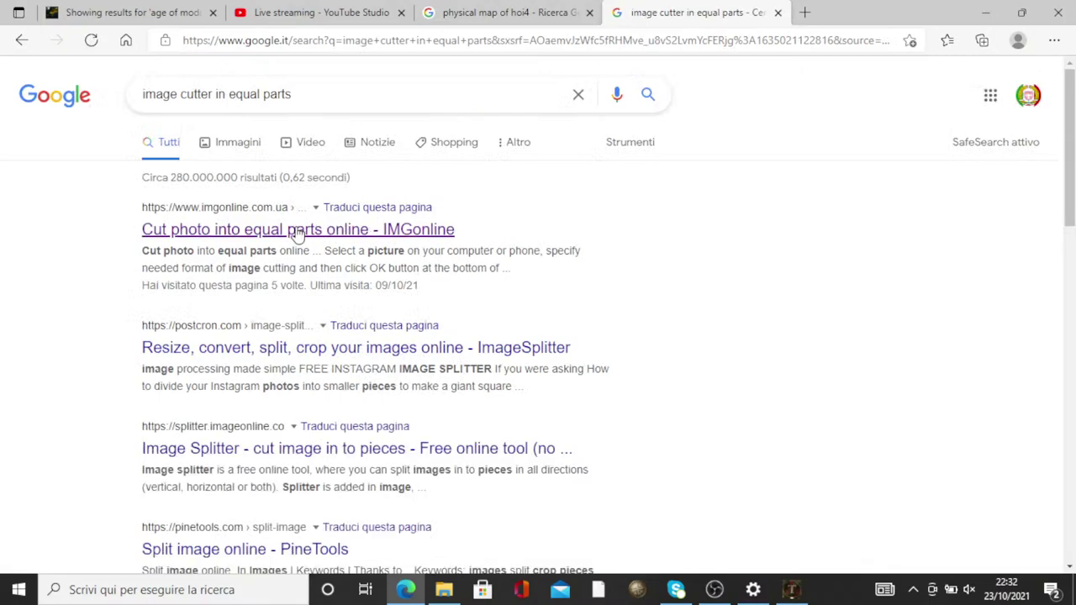
pyautogui.click(295, 232)
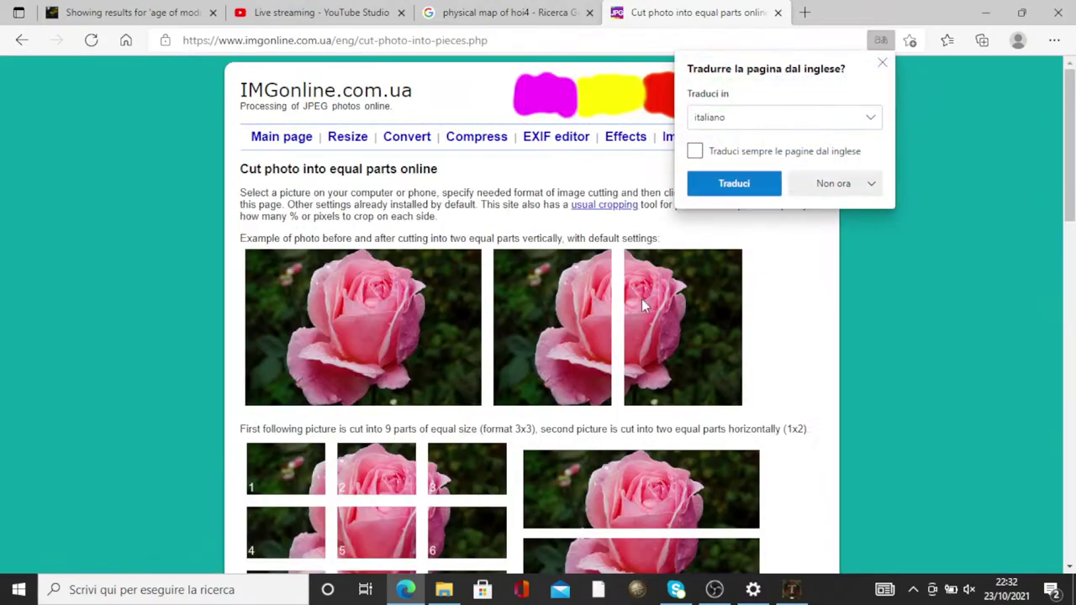
# Choose the world map image dcsyof9-039d8b2c-f62d-4b21-94b8-cbcbf1fa49ce.png from the aoc2 events imag folder as the photo to cut
pyautogui.scroll(-7, 555, 238)
pyautogui.scroll(-4, 555, 238)
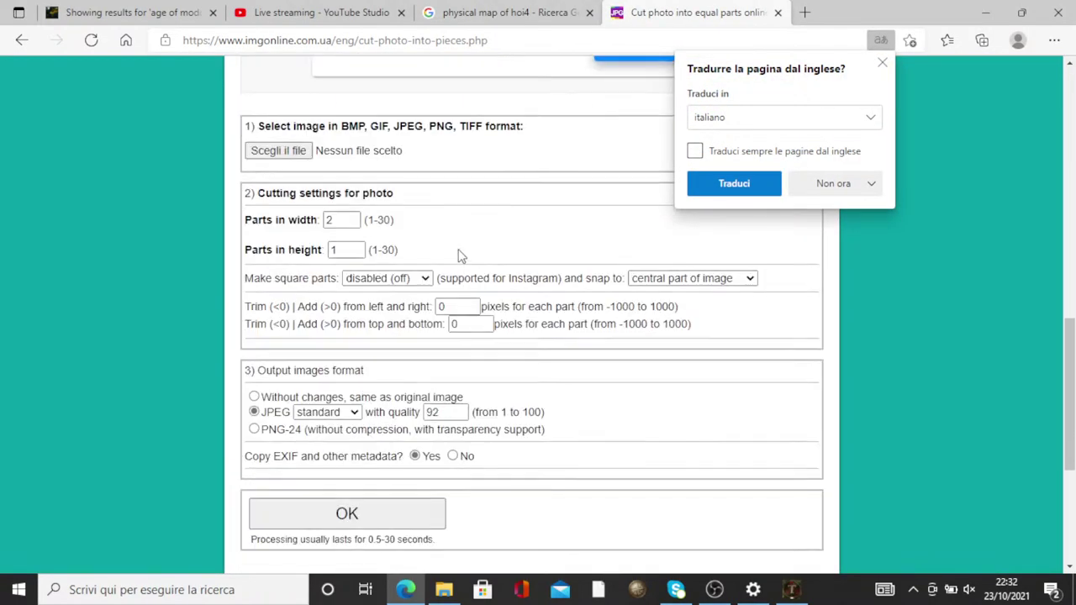
pyautogui.click(294, 151)
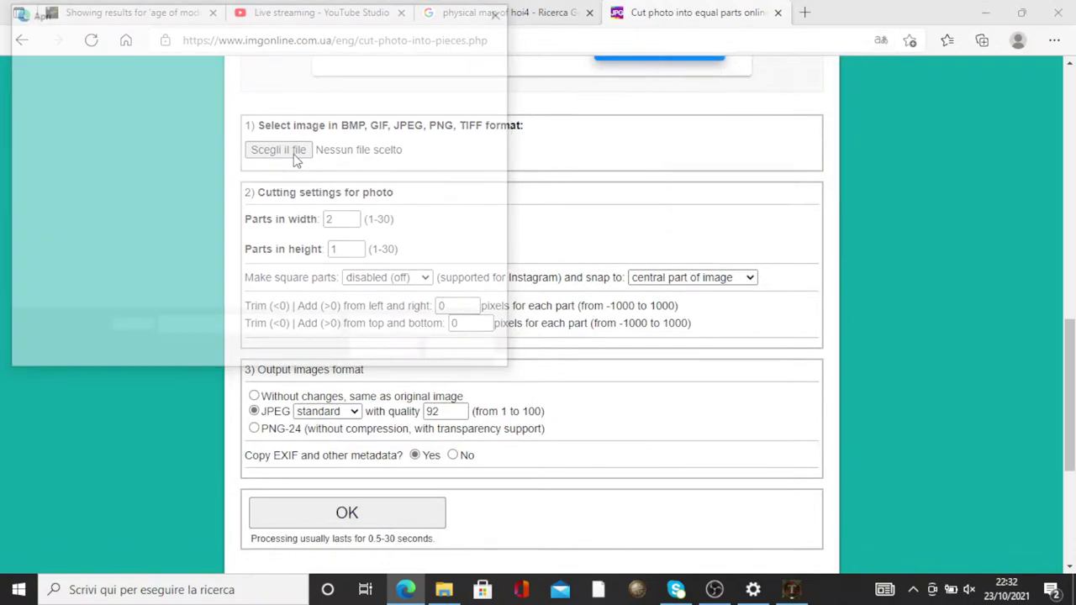
pyautogui.scroll(2, 84, 168)
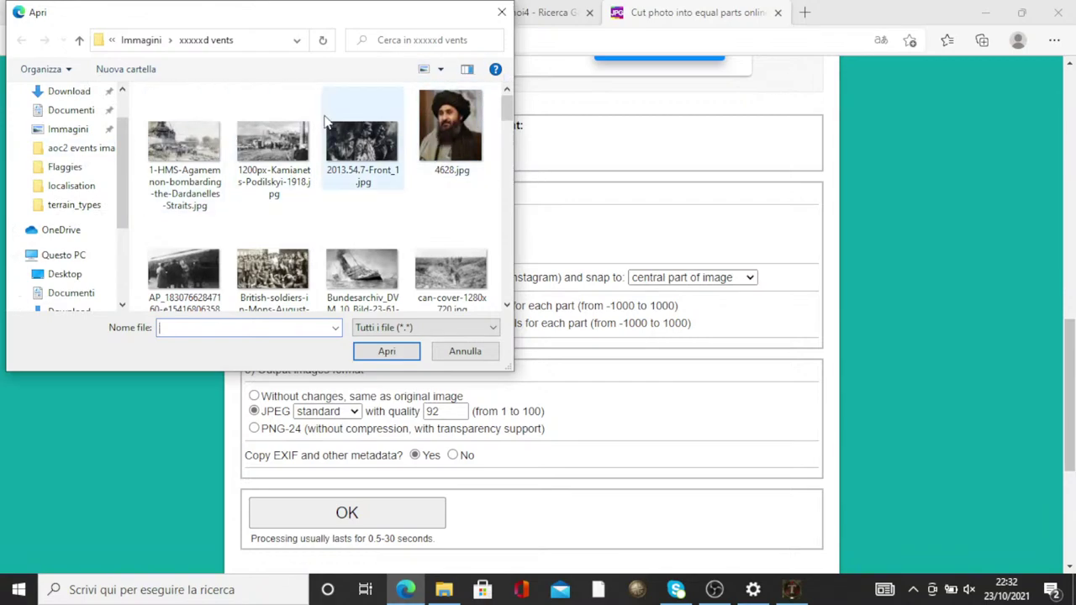
pyautogui.click(74, 148)
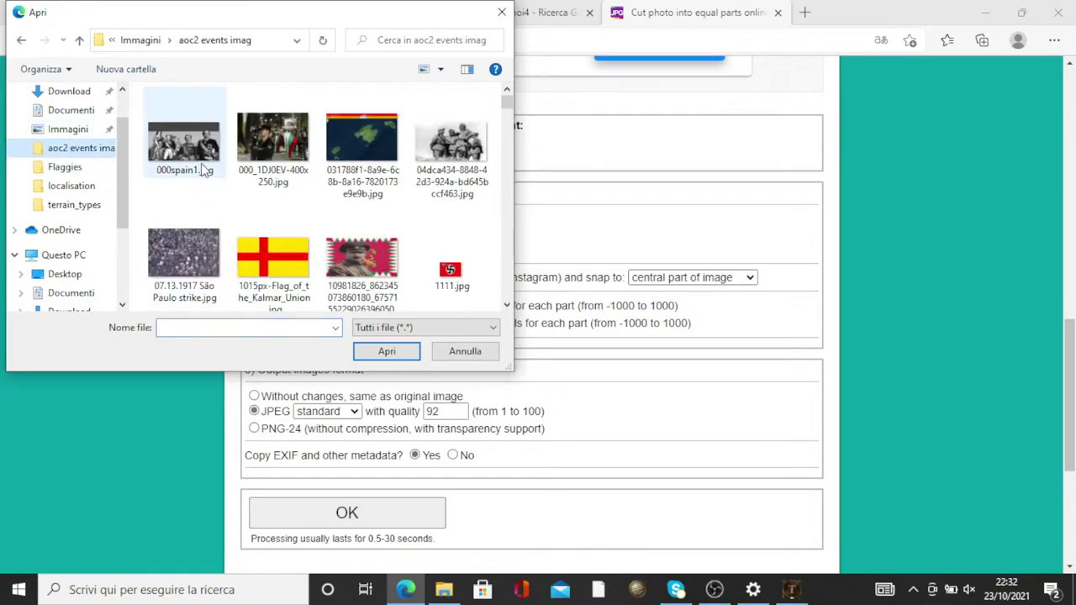
pyautogui.click(74, 172)
pyautogui.click(75, 148)
pyautogui.click(185, 164)
pyautogui.click(82, 148)
pyautogui.click(184, 151)
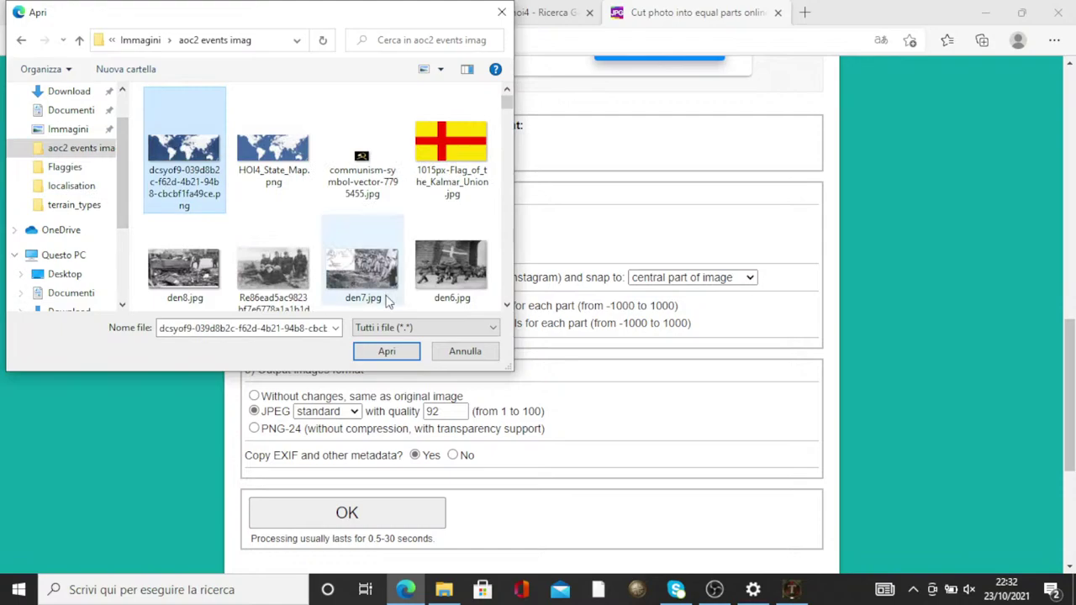
pyautogui.click(387, 351)
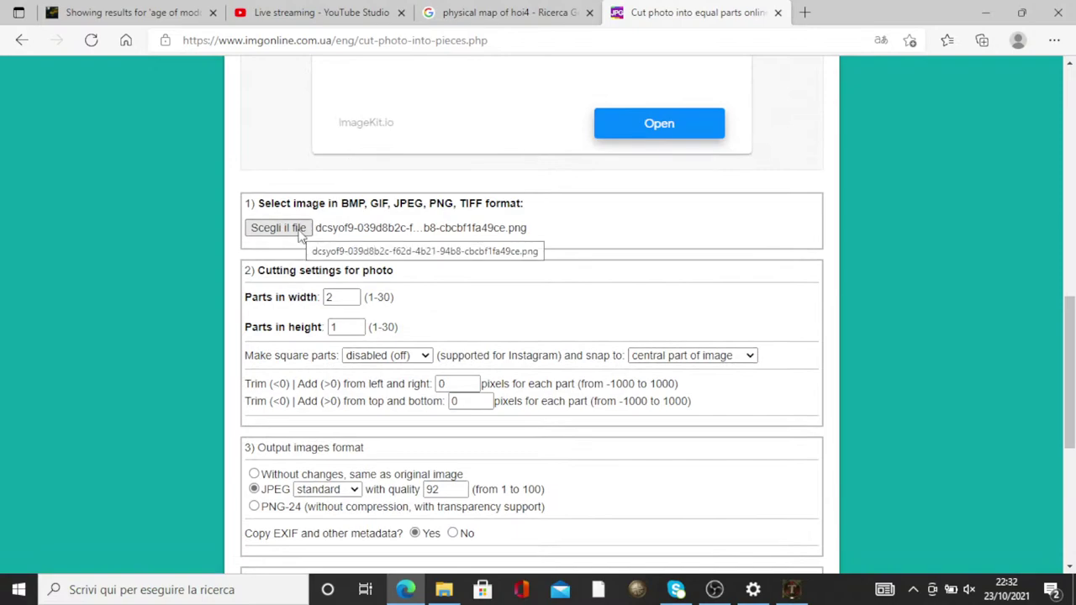
pyautogui.click(300, 235)
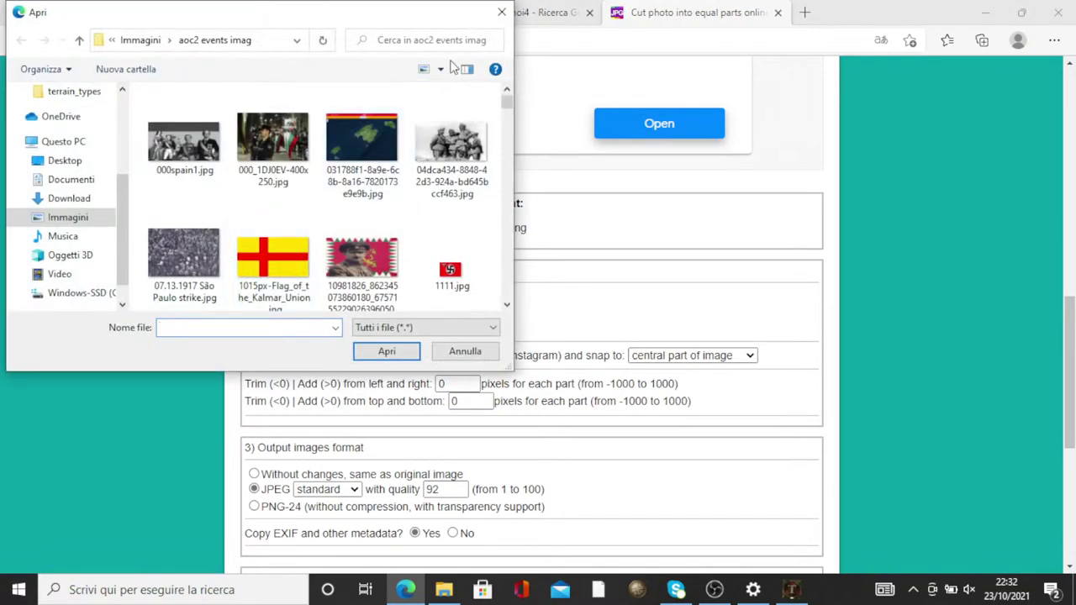
pyautogui.click(501, 15)
pyautogui.scroll(-2, 357, 274)
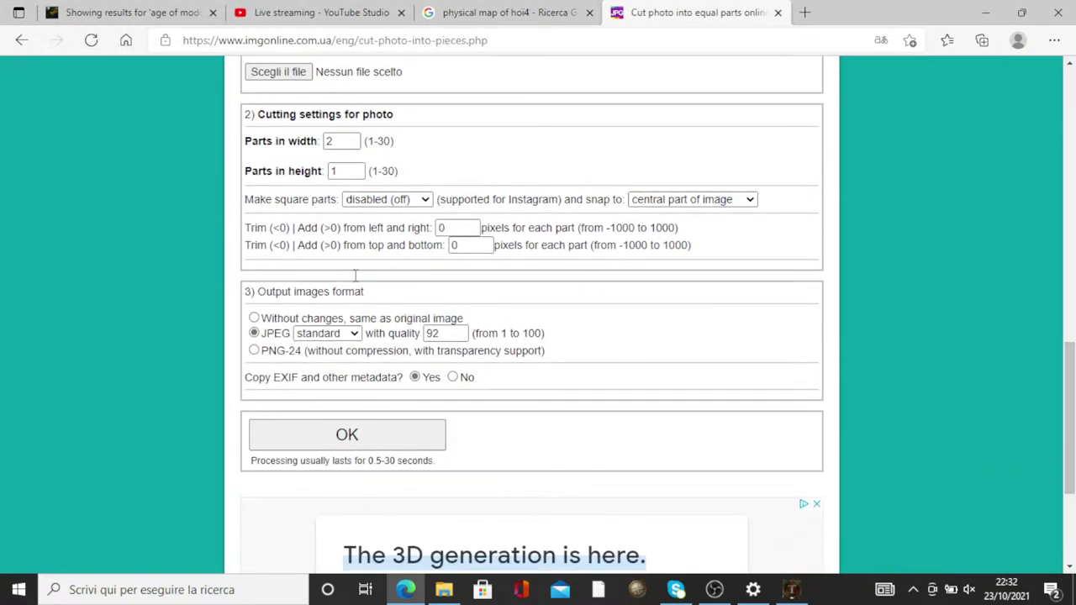
# Choose the world map image dcsyof9-039d8b2c-f62d-4b21-94b8-cbcbf1fa49ce.png again and cut it into 2 parts in width and 1 in height
pyautogui.click(281, 74)
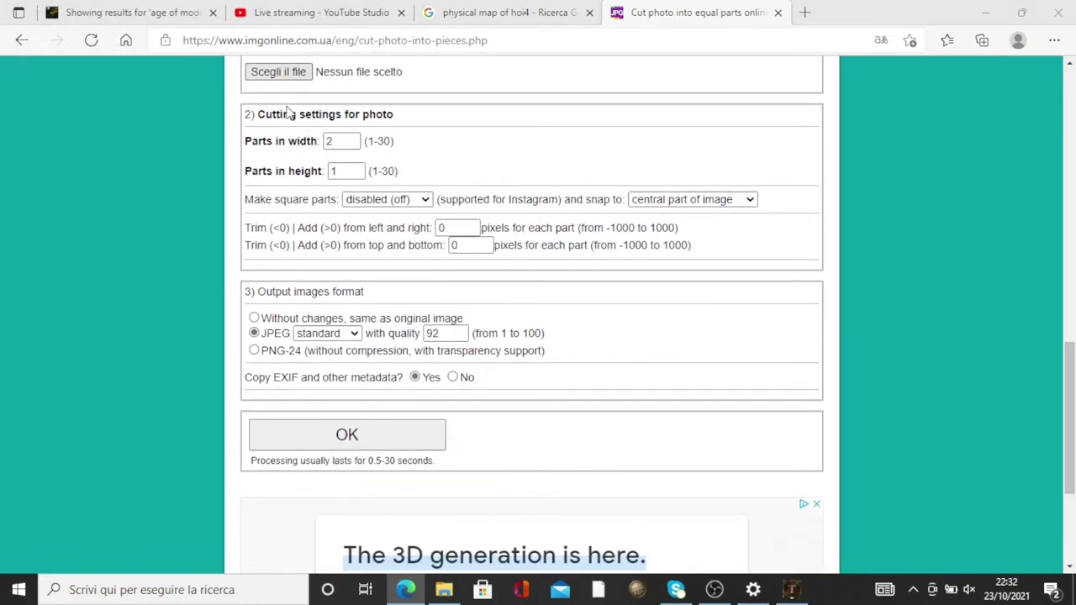
pyautogui.click(202, 154)
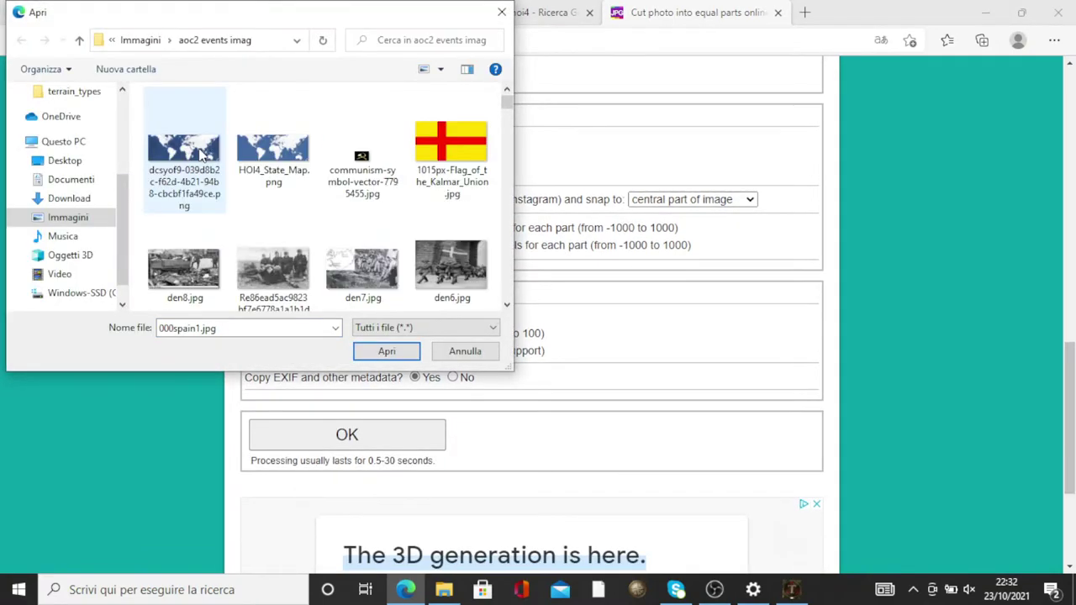
pyautogui.click(202, 153)
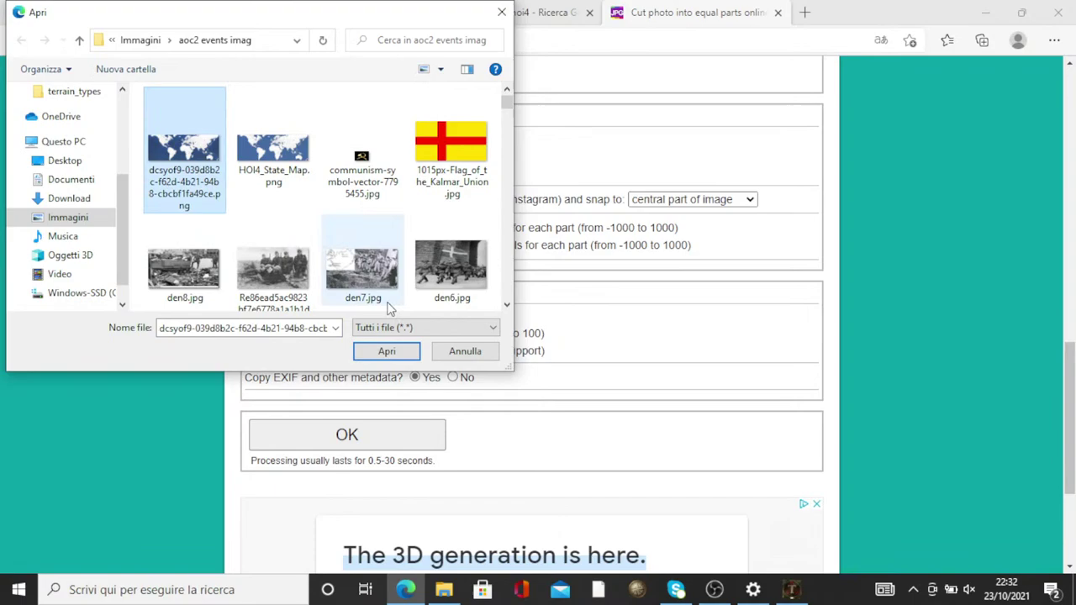
pyautogui.click(406, 354)
pyautogui.scroll(3, 486, 283)
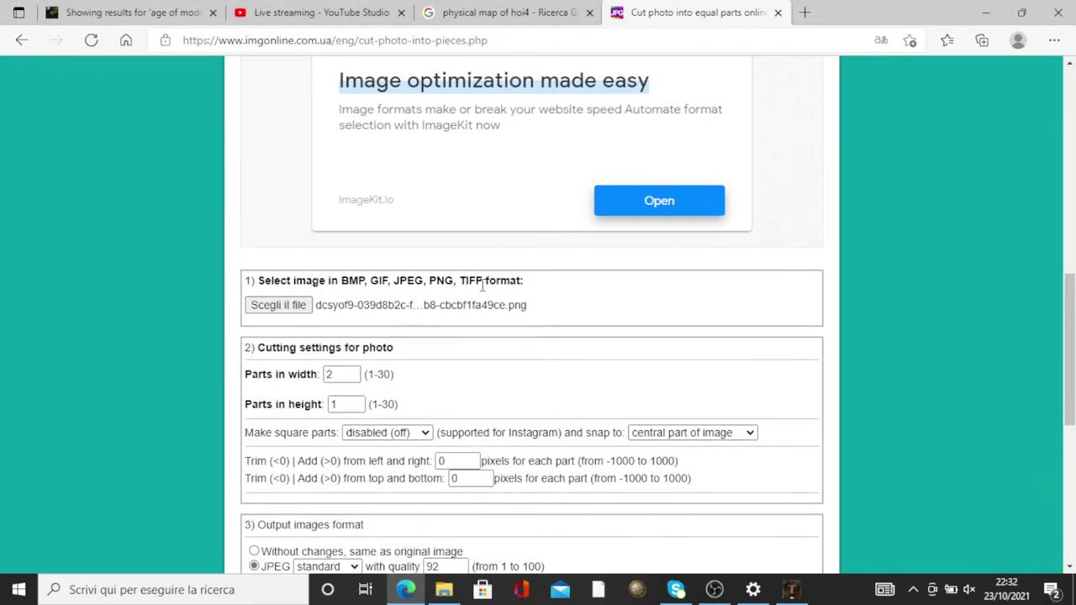
pyautogui.scroll(-4, 475, 300)
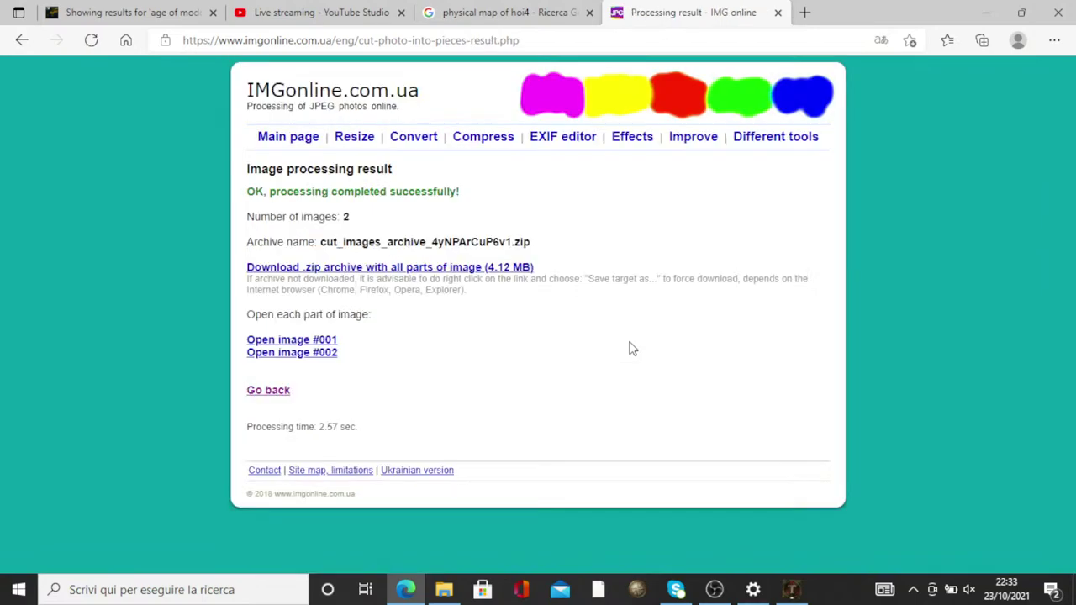
# Preview the first cut image part and download the zip archive with all parts of the image
pyautogui.click(286, 341)
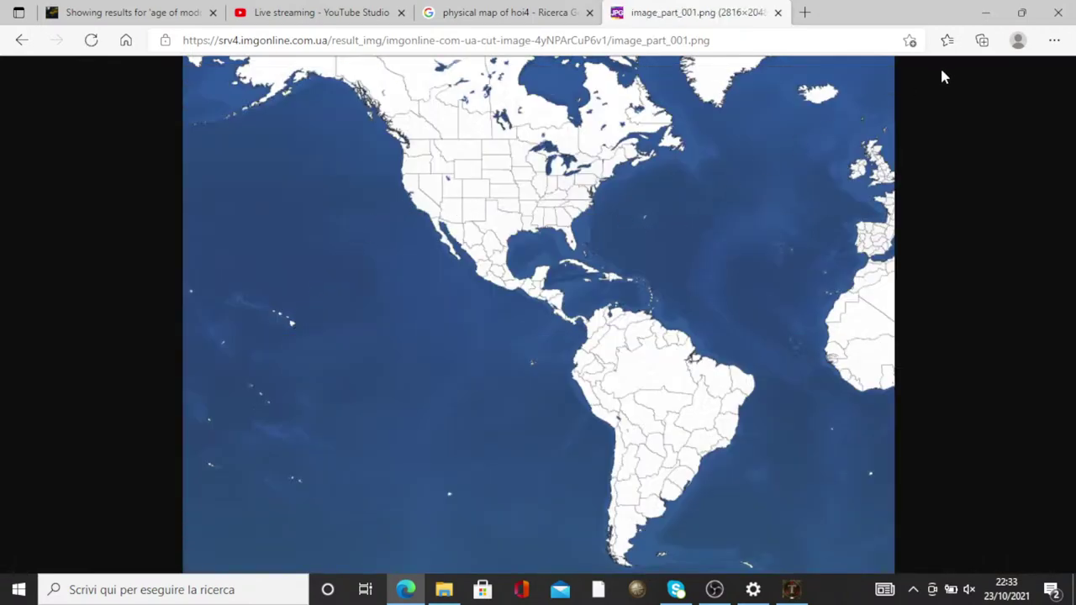
pyautogui.click(22, 39)
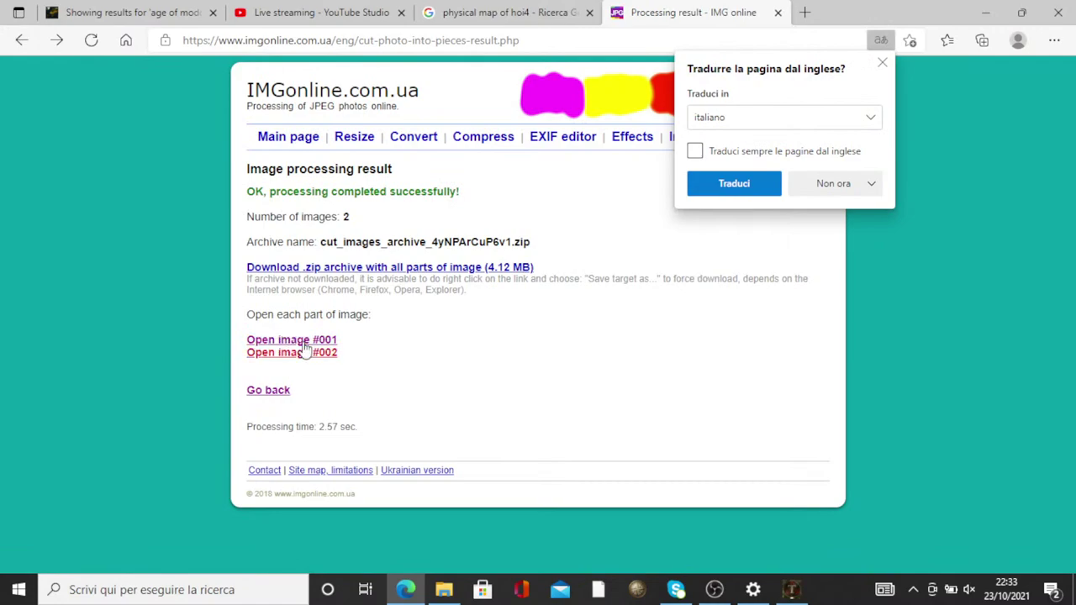
pyautogui.click(341, 271)
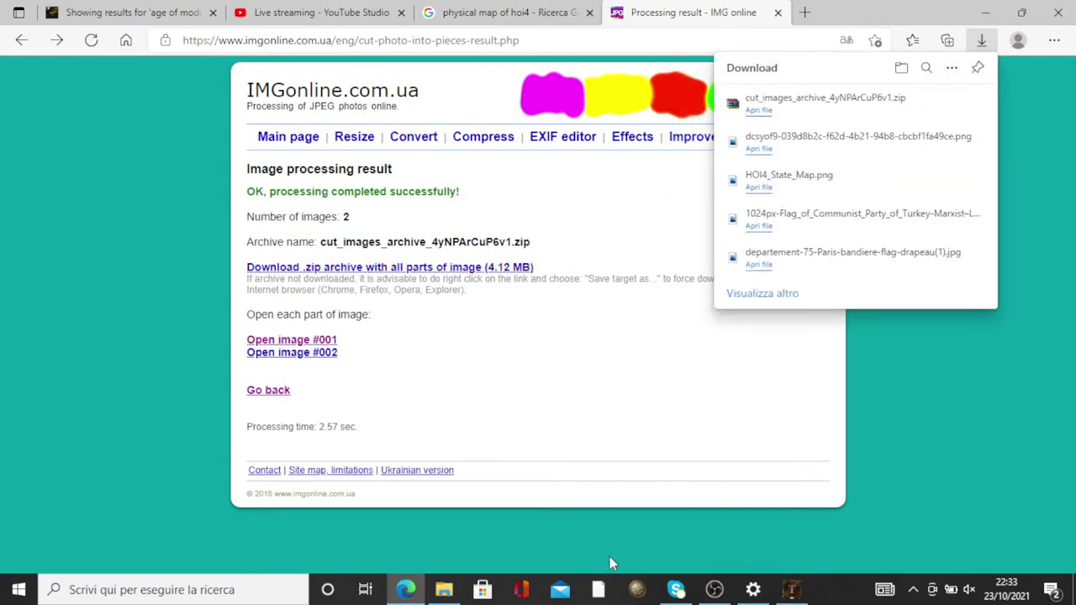
# Open the downloaded cut_images_archive_4yNPArCuP6v1.zip in WinRAR over the mod's backgrounds folder and dismiss the licence notice
pyautogui.click(444, 589)
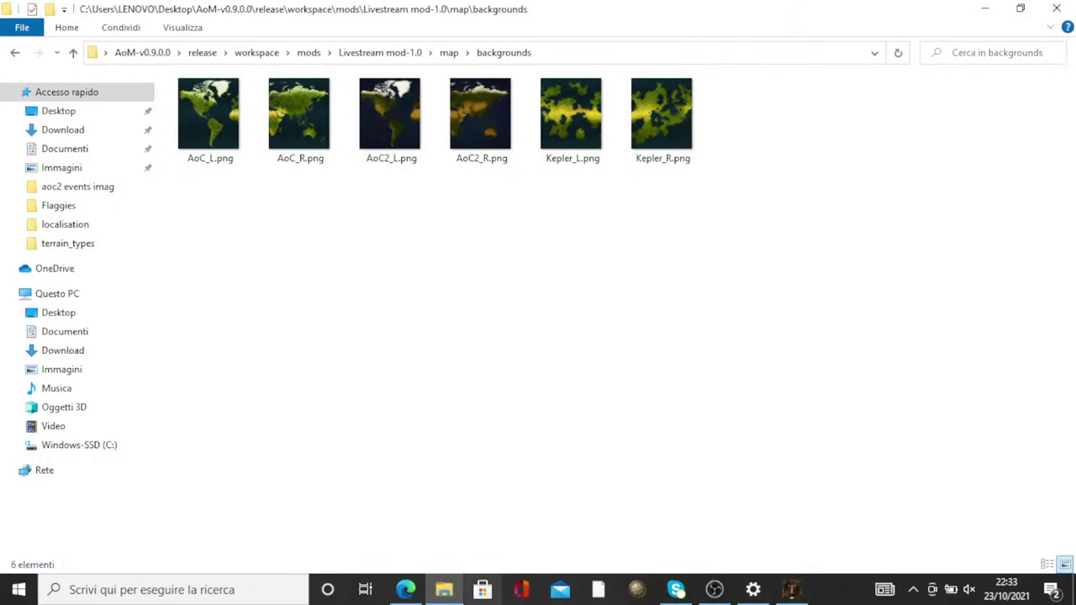
pyautogui.click(405, 590)
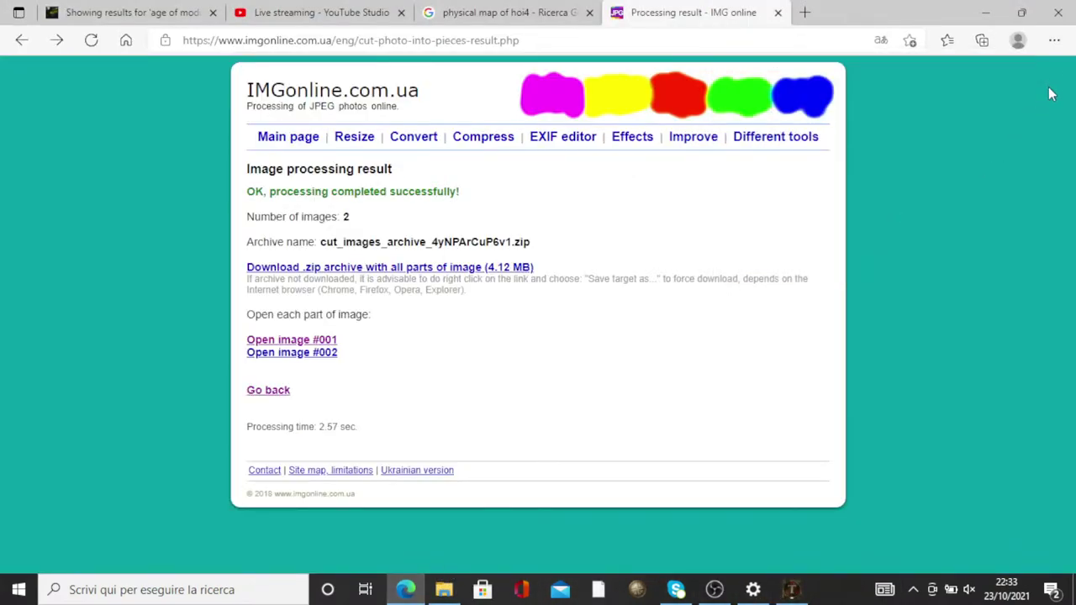
pyautogui.click(1054, 40)
pyautogui.click(875, 254)
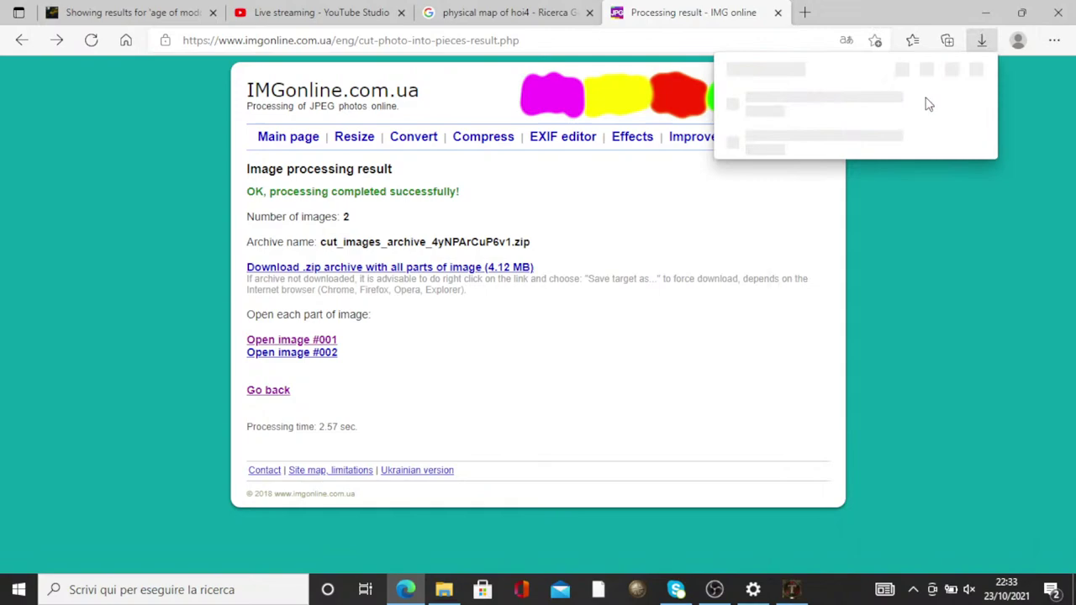
pyautogui.click(824, 99)
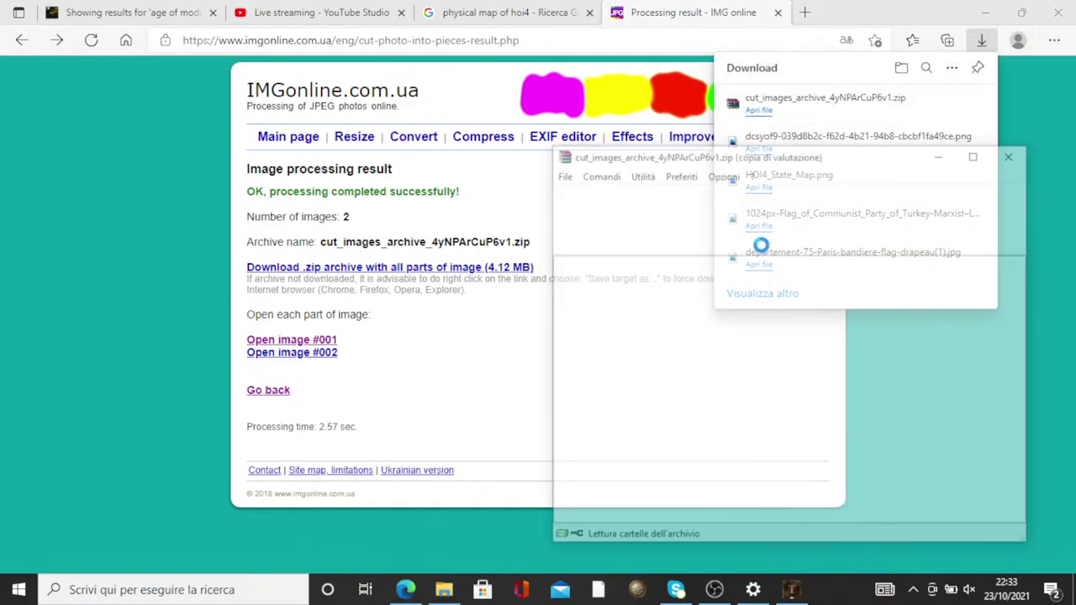
pyautogui.click(443, 590)
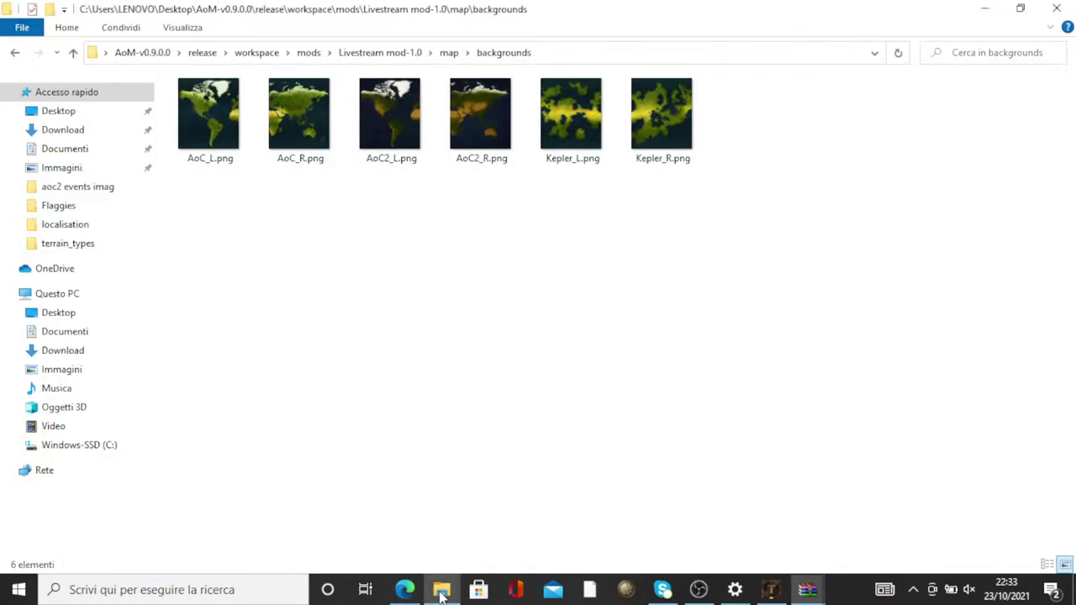
pyautogui.click(809, 589)
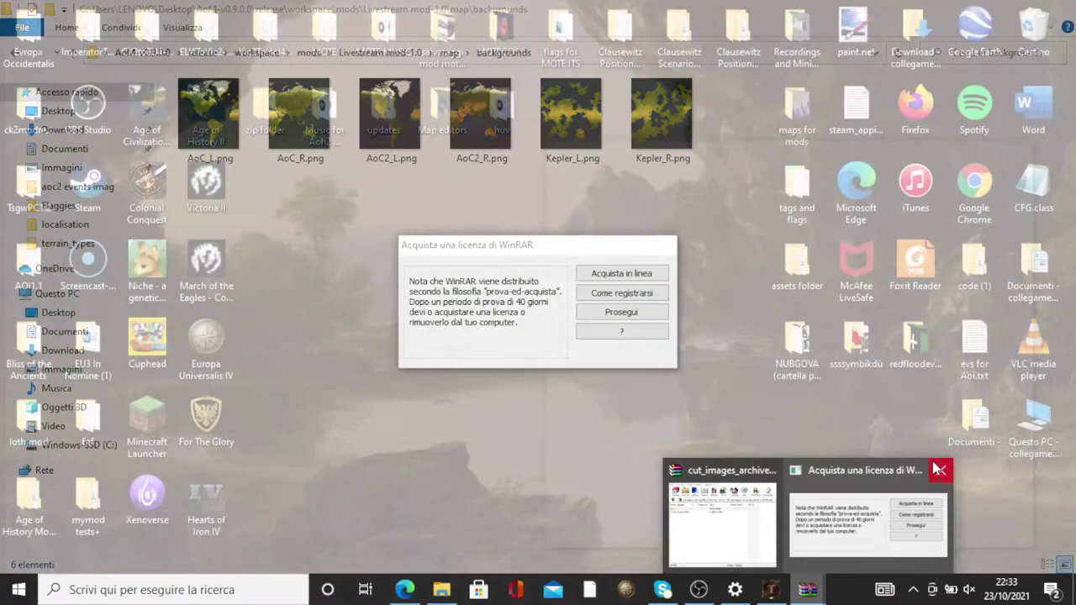
pyautogui.click(945, 470)
pyautogui.click(835, 497)
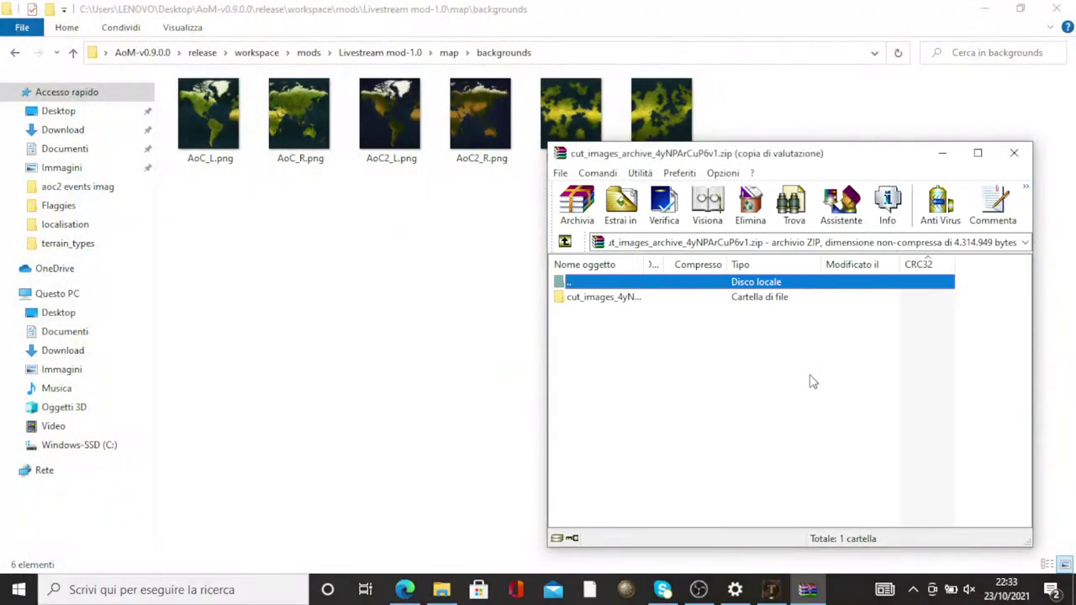
# Extract image_part_002.png and image_part_001.png from the archive's subfolder into the mod's backgrounds folder
pyautogui.doubleClick(719, 298)
pyautogui.click(714, 300)
pyautogui.moveTo(713, 300); pyautogui.dragTo(521, 309)
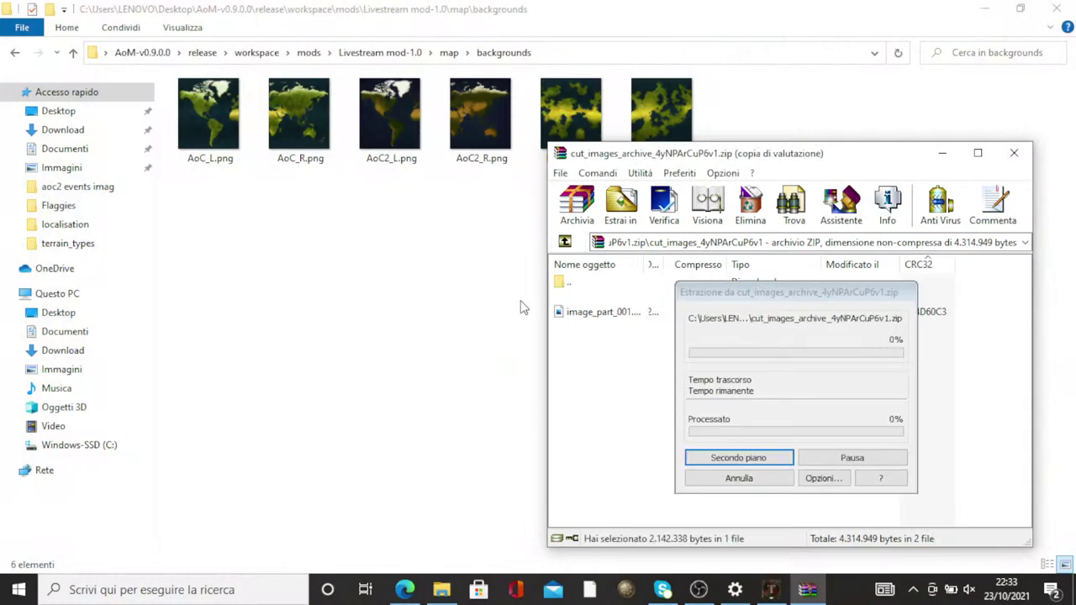
pyautogui.click(807, 589)
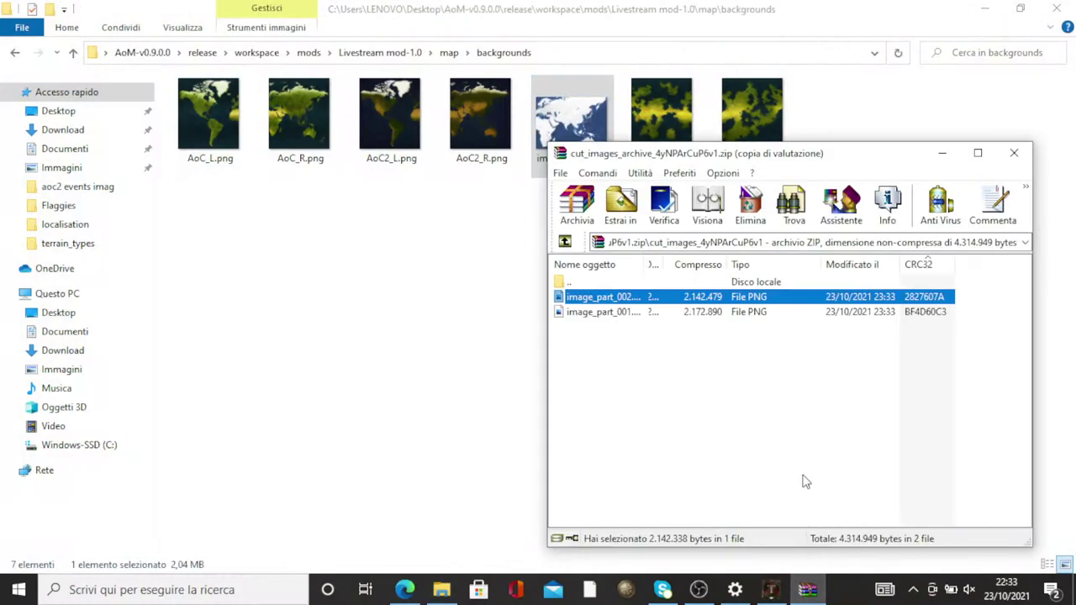
pyautogui.click(775, 313)
pyautogui.moveTo(422, 280); pyautogui.dragTo(422, 286)
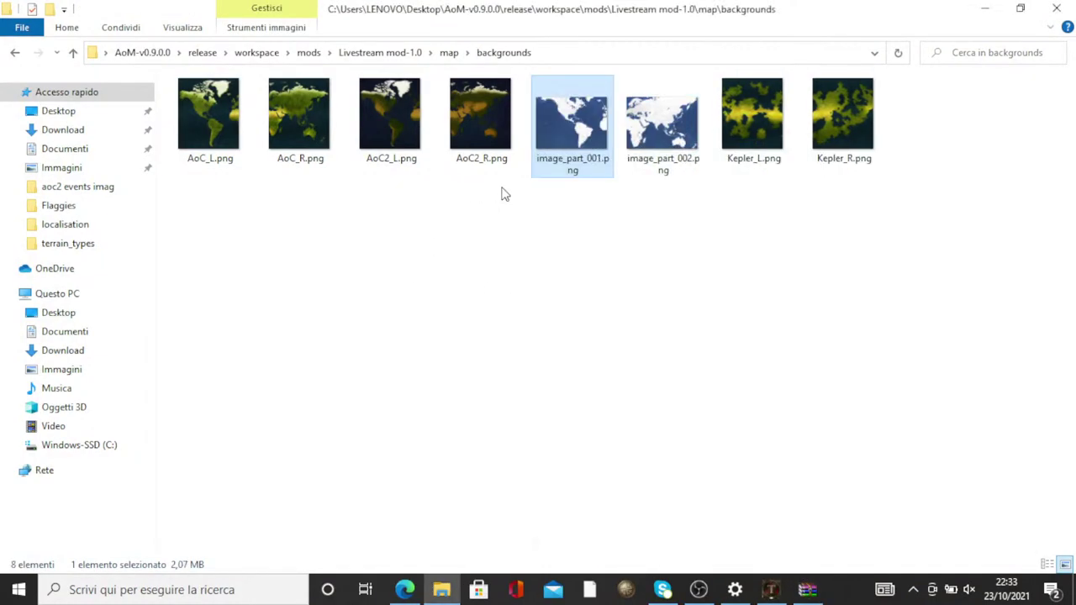
# Rename image_part_001.png in the backgrounds folder as ori.png
pyautogui.click(591, 169)
pyautogui.write('o')
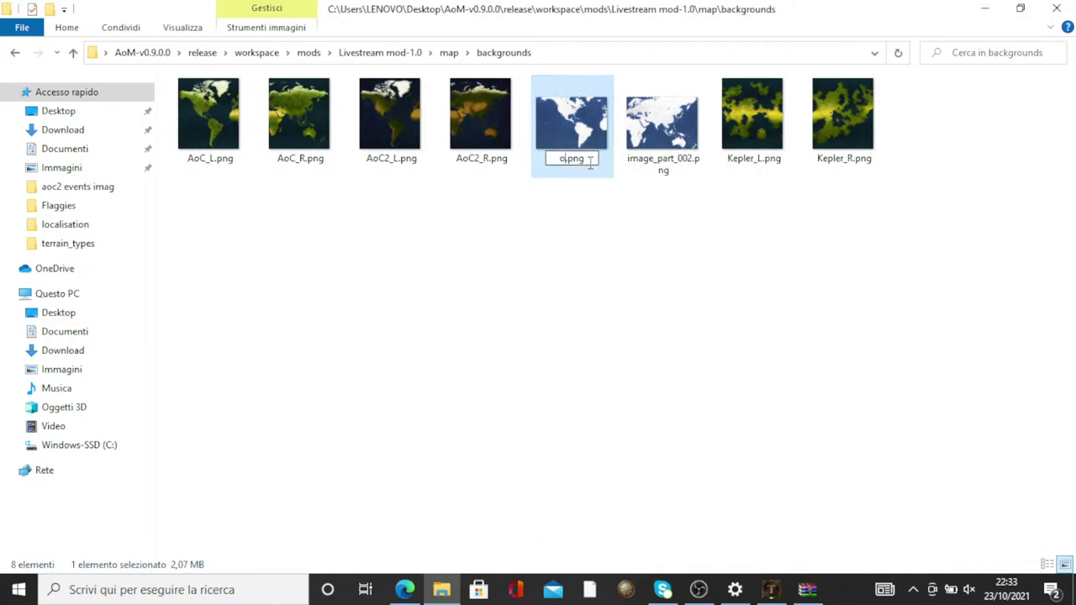
pyautogui.write('ri')
pyautogui.press('Return')
# Try to rename image_part_002.png as ori.png, declining the suggested alternative name
pyautogui.click(586, 169)
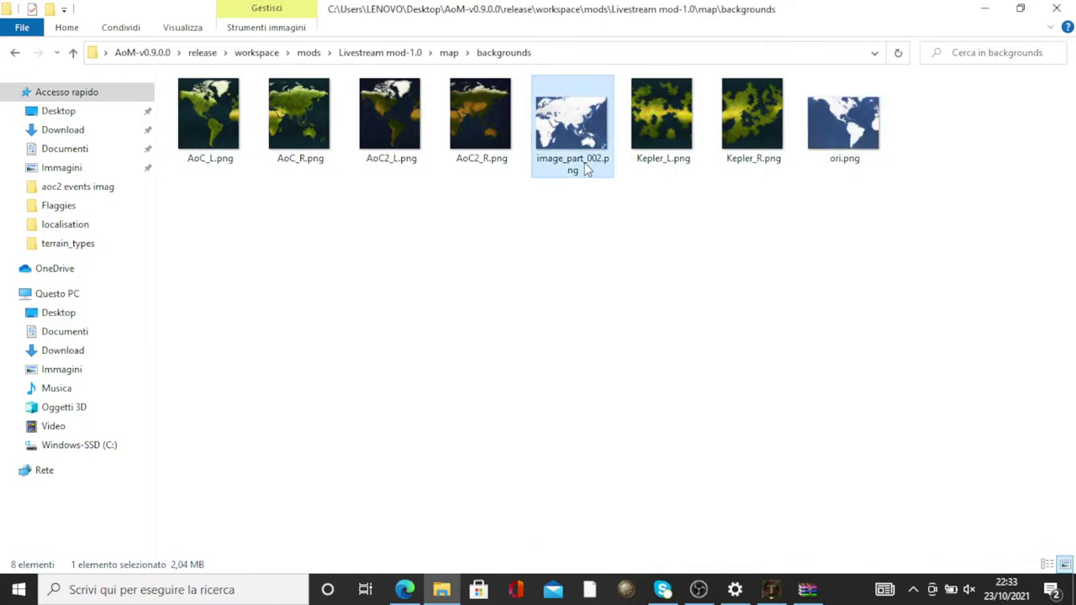
pyautogui.click(573, 169)
pyautogui.write('ori')
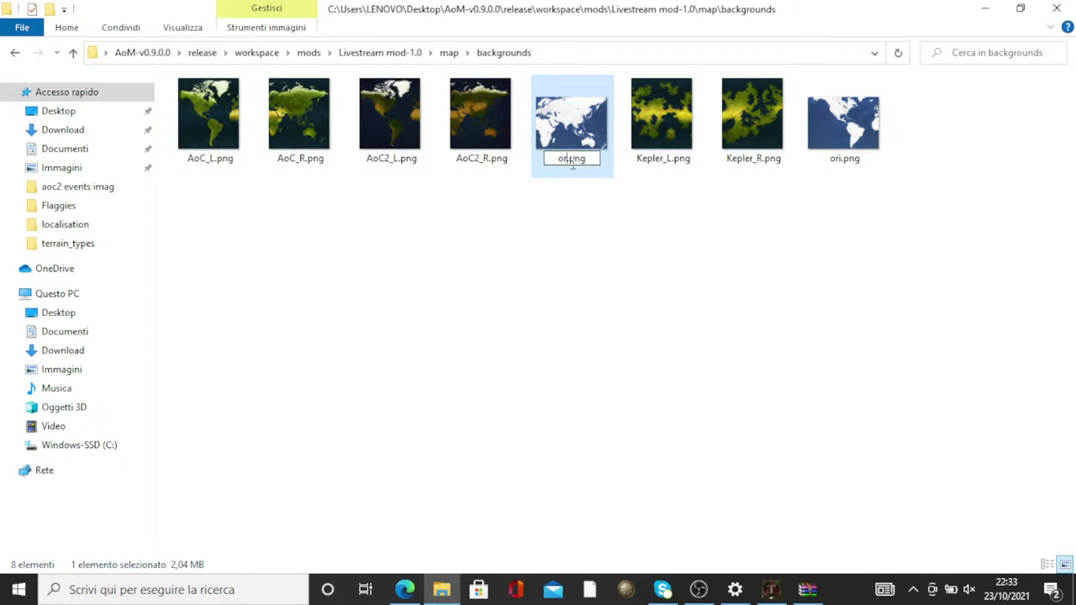
pyautogui.press('Return')
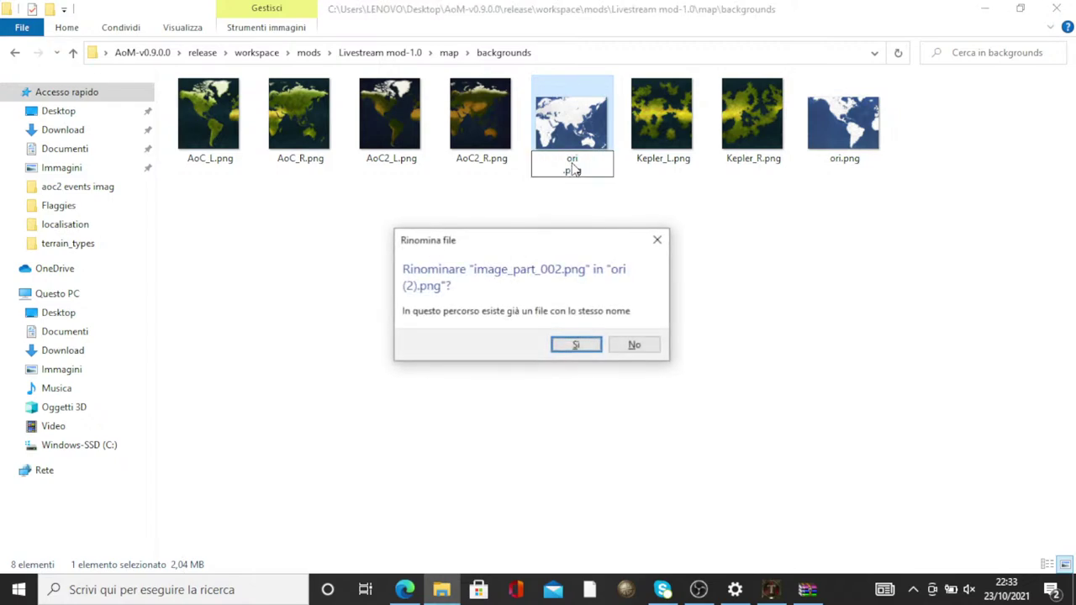
pyautogui.click(640, 348)
# Rename ori.png, the western half of the map, as ori_l.png
pyautogui.click(859, 169)
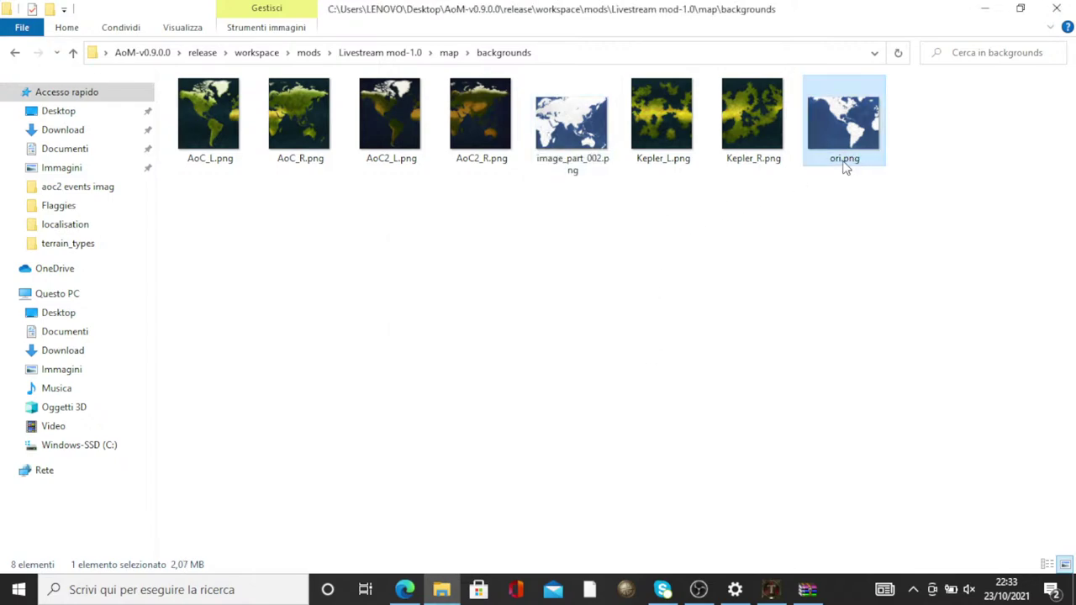
pyautogui.click(844, 160)
pyautogui.press('Escape')
# Rename image_part_002.png, the eastern half of the map, as ori_R.png
pyautogui.click(589, 158)
pyautogui.click(605, 158)
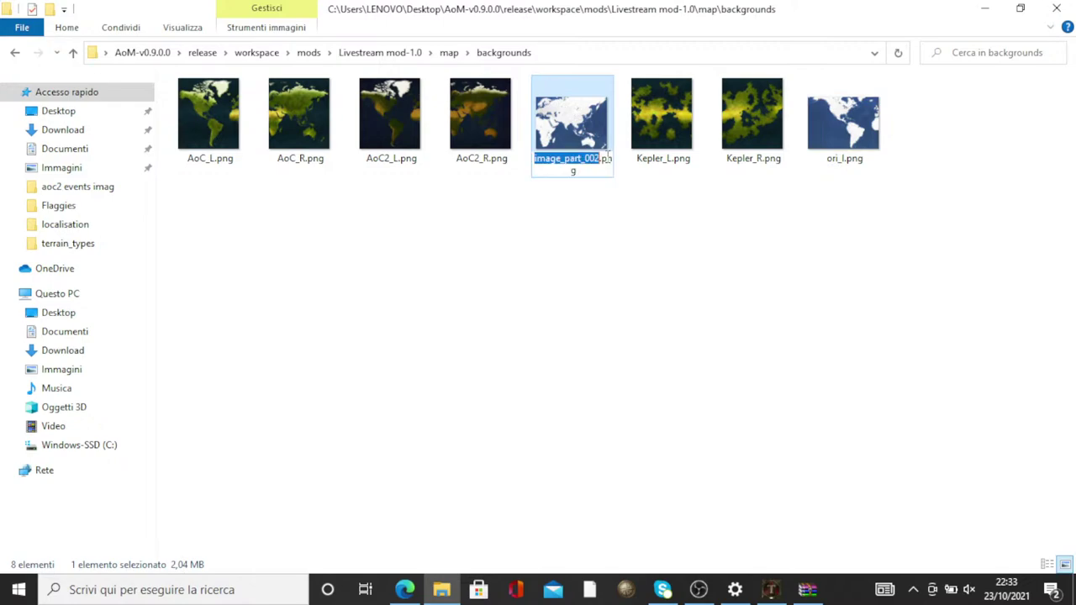
pyautogui.write('ori_R')
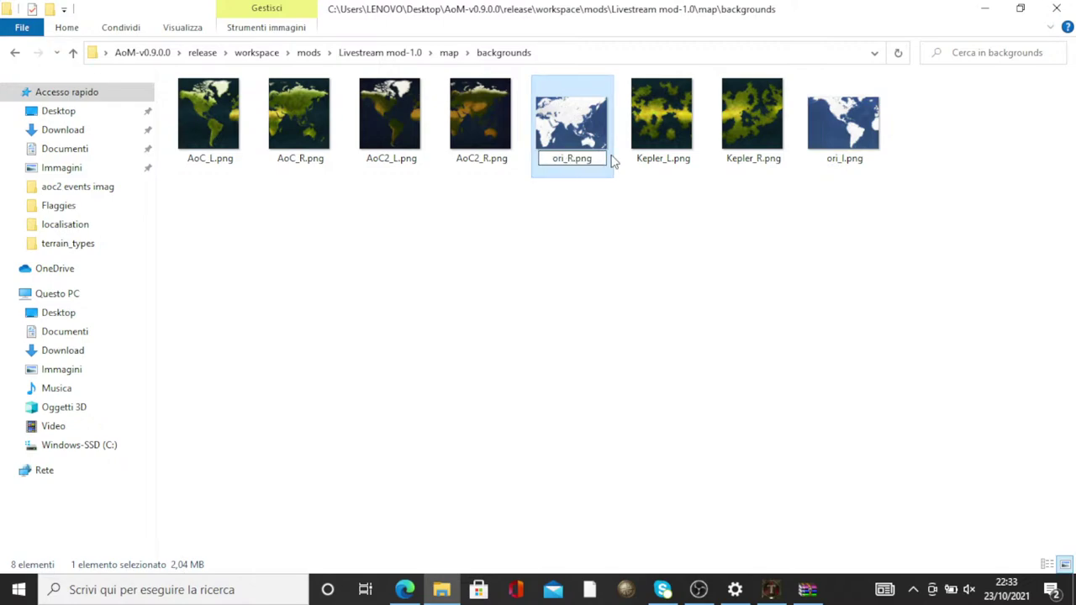
pyautogui.press('Return')
# Capitalize the suffix of the western half's file name, making it ori_L.png
pyautogui.click(754, 153)
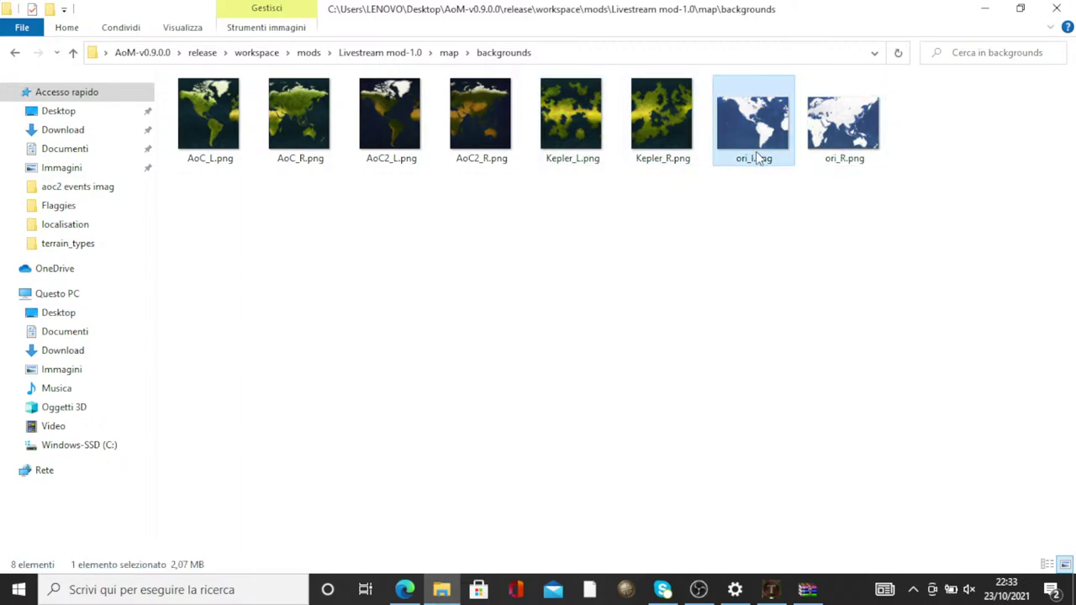
pyautogui.click(756, 160)
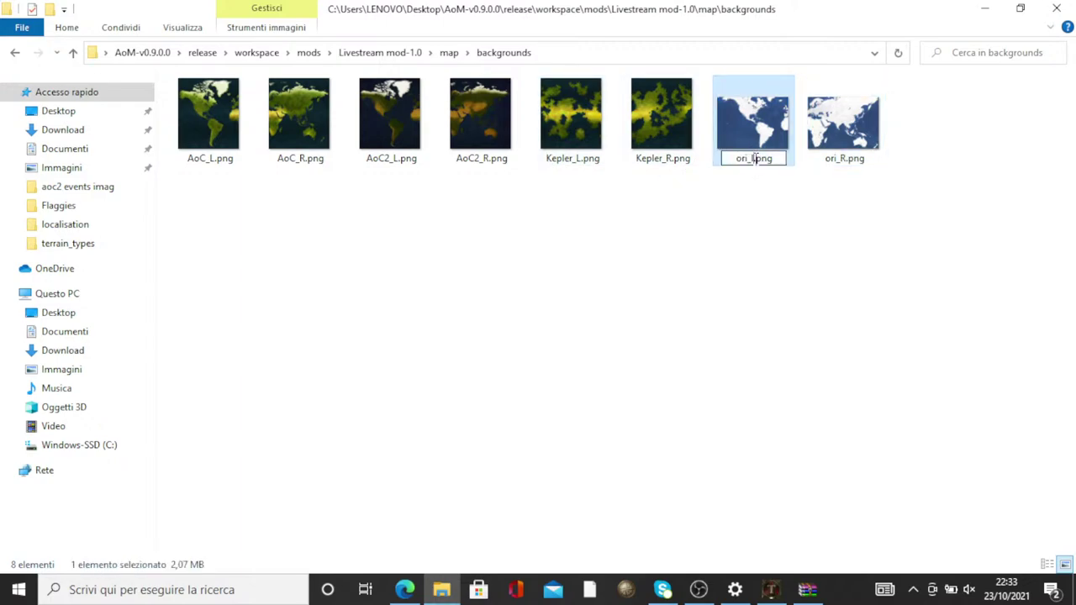
pyautogui.press('Return')
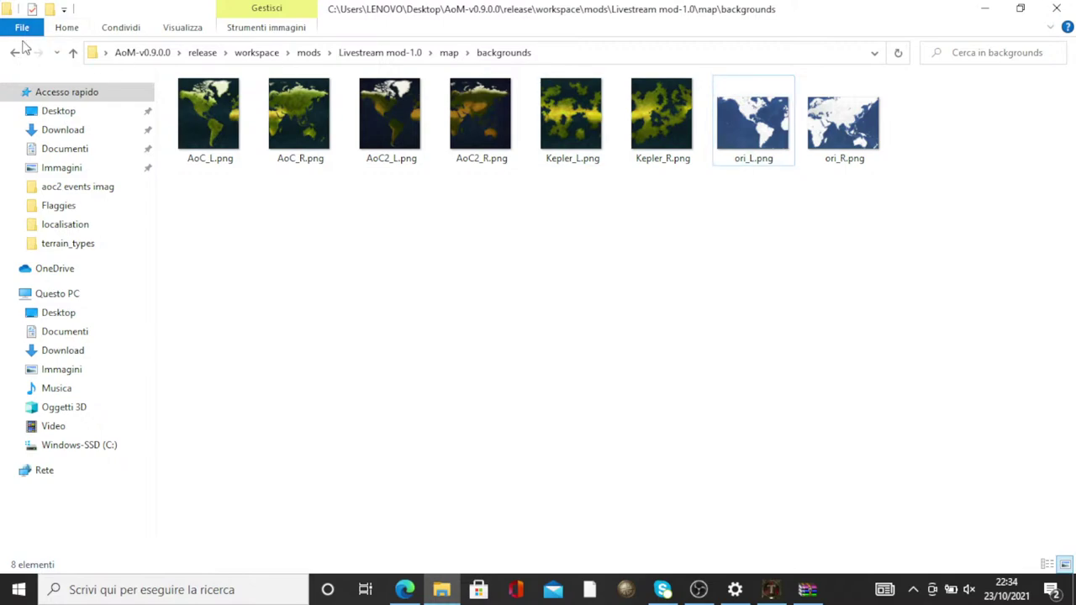
# Set BackgroundName to "ori" in the libes map's config.json using Notepad, save and close it, and return to the map folder
pyautogui.click(16, 53)
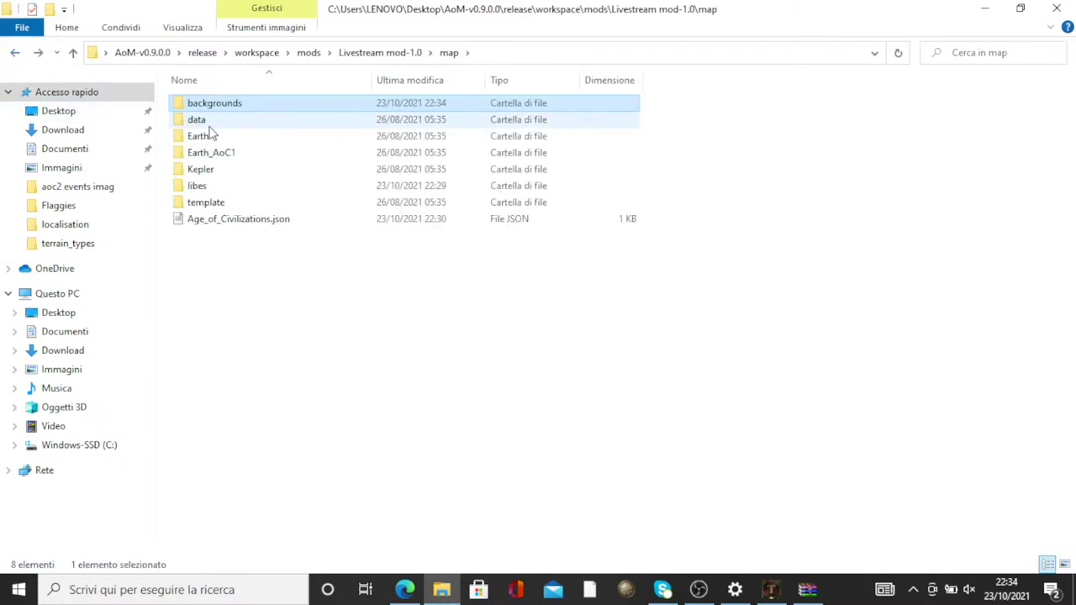
pyautogui.click(223, 192)
pyautogui.doubleClick(223, 191)
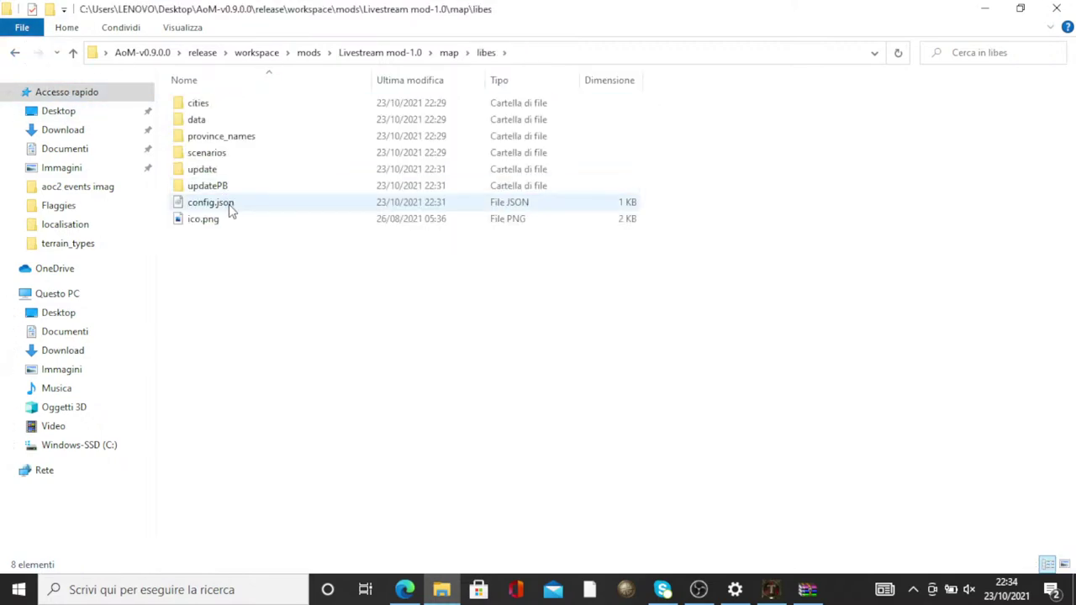
pyautogui.rightClick(229, 204)
pyautogui.moveTo(265, 308)
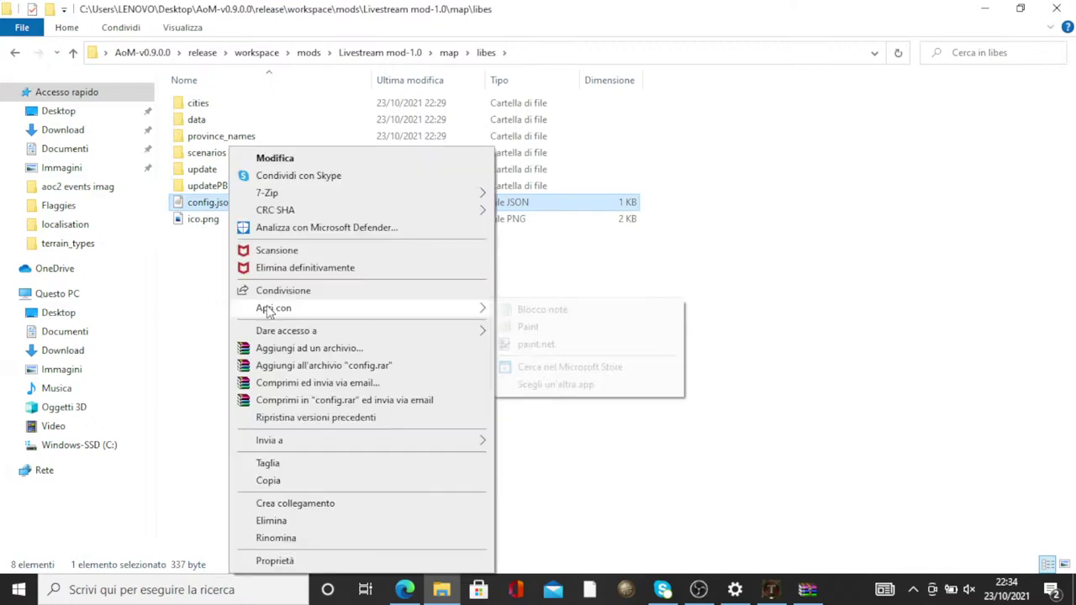
pyautogui.click(628, 310)
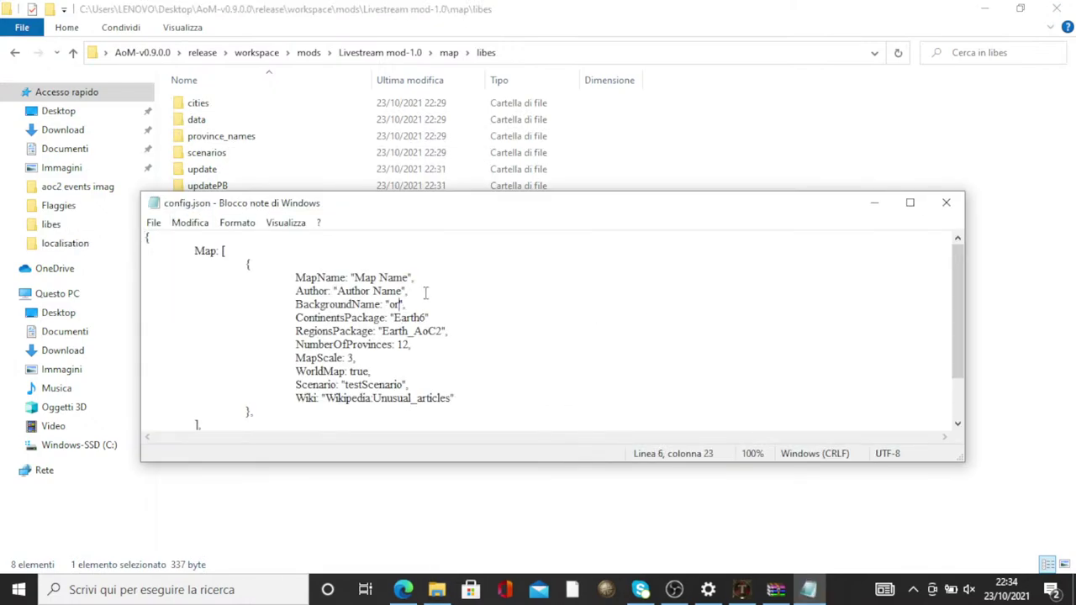
pyautogui.write('i')
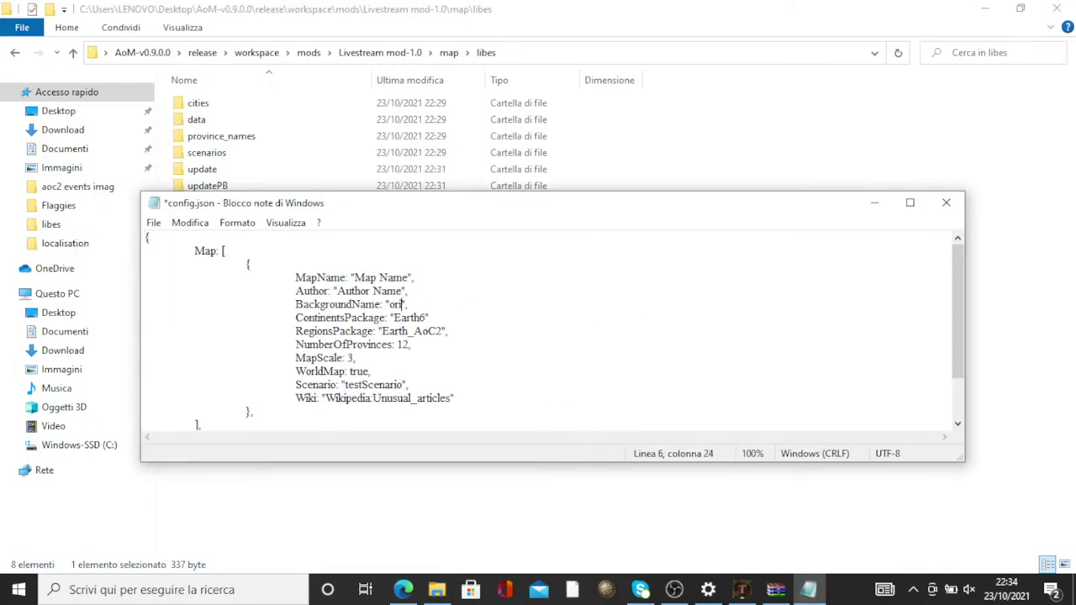
pyautogui.click(154, 223)
pyautogui.click(179, 292)
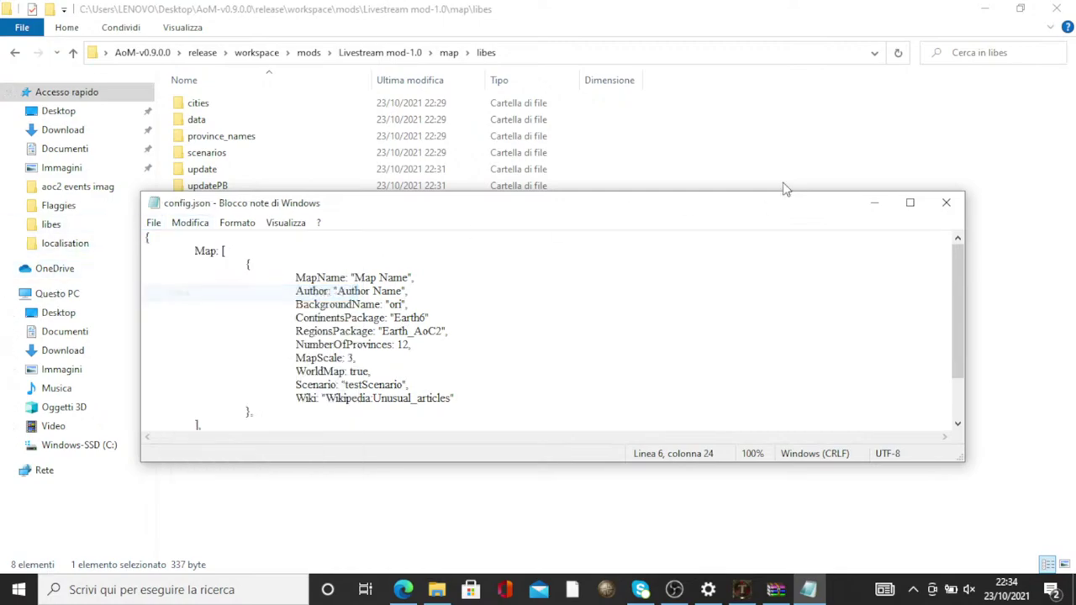
pyautogui.click(946, 203)
pyautogui.click(16, 53)
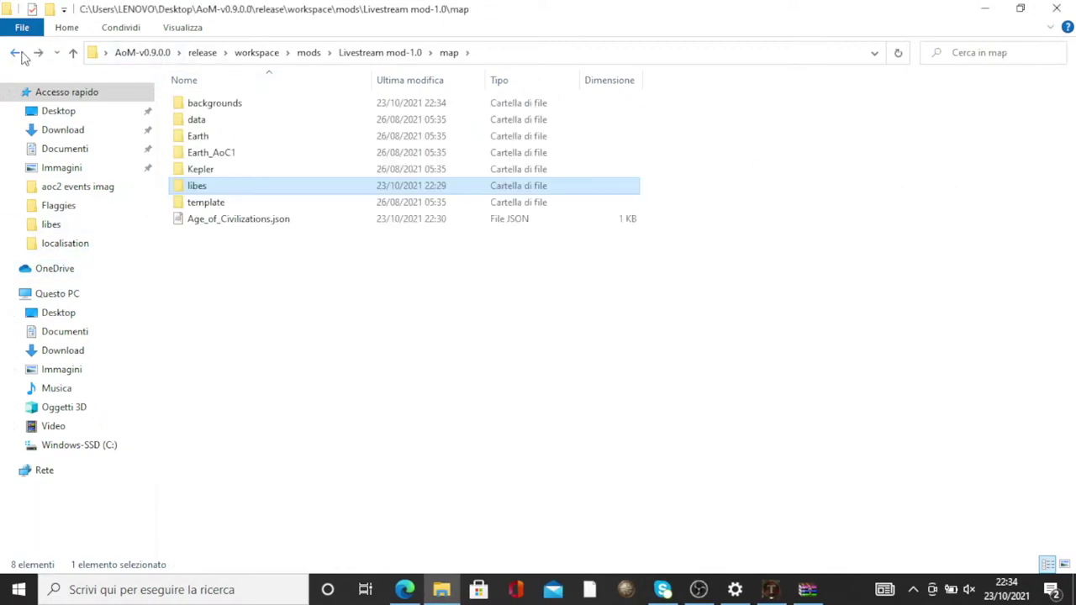
# Open the current mod version's folder from Age of Modding and launch AoC2.exe to test the map
pyautogui.click(769, 588)
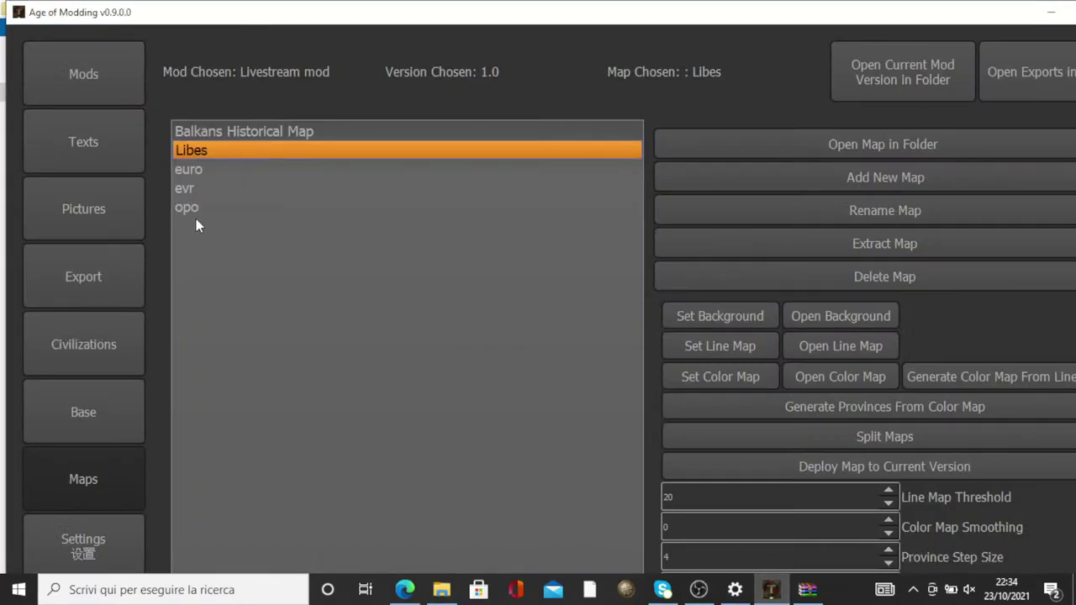
pyautogui.click(113, 102)
pyautogui.click(862, 90)
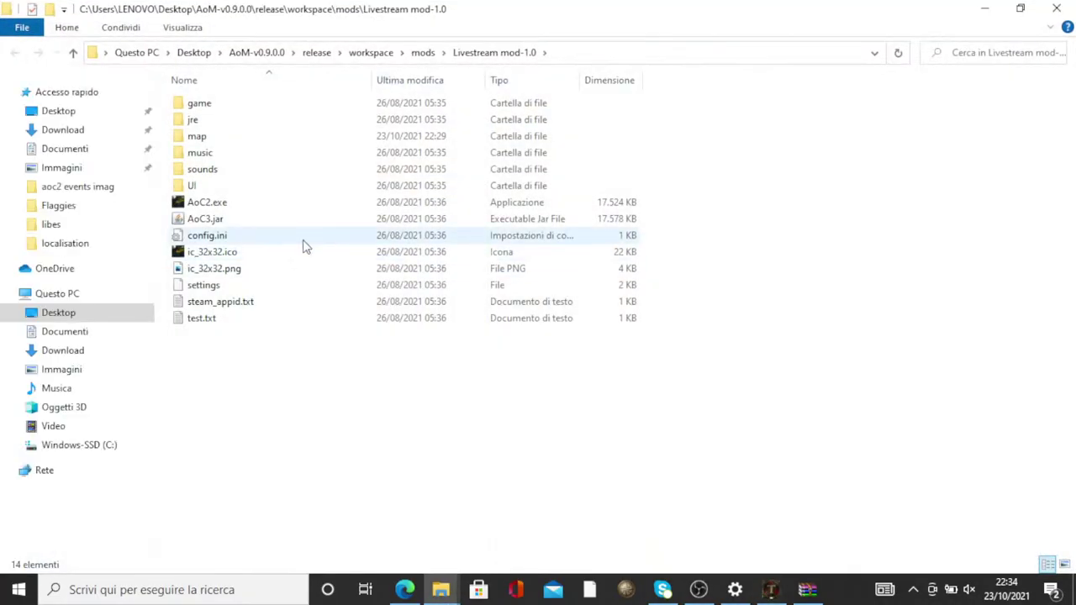
pyautogui.doubleClick(252, 203)
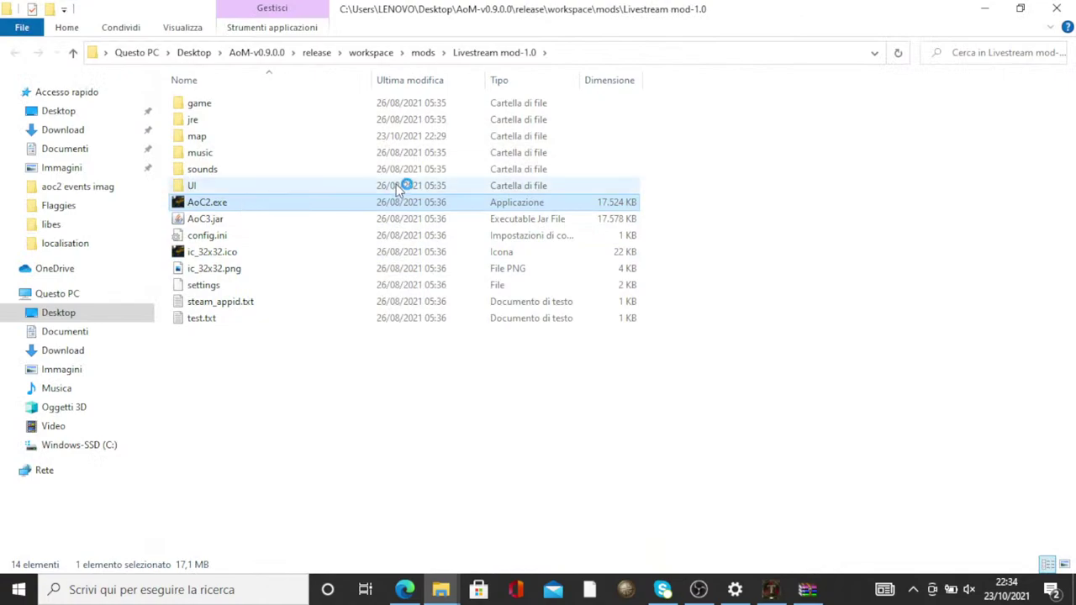
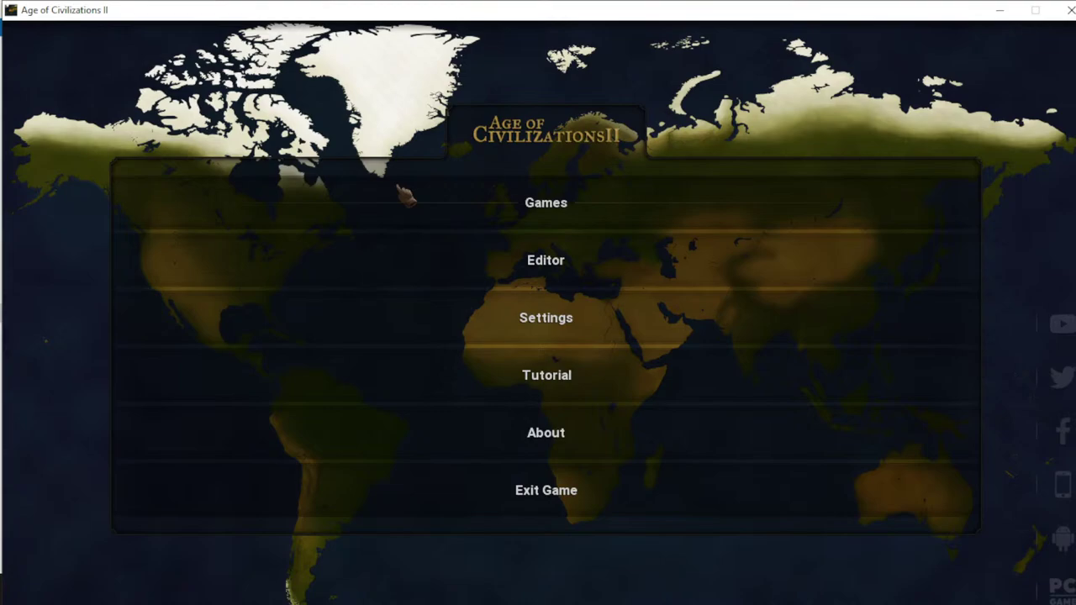
# Load the custom "Map Name" map with 12 provinces as the game's active map
pyautogui.click(429, 202)
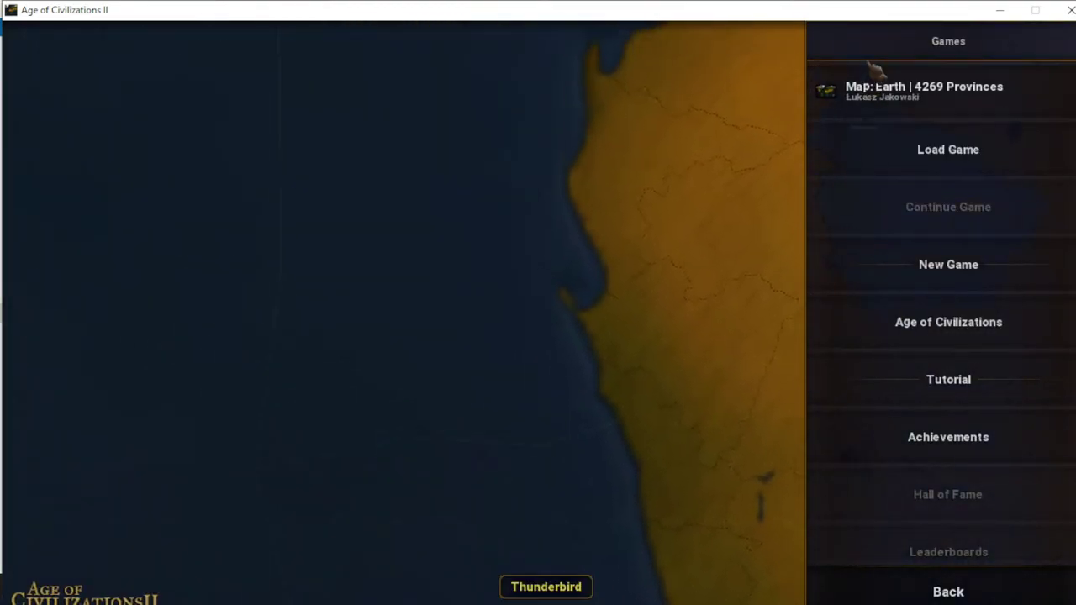
pyautogui.click(876, 80)
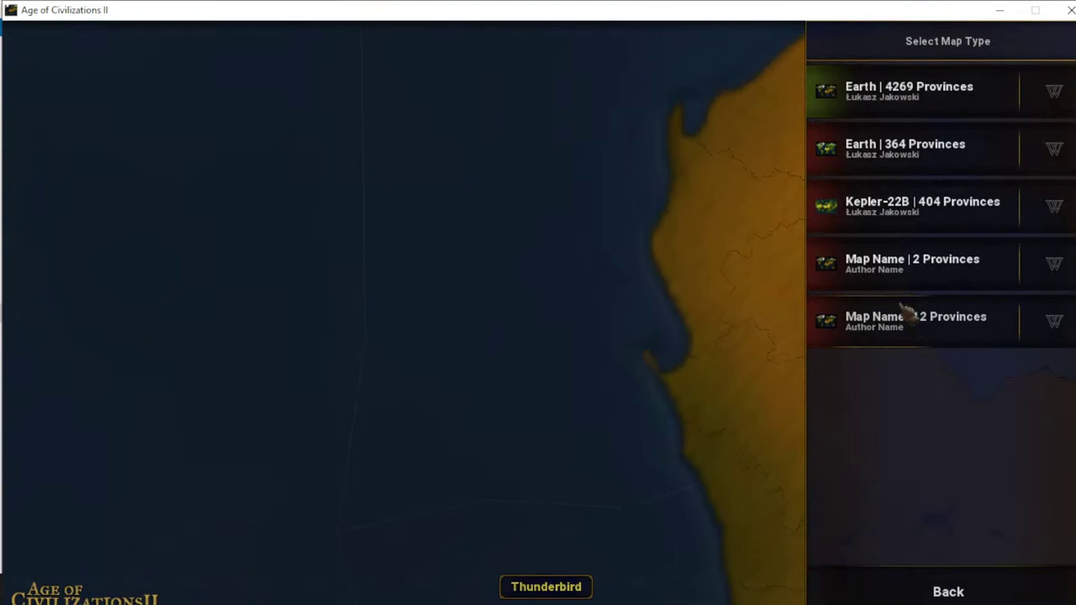
pyautogui.click(908, 274)
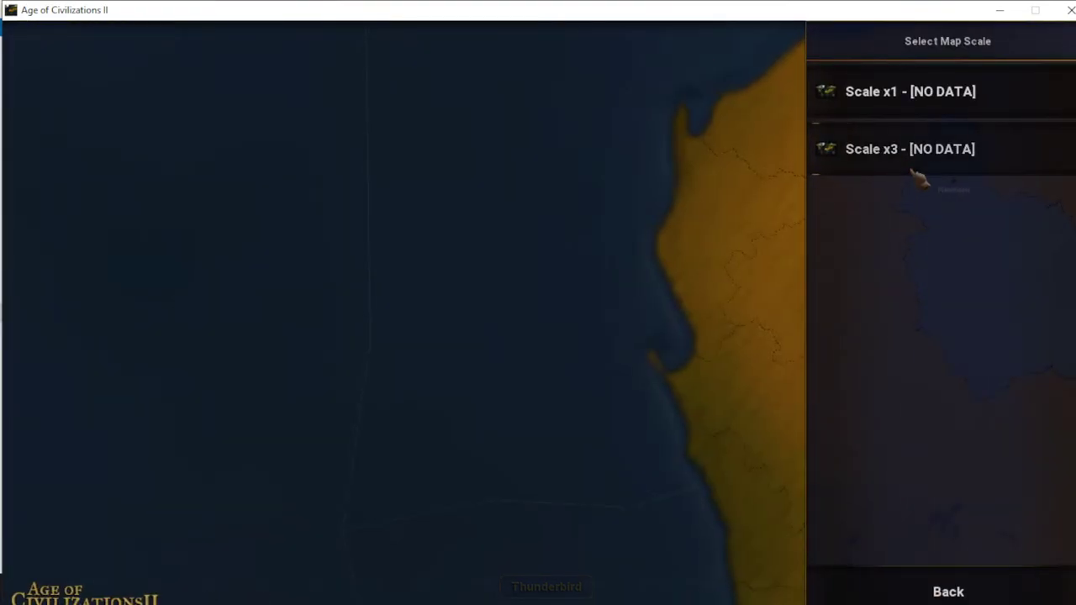
pyautogui.click(935, 591)
pyautogui.click(938, 313)
pyautogui.click(899, 171)
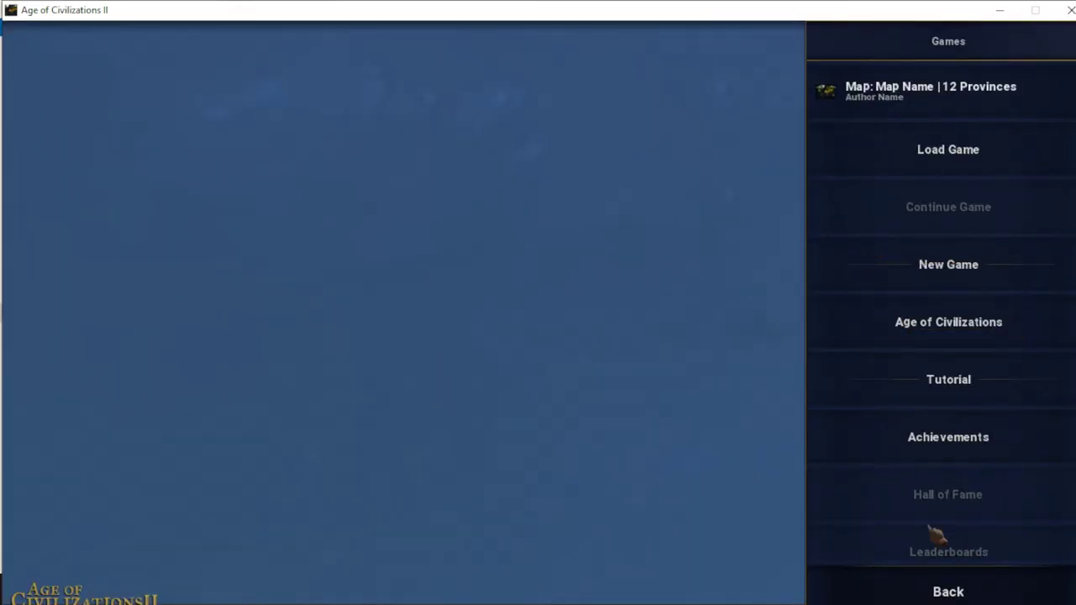
pyautogui.click(929, 87)
pyautogui.click(908, 337)
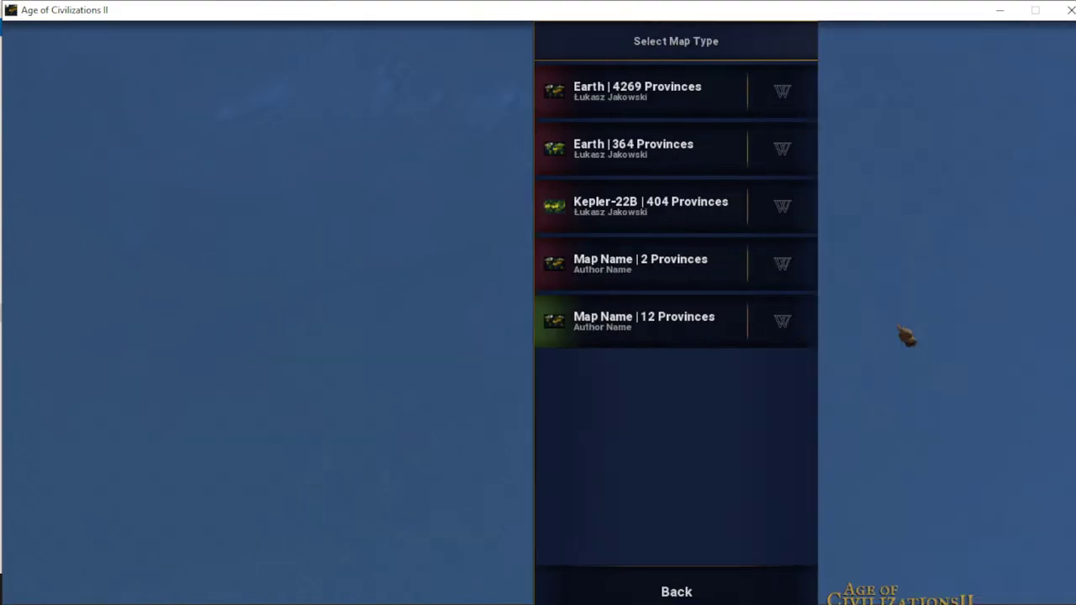
pyautogui.click(905, 173)
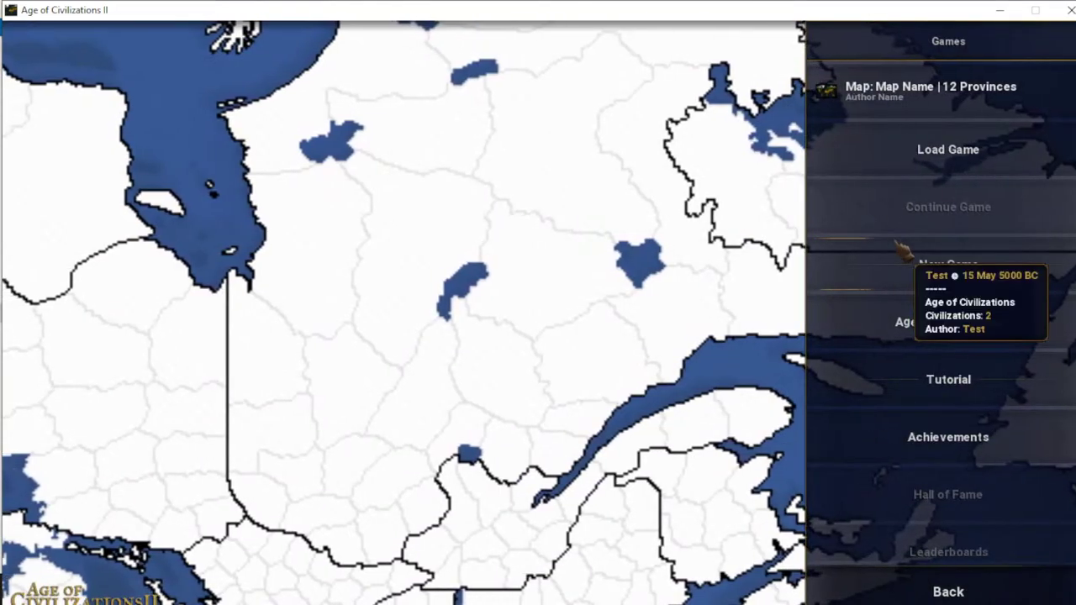
# Return to the main menu and open the Map Editor's province connections mode for the 12-province map
pyautogui.click(929, 588)
pyautogui.click(644, 269)
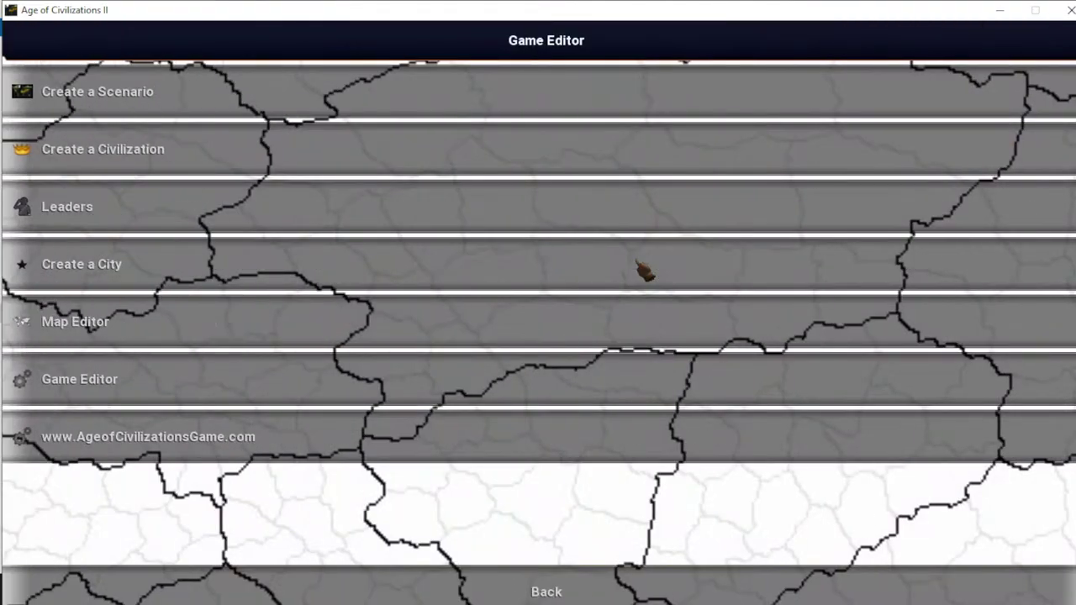
pyautogui.click(270, 343)
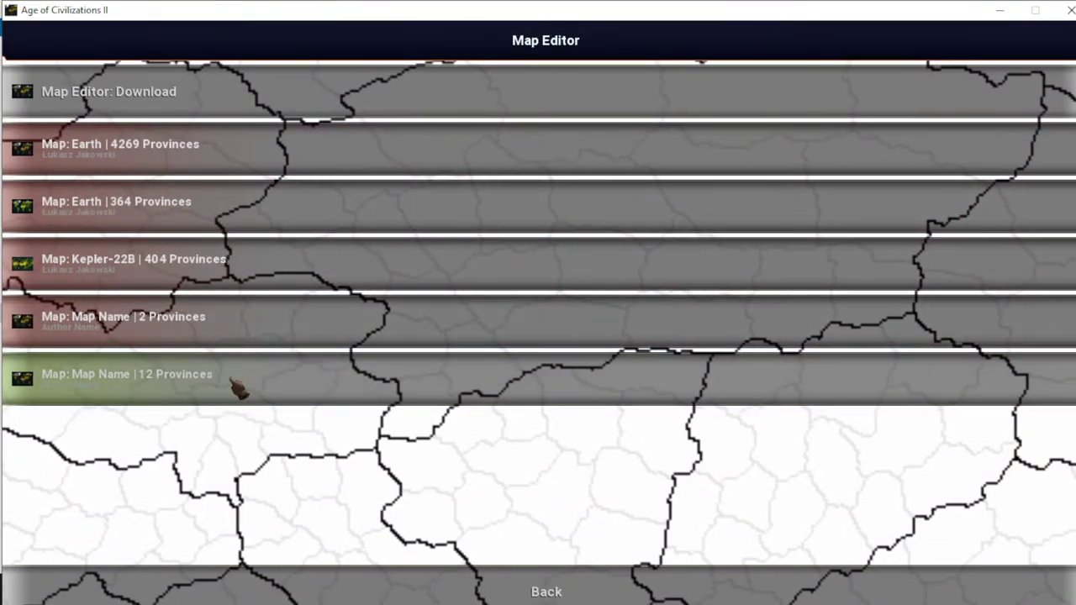
pyautogui.click(241, 380)
pyautogui.click(197, 168)
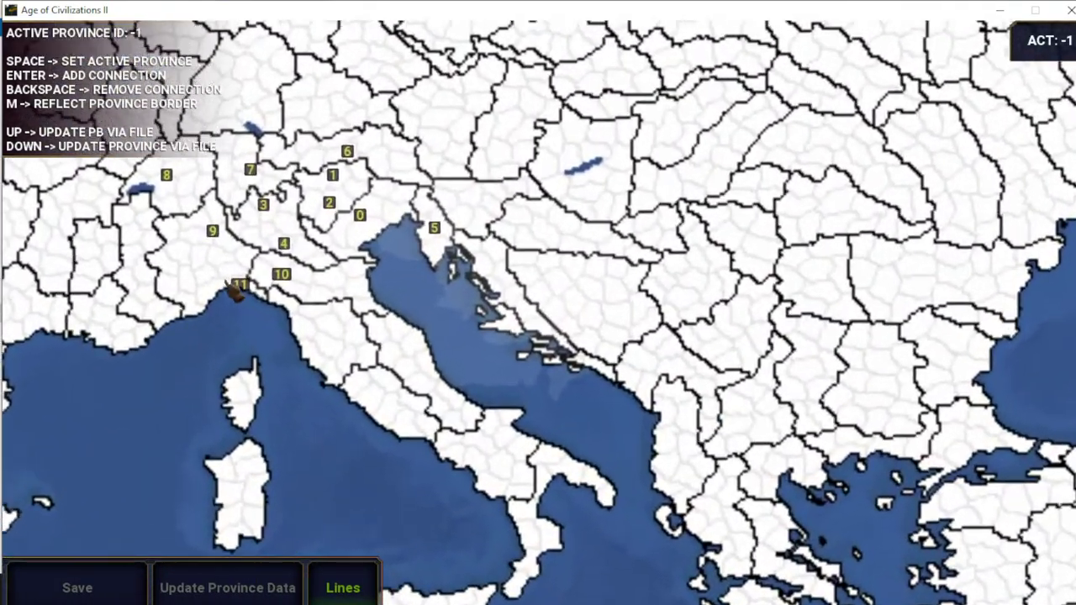
# Connect province 11 to provinces 10 and 9, and province 10 to provinces 4 and 9
pyautogui.press('space')
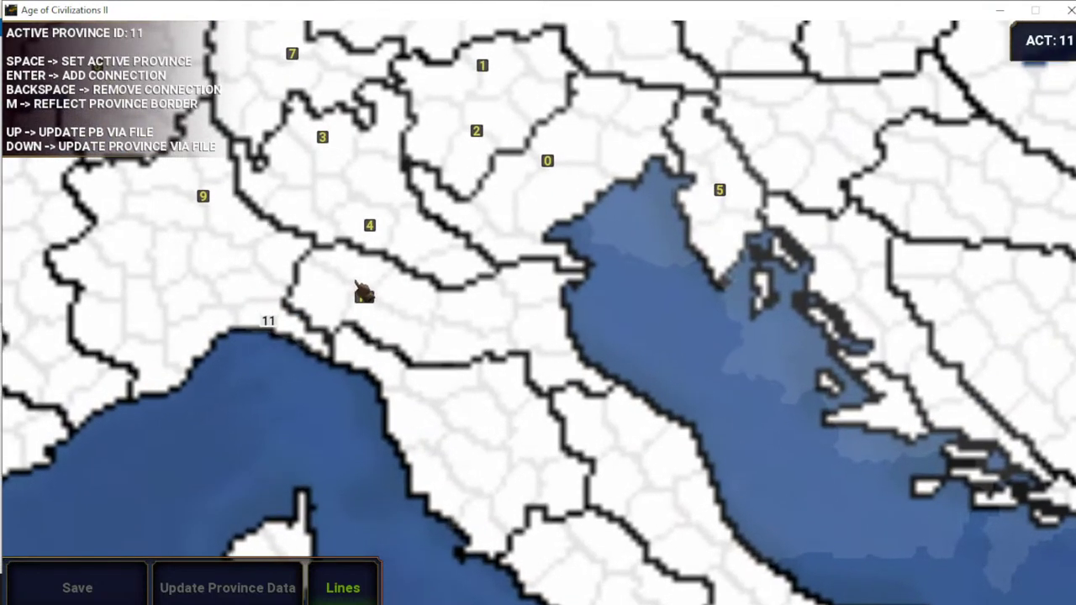
pyautogui.press('Return')
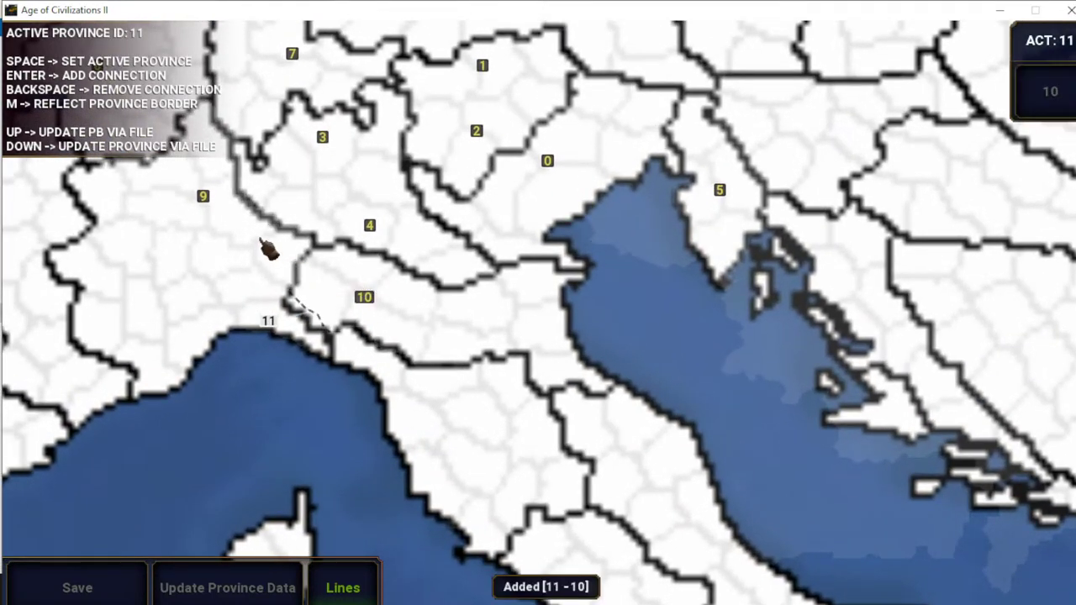
pyautogui.press('Return')
pyautogui.press('space')
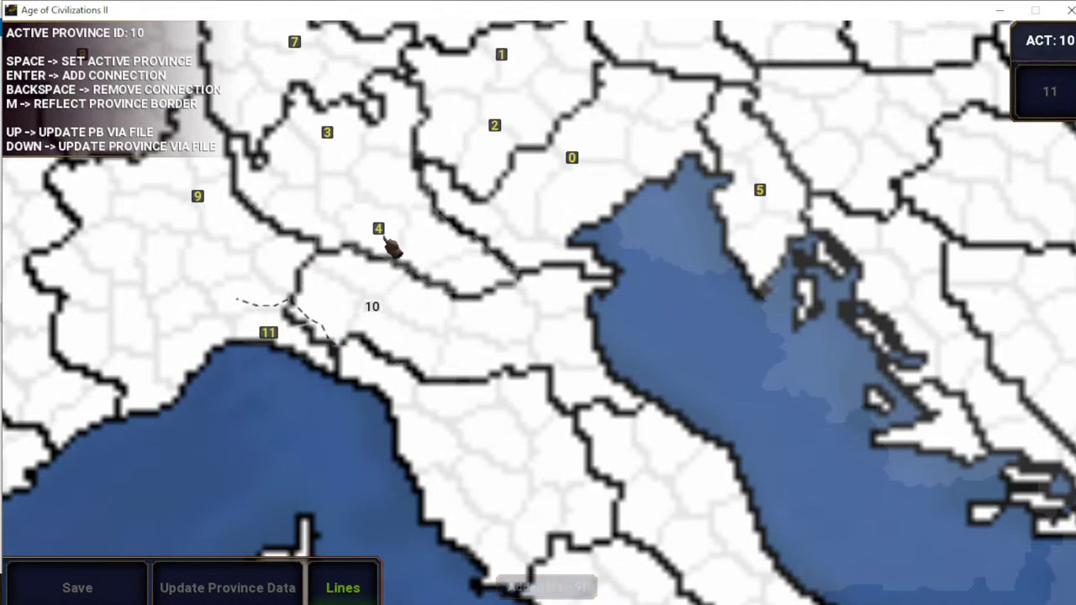
pyautogui.press('Return')
pyautogui.press('Return')
# Make province 9 active and connect it to provinces 4, 3, 8 and 7
pyautogui.moveTo(296, 243); pyautogui.dragTo(377, 321)
pyautogui.press('space')
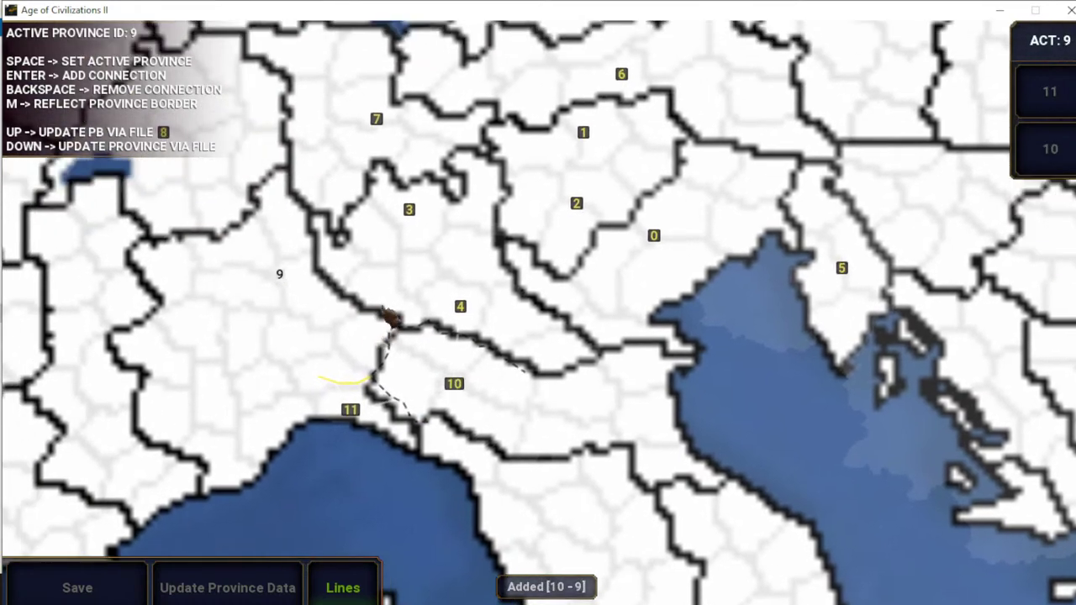
pyautogui.press('Return')
pyautogui.press('Return')
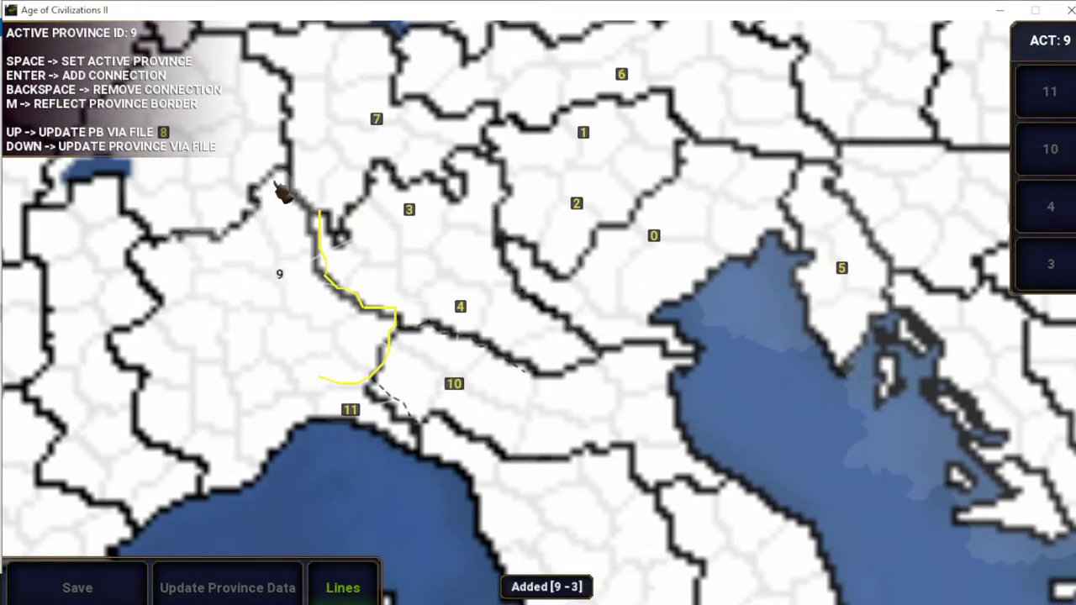
pyautogui.press('Return')
pyautogui.press('Return')
# Make province 7 active and connect it to provinces 8, 6, 1 and 3
pyautogui.moveTo(355, 156); pyautogui.dragTo(420, 251)
pyautogui.press('space')
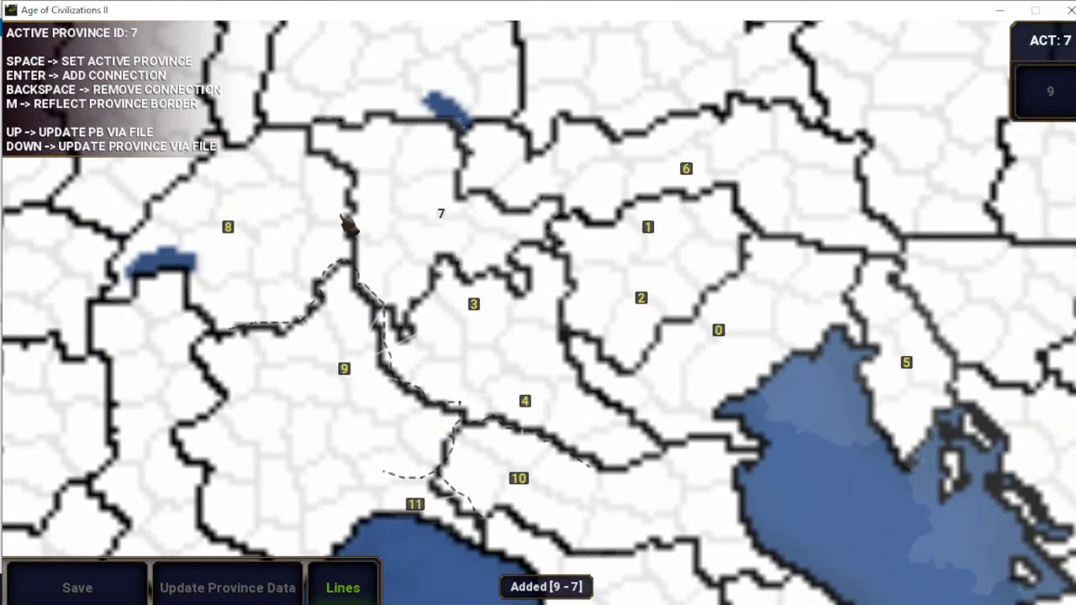
pyautogui.press('Return')
pyautogui.press('Return')
pyautogui.press('Return')
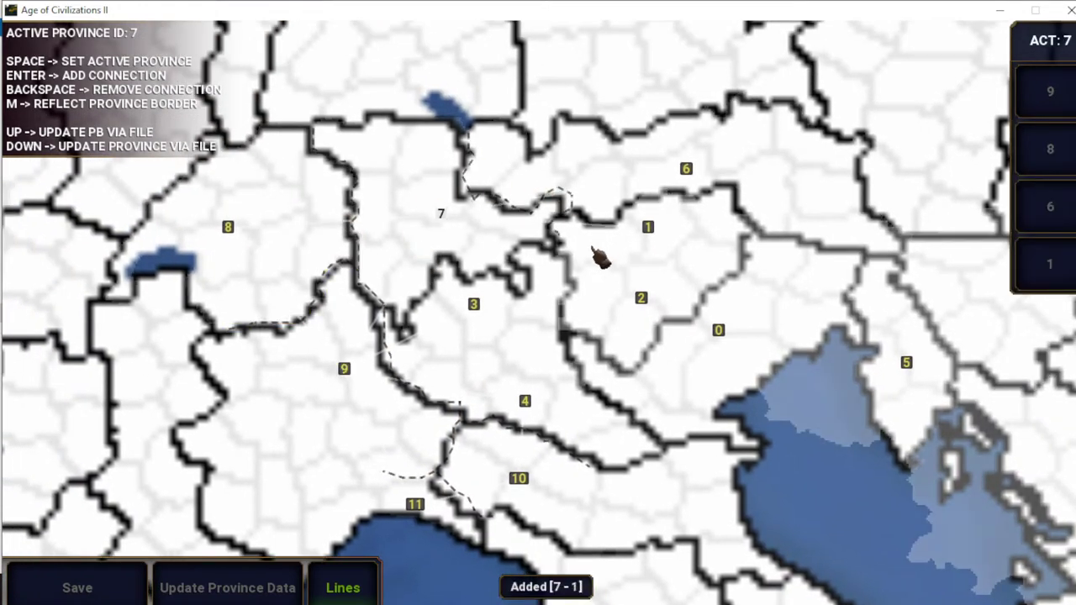
pyautogui.press('Return')
# Make province 4 active and connect it to provinces 0, 2 and 3
pyautogui.scroll(1, 504, 319)
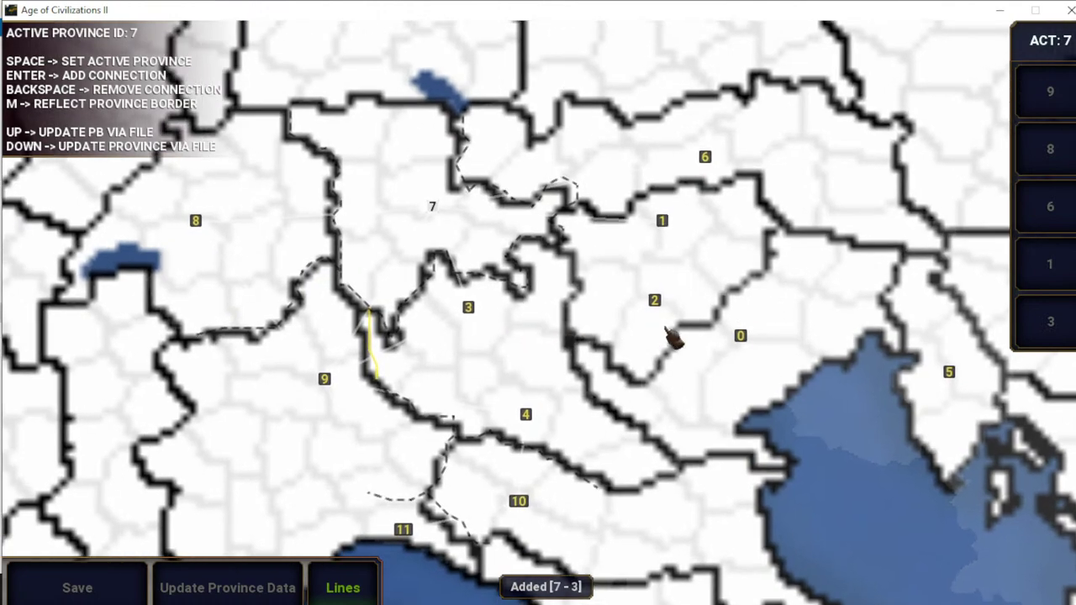
pyautogui.moveTo(677, 339); pyautogui.dragTo(593, 237)
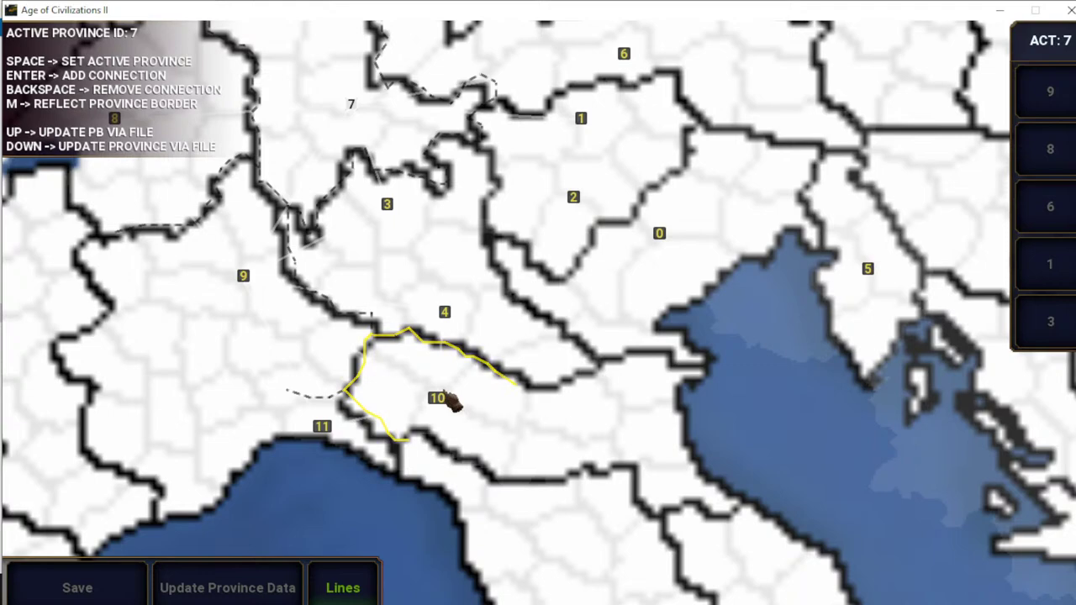
pyautogui.press('space')
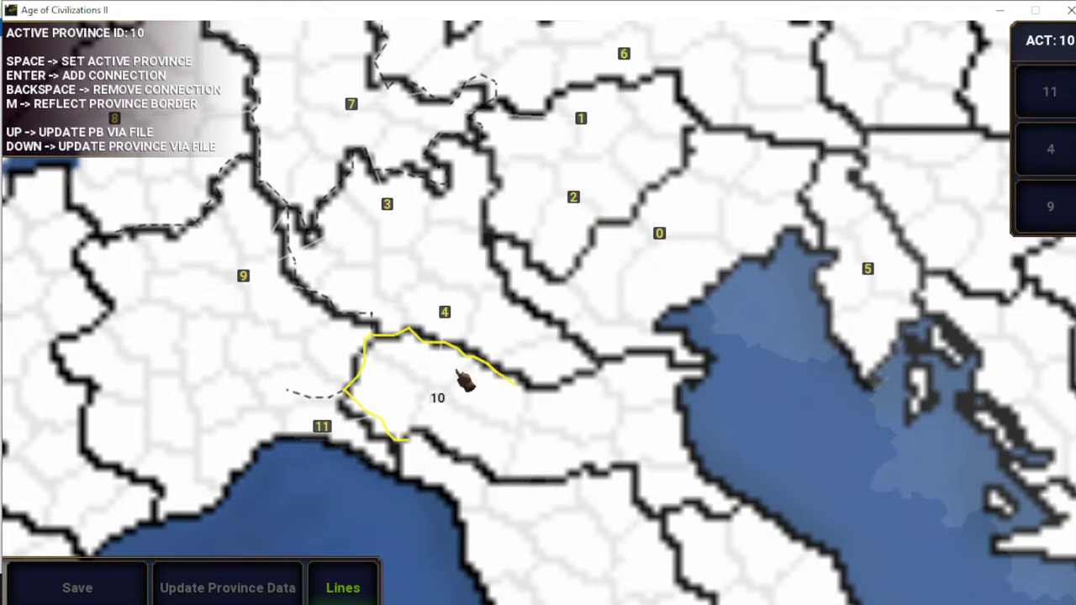
pyautogui.press('space')
pyautogui.press('w')
pyautogui.press('d')
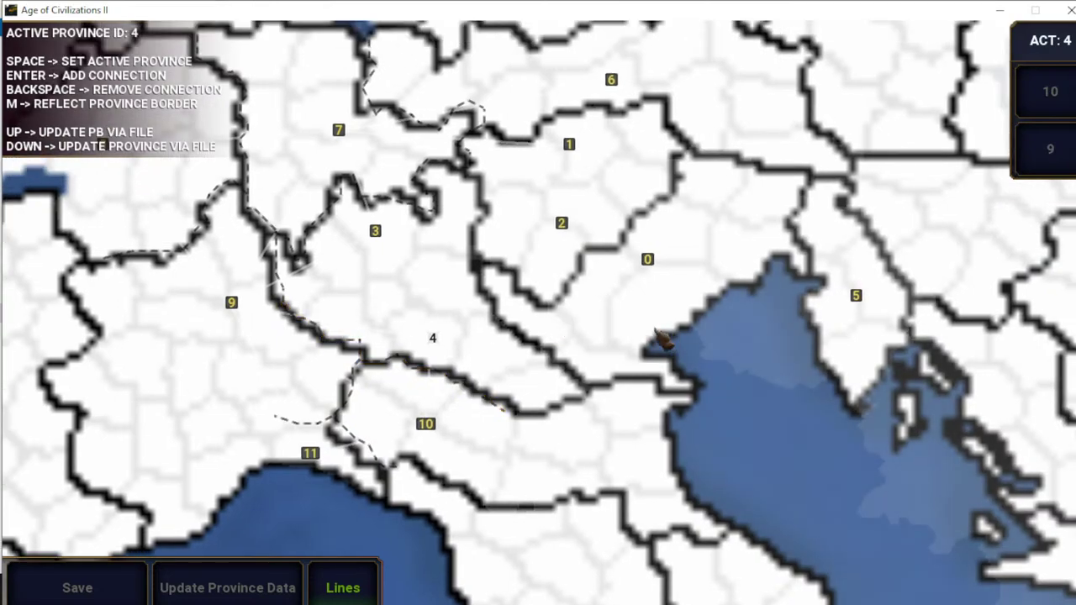
pyautogui.press('Return')
pyautogui.press('Return')
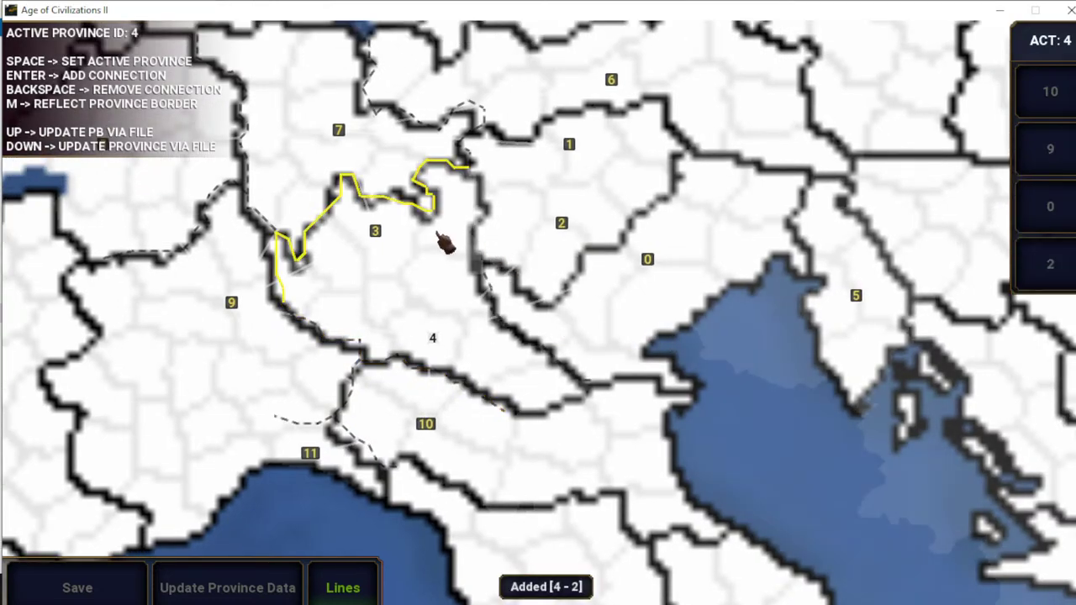
pyautogui.press('Return')
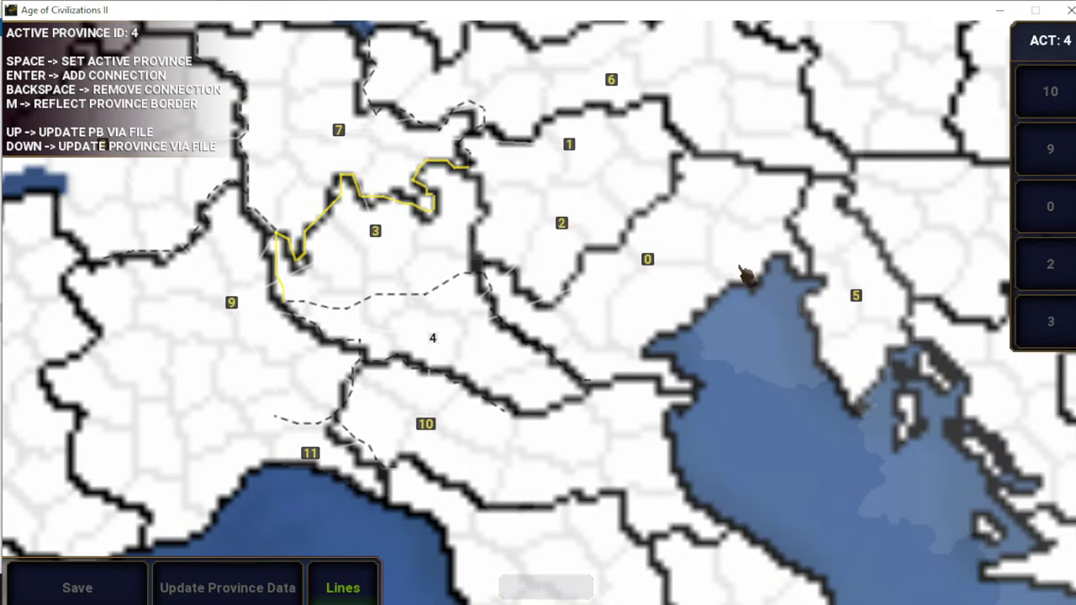
# Connect province 5 to province 0, province 0 to province 2, and province 2 to province 1
pyautogui.press('space')
pyautogui.press('Return')
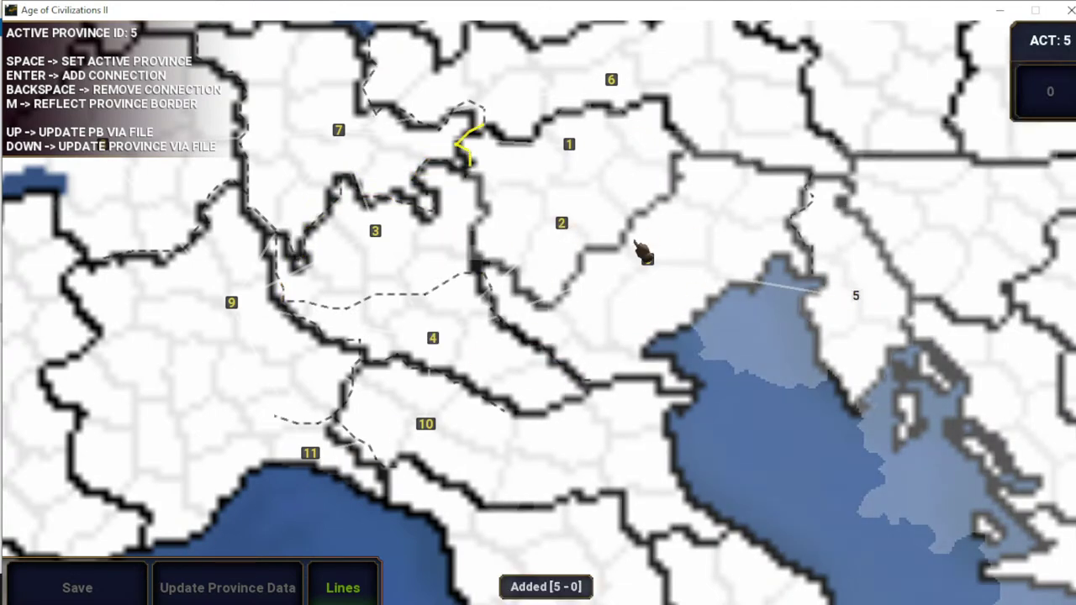
pyautogui.press('space')
pyautogui.press('Return')
pyautogui.press('space')
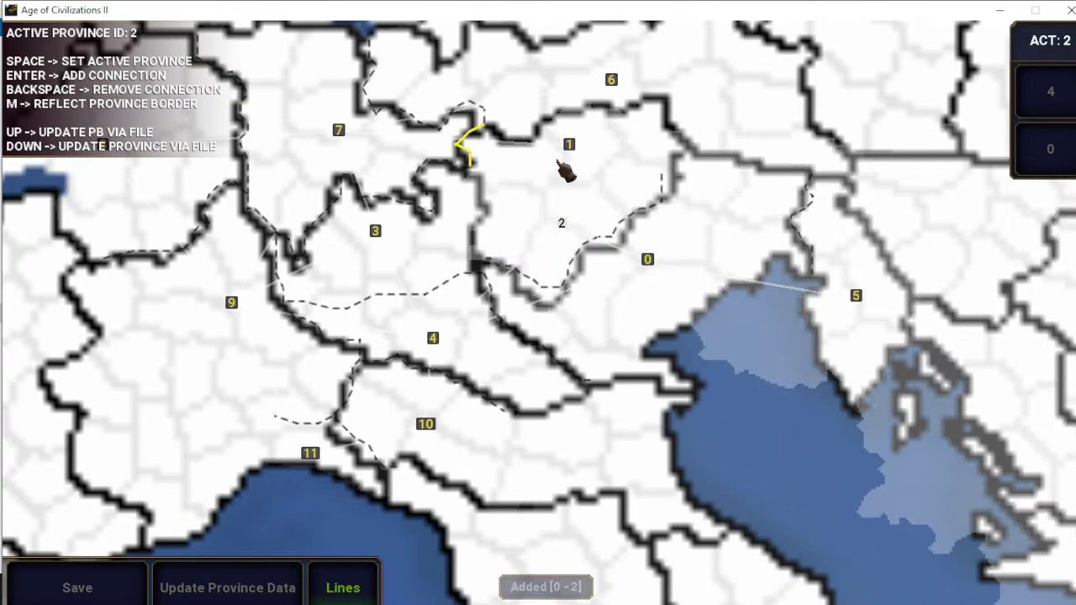
pyautogui.press('Return')
# Generate updated province data for provinces 0 and 1, and return to the connections editor
pyautogui.click(278, 586)
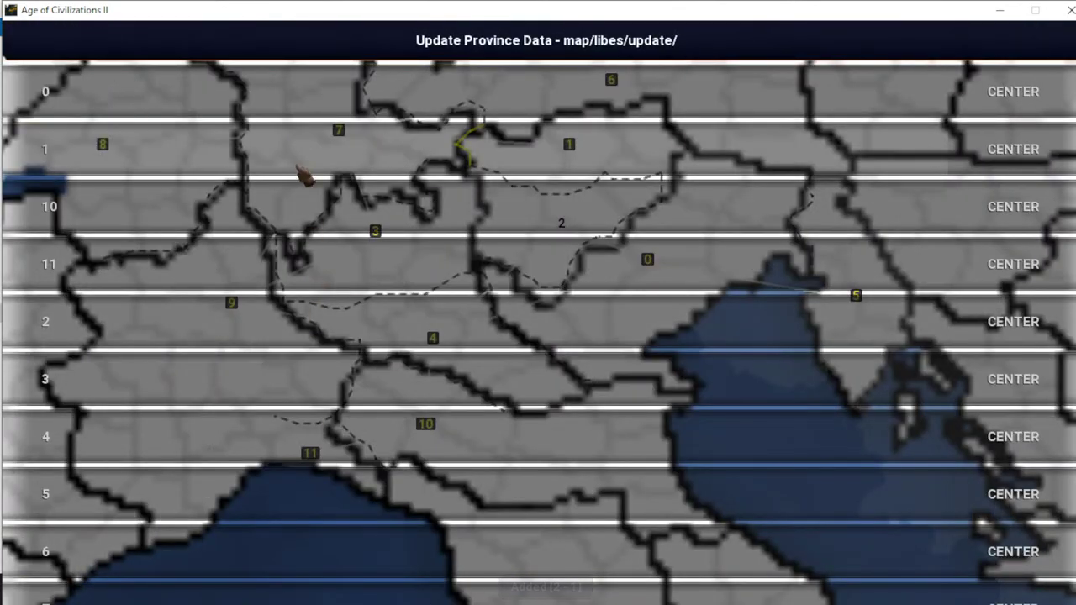
pyautogui.click(309, 92)
pyautogui.click(324, 164)
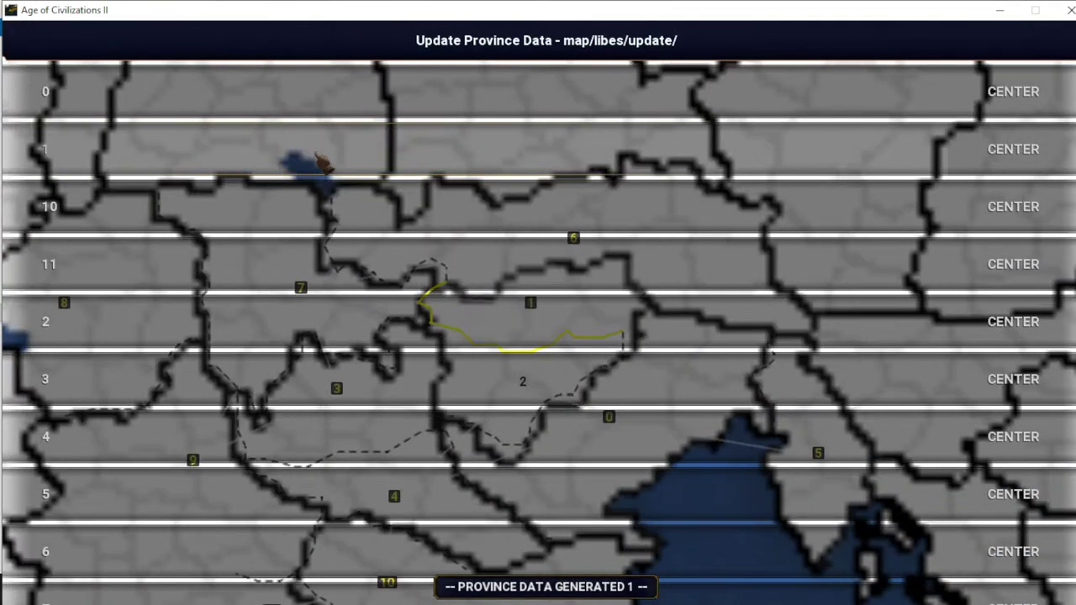
pyautogui.scroll(-3, 514, 214)
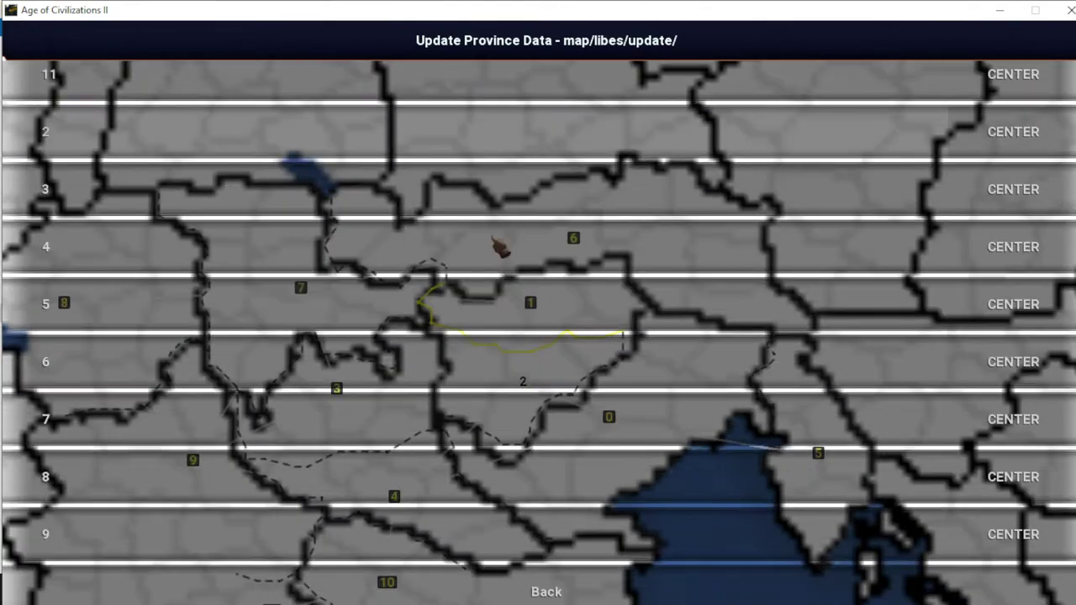
pyautogui.click(546, 591)
# Connect provinces 5 and 1 to province 6, and province 0 to provinces 6, 1 and 3
pyautogui.press('space')
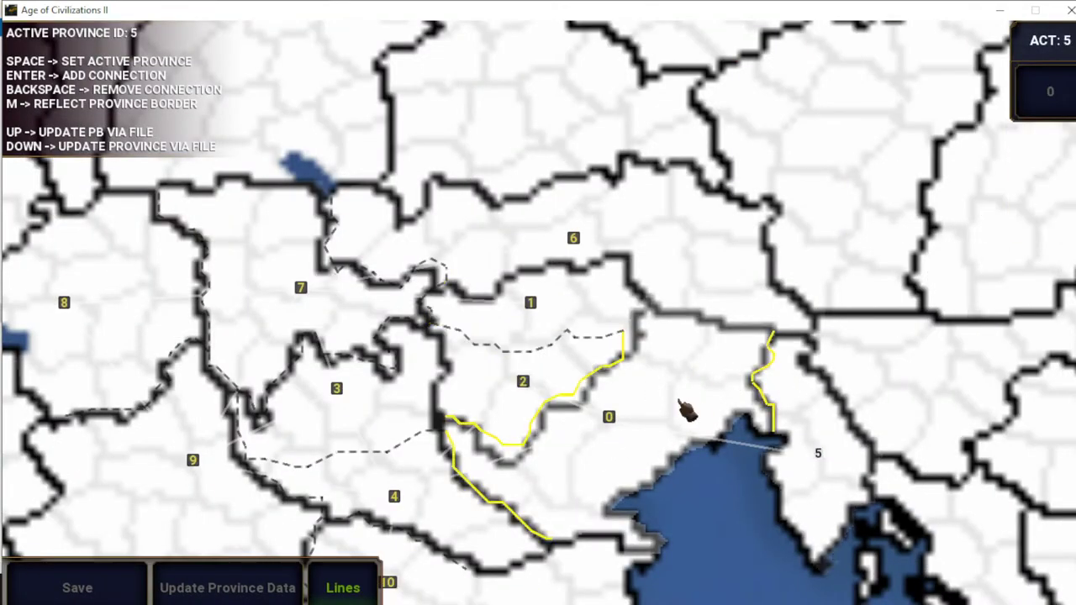
pyautogui.press('Return')
pyautogui.press('Return')
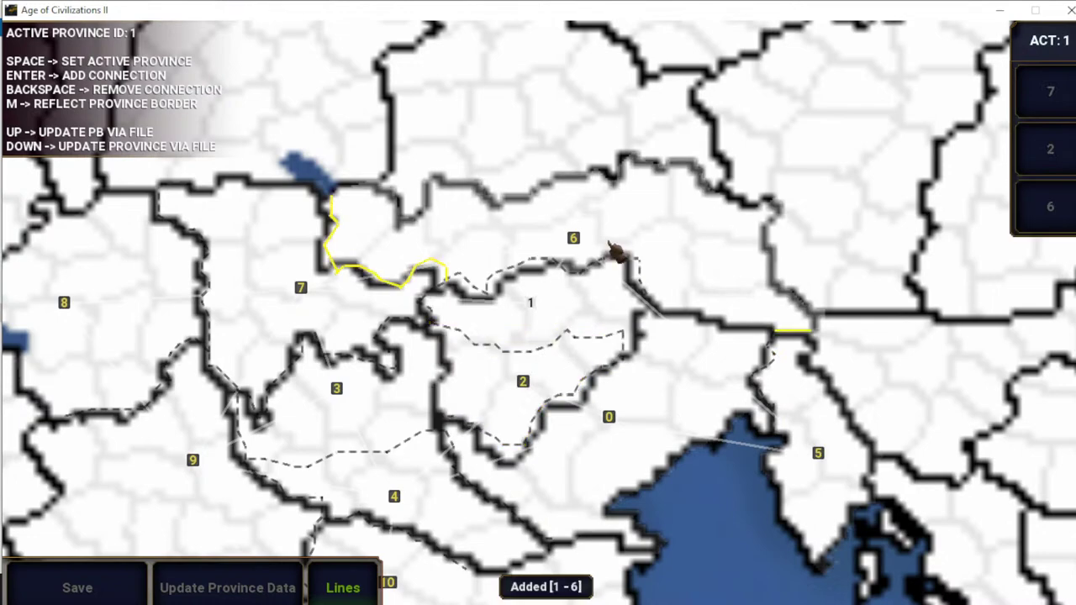
pyautogui.press('space')
pyautogui.press('Return')
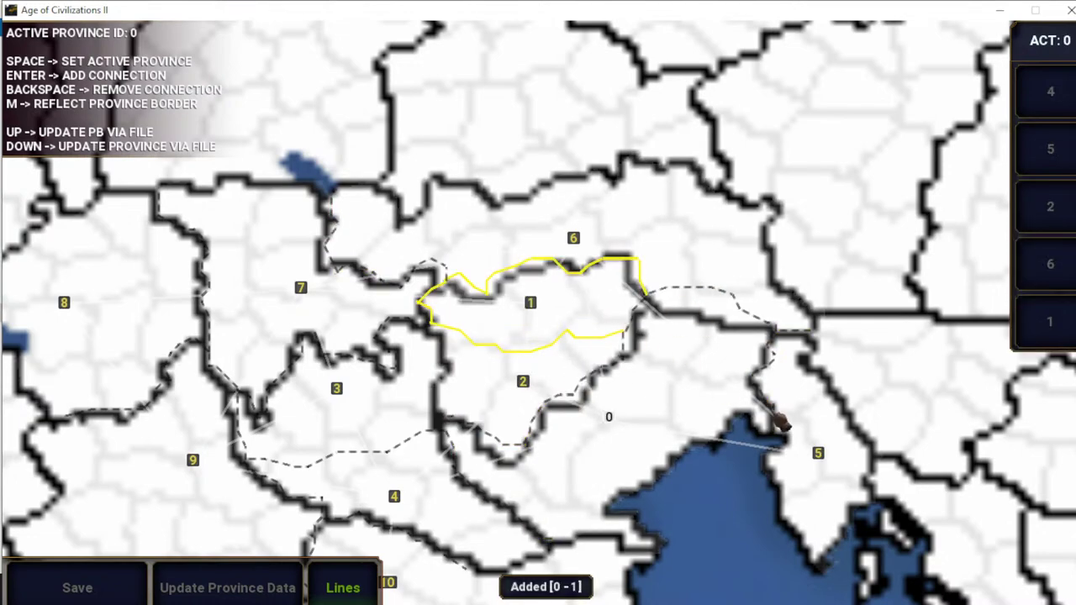
pyautogui.press('Return')
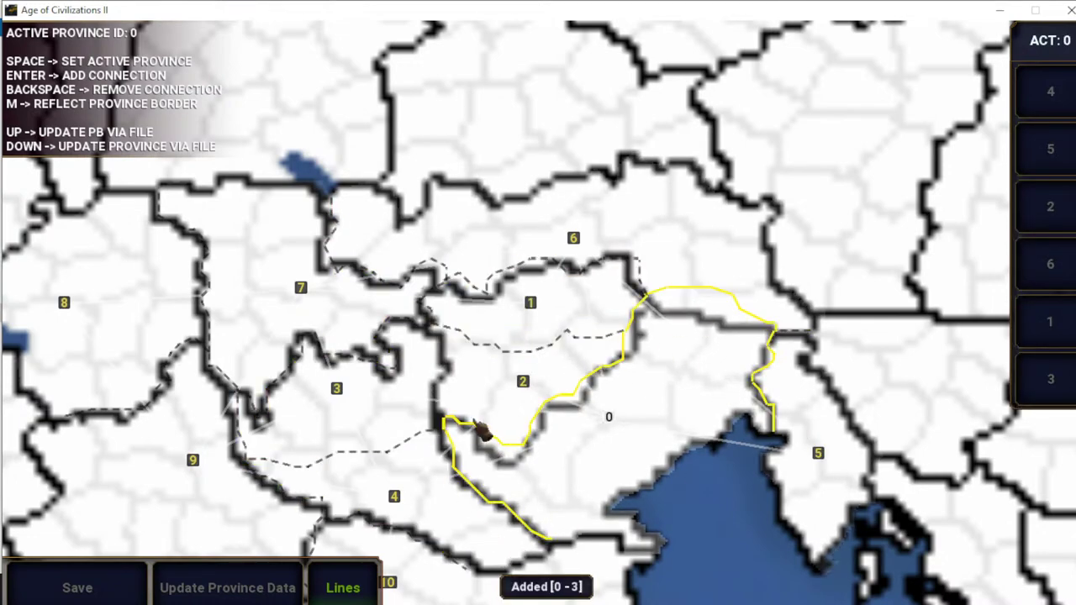
# Make province 3 active, connect it to province 2 and save the province connections
pyautogui.press('space')
pyautogui.press('Return')
pyautogui.scroll(-2, 384, 413)
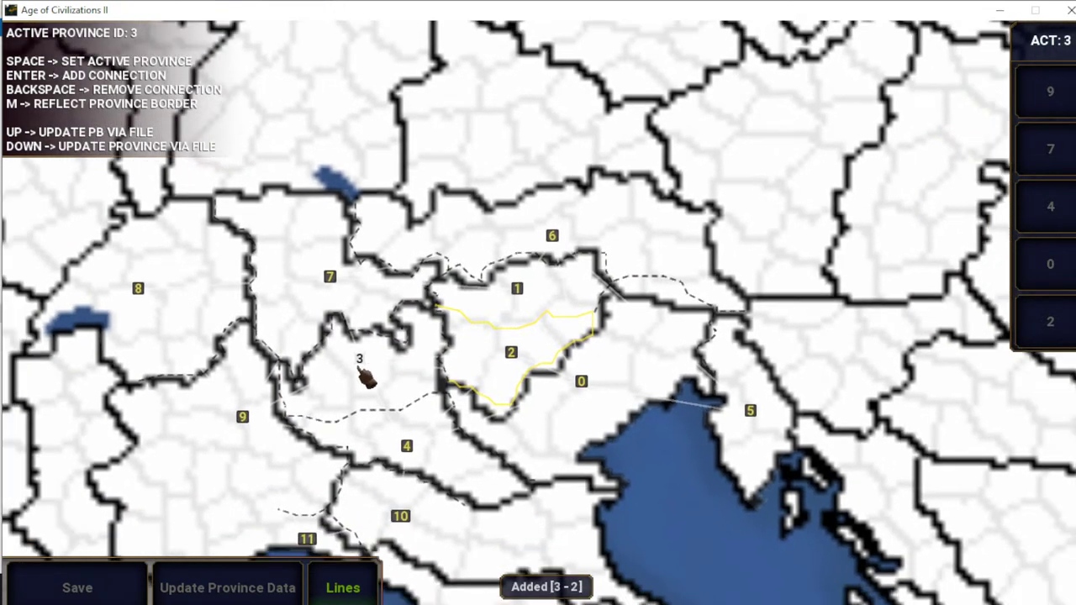
pyautogui.scroll(-1, 211, 372)
pyautogui.click(139, 574)
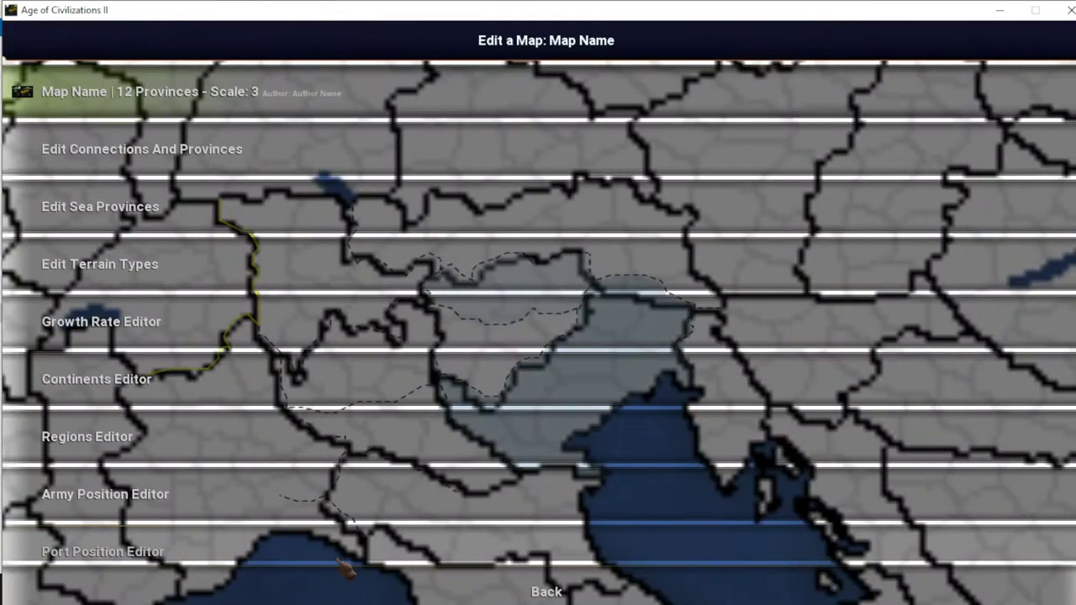
# Leave the Map Editor and create a new scenario on the 12-province map, leaving wasteland untouched and continuing to Manage Civilizations
pyautogui.click(416, 590)
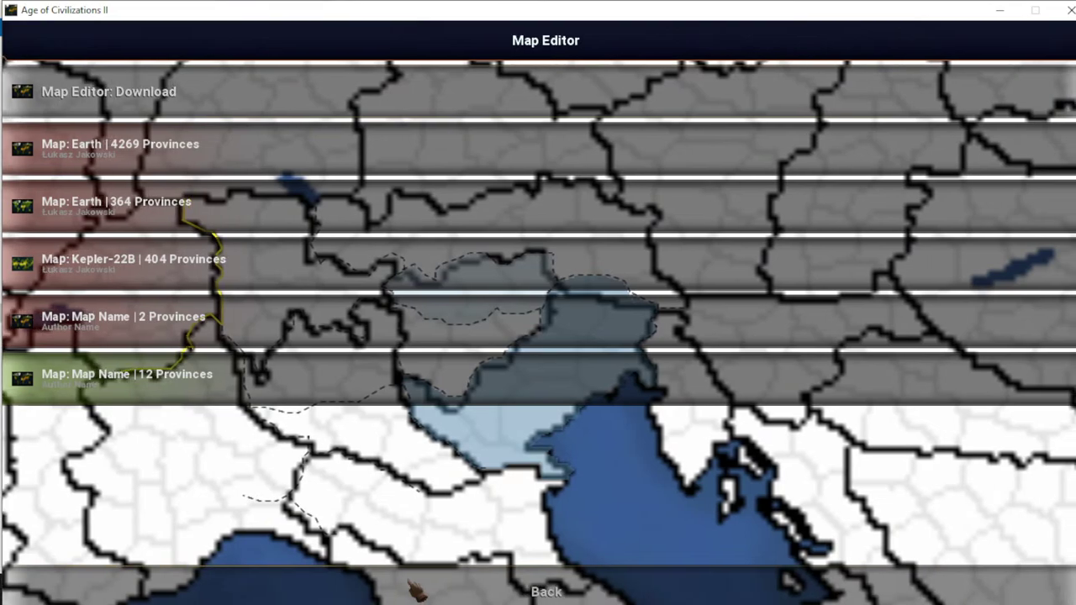
pyautogui.click(416, 590)
pyautogui.click(159, 78)
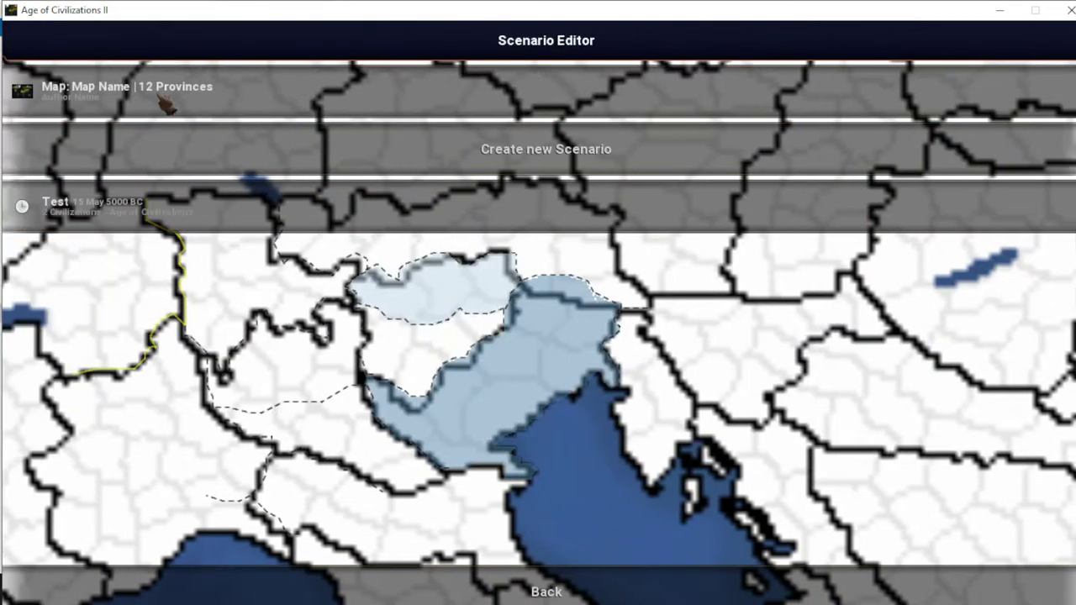
pyautogui.click(301, 171)
pyautogui.click(1049, 52)
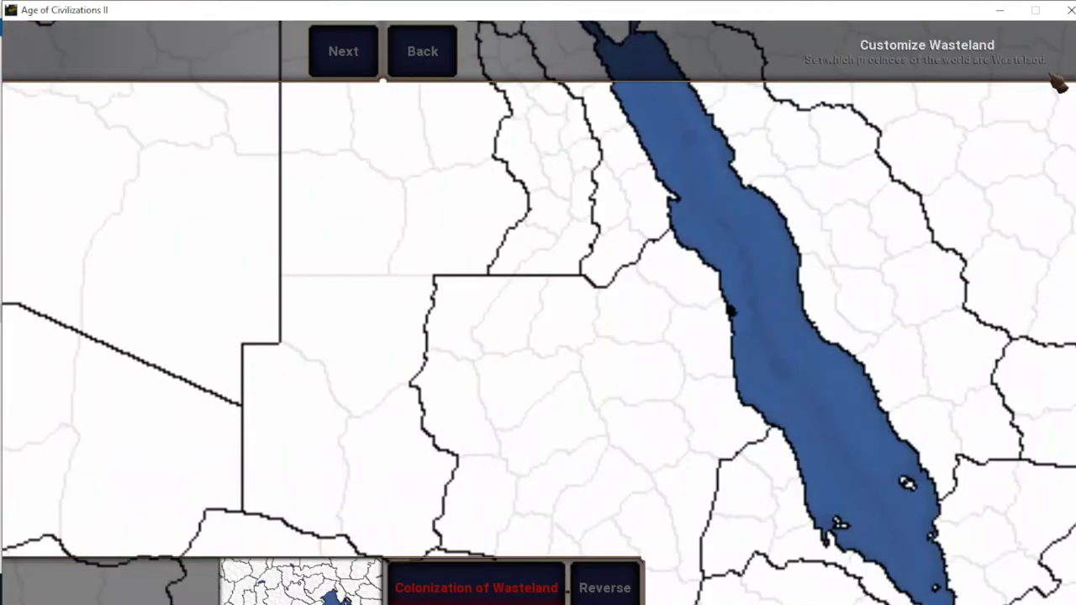
pyautogui.click(774, 48)
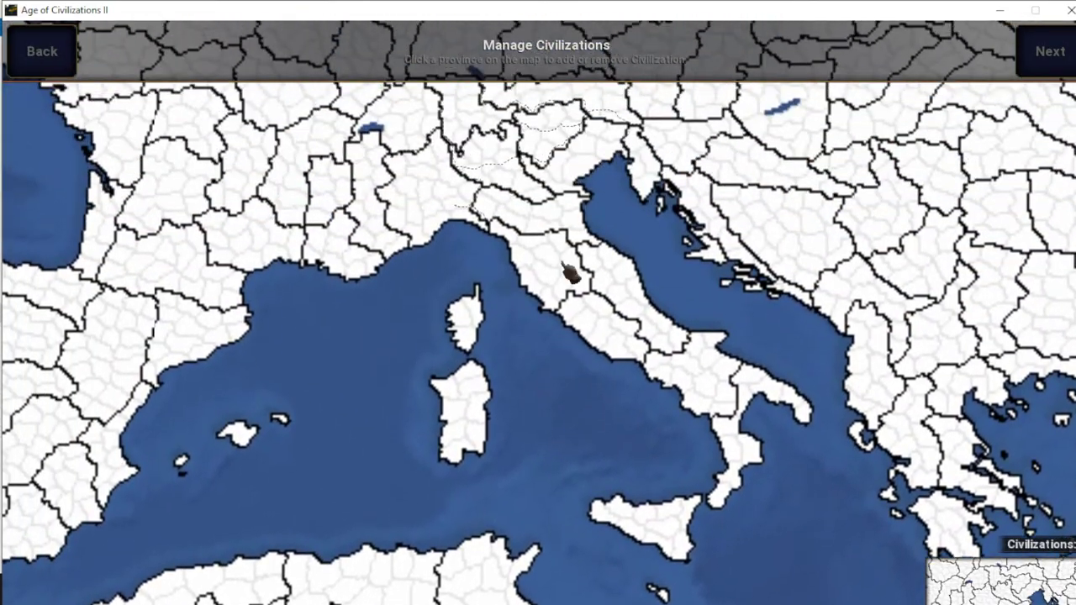
# Add the civilization Italy to province 3 in northern Italy
pyautogui.click(505, 176)
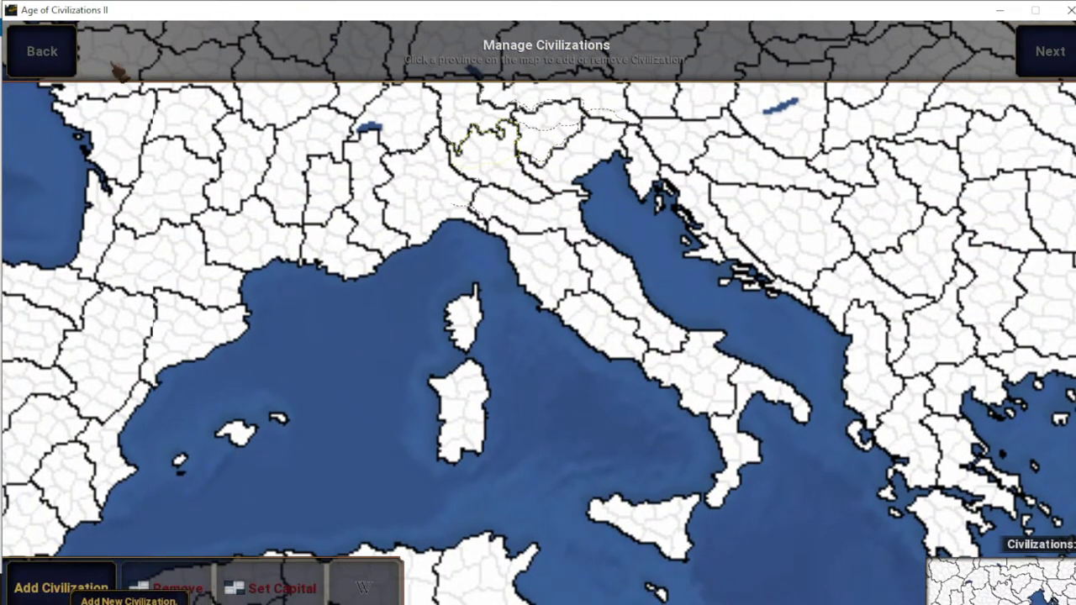
pyautogui.click(60, 588)
pyautogui.click(122, 89)
pyautogui.write('italy')
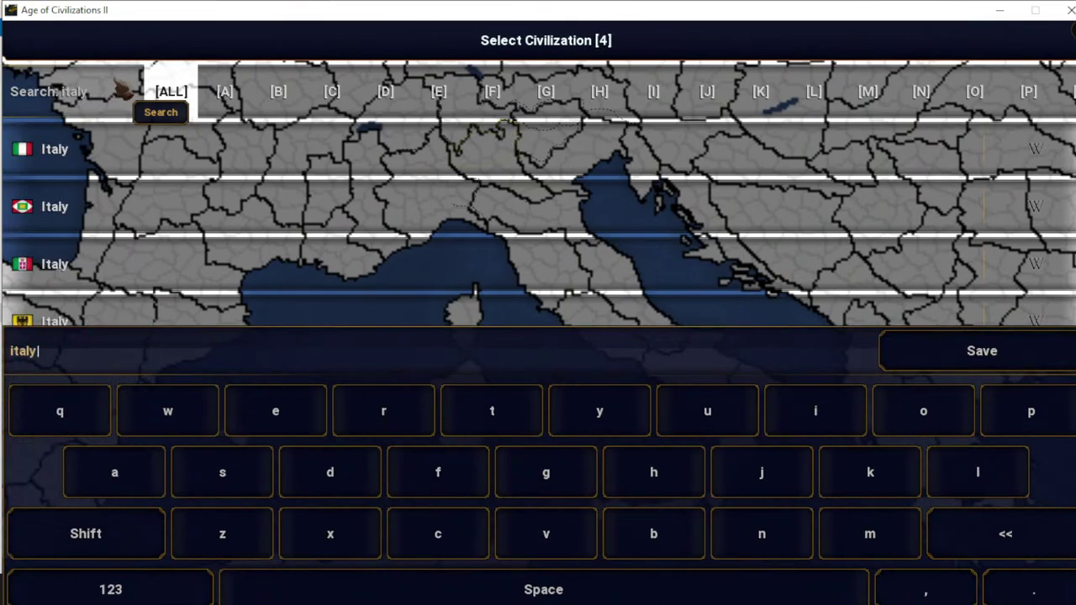
pyautogui.click(132, 149)
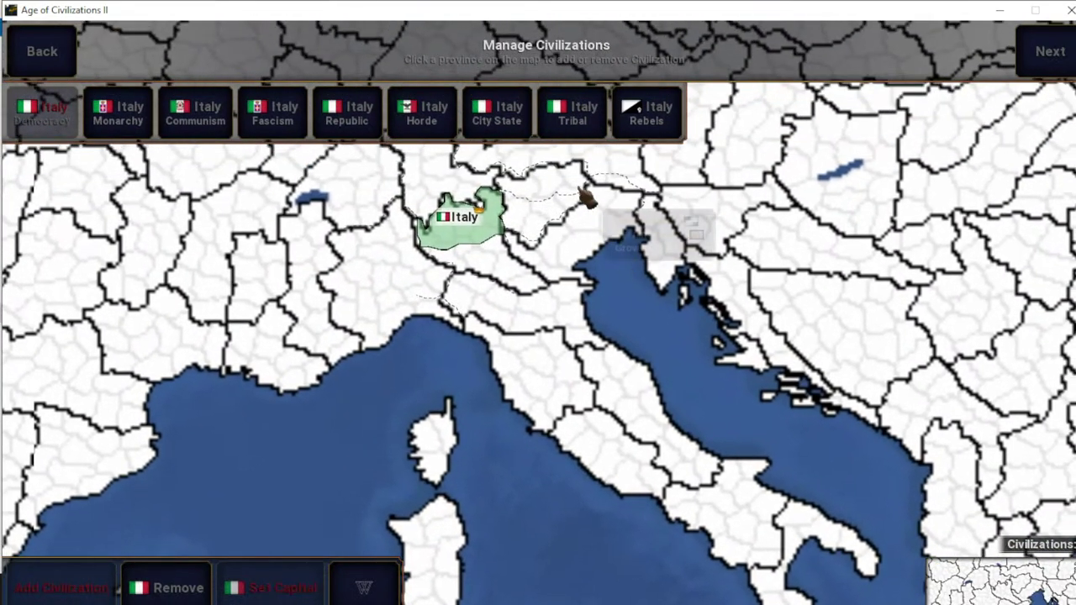
# Add Austria-Hungary to province 1, northeast of Italy, and set its government to Monarchy
pyautogui.click(84, 580)
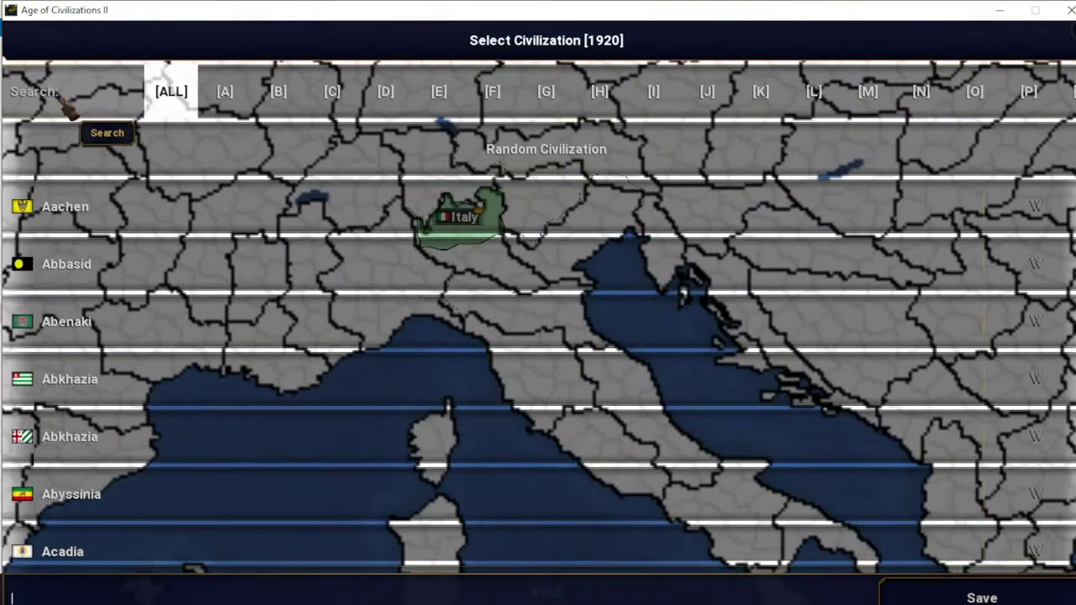
pyautogui.click(67, 108)
pyautogui.write('aust')
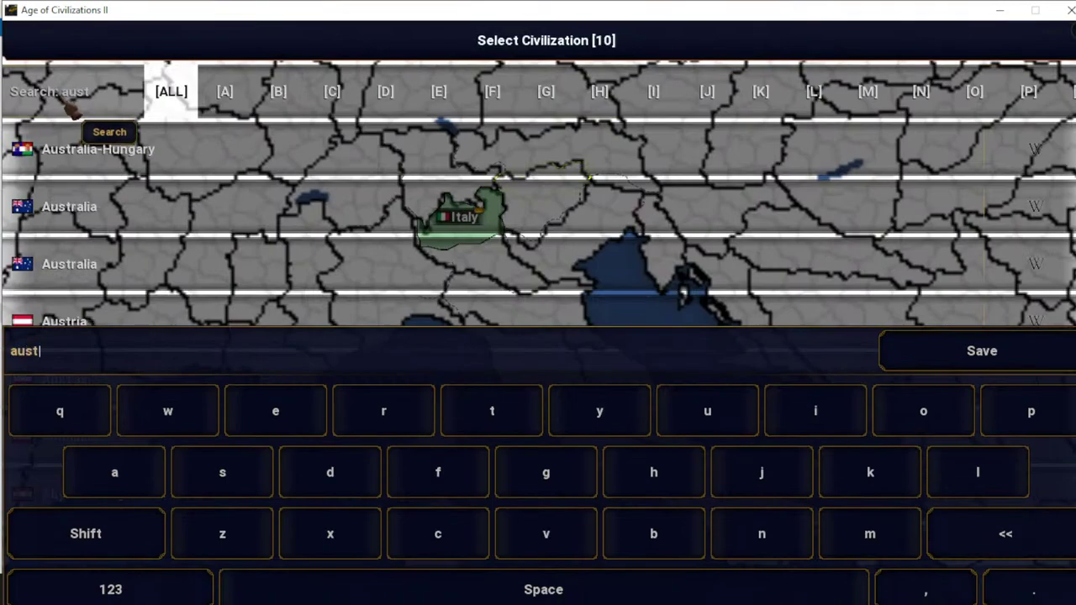
pyautogui.write('r')
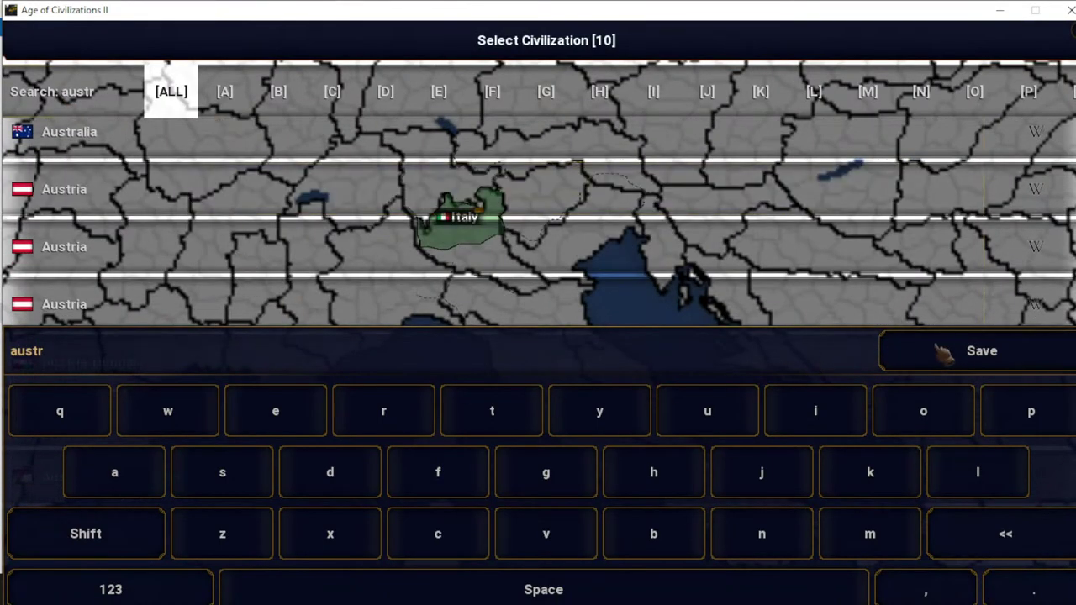
pyautogui.click(943, 353)
pyautogui.click(504, 494)
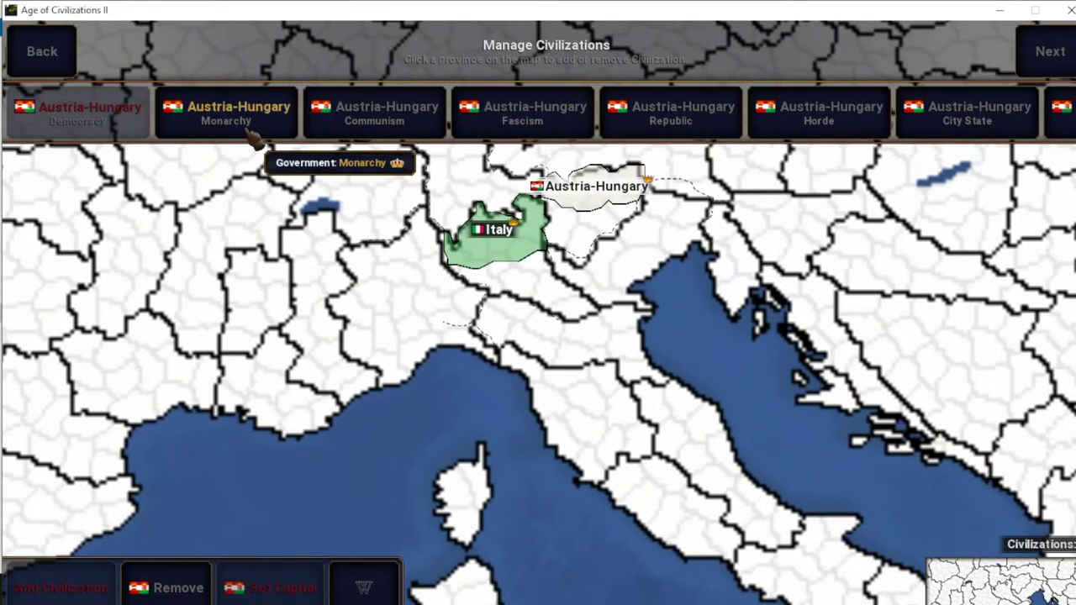
pyautogui.click(252, 135)
pyautogui.click(1047, 52)
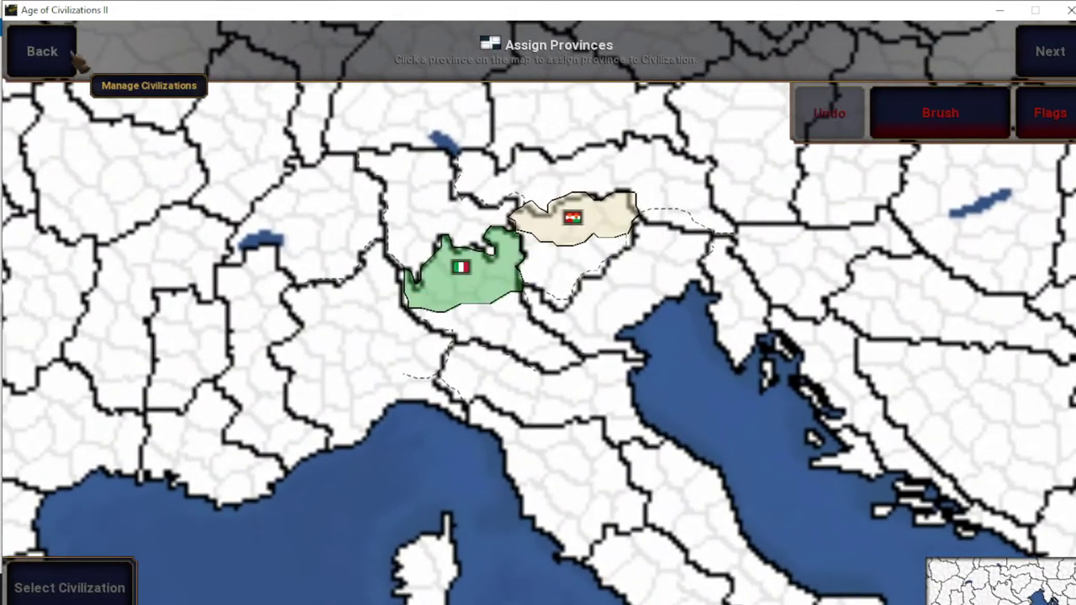
pyautogui.click(74, 53)
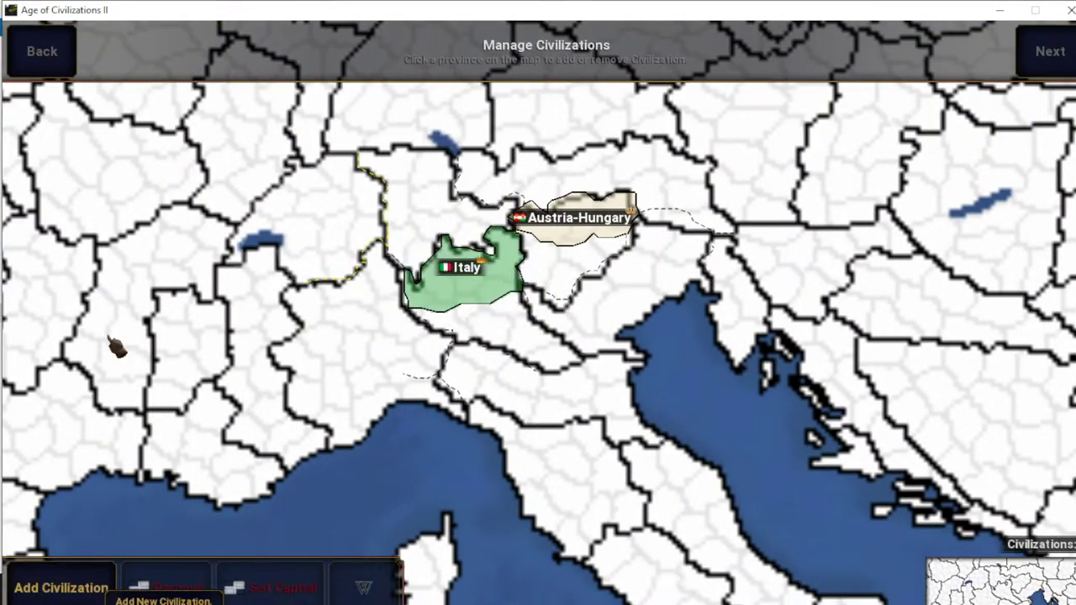
# Add the civilization Switzerland to province 8, northwest of Italy
pyautogui.click(105, 143)
pyautogui.click(95, 91)
pyautogui.write('swi')
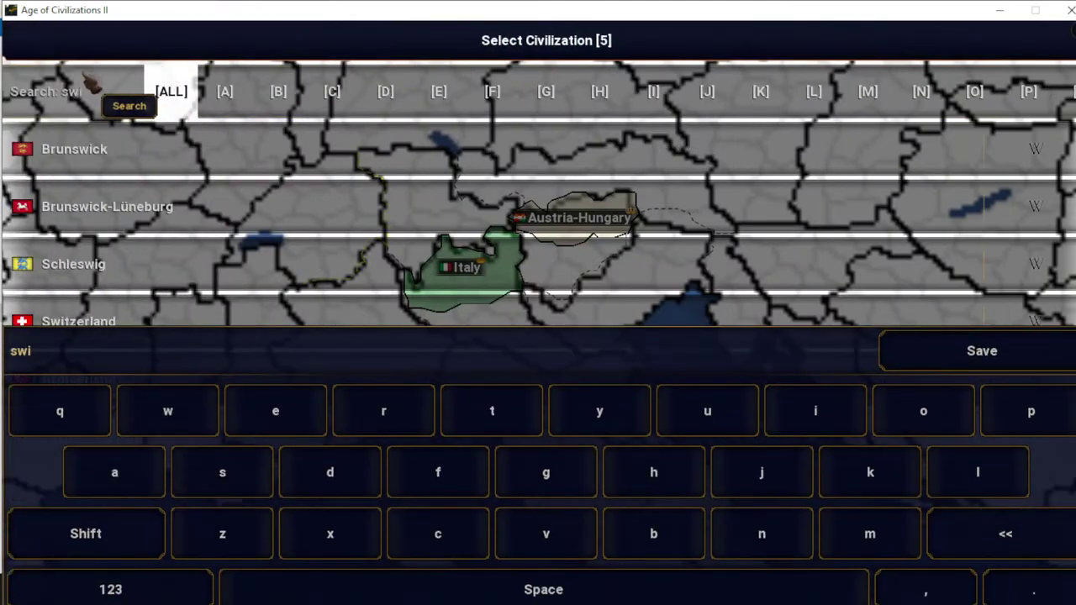
pyautogui.write('t')
pyautogui.click(84, 210)
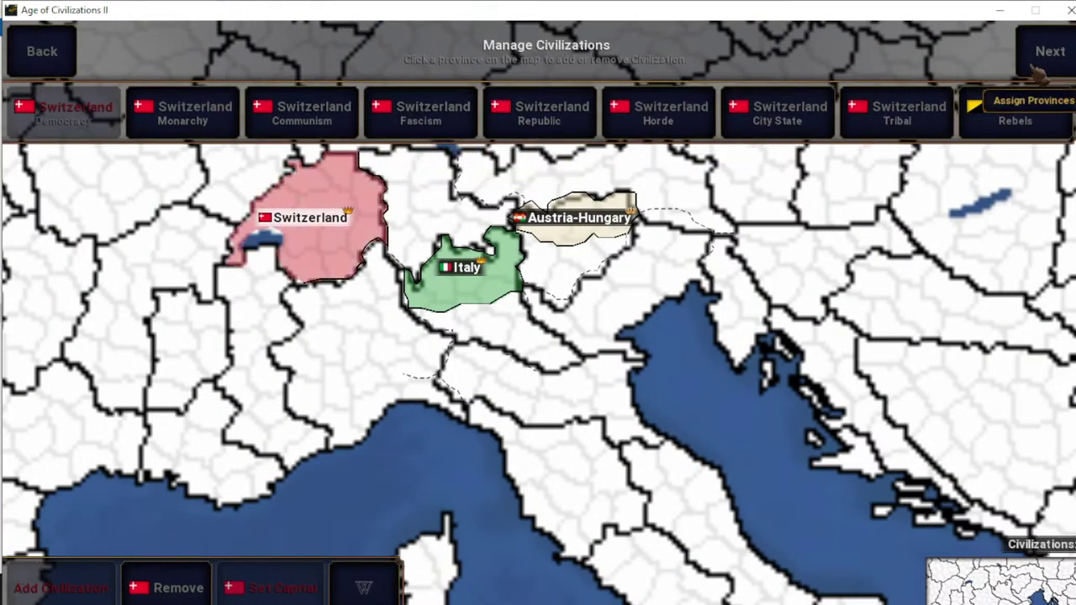
# Assign province 7 to Switzerland and brush provinces 0, 2, 4, 9, 10 and 11 to Italy
pyautogui.click(1040, 74)
pyautogui.click(446, 249)
pyautogui.click(420, 340)
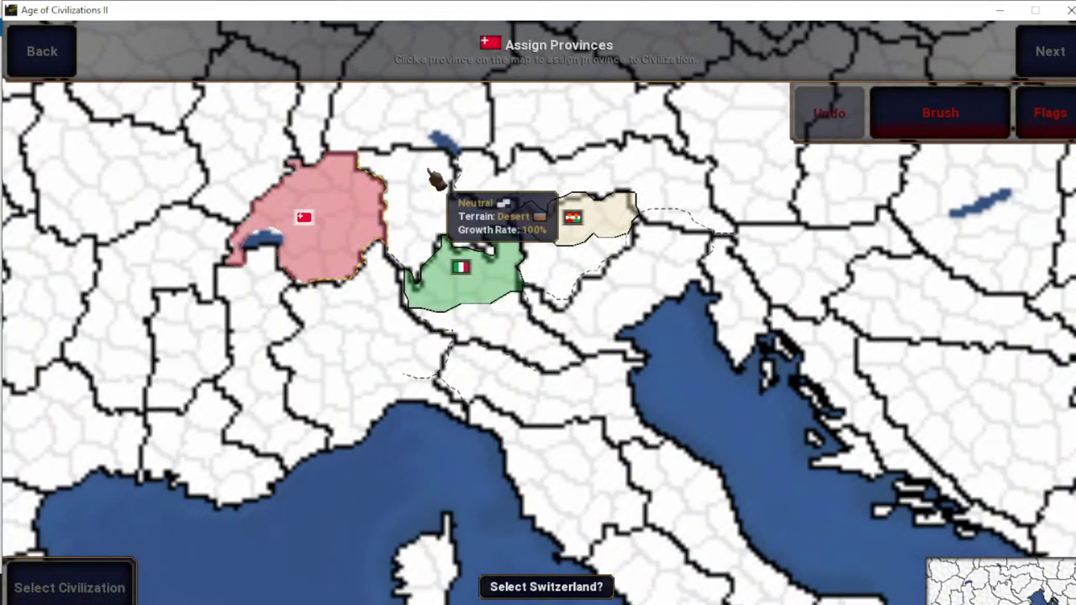
pyautogui.click(436, 179)
pyautogui.click(425, 259)
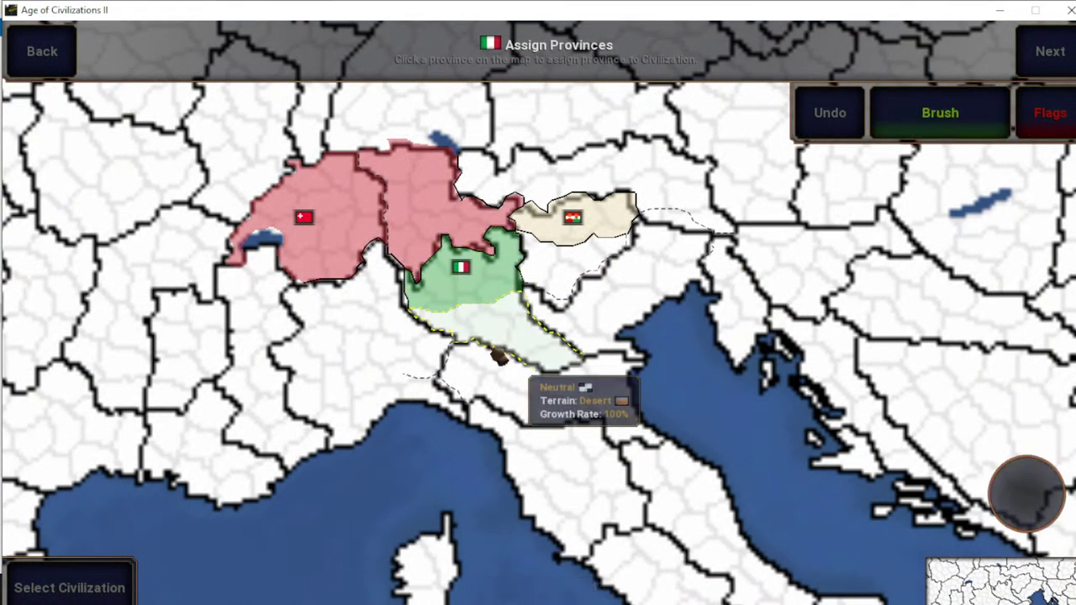
pyautogui.moveTo(497, 357)
pyautogui.mouseDown()
pyautogui.moveTo(388, 414)
pyautogui.moveTo(531, 294)
pyautogui.moveTo(629, 306)
pyautogui.moveTo(603, 256)
pyautogui.mouseUp()
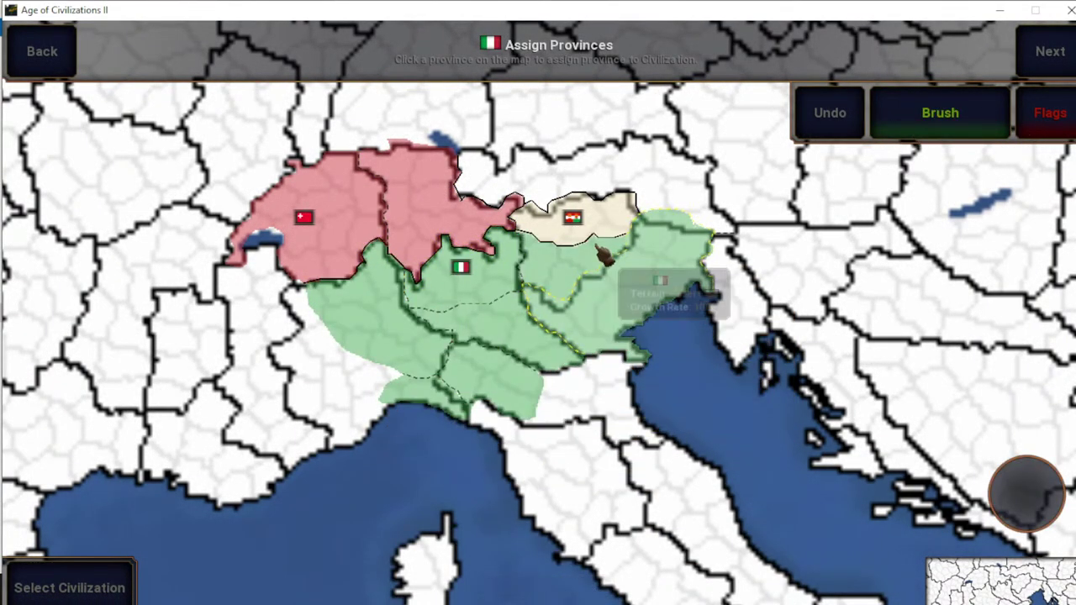
# Brush provinces 2, 5 and 6 to Austria-Hungary
pyautogui.click(593, 235)
pyautogui.click(420, 428)
pyautogui.moveTo(487, 168)
pyautogui.mouseDown()
pyautogui.moveTo(620, 199)
pyautogui.moveTo(747, 309)
pyautogui.mouseUp()
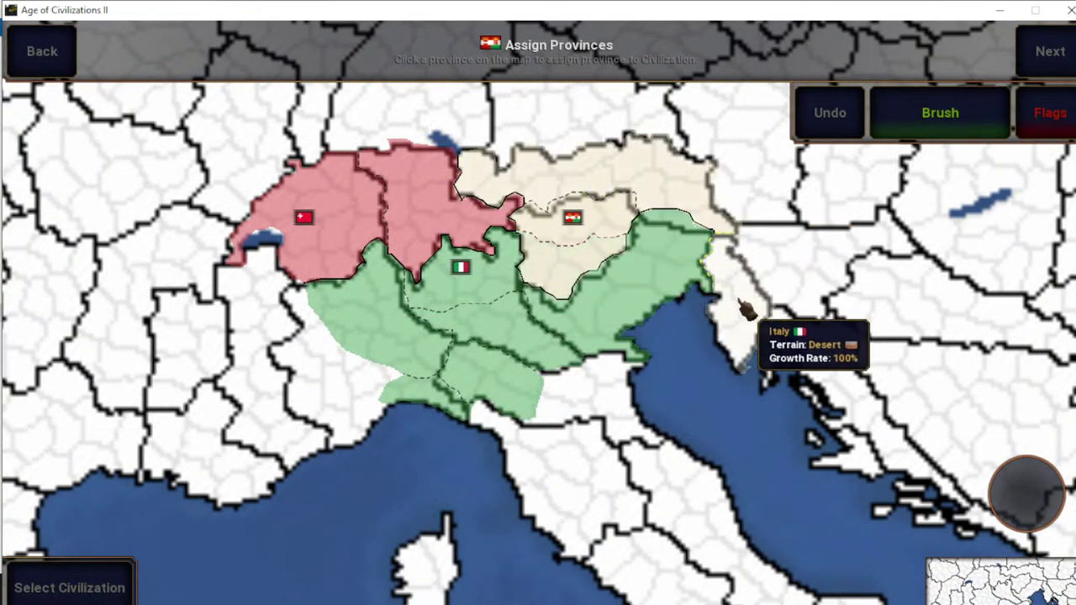
pyautogui.scroll(-3, 673, 227)
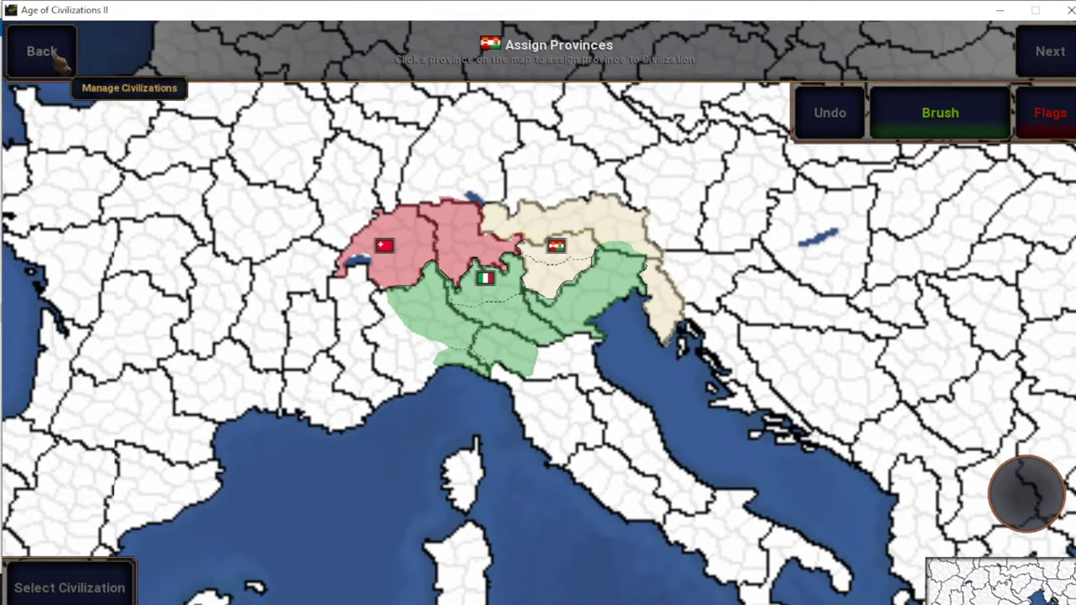
# Review the placed civilizations on the map, continue to Scenario Settings and decline saving the scenario for now
pyautogui.click(42, 52)
pyautogui.scroll(-5, 701, 377)
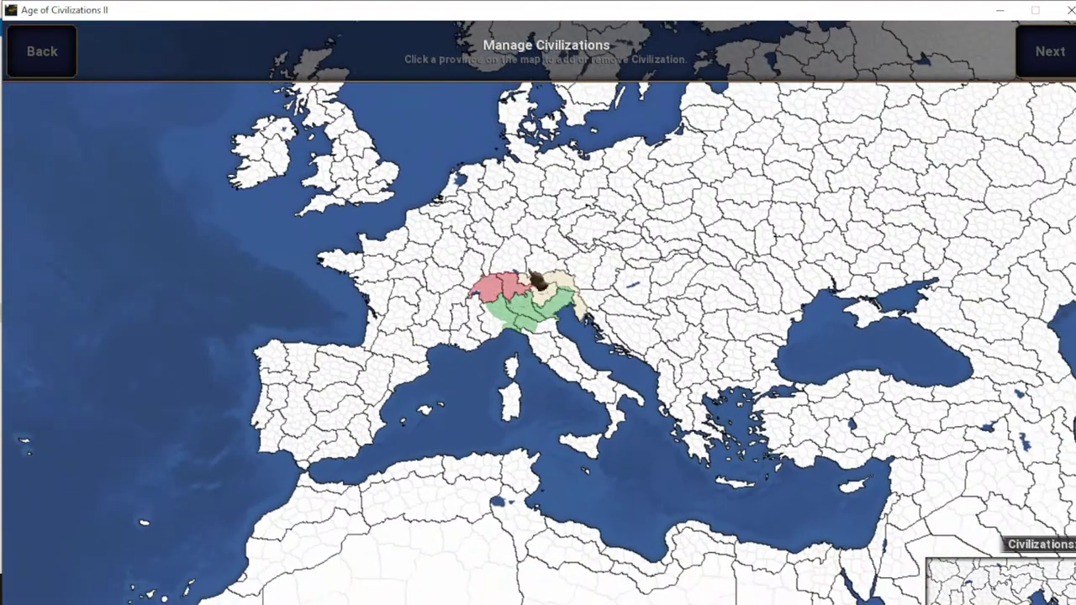
pyautogui.scroll(5, 538, 282)
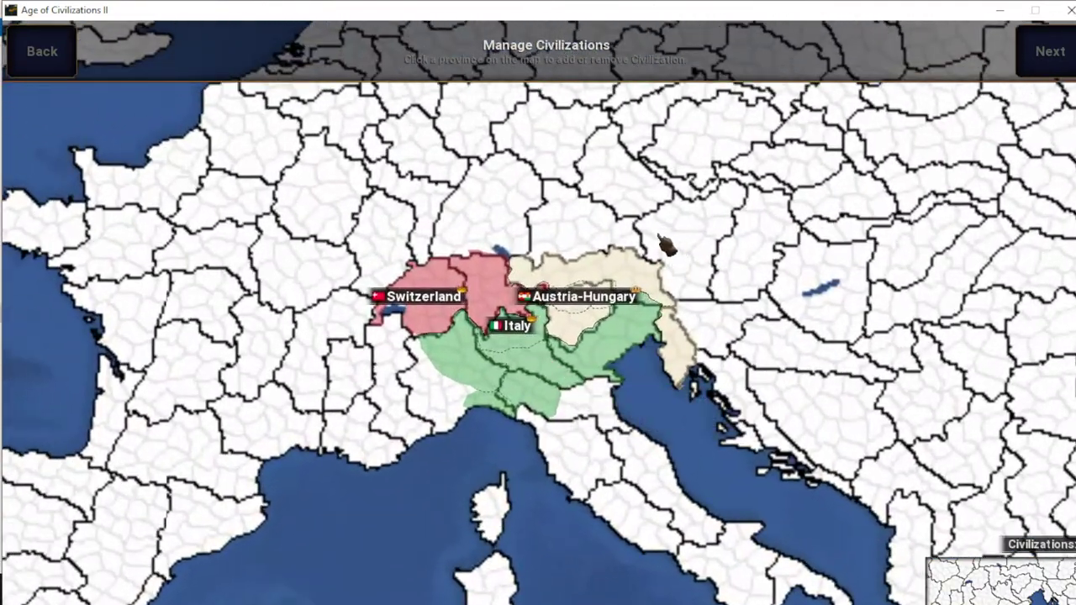
pyautogui.scroll(2, 673, 239)
pyautogui.scroll(1, 622, 265)
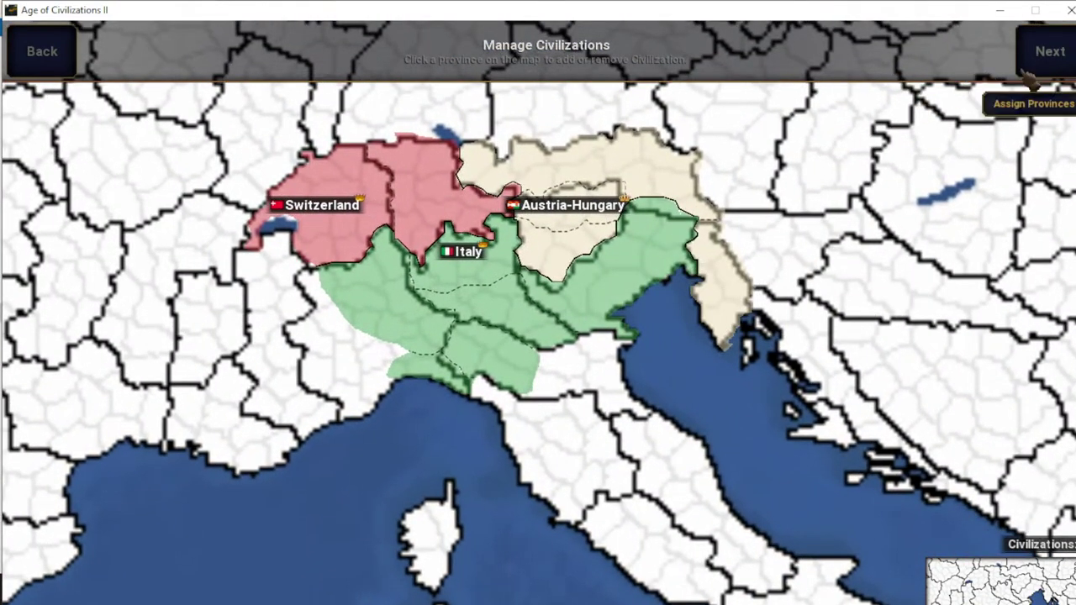
pyautogui.click(1027, 71)
pyautogui.click(1042, 52)
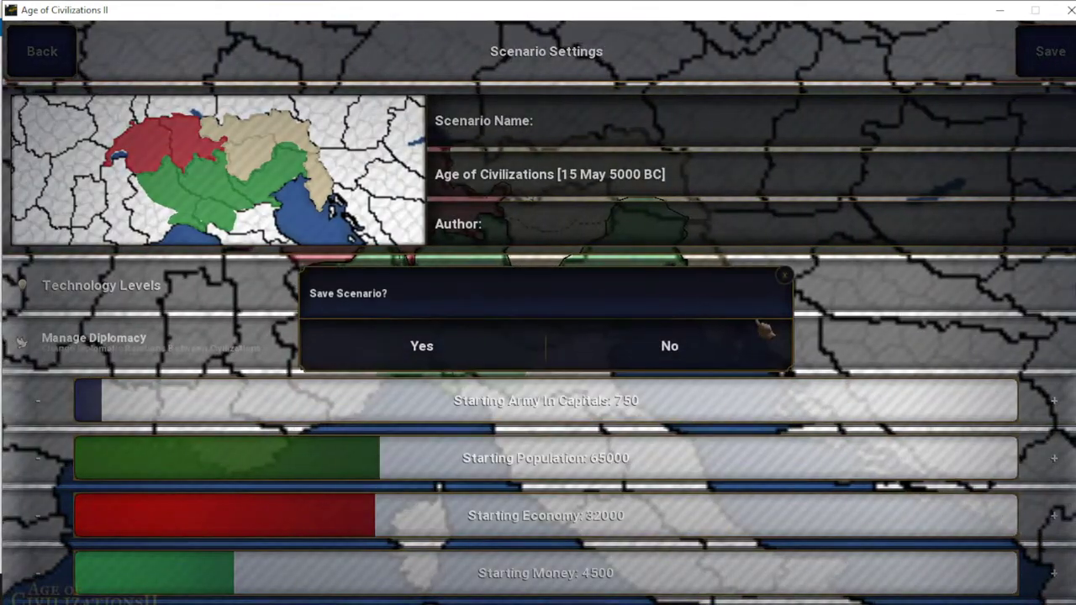
pyautogui.click(670, 346)
# Set the scenario date to 15 May 1913 in the Age of Imperialism and preview the scenario map
pyautogui.click(550, 174)
pyautogui.click(574, 118)
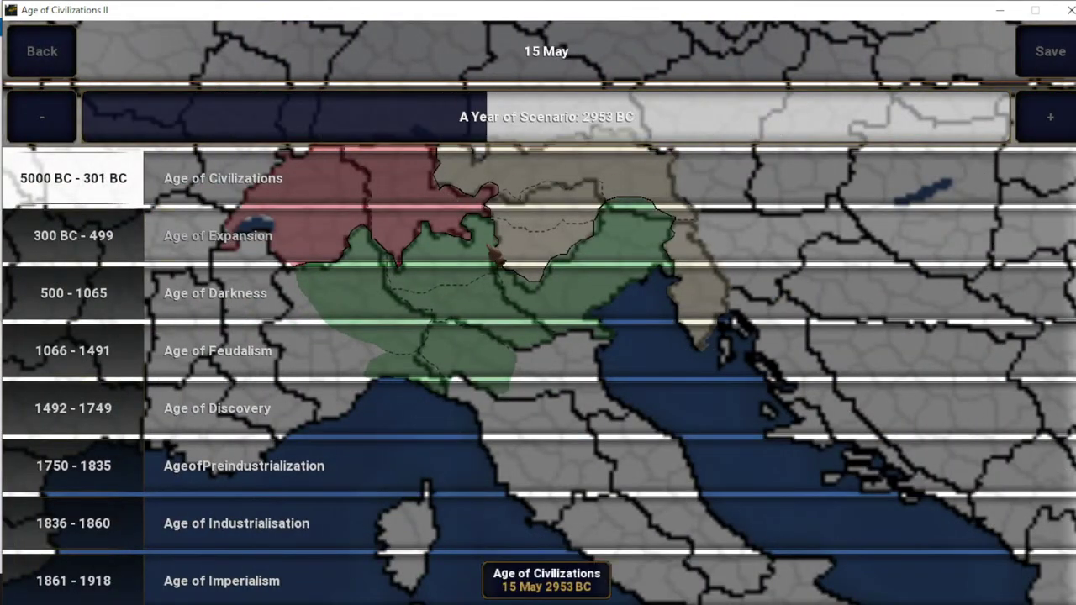
pyautogui.scroll(-1, 84, 504)
pyautogui.click(84, 515)
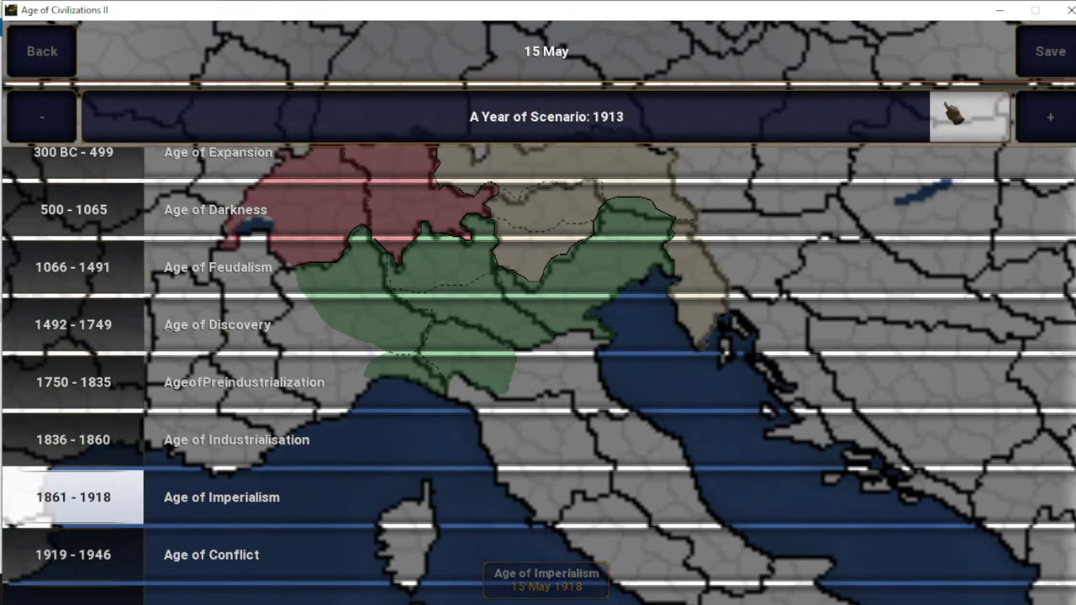
pyautogui.click(1046, 52)
pyautogui.click(308, 245)
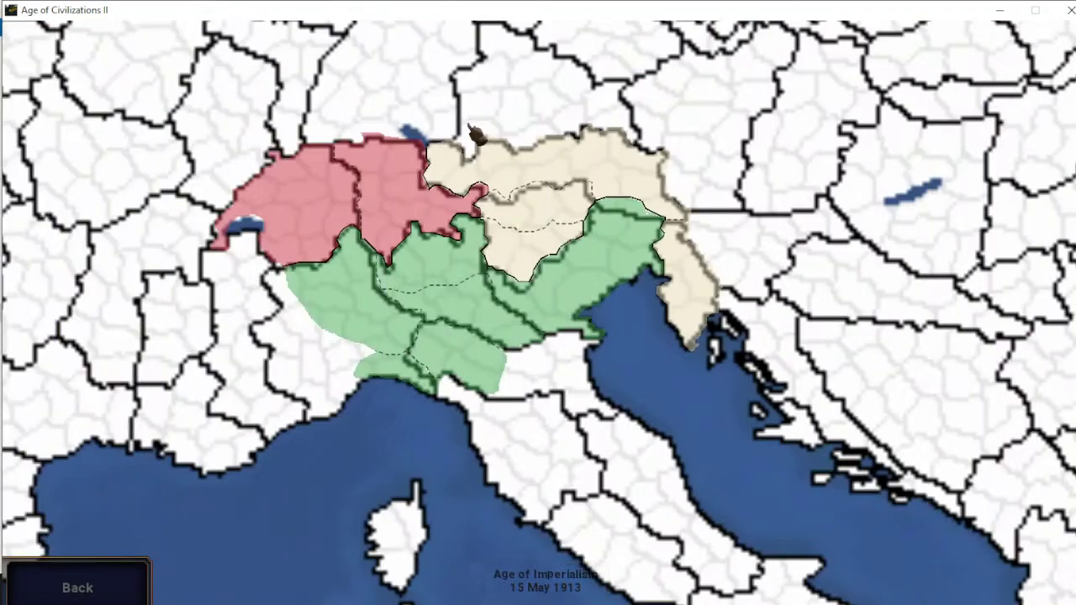
pyautogui.click(139, 589)
# Name the scenario Map, fill in its author and save the scenario
pyautogui.click(486, 122)
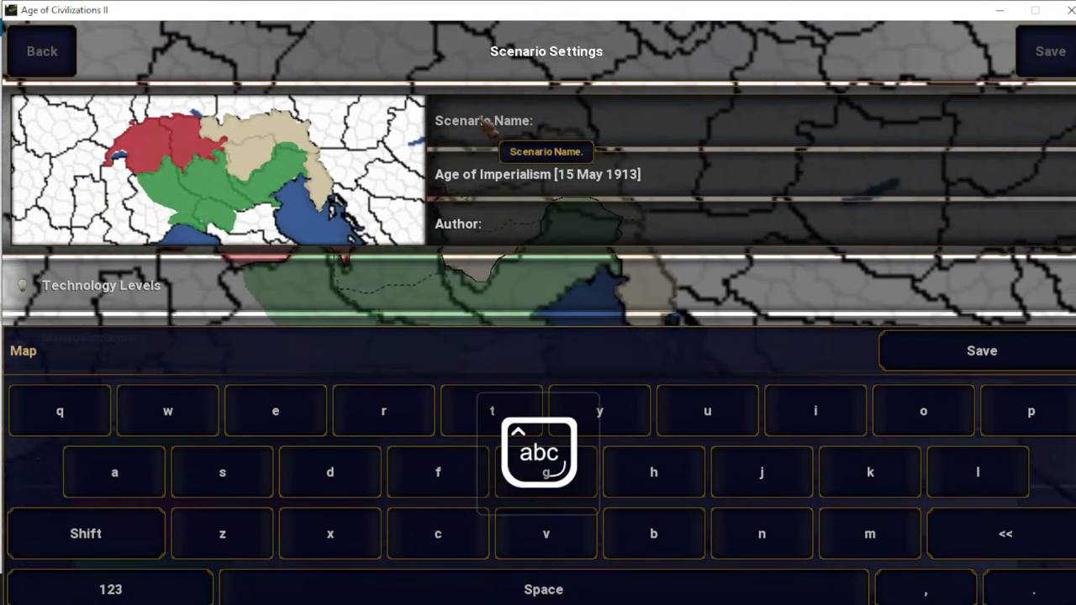
pyautogui.press('Return')
pyautogui.click(794, 222)
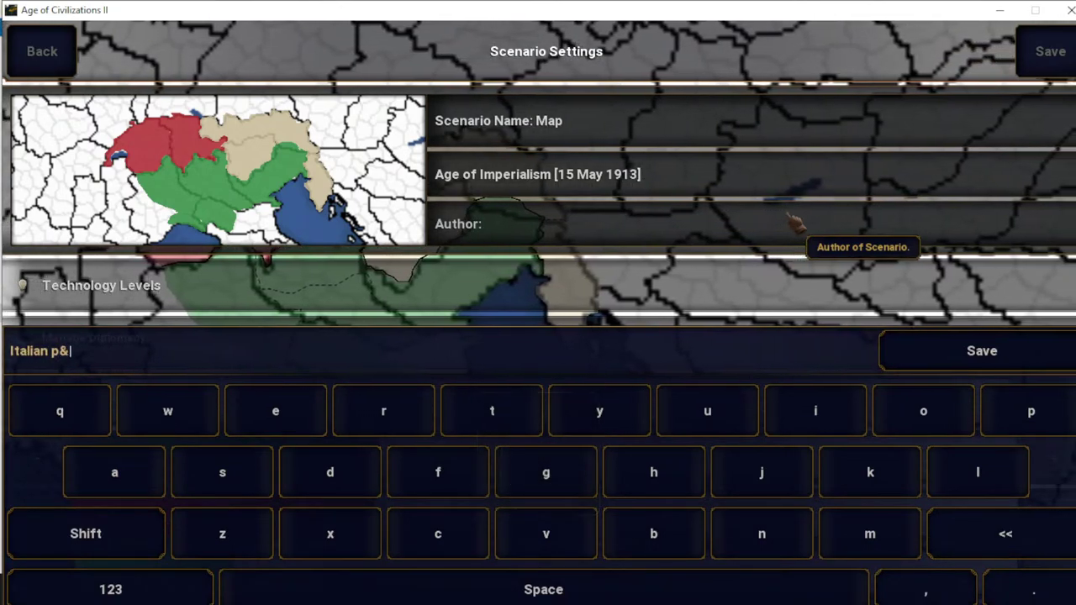
pyautogui.press('Return')
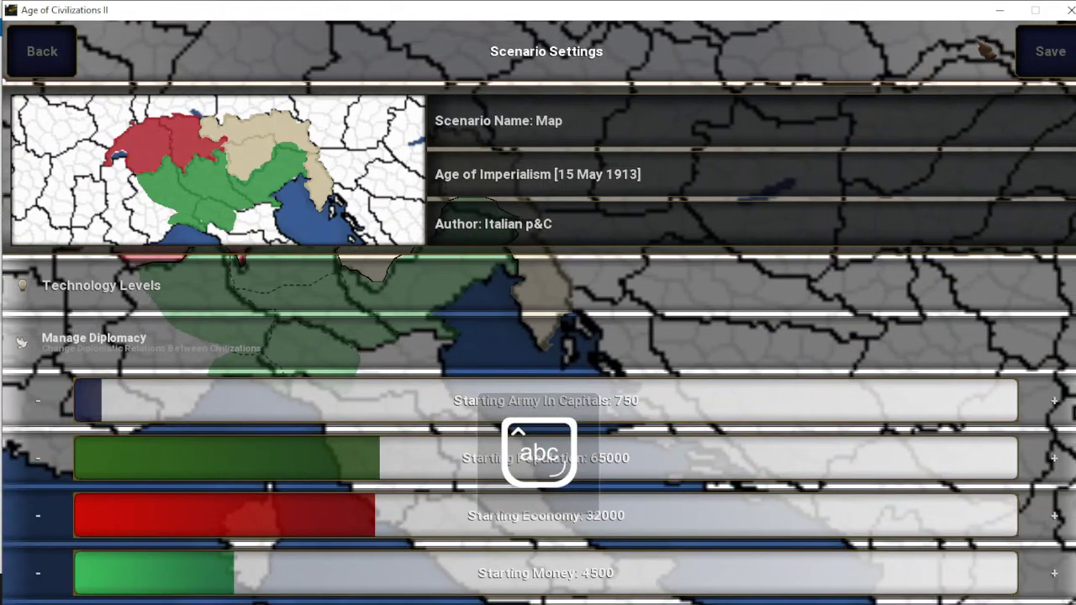
pyautogui.click(1050, 51)
pyautogui.click(425, 347)
# Leave the editor and open a new game with the 1913 Map scenario
pyautogui.press('Escape')
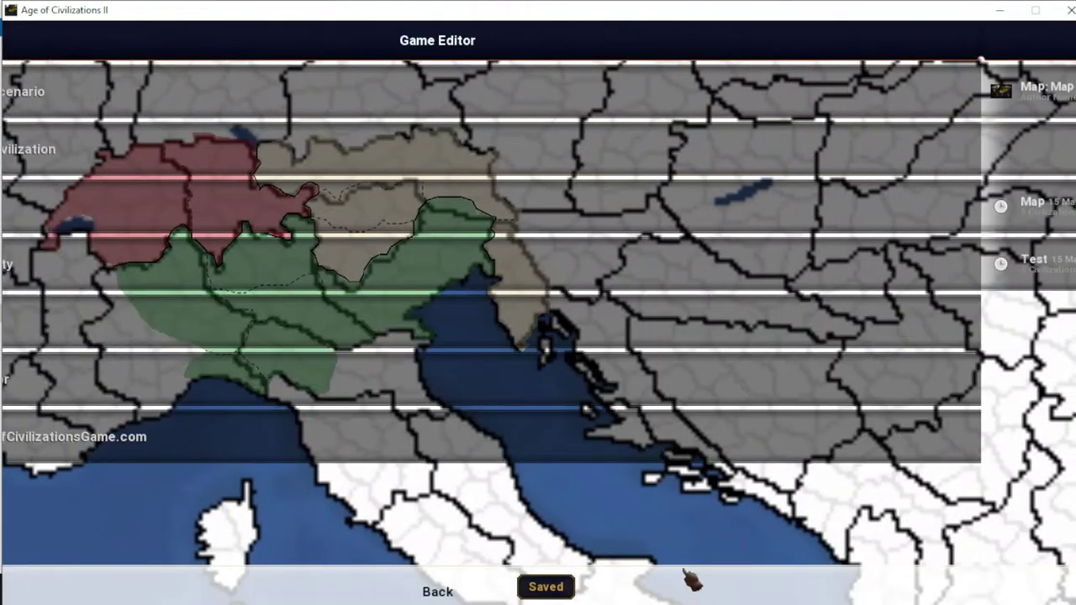
pyautogui.press('Escape')
pyautogui.click(824, 202)
pyautogui.click(835, 252)
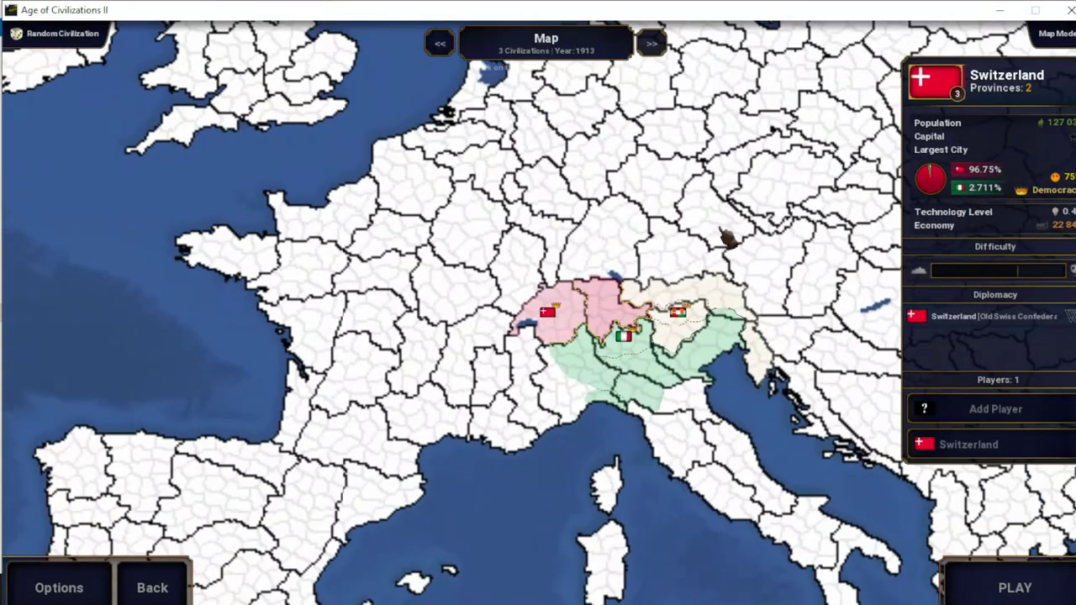
pyautogui.scroll(2, 710, 312)
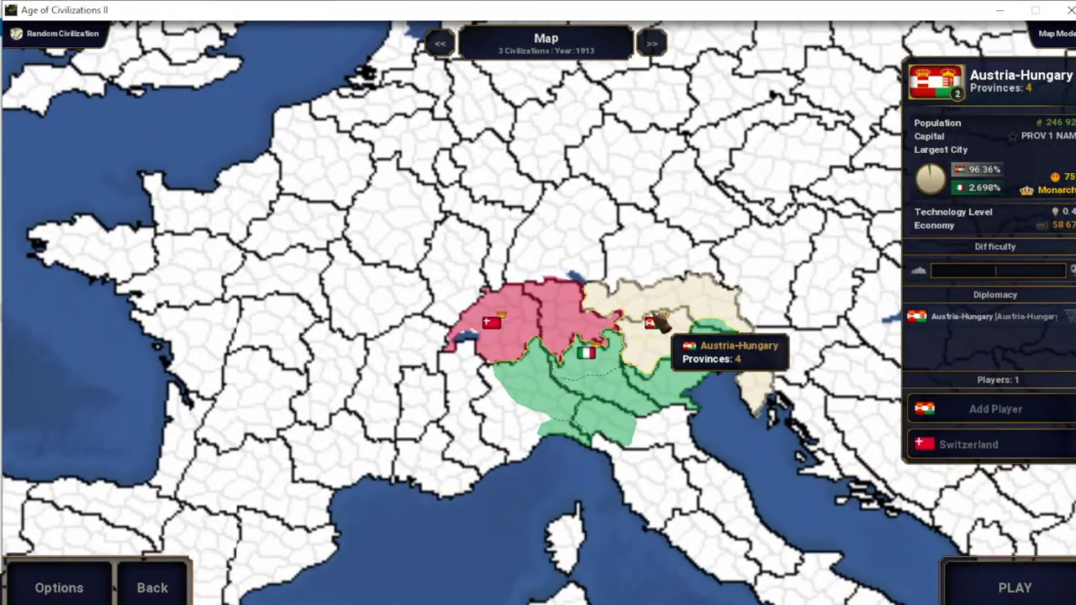
# Inspect the Austria-Hungary, Italy and Switzerland civilizations on the 1913 map, and view Austria-Hungary in the Diplomacy map mode
pyautogui.scroll(1, 737, 335)
pyautogui.click(711, 377)
pyautogui.click(728, 308)
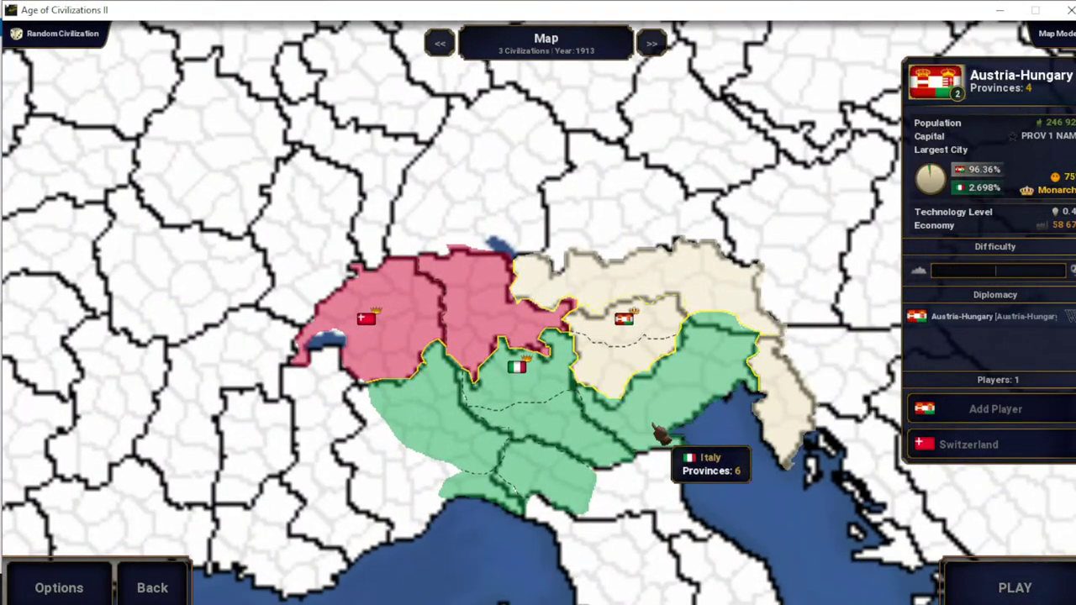
pyautogui.click(668, 390)
pyautogui.scroll(1, 555, 502)
pyautogui.scroll(1, 483, 373)
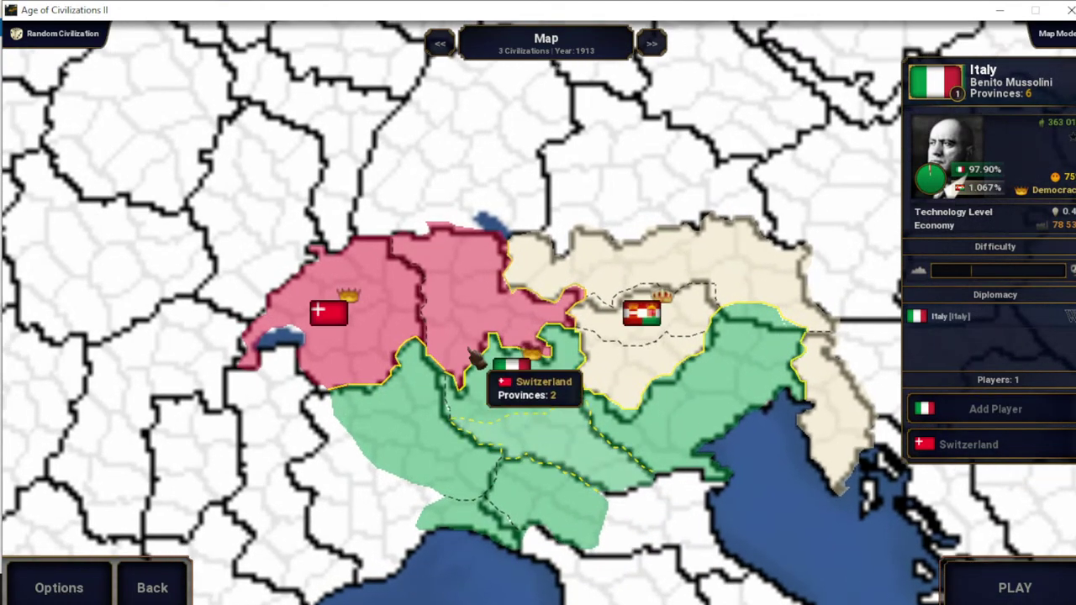
pyautogui.click(391, 357)
pyautogui.click(688, 345)
pyautogui.scroll(-1, 793, 300)
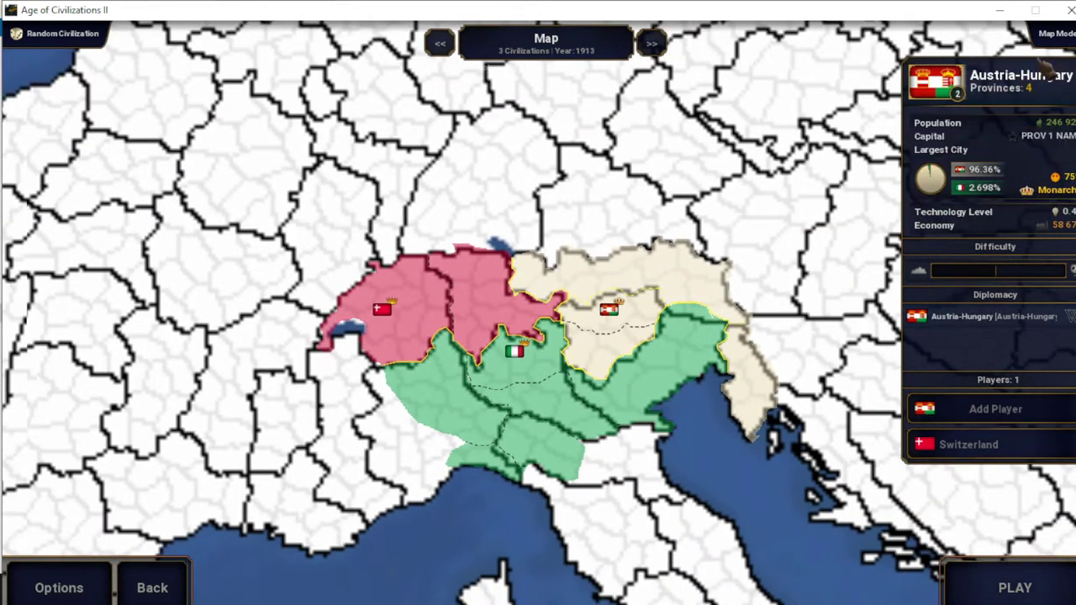
pyautogui.click(1055, 34)
pyautogui.click(866, 213)
pyautogui.scroll(-3, 697, 341)
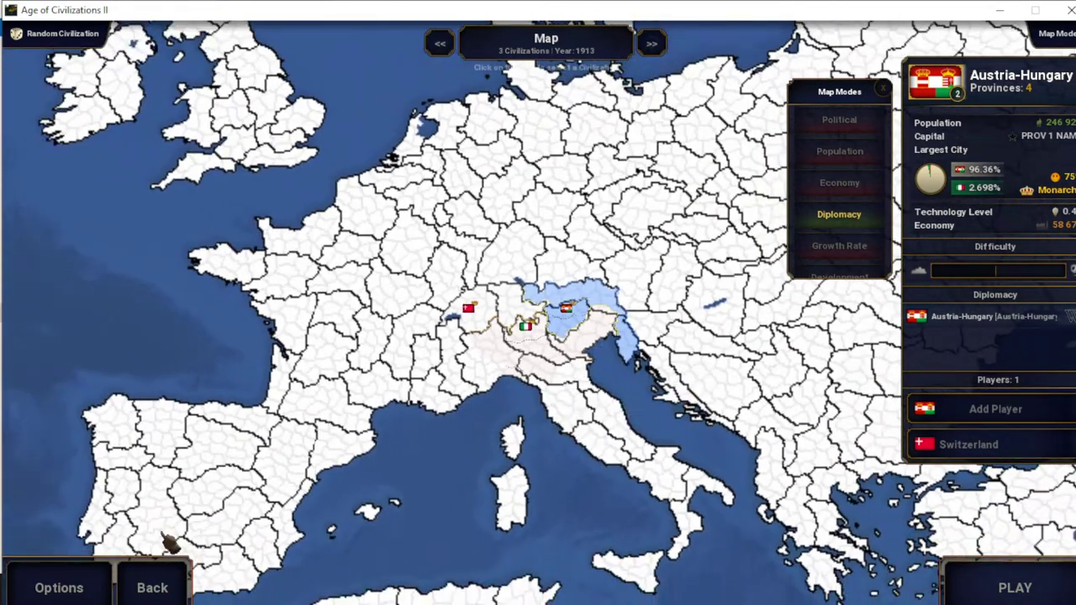
# Leave the new game setup and exit Age of Civilizations II
pyautogui.click(152, 588)
pyautogui.press('Escape')
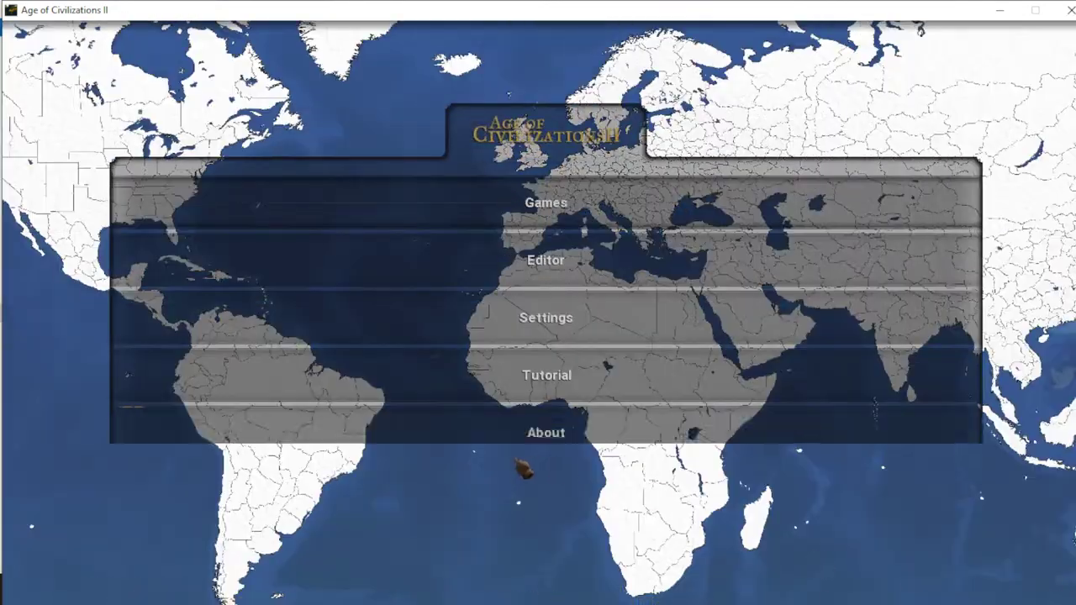
pyautogui.click(546, 432)
pyautogui.press('Escape')
pyautogui.click(546, 491)
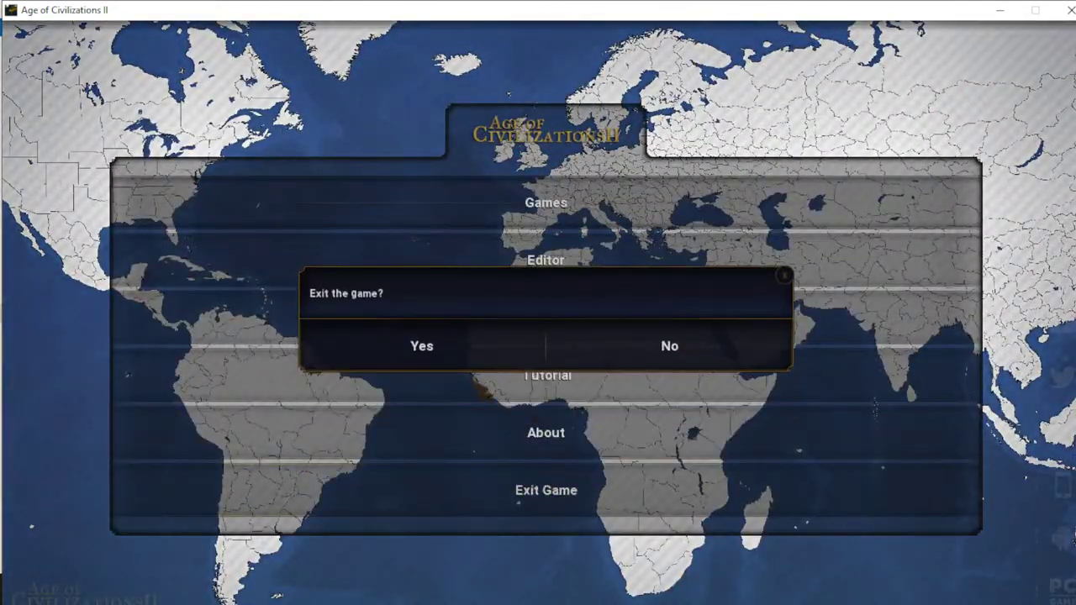
pyautogui.click(422, 346)
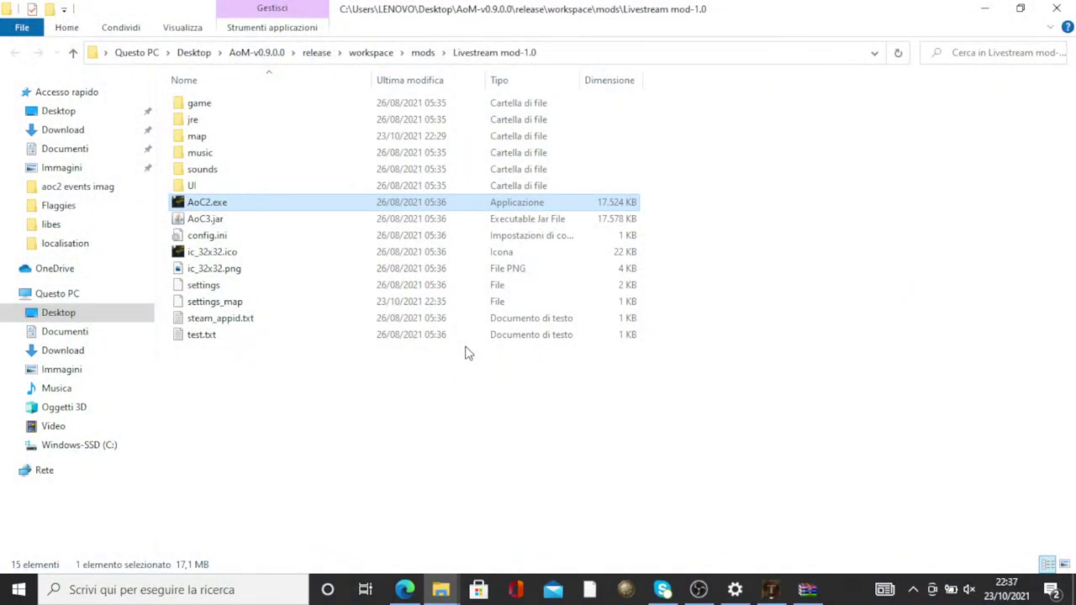
# Dismiss the open mod folder windows and close the cut images ZIP archive to clear the desktop
pyautogui.click(454, 447)
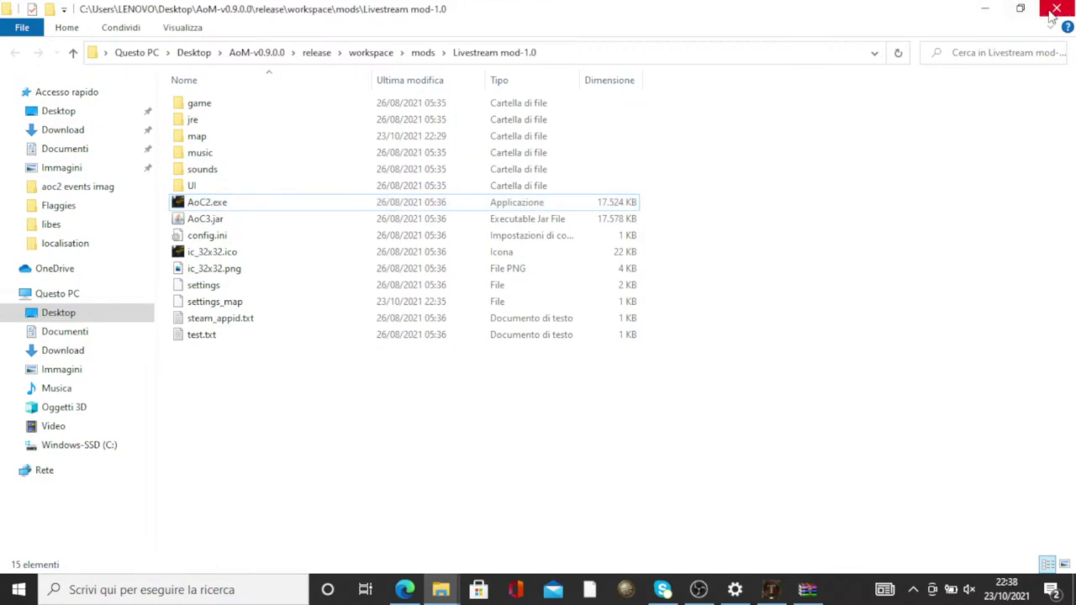
pyautogui.click(987, 12)
pyautogui.click(1052, 12)
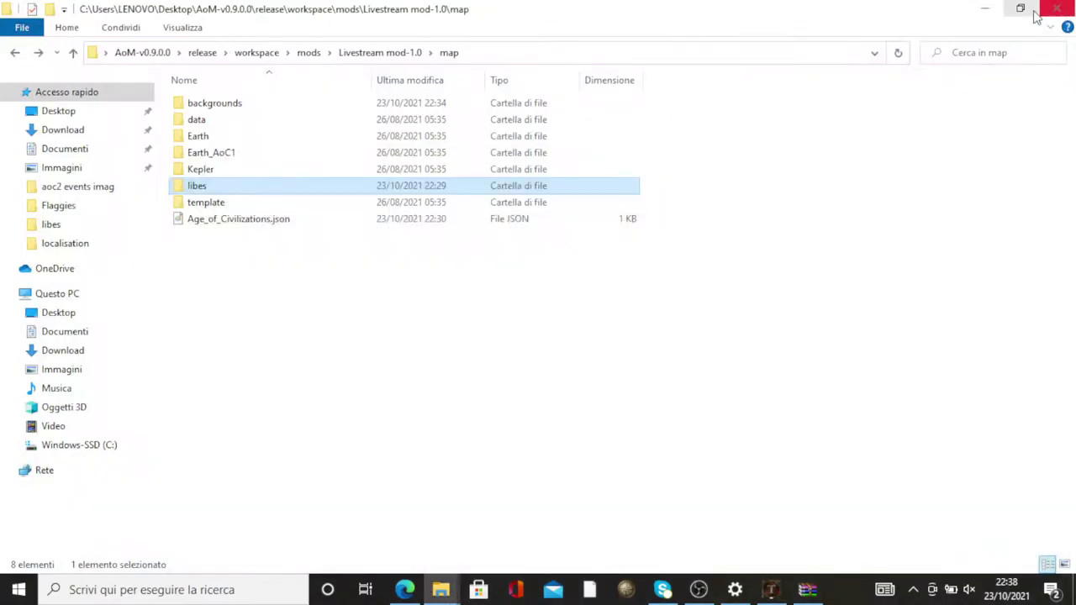
pyautogui.click(986, 9)
pyautogui.click(988, 12)
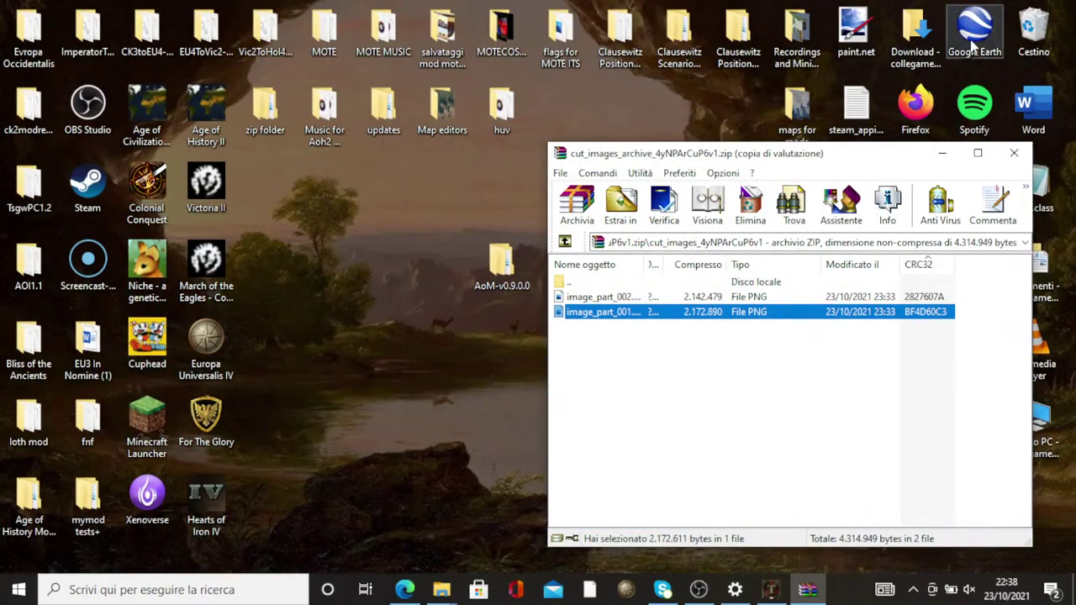
pyautogui.click(1014, 154)
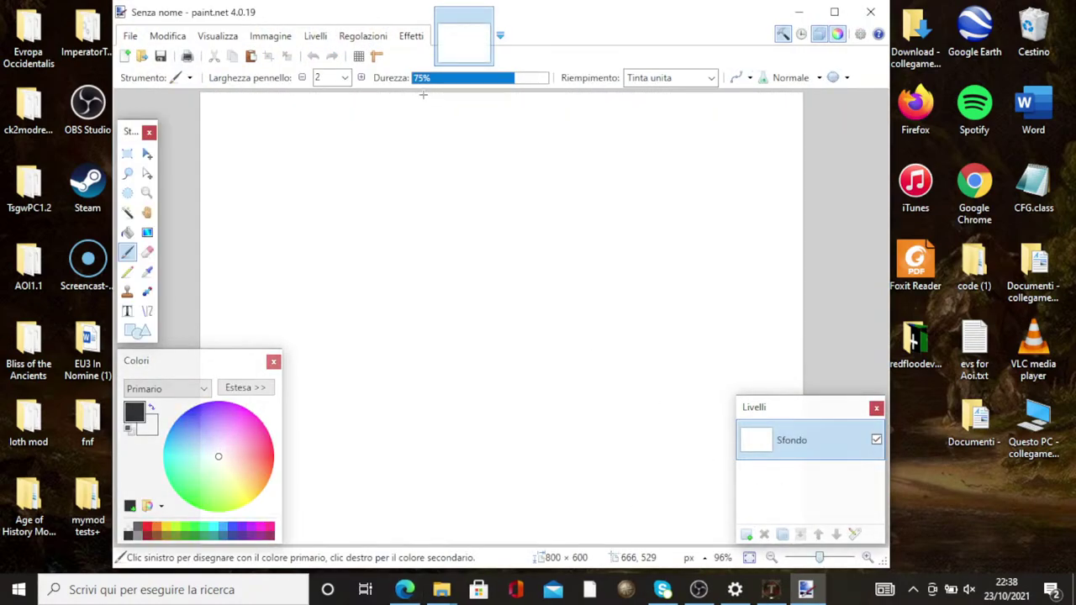
# In paint.net, import ME10.pdn from the Mapping 1 pictures folder as layers and merge them into the background
pyautogui.click(339, 132)
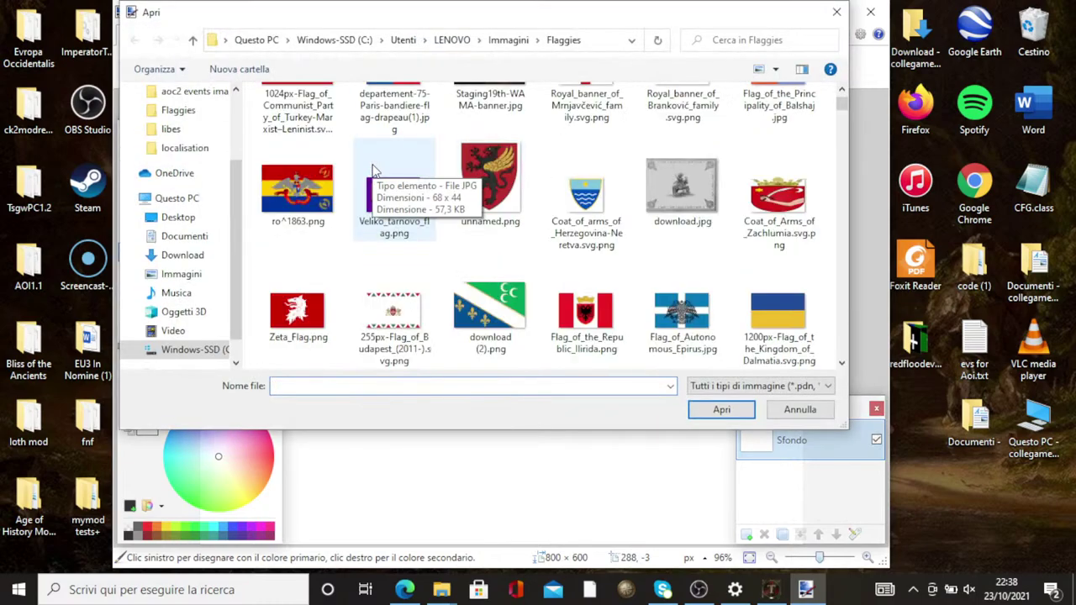
pyautogui.scroll(-10, 426, 161)
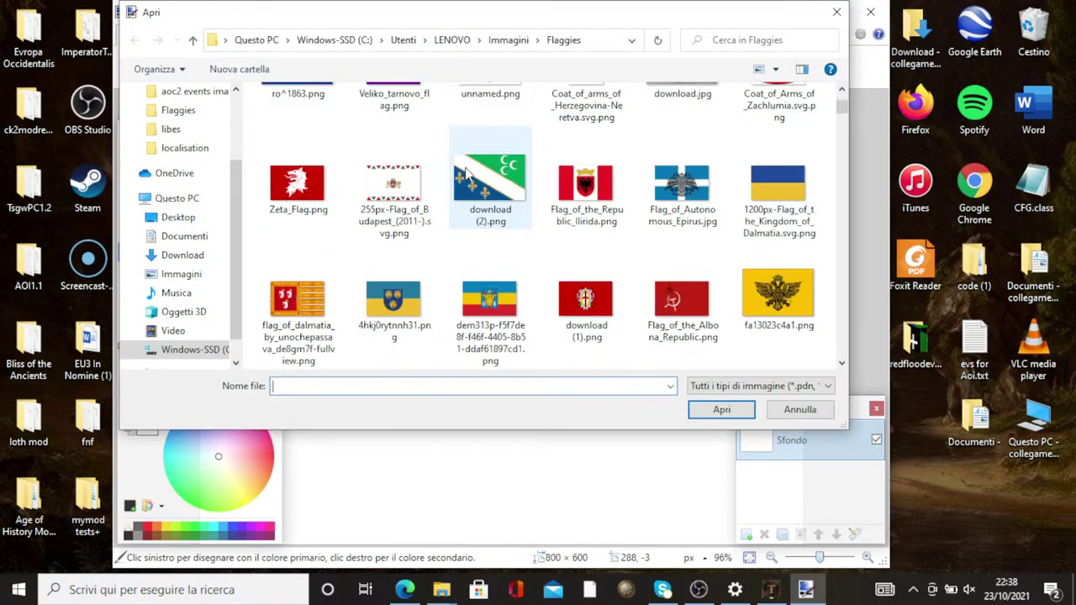
pyautogui.scroll(-15, 465, 188)
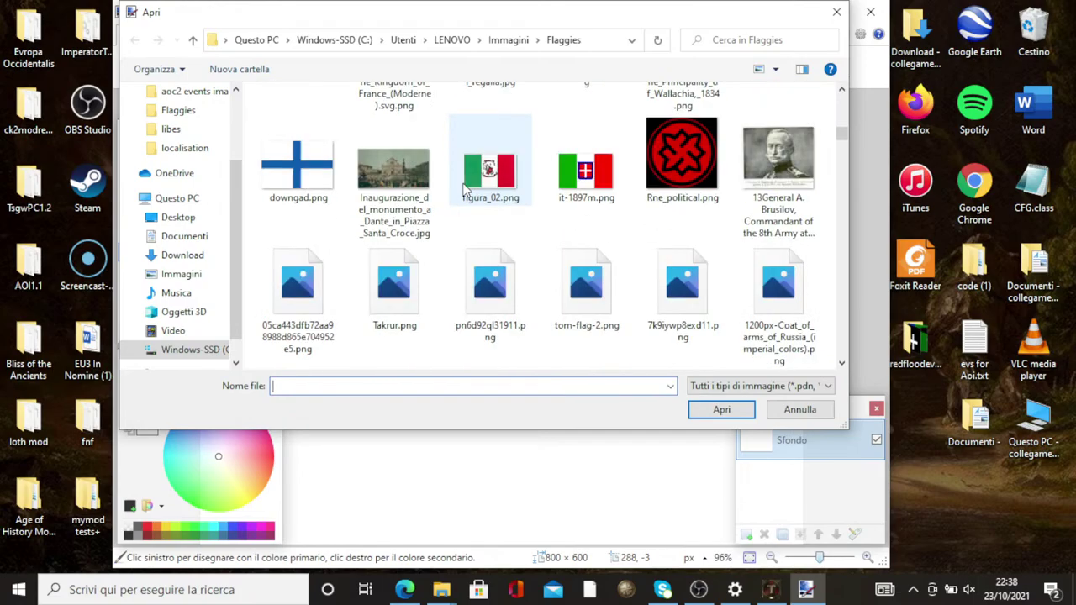
pyautogui.scroll(10, 466, 188)
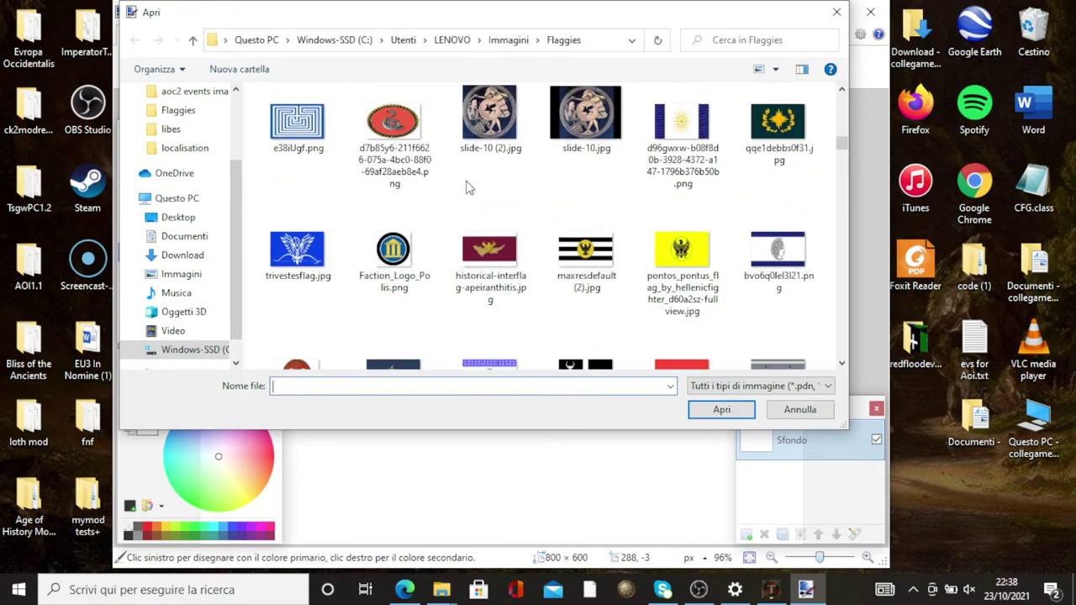
pyautogui.scroll(-8, 469, 188)
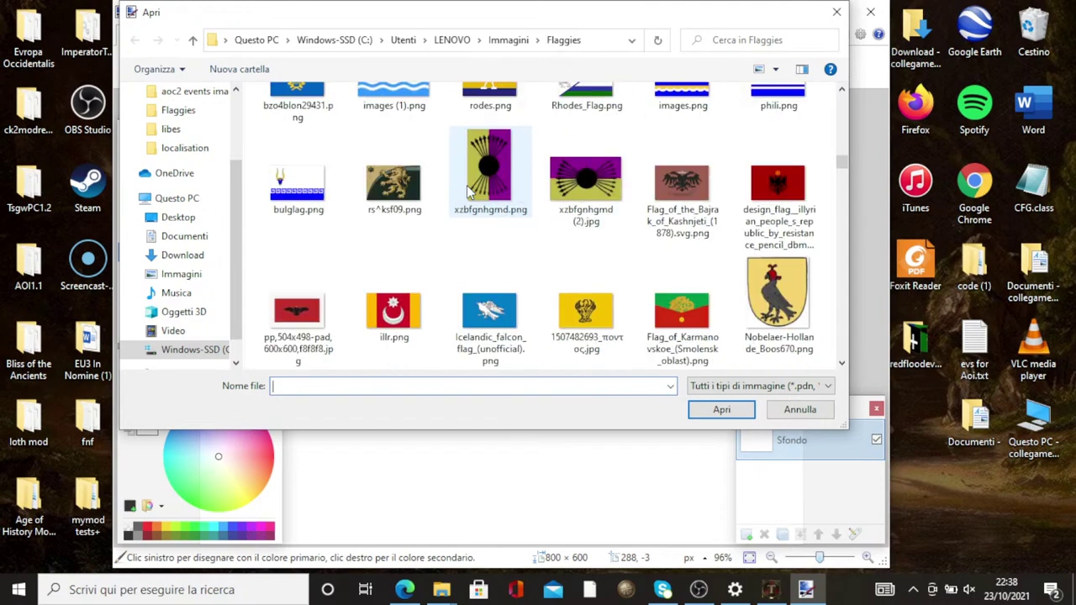
pyautogui.scroll(-6, 468, 189)
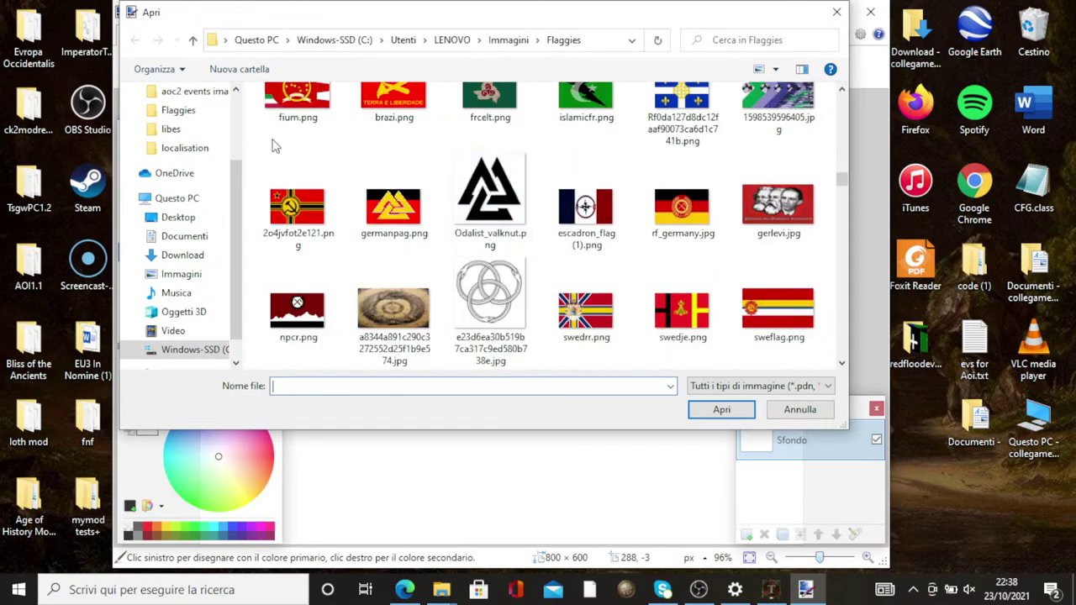
pyautogui.scroll(2, 221, 147)
pyautogui.click(184, 153)
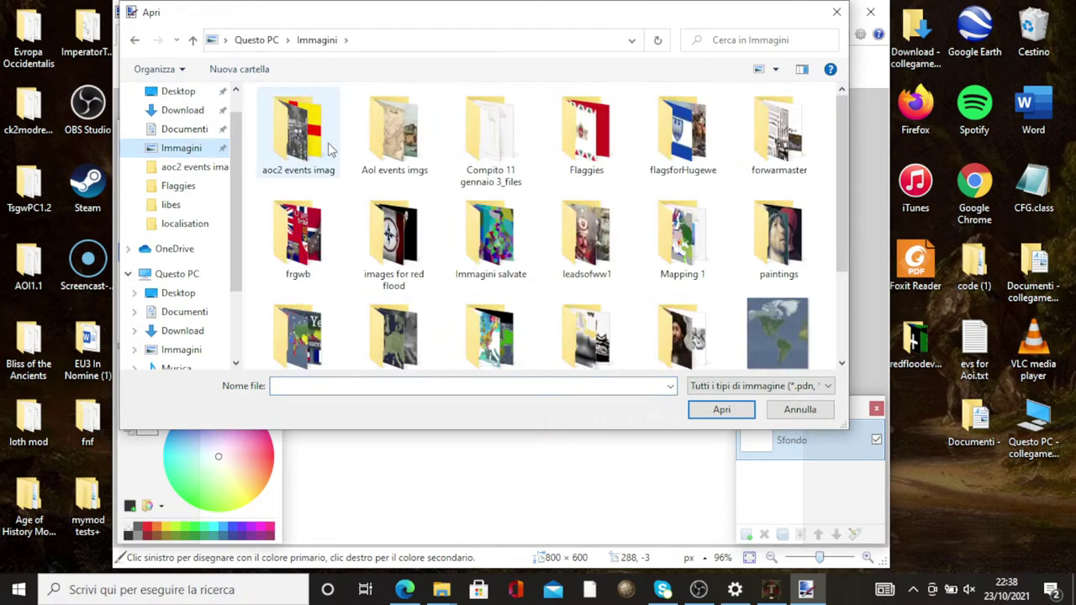
pyautogui.doubleClick(469, 227)
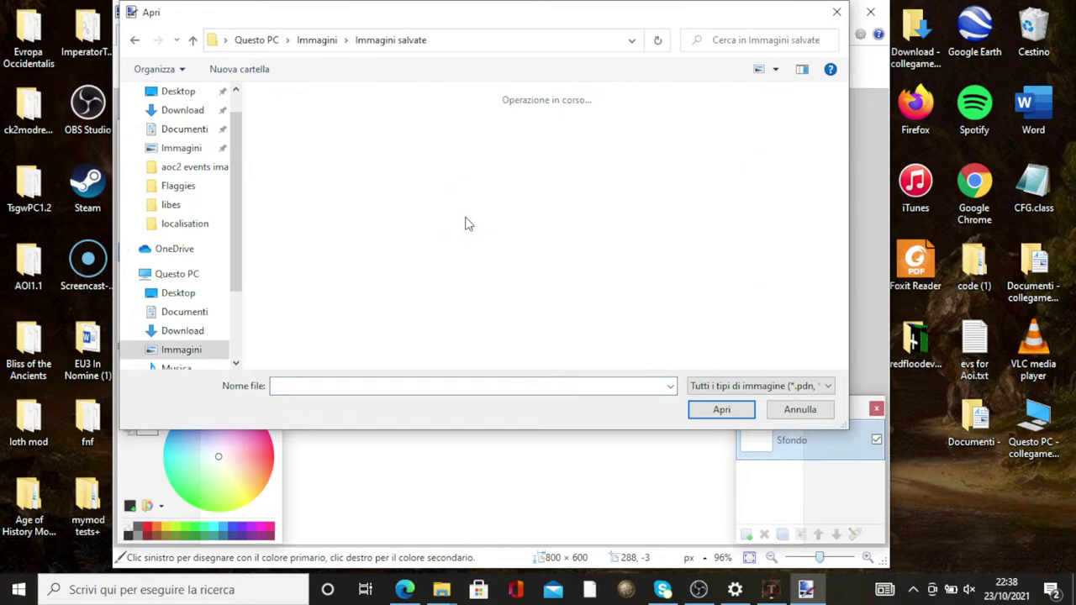
pyautogui.click(135, 39)
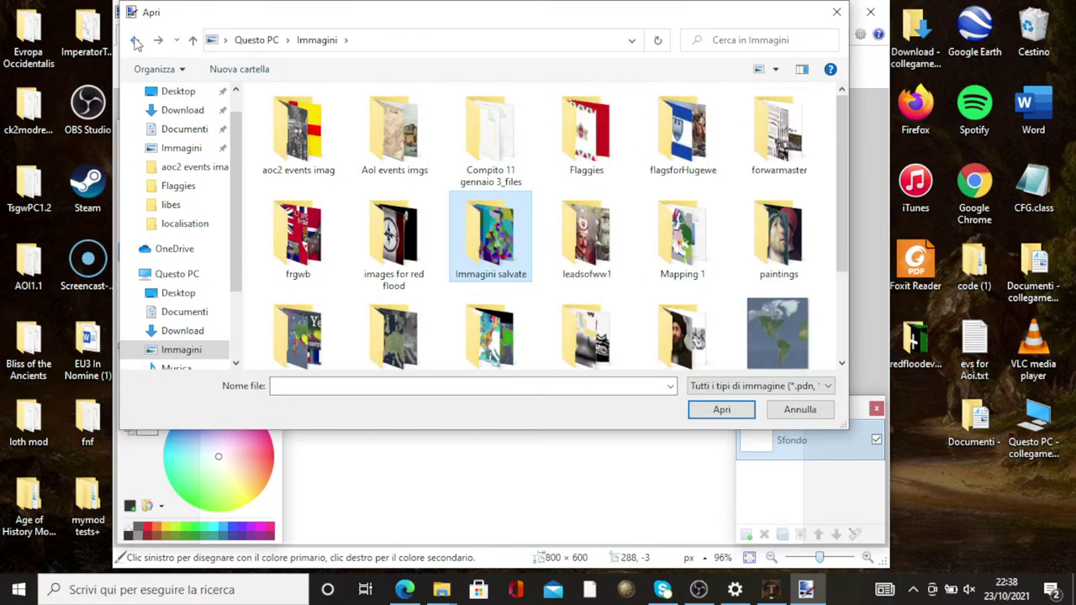
pyautogui.doubleClick(686, 225)
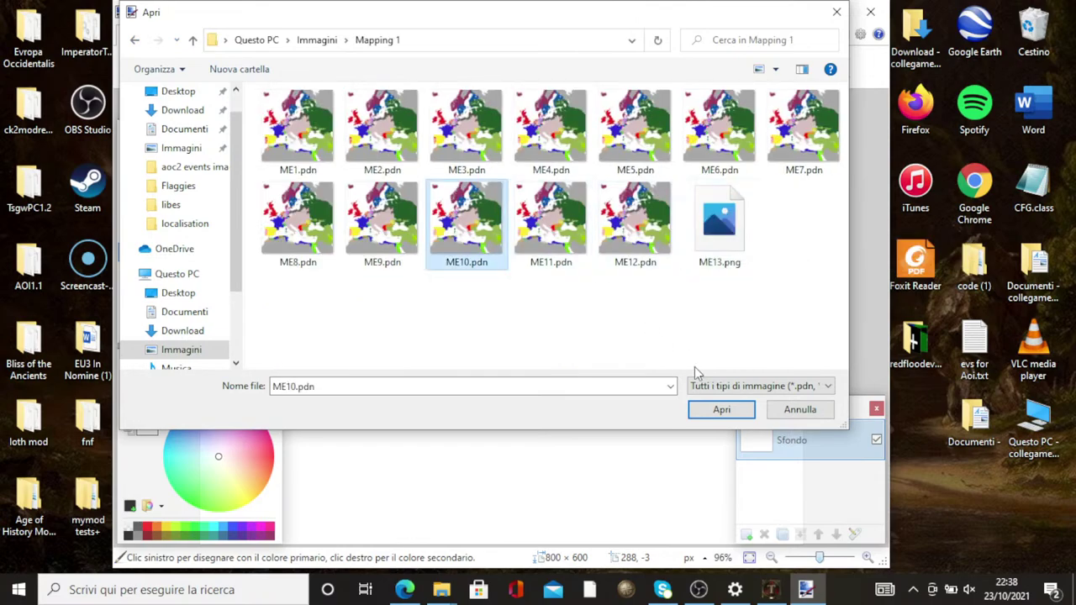
pyautogui.click(728, 413)
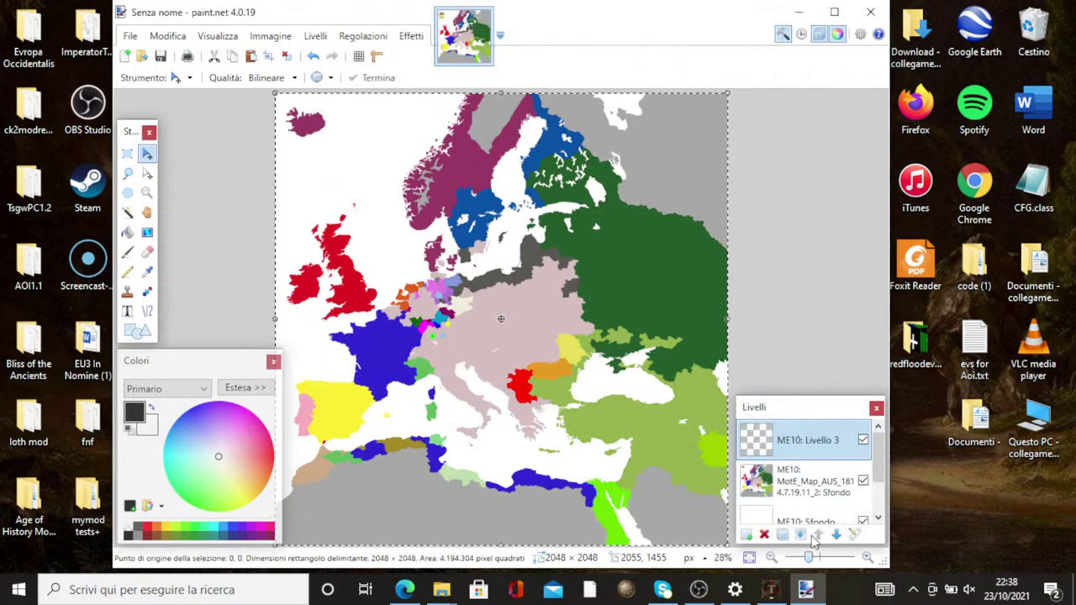
pyautogui.click(802, 536)
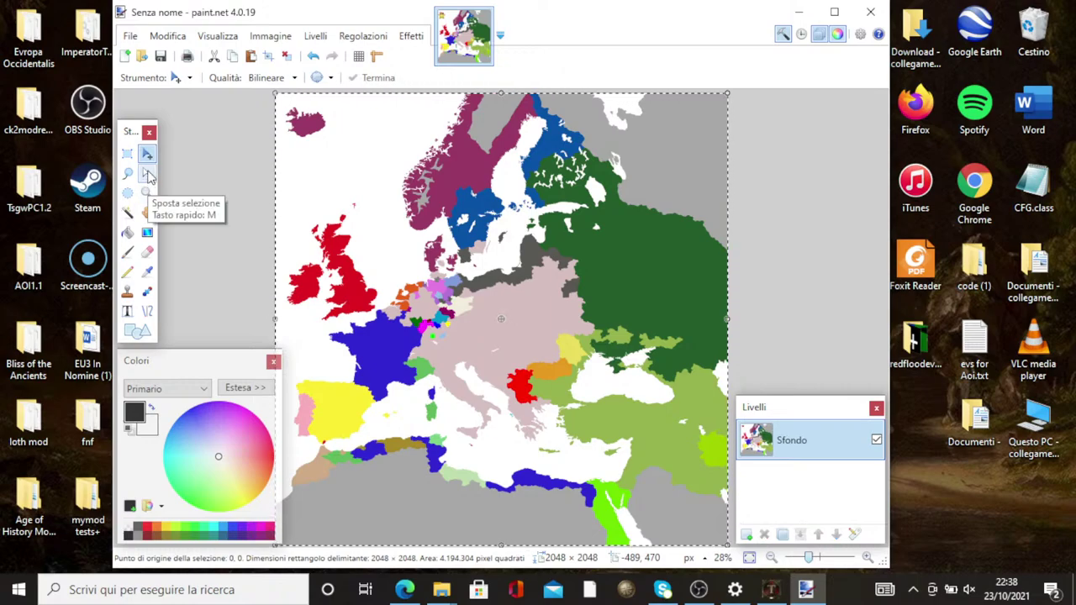
# Import the blank Brazil map bresil35.jpg from the aoc2 events imag folder as a new layer
pyautogui.click(315, 36)
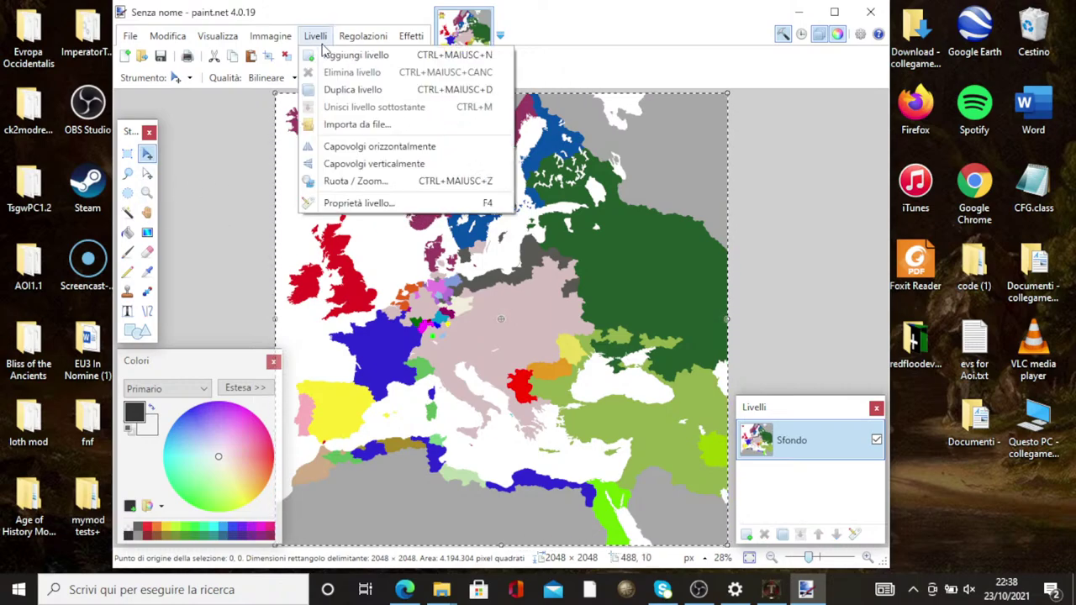
pyautogui.click(353, 160)
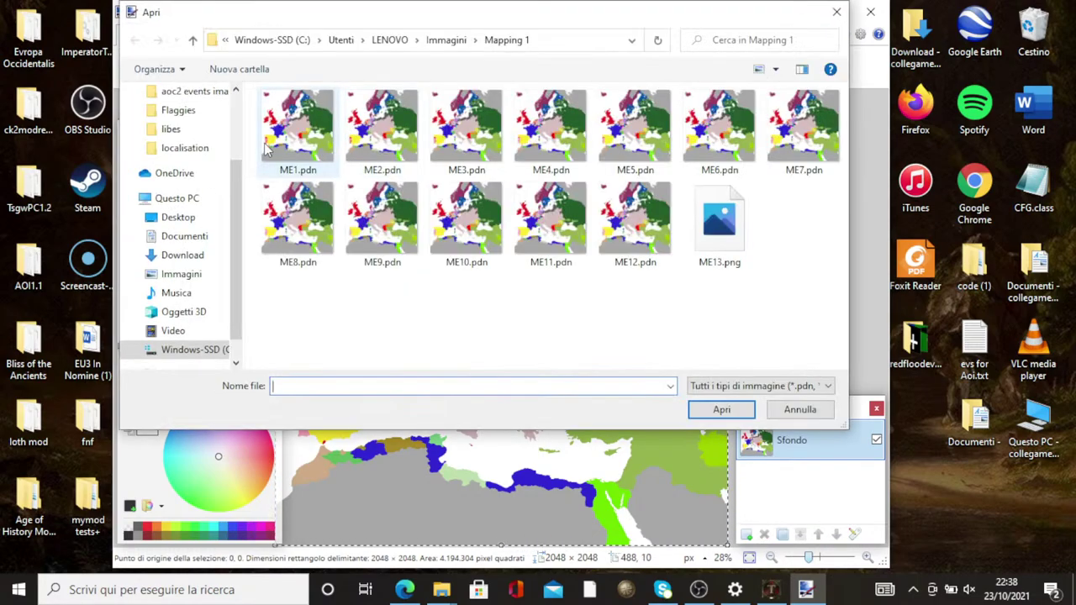
pyautogui.scroll(1, 199, 149)
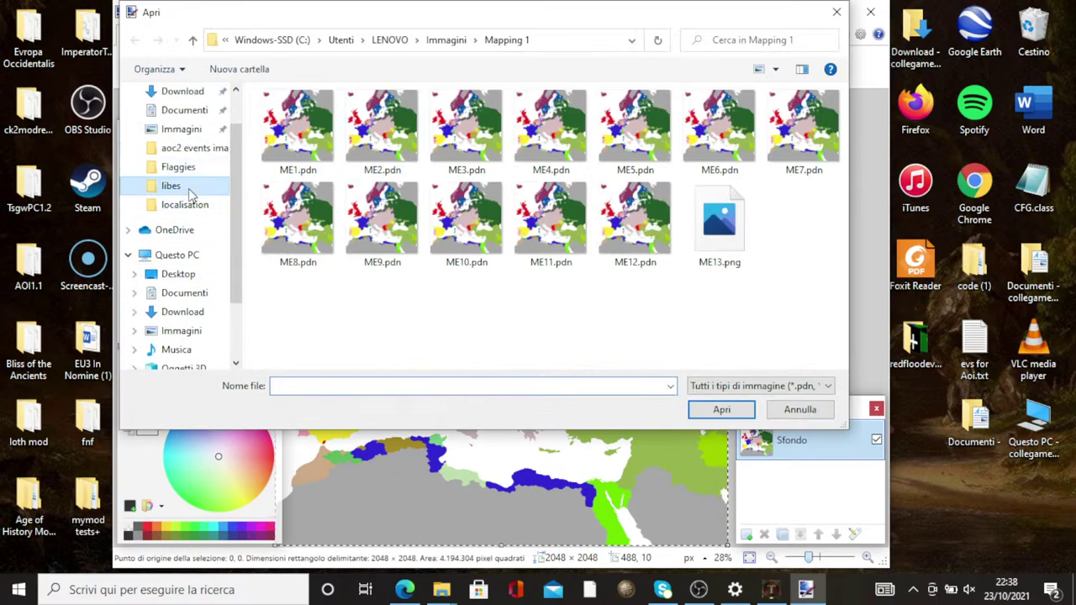
pyautogui.click(172, 186)
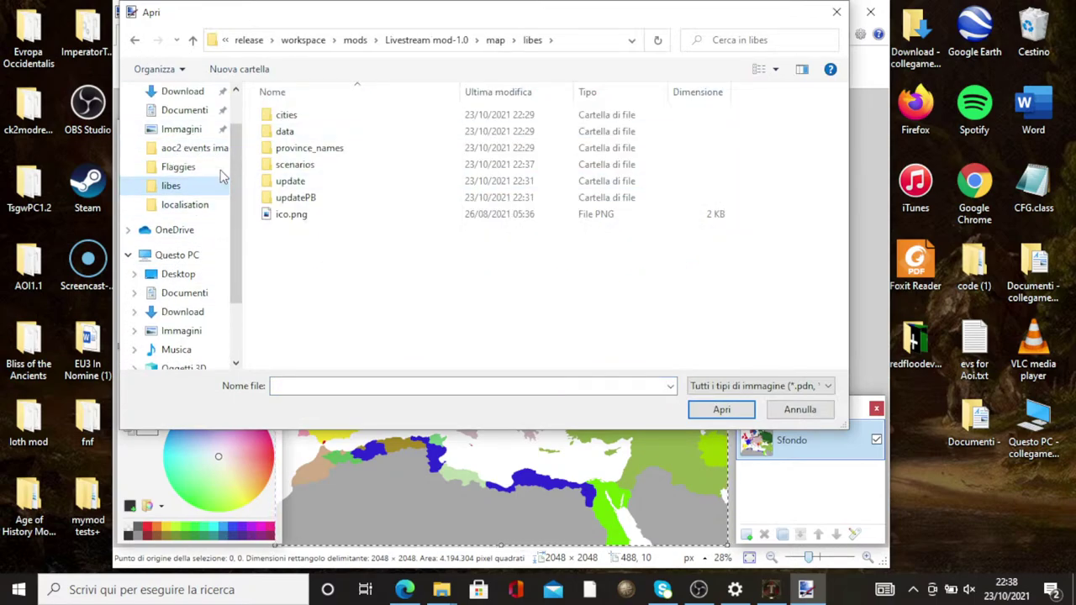
pyautogui.click(193, 148)
pyautogui.scroll(-10, 420, 204)
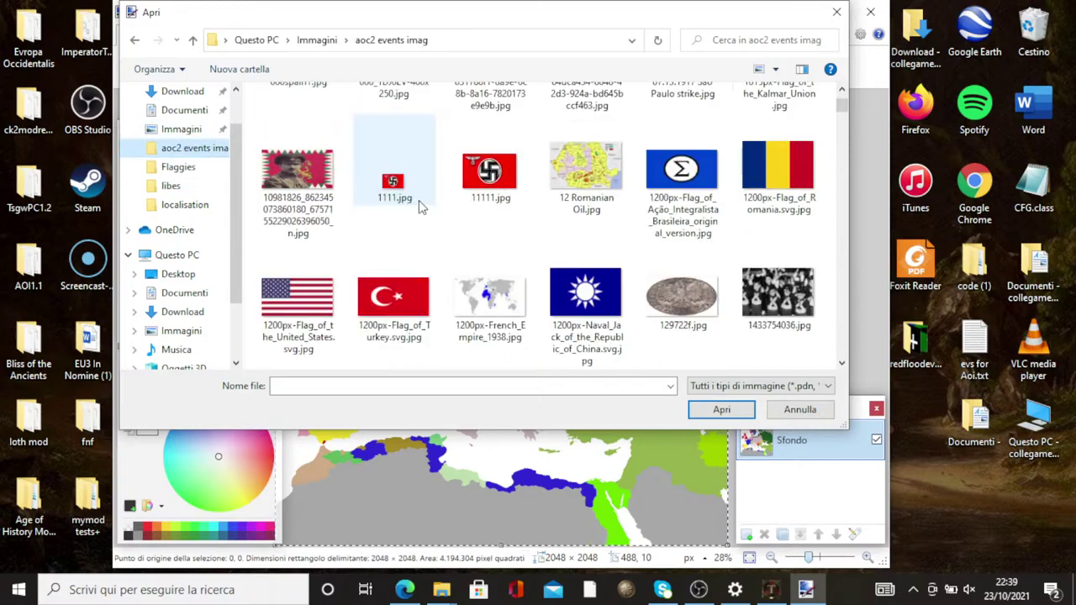
pyautogui.scroll(-10, 420, 210)
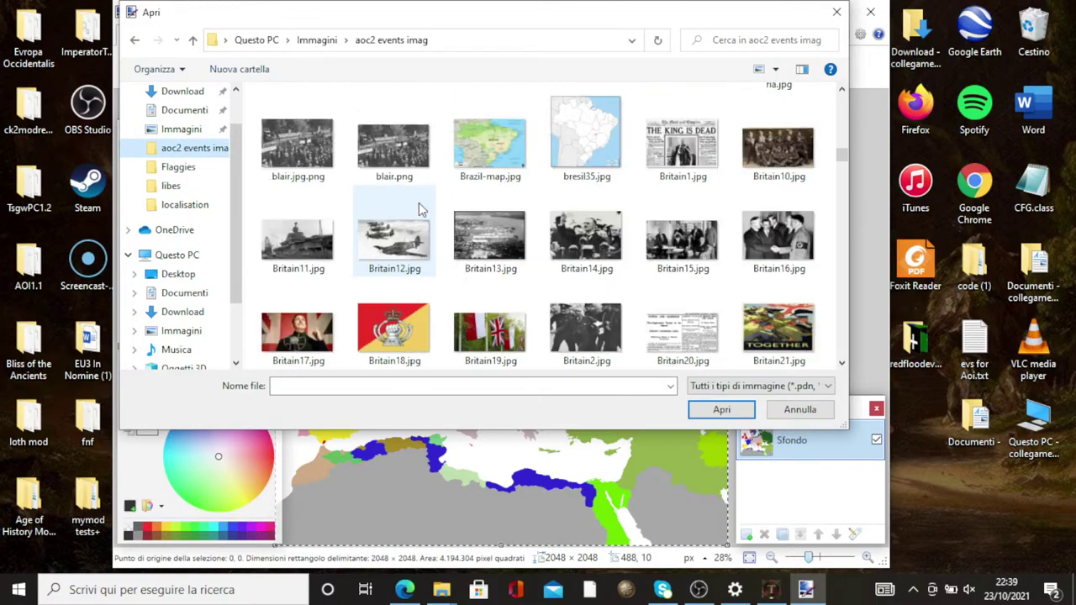
pyautogui.scroll(-10, 426, 221)
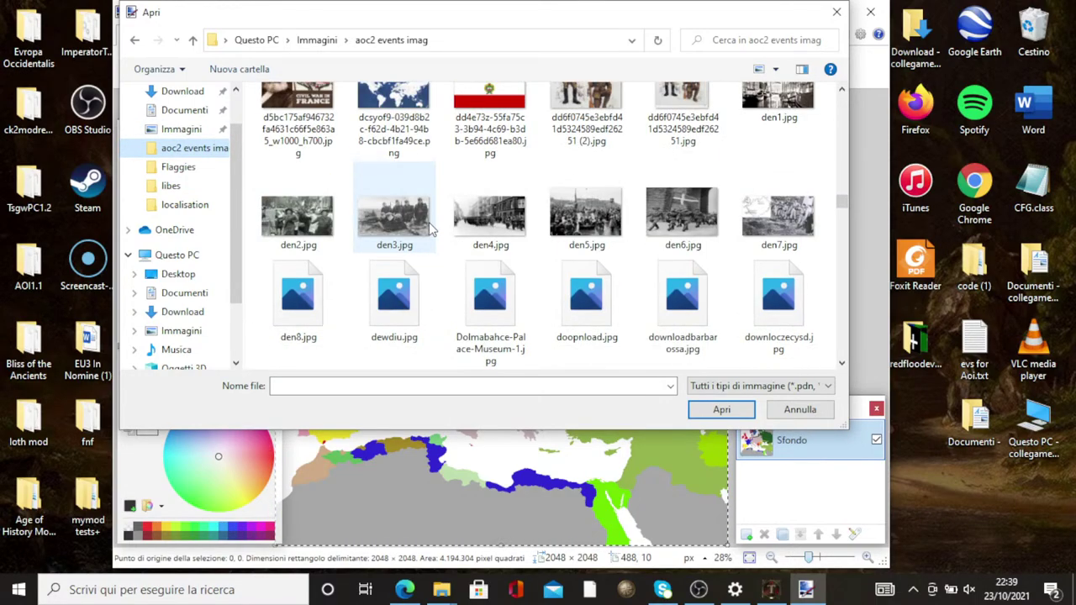
pyautogui.scroll(3, 470, 240)
pyautogui.scroll(-3, 476, 244)
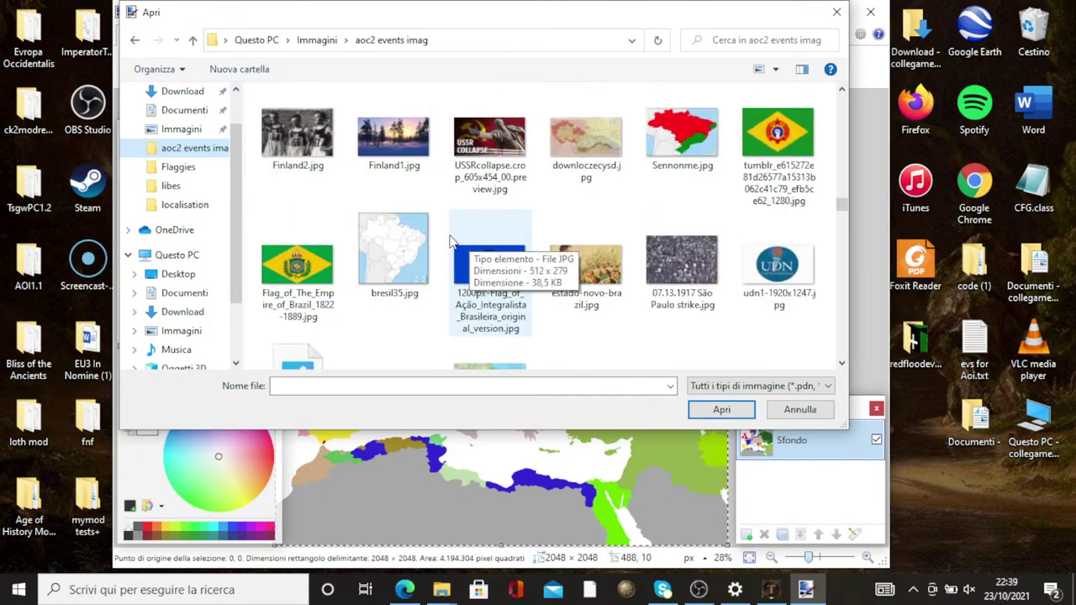
pyautogui.scroll(1, 420, 261)
pyautogui.click(402, 329)
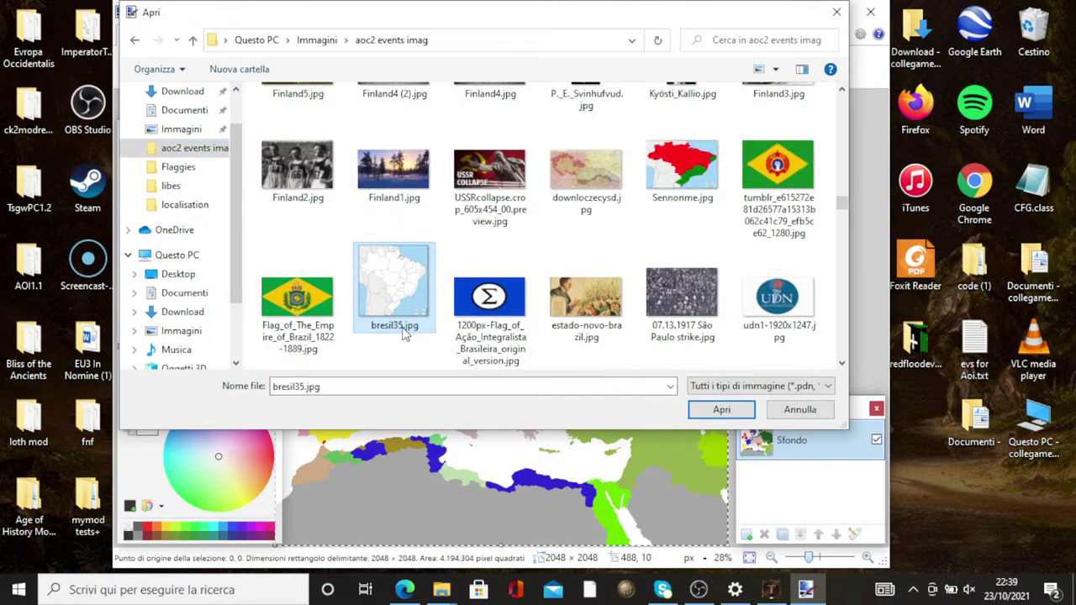
pyautogui.click(719, 410)
# Stretch the imported Brazil map over the whole canvas and crop the image to the selection
pyautogui.moveTo(448, 266); pyautogui.dragTo(731, 556)
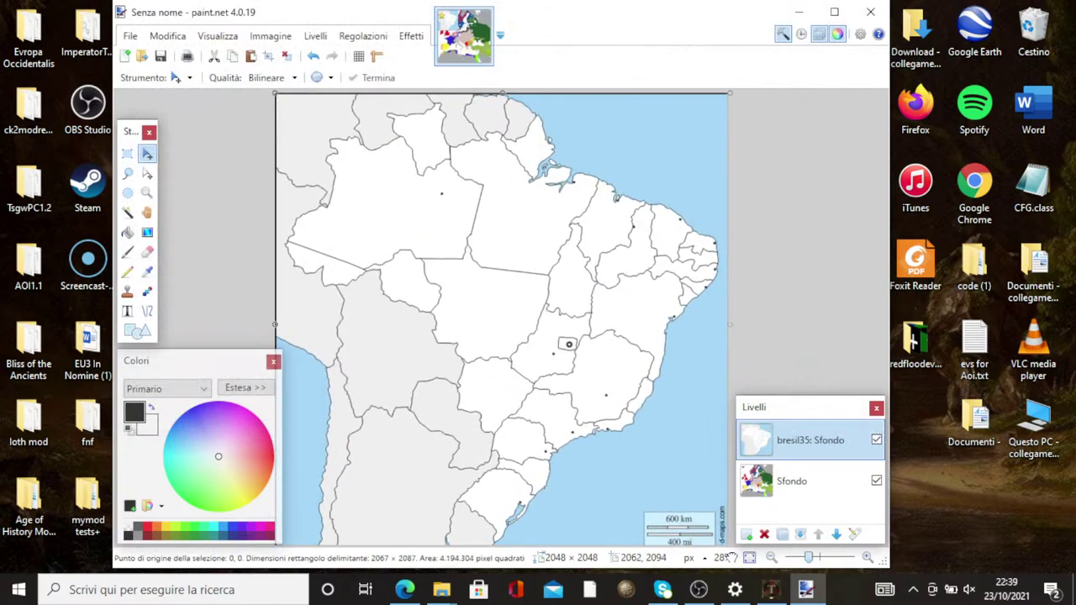
pyautogui.click(271, 37)
pyautogui.click(286, 54)
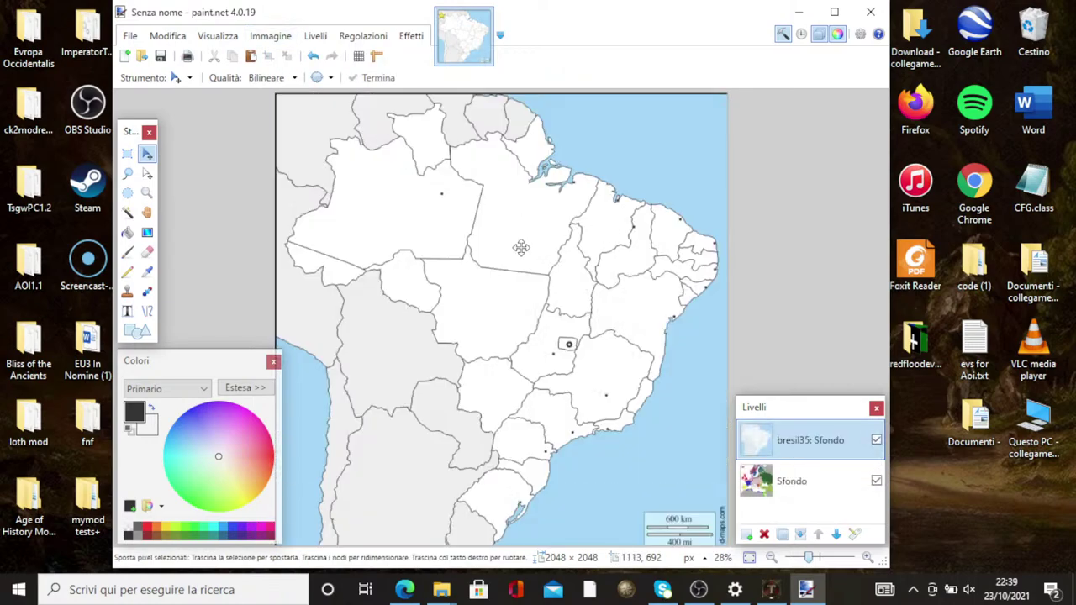
# Fill Bolivia with black on the Brazil map layer using the Paint Bucket
pyautogui.click(127, 232)
pyautogui.click(366, 321)
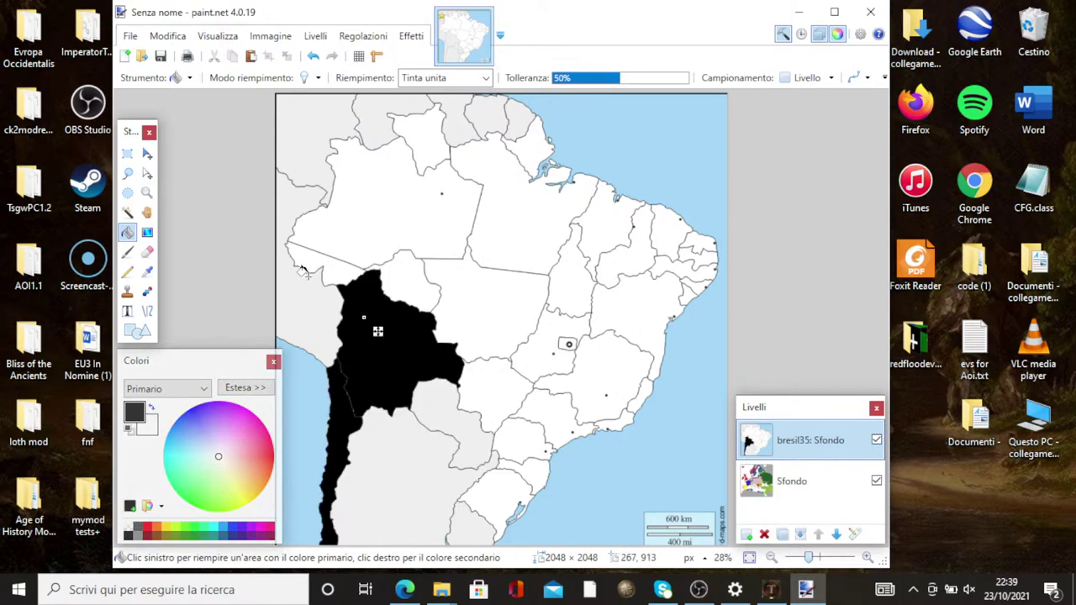
# Fill the remaining countries west and south of Brazil with black on the Brazil map layer
pyautogui.click(311, 278)
pyautogui.click(393, 433)
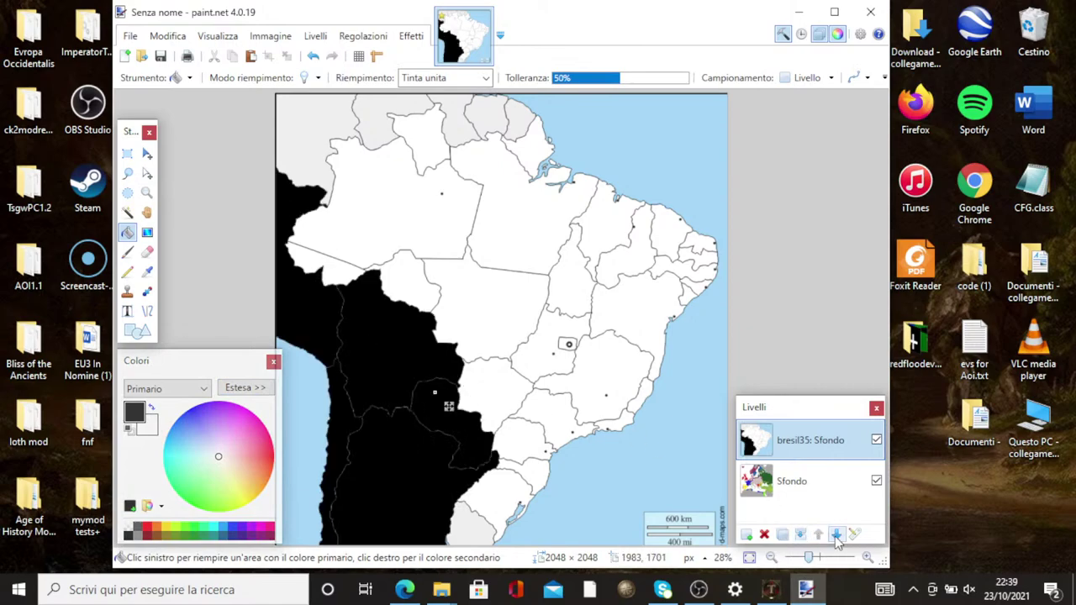
pyautogui.moveTo(819, 559); pyautogui.dragTo(804, 558)
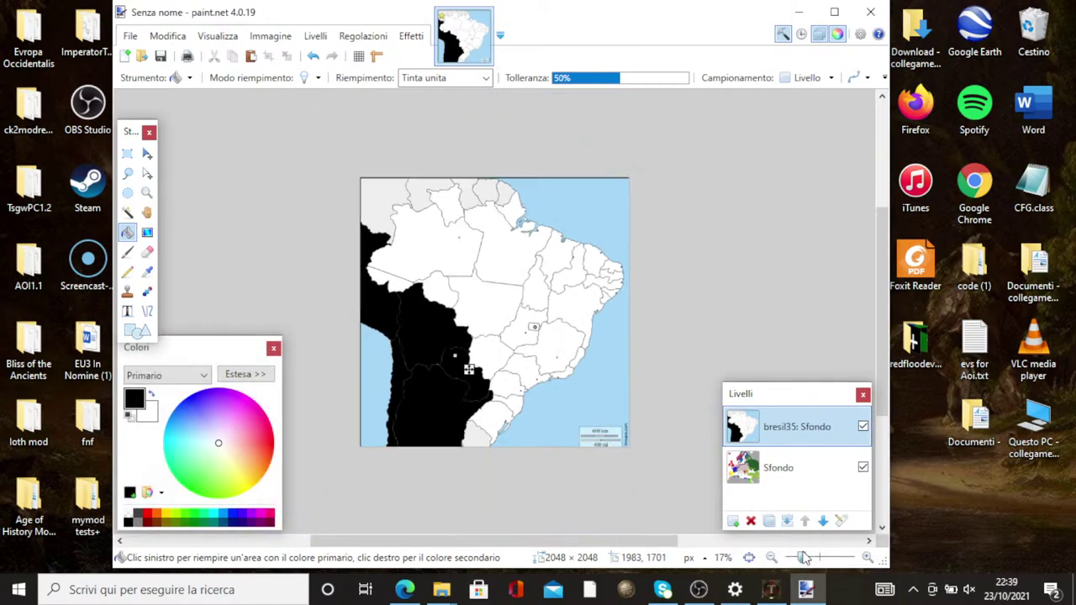
# Lower the fill tolerance to 16% and fill both oceans and the countries north of Brazil with black
pyautogui.click(611, 412)
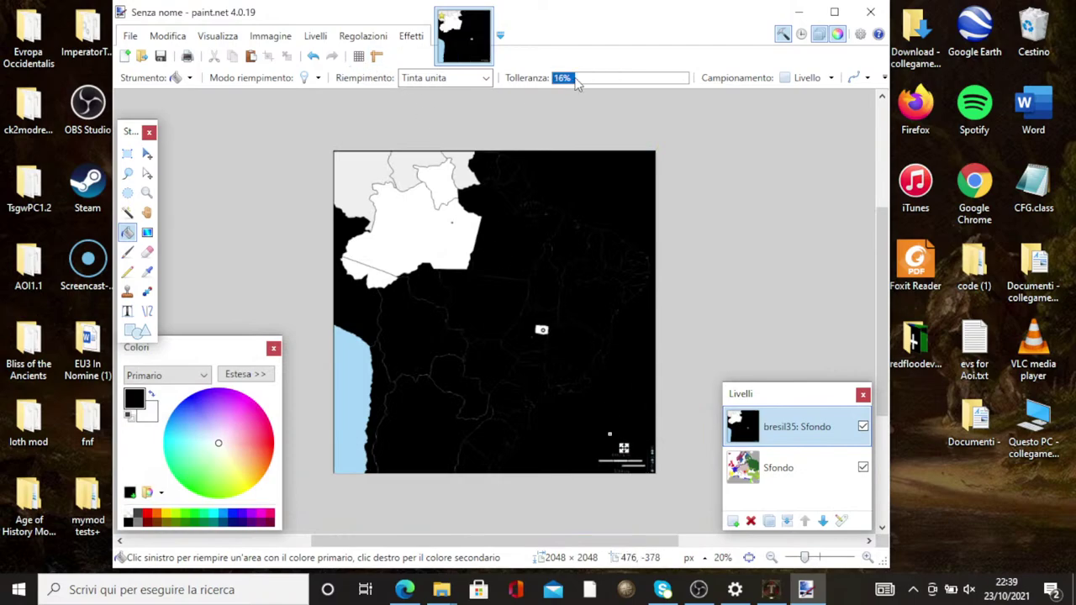
pyautogui.hotkey('ctrl', 'z')
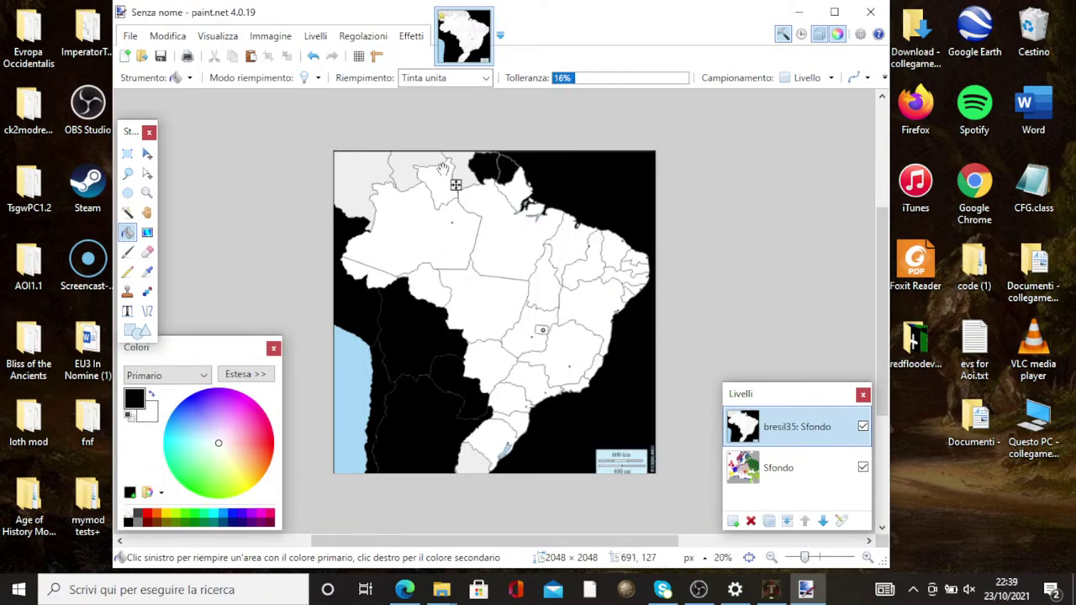
pyautogui.click(346, 162)
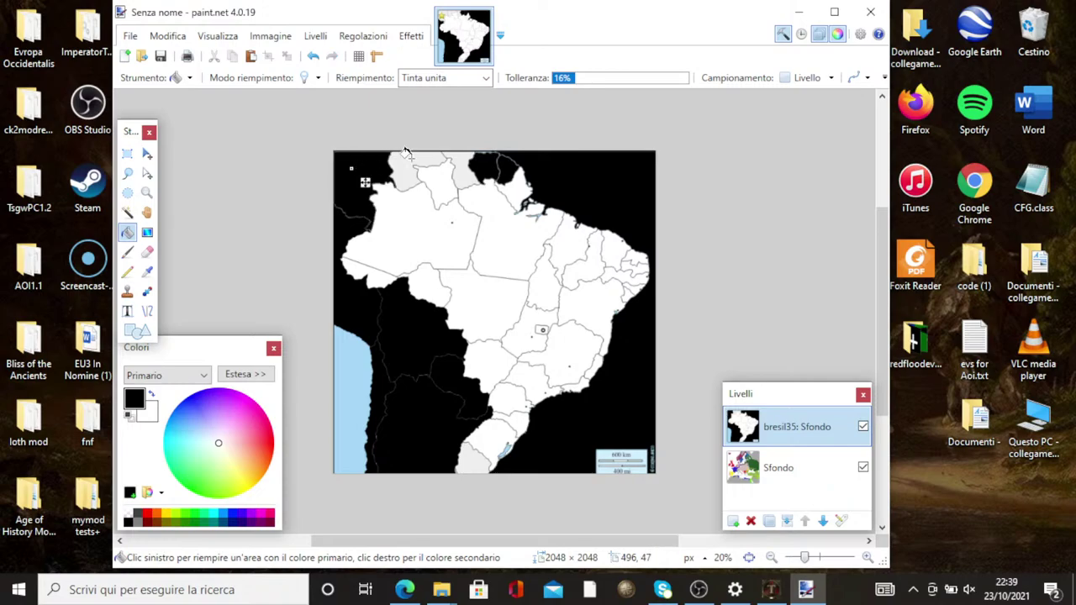
pyautogui.click(412, 168)
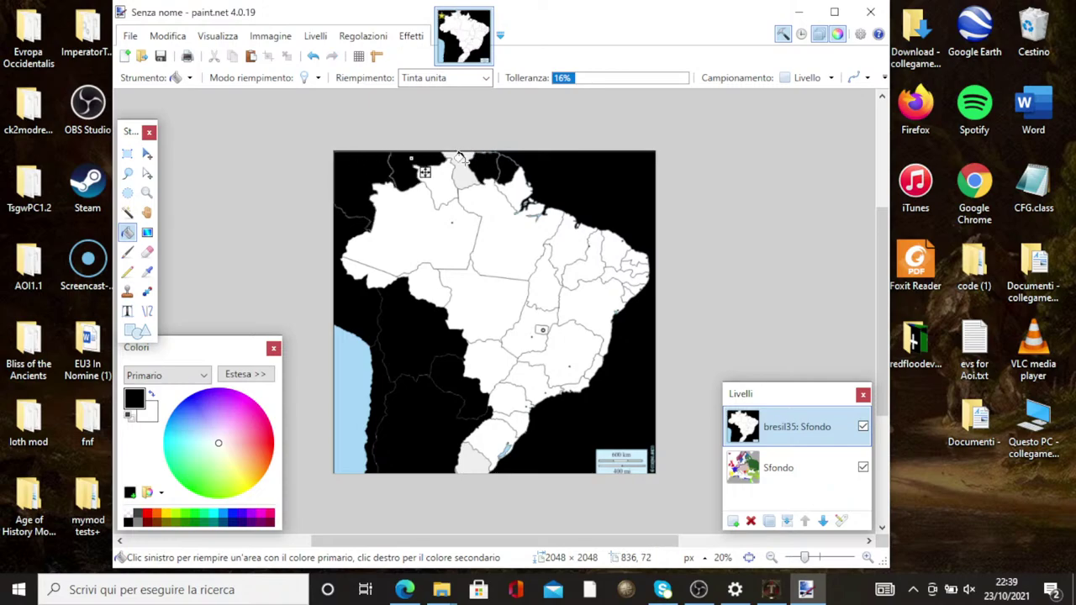
pyautogui.click(357, 380)
# Paint black over the leftover border lines and details outside Brazil with a Paintbrush 375 pixels wide
pyautogui.click(127, 251)
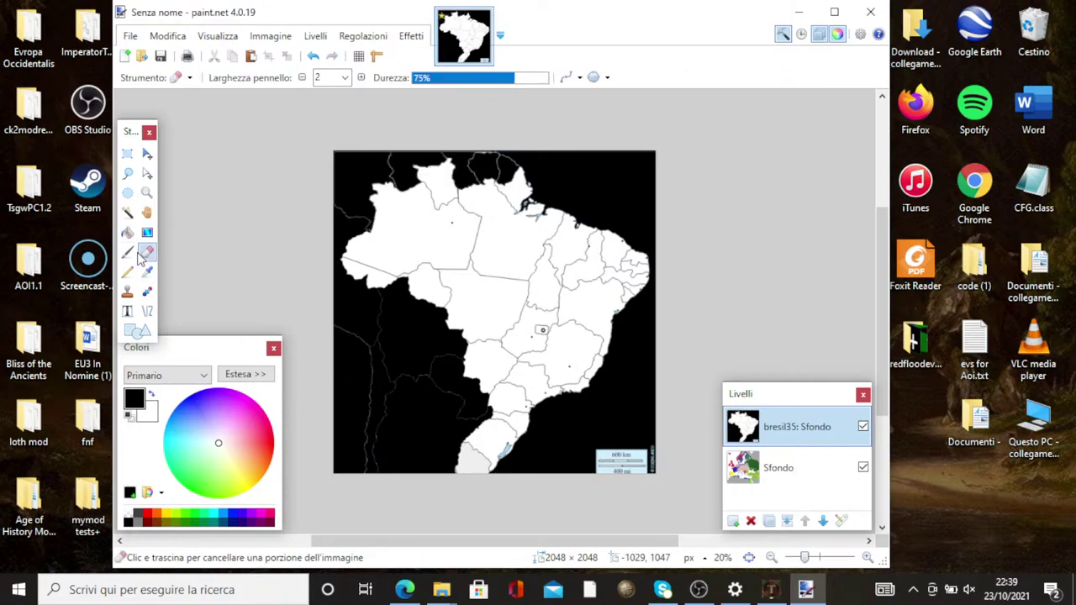
pyautogui.scroll(-5, 353, 96)
pyautogui.scroll(-3, 343, 77)
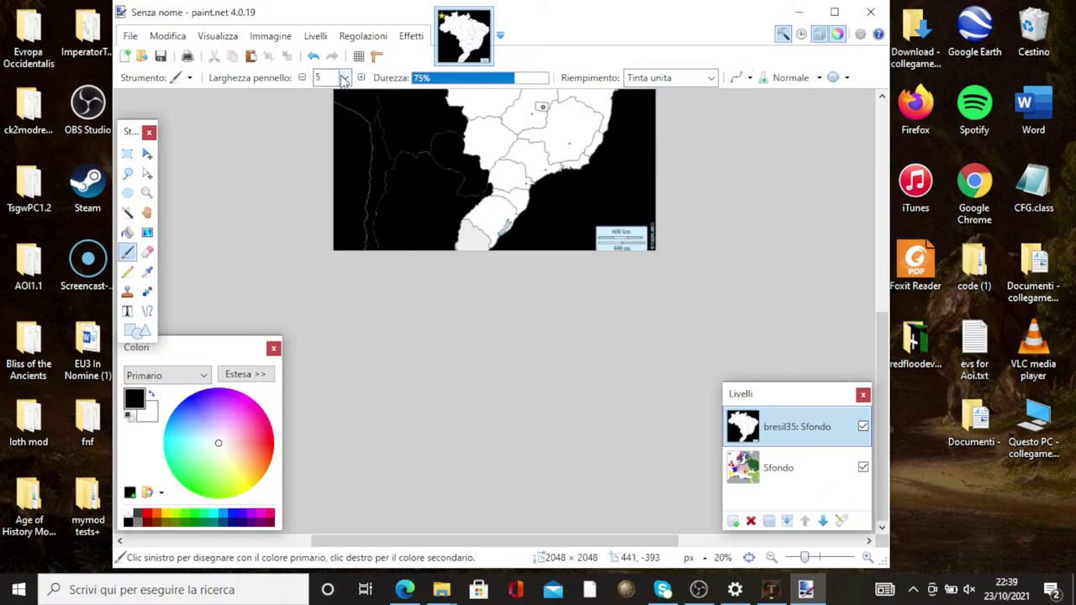
pyautogui.scroll(5, 504, 210)
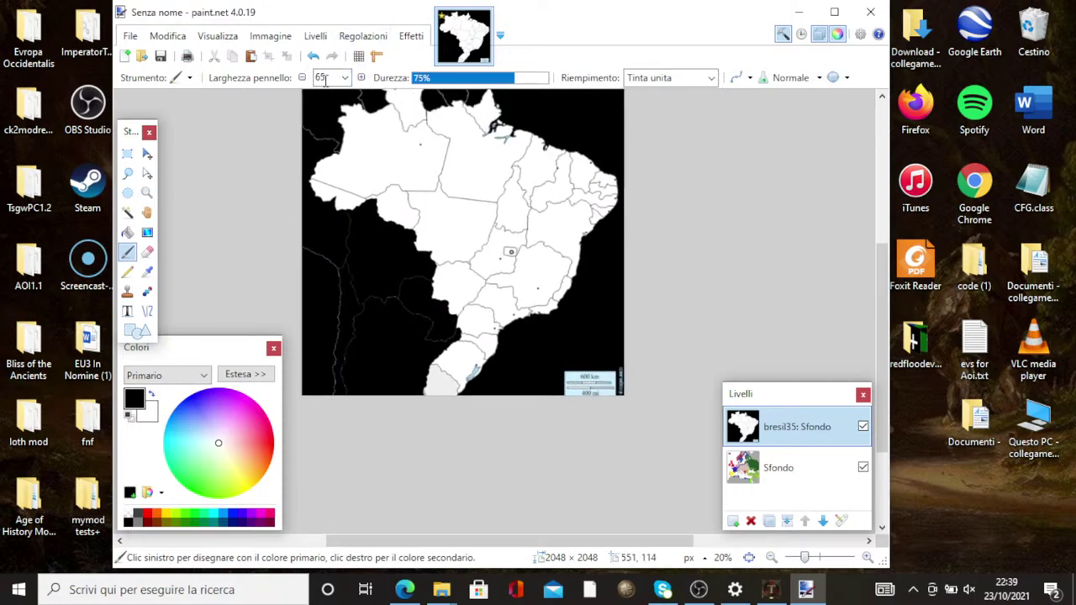
pyautogui.scroll(-15, 325, 78)
pyautogui.scroll(-10, 325, 77)
pyautogui.moveTo(552, 331)
pyautogui.mouseDown()
pyautogui.moveTo(620, 422)
pyautogui.moveTo(562, 384)
pyautogui.moveTo(492, 390)
pyautogui.moveTo(384, 367)
pyautogui.moveTo(391, 308)
pyautogui.moveTo(335, 296)
pyautogui.mouseUp()
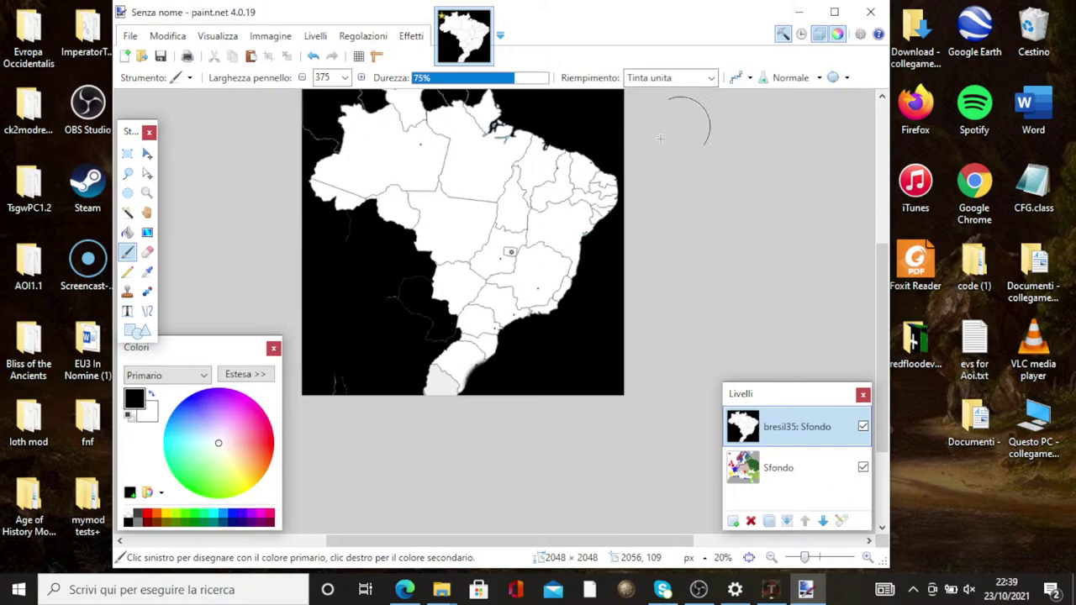
pyautogui.moveTo(398, 311)
pyautogui.mouseDown()
pyautogui.moveTo(394, 279)
pyautogui.moveTo(404, 284)
pyautogui.moveTo(361, 236)
pyautogui.moveTo(346, 299)
pyautogui.mouseUp()
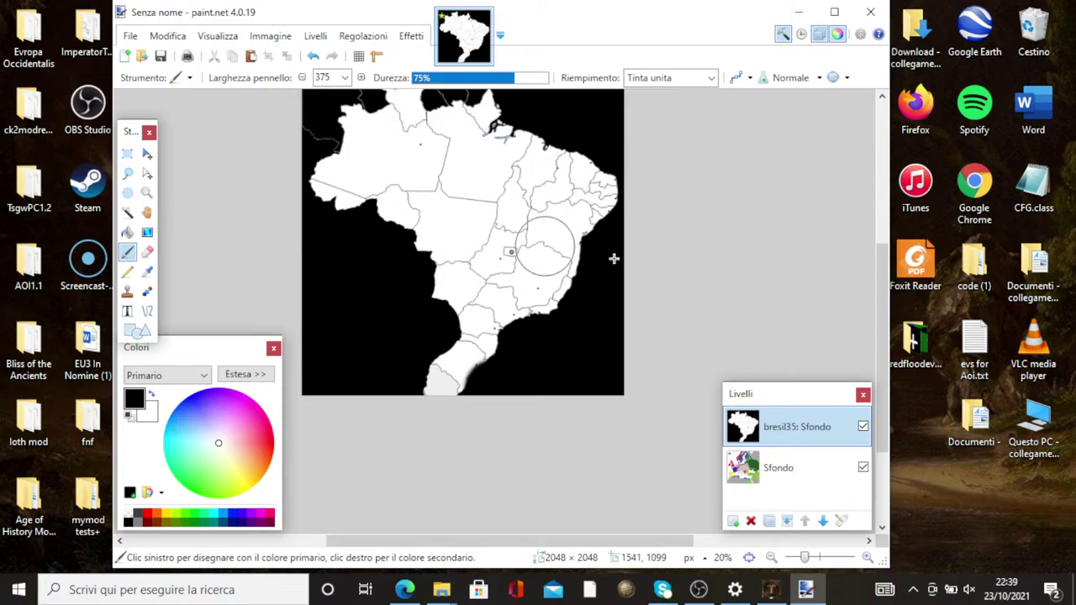
pyautogui.scroll(3, 616, 340)
pyautogui.moveTo(514, 216)
pyautogui.mouseDown()
pyautogui.moveTo(474, 221)
pyautogui.moveTo(459, 239)
pyautogui.moveTo(434, 201)
pyautogui.moveTo(404, 213)
pyautogui.moveTo(385, 205)
pyautogui.moveTo(364, 233)
pyautogui.moveTo(293, 260)
pyautogui.moveTo(336, 288)
pyautogui.moveTo(357, 245)
pyautogui.mouseUp()
pyautogui.scroll(-3, 473, 305)
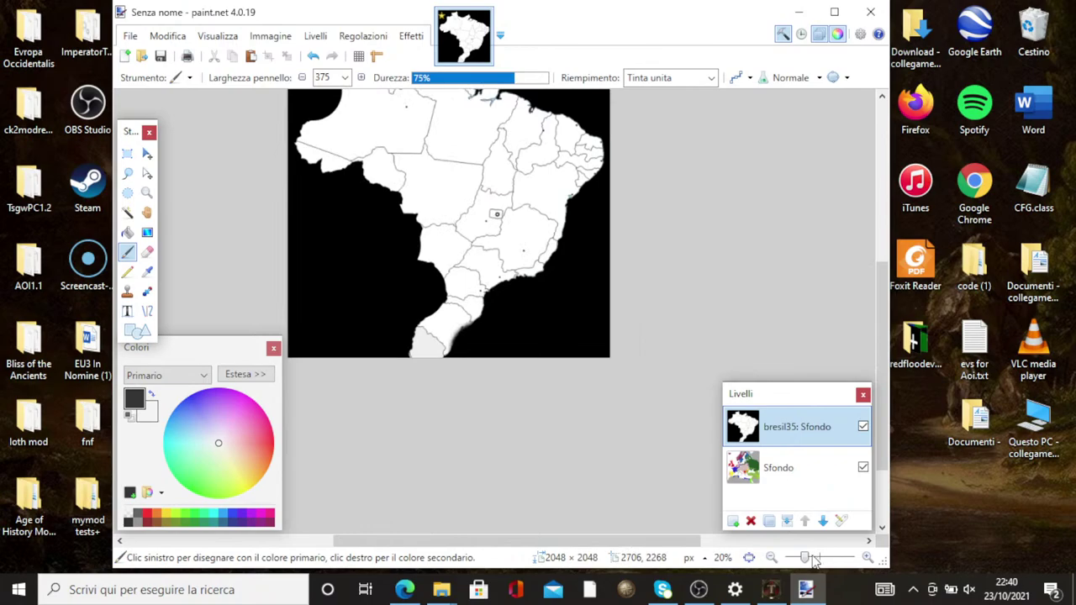
# Set the brush width to 75 and paint the river mouth and islands on Brazil's northern coast black
pyautogui.moveTo(809, 560); pyautogui.dragTo(822, 562)
pyautogui.scroll(10, 569, 444)
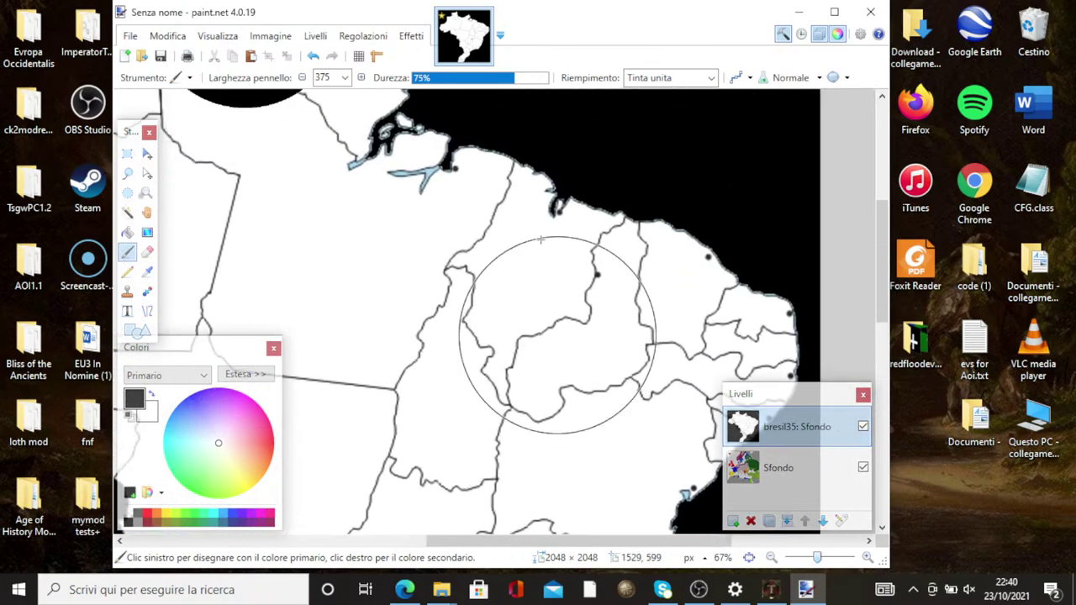
pyautogui.doubleClick(324, 77)
pyautogui.write('75')
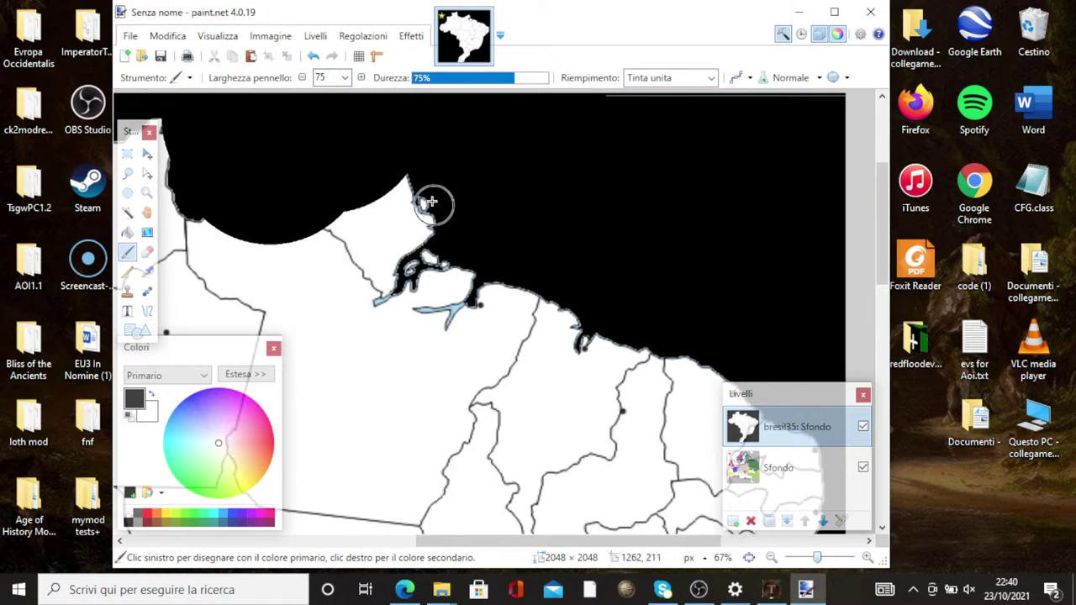
pyautogui.moveTo(435, 204)
pyautogui.mouseDown()
pyautogui.moveTo(392, 286)
pyautogui.moveTo(469, 293)
pyautogui.mouseUp()
pyautogui.click(383, 308)
pyautogui.scroll(-4, 588, 370)
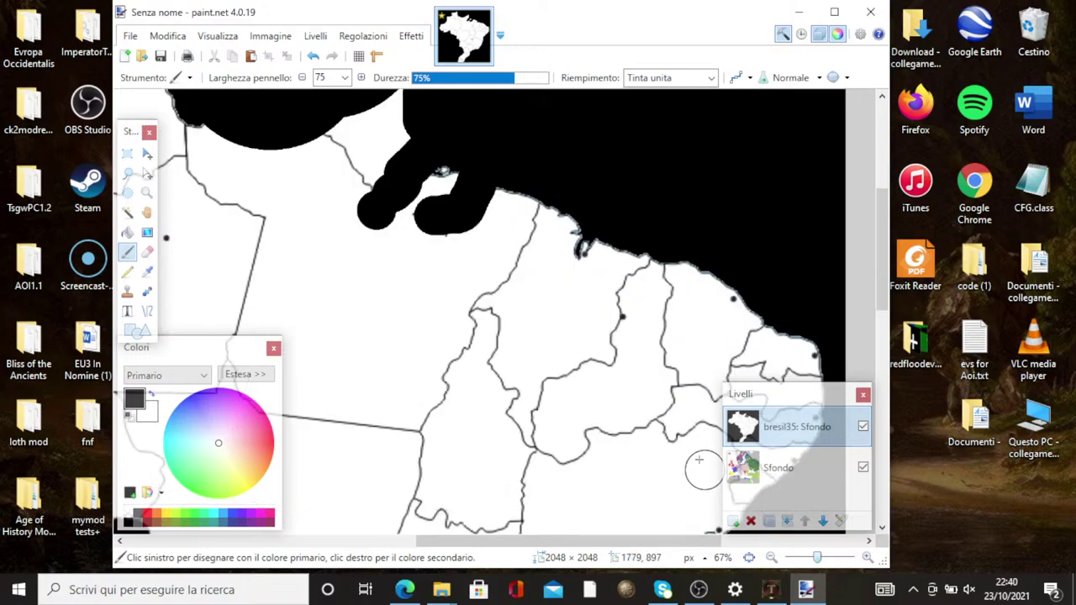
# Paint the coastal water and lagoon along Brazil's southern coast black with the same brush
pyautogui.scroll(-10, 599, 364)
pyautogui.scroll(10, 580, 349)
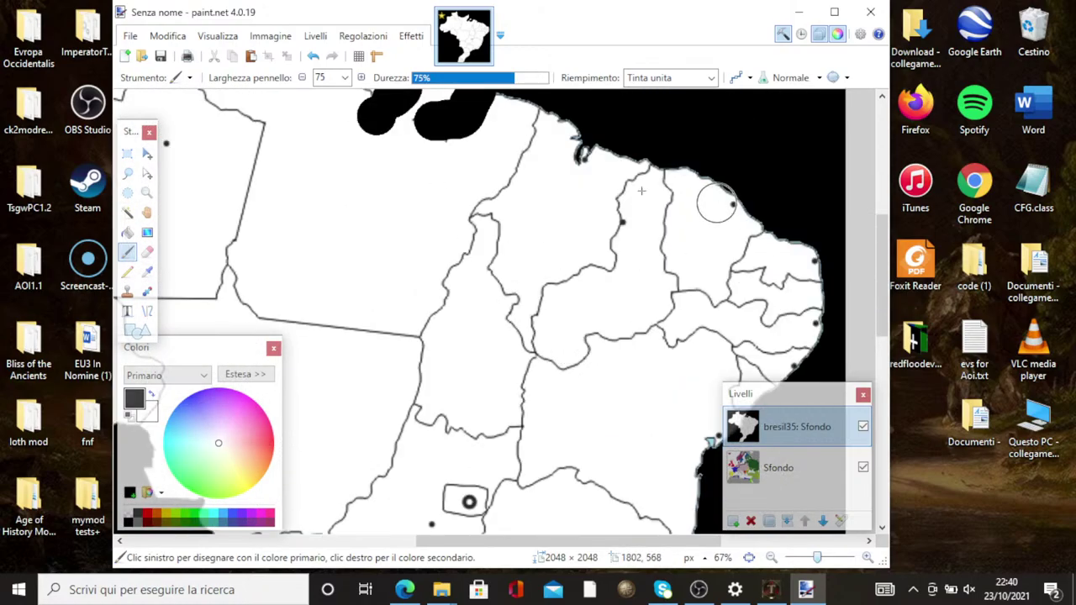
pyautogui.scroll(-8, 656, 252)
pyautogui.scroll(6, 538, 278)
pyautogui.scroll(-8, 492, 271)
pyautogui.scroll(4, 454, 311)
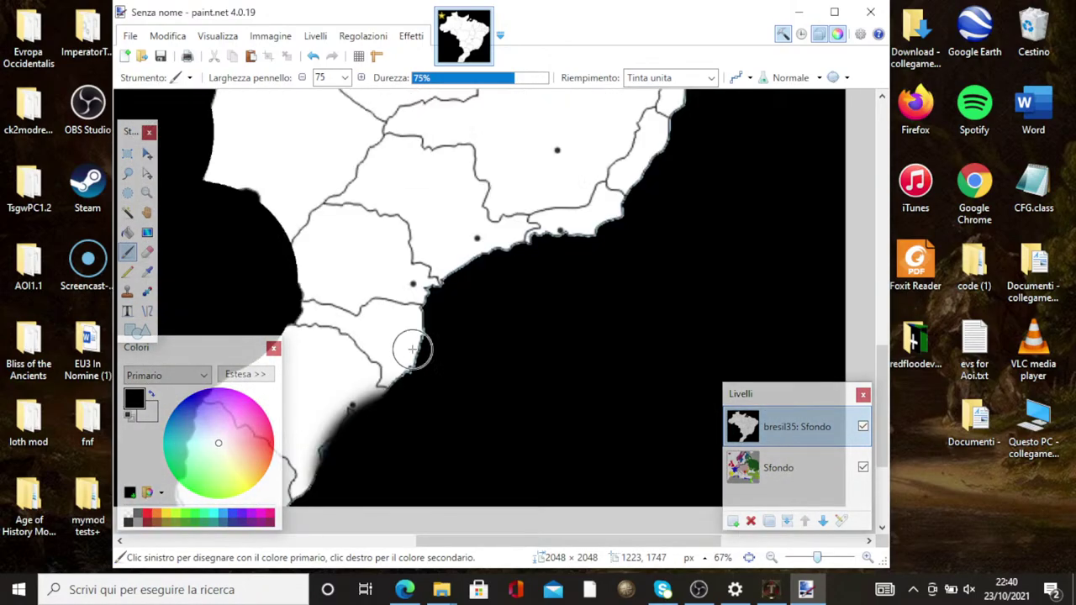
pyautogui.scroll(-6, 391, 341)
pyautogui.moveTo(373, 332)
pyautogui.mouseDown()
pyautogui.moveTo(547, 243)
pyautogui.moveTo(505, 287)
pyautogui.mouseUp()
pyautogui.scroll(10, 644, 284)
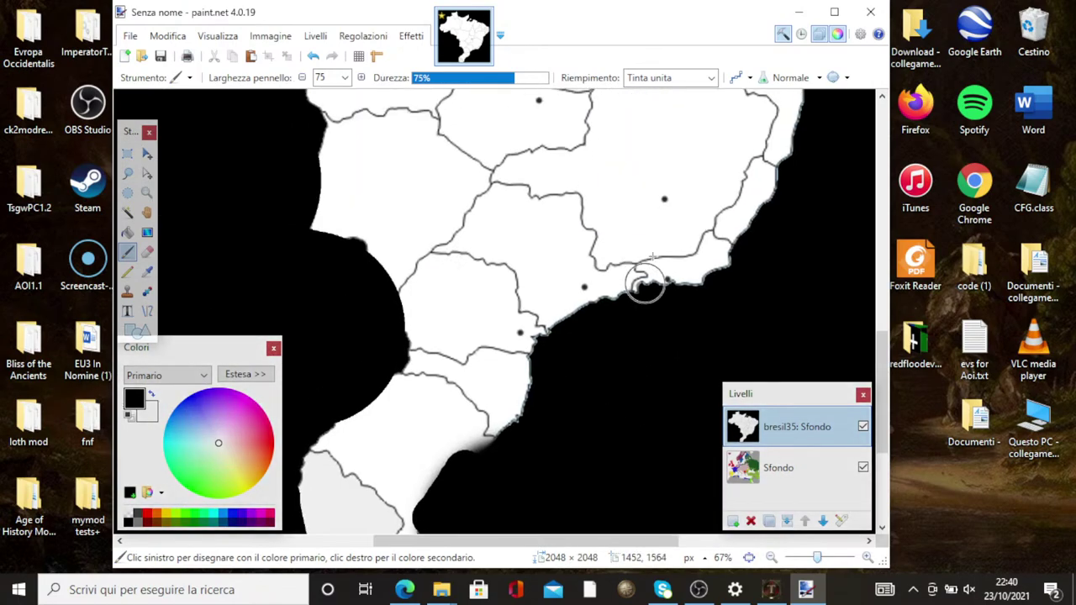
pyautogui.moveTo(649, 364); pyautogui.dragTo(666, 381)
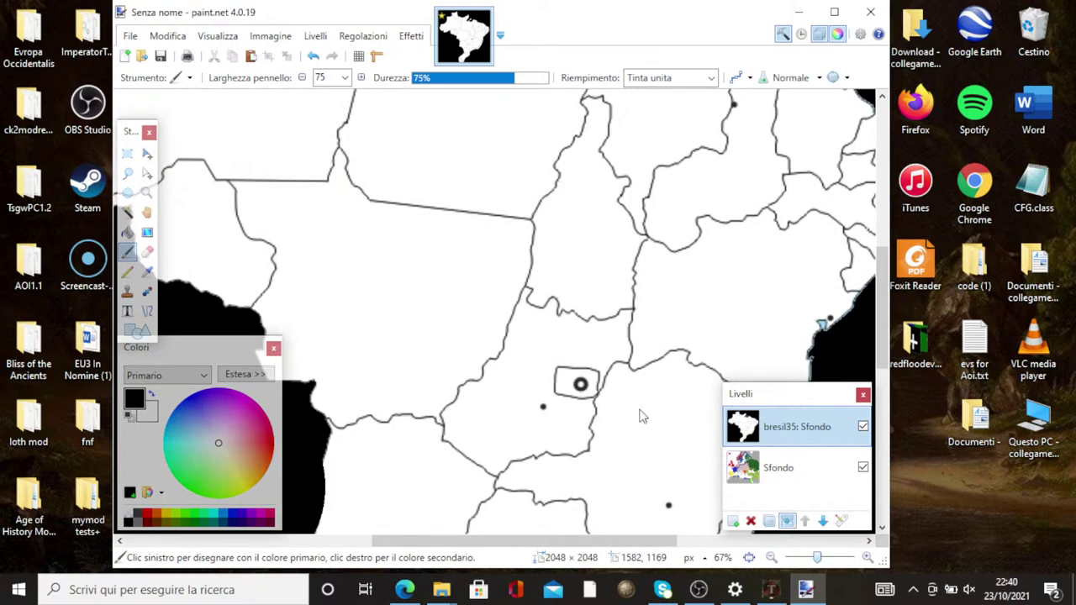
# Merge the Brazil layer down into the background and save the image as brazil.png in the aoc2 events imag folder
pyautogui.hotkey('ctrl', 'm')
pyautogui.click(131, 36)
pyautogui.click(170, 149)
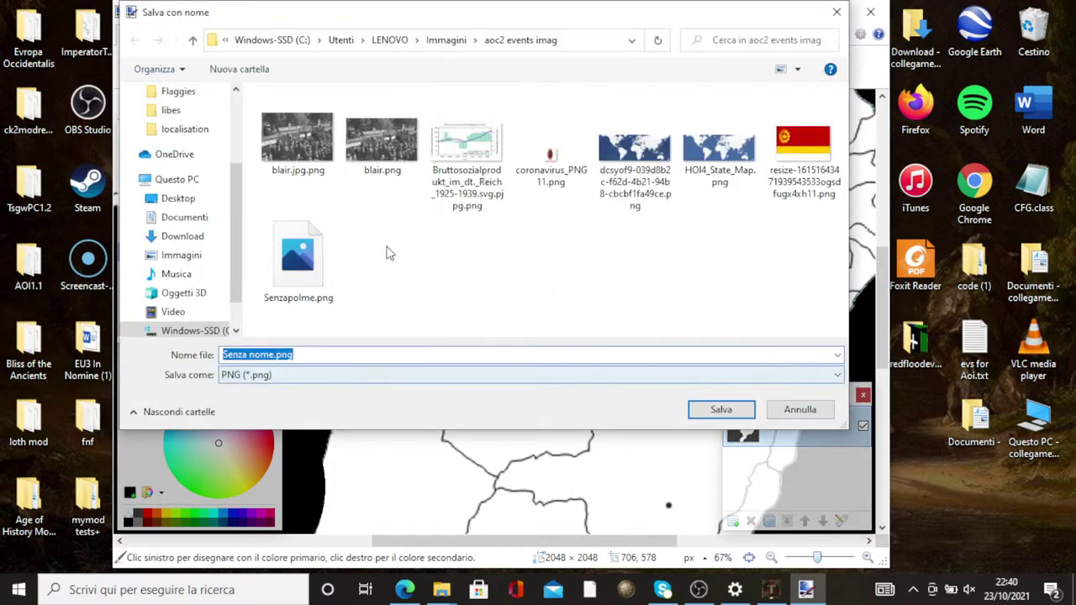
pyautogui.write('braz')
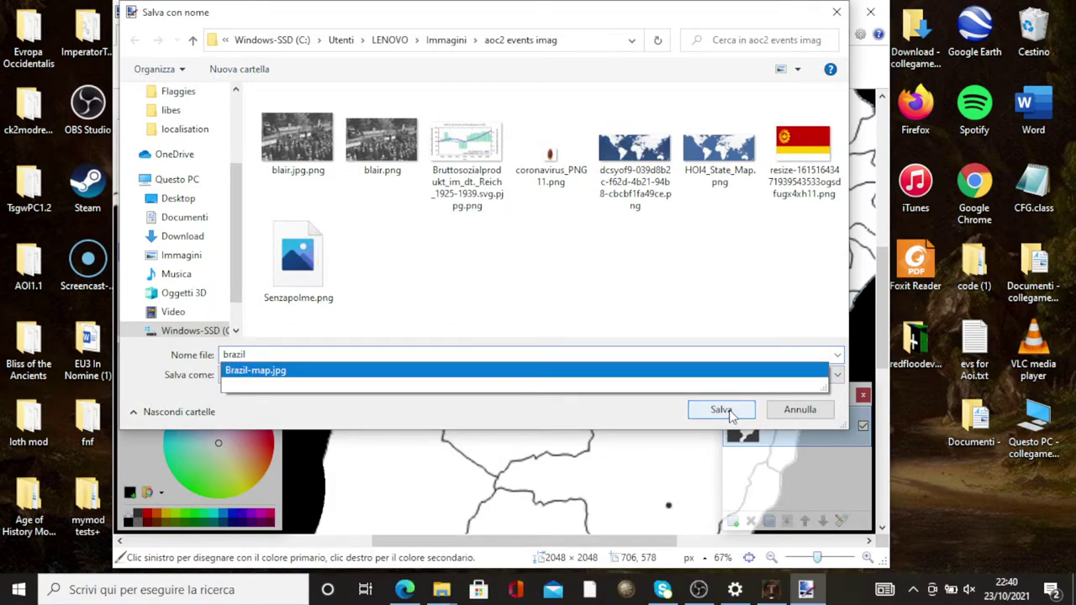
pyautogui.write('il.png')
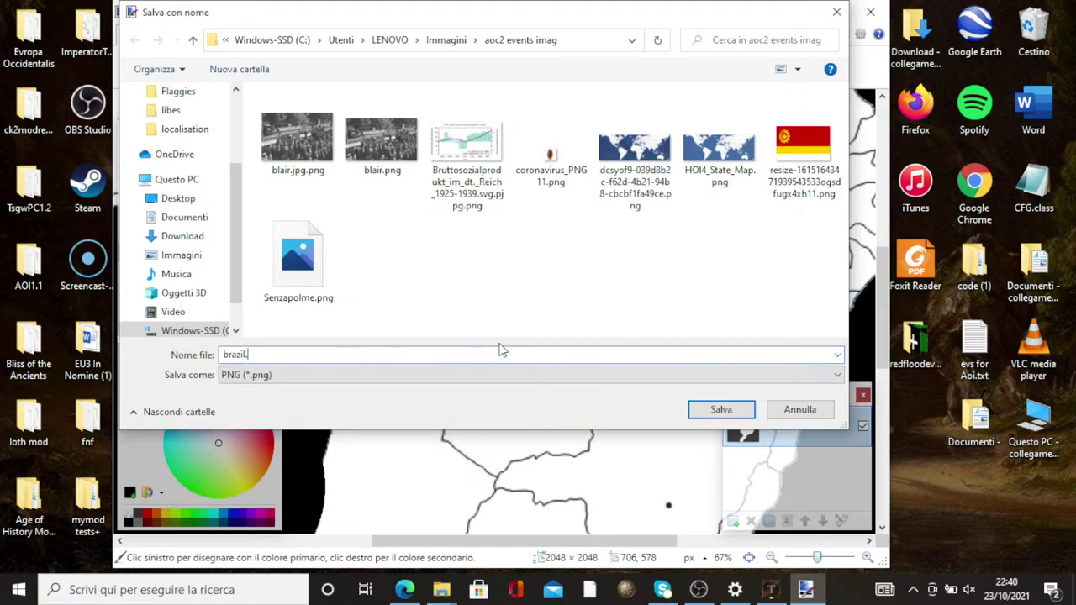
pyautogui.click(720, 410)
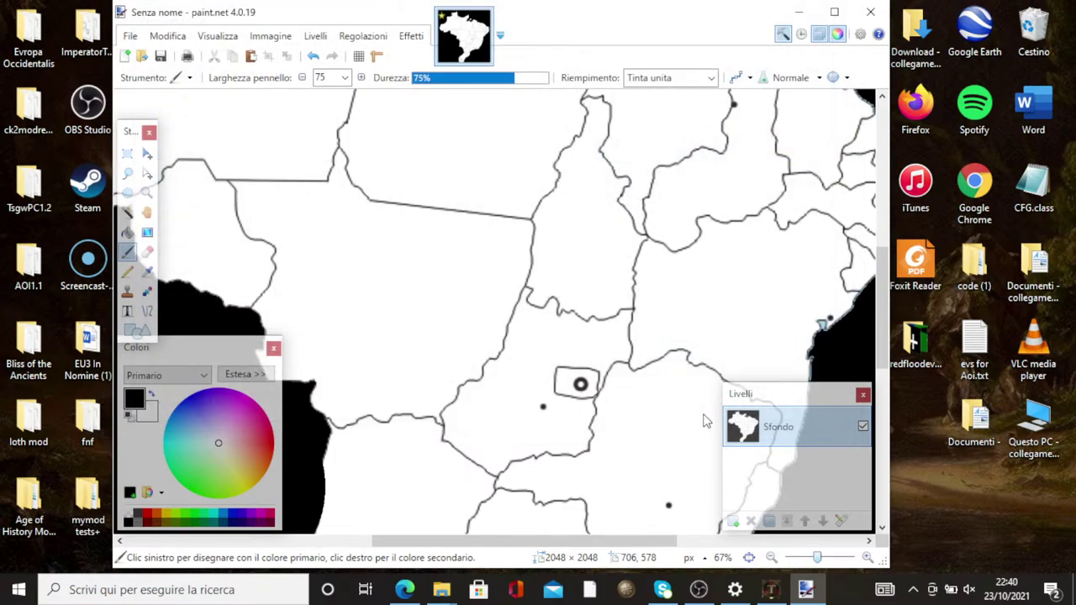
pyautogui.press('Return')
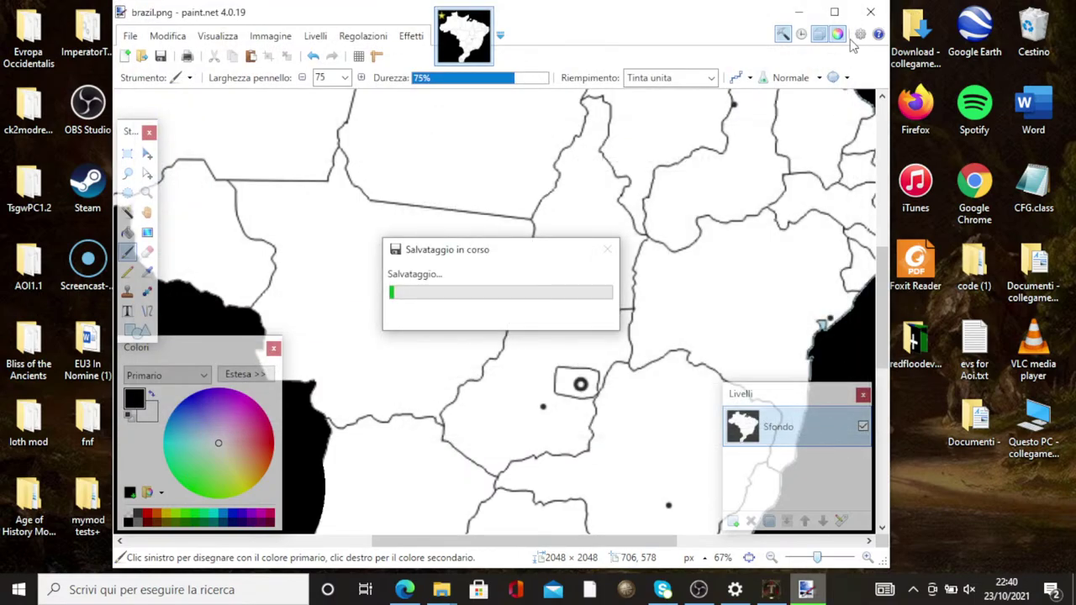
# Close paint.net, switch to Age of Modding and add a new map named brazil
pyautogui.click(864, 11)
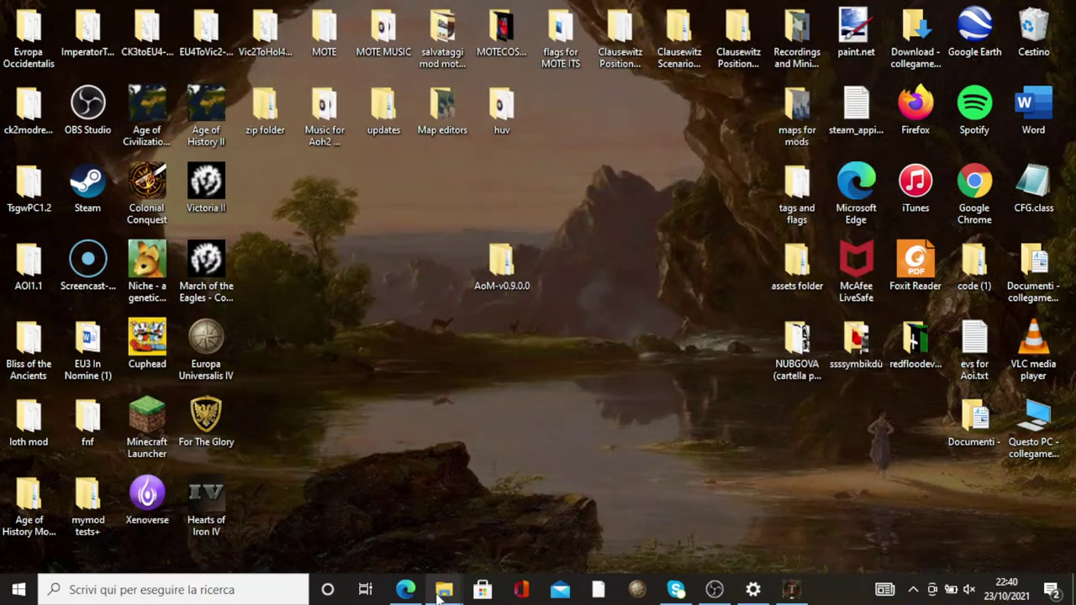
pyautogui.click(790, 589)
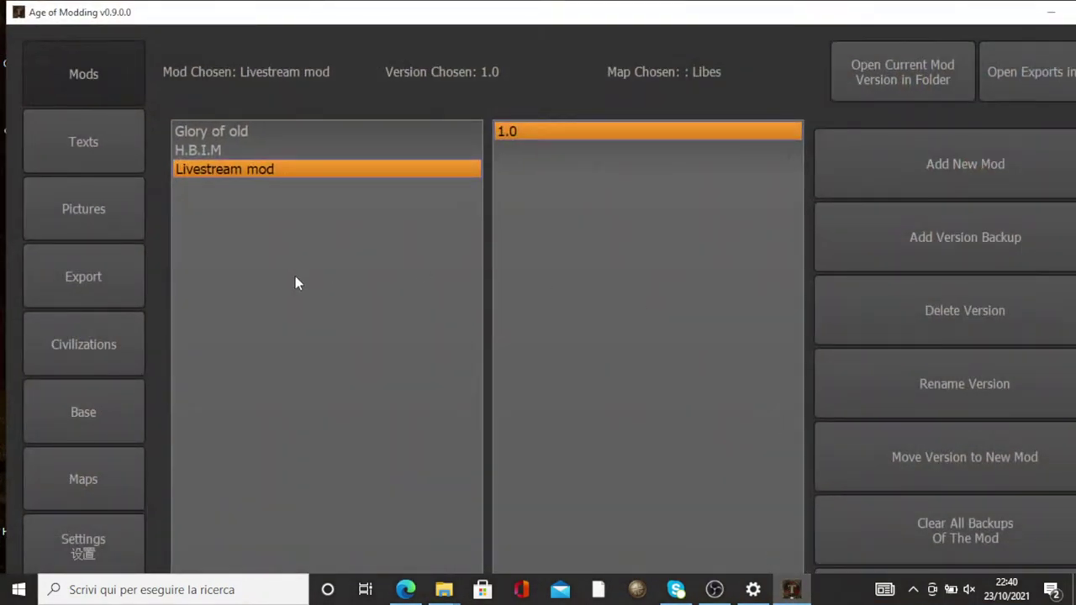
pyautogui.click(118, 465)
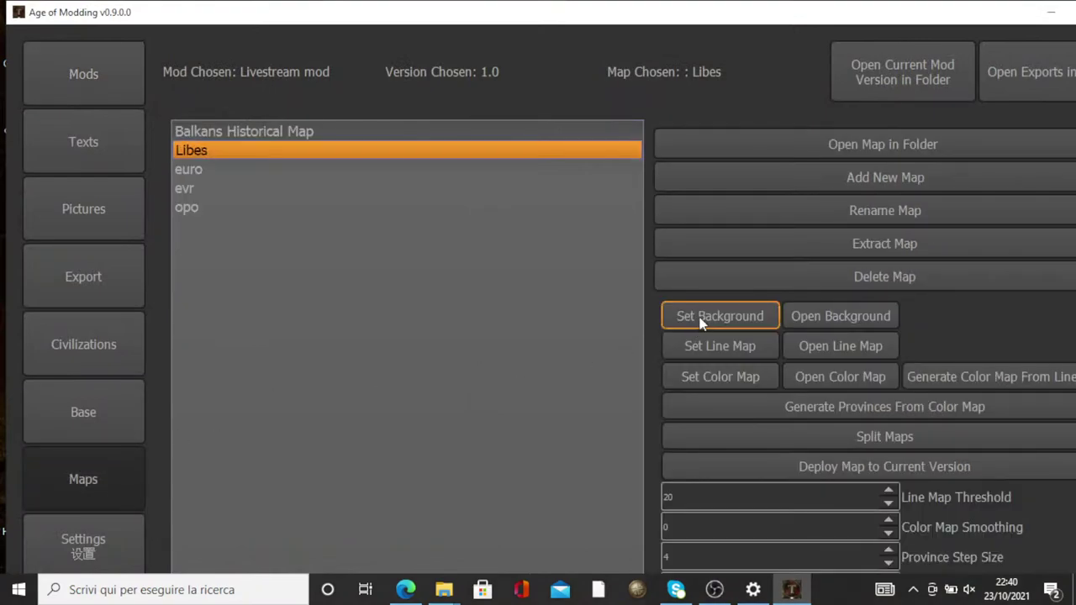
pyautogui.click(803, 181)
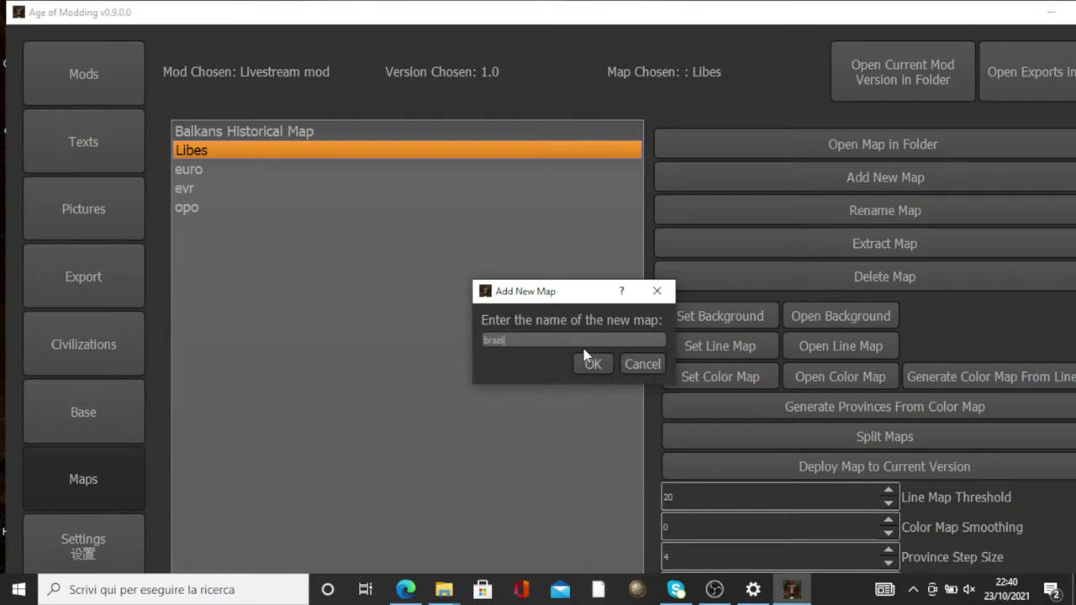
pyautogui.click(590, 364)
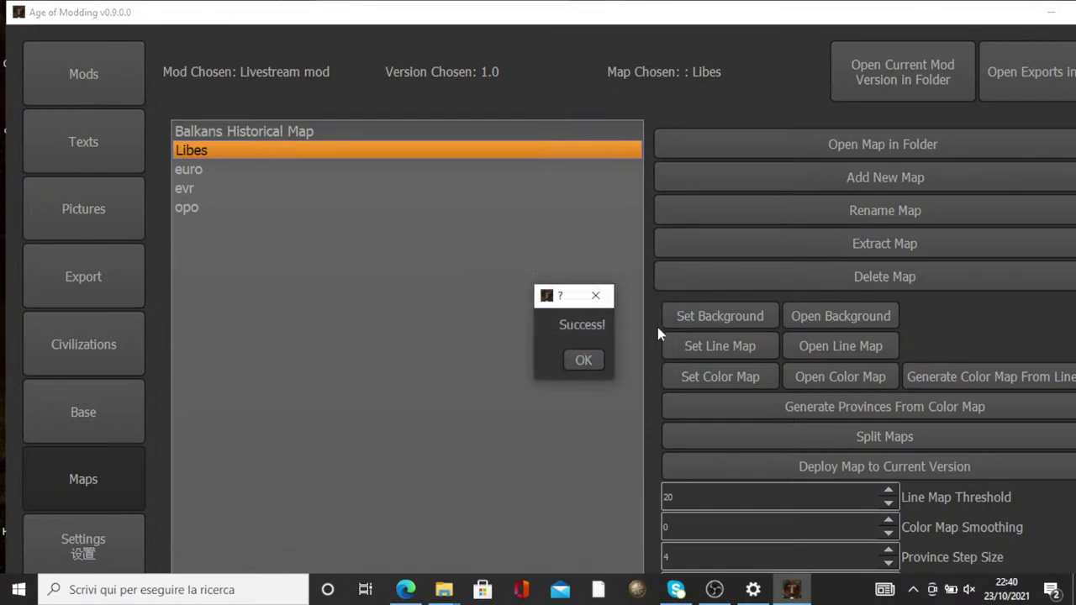
pyautogui.click(583, 362)
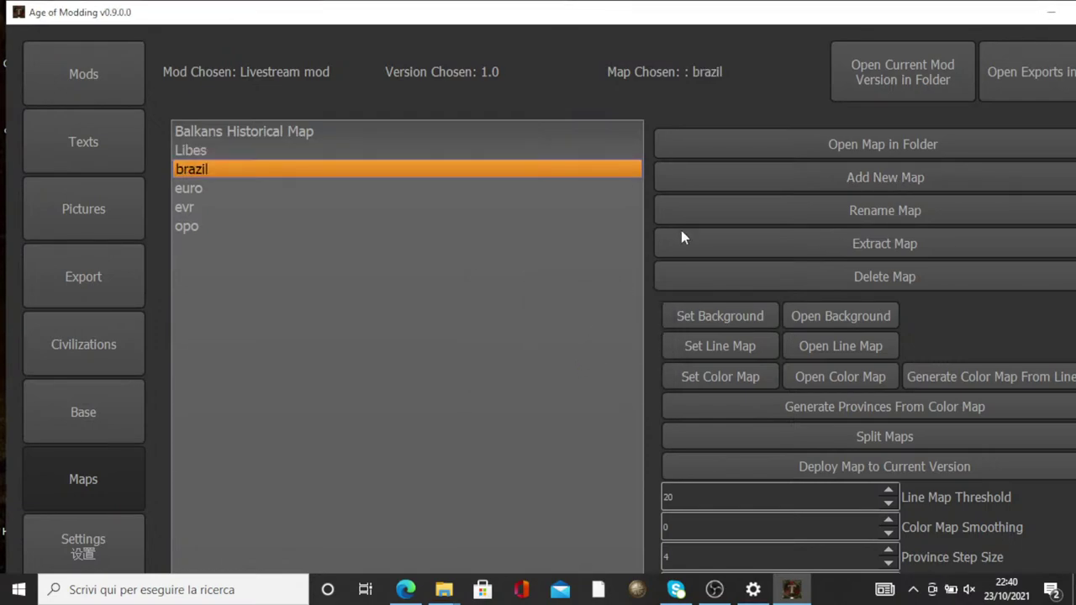
# Set the brazil map's background to brazil.png from the aoc2 events imag folder
pyautogui.click(730, 316)
pyautogui.scroll(3, 84, 168)
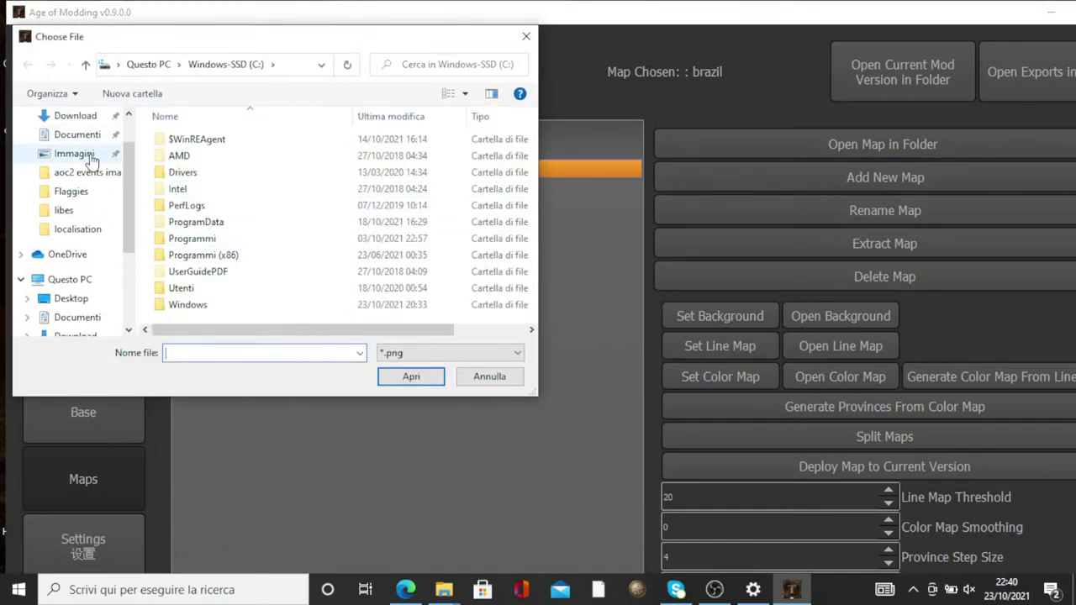
pyautogui.click(91, 160)
pyautogui.doubleClick(202, 160)
pyautogui.click(216, 166)
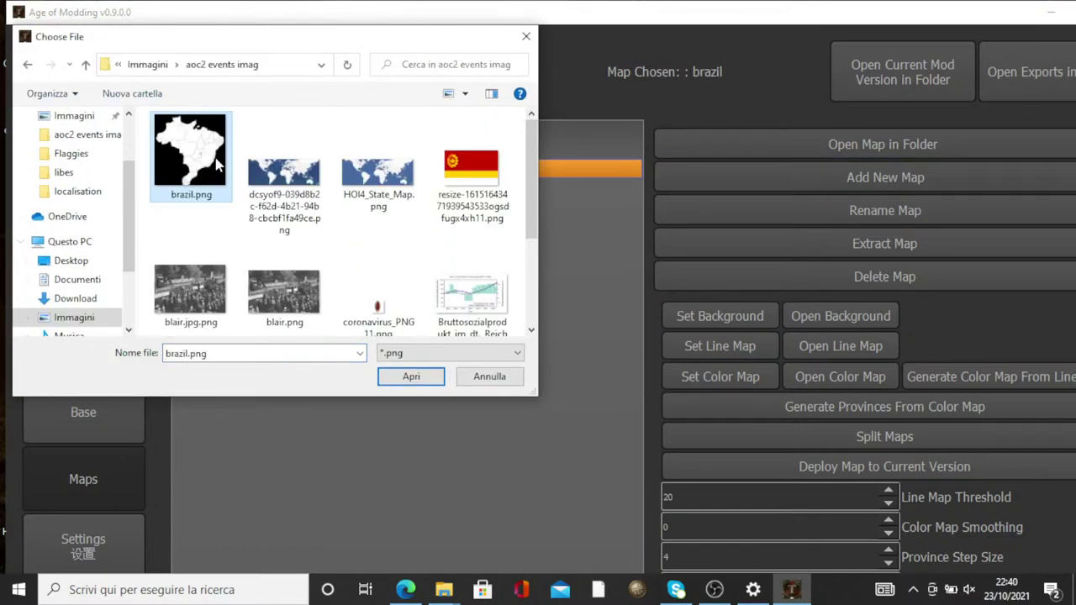
pyautogui.click(411, 376)
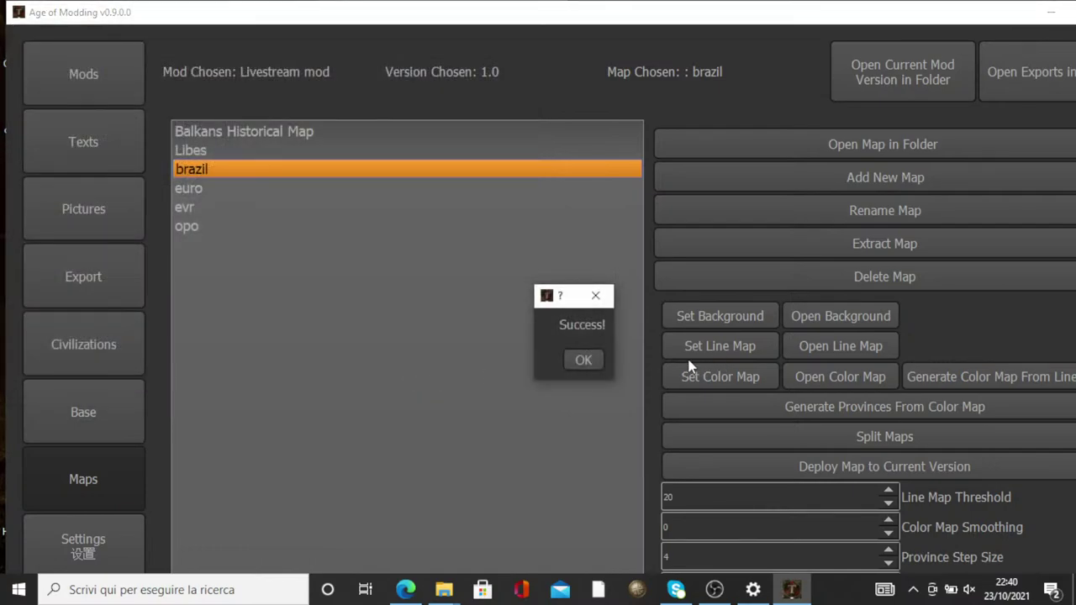
pyautogui.click(580, 361)
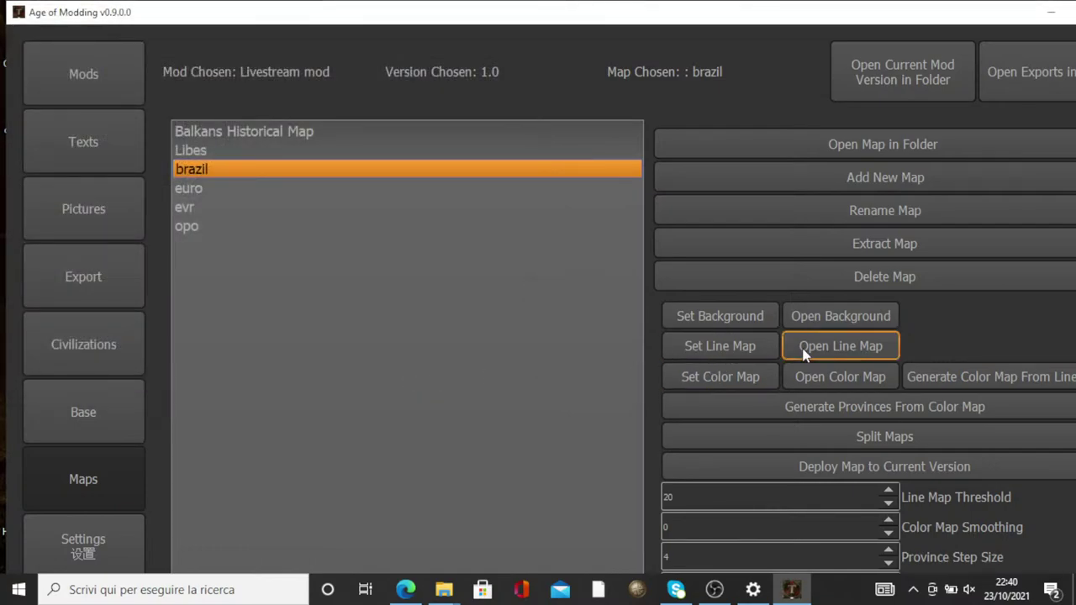
# Set the brazil map's line map to brazil.png from the aoc2 events imag folder
pyautogui.click(728, 348)
pyautogui.scroll(3, 59, 193)
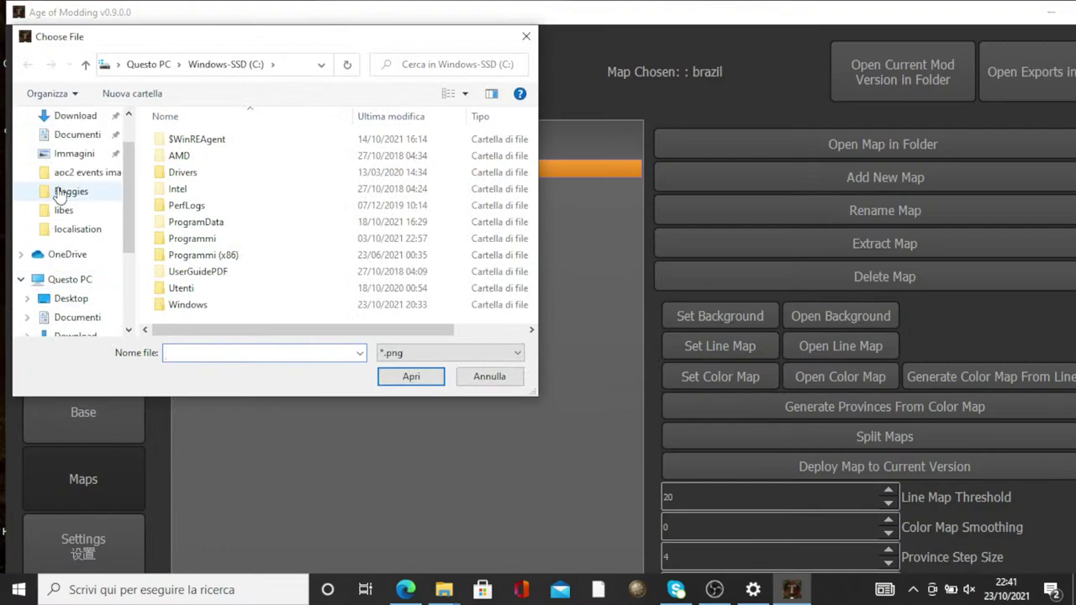
pyautogui.click(65, 154)
pyautogui.doubleClick(196, 168)
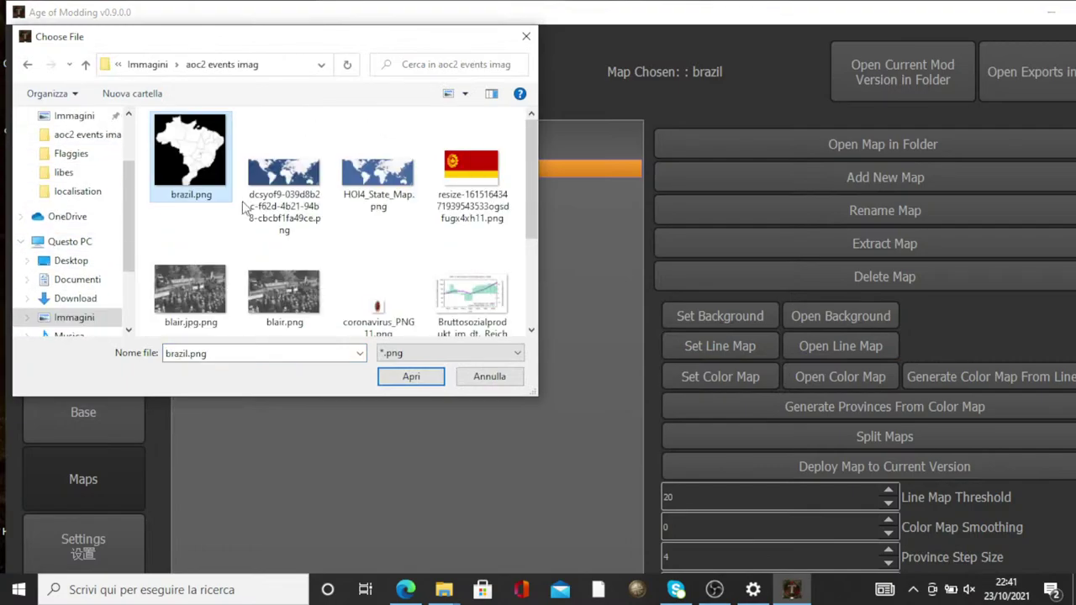
pyautogui.click(410, 376)
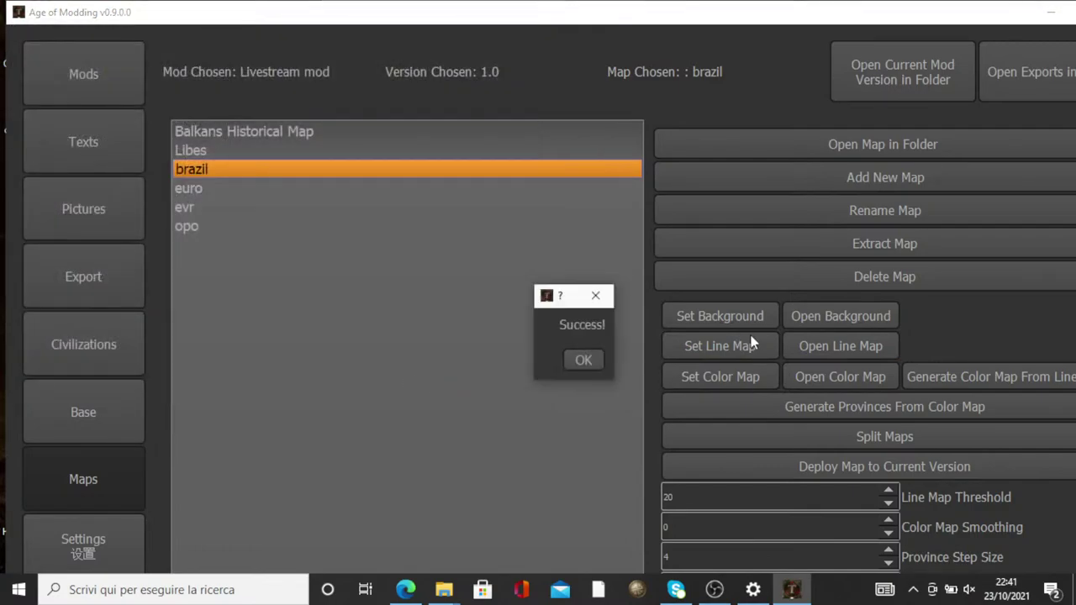
pyautogui.click(584, 362)
pyautogui.click(586, 370)
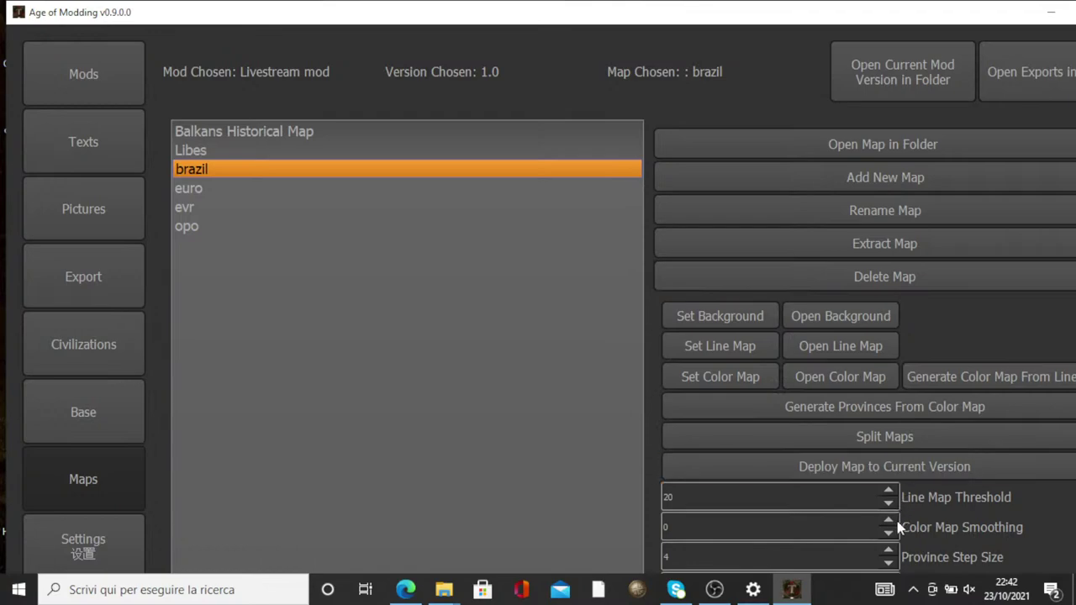
# Try to deploy the brazil map to the current mod version before generating its provinces
pyautogui.click(901, 476)
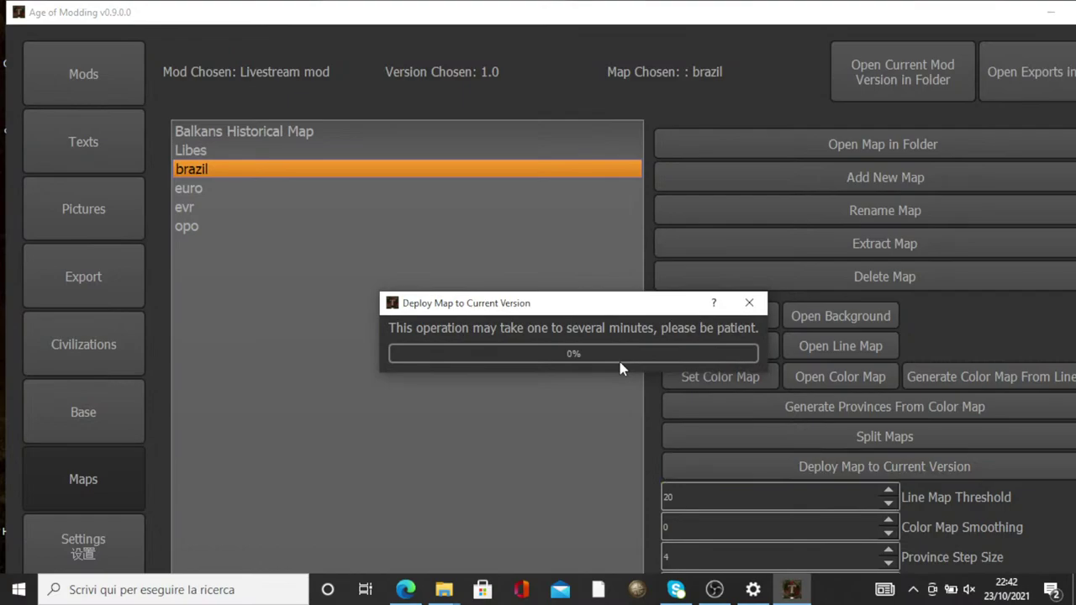
pyautogui.click(750, 304)
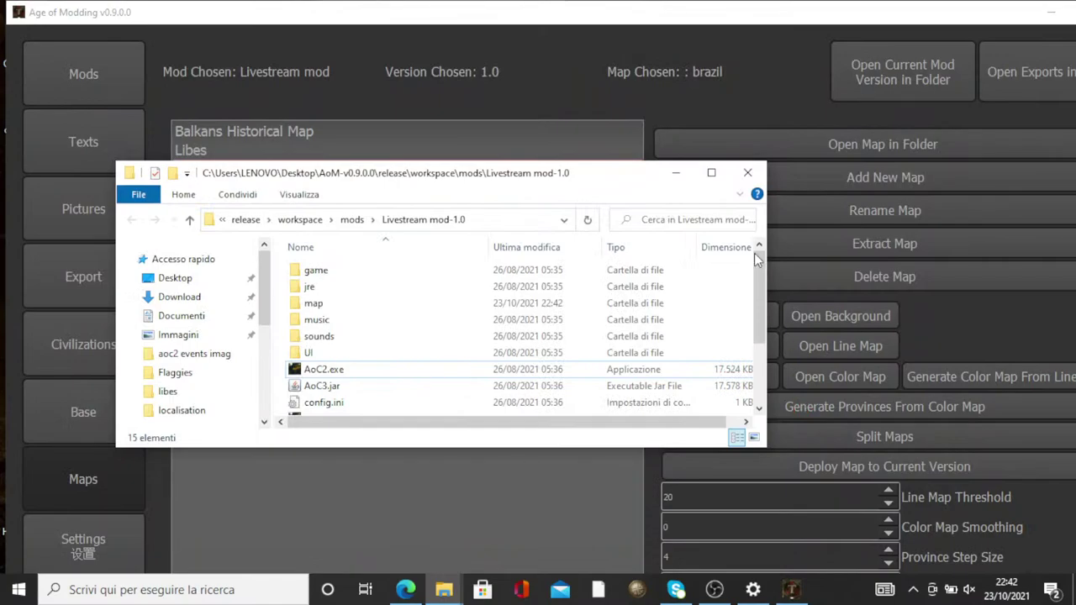
pyautogui.click(749, 173)
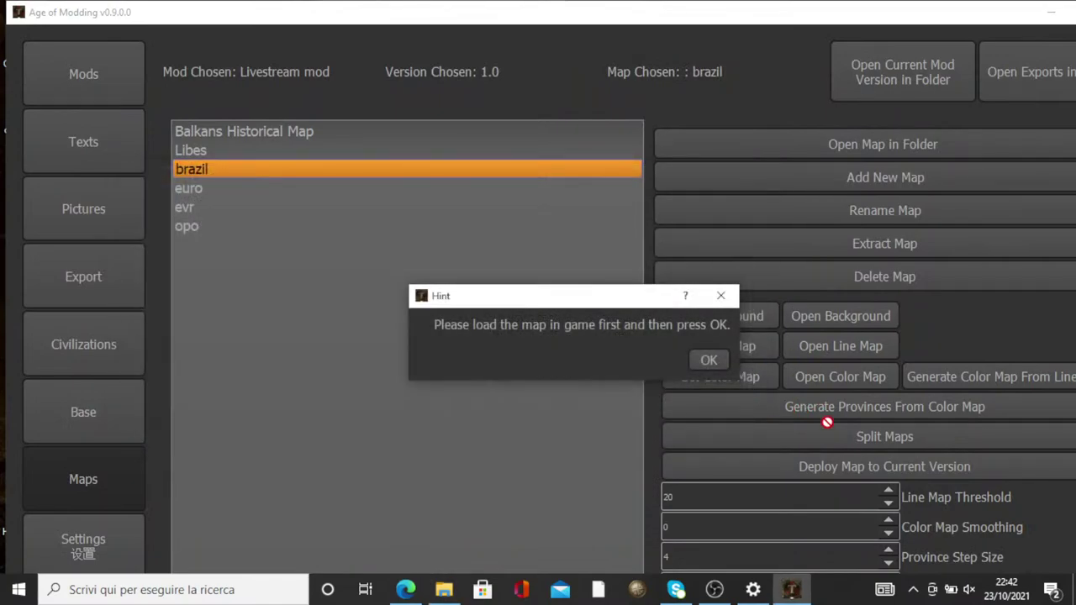
pyautogui.click(713, 366)
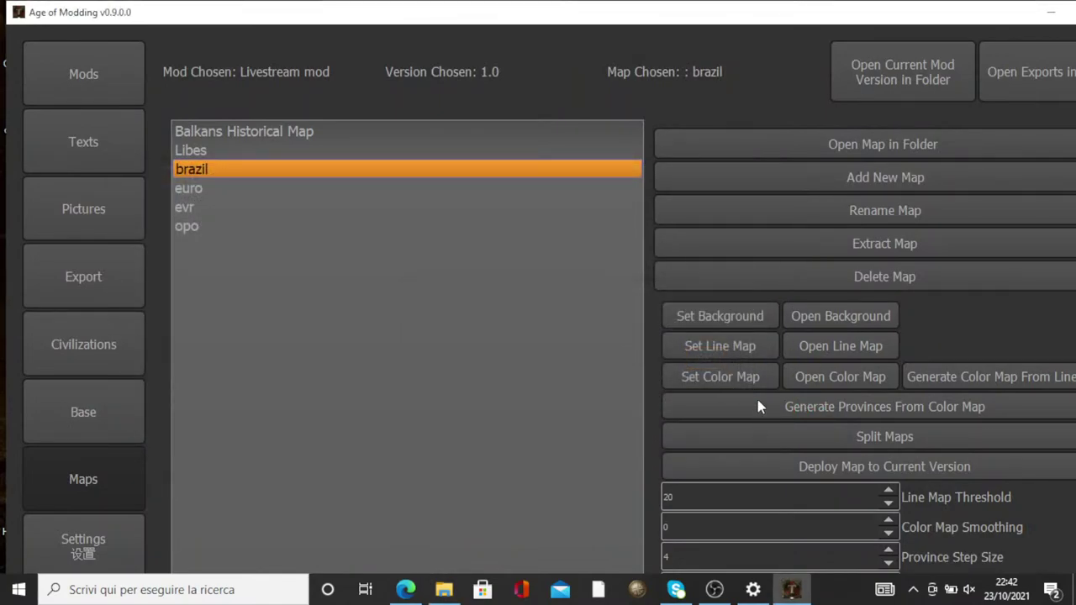
# Generate the brazil map's provinces from its color map
pyautogui.click(758, 401)
pyautogui.click(580, 361)
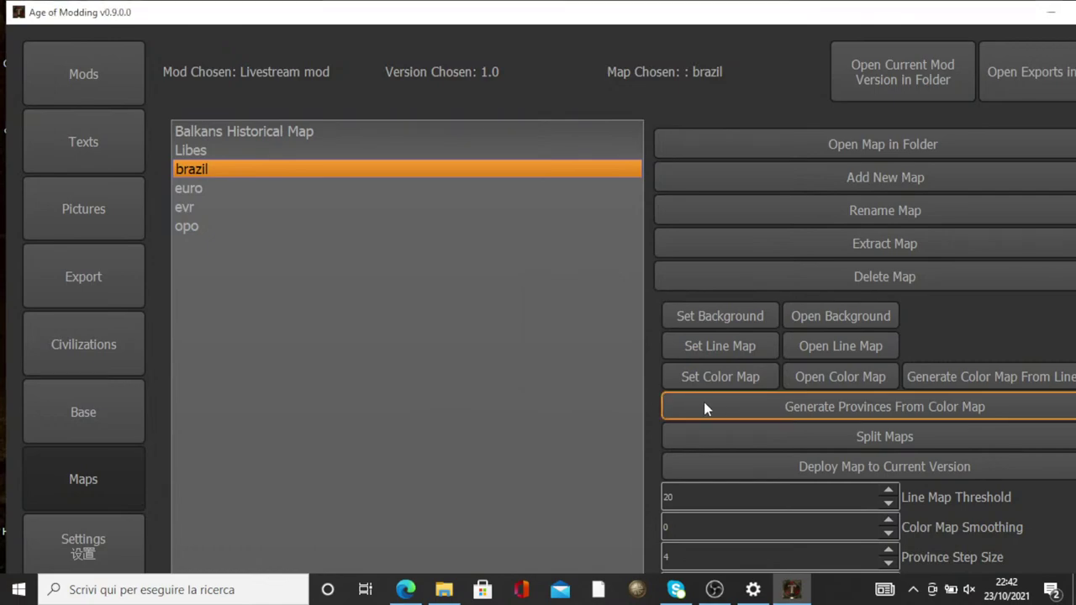
pyautogui.click(733, 405)
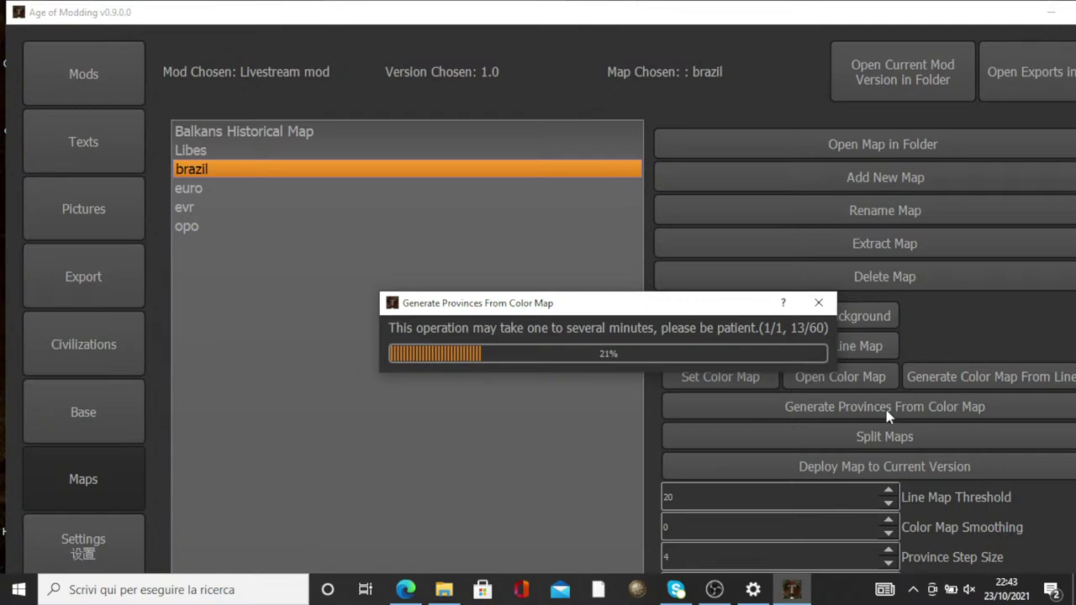
pyautogui.moveTo(703, 303)
pyautogui.mouseDown()
pyautogui.moveTo(647, 324)
pyautogui.moveTo(676, 256)
pyautogui.moveTo(678, 282)
pyautogui.moveTo(703, 262)
pyautogui.moveTo(685, 312)
pyautogui.mouseUp()
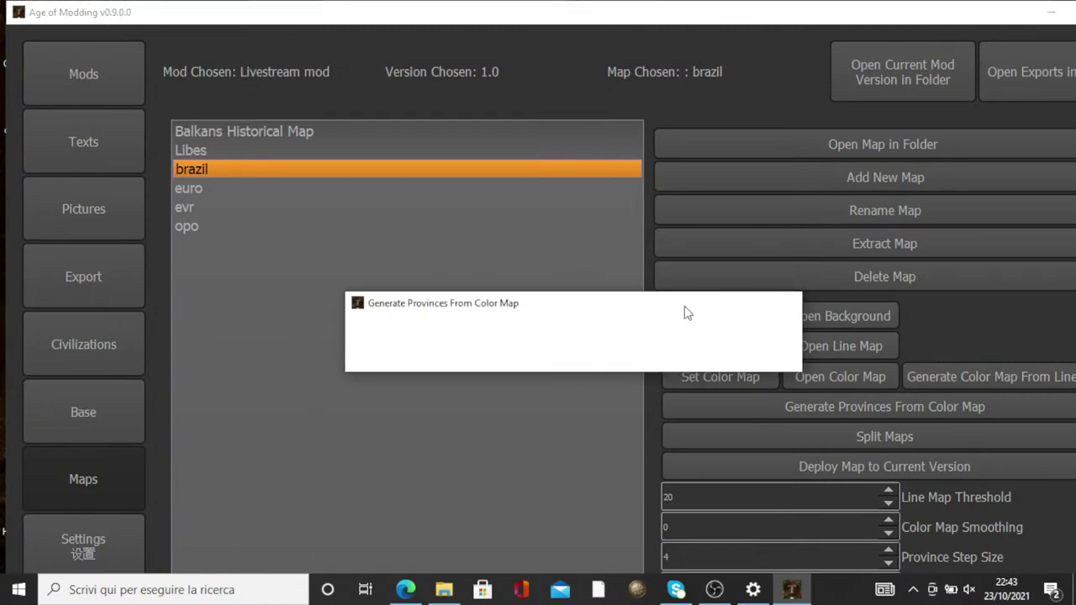
pyautogui.click(584, 360)
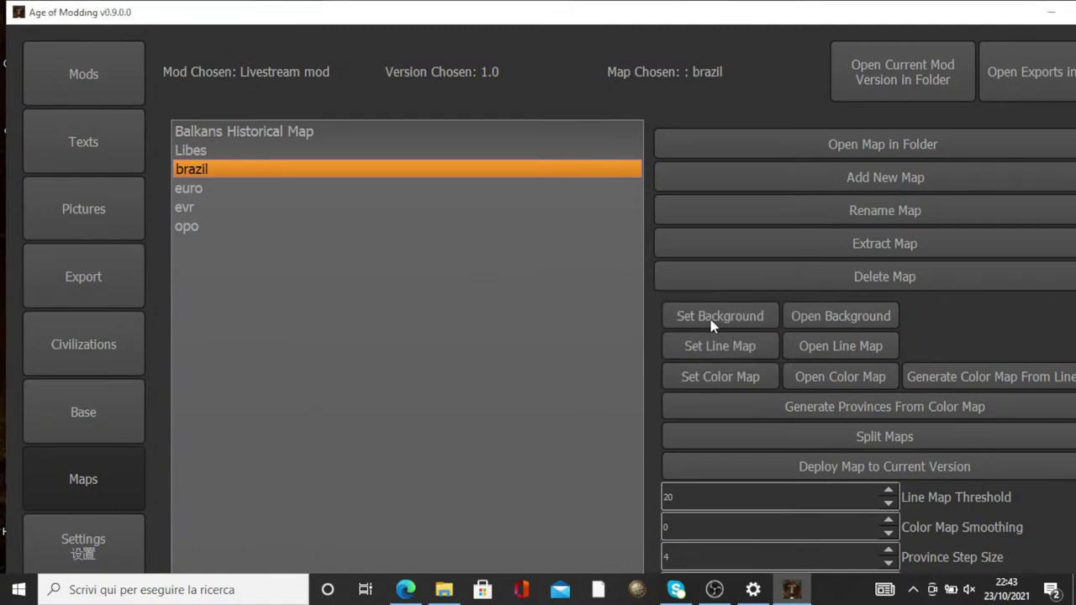
# Deploy the brazil map to the current mod version and launch AoC2.exe from the Livestream mod-1.0 folder
pyautogui.click(930, 479)
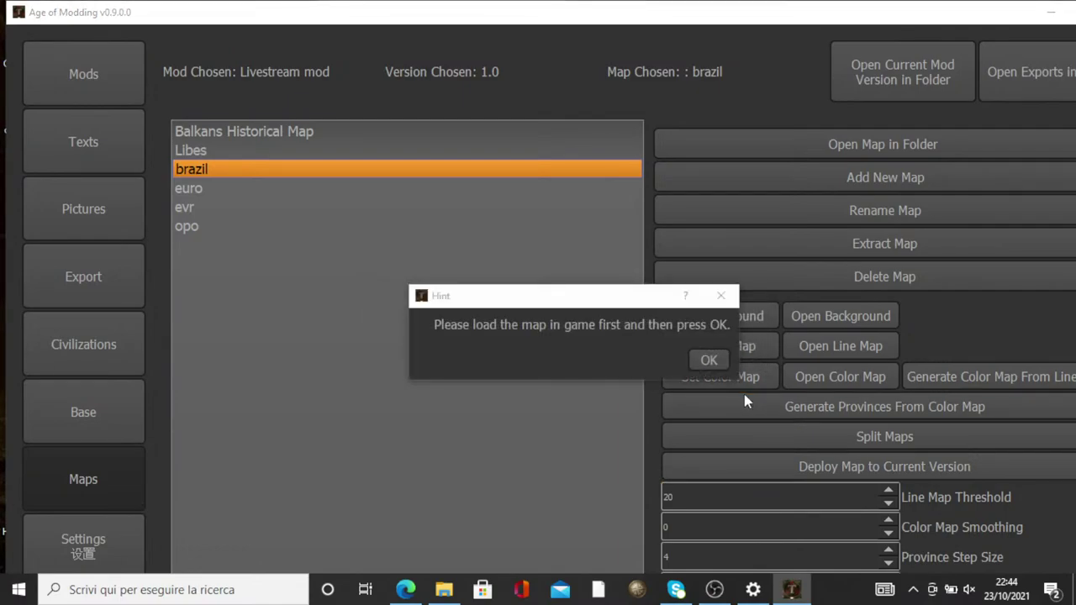
pyautogui.doubleClick(511, 370)
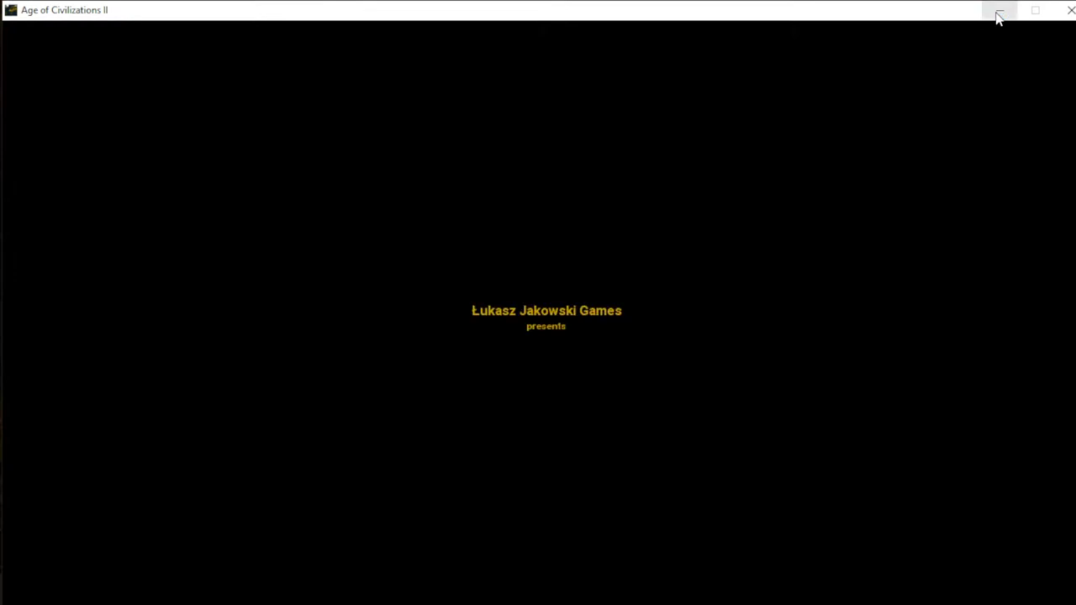
pyautogui.click(999, 13)
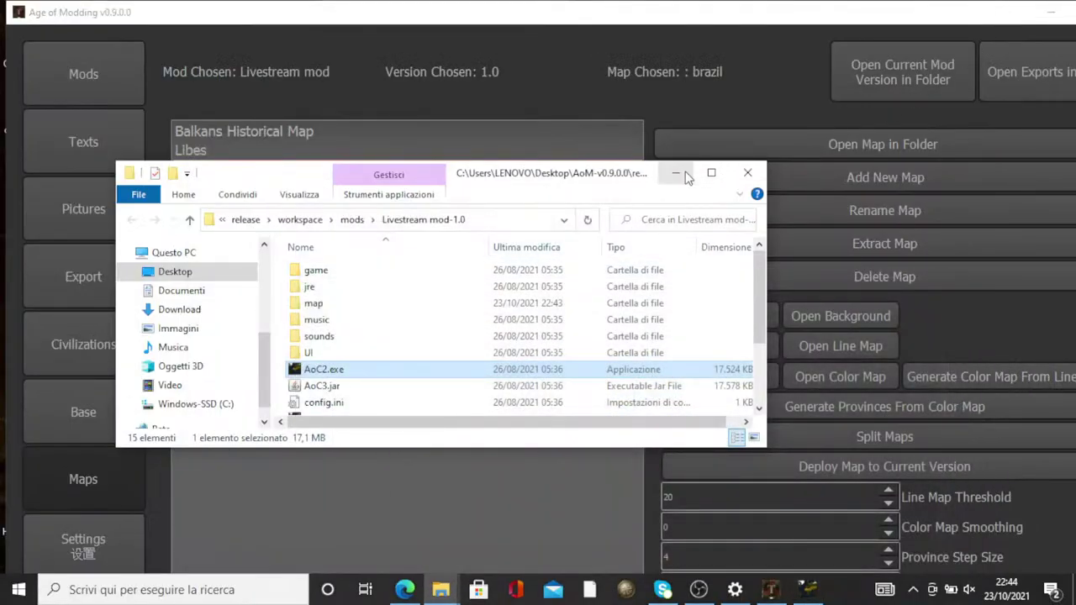
pyautogui.click(676, 173)
pyautogui.click(807, 588)
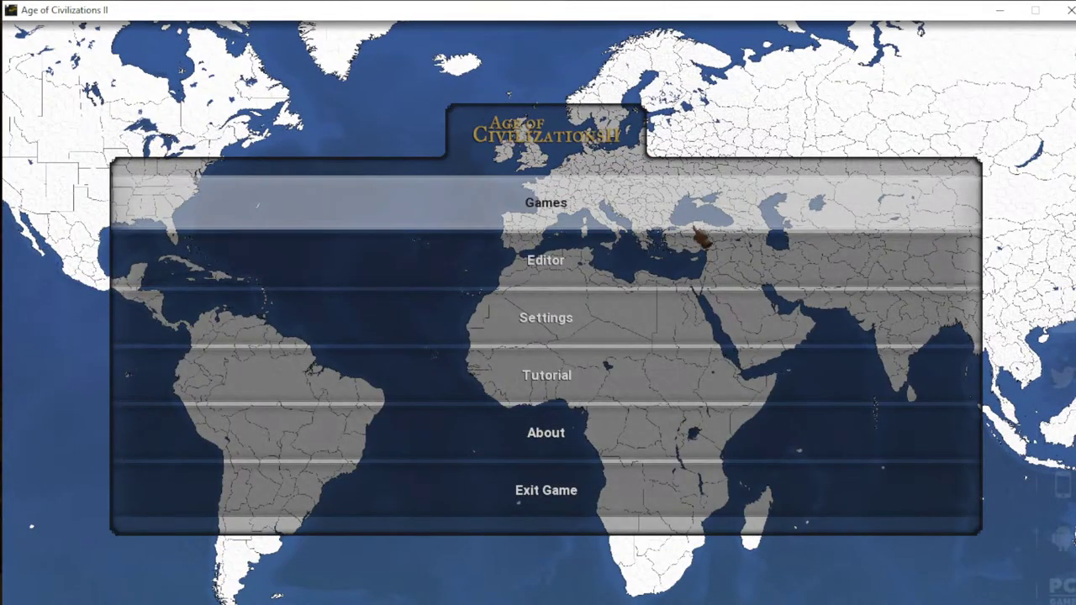
# Load the brazil map at scale x3 from the game's map selection
pyautogui.click(695, 220)
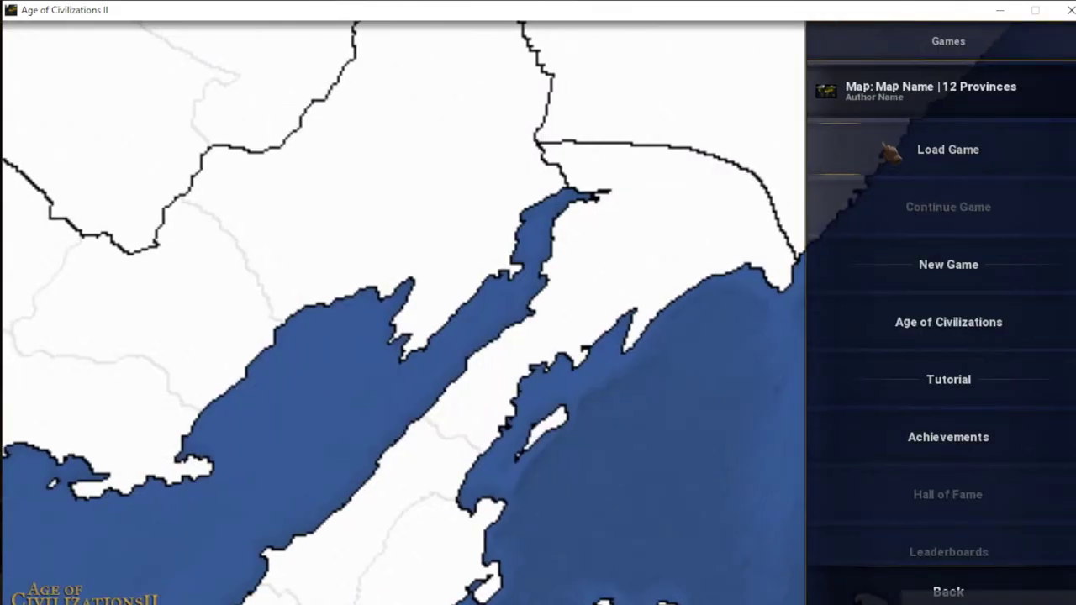
pyautogui.click(889, 151)
pyautogui.click(921, 397)
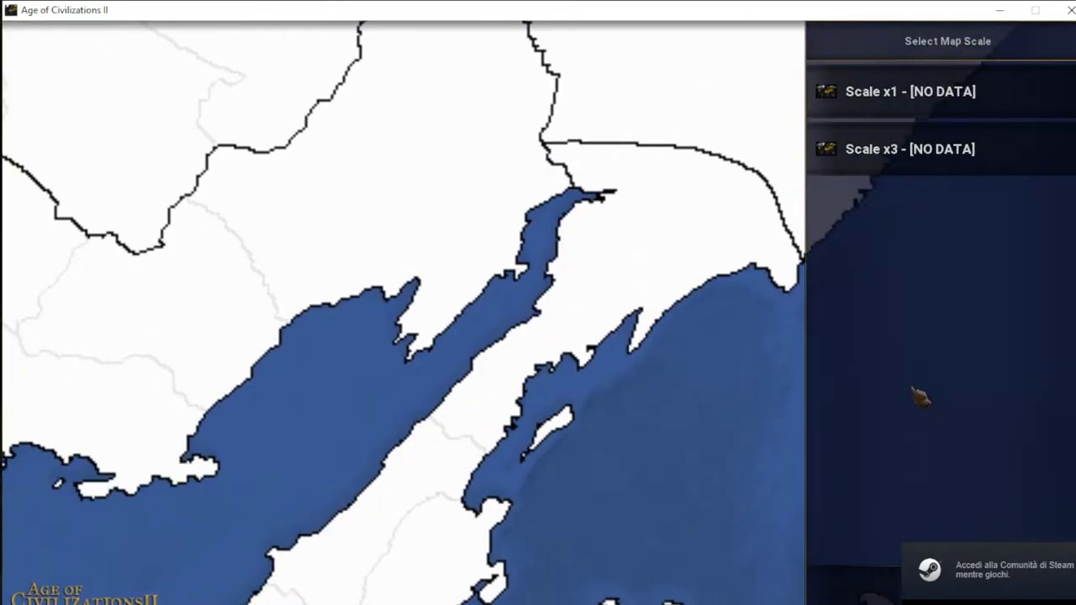
pyautogui.click(900, 149)
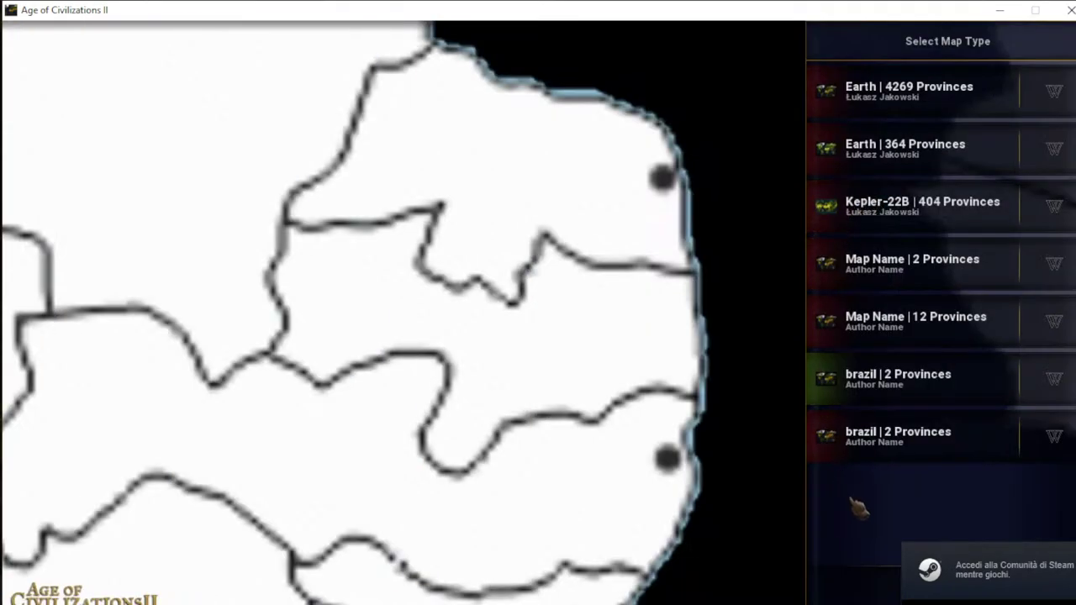
# Exit the game and finish deploying the brazil map in Age of Modding
pyautogui.click(836, 583)
pyautogui.click(824, 583)
pyautogui.click(672, 494)
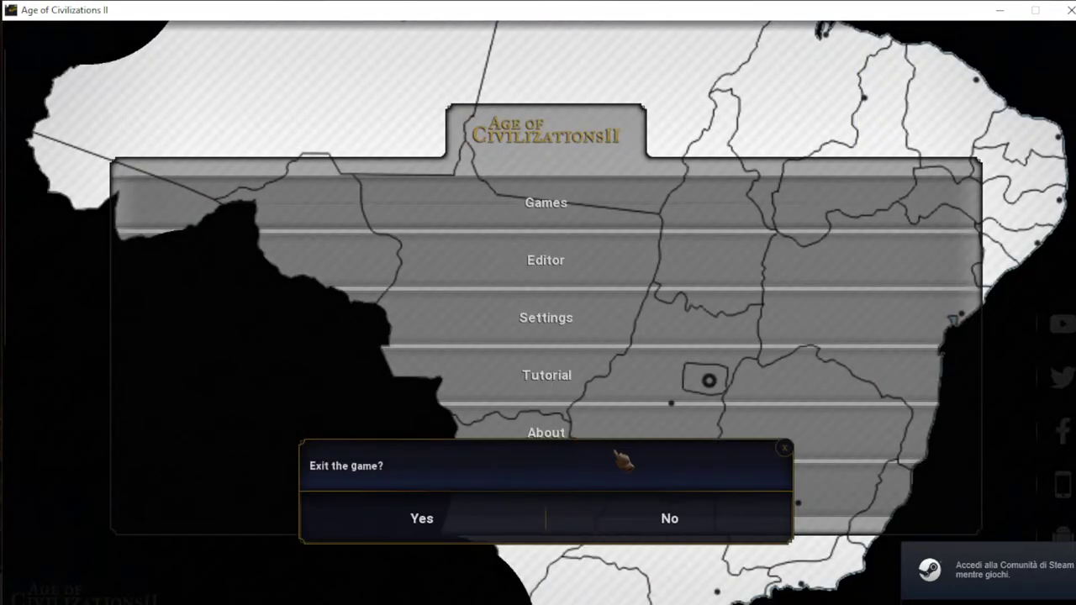
pyautogui.click(480, 363)
pyautogui.click(708, 361)
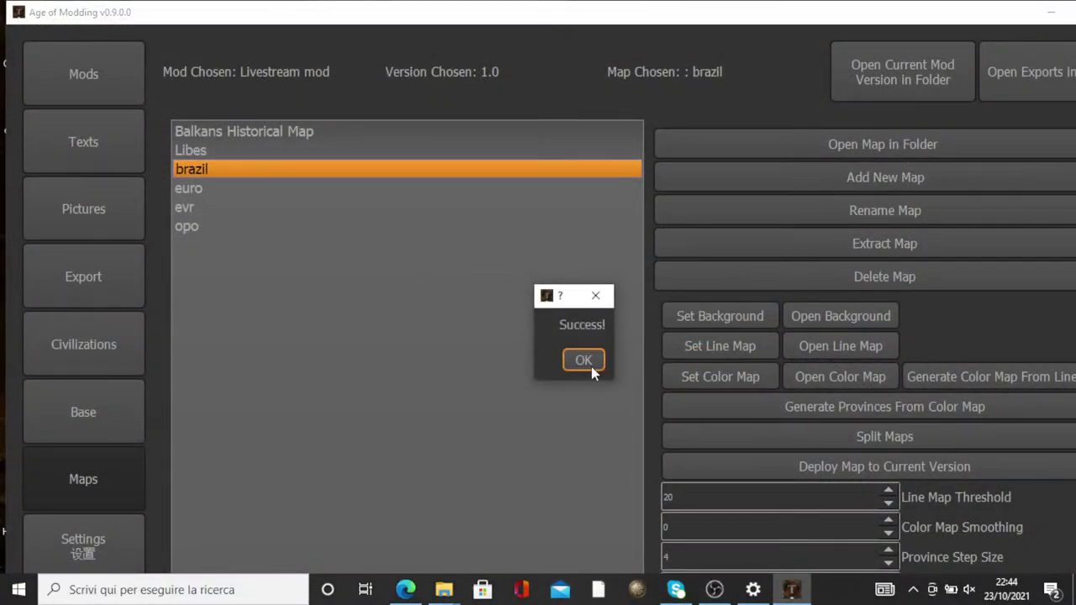
pyautogui.click(583, 359)
# Open the current mod version's folder and relaunch AoC2.exe
pyautogui.click(841, 88)
pyautogui.click(428, 371)
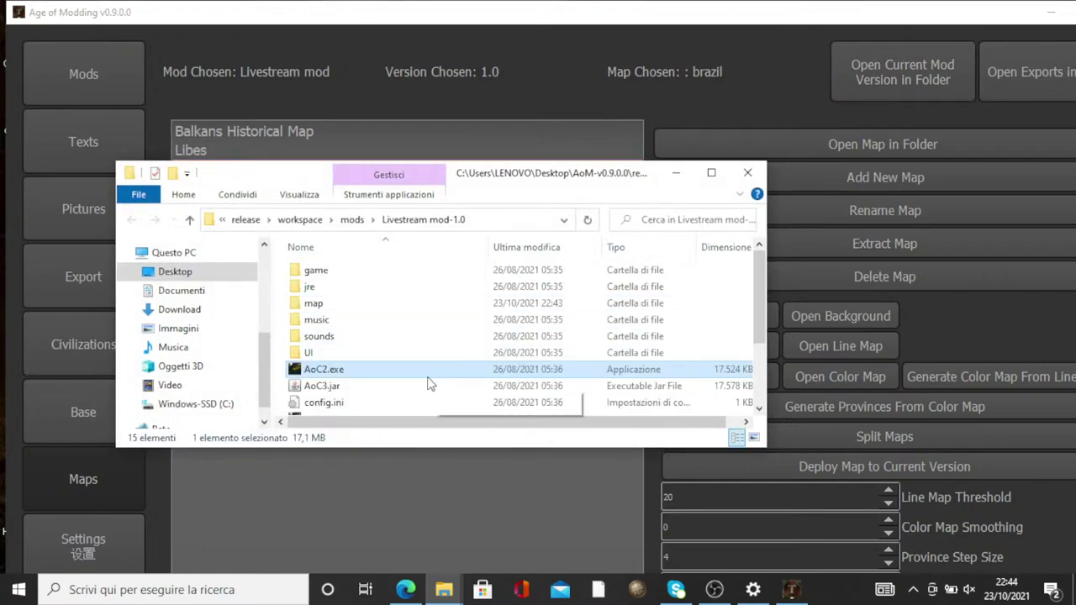
pyautogui.doubleClick(419, 375)
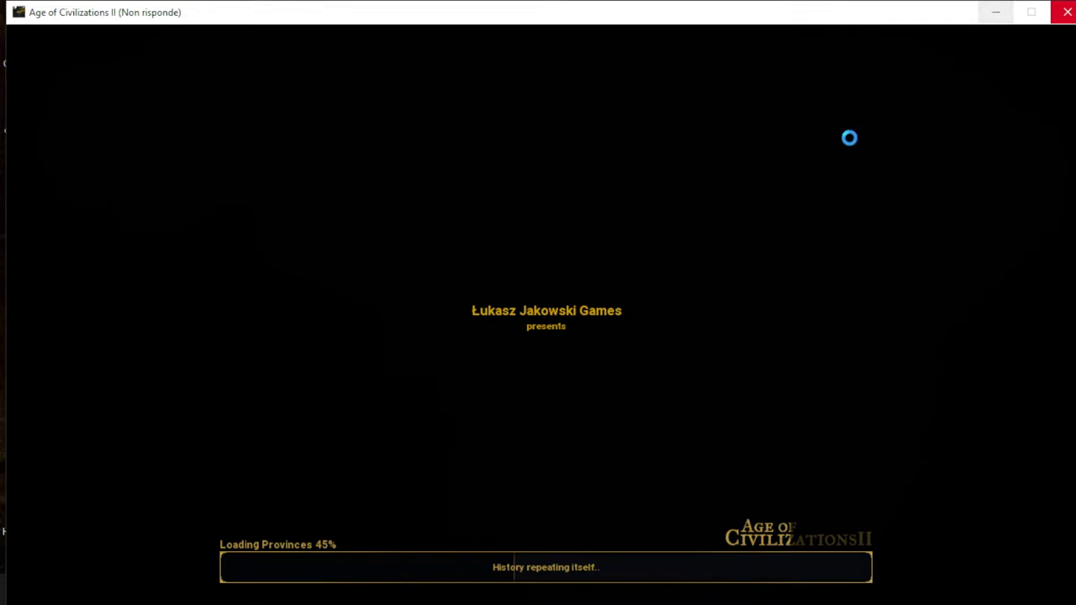
# Minimize the game and examine the province files in the update folder of the deployed brazil map
pyautogui.click(995, 17)
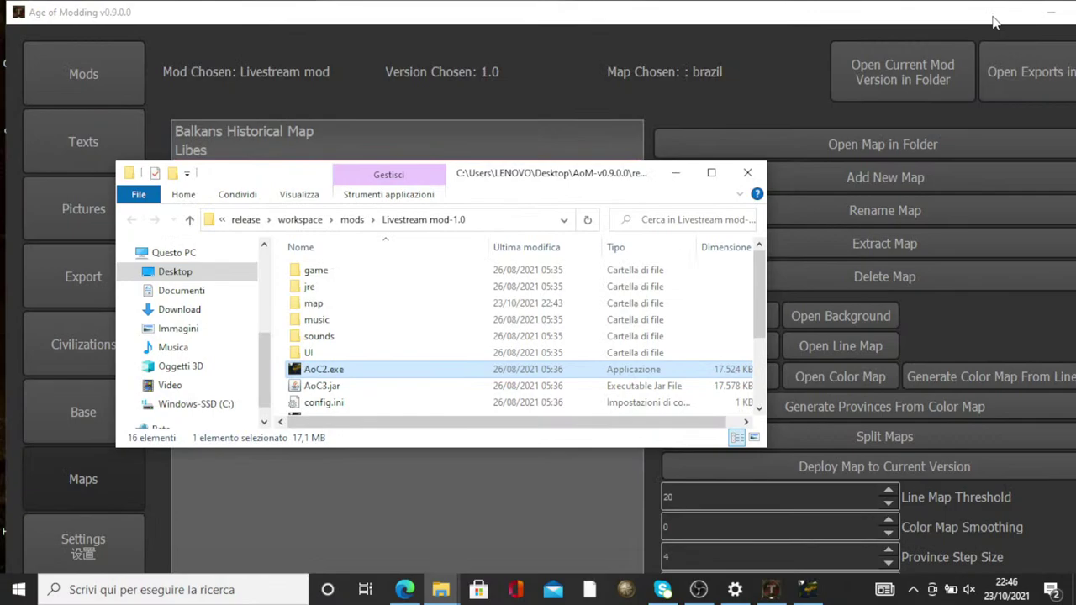
pyautogui.doubleClick(366, 308)
pyautogui.click(711, 172)
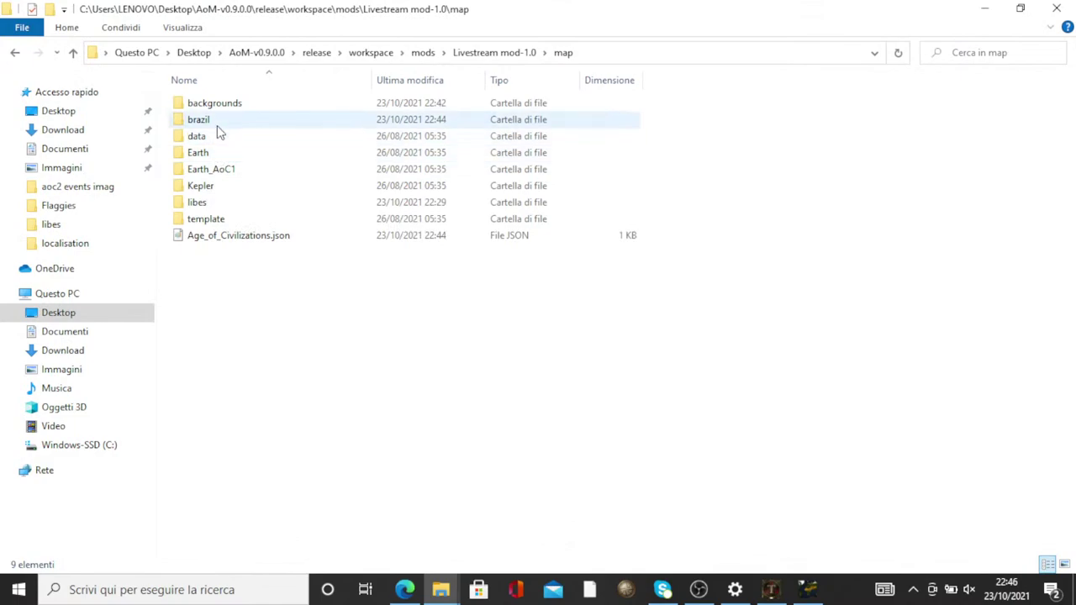
pyautogui.doubleClick(217, 125)
pyautogui.click(217, 154)
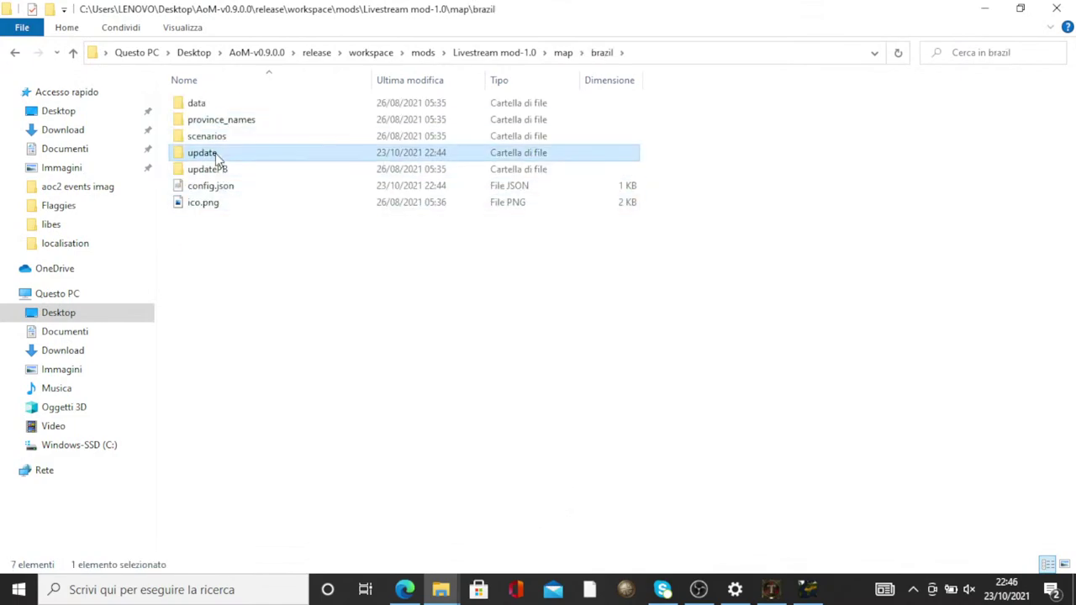
pyautogui.doubleClick(217, 154)
pyautogui.scroll(-10, 322, 324)
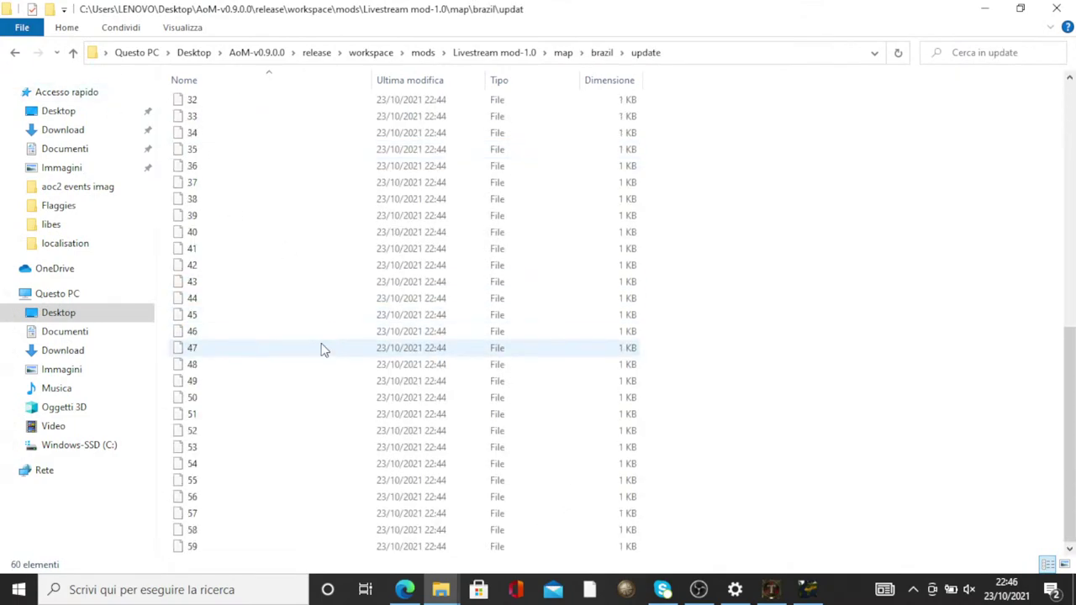
pyautogui.scroll(6, 193, 164)
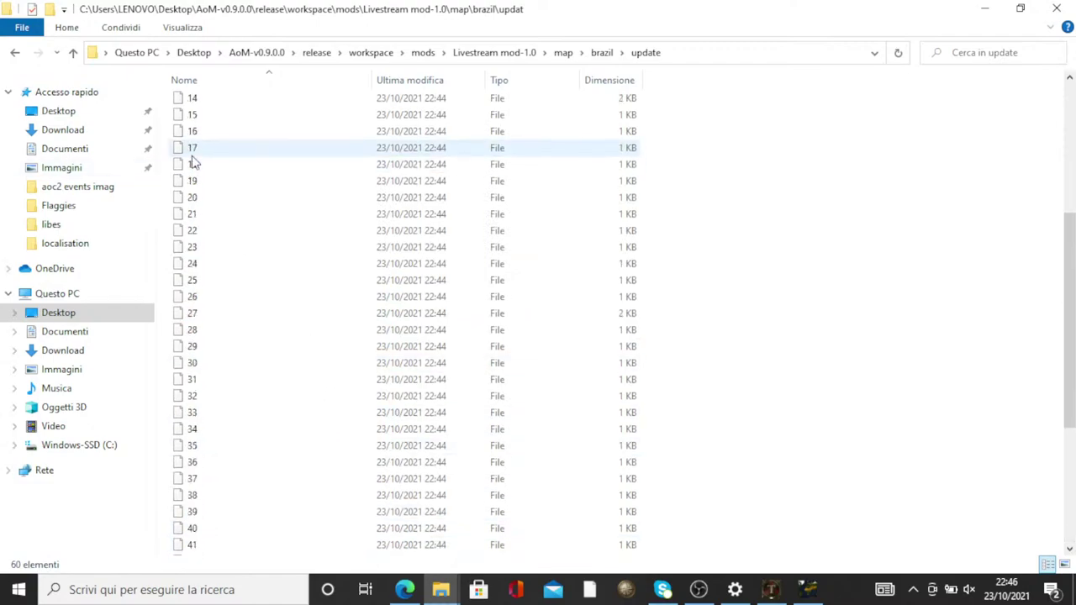
pyautogui.scroll(5, 193, 164)
pyautogui.click(24, 54)
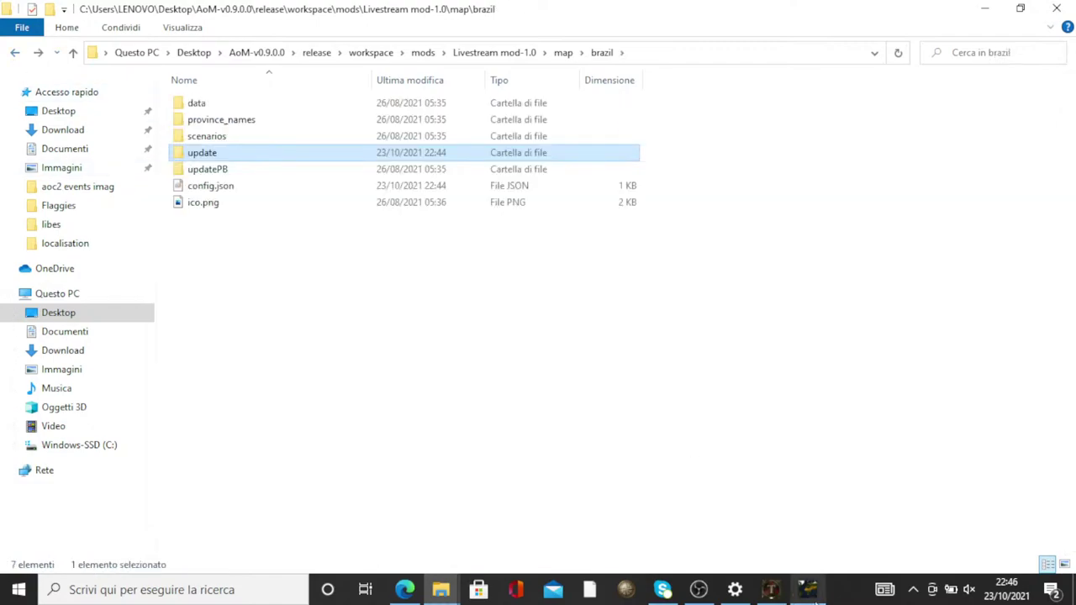
# Check the game's loading, then examine the brazil map's province files in data\provinces and data\scales\provinces\3
pyautogui.click(809, 592)
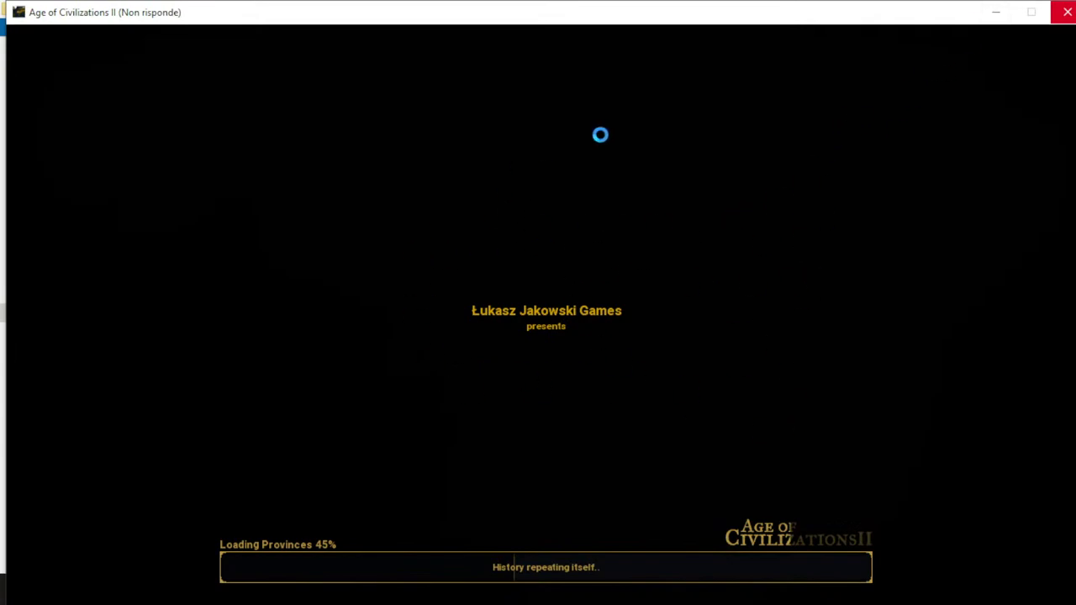
pyautogui.click(998, 23)
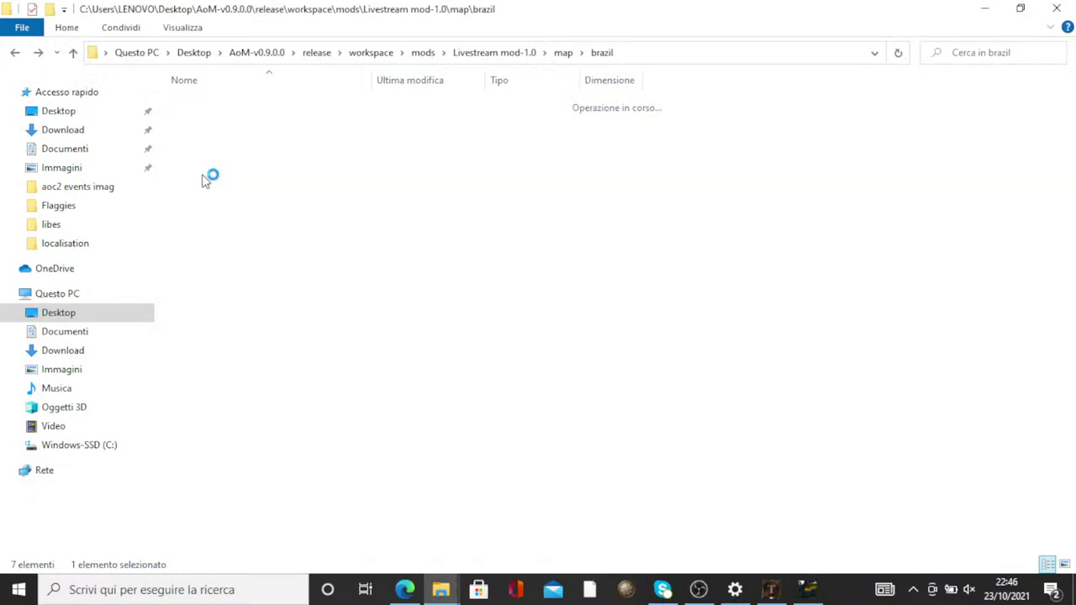
pyautogui.click(15, 57)
pyautogui.doubleClick(234, 108)
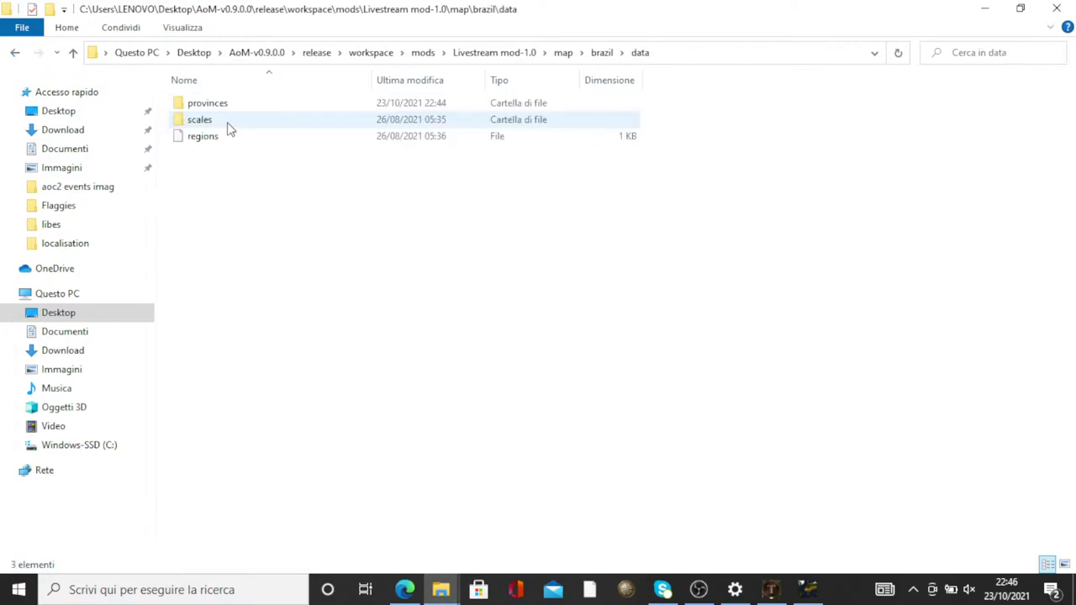
pyautogui.doubleClick(222, 103)
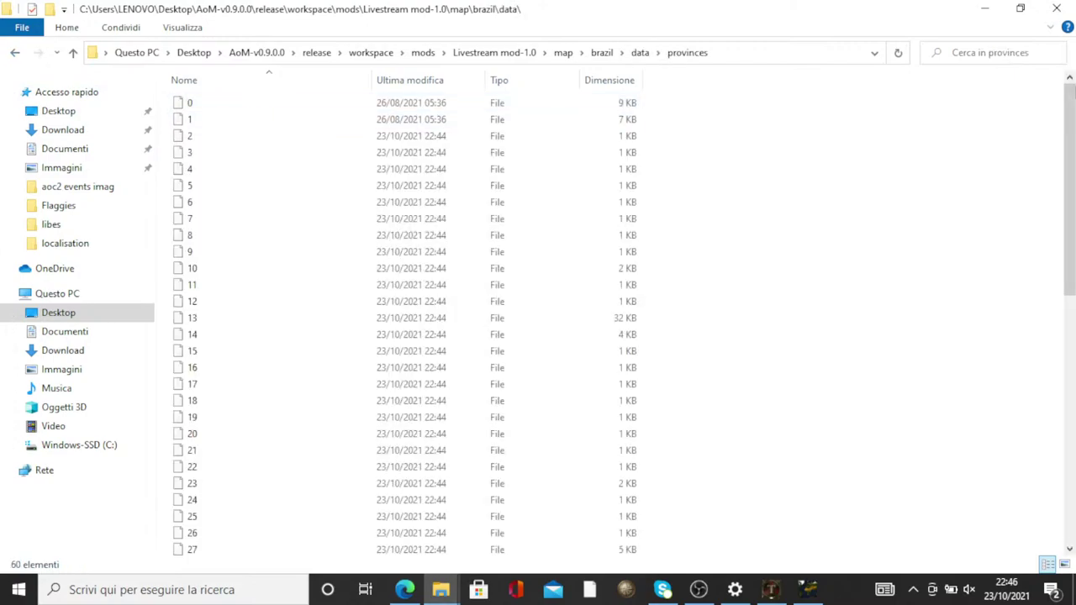
pyautogui.moveTo(1070, 179); pyautogui.dragTo(1014, 425)
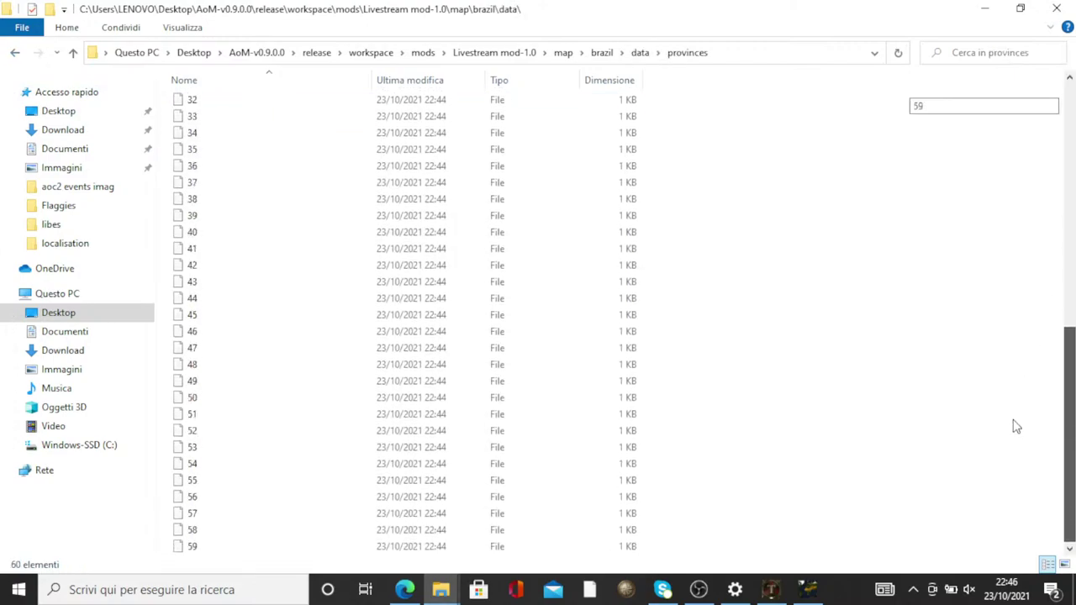
pyautogui.click(14, 53)
pyautogui.doubleClick(230, 124)
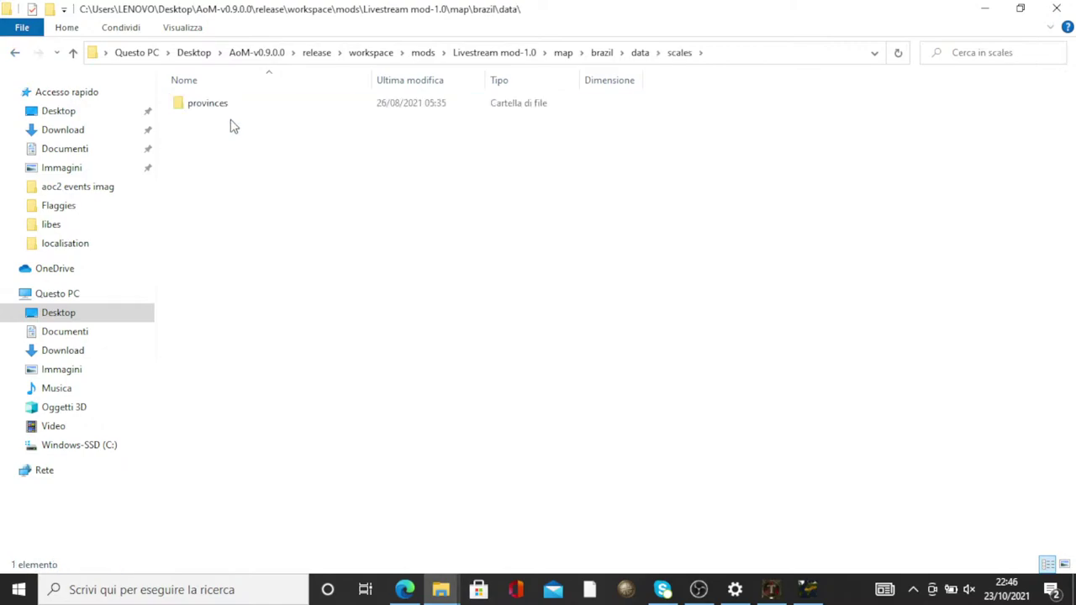
pyautogui.doubleClick(232, 107)
pyautogui.doubleClick(225, 123)
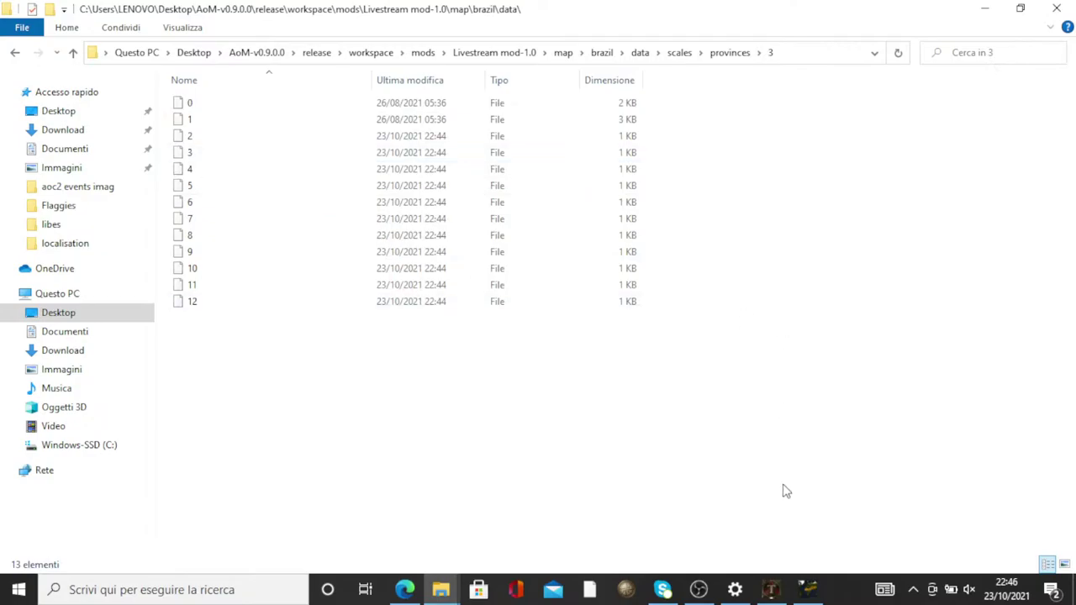
# Return to the unresponsive Age of Civilizations II and force it to close
pyautogui.click(806, 588)
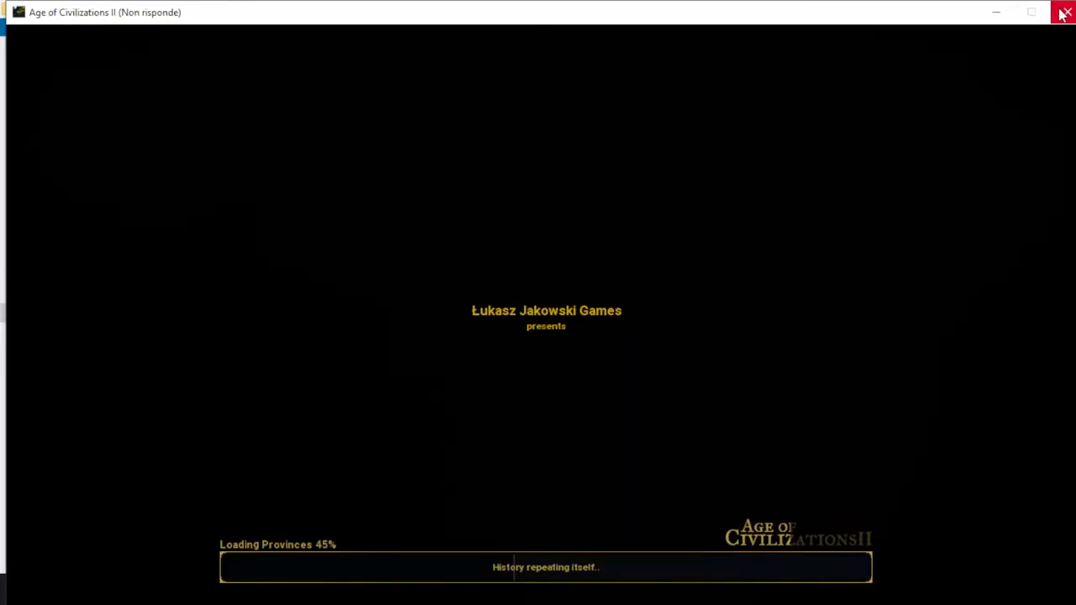
pyautogui.click(1064, 13)
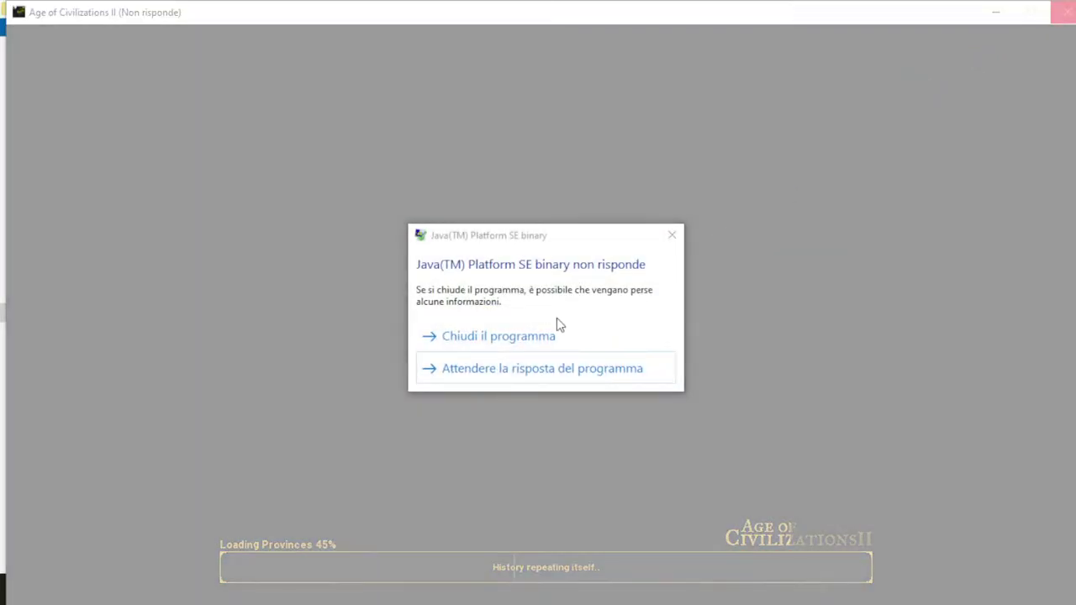
pyautogui.click(558, 336)
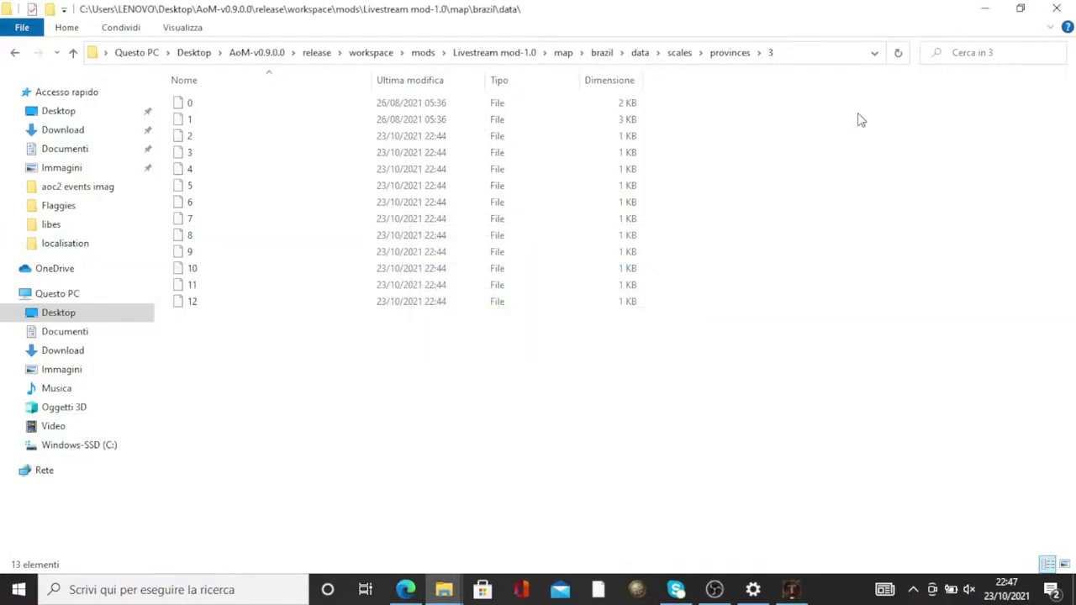
# Go back to the brazil map folder and open config.json in Notepad
pyautogui.click(15, 54)
pyautogui.click(15, 54)
pyautogui.click(15, 54)
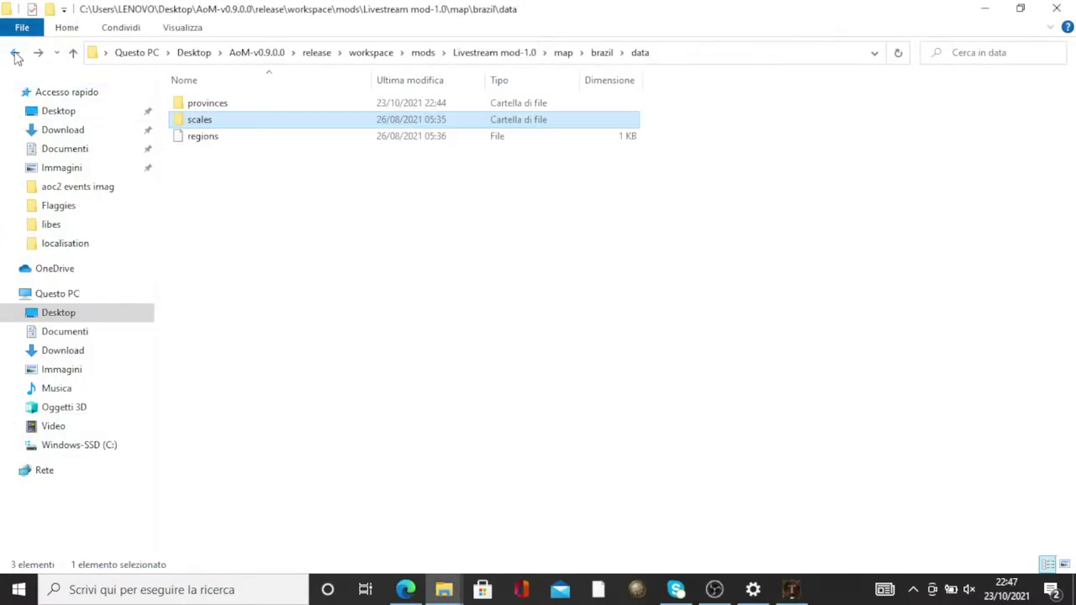
pyautogui.click(15, 54)
pyautogui.doubleClick(215, 187)
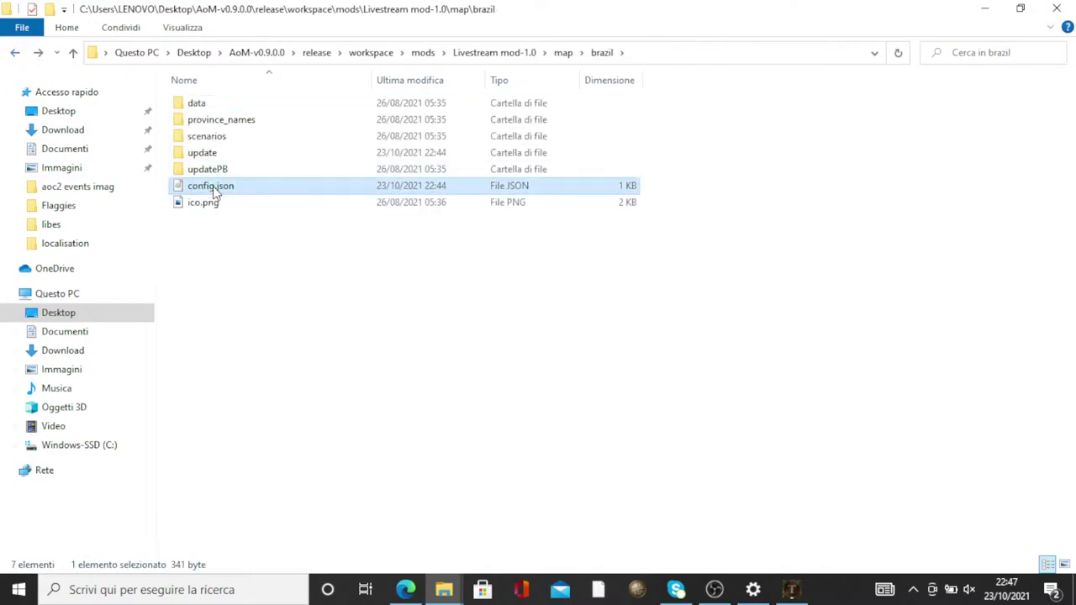
pyautogui.rightClick(223, 186)
pyautogui.moveTo(310, 320)
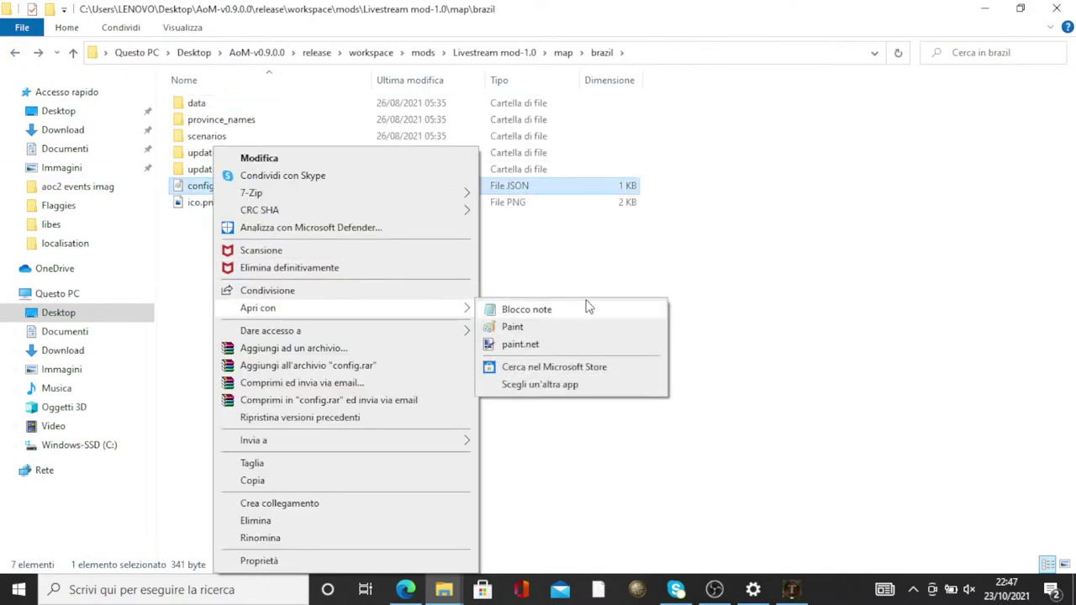
pyautogui.click(586, 303)
# Set NumberOfProvinces to 30 in config.json, then save and close the file
pyautogui.click(411, 344)
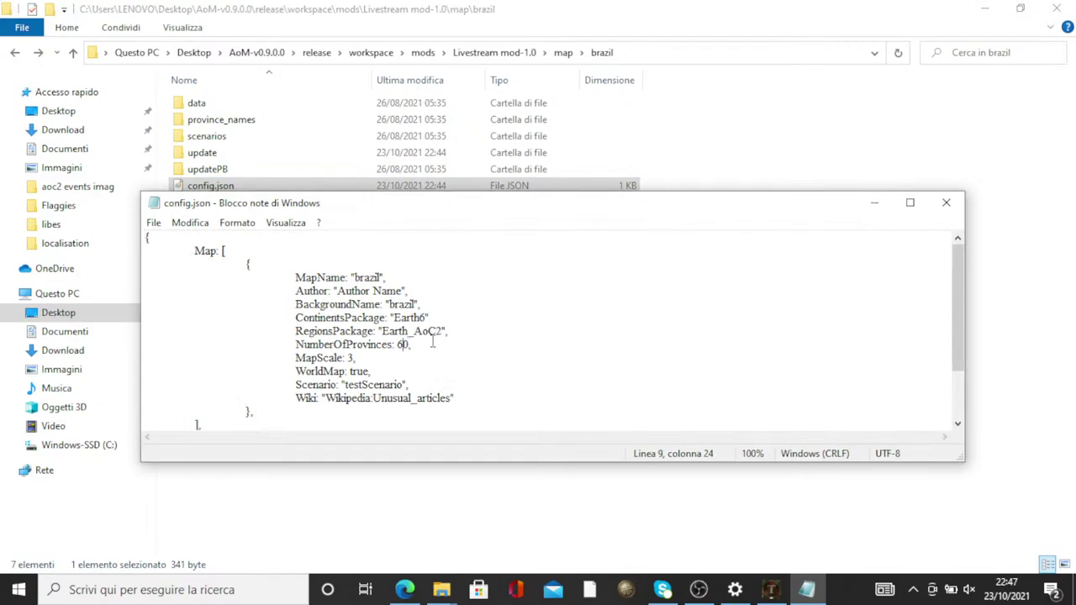
pyautogui.press('BackSpace')
pyautogui.write('3')
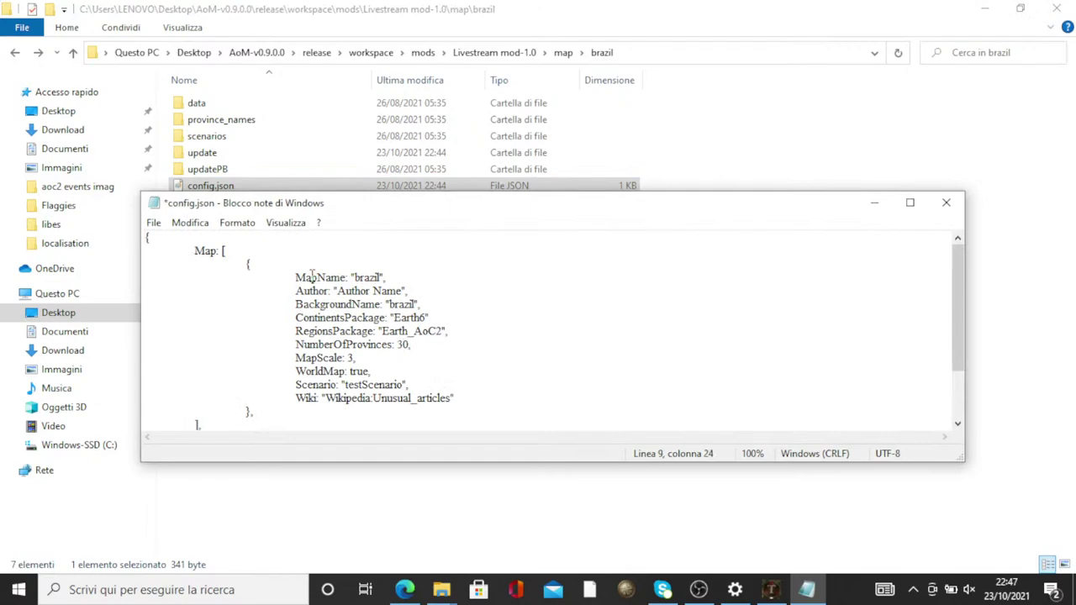
pyautogui.click(190, 222)
pyautogui.moveTo(154, 223)
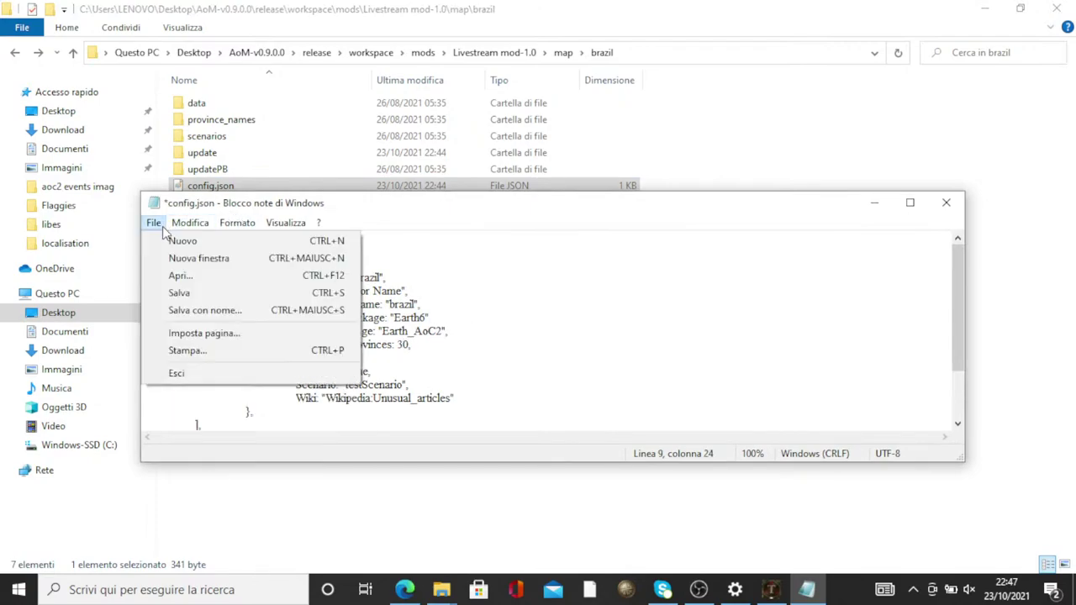
pyautogui.click(179, 292)
pyautogui.click(946, 202)
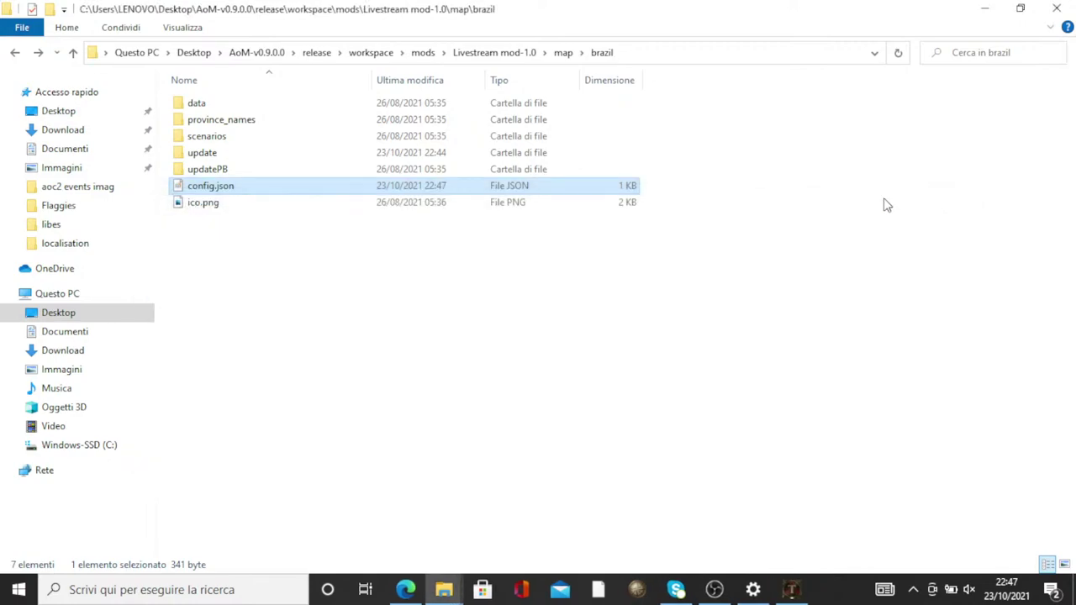
# Go back to the Livestream mod-1.0 folder and relaunch AoC2.exe
pyautogui.click(15, 53)
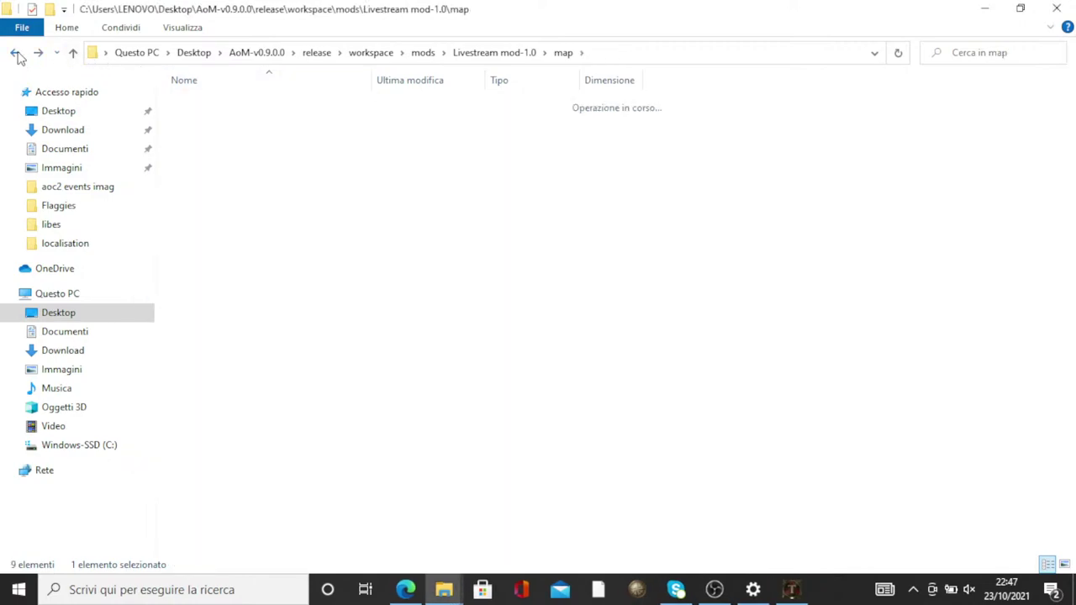
pyautogui.click(16, 54)
pyautogui.doubleClick(246, 204)
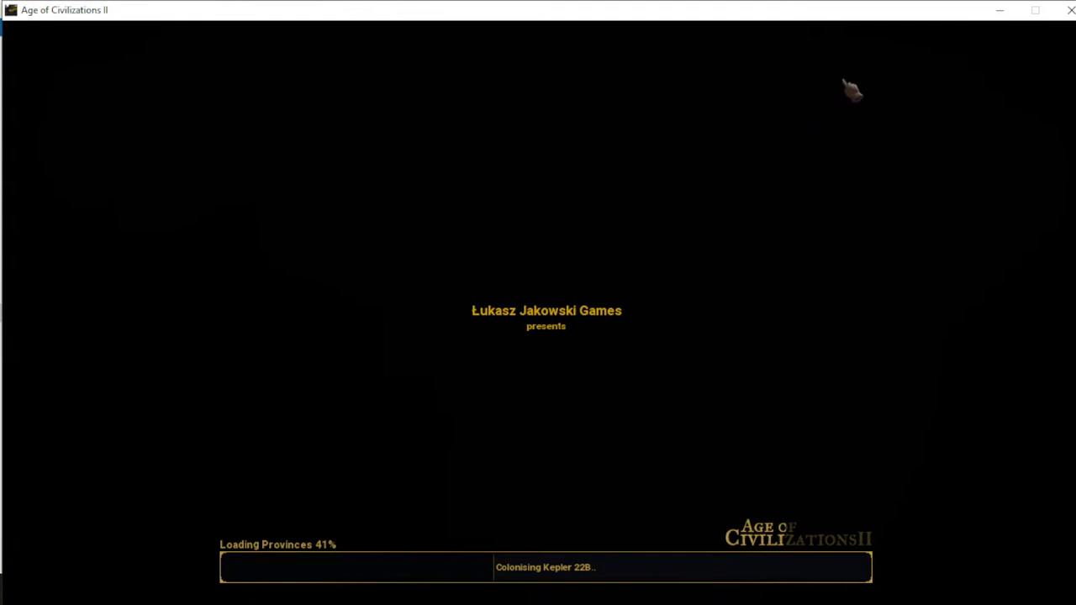
# Minimize the game, examine the images in the mod's map\backgrounds folder, and check the game's loading again
pyautogui.click(1001, 15)
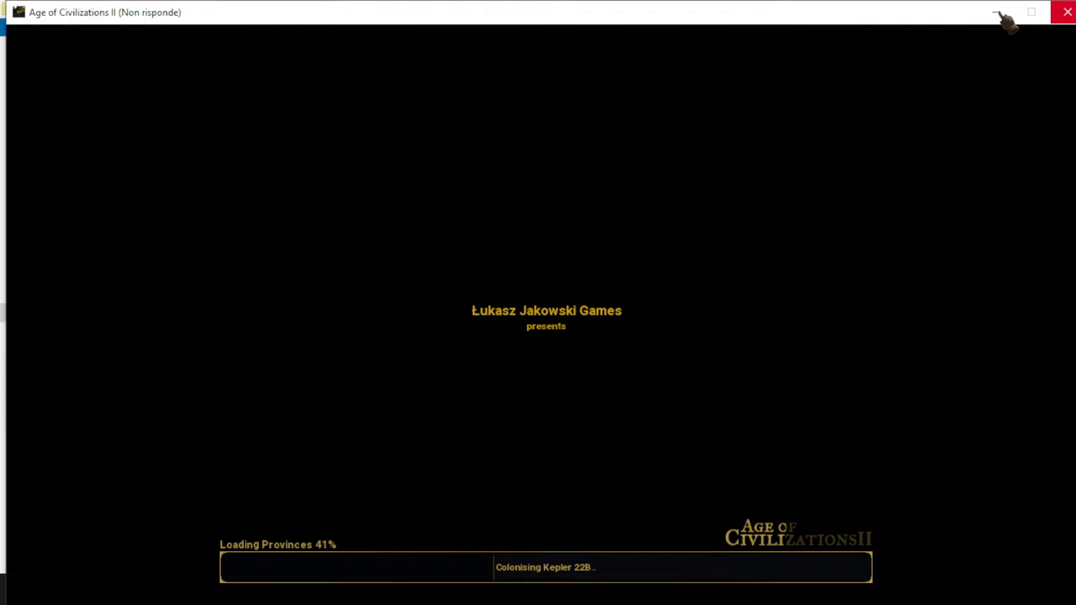
pyautogui.click(1004, 17)
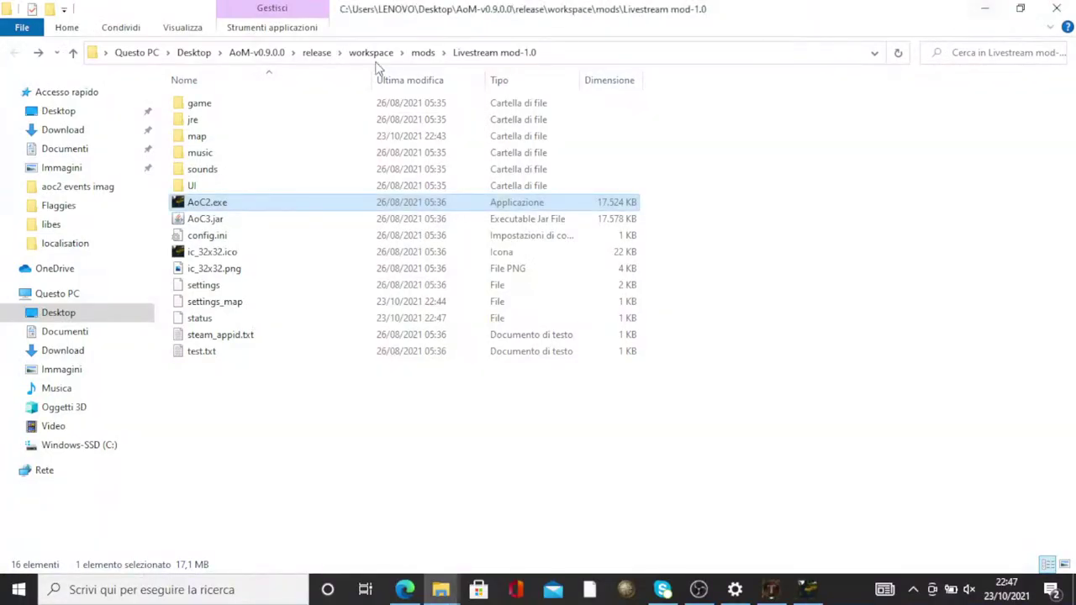
pyautogui.doubleClick(237, 140)
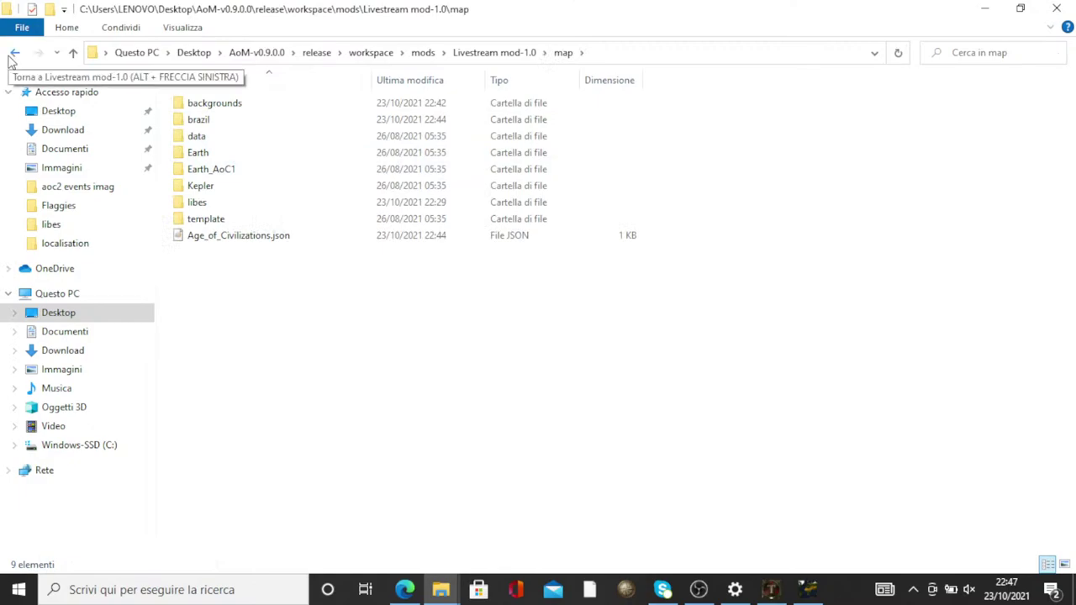
pyautogui.doubleClick(213, 104)
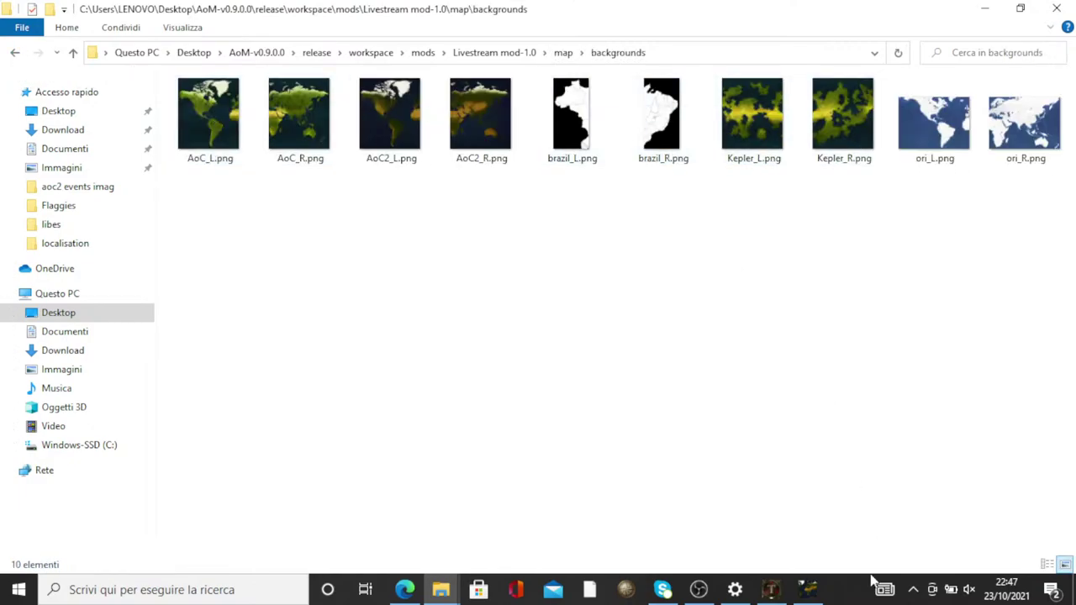
pyautogui.click(809, 590)
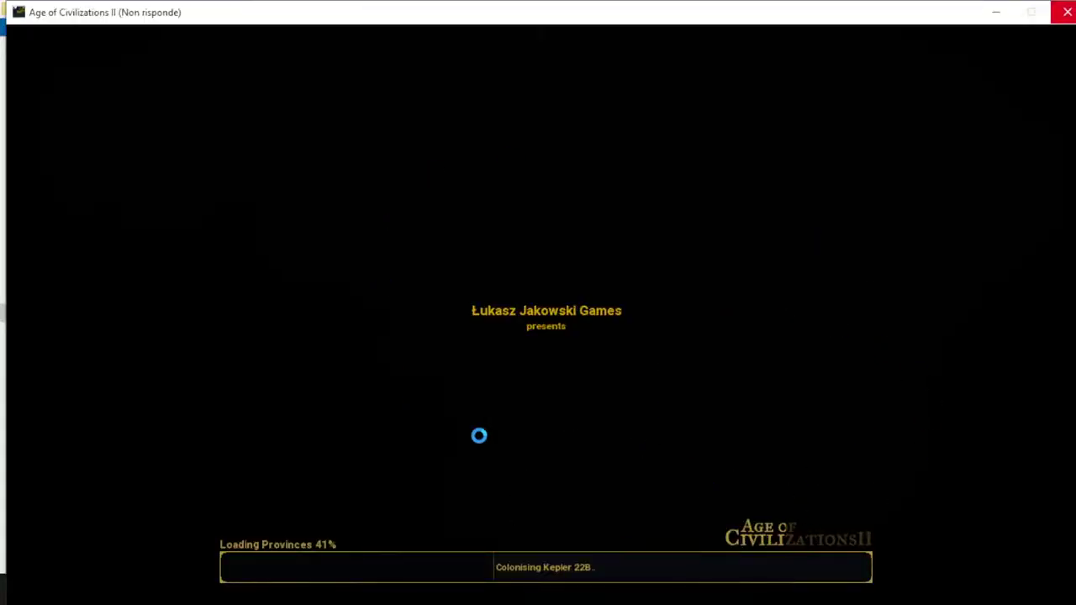
pyautogui.click(1002, 16)
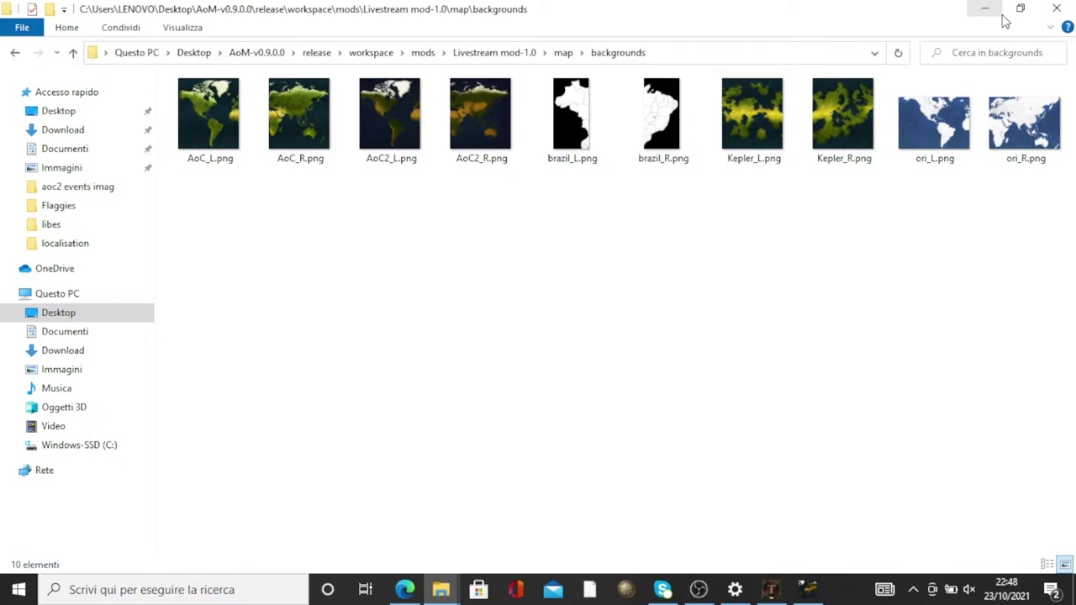
# Bring up Age of Modding, then force the unresponsive game to close
pyautogui.click(770, 589)
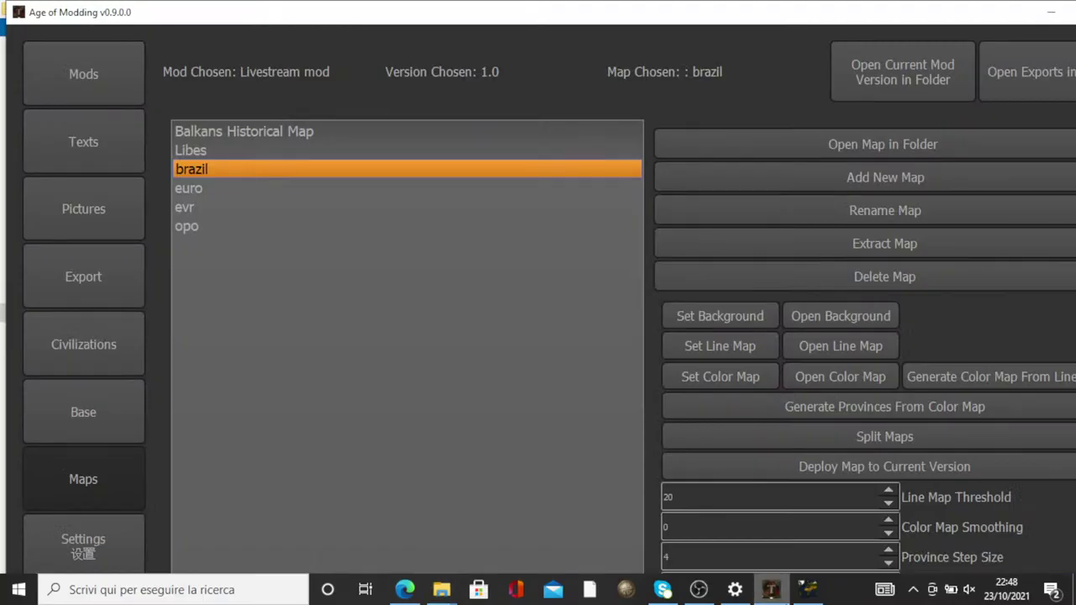
pyautogui.click(812, 594)
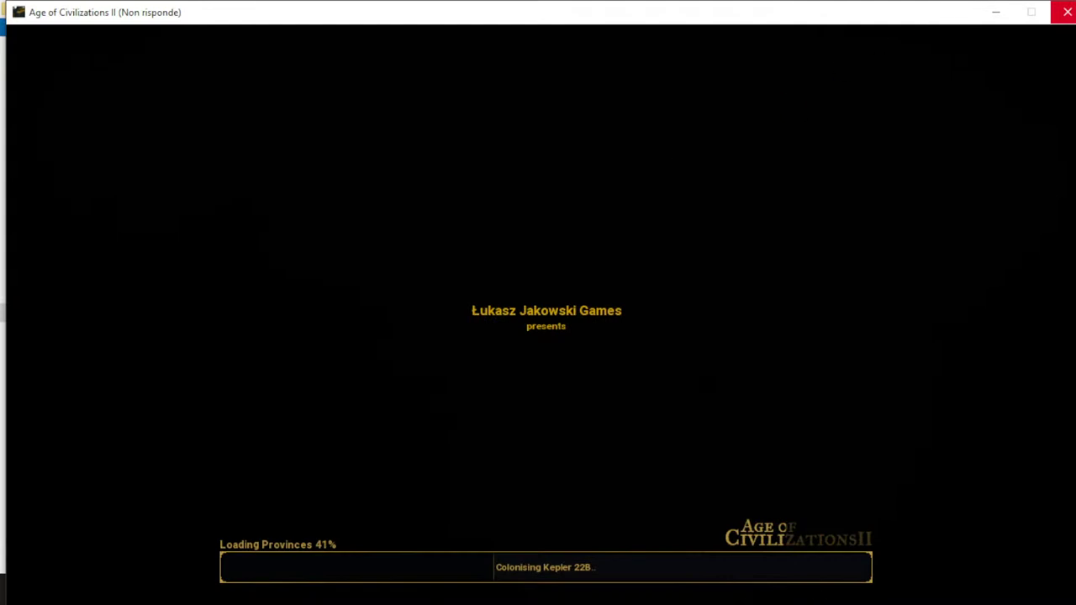
pyautogui.click(1065, 16)
pyautogui.click(580, 346)
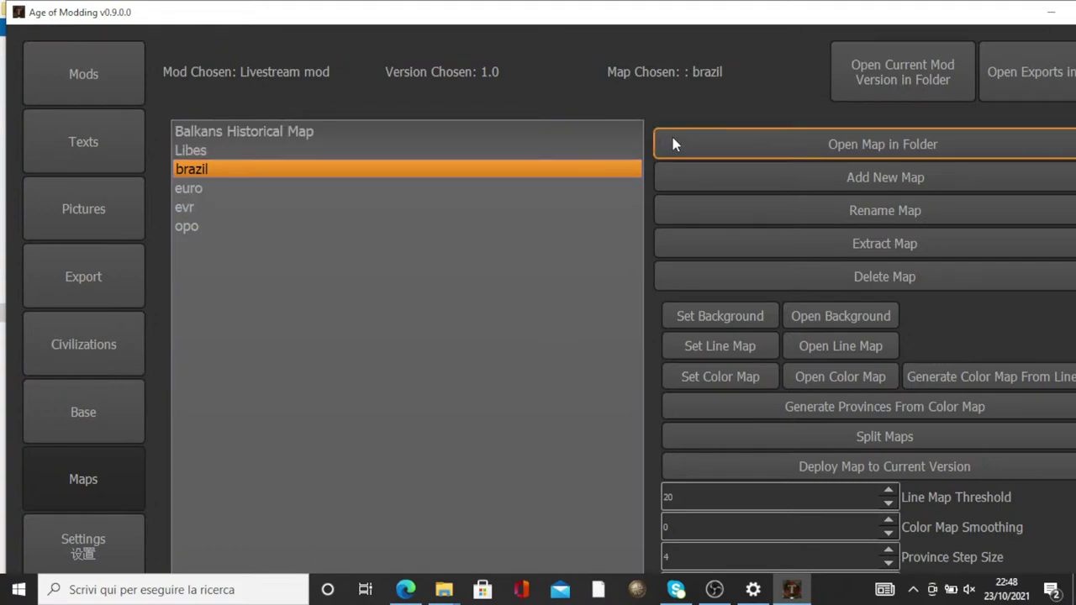
# Switch to OBS and stop the recording
pyautogui.click(716, 590)
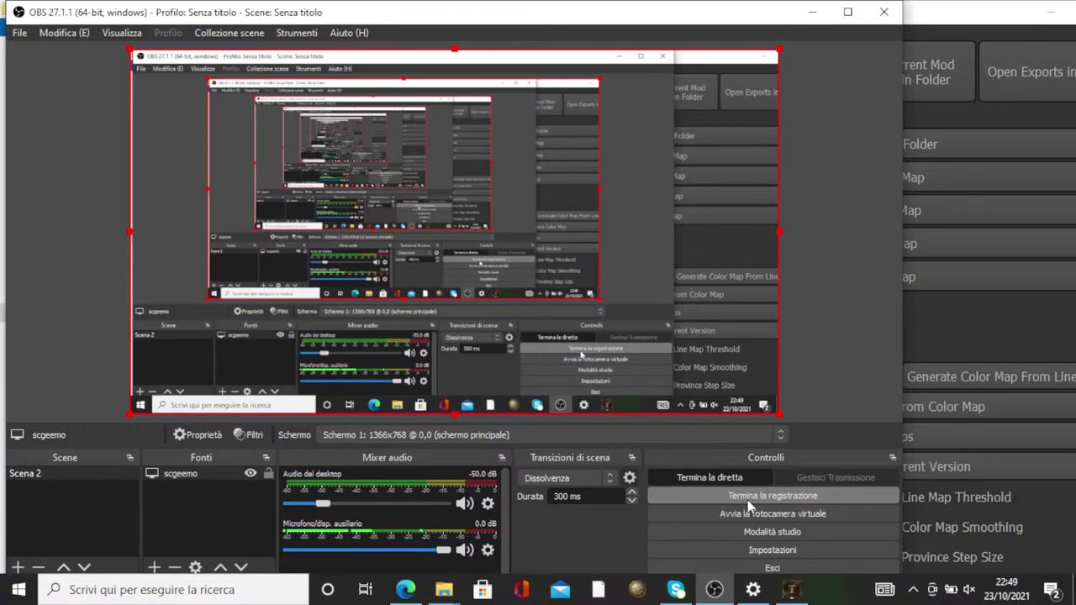
pyautogui.click(748, 504)
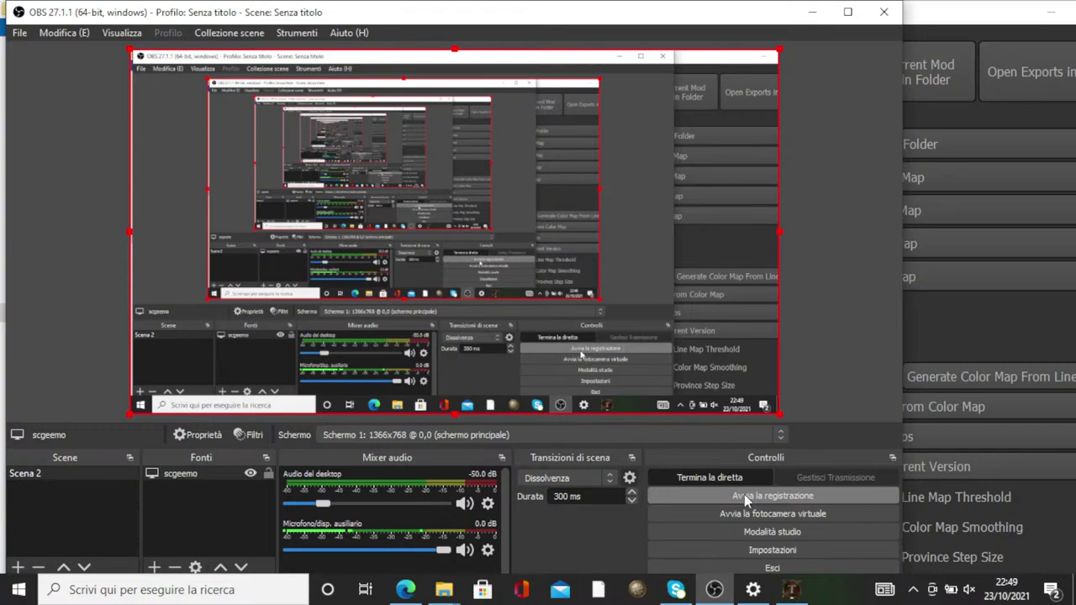